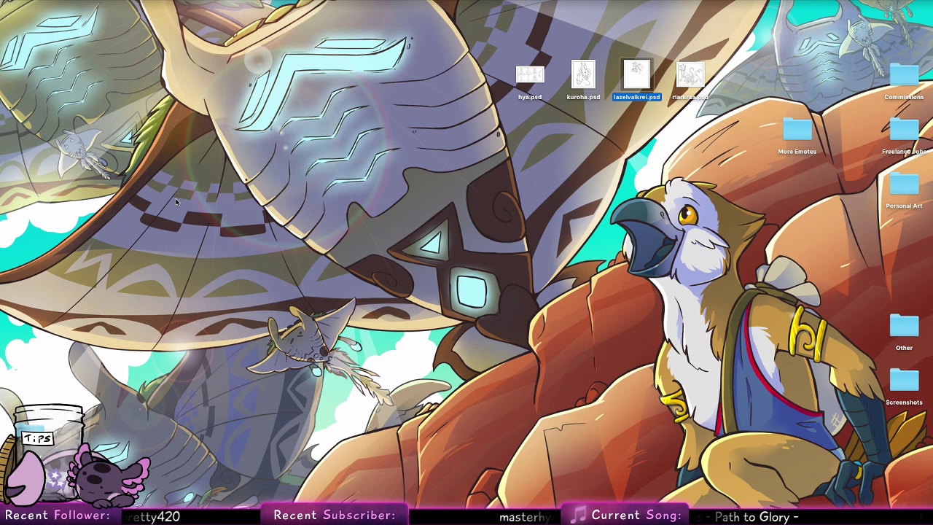
Open lazelvalkrei.psd from the desktop in Photoshop and flip its canvas horizontally.
double_click(638, 84)
drag(304, 23, 357, 30)
click(128, 0)
mouse_move(166, 87)
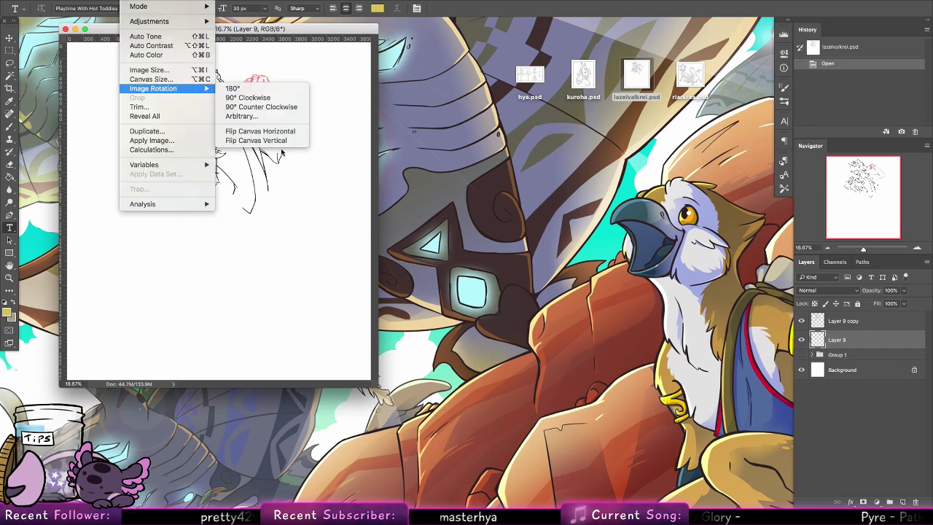
click(281, 131)
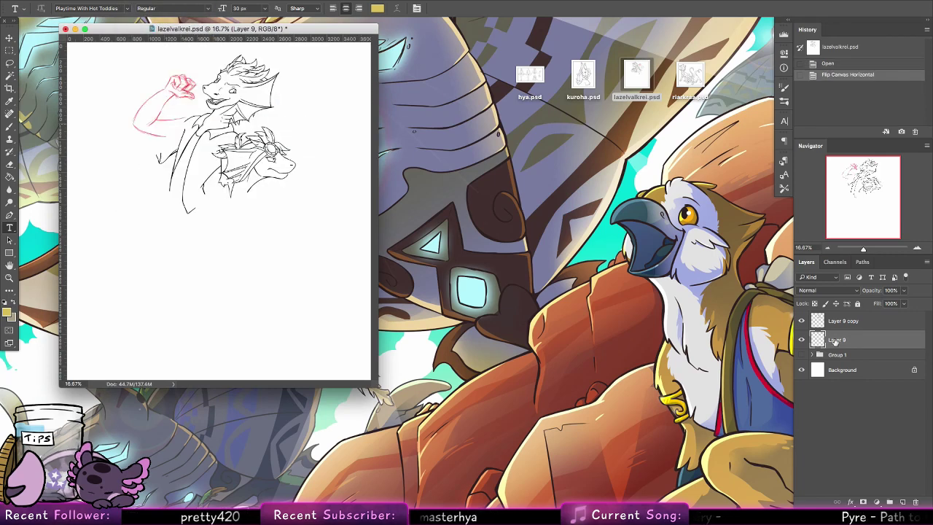
click(801, 340)
click(802, 338)
key(Delete)
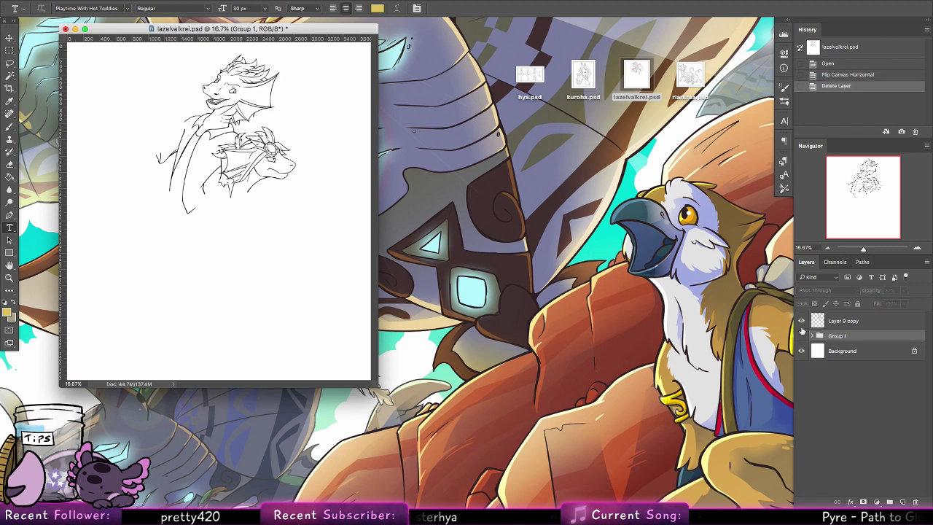
mouse_move(373, 385)
mouse_down()
mouse_move(431, 403)
mouse_move(487, 441)
mouse_up()
key(ctrl+z)
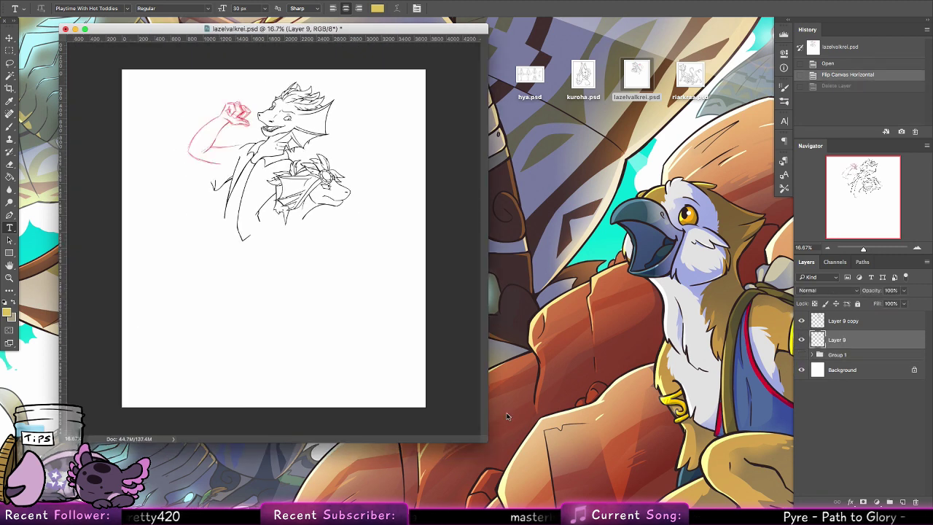
Erase the stray black pointed sleeve line beside the standing dragon's torso on Layer 9 copy.
key(z)
drag(236, 150, 292, 150)
click(9, 163)
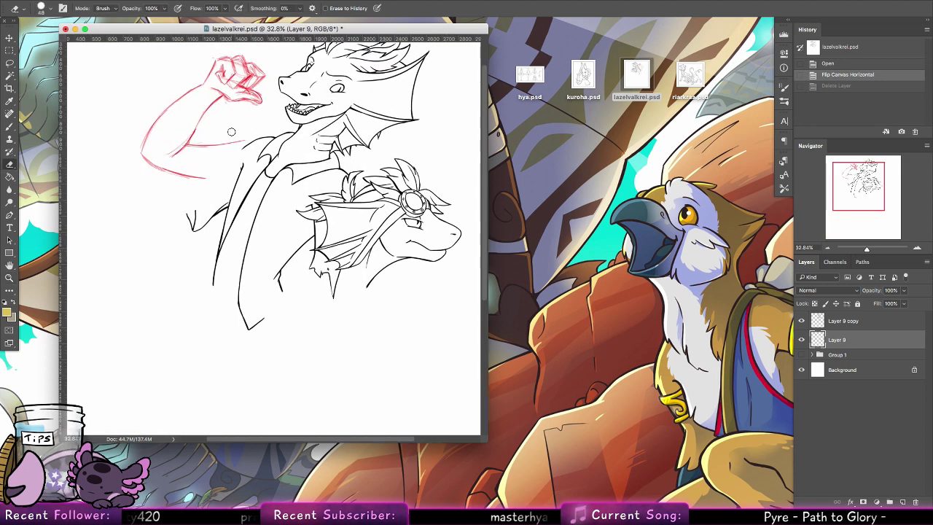
key(alt+bracketright)
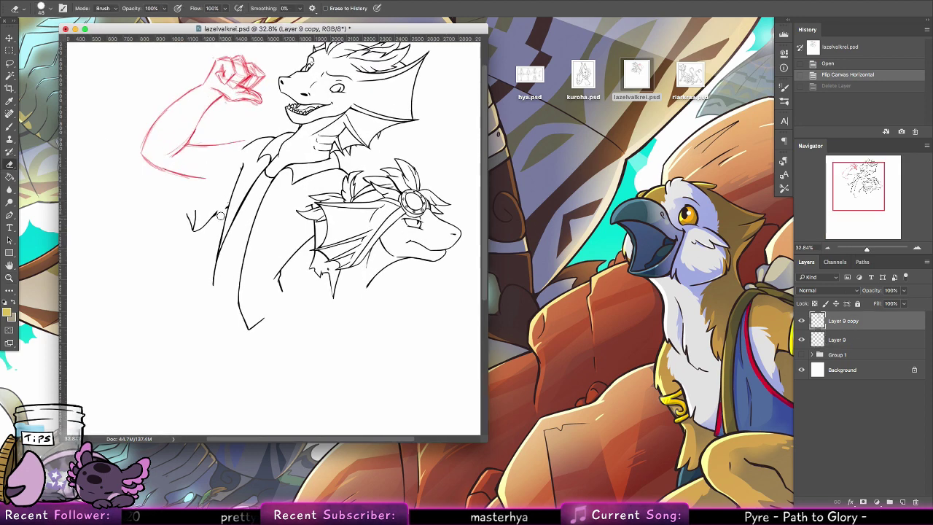
mouse_move(205, 232)
mouse_down()
mouse_move(206, 207)
mouse_move(183, 215)
mouse_up()
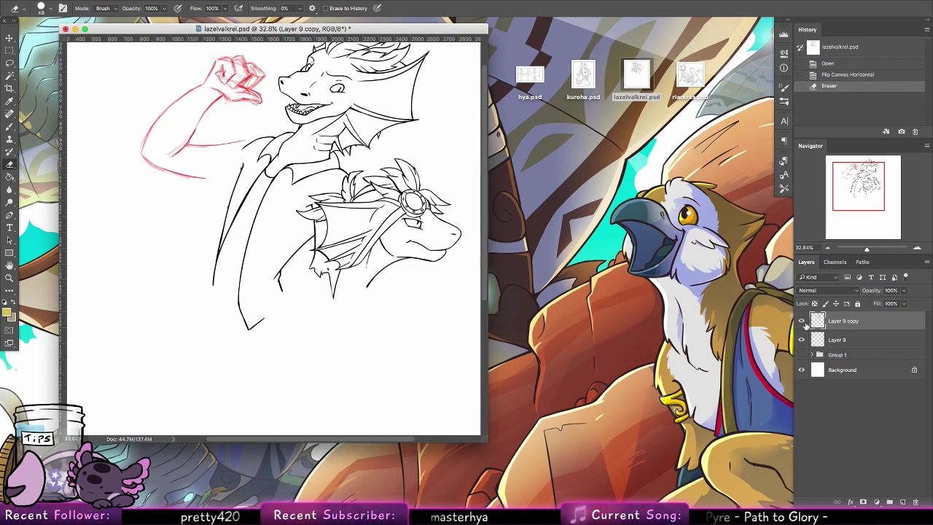
Remove the red arm lines below the wrist on Layer 9, keeping only the red hand sketch.
click(836, 338)
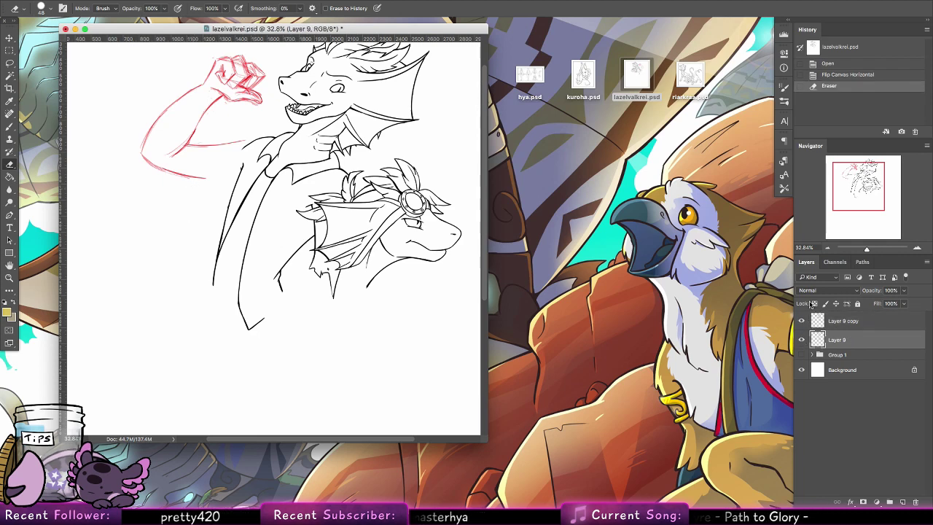
drag(216, 97, 221, 108)
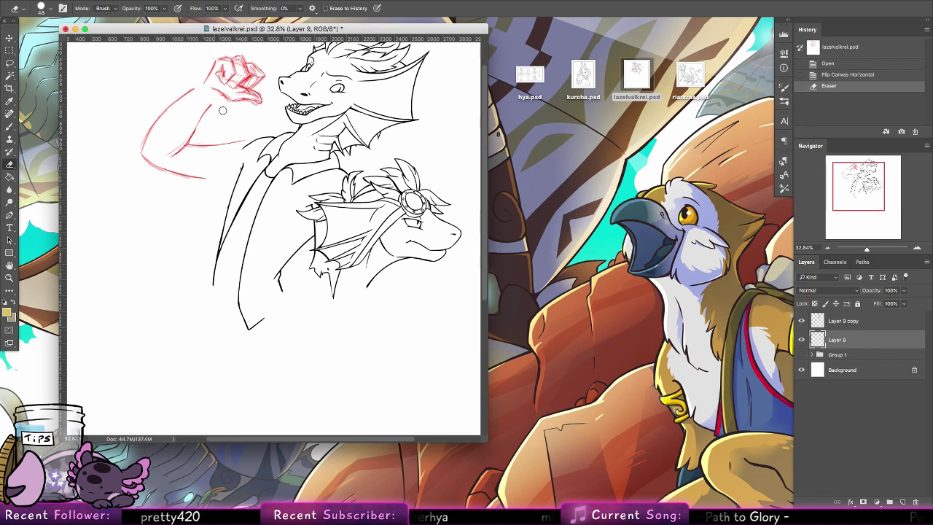
key(l)
mouse_move(168, 86)
mouse_down()
mouse_move(125, 227)
mouse_move(252, 116)
mouse_up()
key(BackSpace)
key(super+d)
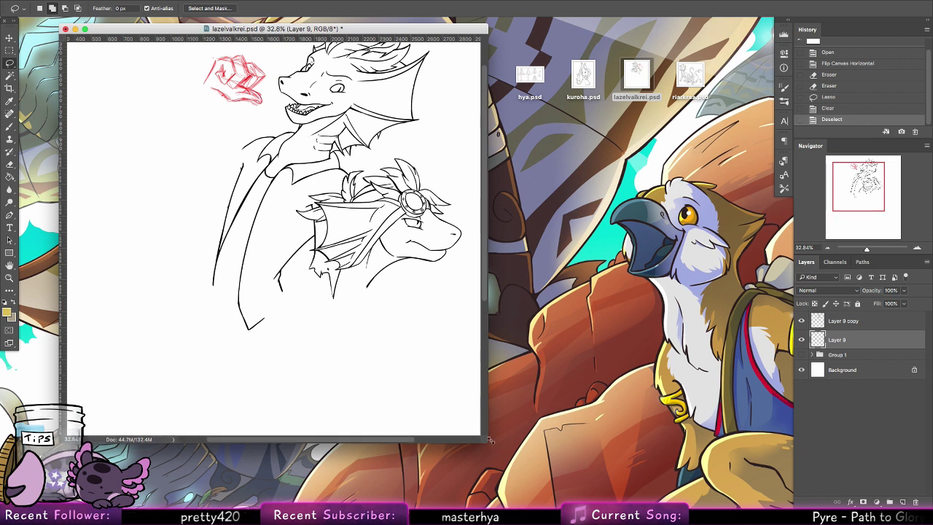
Enlarge the document window around the drawing and set the brush's foreground colour to bright red.
drag(484, 439, 541, 486)
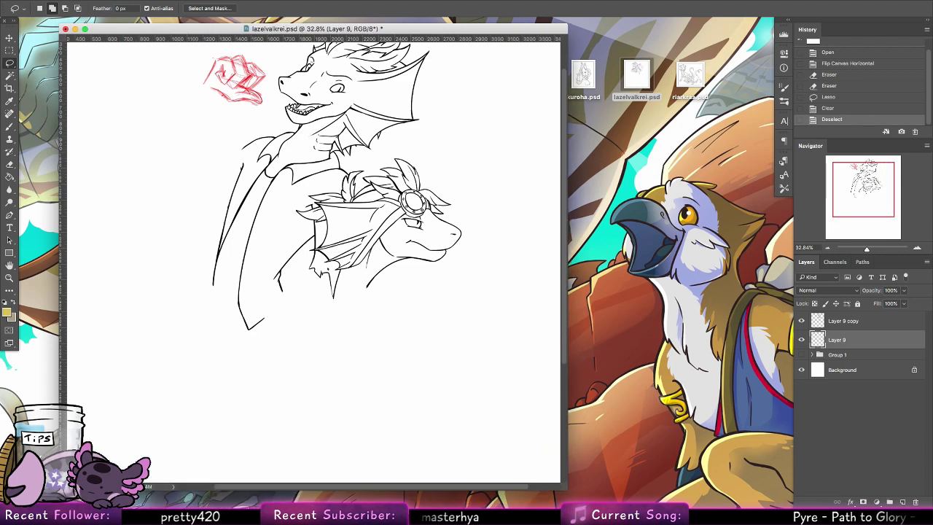
drag(260, 291, 314, 336)
key(i)
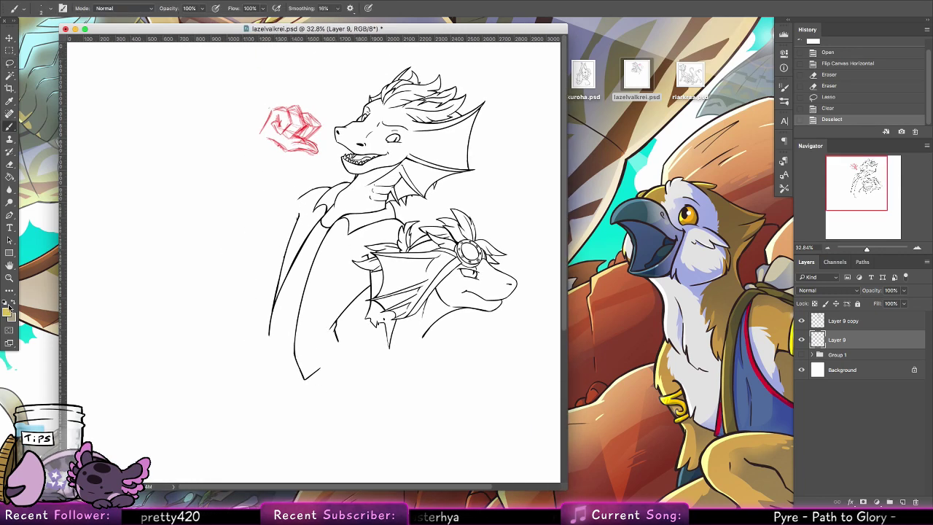
click(7, 312)
click(481, 107)
click(581, 101)
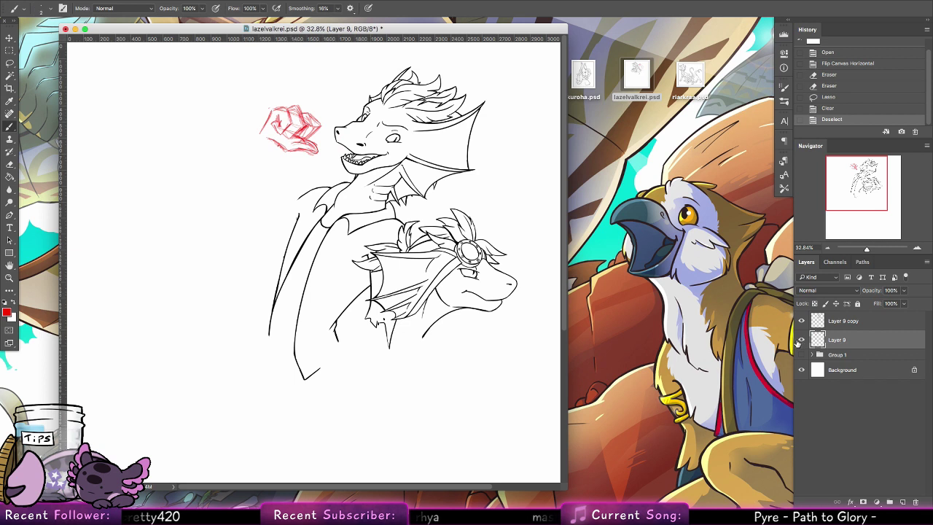
Show the rough sketch in Group 1 and hide the red hand on Layer 9.
click(800, 339)
click(800, 340)
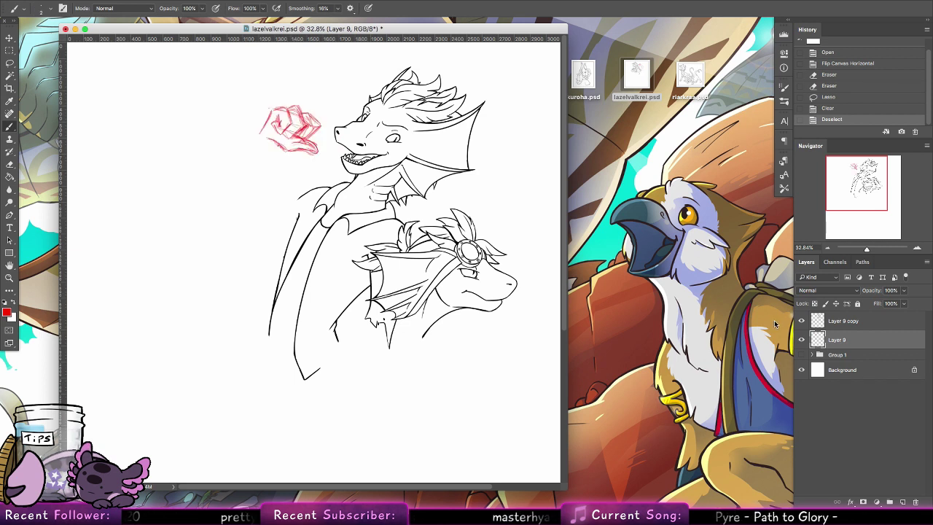
click(801, 354)
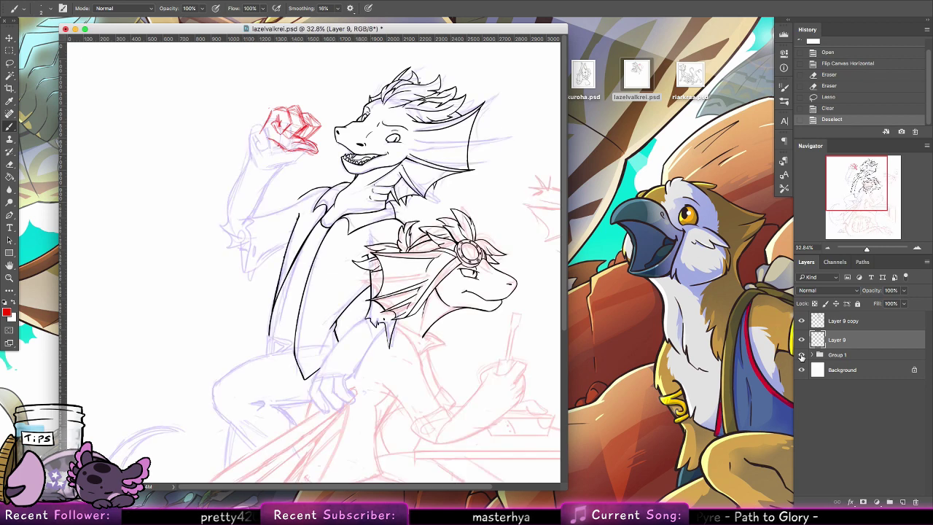
click(801, 321)
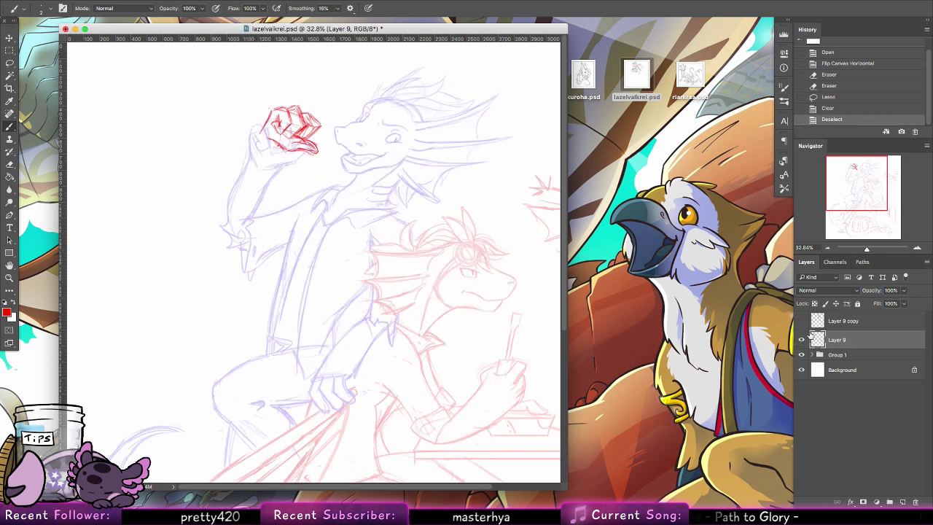
click(801, 320)
click(801, 339)
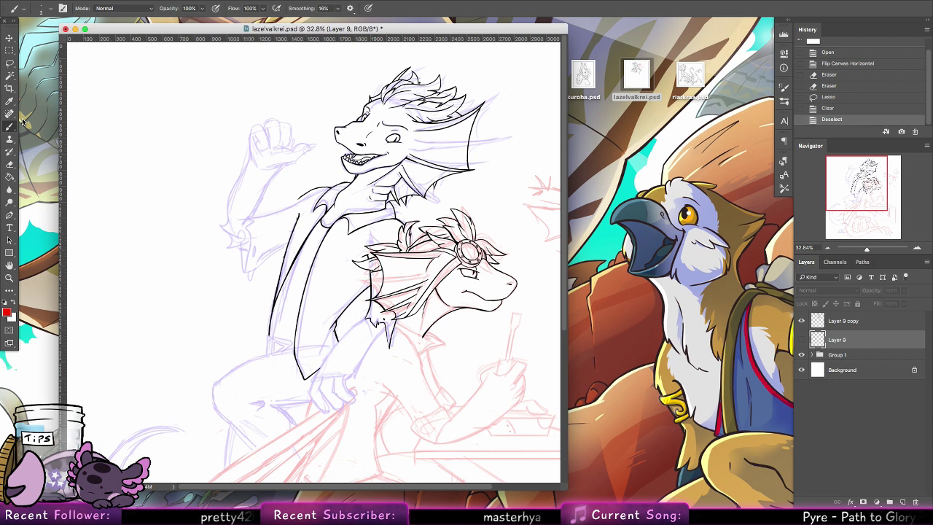
Add a new layer above Layer 9 and compare the drawing with its history state right after the canvas flip.
click(903, 502)
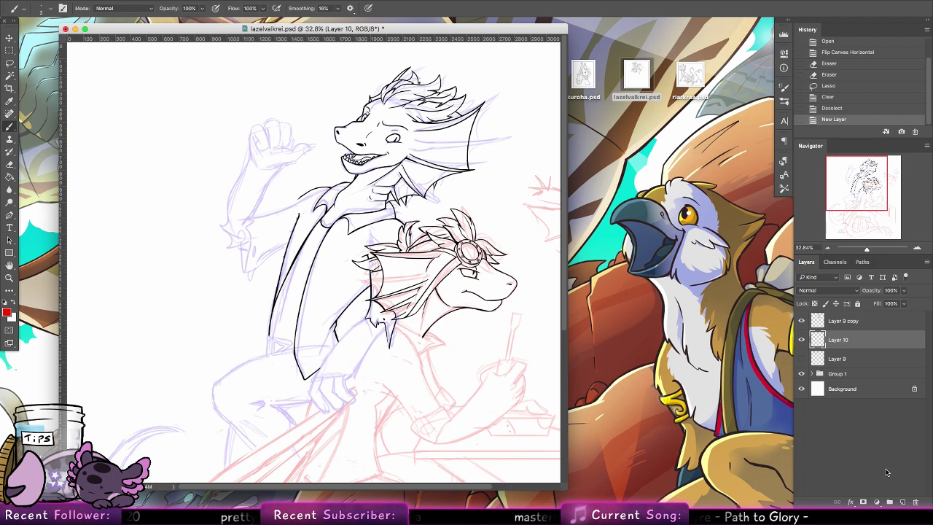
key(super+z)
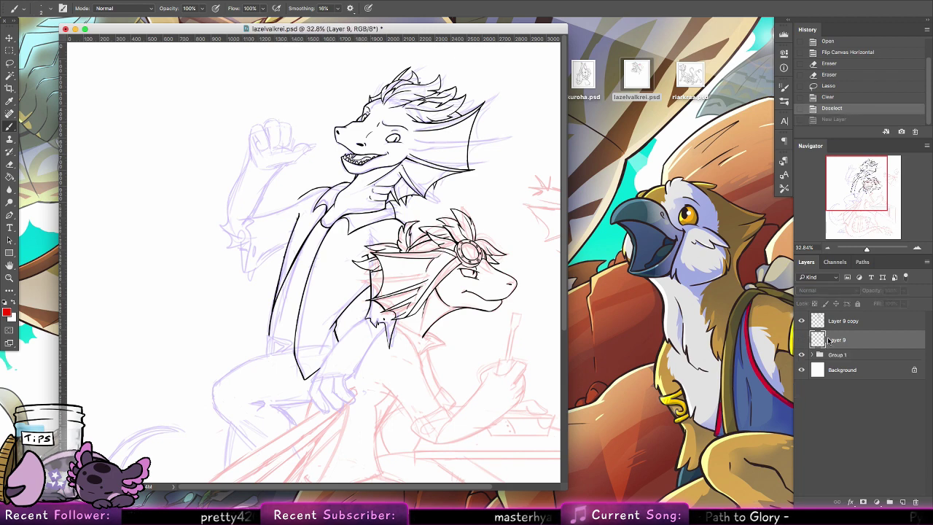
key(super+z)
key(super+z)
key(super+z)
key(super+z)
key(super+z)
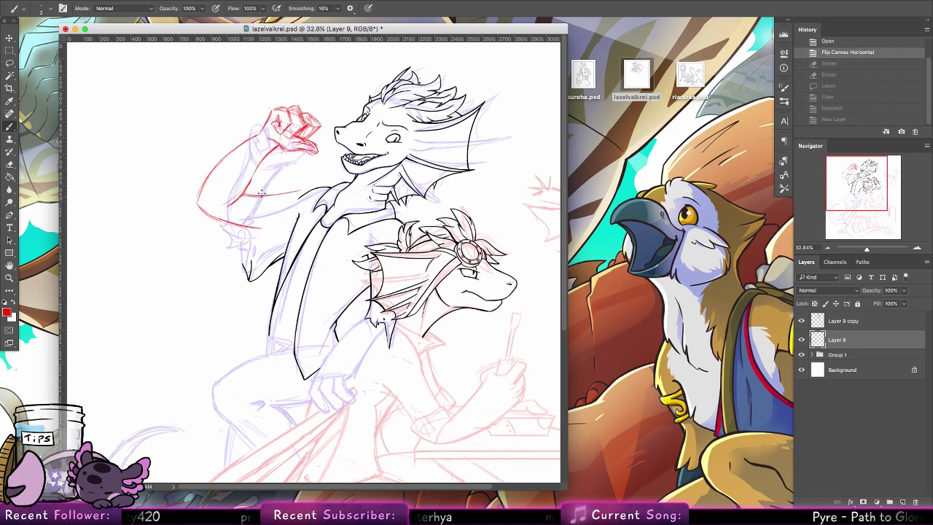
click(894, 118)
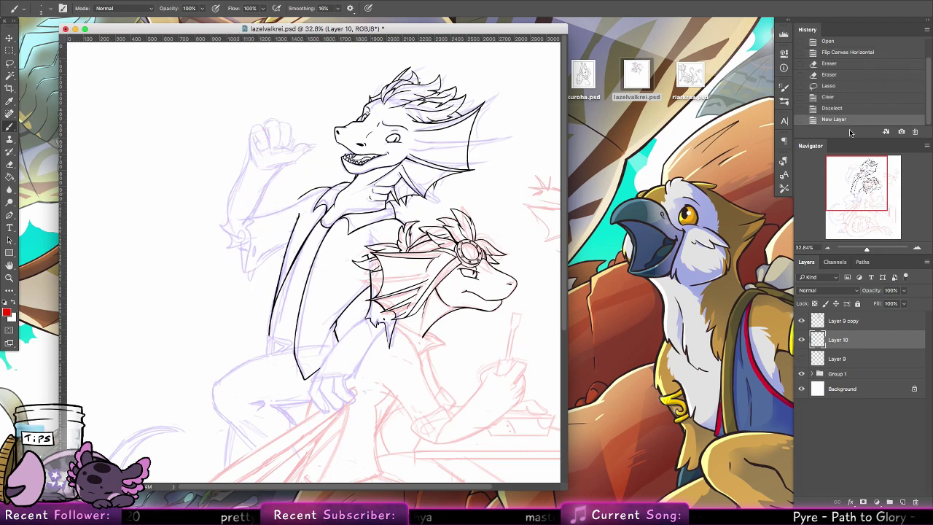
Expand Group 1 and brush a red line along the raised forearm's inner edge on Layer 6.
click(802, 374)
click(802, 373)
click(812, 373)
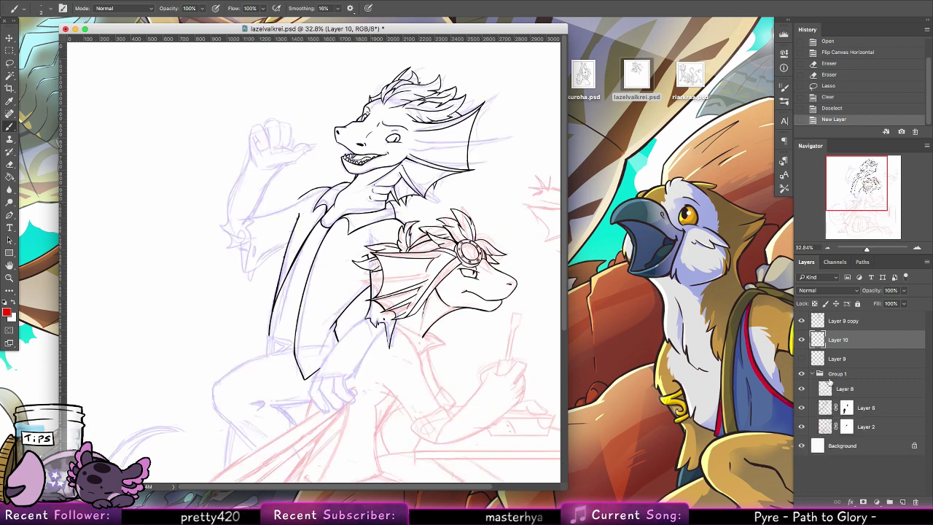
click(825, 407)
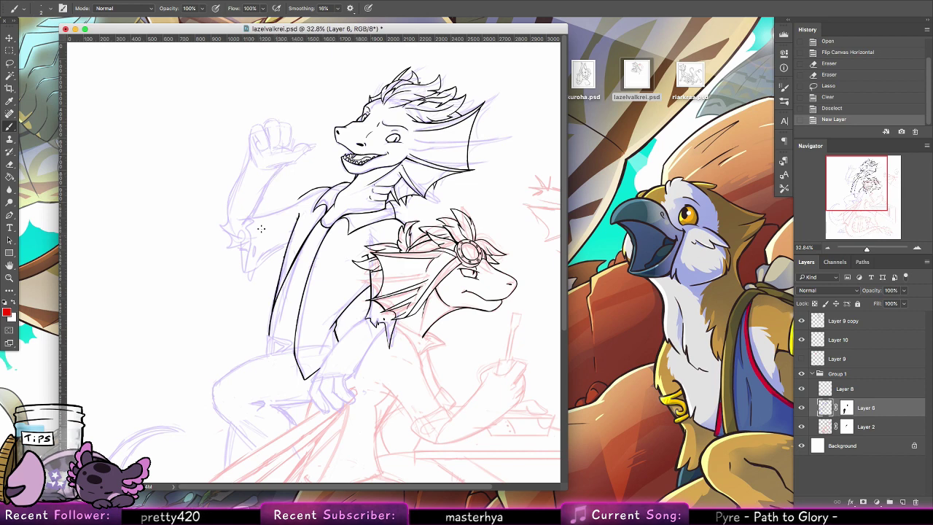
key(b)
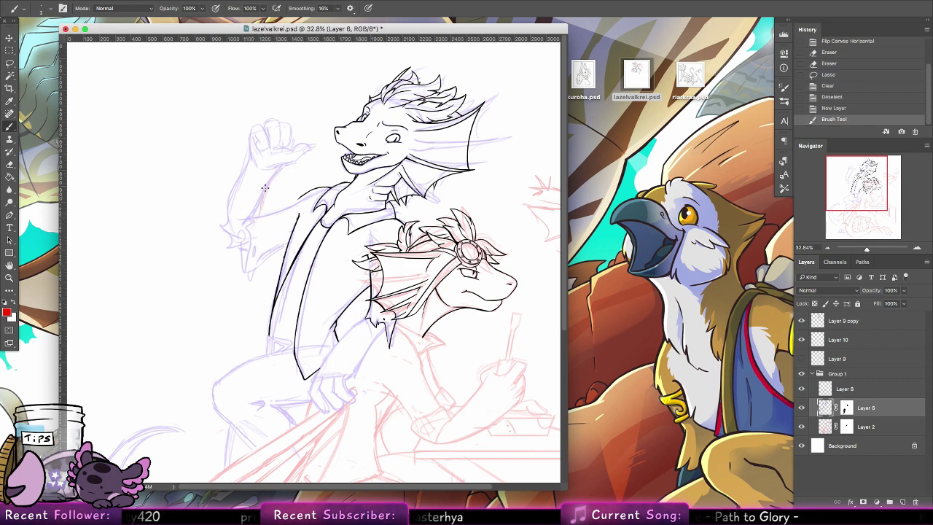
drag(265, 188, 260, 207)
key(super+z)
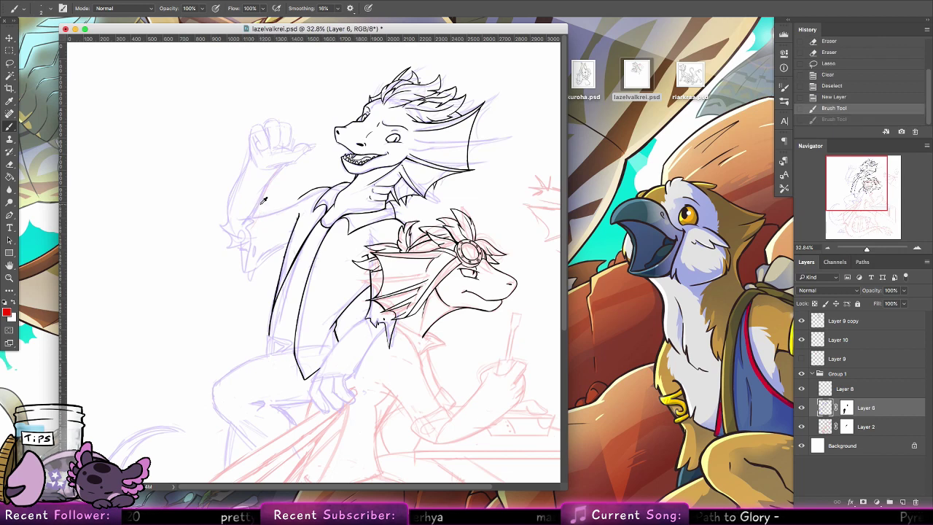
Switch to another brush tip with pressure-controlled opacity and sketch both edges of the raised forearm in red on Layer 6.
click(41, 9)
click(99, 80)
click(218, 10)
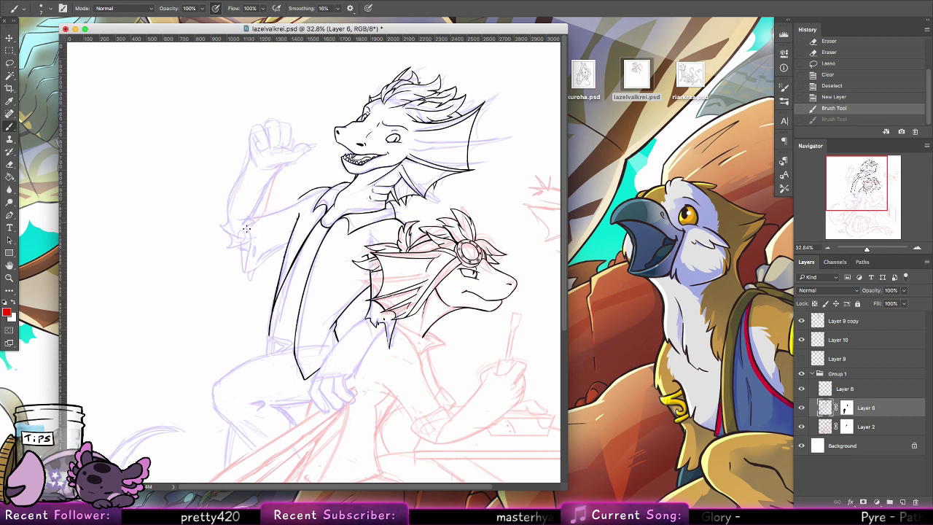
key(ctrl+shift+z)
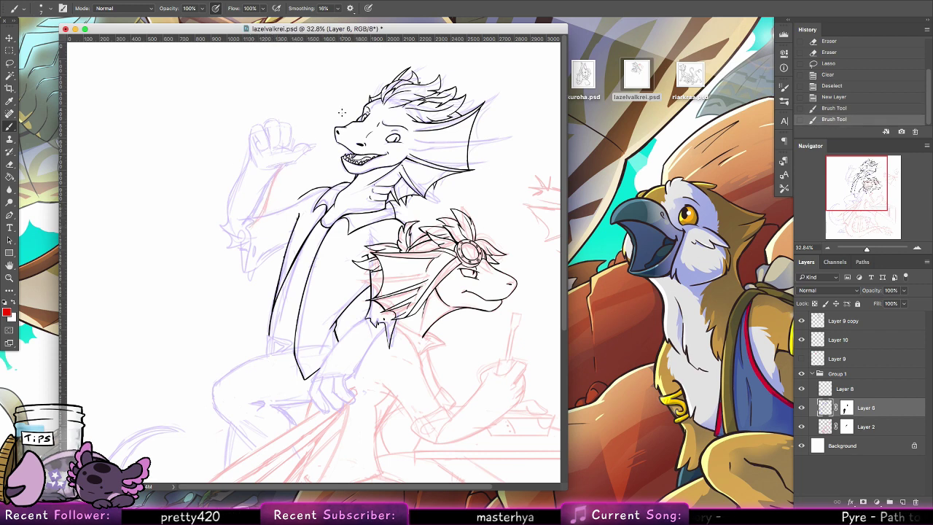
drag(243, 165, 231, 194)
key(ctrl+z)
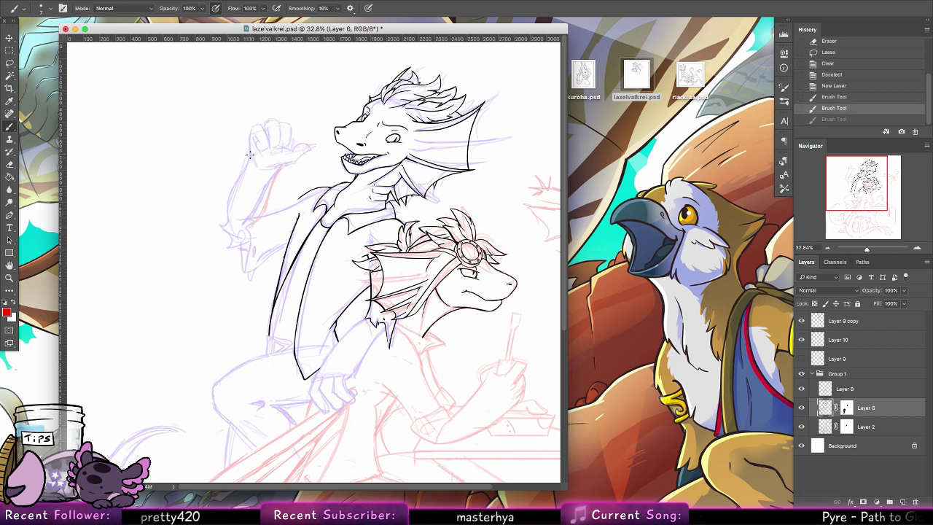
key(ctrl+shift+z)
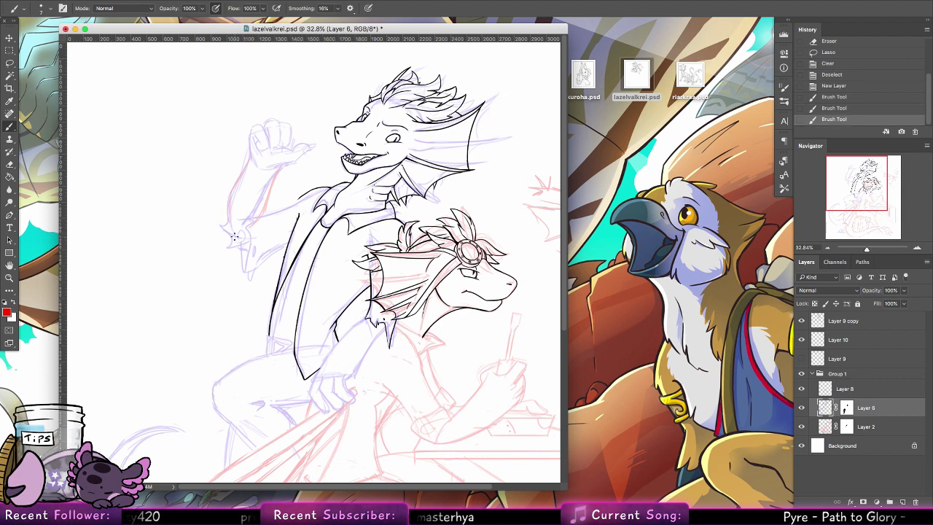
mouse_move(170, 282)
mouse_down()
mouse_move(190, 224)
mouse_move(205, 282)
mouse_move(172, 284)
mouse_up()
key(ctrl+alt+z)
key(ctrl+alt+z)
key(ctrl+alt+z)
key(ctrl+alt+z)
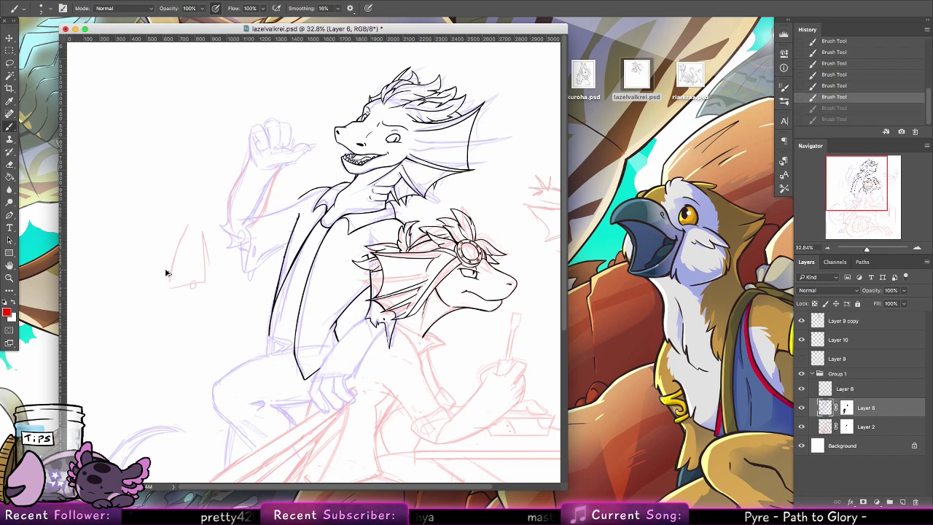
key(ctrl+alt+z)
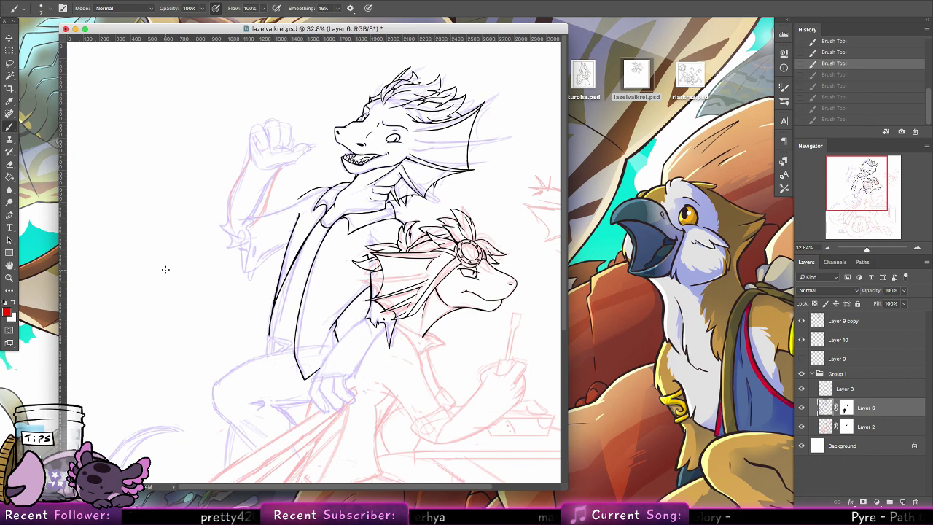
Show Layer 9 and move its red hand sketch down onto the raised forearm's wrist.
click(800, 358)
click(11, 37)
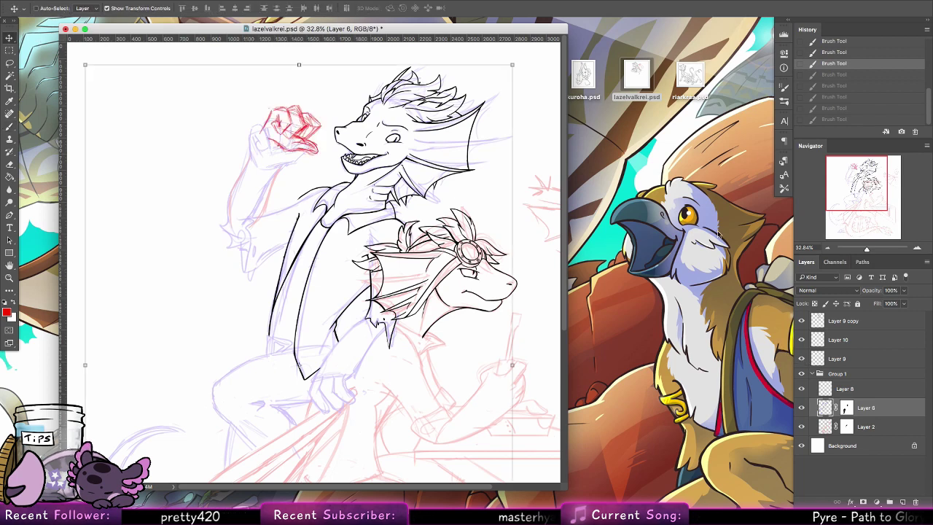
click(837, 359)
drag(312, 140, 306, 162)
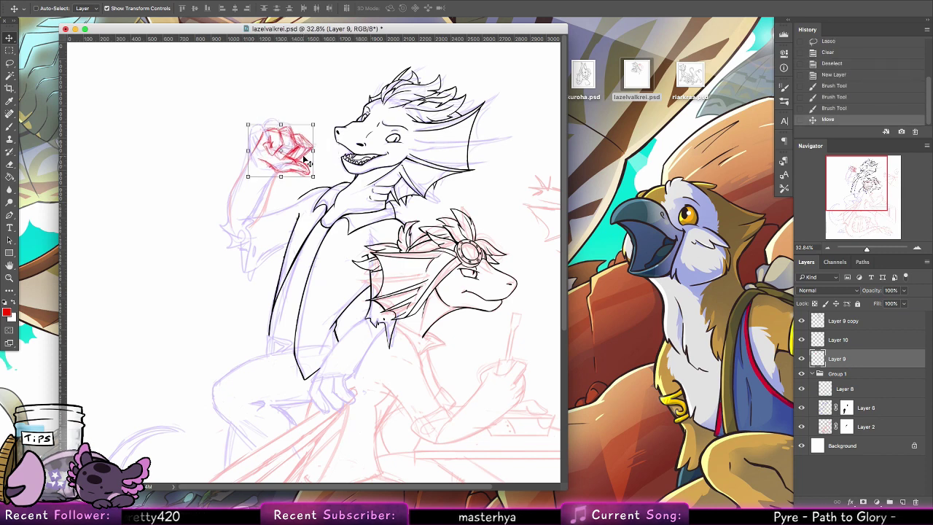
Brush red lines on Layer 9 for the raised forearm's inner and outer edges and the upper arm's top edge.
click(10, 125)
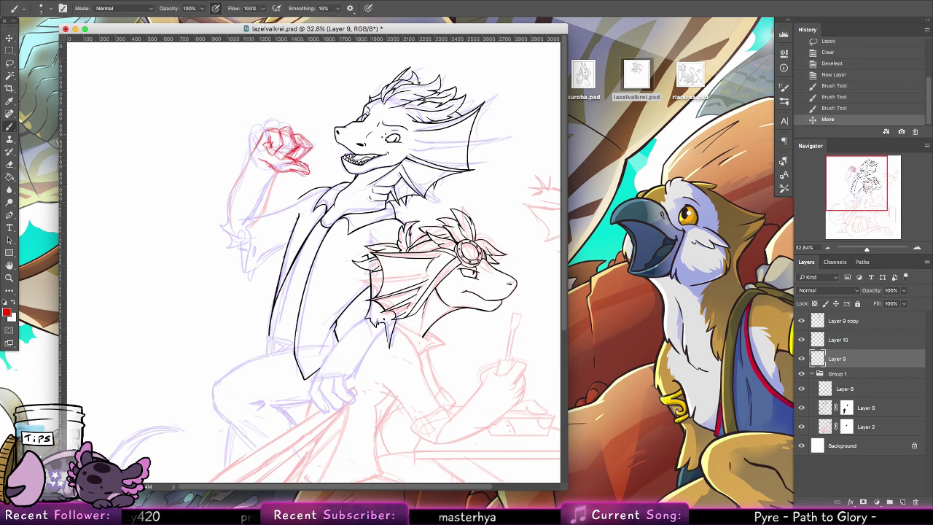
drag(274, 175, 248, 228)
mouse_move(261, 213)
mouse_down()
mouse_move(245, 226)
mouse_move(302, 195)
mouse_up()
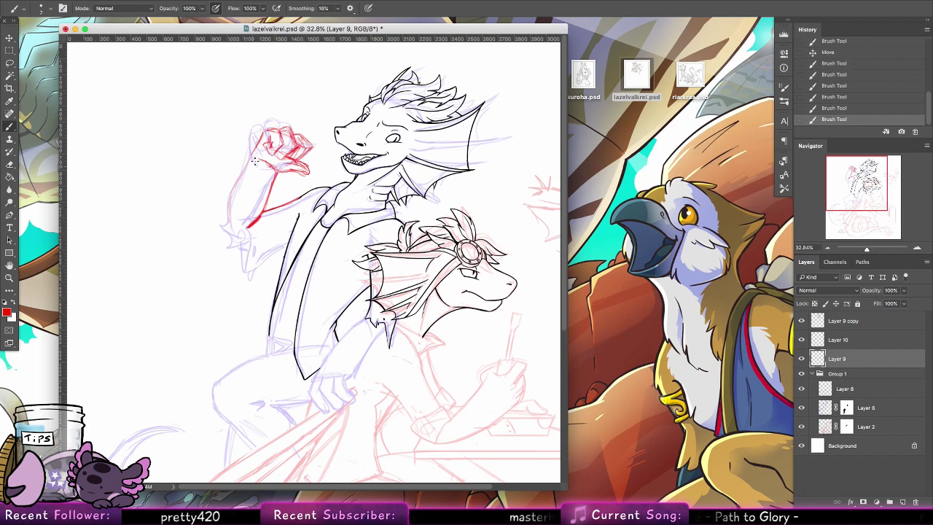
drag(254, 160, 229, 199)
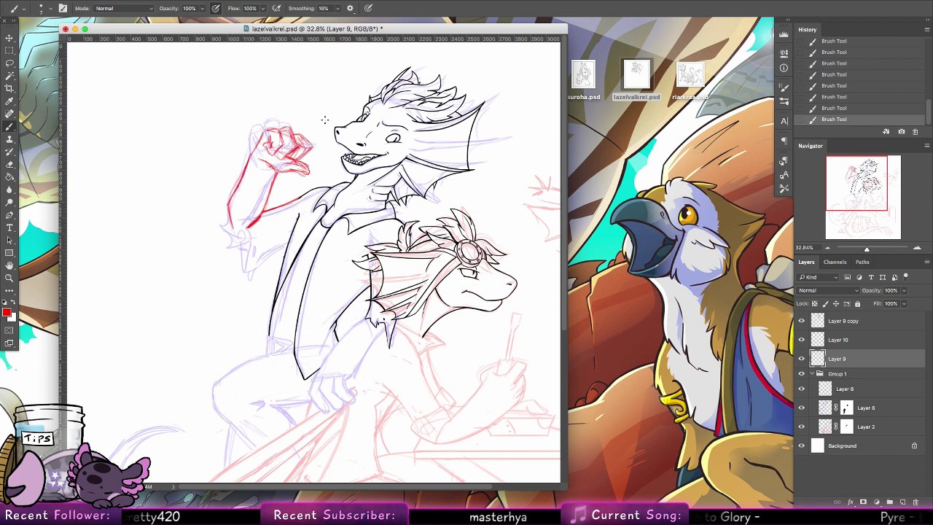
Undo the latest red strokes along the raised forearm's outer edge.
key(ctrl+alt+z)
key(ctrl+alt+z)
key(ctrl+alt+z)
key(ctrl+alt+z)
key(ctrl+alt+z)
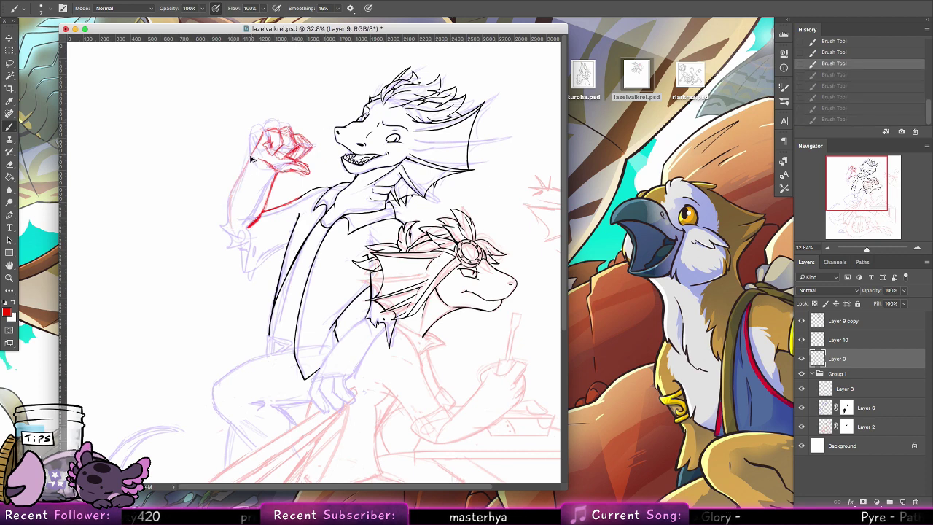
key(ctrl+shift+z)
key(ctrl+shift+z)
key(ctrl+shift+z)
key(ctrl+shift+z)
key(ctrl+shift+z)
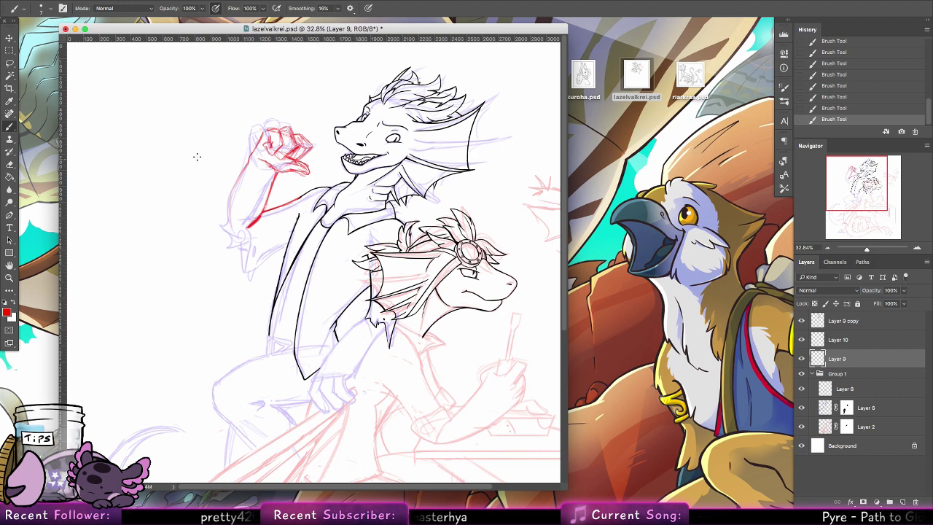
Redraw the raised forearm's outer edge in red and sketch the elbow with its downward spike on Layer 9.
key(e)
click(9, 126)
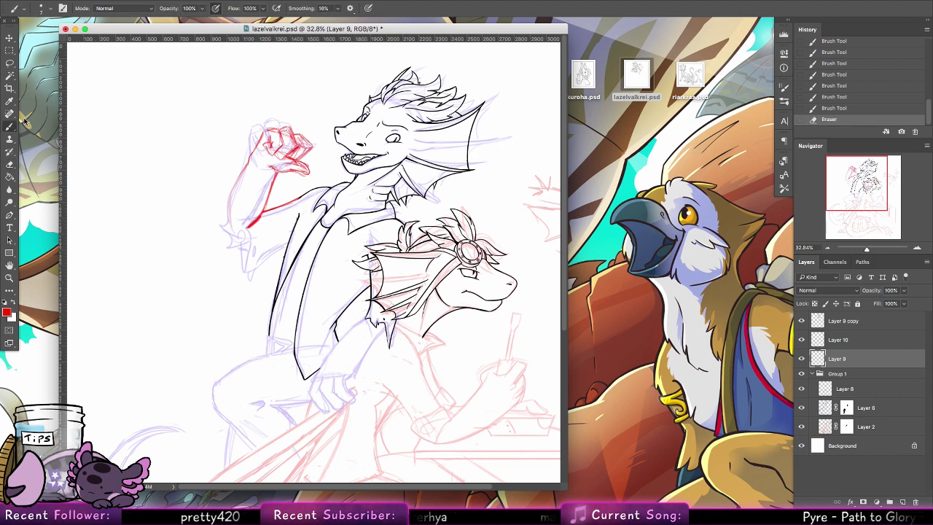
drag(266, 162, 227, 198)
key(alt+super+z)
key(alt+super+z)
drag(255, 150, 230, 195)
mouse_move(243, 172)
mouse_down()
mouse_move(224, 216)
mouse_move(225, 205)
mouse_move(224, 227)
mouse_up()
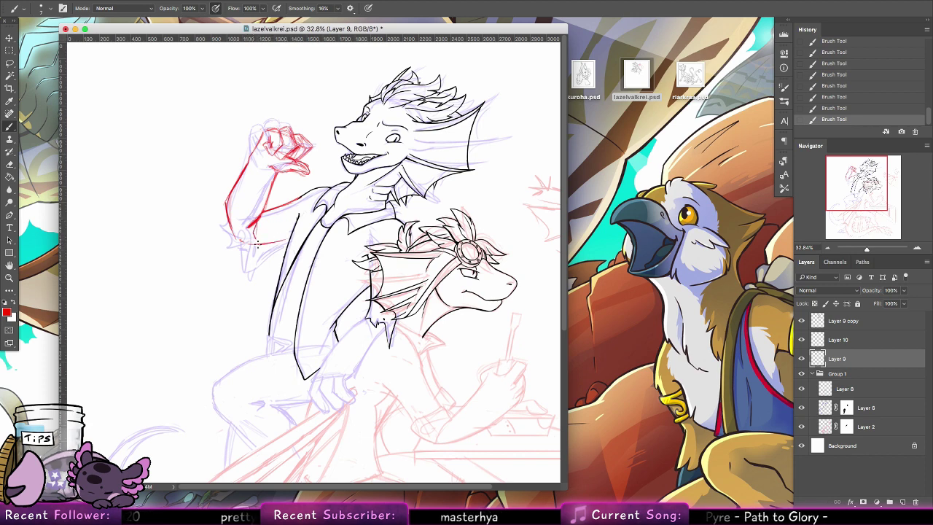
drag(254, 247, 250, 281)
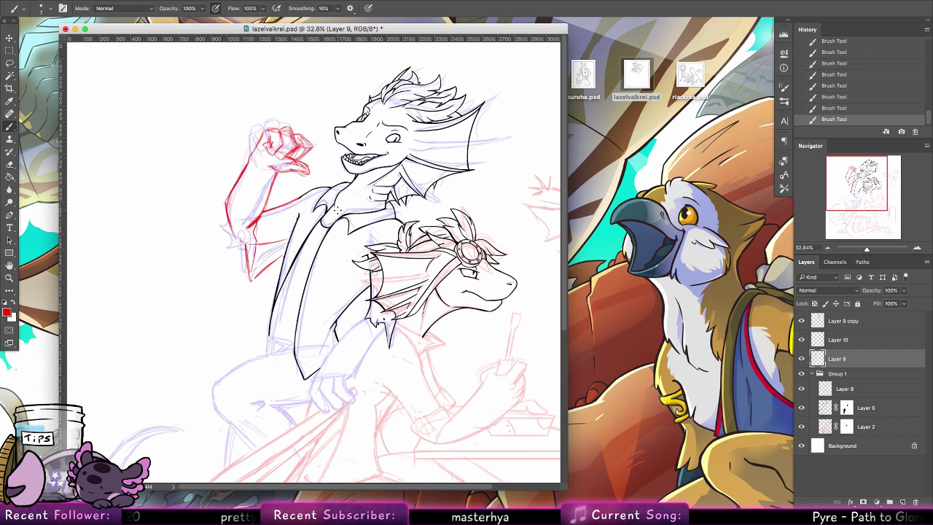
Lasso the red hand on Layer 9, shift it slightly toward the dragon's face and adjust it with Free Transform.
key(l)
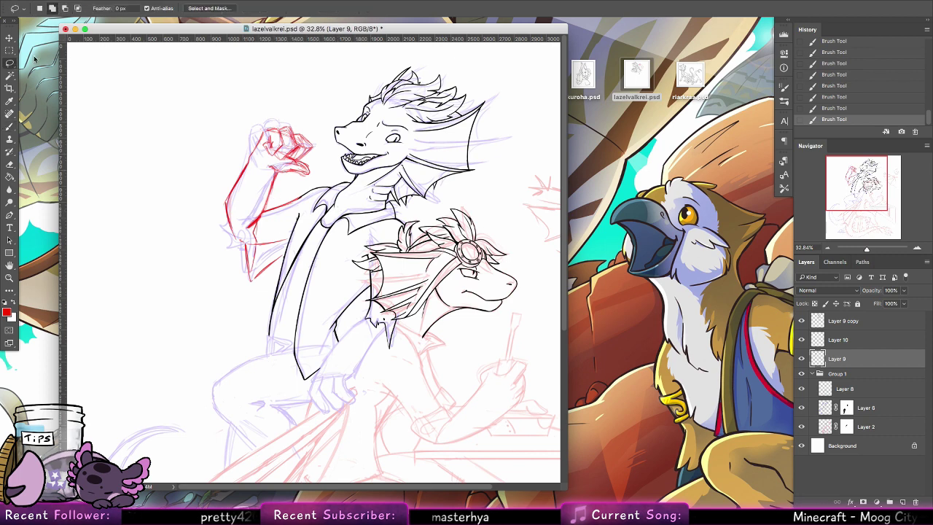
mouse_move(283, 175)
mouse_down()
mouse_move(321, 164)
mouse_move(286, 173)
mouse_move(287, 162)
mouse_move(325, 144)
mouse_move(287, 149)
mouse_move(314, 135)
mouse_move(331, 146)
mouse_move(307, 169)
mouse_move(222, 181)
mouse_move(232, 243)
mouse_move(271, 212)
mouse_up()
key(v)
click(13, 61)
key(v)
key(ctrl+t)
click(453, 9)
key(ctrl+d)
Lasso the red forearm and free transform it to 115.34% height with a horizontal skew of -4.77°.
key(m)
click(10, 64)
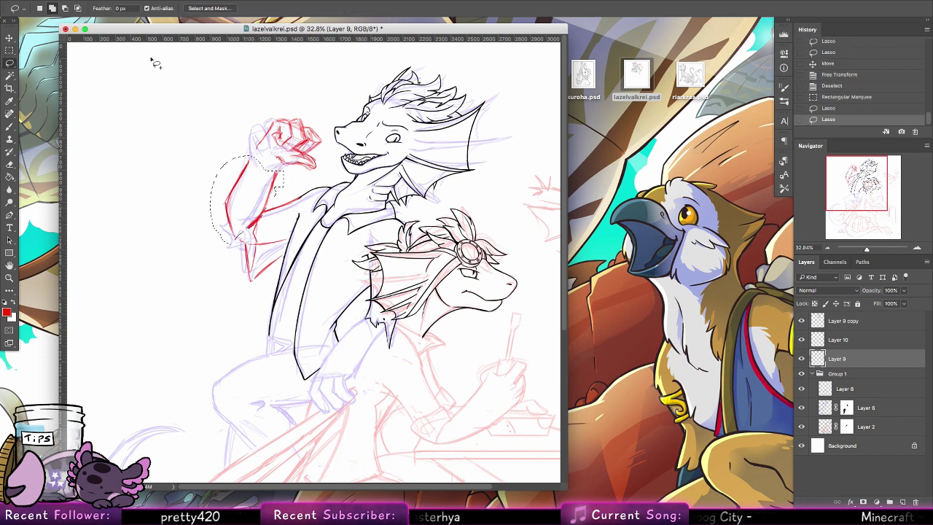
key(ctrl+t)
drag(283, 134, 265, 120)
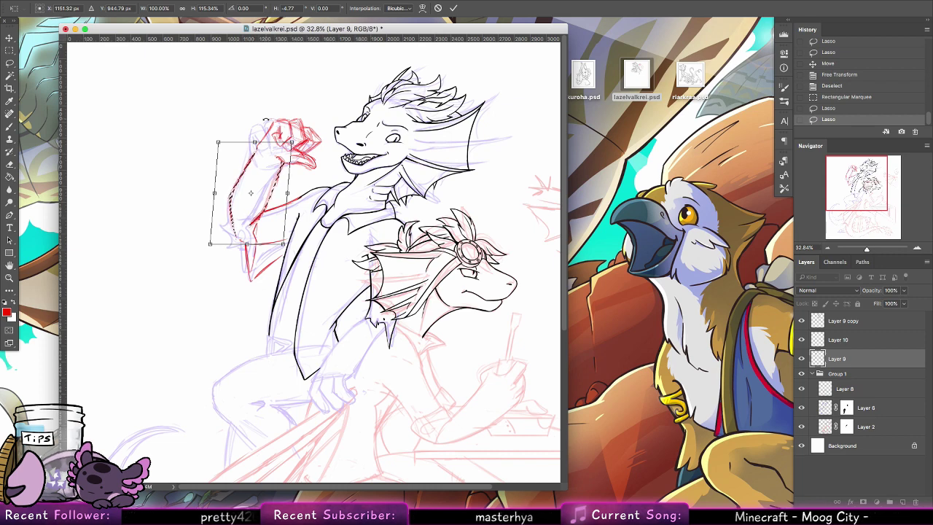
click(453, 9)
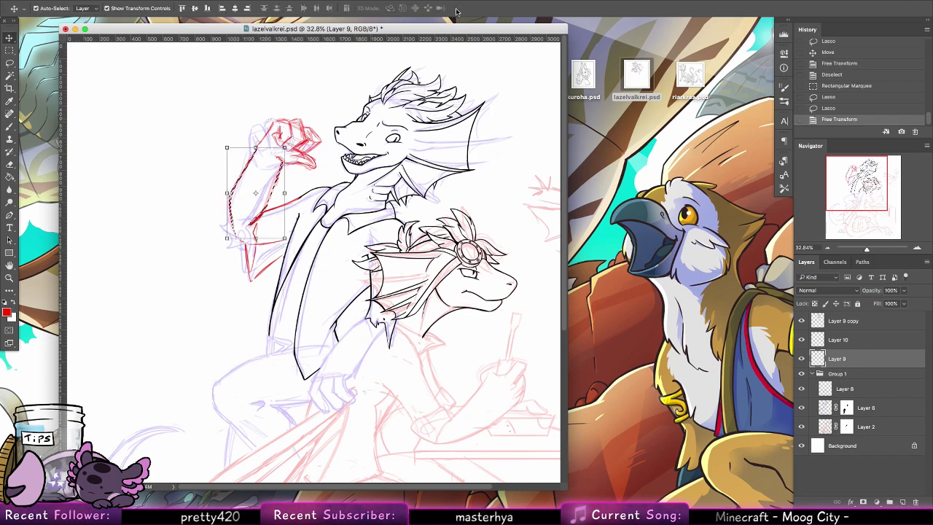
key(ctrl+d)
Rework the forearm's inner edge and elbow in red and erase the line beneath the upper arm on Layer 9.
key(b)
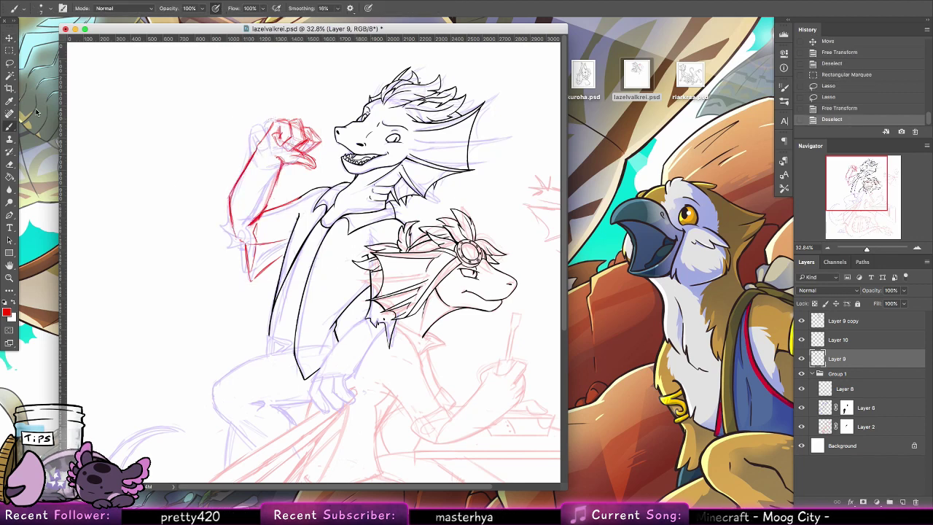
mouse_move(280, 164)
mouse_down()
mouse_move(264, 208)
mouse_move(272, 186)
mouse_up()
mouse_move(276, 182)
mouse_down()
mouse_move(267, 206)
mouse_move(280, 203)
mouse_move(246, 232)
mouse_move(238, 228)
mouse_move(261, 226)
mouse_move(246, 258)
mouse_move(239, 246)
mouse_up()
key(e)
click(9, 126)
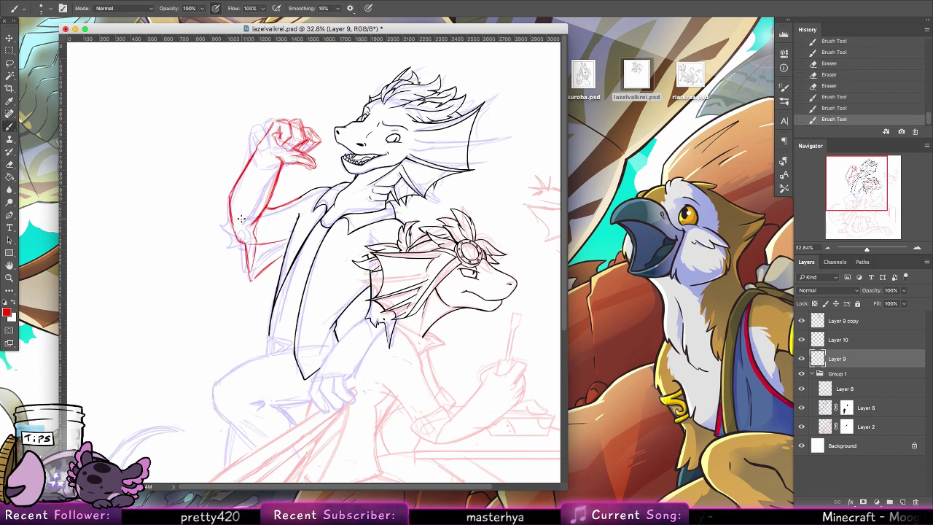
key(e)
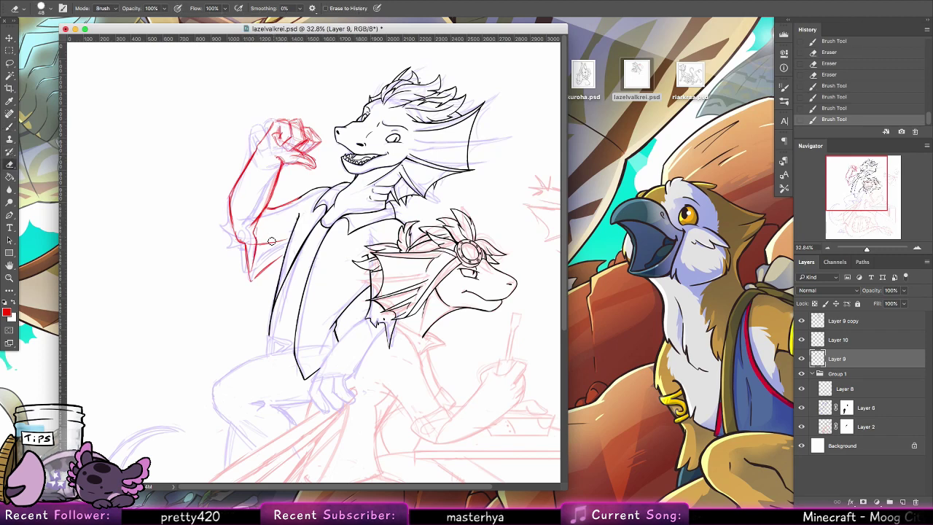
drag(287, 233, 309, 182)
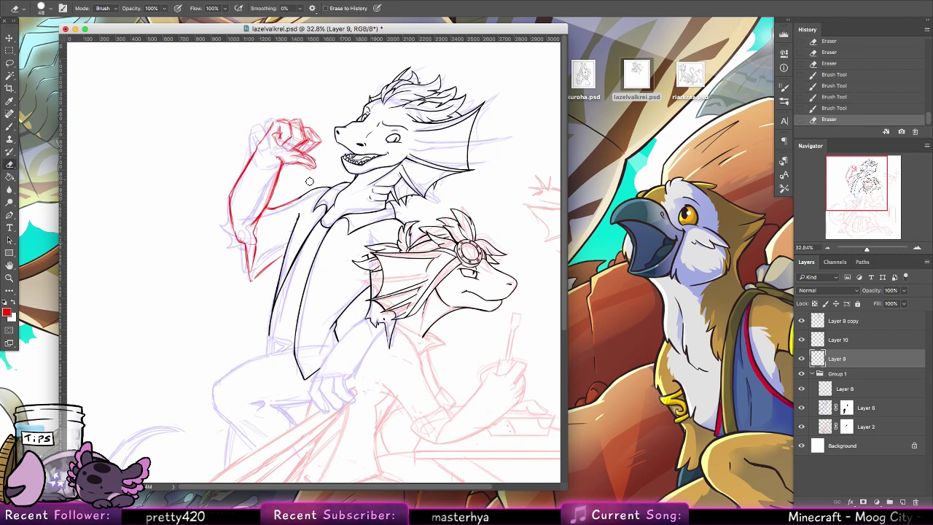
Redraw the forearm's inner edge where it meets the thumb and clean it up with the Eraser.
click(12, 127)
mouse_move(407, 360)
mouse_down()
mouse_move(430, 310)
mouse_move(455, 335)
mouse_move(464, 369)
mouse_up()
drag(280, 163, 288, 175)
key(super+alt+z)
key(super+alt+z)
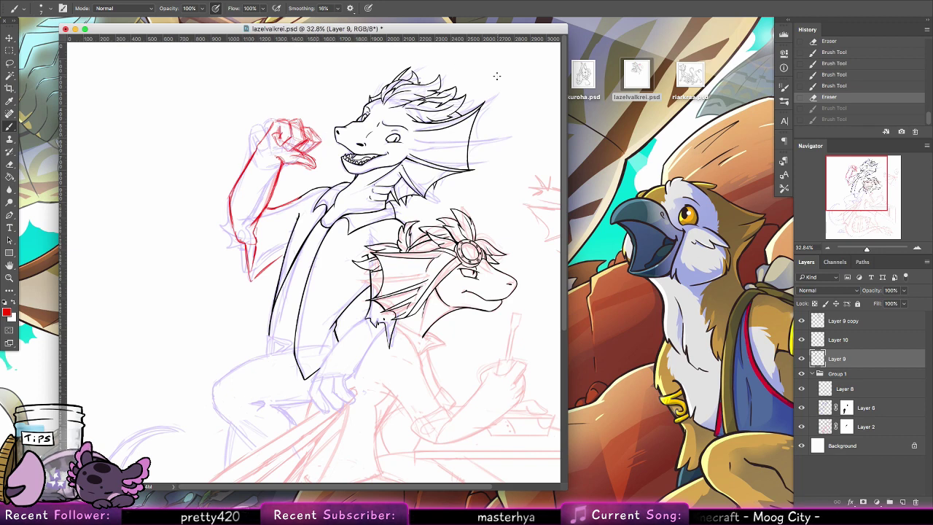
drag(282, 163, 260, 201)
click(10, 165)
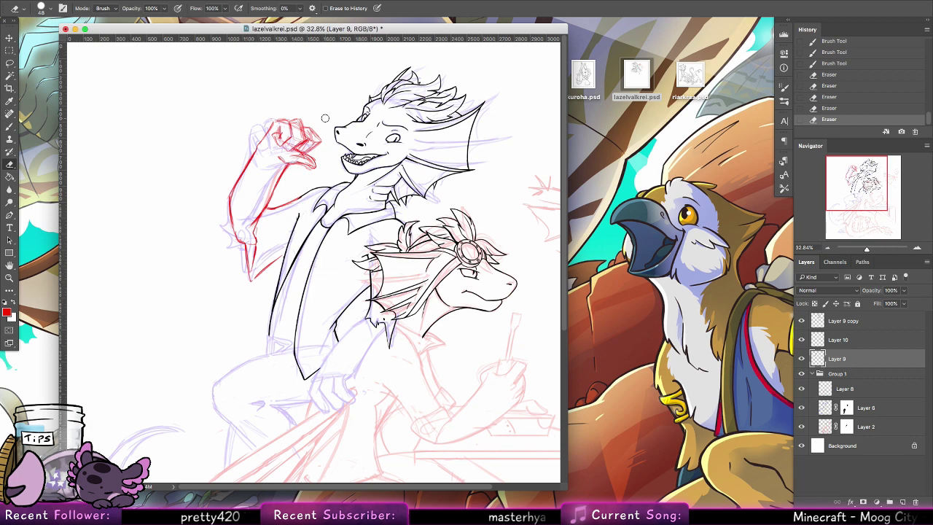
Try extra red strokes rounding the raised forearm's outer edge, and undo them.
key(b)
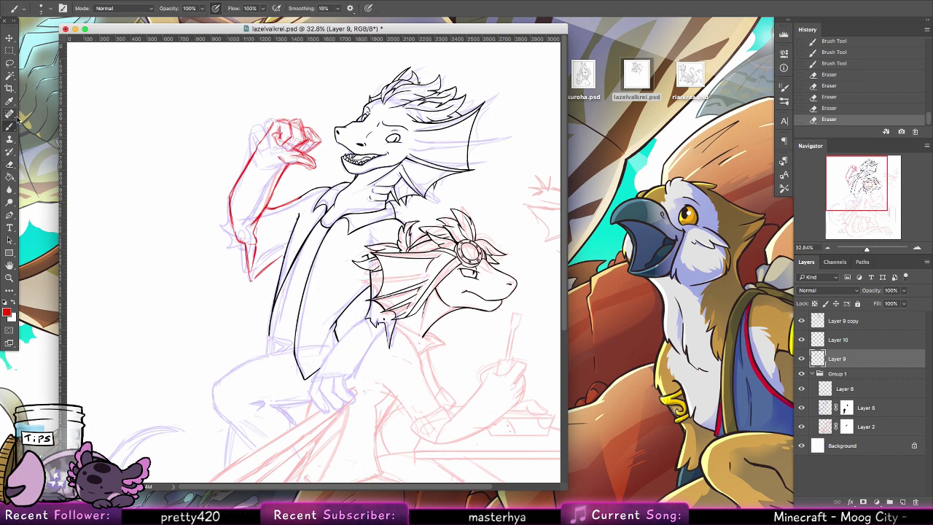
mouse_move(243, 166)
mouse_down()
mouse_move(255, 150)
mouse_move(249, 161)
mouse_up()
mouse_move(236, 182)
mouse_down()
mouse_move(244, 169)
mouse_move(236, 191)
mouse_up()
drag(252, 158, 236, 191)
drag(249, 166, 233, 197)
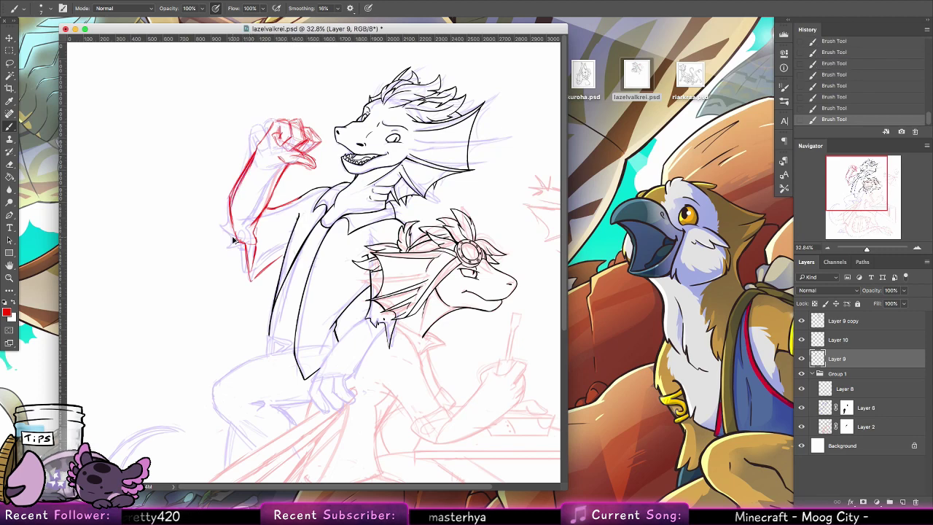
key(super+alt+z)
key(super+alt+z)
key(ctrl+z)
key(ctrl+z)
key(ctrl+z)
key(ctrl+z)
key(ctrl+z)
key(ctrl+z)
key(ctrl+z)
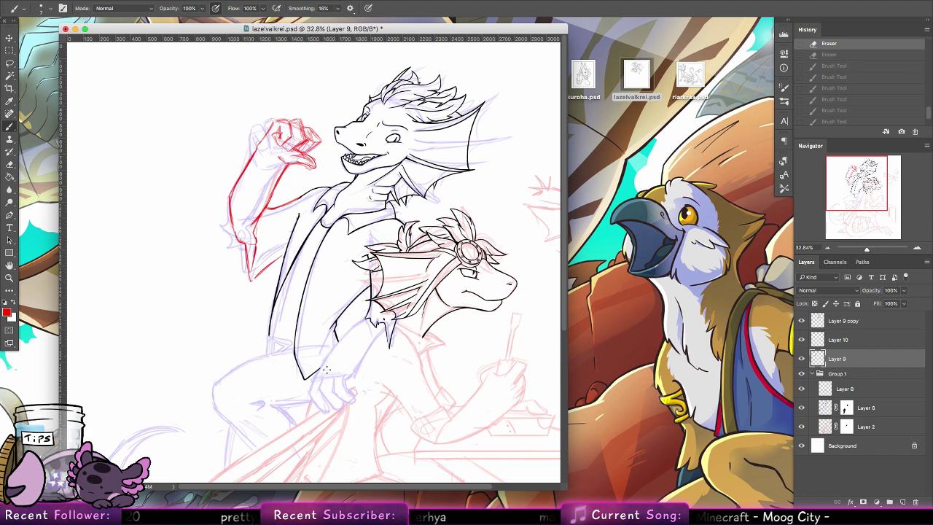
Lower the opacity of Layer 9 to fade the red arm sketch.
click(904, 291)
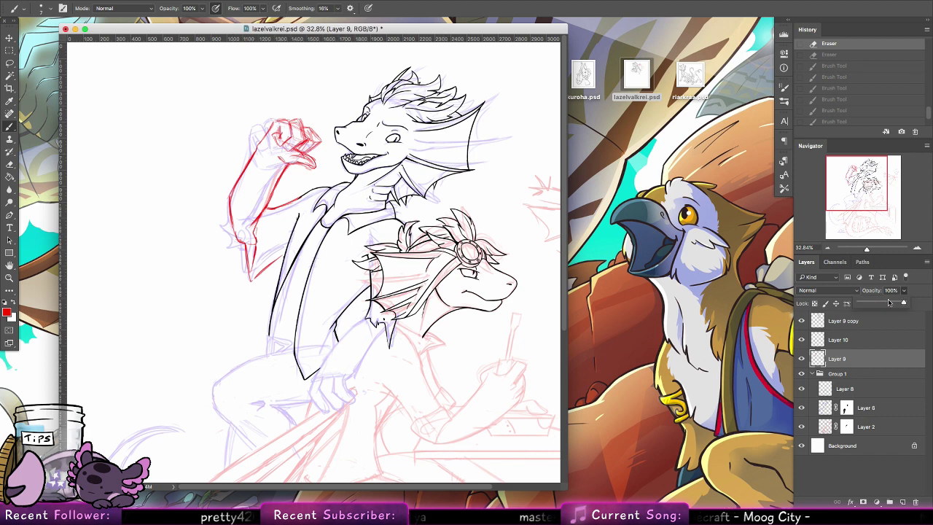
click(882, 302)
click(831, 390)
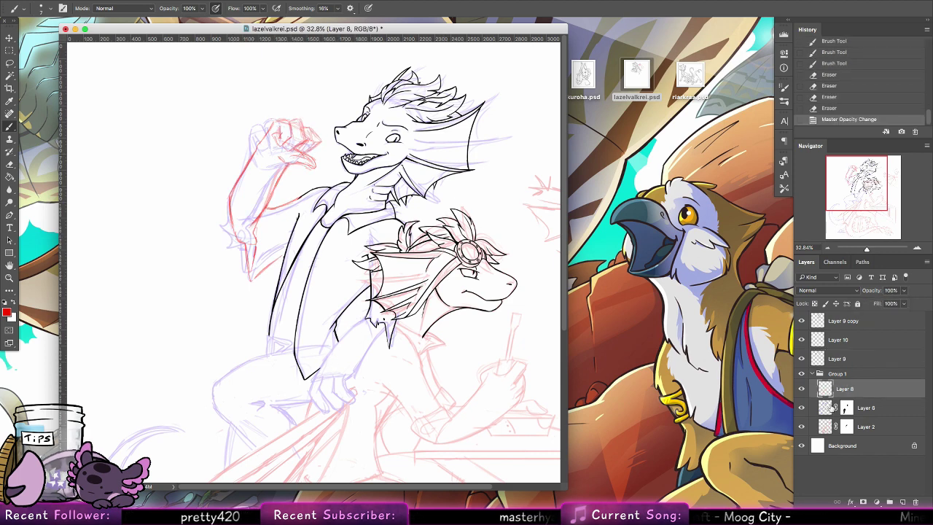
Paint black on Layer 6's mask with a hard 300 px brush to hide the old blue raised arm and hand.
click(846, 407)
key(x)
click(46, 8)
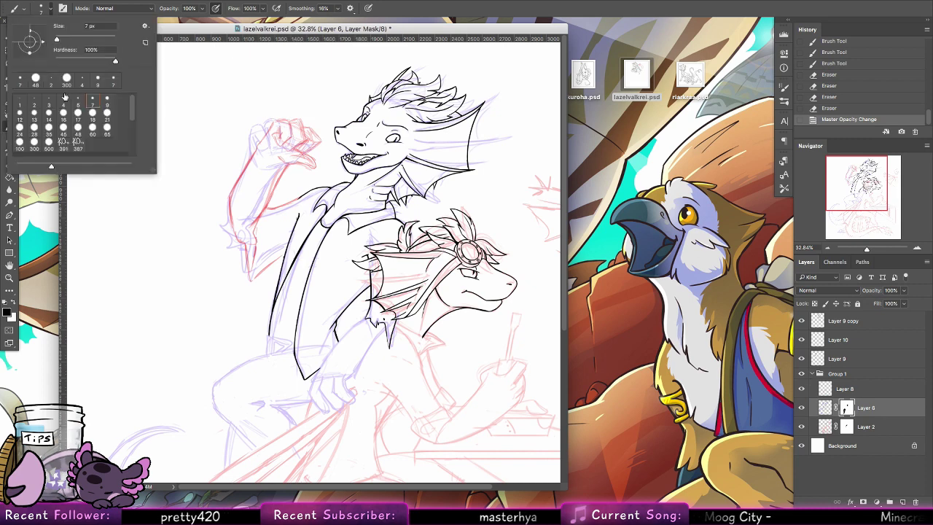
double_click(37, 143)
click(170, 95)
click(46, 9)
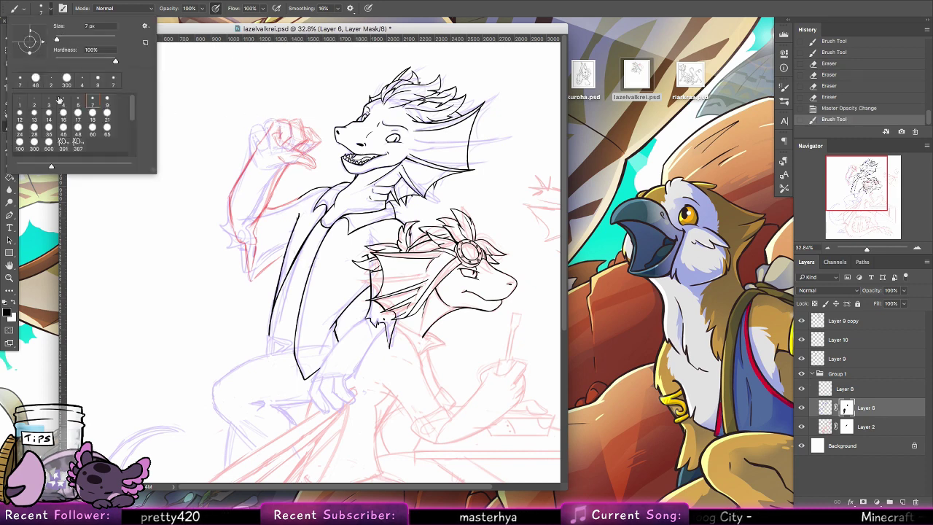
click(34, 144)
mouse_move(298, 130)
mouse_down()
mouse_move(244, 266)
mouse_move(274, 201)
mouse_move(250, 268)
mouse_move(229, 244)
mouse_move(271, 126)
mouse_move(275, 145)
mouse_move(295, 133)
mouse_up()
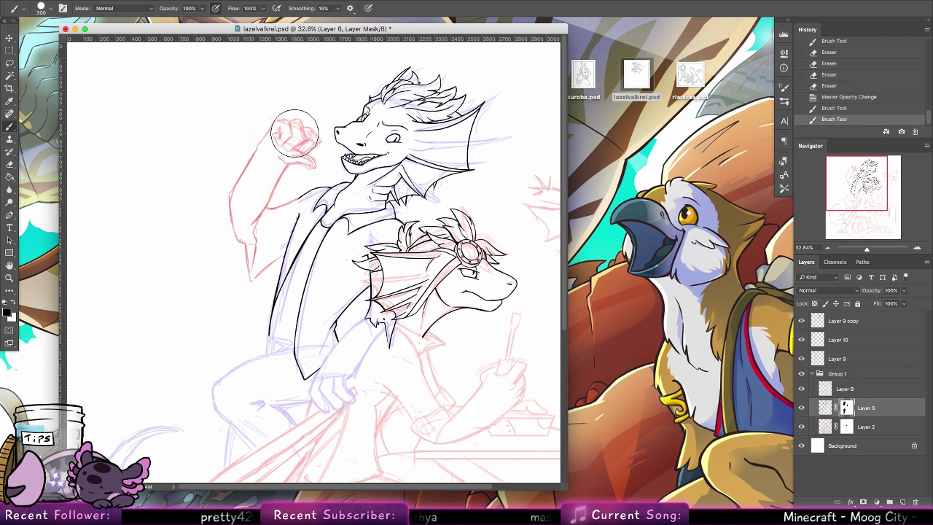
Return to the 7 px brush and collapse Group 1.
click(13, 300)
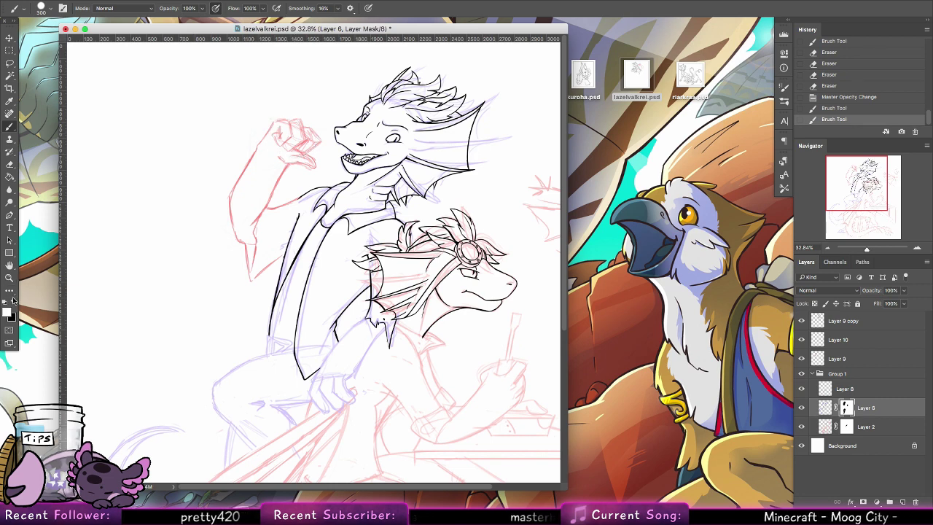
click(13, 301)
click(40, 7)
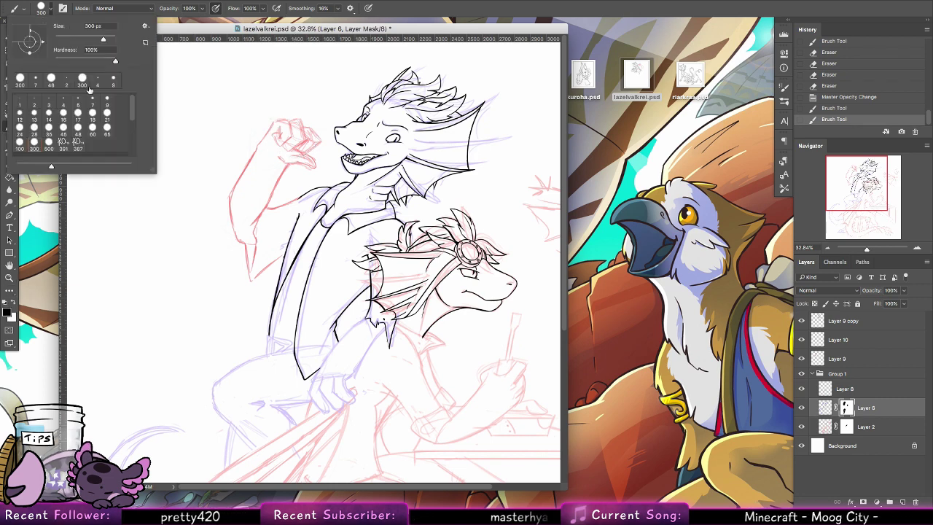
click(93, 100)
click(814, 374)
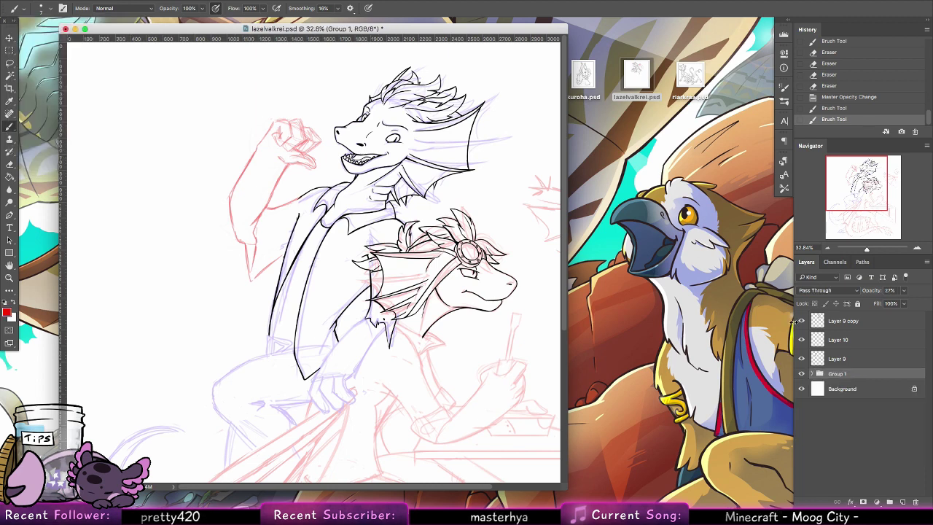
Step back through the history past the mask painting, the sketch layer's opacity change and the latest edits to the red arm.
key(z)
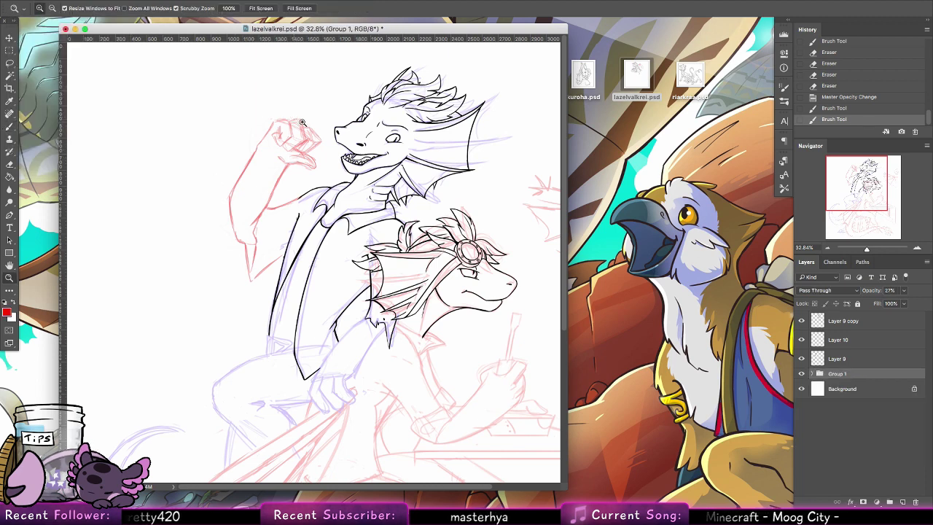
drag(300, 122, 350, 145)
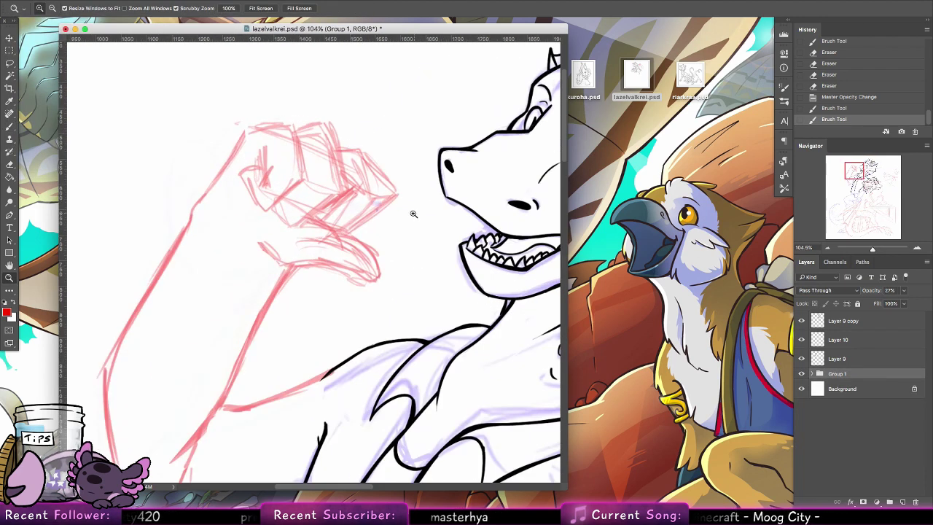
drag(442, 248, 379, 239)
drag(469, 289, 426, 270)
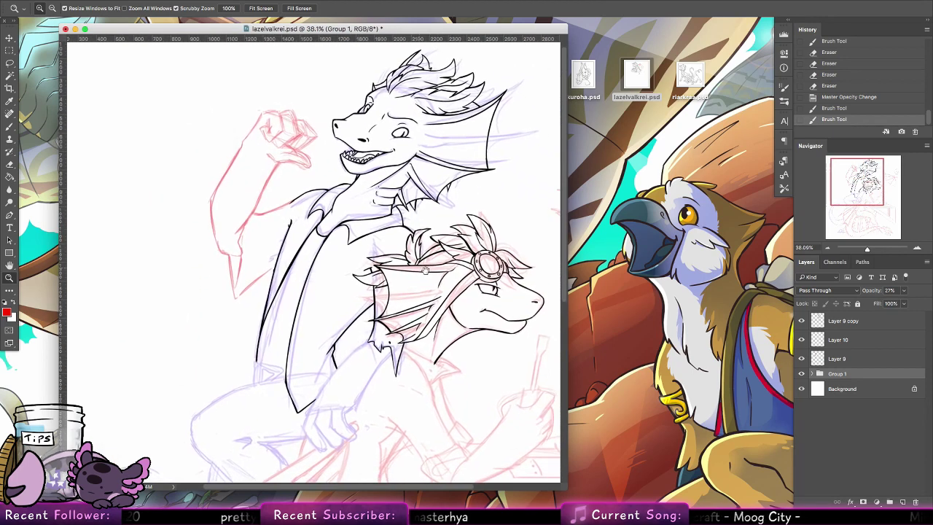
key(ctrl+alt+z)
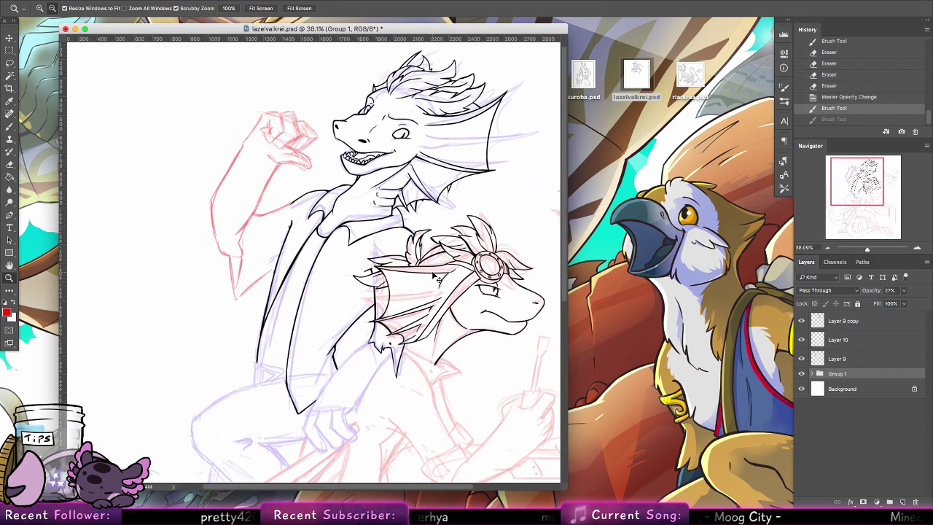
key(ctrl+shift+z)
key(ctrl+alt+z)
key(ctrl+alt+z)
key(ctrl+alt+z)
key(ctrl+alt+z)
key(ctrl+alt+z)
key(ctrl+alt+z)
key(ctrl+alt+z)
key(ctrl+alt+z)
key(ctrl+alt+z)
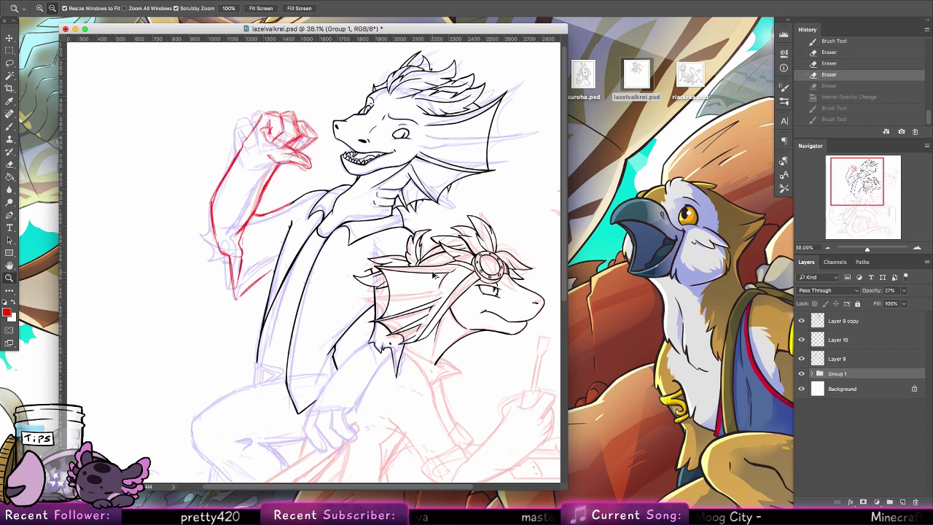
key(ctrl+alt+z)
key(ctrl+alt+z)
key(ctrl+alt+z)
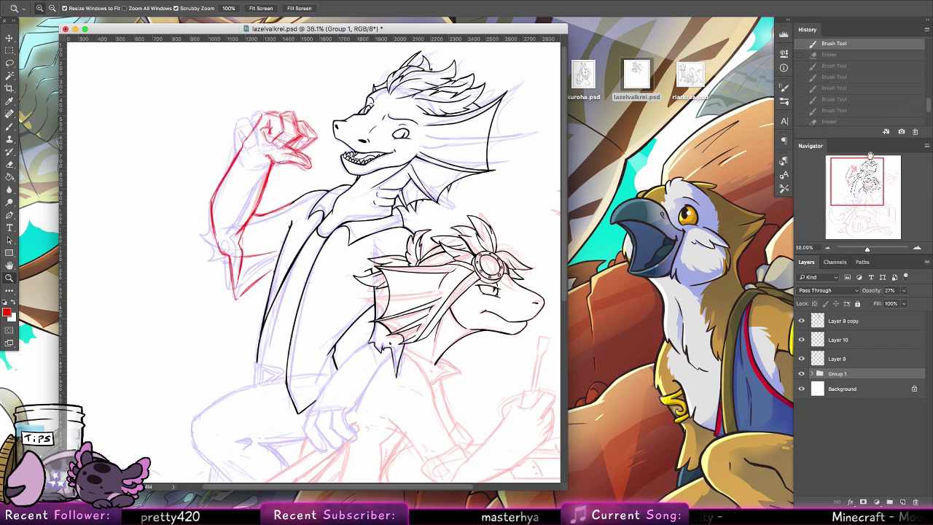
Fade the red arm sketch by lowering Layer 9's opacity, and make Layer 9 copy the active layer.
click(822, 361)
click(903, 290)
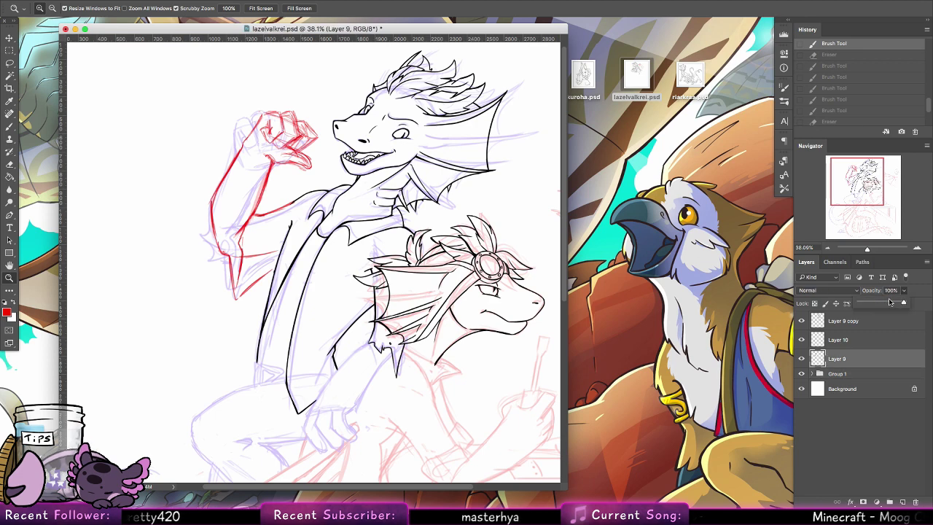
drag(891, 302, 875, 302)
click(846, 322)
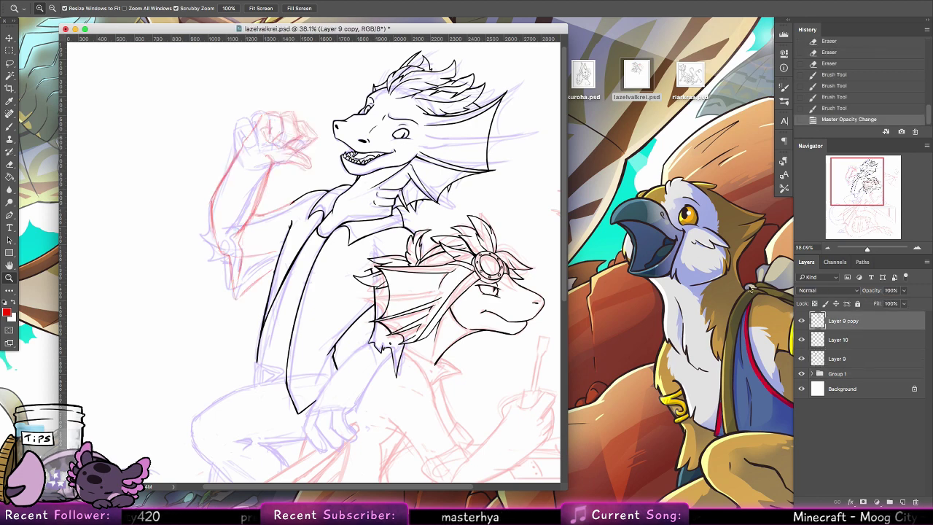
Set up a black 5 px hard brush with pressure-controlled opacity turned off for inking the raised arm.
drag(234, 126, 220, 141)
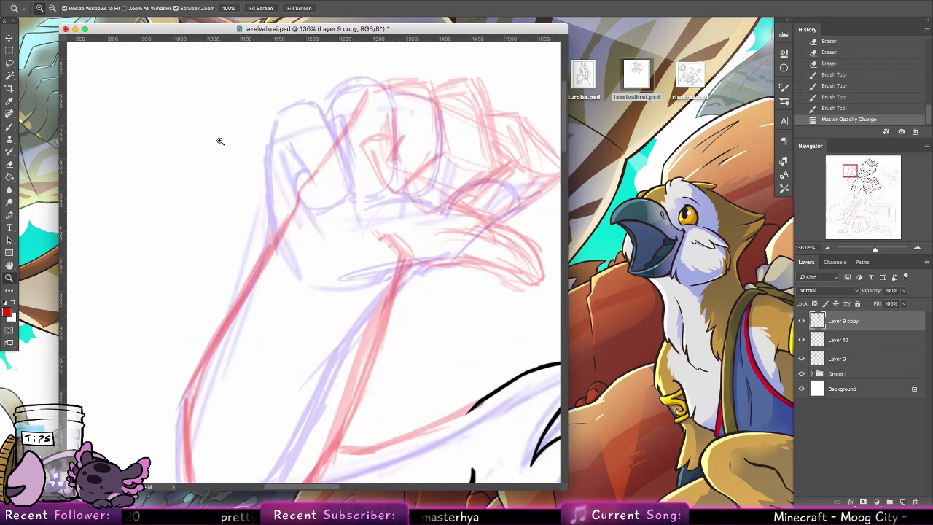
key(b)
drag(369, 90, 328, 156)
key(super+z)
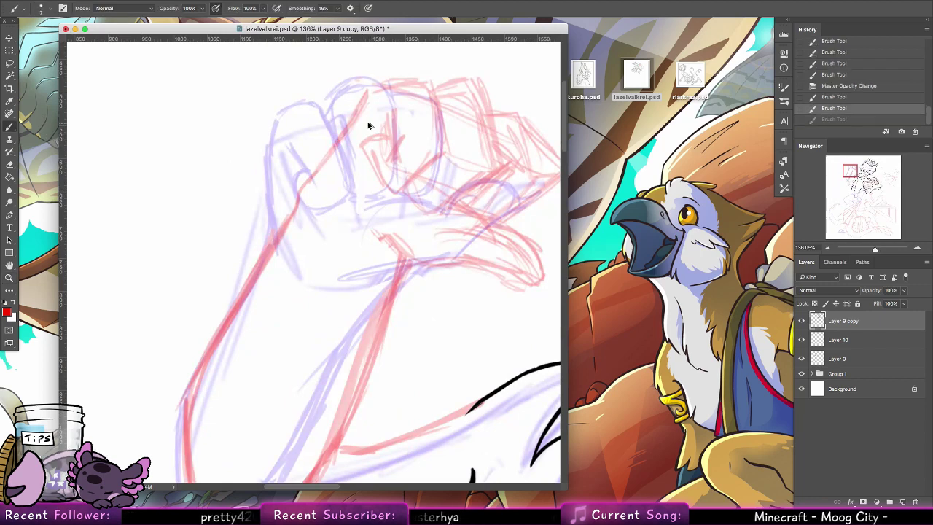
click(217, 9)
click(46, 10)
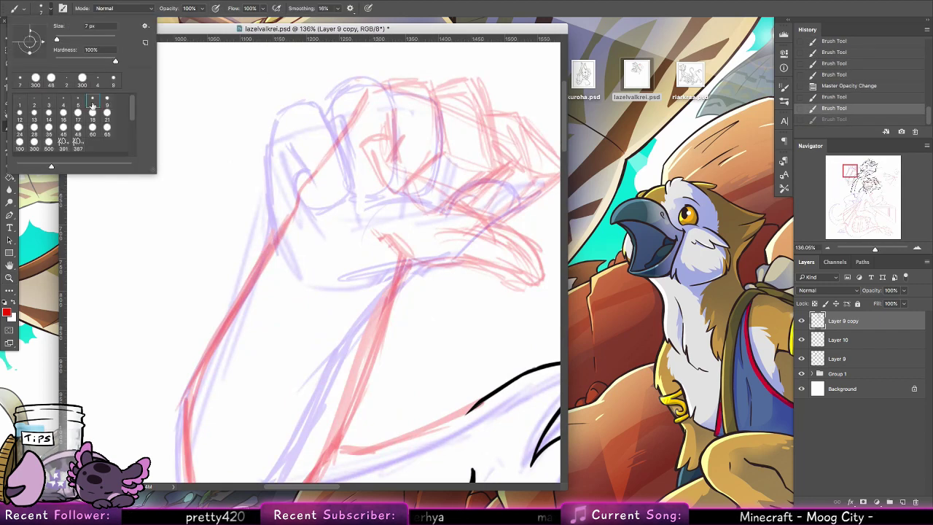
click(5, 302)
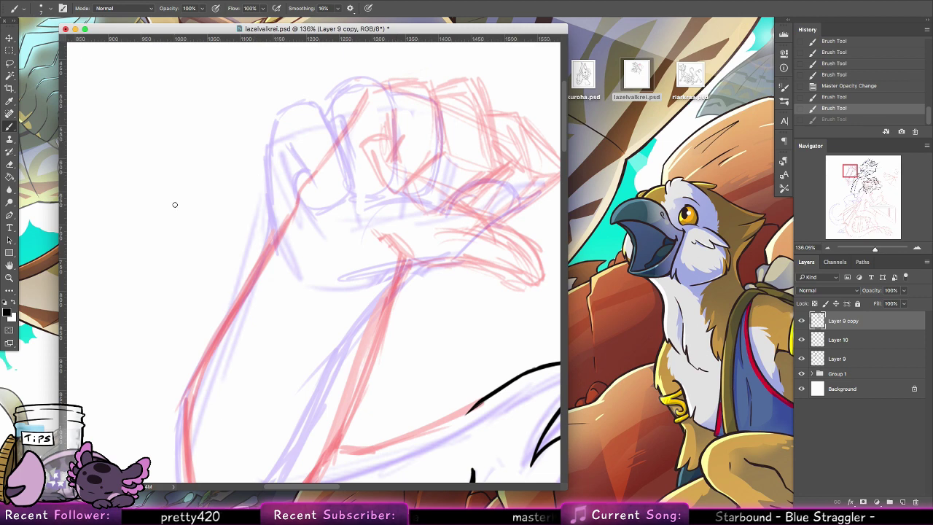
click(42, 9)
click(78, 102)
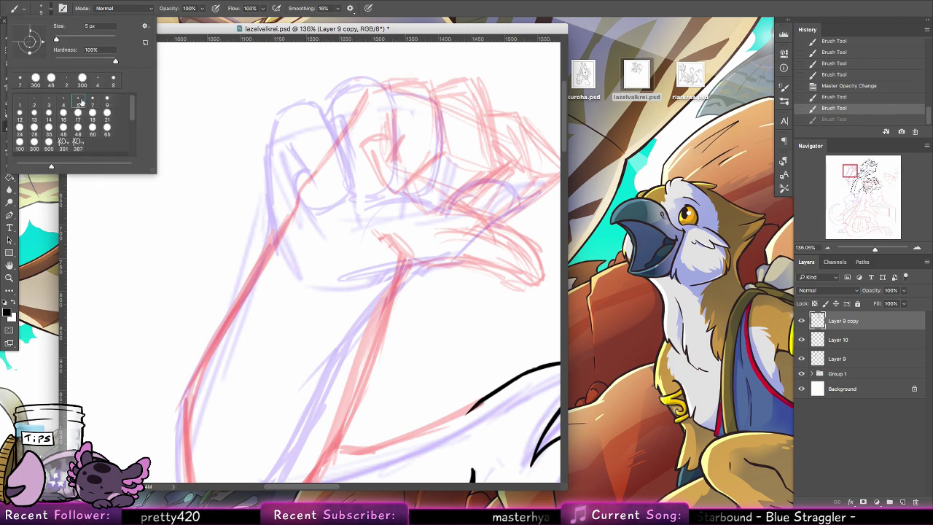
Ink the outer edge of the raised hand and the upper arm's top line, joining it to the shoulder line.
drag(369, 91, 312, 170)
key(ctrl+z)
drag(459, 358, 414, 109)
mouse_move(333, 220)
mouse_down()
mouse_move(342, 222)
mouse_move(325, 218)
mouse_move(433, 185)
mouse_up()
key(super+z)
key(super+z)
key(ctrl+z)
drag(355, 217, 360, 216)
drag(340, 219, 440, 182)
key(super+z)
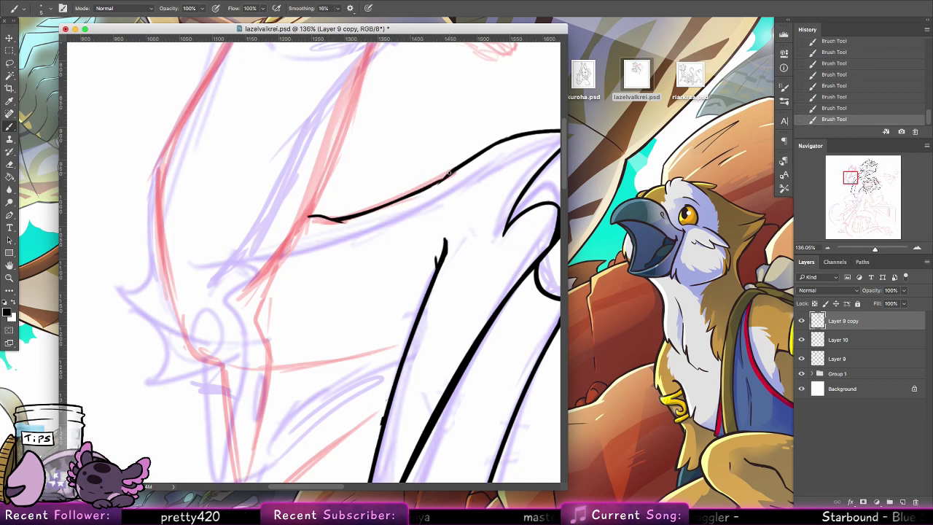
drag(458, 171, 435, 187)
key(super+z)
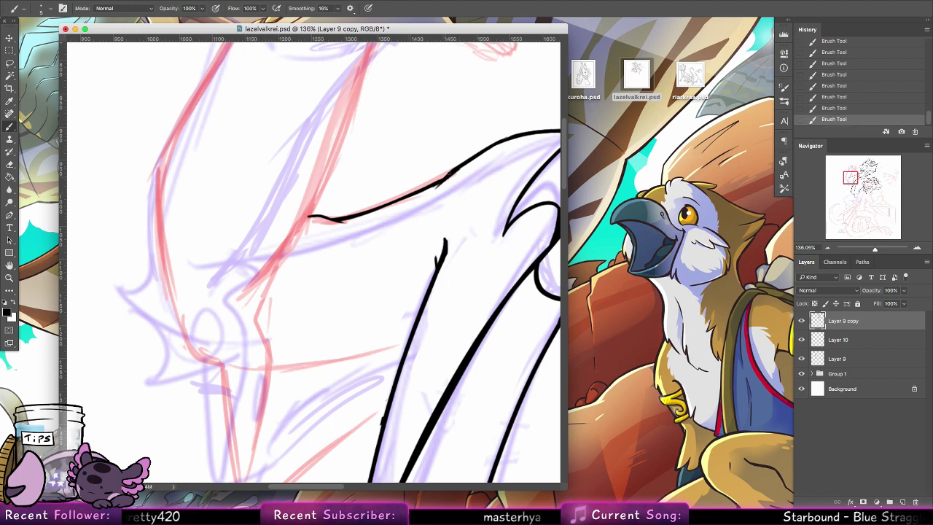
Erase the stray bump on the vest's outer line below the shoulder, and return to the brush.
scroll(445, 251, down, 5)
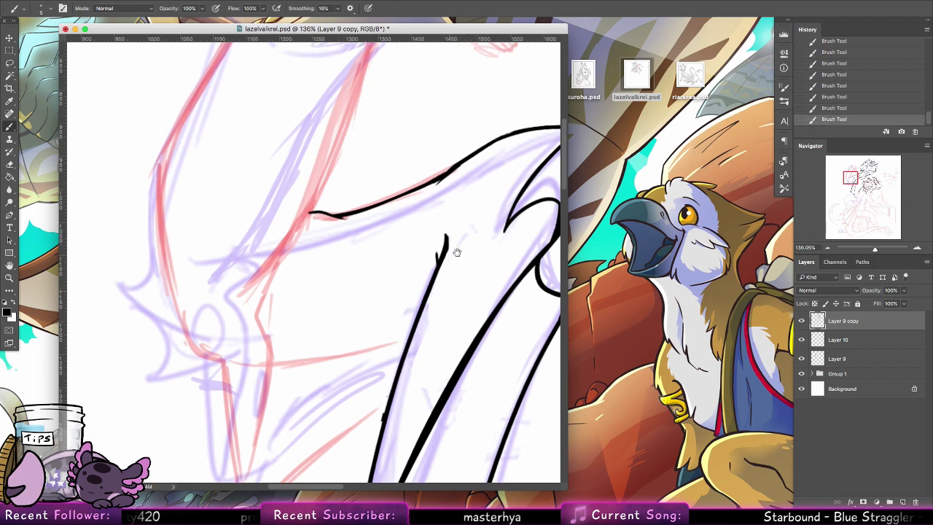
key(e)
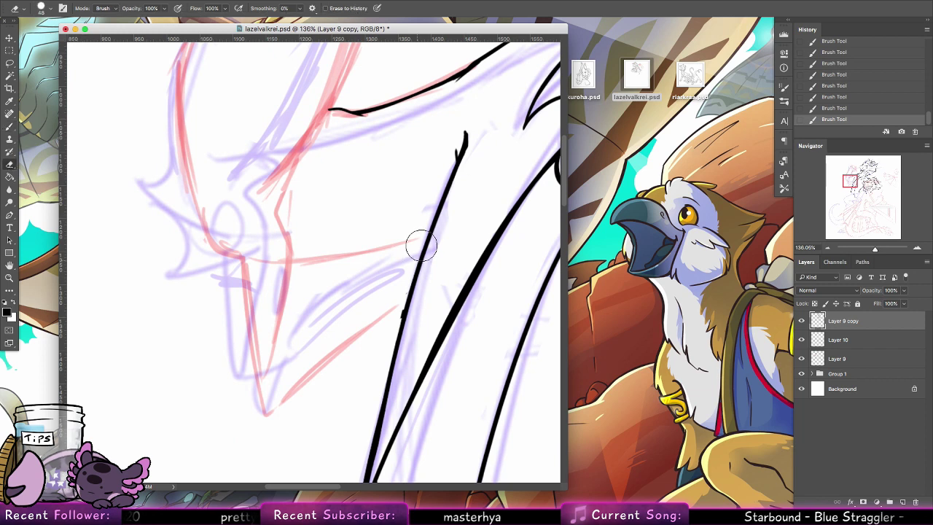
drag(382, 330, 385, 293)
key(b)
Ink the angled line from the inner end of the upper arm past the elbow towards the pointed tip below it.
scroll(390, 241, left, 3)
scroll(389, 241, up, 1)
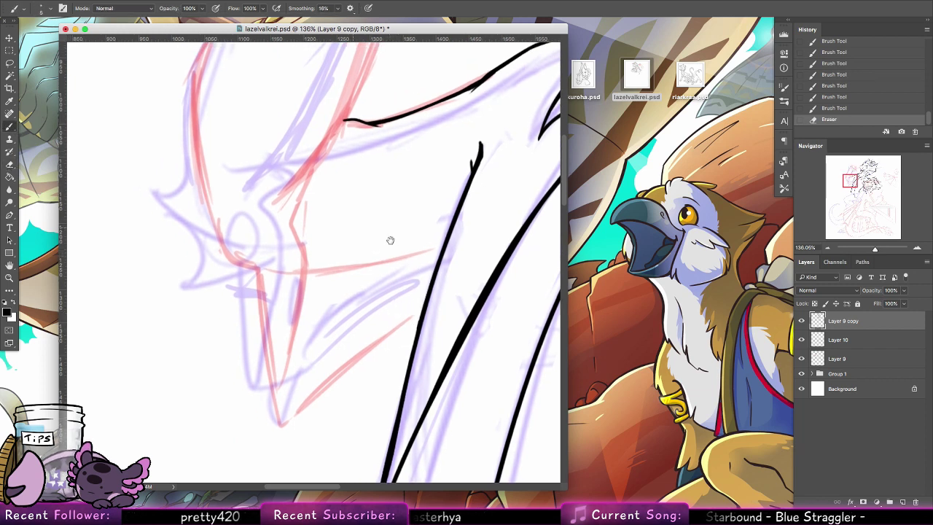
drag(378, 126, 356, 168)
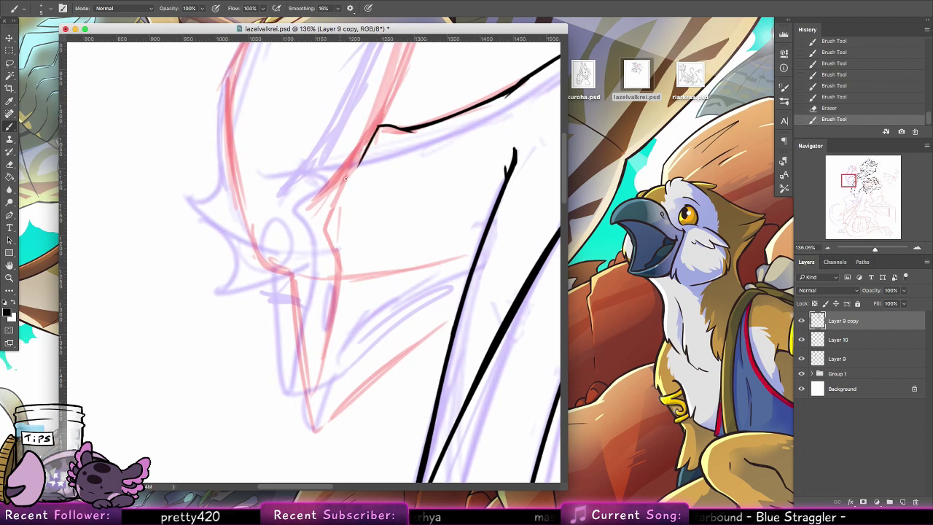
key(super+z)
mouse_move(377, 126)
mouse_down()
mouse_move(336, 212)
mouse_move(339, 243)
mouse_up()
key(super+z)
drag(338, 209, 317, 396)
key(ctrl+z)
key(ctrl+z)
key(super+z)
drag(335, 244, 323, 398)
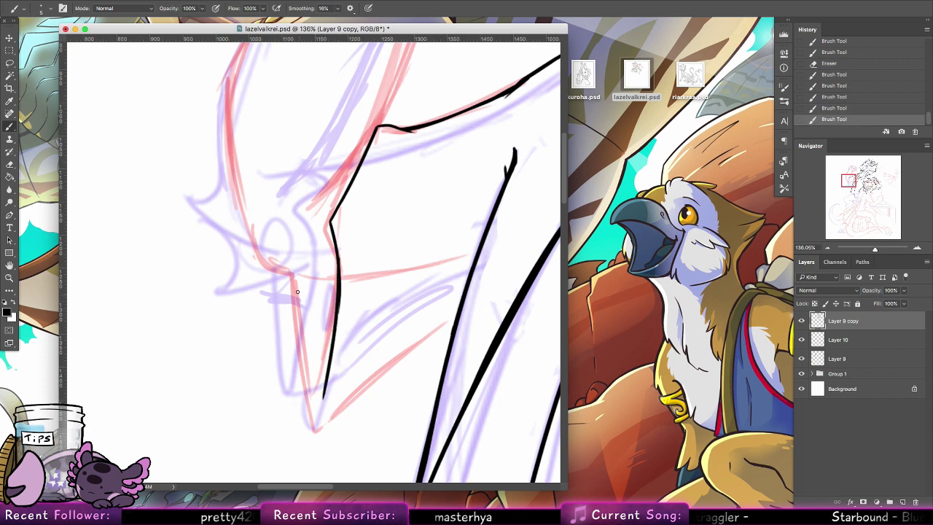
Ink the short crease and the inner curl of the nearest finger on the raised fist.
drag(357, 306, 453, 455)
drag(452, 218, 306, 368)
drag(453, 219, 326, 380)
drag(409, 300, 422, 285)
drag(260, 240, 266, 274)
key(ctrl+z)
key(ctrl+z)
mouse_move(259, 239)
mouse_down()
mouse_move(270, 280)
mouse_move(245, 262)
mouse_move(256, 259)
mouse_move(243, 263)
mouse_move(262, 309)
mouse_up()
key(super+z)
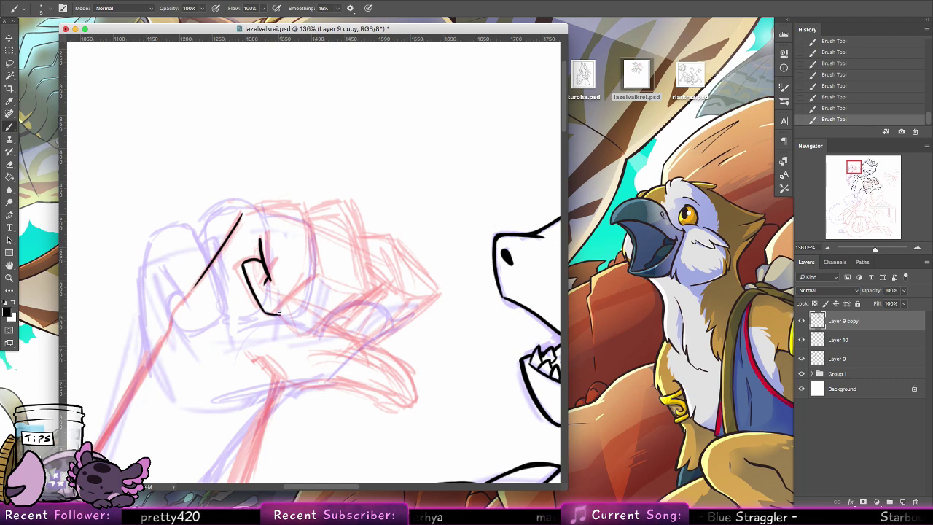
Ink the nearest finger's lower curve and the long side separating it from the next finger.
drag(278, 313, 314, 283)
mouse_move(287, 310)
mouse_down()
mouse_move(313, 282)
mouse_move(295, 206)
mouse_move(311, 275)
mouse_up()
key(super+z)
key(super+z)
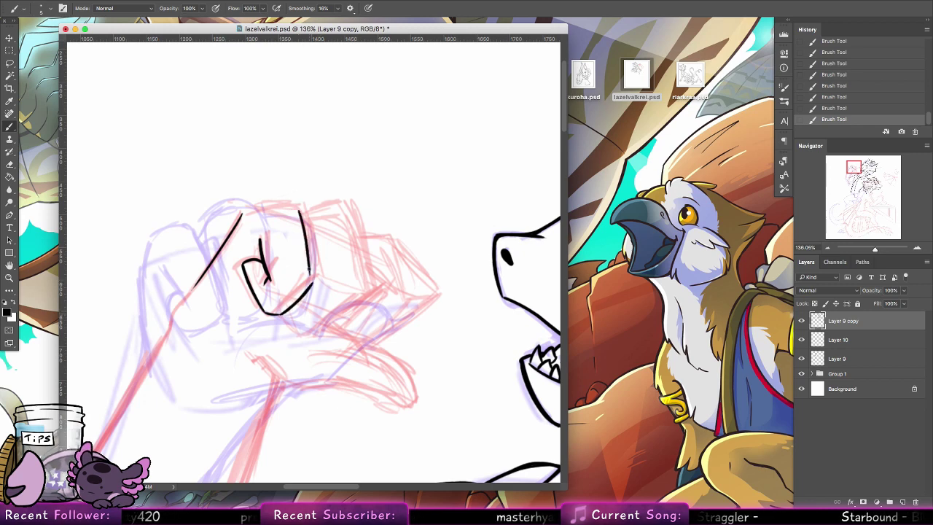
key(super+z)
drag(303, 219, 314, 284)
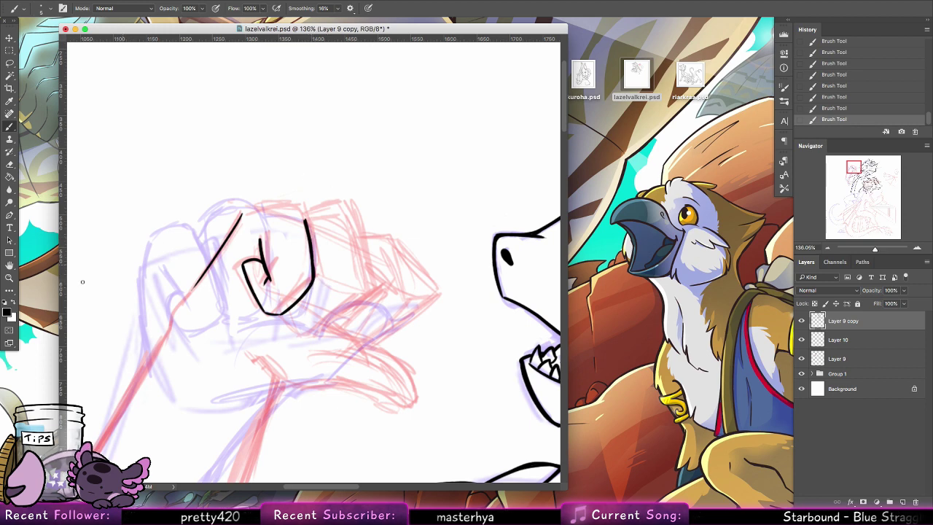
Rotate the canvas and ink the nearest finger's rounded knuckle, continuing from the outer hand line.
key(space)
mouse_move(140, 195)
mouse_down()
mouse_move(140, 304)
mouse_move(234, 351)
mouse_up()
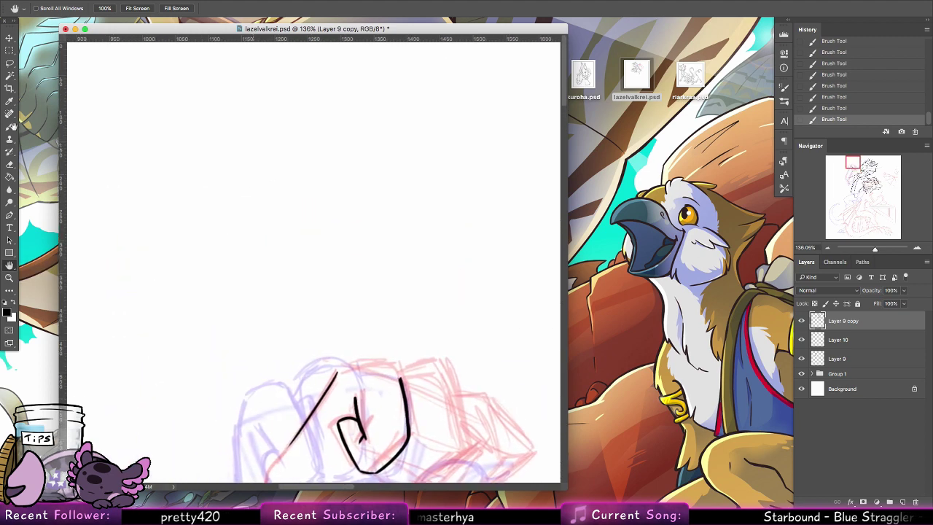
drag(386, 329, 393, 223)
drag(9, 266, 32, 276)
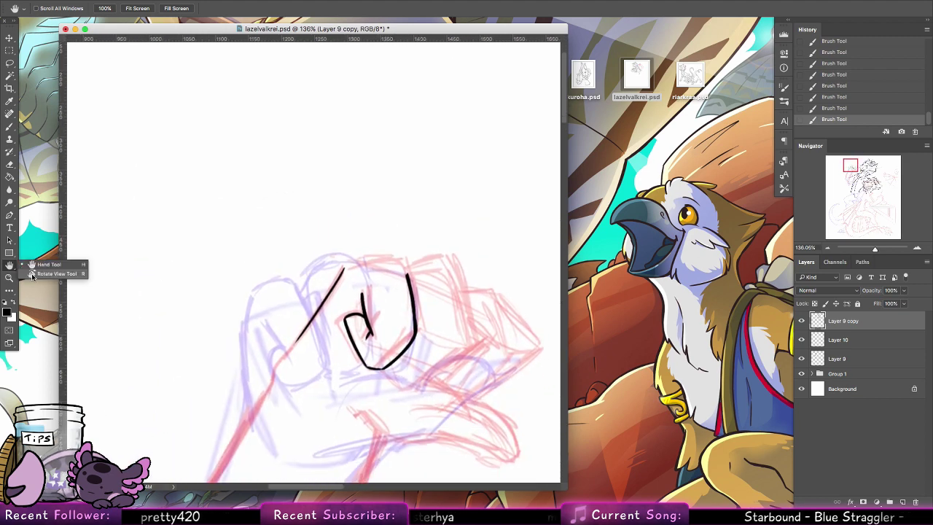
drag(129, 223, 69, 186)
key(b)
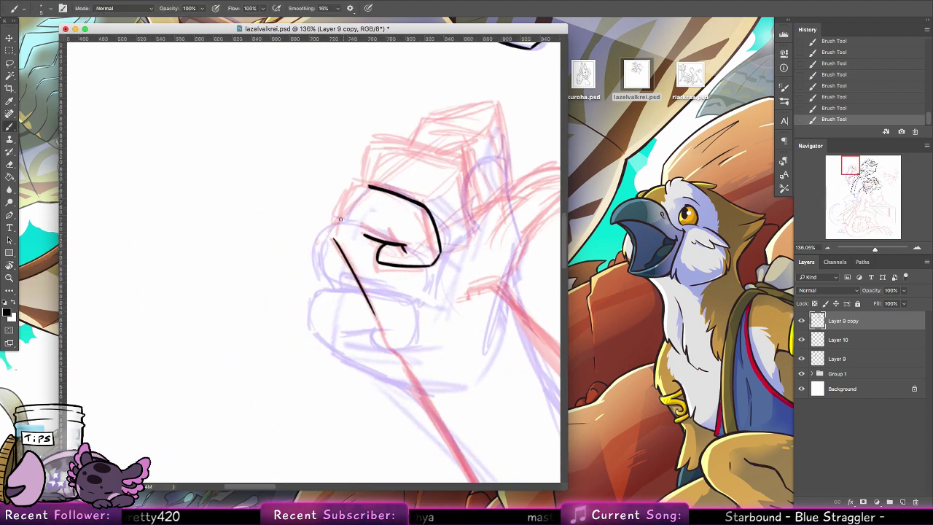
drag(330, 213, 335, 244)
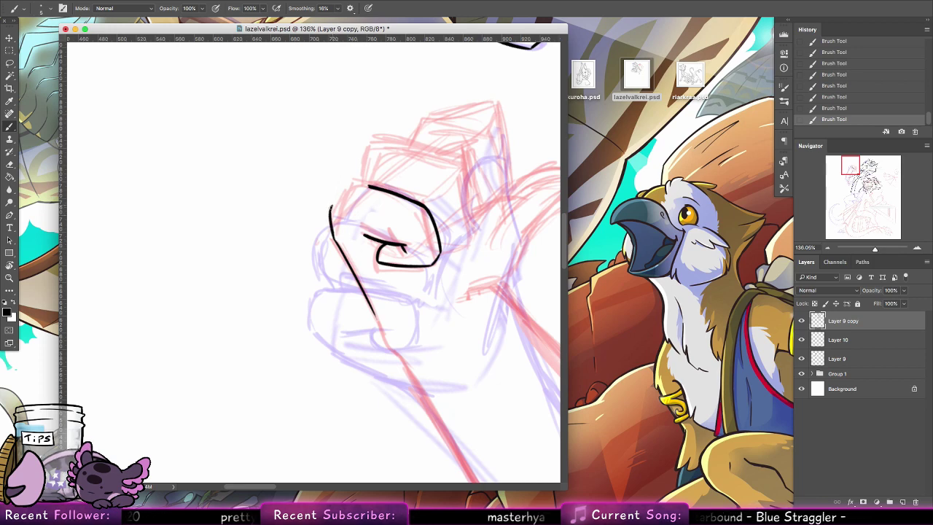
key(ctrl+z)
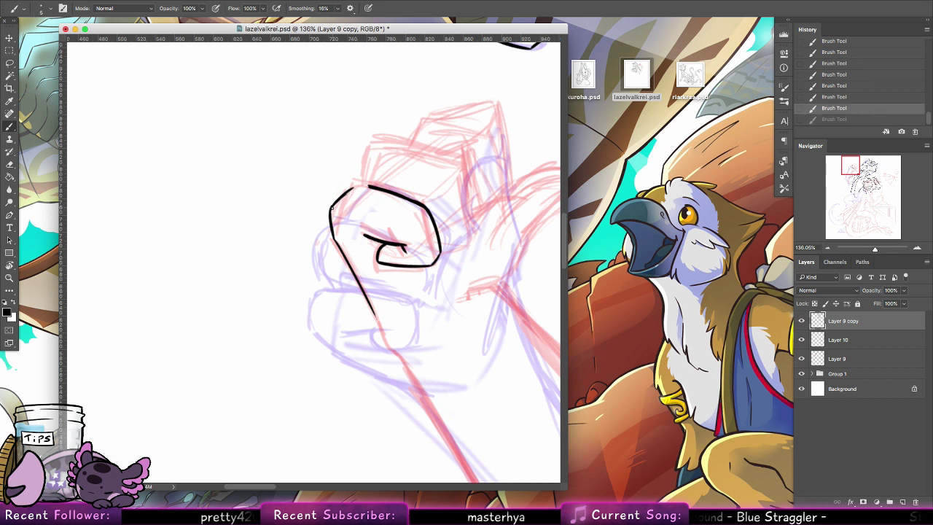
key(ctrl+z)
key(ctrl+z)
key(ctrl+z)
key(ctrl+z)
key(ctrl+z)
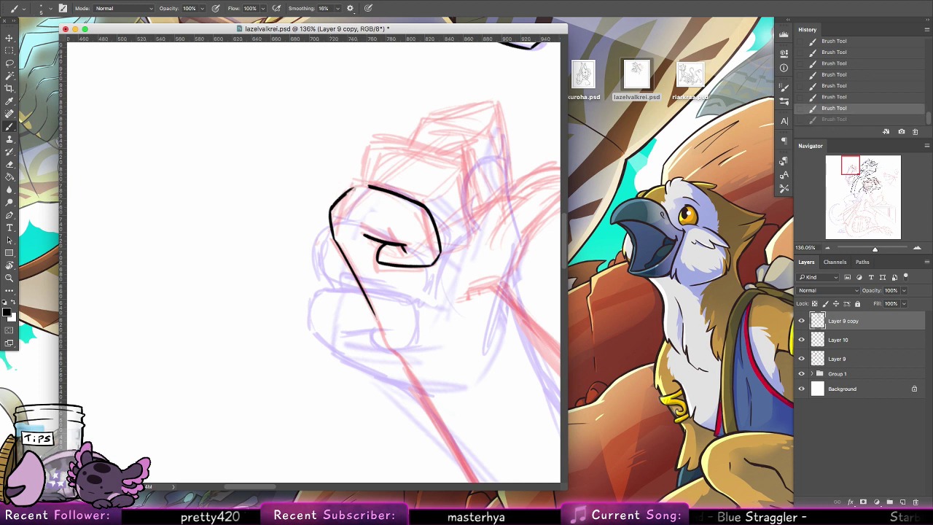
Ink the second finger's boxy outline from its knuckle around its far side and along its inner edge, thickening the corner.
drag(419, 167, 390, 227)
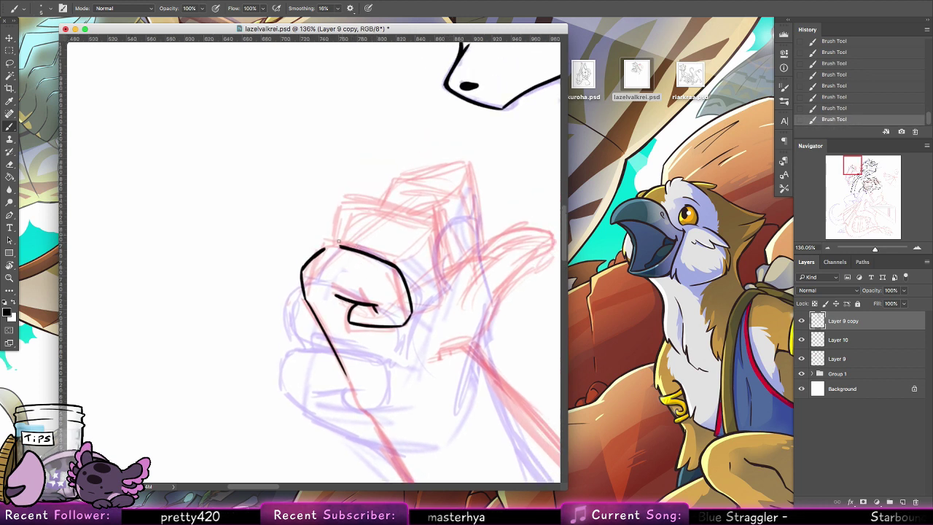
drag(323, 251, 345, 202)
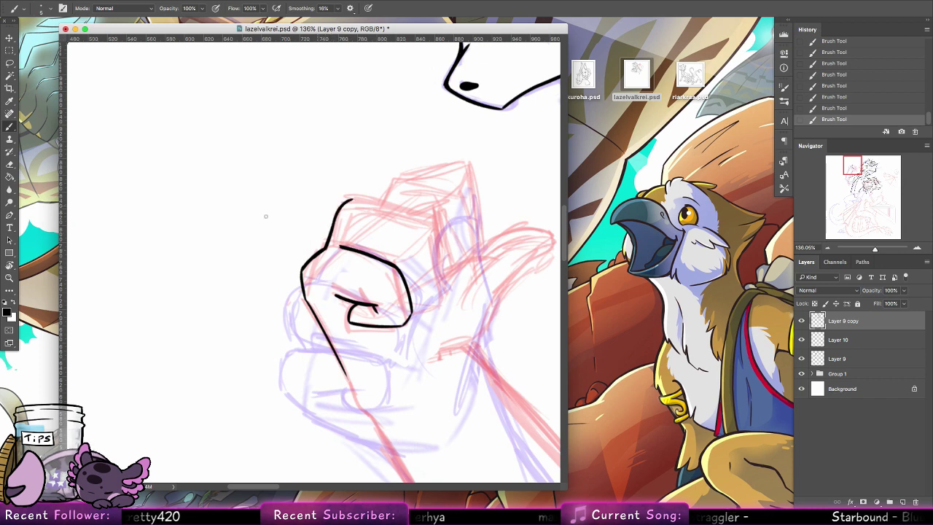
key(r)
mouse_move(146, 219)
mouse_down()
mouse_move(177, 411)
mouse_move(350, 437)
mouse_up()
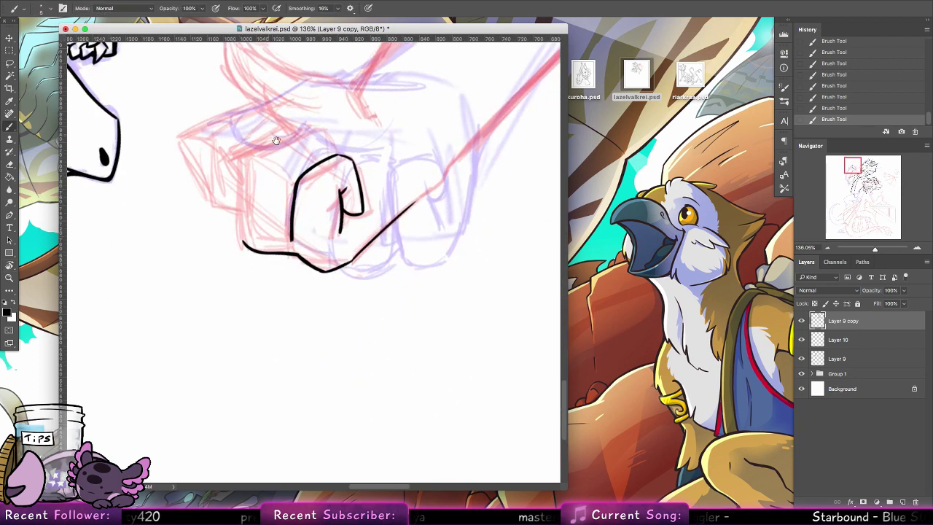
mouse_move(277, 140)
mouse_down()
mouse_move(366, 335)
mouse_move(276, 321)
mouse_move(281, 349)
mouse_move(276, 301)
mouse_move(278, 344)
mouse_up()
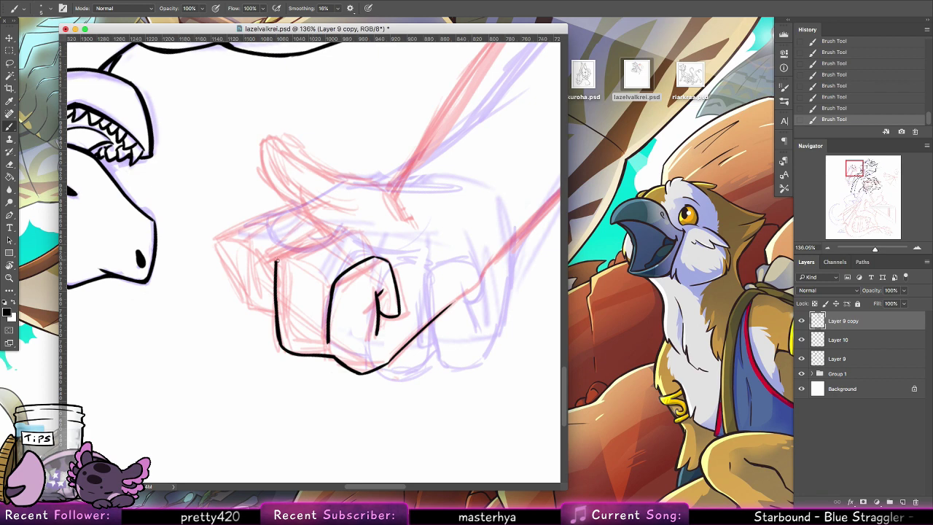
drag(276, 261, 350, 232)
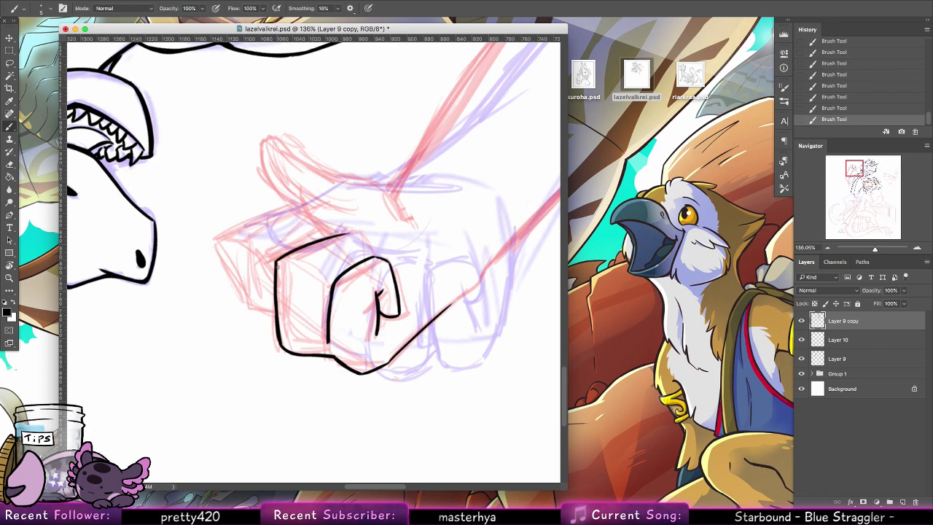
mouse_move(277, 266)
mouse_down()
mouse_move(283, 257)
mouse_move(276, 266)
mouse_up()
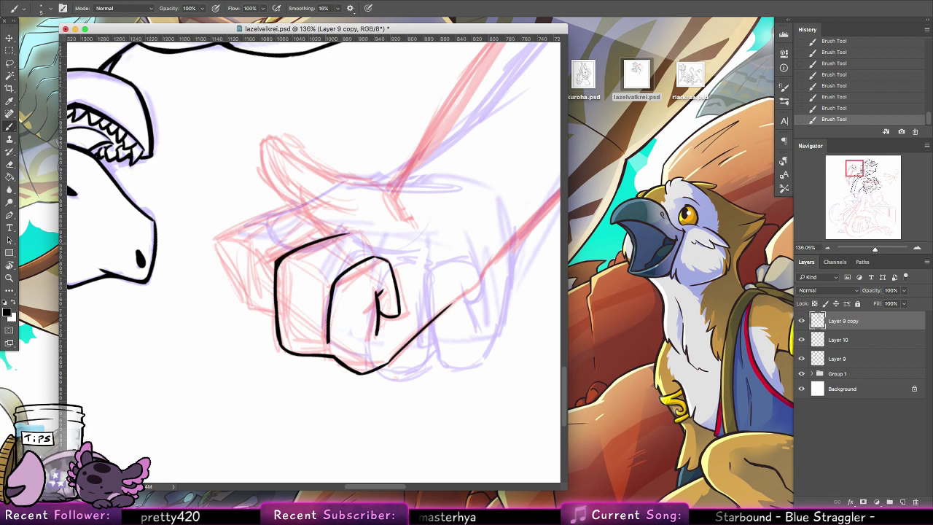
Ink the second finger's rounded end so it curves over and meets the nearest finger.
mouse_move(342, 237)
mouse_down()
mouse_move(362, 234)
mouse_move(368, 251)
mouse_up()
key(super+z)
key(ctrl+z)
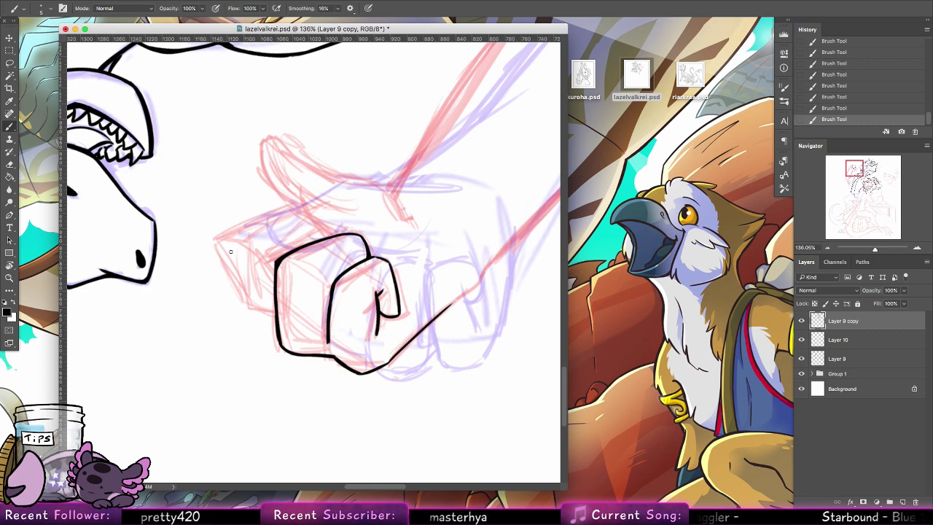
Reset the canvas rotation and ink the third finger's outer edge from the second finger out to its pointed knuckle.
double_click(9, 265)
click(9, 126)
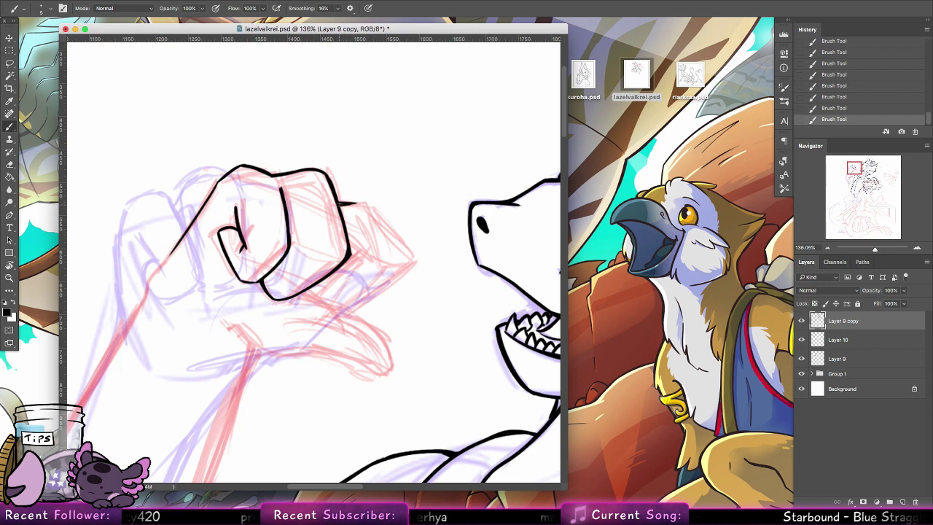
drag(363, 202, 406, 249)
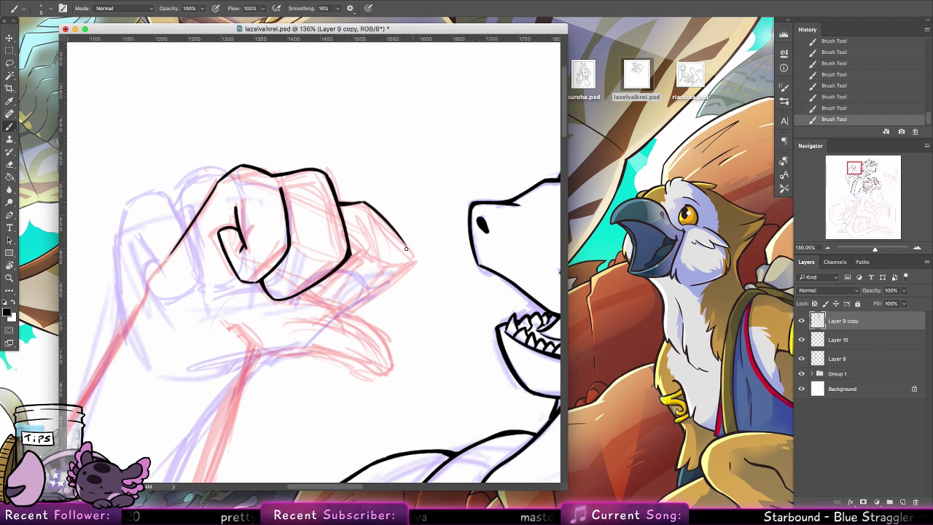
drag(363, 202, 415, 261)
scroll(436, 240, down, 3)
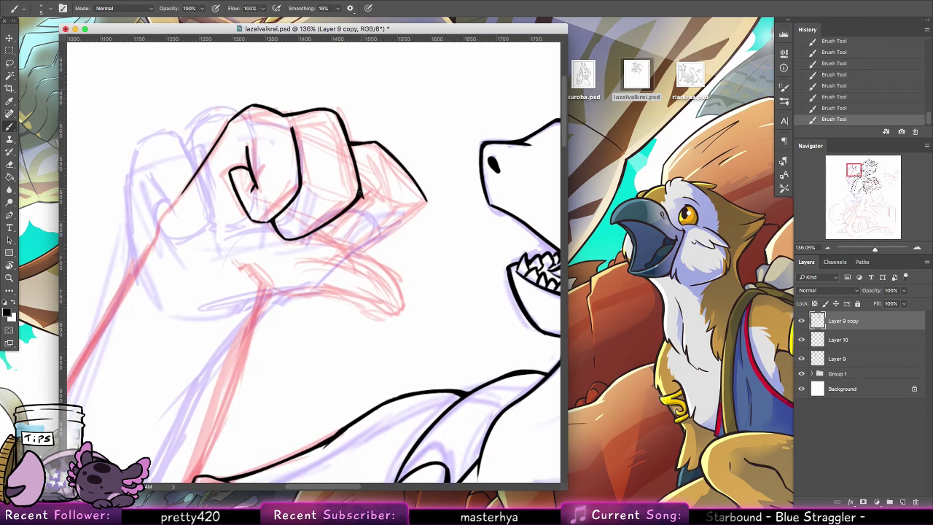
Thicken the second finger's corner and ink the third finger's lower edge from the second finger to its knuckle.
drag(351, 208, 362, 197)
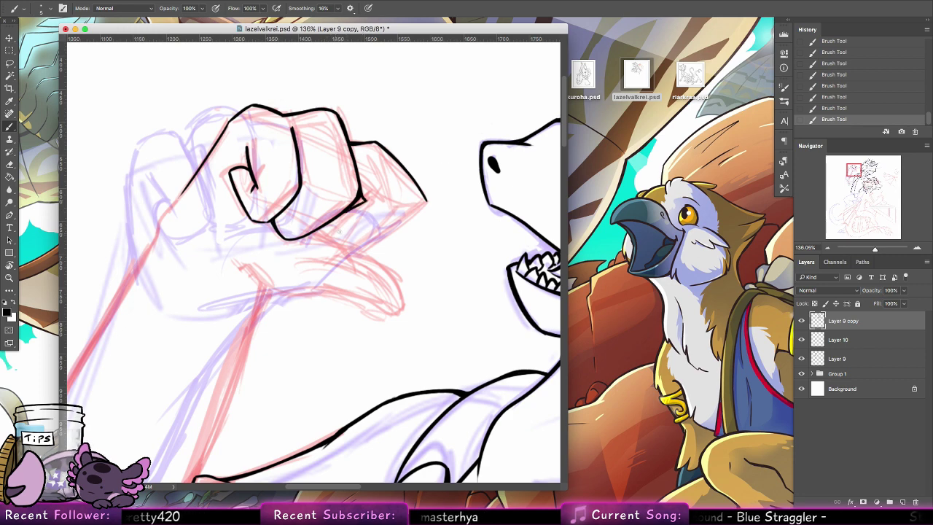
mouse_move(325, 228)
mouse_down()
mouse_move(363, 232)
mouse_move(414, 212)
mouse_up()
key(super+z)
drag(364, 233, 425, 202)
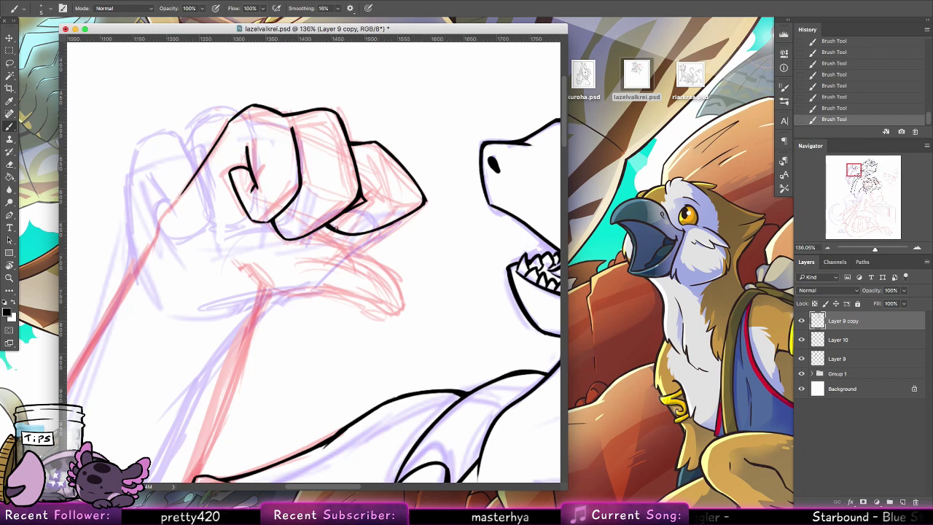
Clean up the third finger's knuckle with the Eraser and touch up its line ends where it meets the second finger.
key(e)
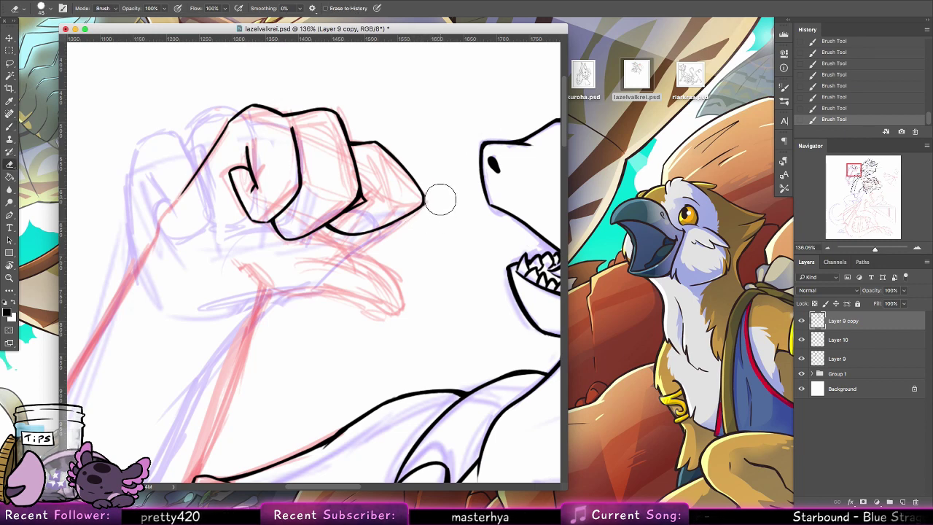
mouse_move(431, 224)
mouse_down()
mouse_move(420, 195)
mouse_move(419, 206)
mouse_up()
click(12, 126)
drag(361, 194, 369, 202)
key(super+z)
key(super+z)
drag(410, 251, 486, 176)
drag(411, 166, 422, 160)
drag(413, 166, 430, 158)
Rotate the canvas and ink the thumb's base and outer edge, starting from the wrist crease.
key(r)
drag(140, 135, 171, 244)
key(b)
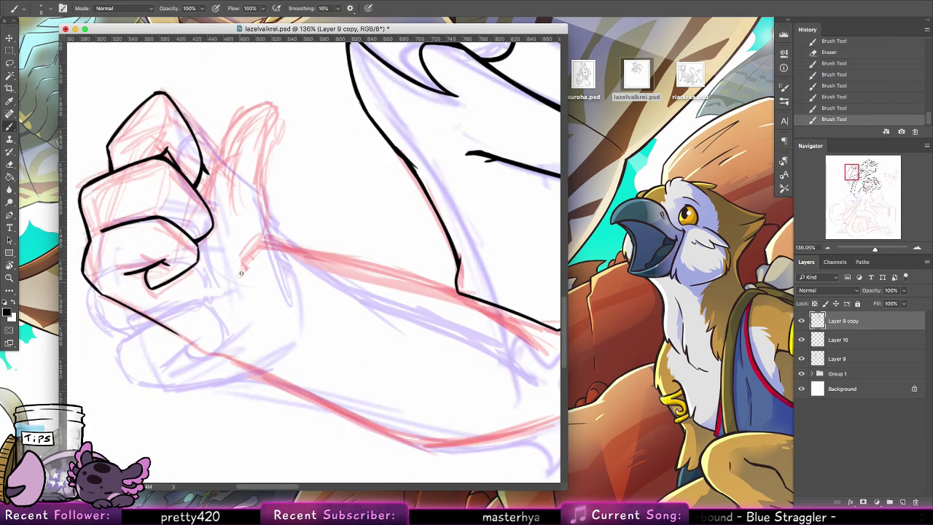
mouse_move(240, 282)
mouse_down()
mouse_move(271, 230)
mouse_move(263, 166)
mouse_up()
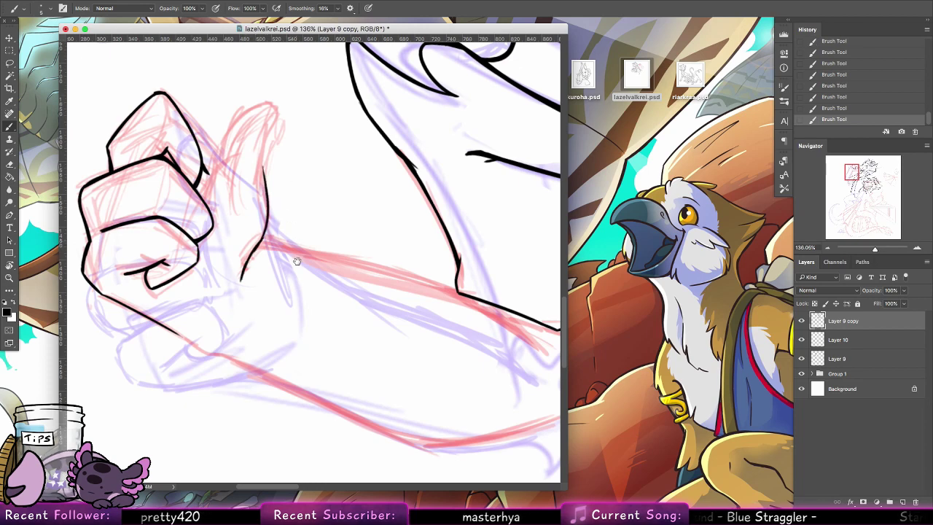
drag(288, 212, 296, 307)
Redraw the thumb's outer edge and extend it up towards the thumb tip.
key(super+z)
mouse_move(260, 354)
mouse_down()
mouse_move(293, 206)
mouse_move(272, 283)
mouse_move(267, 245)
mouse_up()
key(super+z)
drag(270, 295, 271, 232)
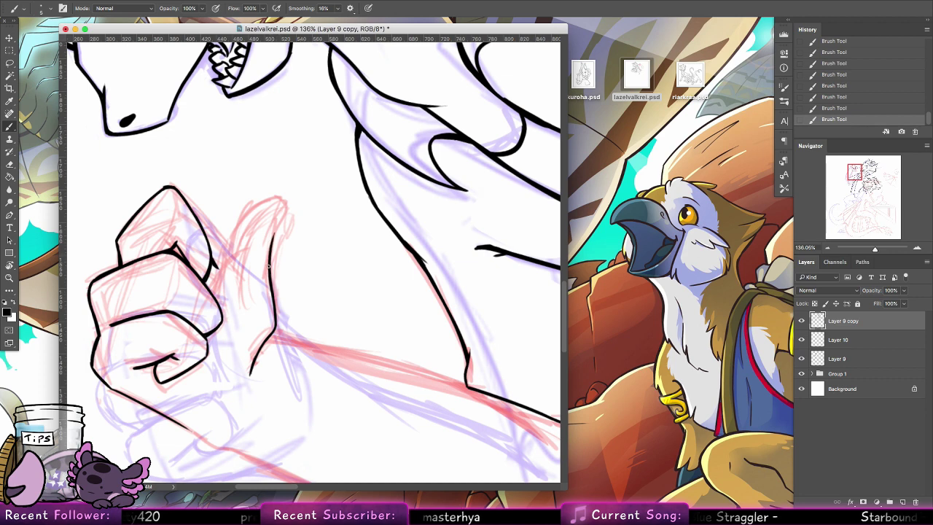
mouse_move(267, 271)
mouse_down()
mouse_move(286, 202)
mouse_move(278, 220)
mouse_up()
key(ctrl+z)
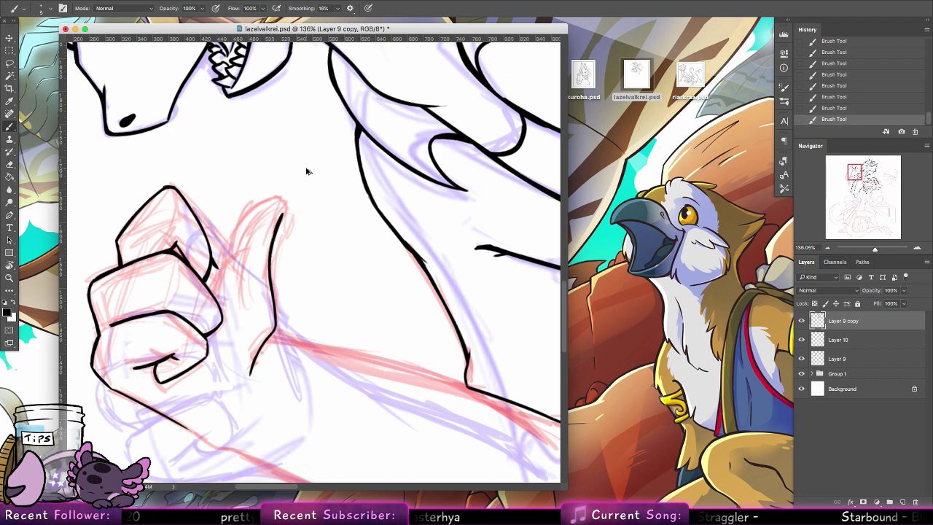
key(ctrl+z)
key(super+z)
Ink the thumb's inner edge from the fingers up and around the rounded tip to close the thumb outline.
drag(211, 289, 227, 259)
drag(212, 292, 253, 210)
key(super+z)
drag(221, 266, 274, 194)
key(super+z)
mouse_move(228, 260)
mouse_down()
mouse_move(258, 201)
mouse_move(281, 196)
mouse_move(268, 291)
mouse_up()
key(ctrl+z)
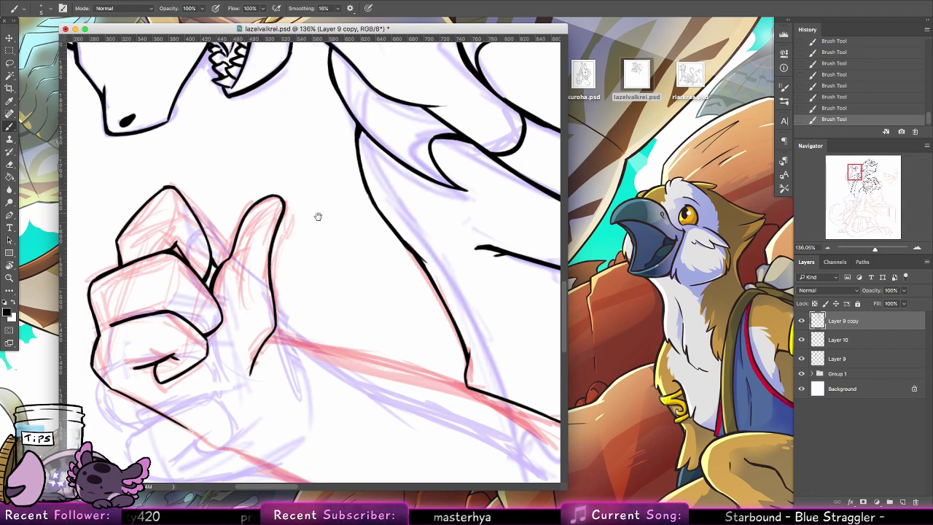
mouse_move(317, 214)
mouse_down()
mouse_move(397, 352)
mouse_move(399, 333)
mouse_move(464, 387)
mouse_up()
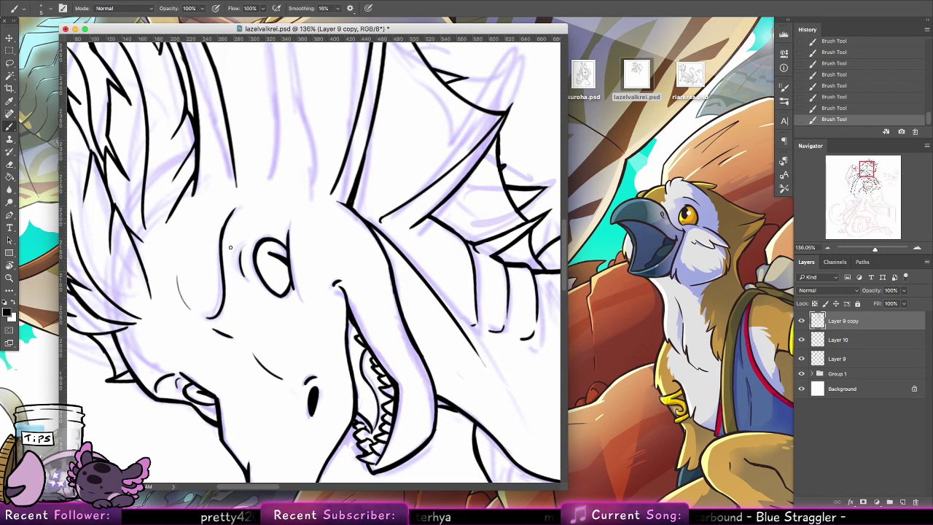
drag(144, 354, 153, 351)
scroll(156, 358, down, 15)
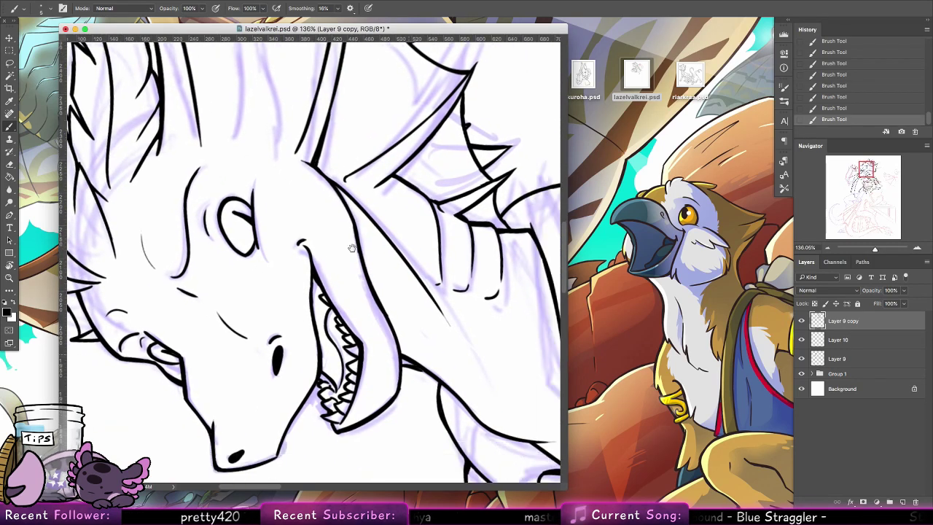
scroll(313, 262, right, 10)
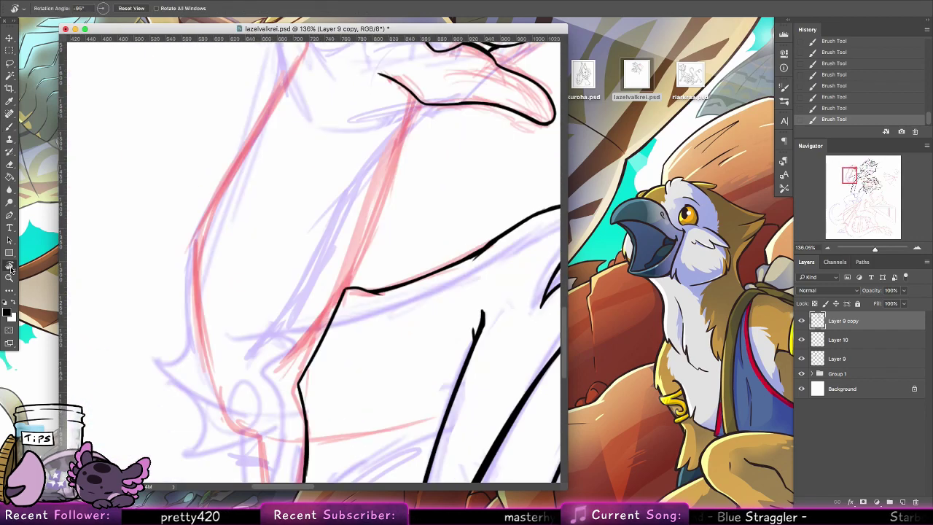
Ink the seated dragon's shoulder curve from beneath the ear frill down towards the upper arm.
key(z)
key(ctrl+0)
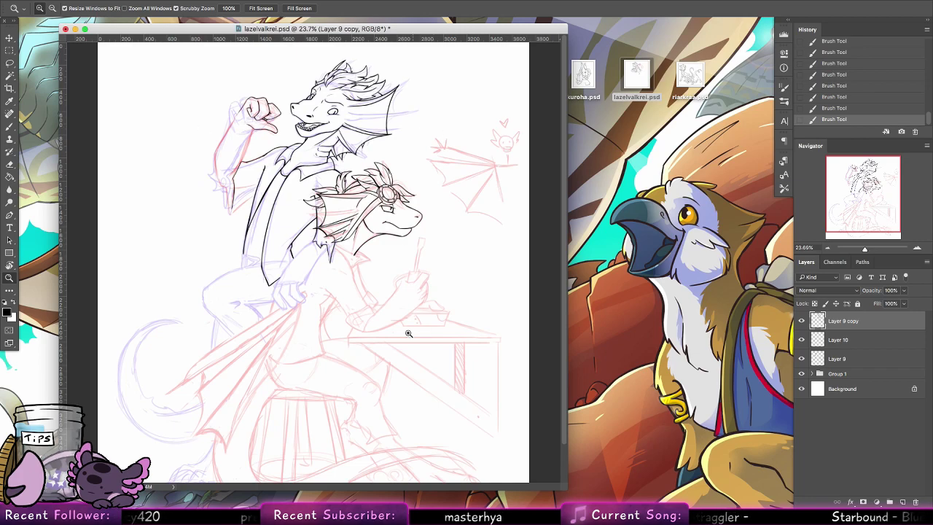
drag(373, 308, 427, 315)
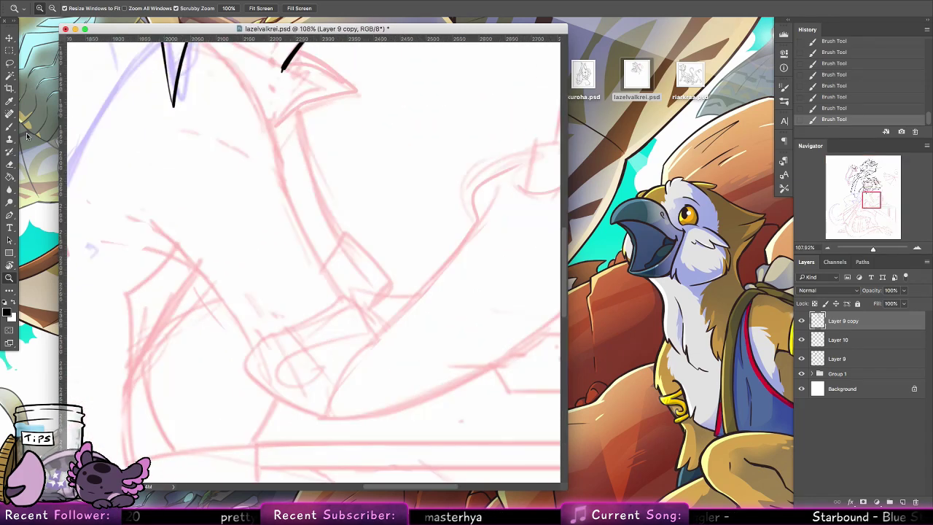
key(b)
drag(358, 237, 418, 376)
drag(365, 332, 371, 395)
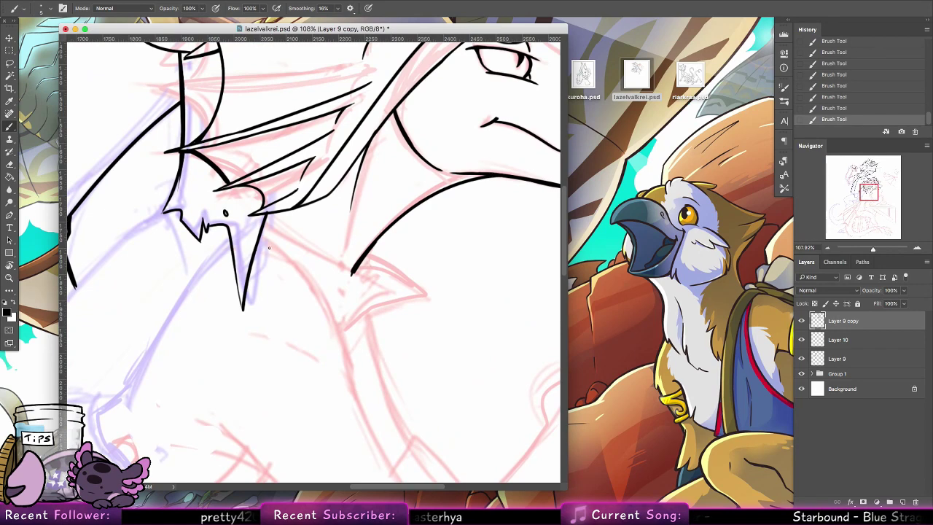
drag(260, 233, 321, 302)
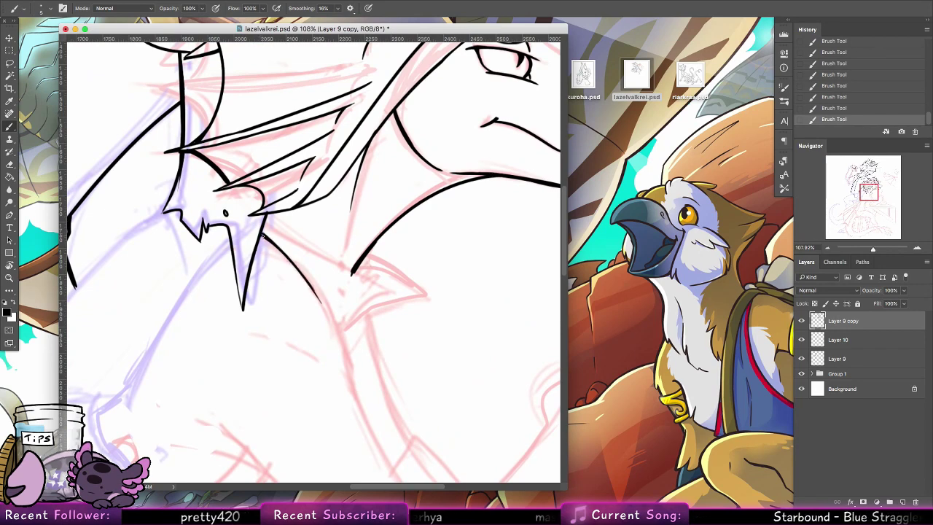
drag(299, 270, 350, 371)
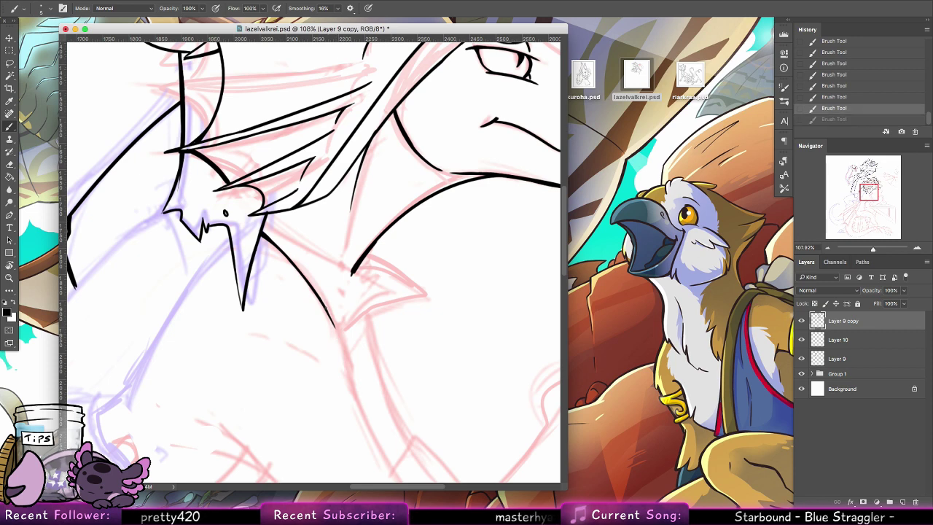
mouse_move(325, 309)
mouse_down()
mouse_move(352, 380)
mouse_move(302, 248)
mouse_move(298, 264)
mouse_up()
key(super+z)
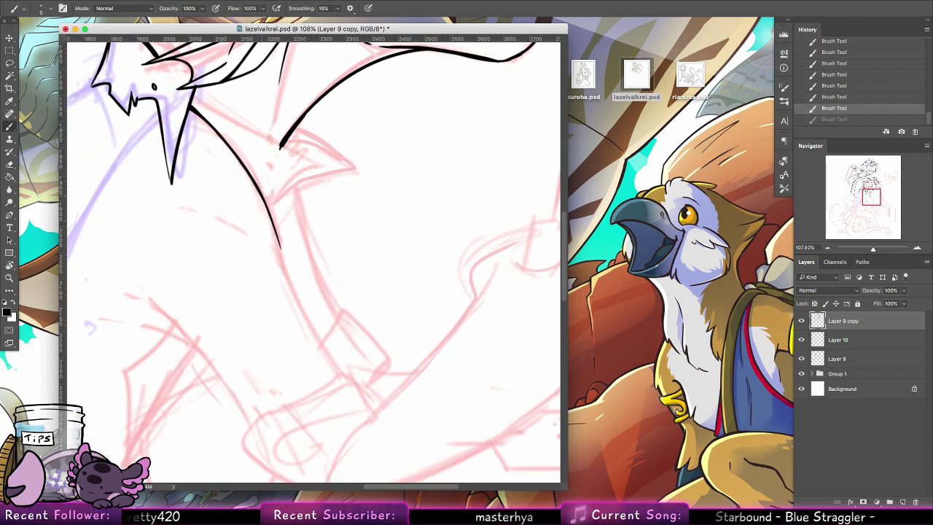
Continue the seated dragon's upper arm line down to the sleeve cuff, thickening its lower end with a 7 px brush.
drag(260, 197, 294, 290)
drag(283, 255, 328, 353)
key(super+z)
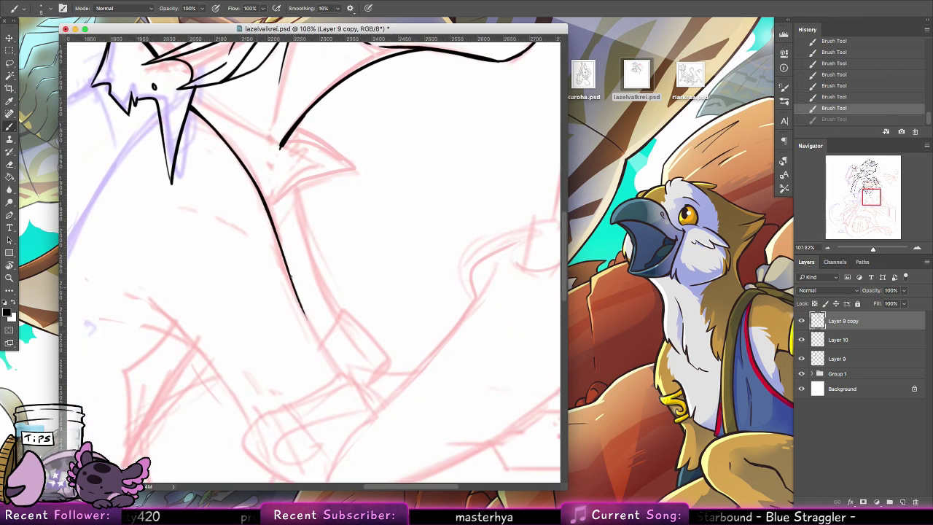
drag(287, 268, 333, 363)
drag(303, 310, 338, 370)
click(50, 8)
click(92, 104)
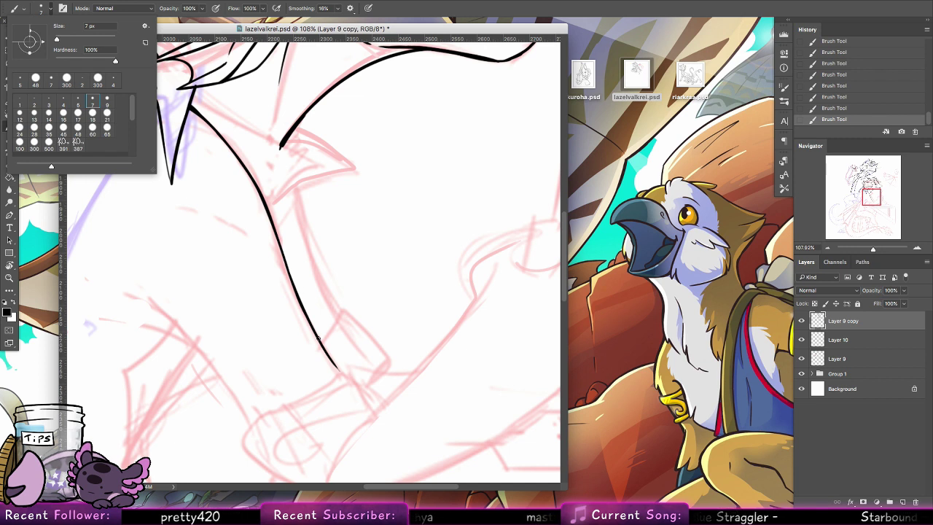
drag(306, 313, 337, 372)
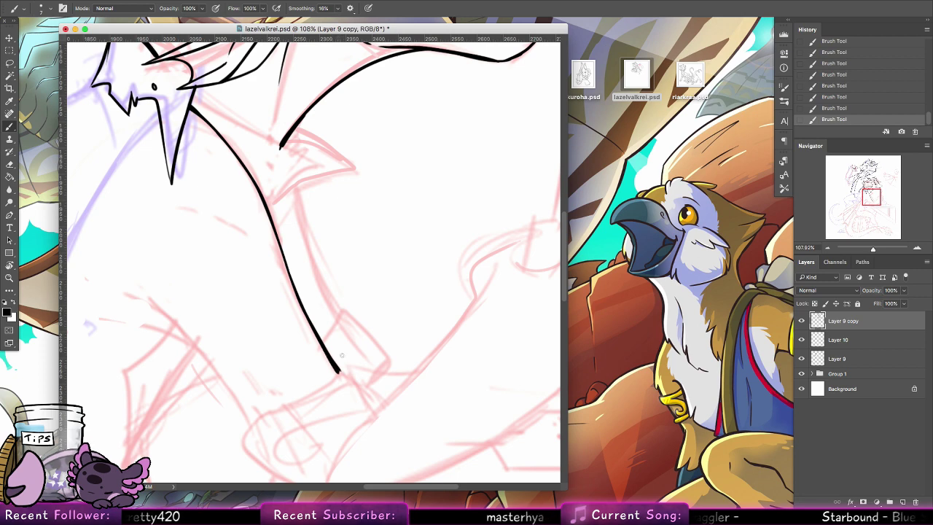
Ink the upper edge of the seated dragon's collar from the ear frill past the base of the neck.
drag(356, 258, 402, 364)
drag(252, 200, 345, 254)
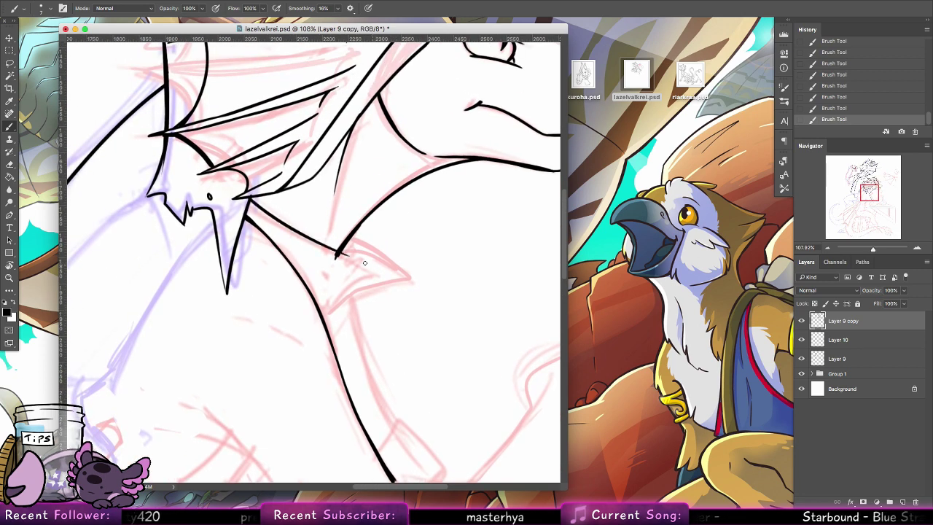
key(super+z)
drag(249, 199, 370, 257)
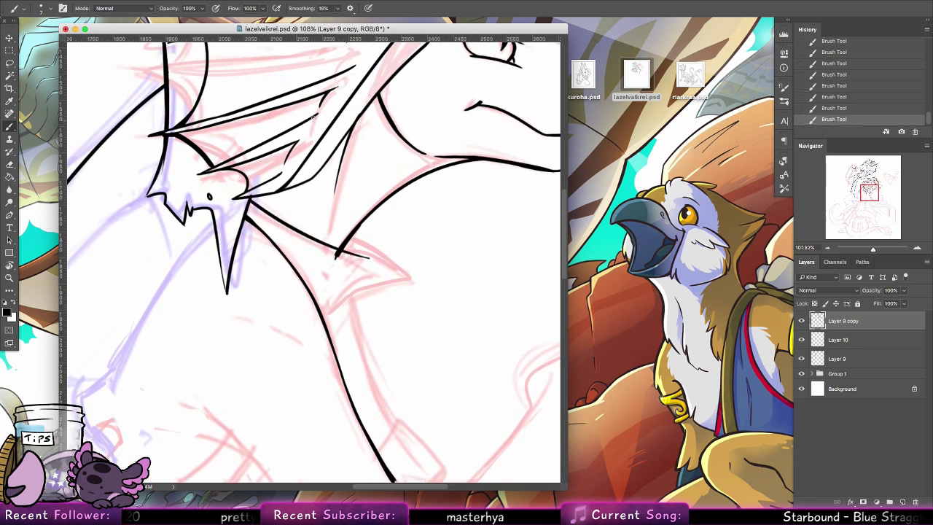
Set the Eraser to 7 px and trim the line where the collar meets the ear frill.
click(10, 164)
click(48, 8)
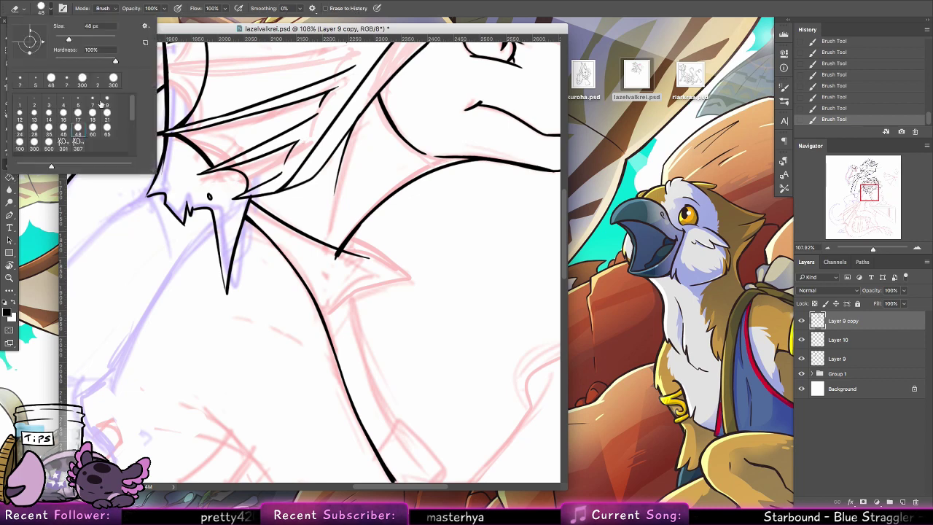
click(92, 101)
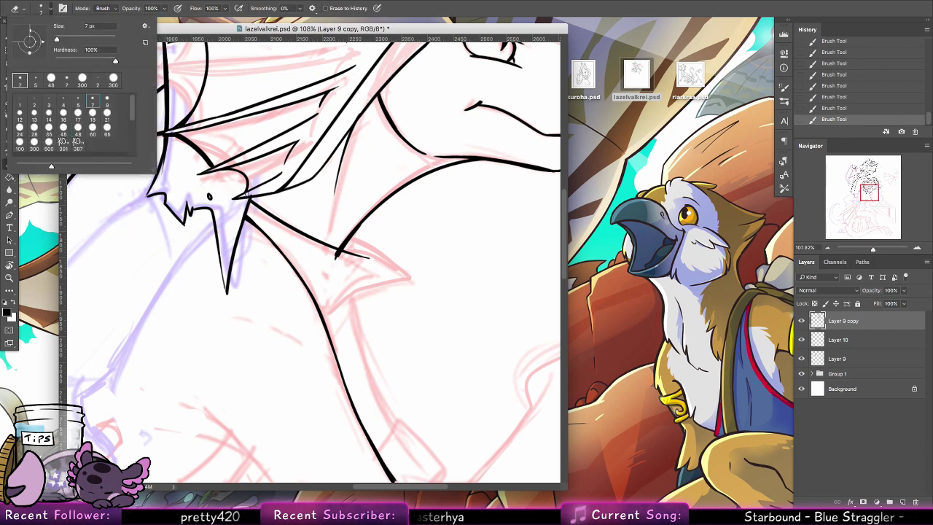
drag(248, 194, 260, 192)
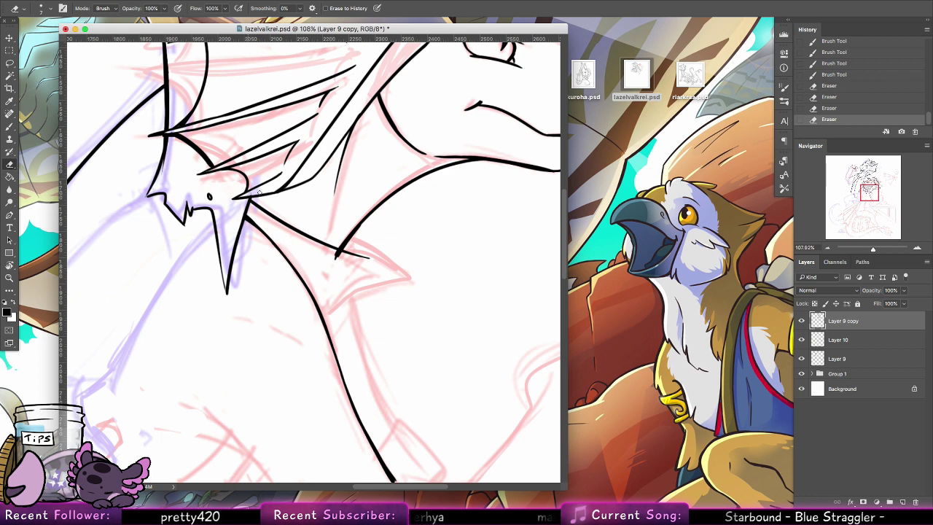
click(259, 192)
click(258, 194)
Ink the collar's pointed tip and its curved front edge back down to the shoulder line.
click(12, 126)
click(321, 291)
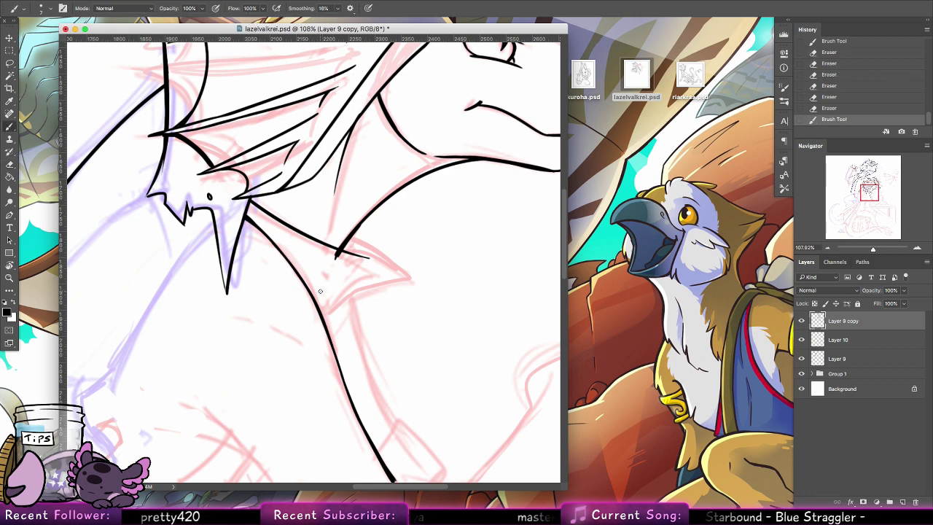
mouse_move(323, 317)
mouse_down()
mouse_move(375, 261)
mouse_move(358, 255)
mouse_move(377, 260)
mouse_up()
key(super+z)
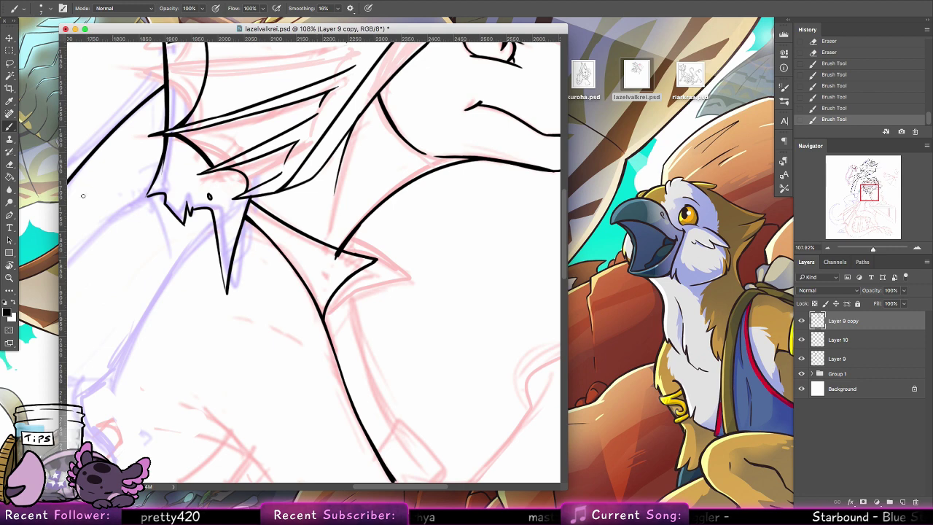
Erase the neck line's overshoot at the collar and tidy the lower ear frill line with the Eraser and Brush.
key(e)
drag(328, 253, 336, 253)
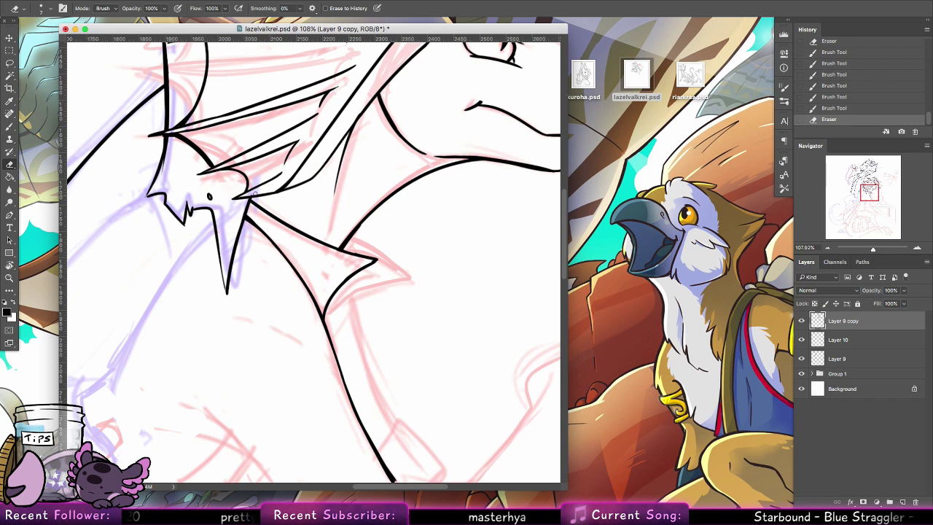
click(251, 192)
click(14, 128)
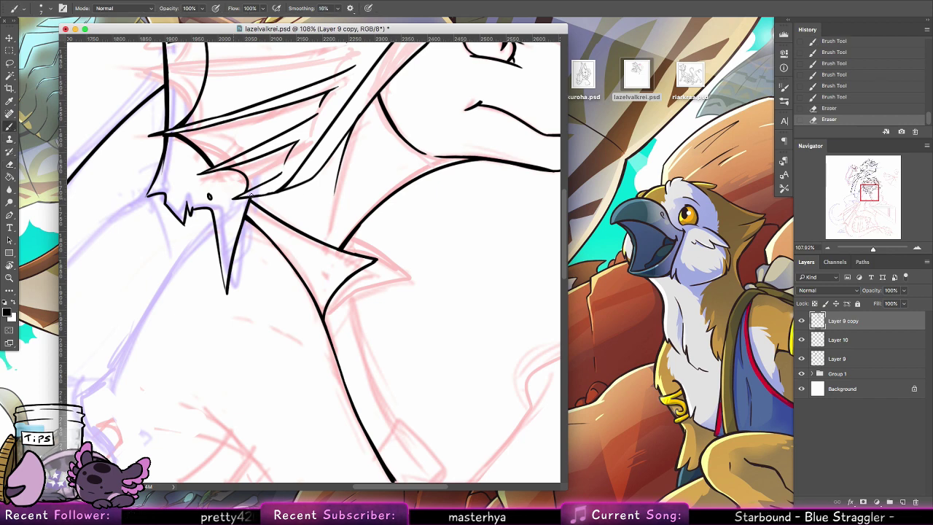
drag(242, 197, 288, 185)
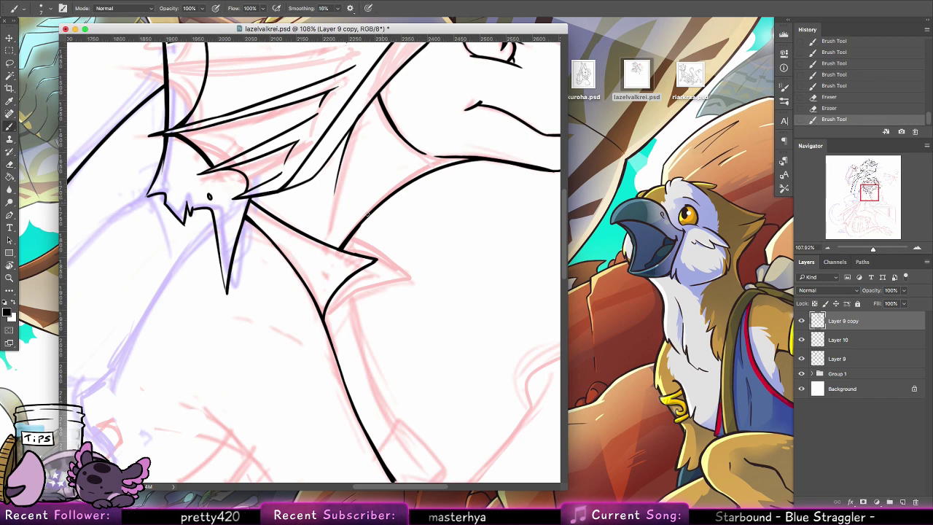
drag(350, 239, 384, 241)
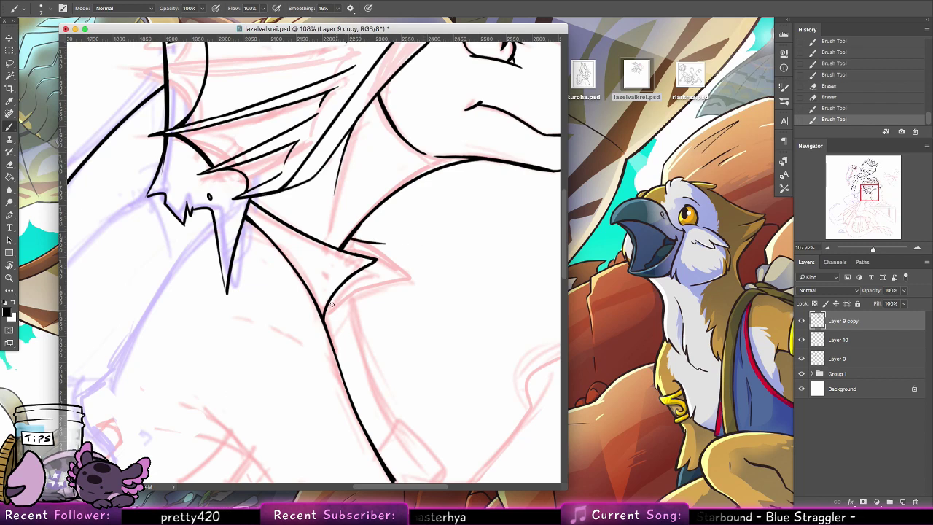
drag(333, 305, 394, 273)
key(ctrl+z)
drag(325, 306, 406, 269)
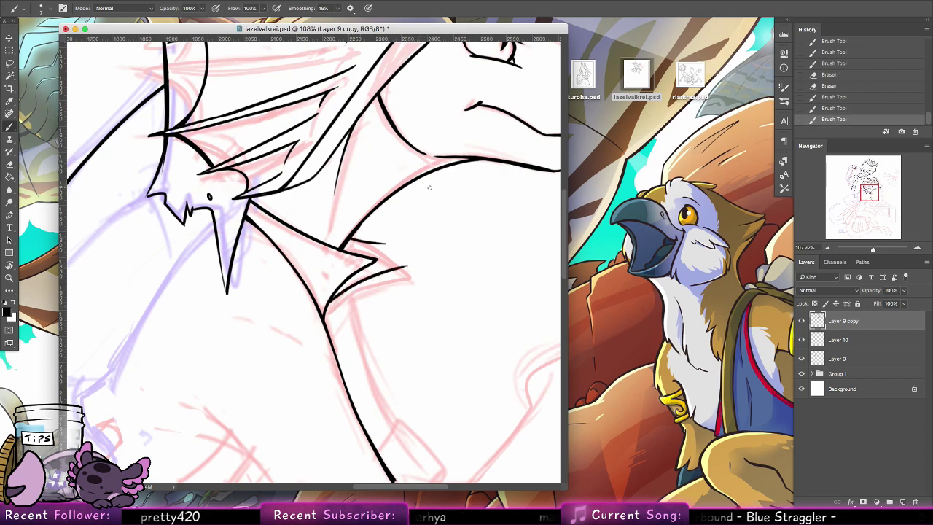
key(ctrl+alt+z)
key(ctrl+alt+z)
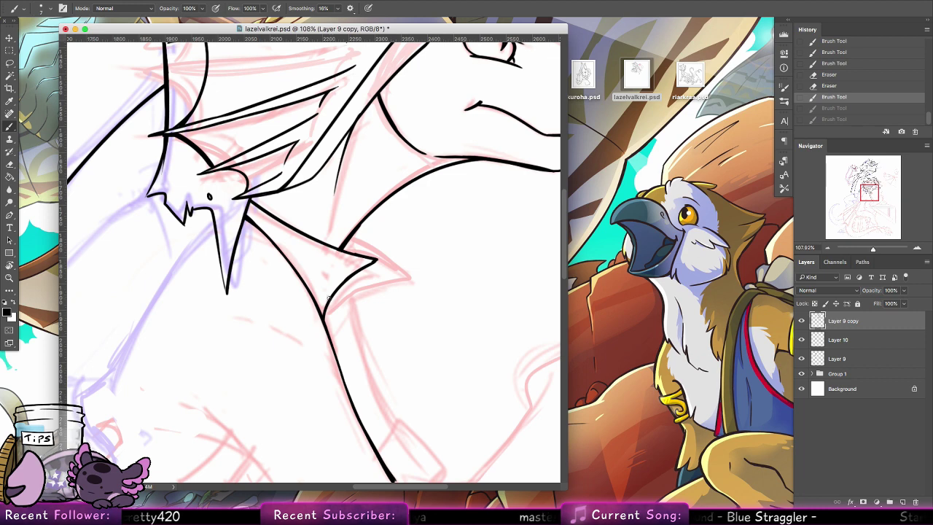
Ink the collar's second pointed tip behind the front one, from the neck line out and back to the shoulder.
drag(329, 298, 400, 270)
drag(353, 233, 398, 271)
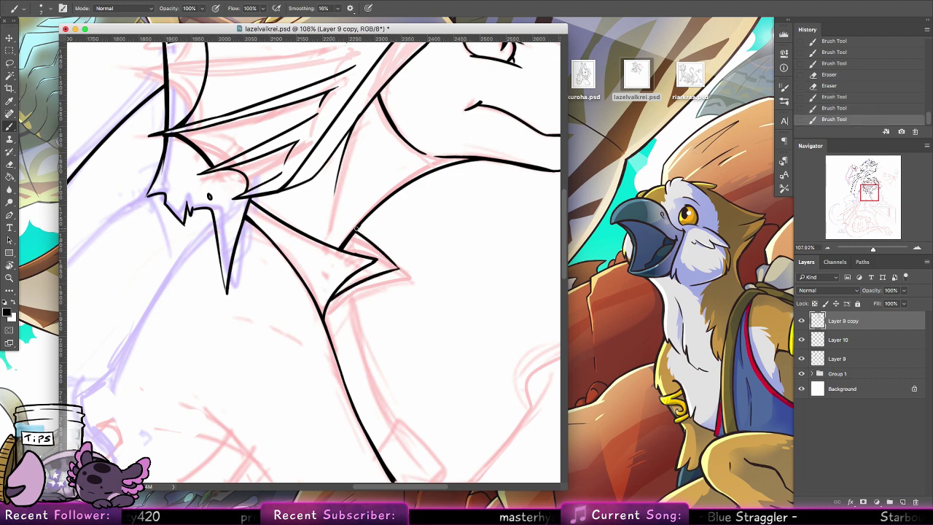
drag(357, 229, 391, 259)
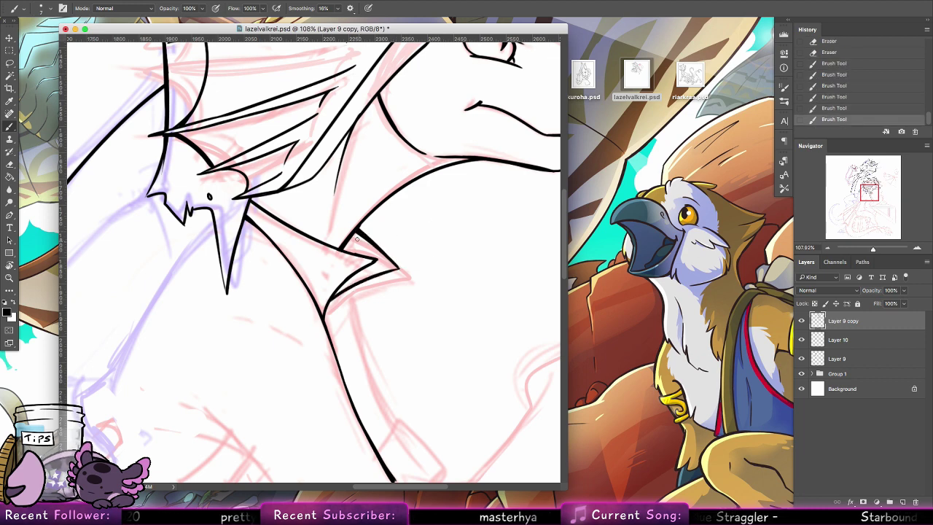
Thicken the collar's upper edge, its curved front edge and the shoulder line beneath it.
drag(250, 198, 321, 239)
key(super+z)
drag(250, 199, 319, 238)
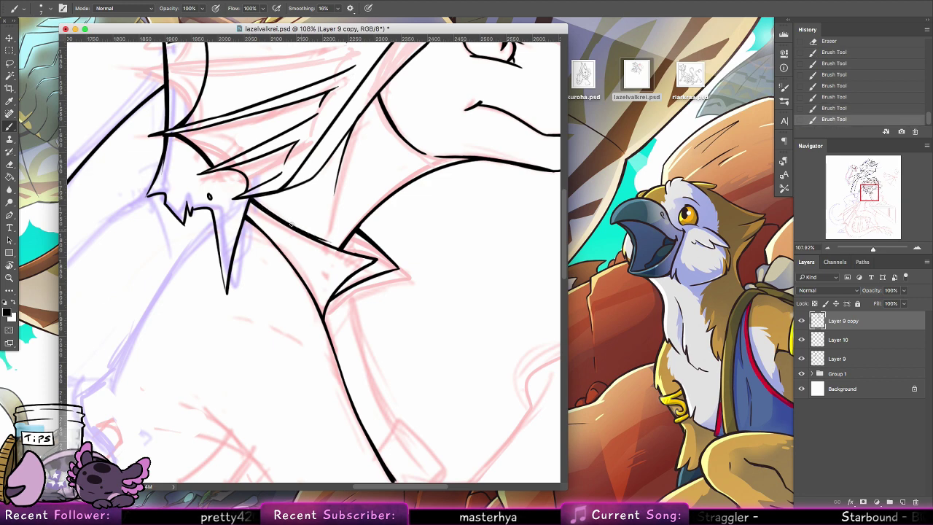
key(super+z)
drag(251, 198, 336, 249)
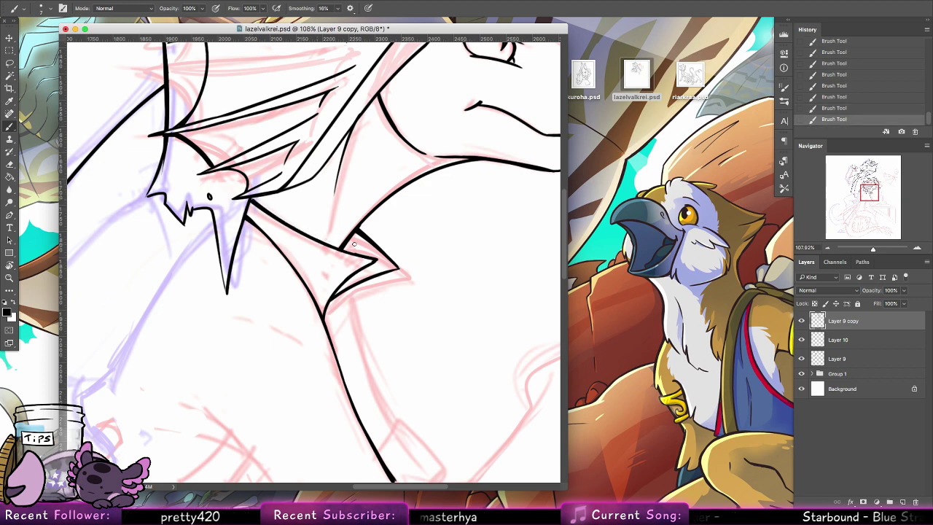
mouse_move(376, 258)
mouse_down()
mouse_move(331, 294)
mouse_move(322, 315)
mouse_up()
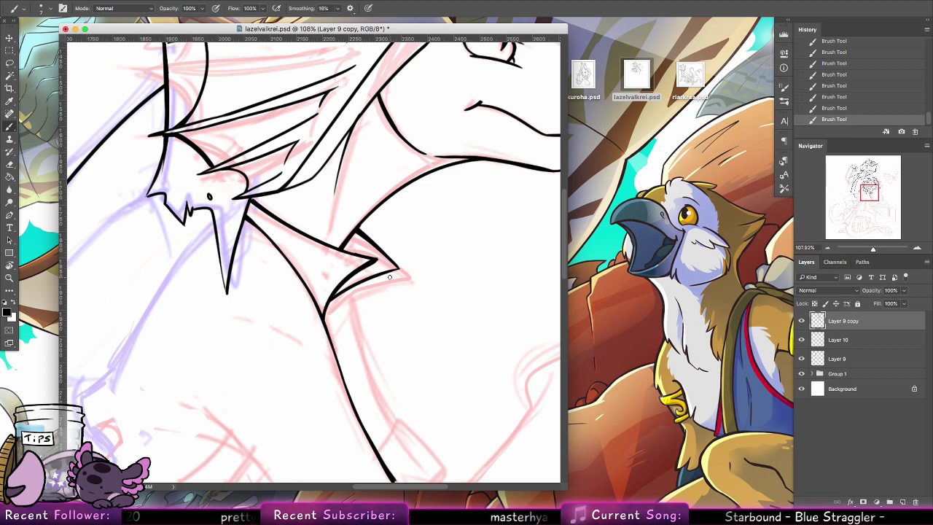
mouse_move(247, 213)
mouse_down()
mouse_move(302, 277)
mouse_move(275, 247)
mouse_move(330, 337)
mouse_up()
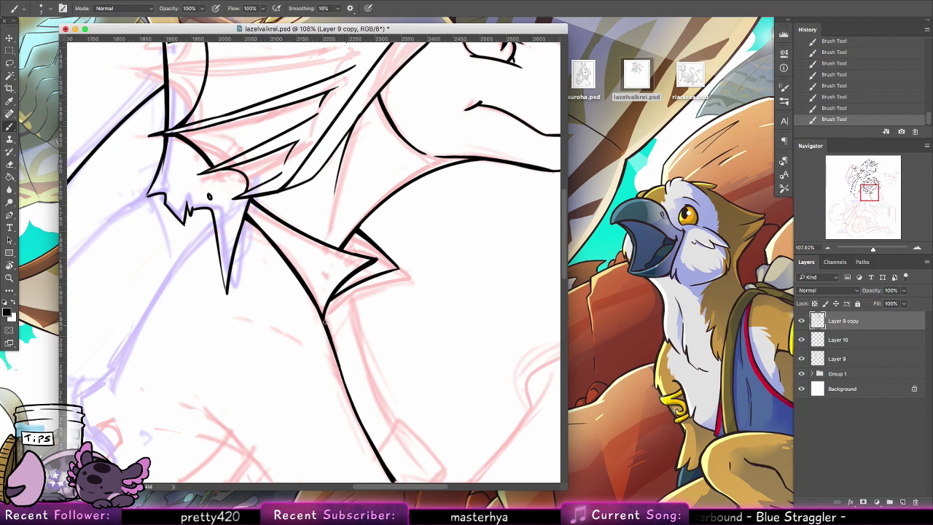
Thicken the short neck crease where it meets the underside of the ear frill.
drag(397, 255, 406, 379)
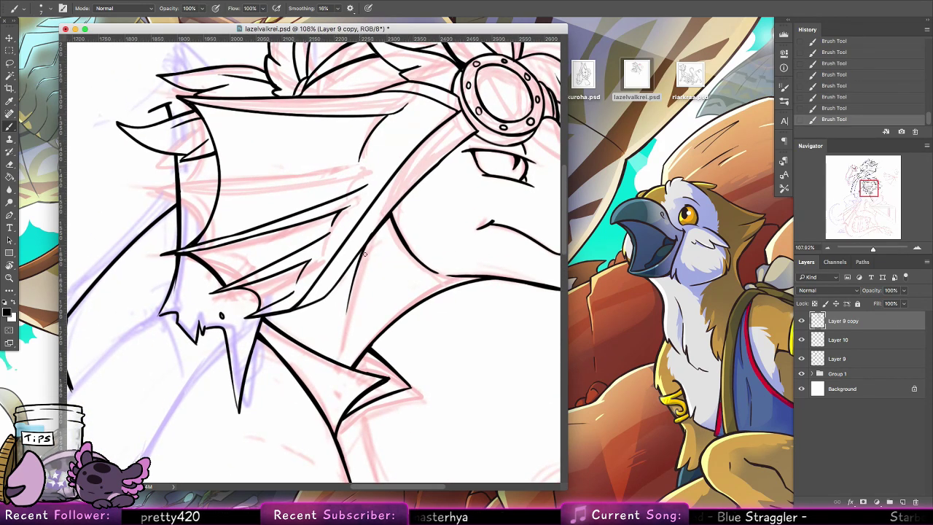
drag(364, 249, 355, 264)
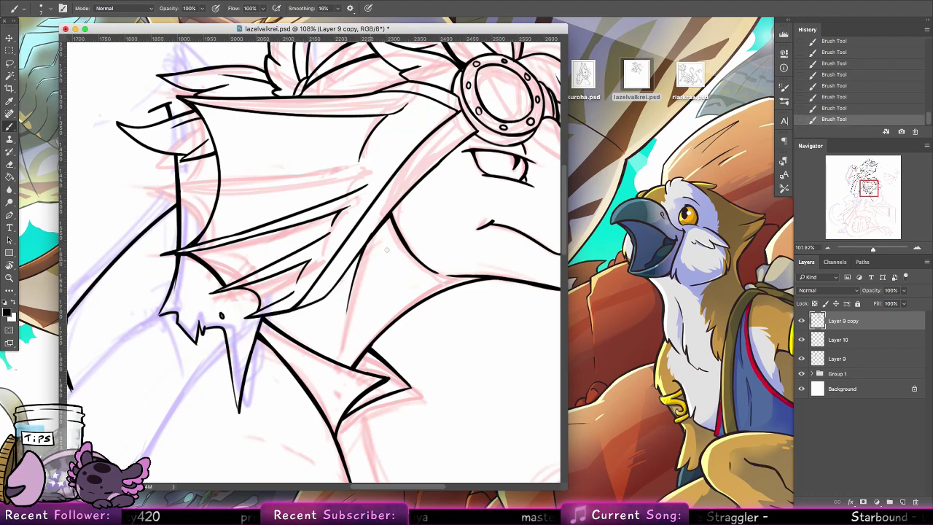
mouse_move(391, 368)
mouse_down()
mouse_move(370, 481)
mouse_move(377, 356)
mouse_up()
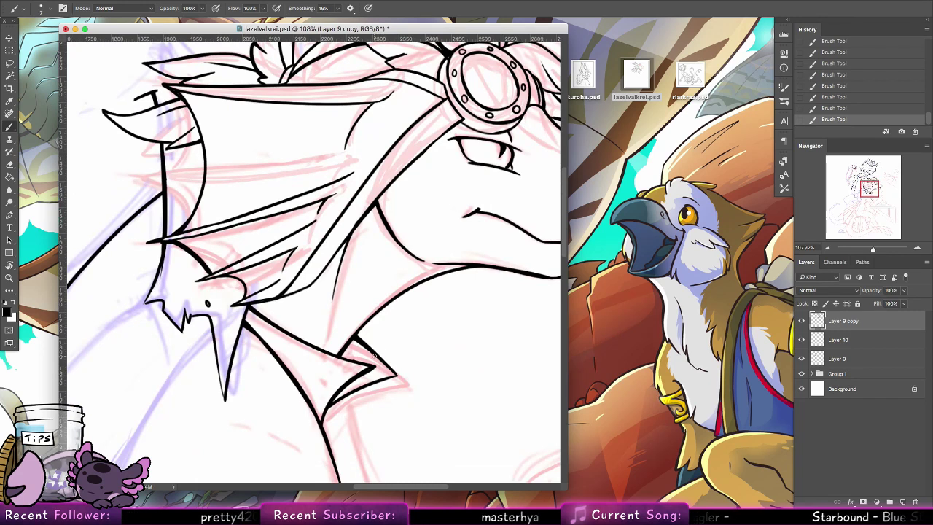
Ink the cuff outline at the seated dragon's near elbow and add a curled fold line inside it.
scroll(372, 335, down, 10)
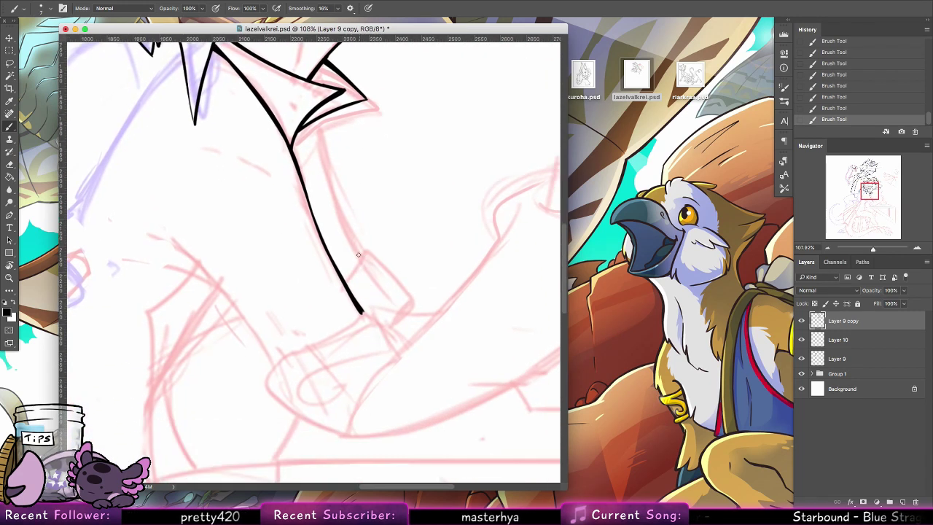
mouse_move(341, 436)
mouse_down()
mouse_move(275, 401)
mouse_move(269, 368)
mouse_move(366, 332)
mouse_move(355, 327)
mouse_move(362, 316)
mouse_move(388, 321)
mouse_move(397, 350)
mouse_up()
key(ctrl+z)
key(ctrl+z)
key(ctrl+z)
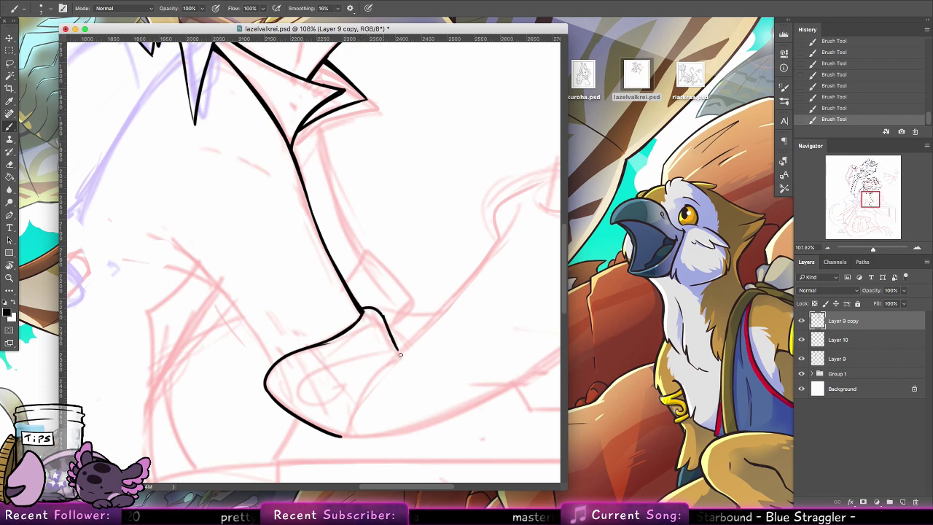
key(ctrl+z)
mouse_move(382, 315)
mouse_down()
mouse_move(401, 355)
mouse_move(350, 441)
mouse_move(352, 427)
mouse_move(342, 439)
mouse_move(354, 435)
mouse_move(362, 401)
mouse_up()
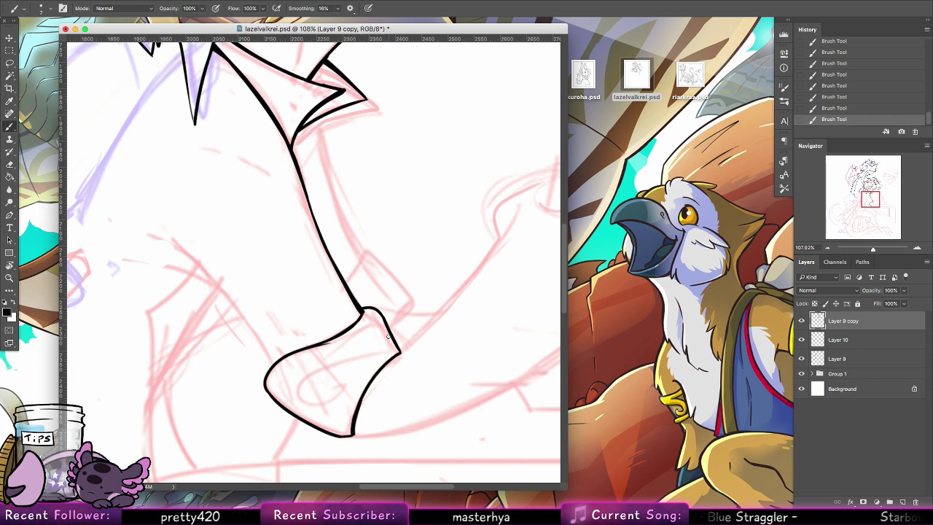
drag(384, 341, 326, 395)
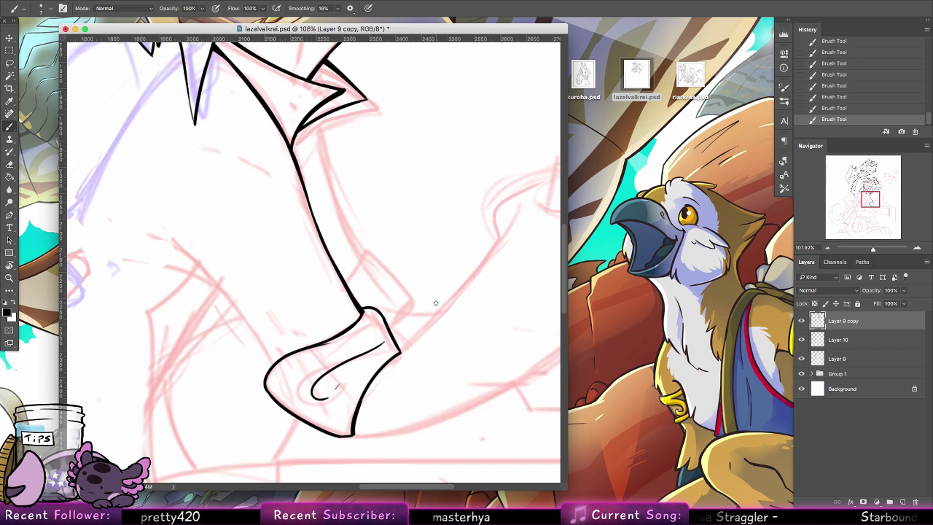
Ink and thicken the underside of the near upper arm from the armpit down to the elbow cuff.
drag(458, 310, 433, 351)
mouse_move(244, 413)
mouse_down()
mouse_move(183, 330)
mouse_move(111, 288)
mouse_move(222, 372)
mouse_move(83, 282)
mouse_move(169, 321)
mouse_up()
key(super+z)
key(super+z)
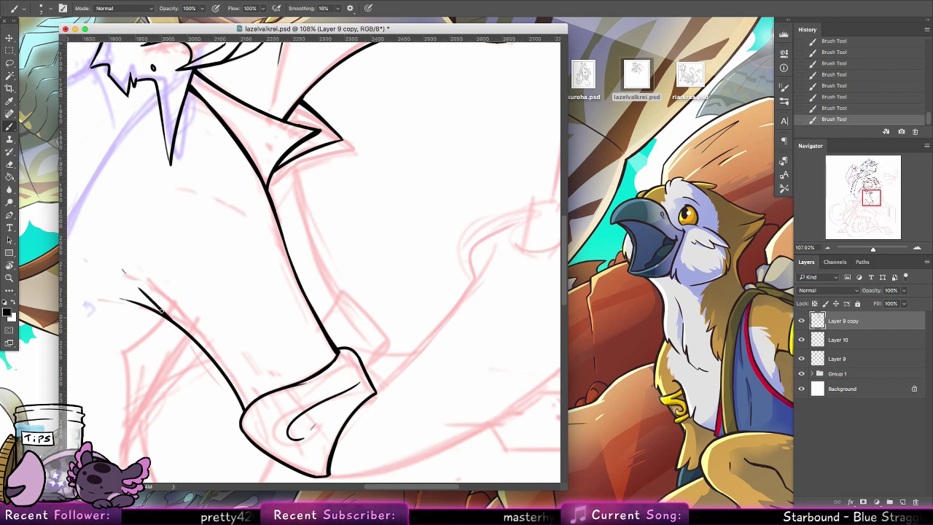
mouse_move(155, 304)
mouse_down()
mouse_move(253, 414)
mouse_move(211, 355)
mouse_move(244, 406)
mouse_up()
key(super+z)
key(super+z)
key(super+z)
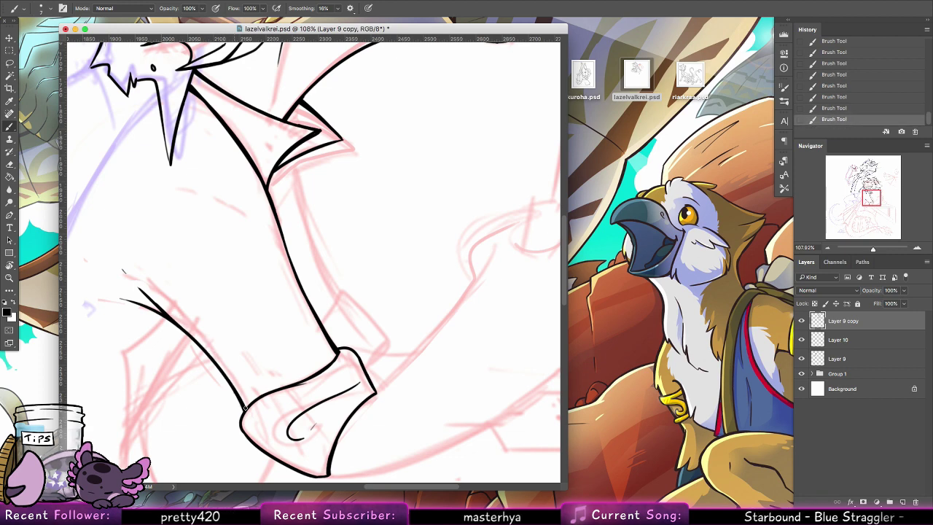
Ink the curved side of the torso from the underarm down to the waist, thickening it near the arm.
drag(367, 302, 429, 364)
drag(430, 271, 466, 237)
drag(339, 466, 415, 216)
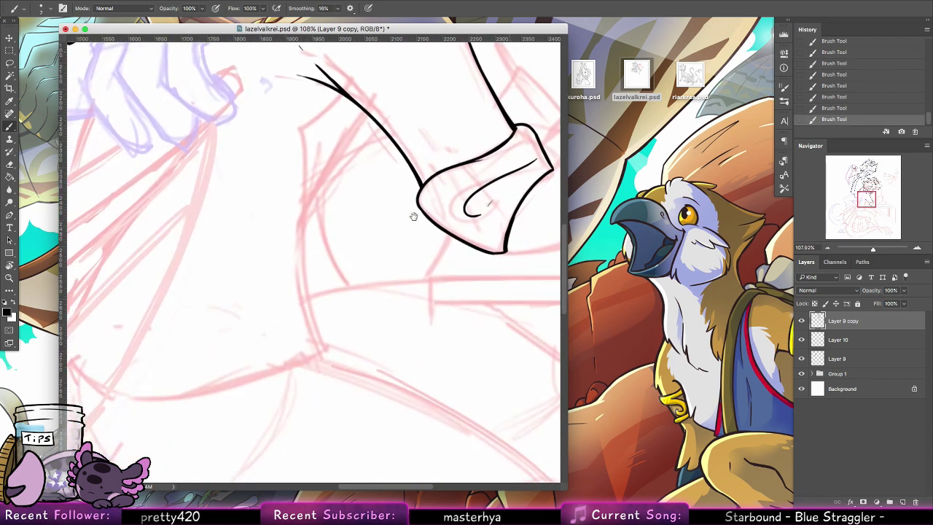
drag(398, 248, 407, 339)
drag(378, 207, 312, 392)
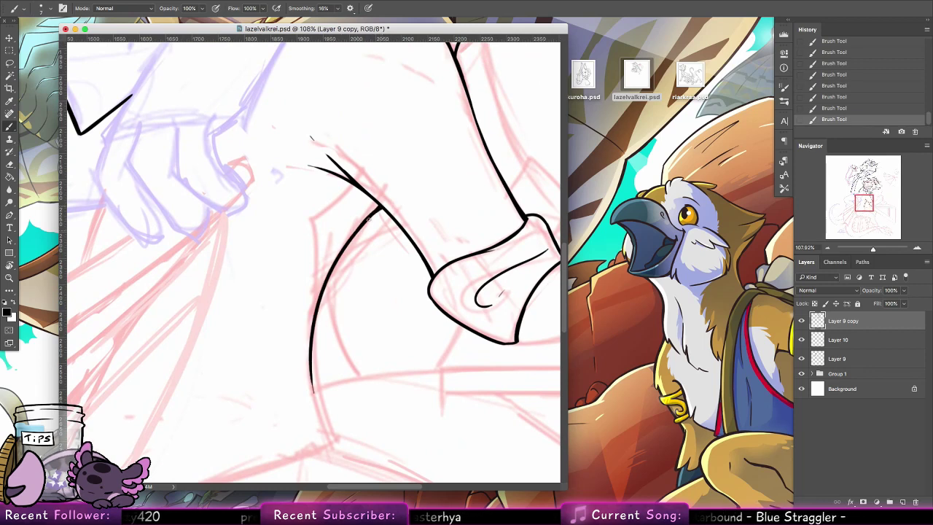
drag(382, 210, 328, 265)
key(ctrl+z)
drag(383, 210, 338, 256)
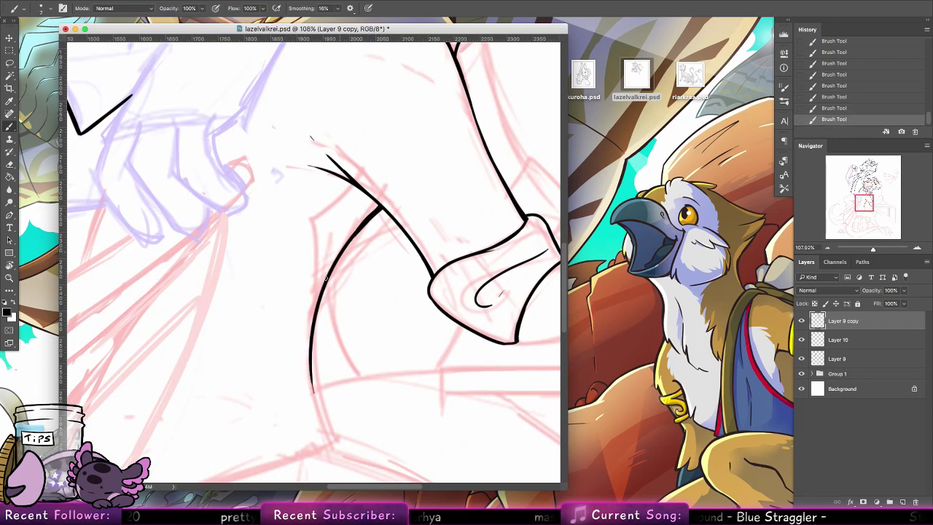
drag(310, 340, 320, 418)
drag(309, 373, 332, 441)
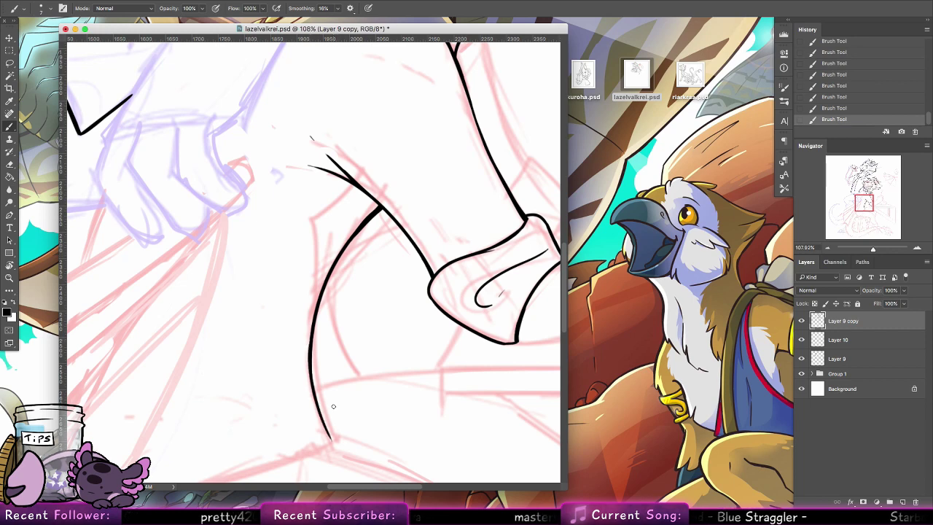
Ink the pointed flap behind the underarm, from the arm line out to its corner and down to the torso.
click(664, 224)
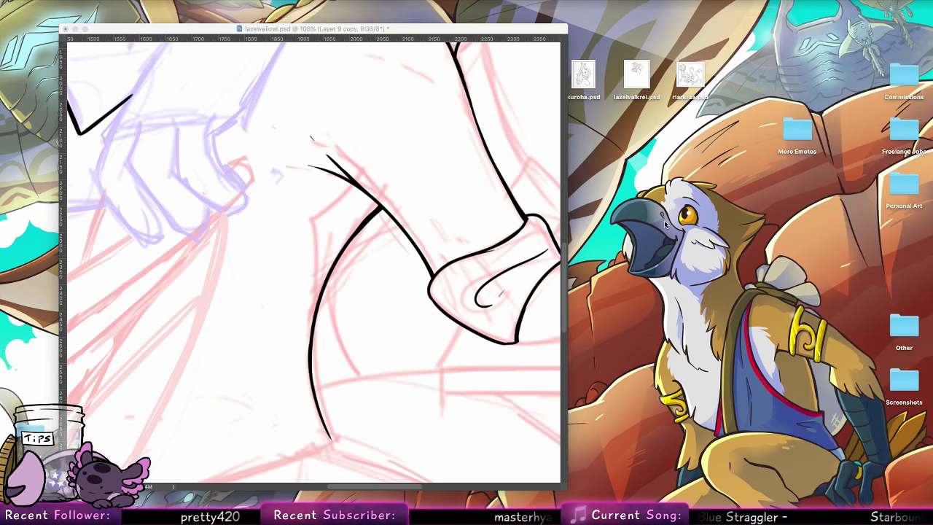
click(367, 276)
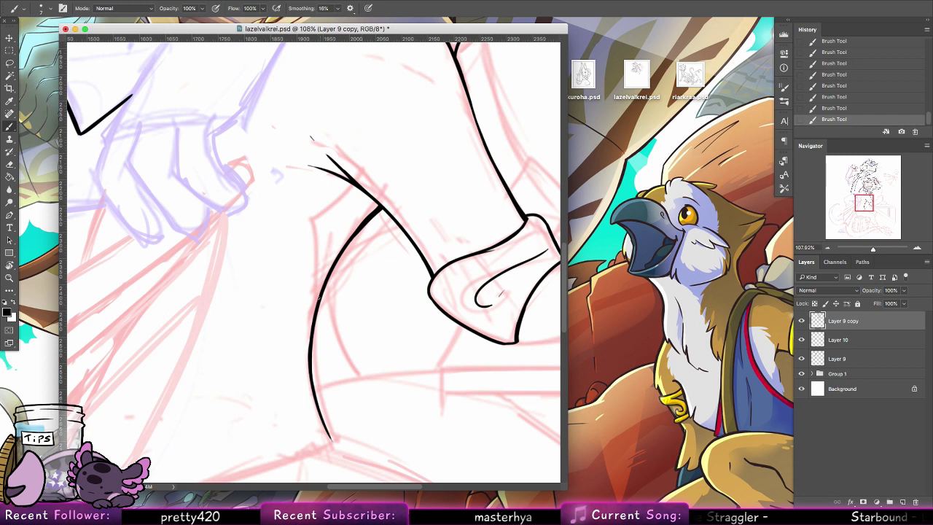
mouse_move(310, 340)
mouse_down()
mouse_move(292, 232)
mouse_move(357, 188)
mouse_move(325, 212)
mouse_move(305, 277)
mouse_up()
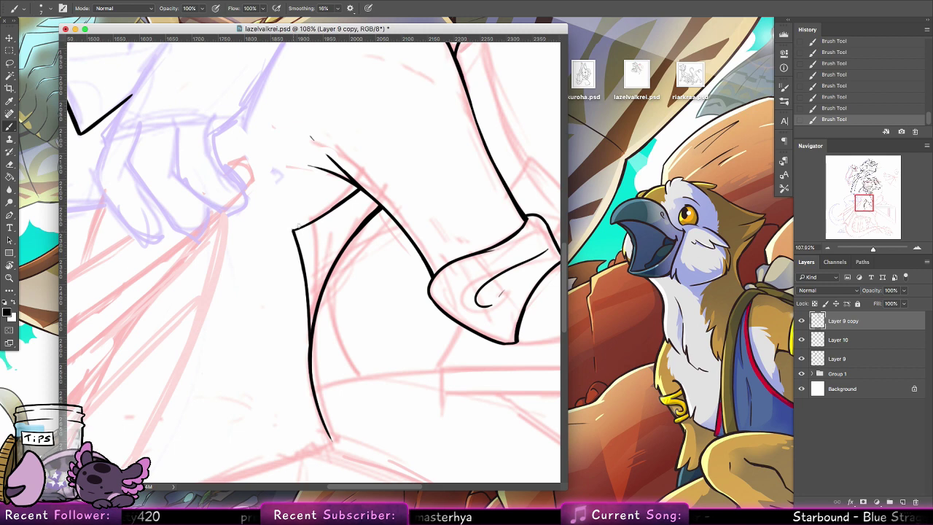
mouse_move(295, 230)
mouse_down()
mouse_move(357, 189)
mouse_move(301, 235)
mouse_move(311, 334)
mouse_up()
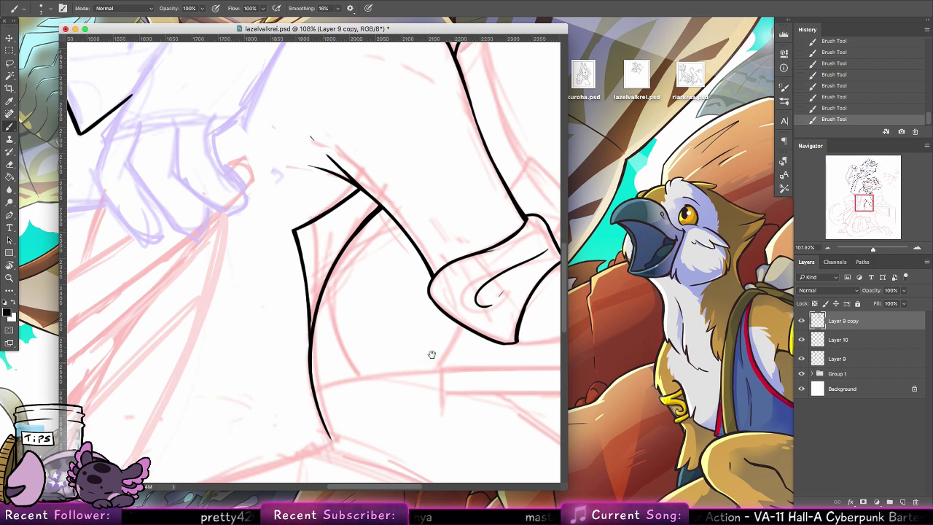
Ink the front edge of the far upper arm from below the collar down to the far cuff.
drag(431, 354, 470, 229)
drag(350, 319, 466, 372)
drag(430, 245, 467, 328)
drag(359, 270, 146, 314)
drag(547, 258, 298, 318)
drag(221, 141, 261, 250)
key(super+z)
drag(245, 210, 272, 270)
Ink the upper edge of the far arm's cuff with a short rounded stroke.
mouse_move(250, 299)
mouse_down()
mouse_move(273, 271)
mouse_move(297, 292)
mouse_up()
key(super+z)
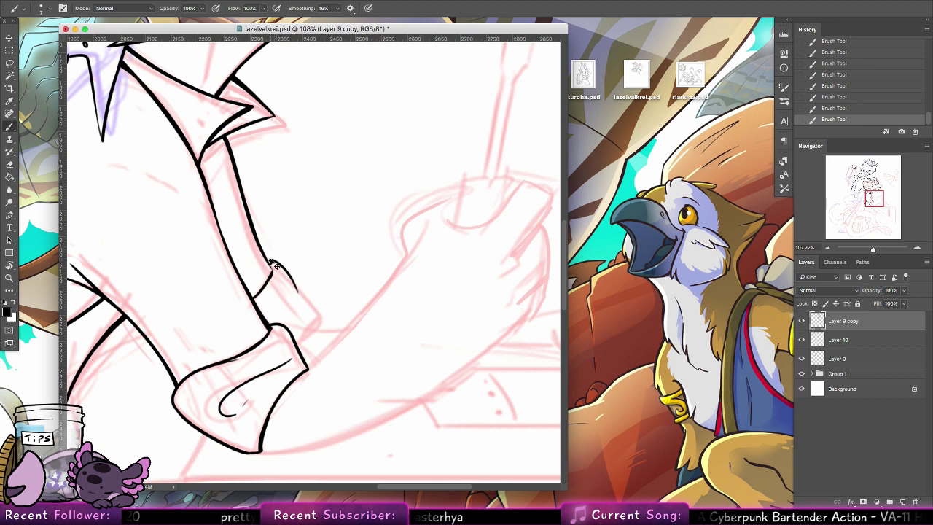
key(super+z)
drag(268, 261, 307, 308)
drag(284, 276, 313, 316)
key(super+z)
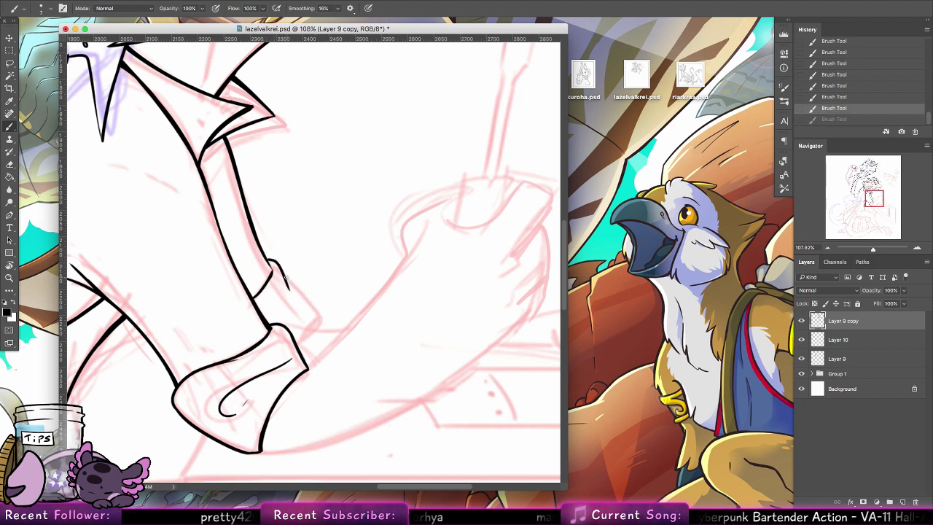
drag(287, 280, 301, 334)
key(super+z)
drag(301, 285, 296, 342)
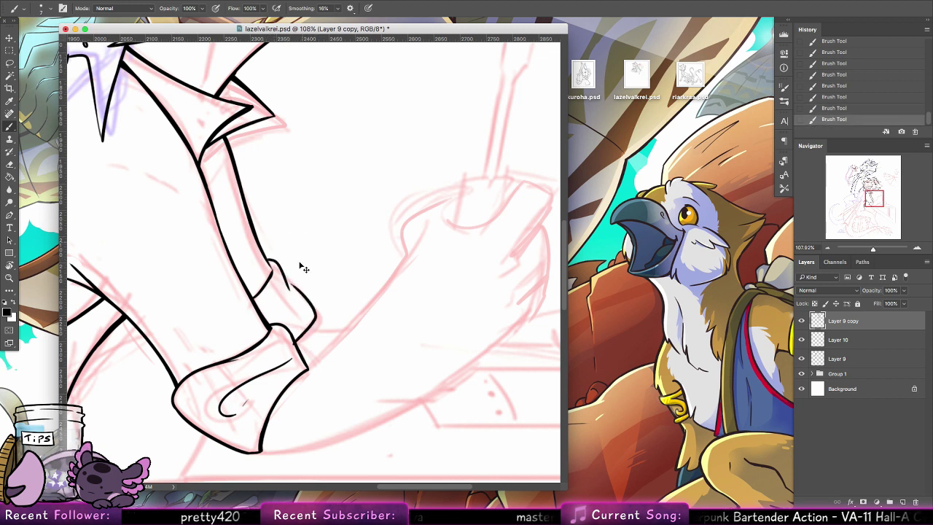
key(super+z)
mouse_move(303, 284)
mouse_down()
mouse_move(312, 317)
mouse_move(296, 341)
mouse_up()
key(super+z)
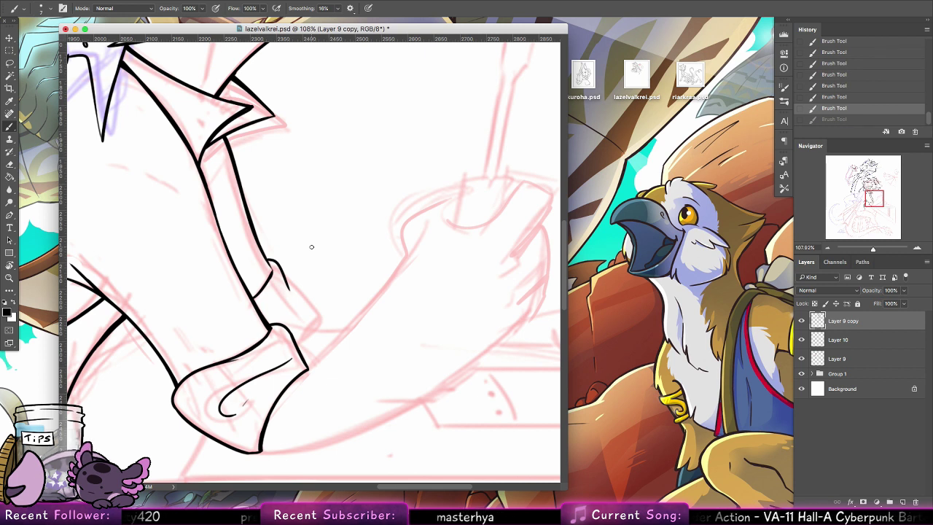
key(super+shift+z)
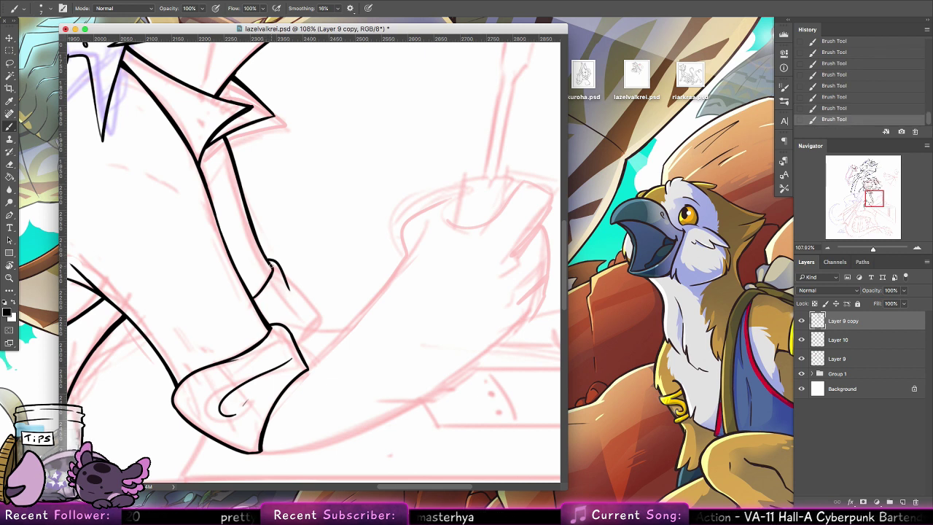
Ink the far cuff's outer corner and inner fold down to the near elbow cuff.
mouse_move(272, 266)
mouse_down()
mouse_move(254, 298)
mouse_move(318, 314)
mouse_move(294, 313)
mouse_move(287, 328)
mouse_up()
key(super+z)
key(super+z)
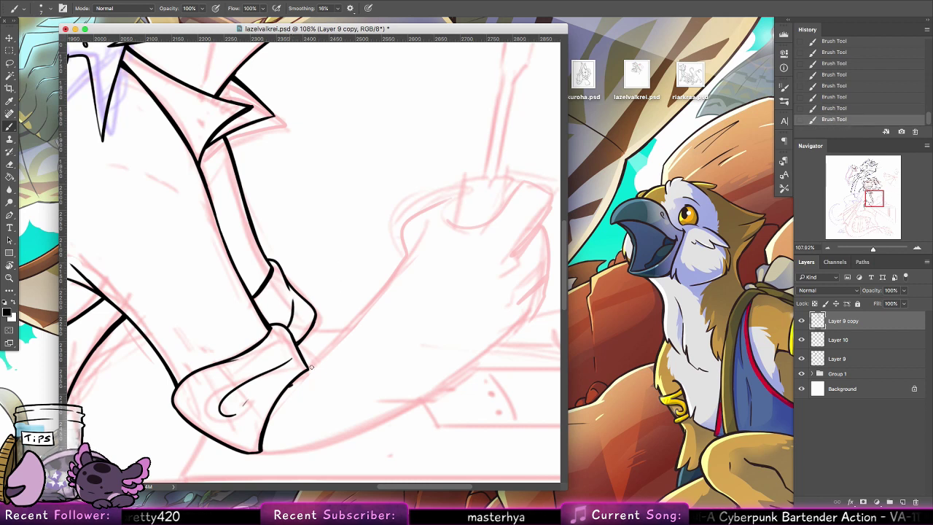
Ink the near forearm's upper edge from the elbow cuff up to the wrist, redoing the stroke until it follows the sketch.
drag(310, 367, 364, 310)
key(ctrl+z)
drag(306, 368, 399, 264)
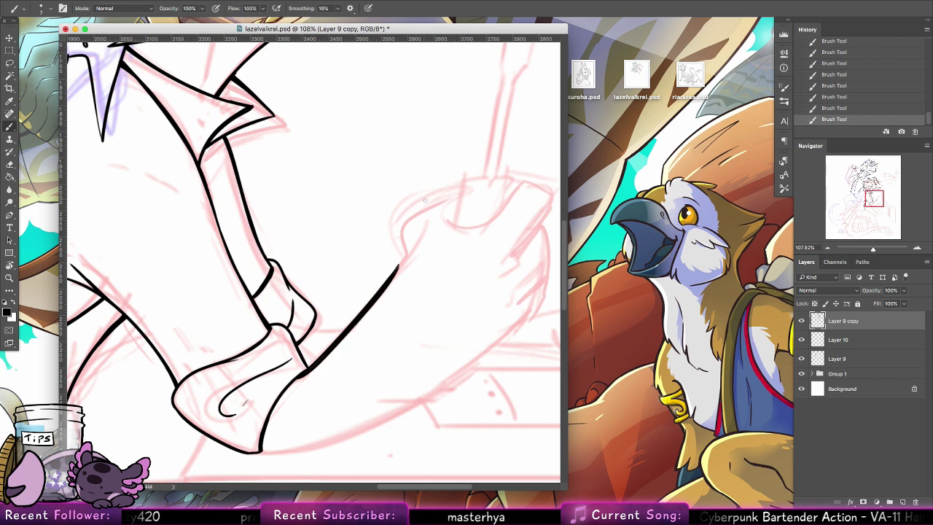
key(super+z)
drag(307, 367, 392, 265)
key(super+z)
drag(308, 368, 398, 265)
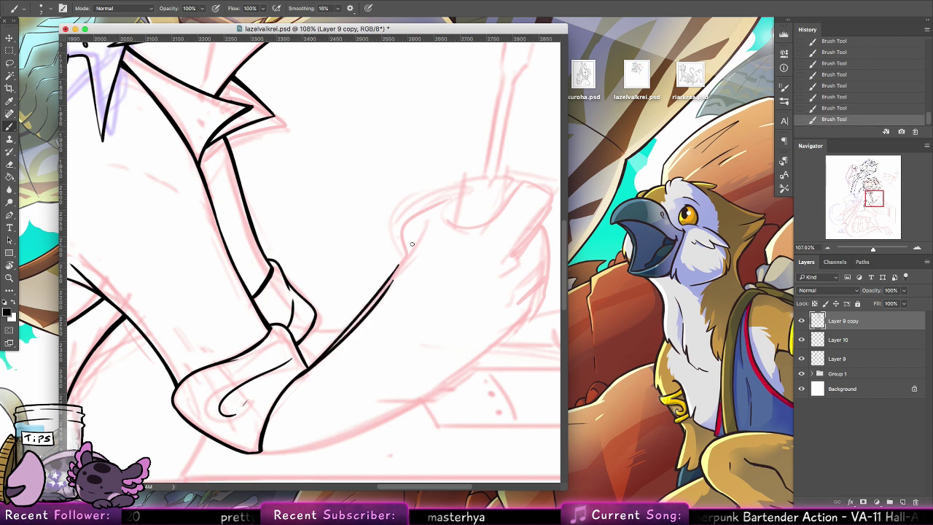
key(ctrl+z)
mouse_move(306, 368)
mouse_down()
mouse_move(399, 264)
mouse_move(406, 225)
mouse_up()
key(super+z)
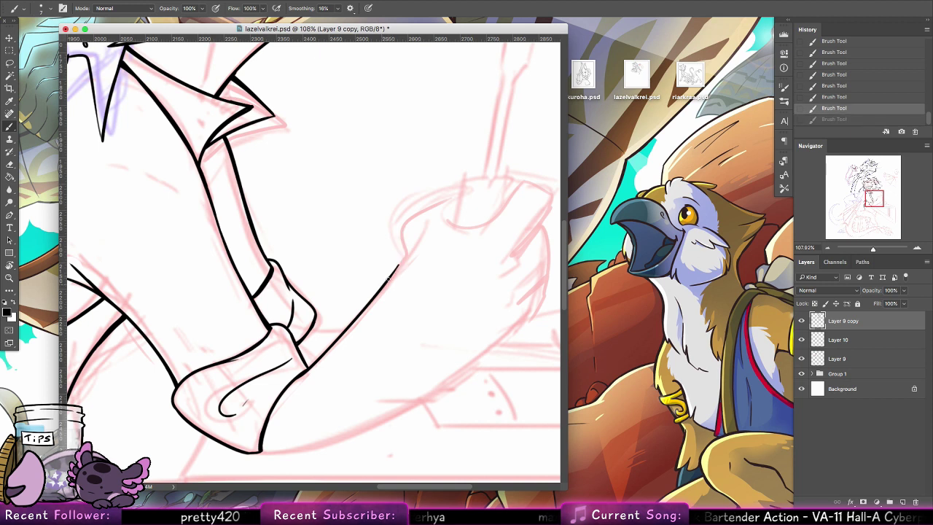
drag(387, 279, 403, 256)
drag(306, 369, 408, 218)
key(ctrl+z)
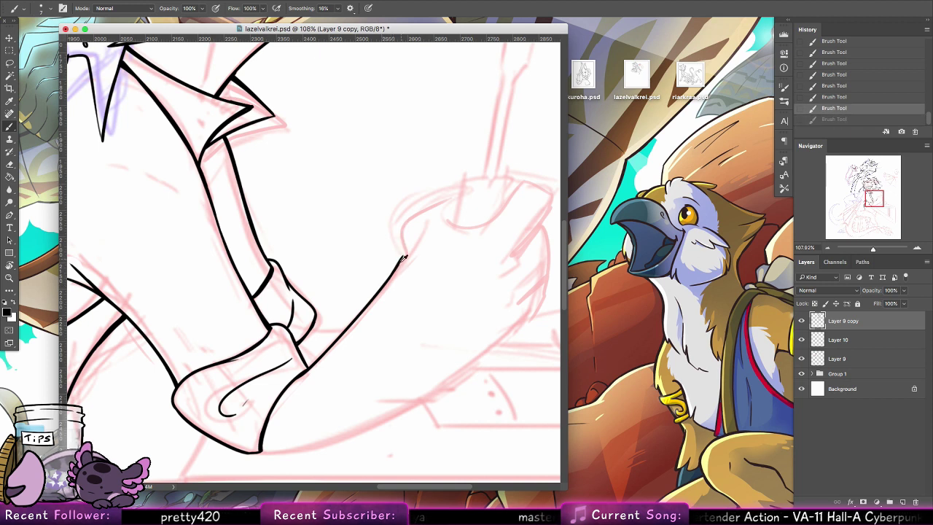
Ink the wrist bend and the curved back of the hand up to the object held in the fist.
mouse_move(402, 253)
mouse_down()
mouse_move(400, 223)
mouse_move(463, 189)
mouse_up()
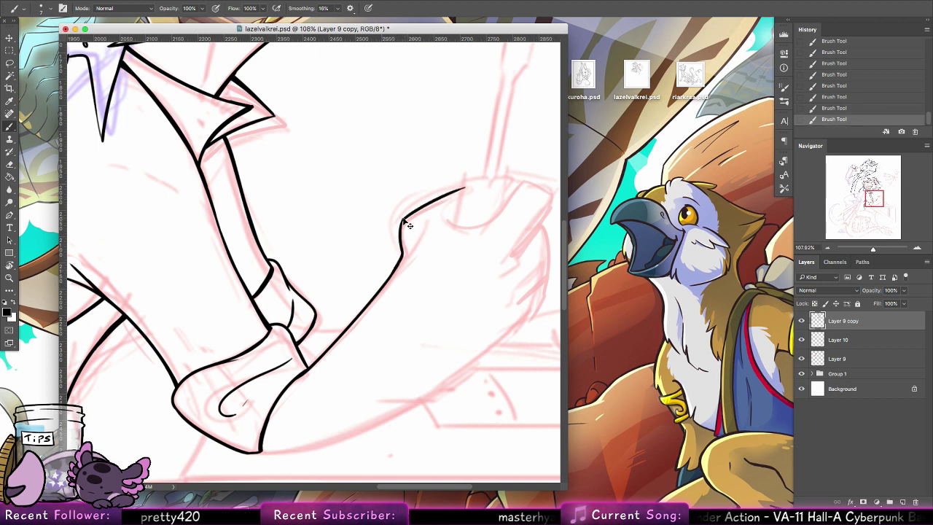
key(super+z)
drag(401, 224, 455, 191)
key(alt+super+z)
key(alt+super+z)
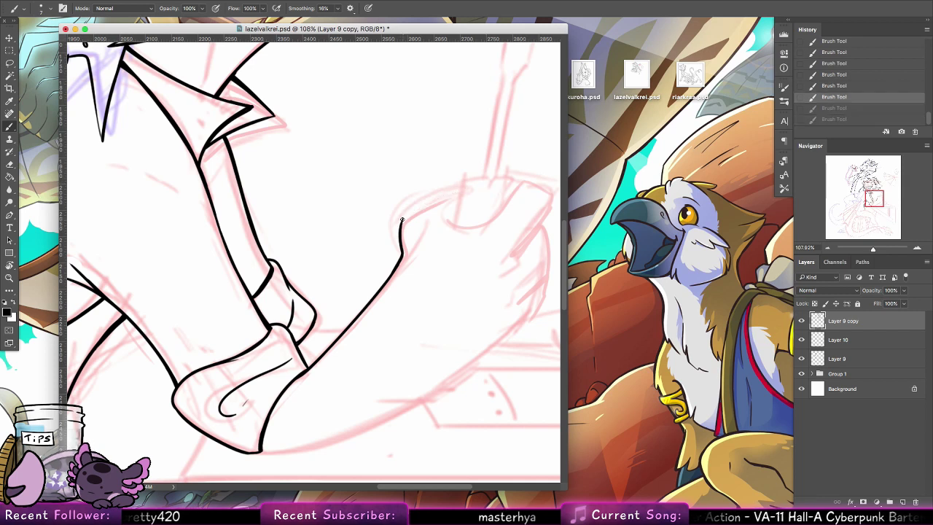
drag(400, 223, 463, 185)
key(super+z)
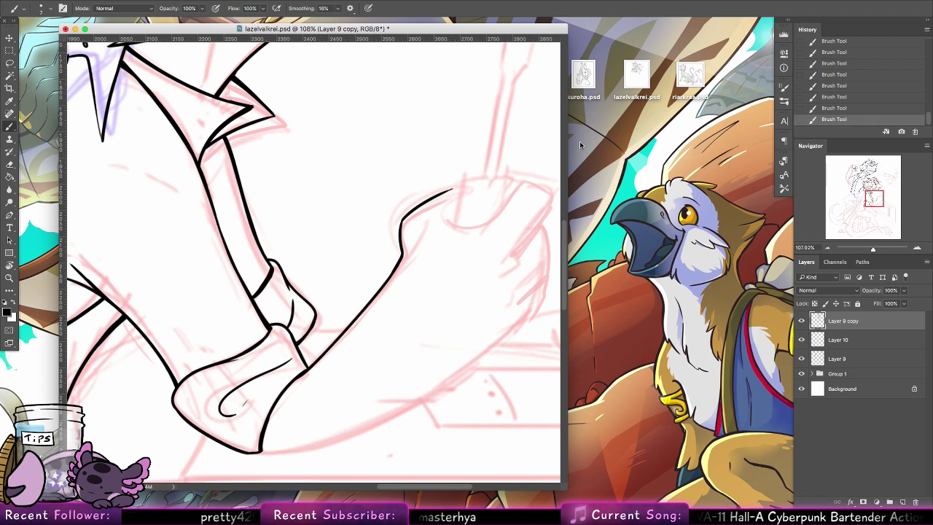
Switch to Finder and look through the Personal Art and Commissions folders.
click(670, 235)
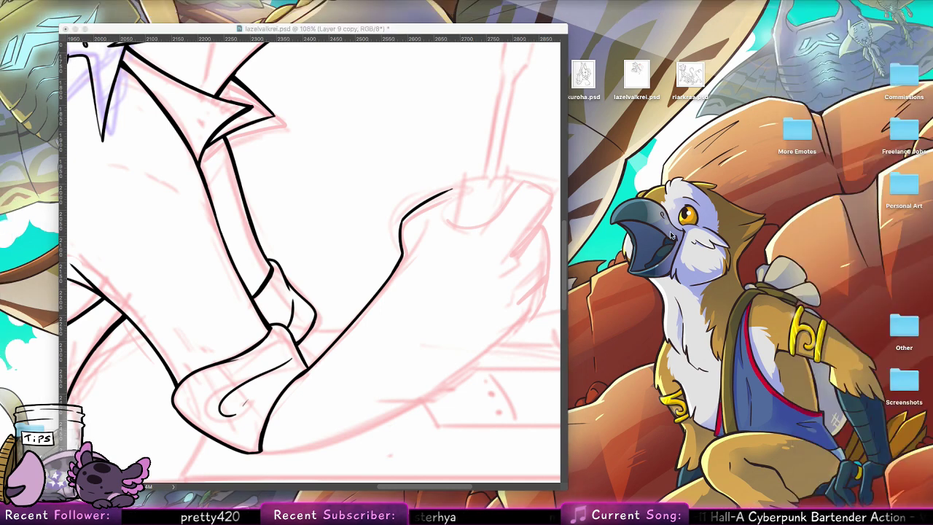
double_click(903, 191)
drag(235, 112, 637, 150)
click(414, 151)
double_click(902, 76)
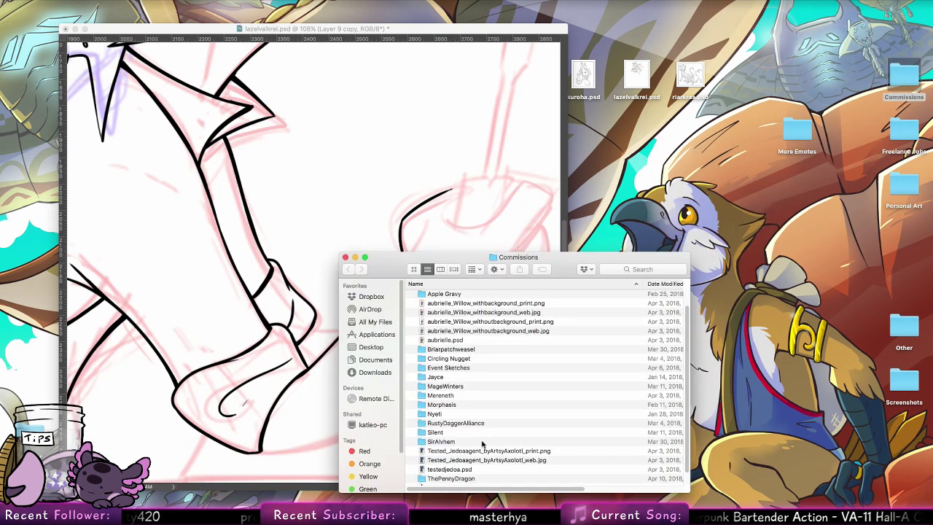
double_click(453, 377)
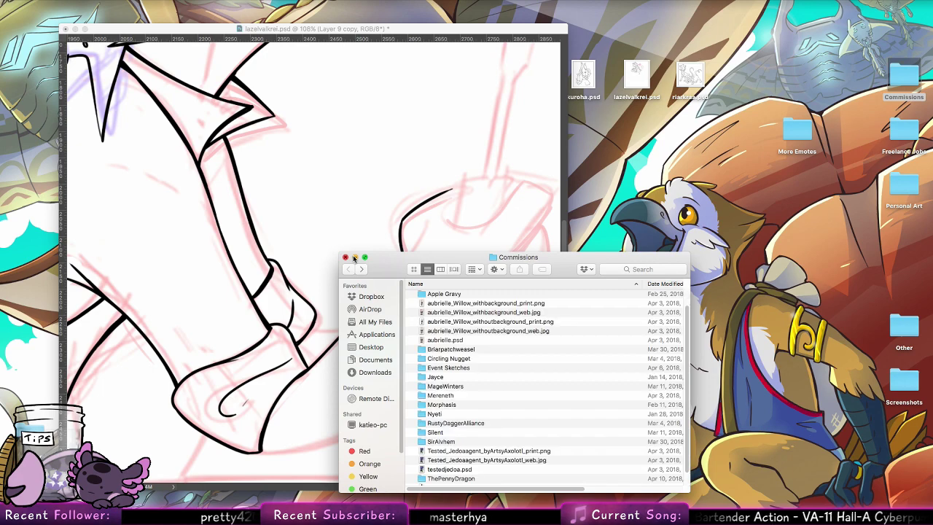
scroll(502, 321, down, 2)
scroll(503, 324, up, 3)
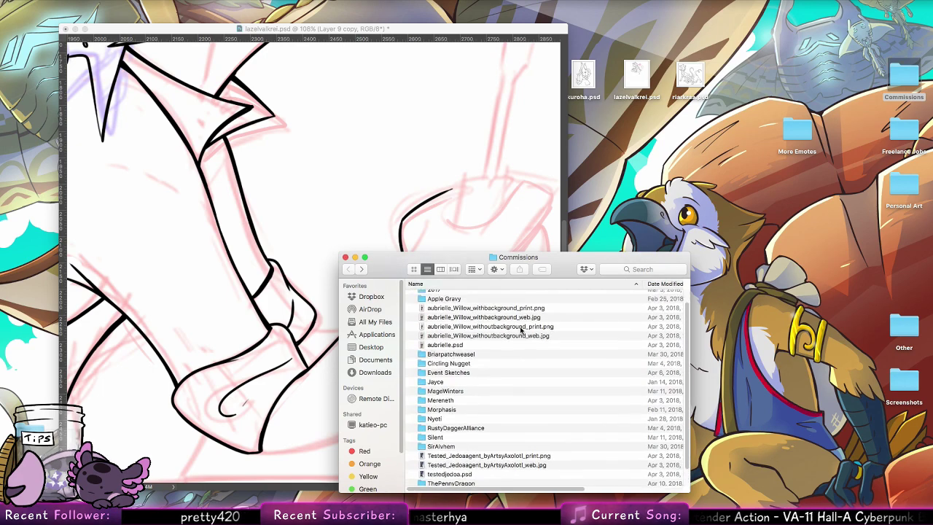
click(345, 257)
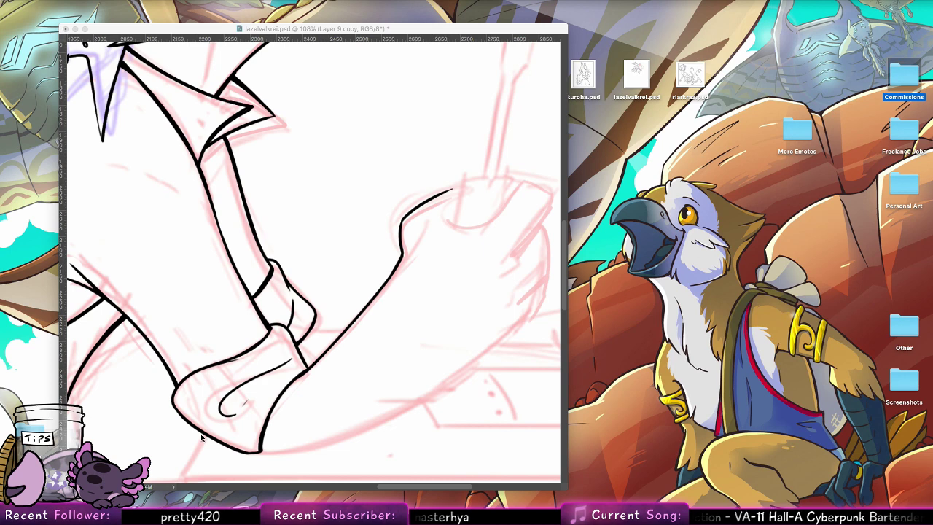
Open the Dropbox folder in Finder, preview fev.jpg, and return to the dragon drawing in Photoshop.
click(638, 5)
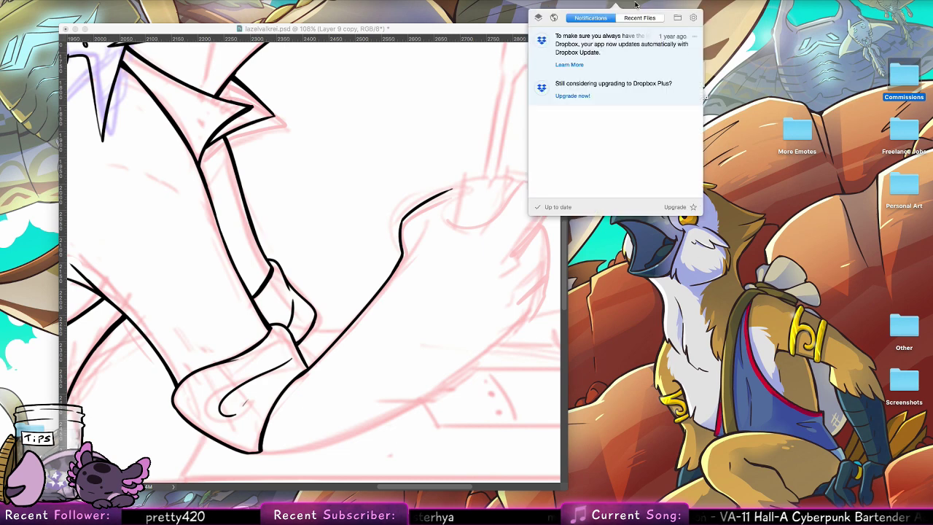
click(674, 24)
click(501, 360)
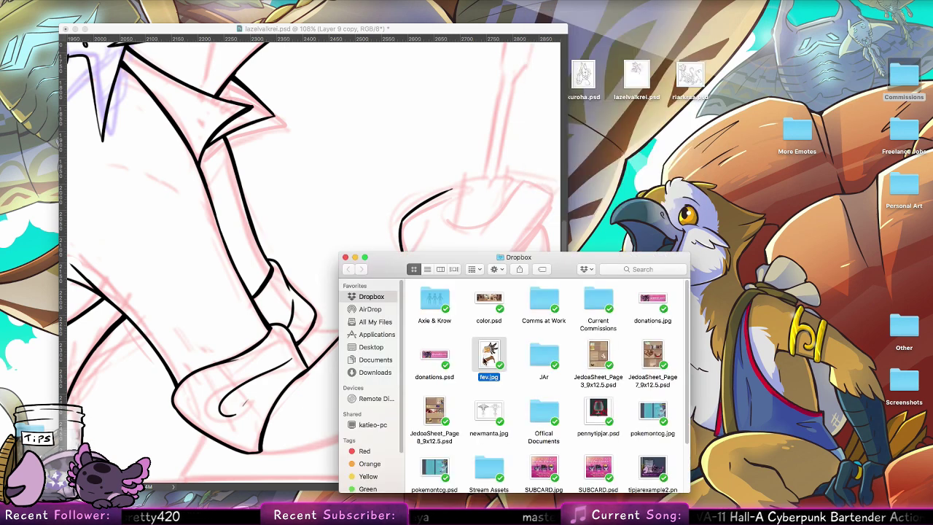
key(space)
drag(629, 322, 510, 215)
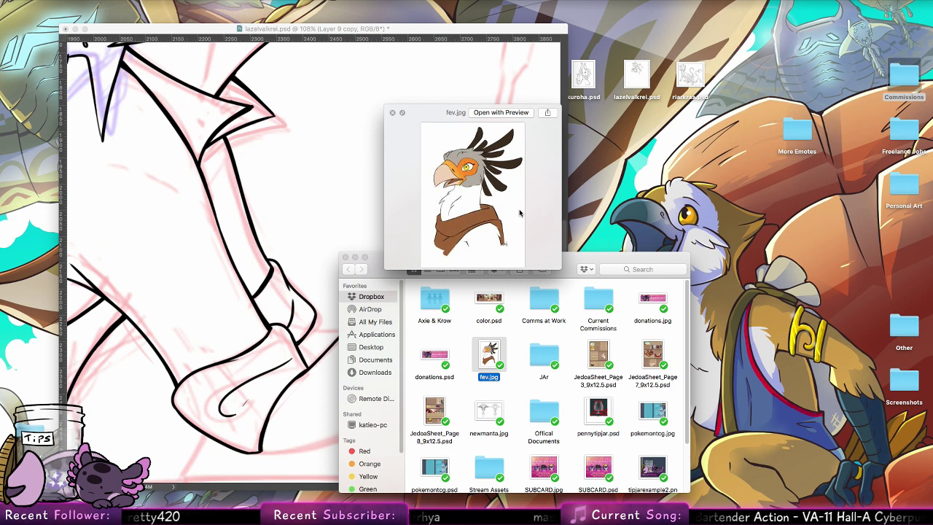
key(space)
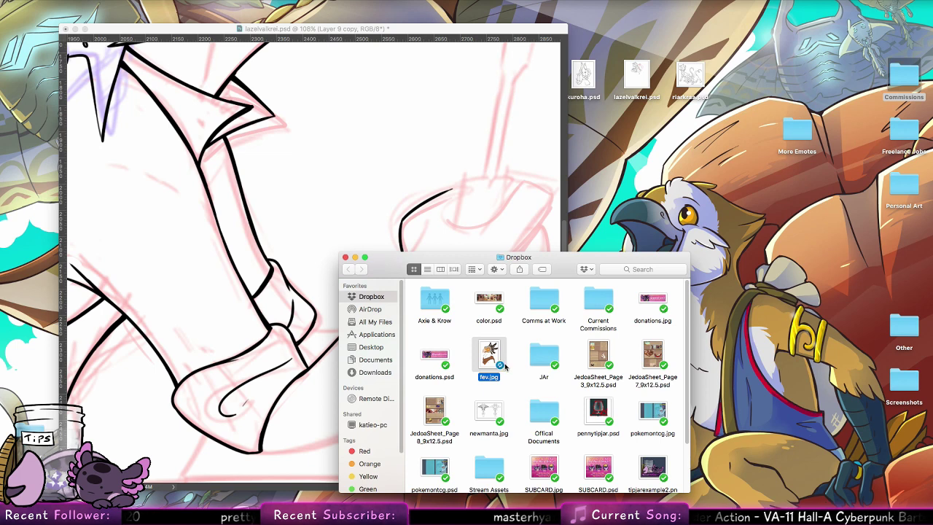
key(space)
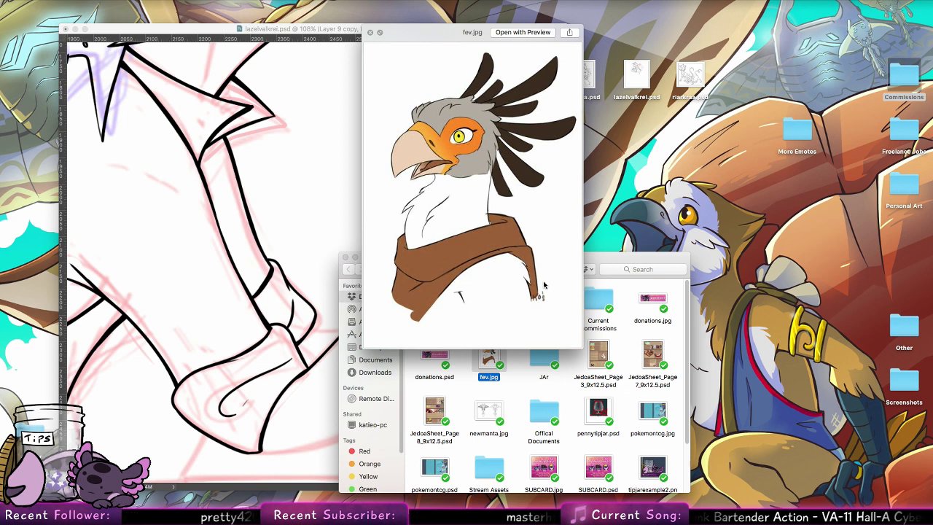
key(space)
click(335, 308)
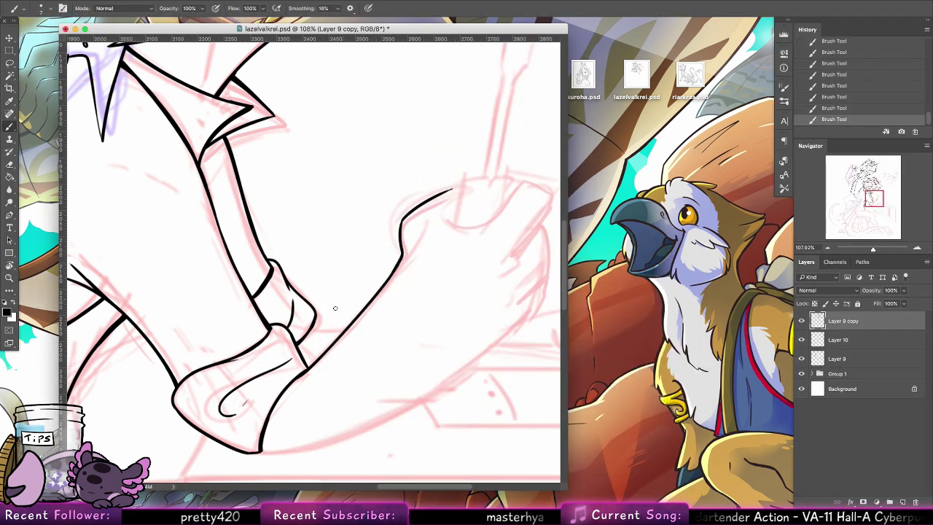
Ink the short straight side and arched top of the rounded shape in the fist, below the sketched shaft.
drag(477, 339, 387, 360)
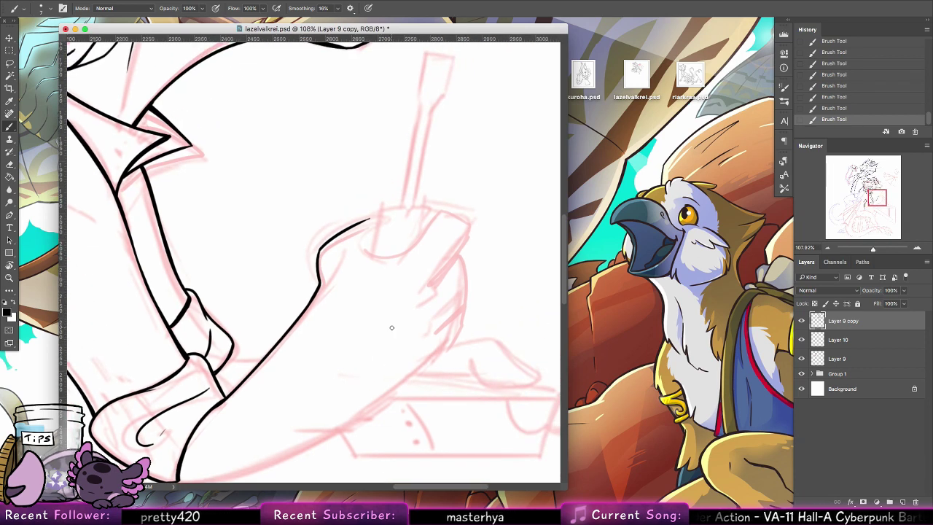
drag(373, 211, 368, 254)
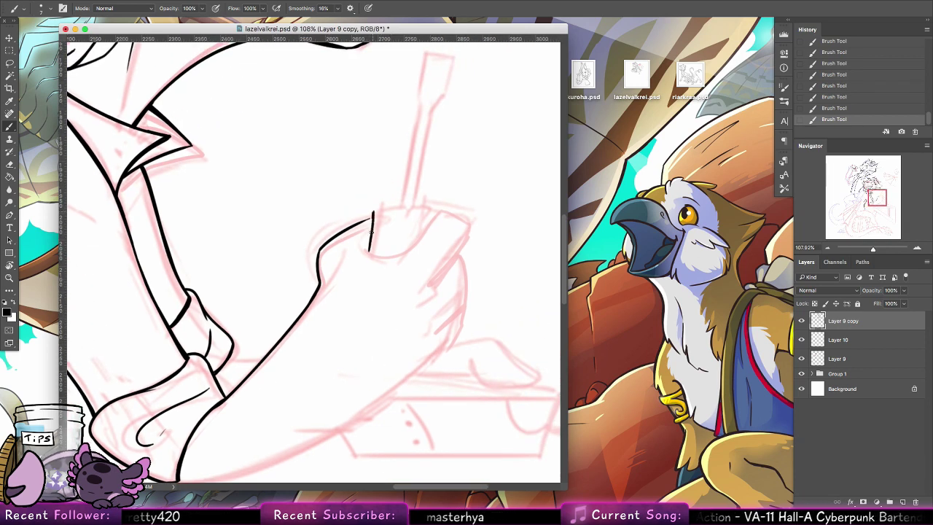
key(super+z)
drag(374, 212, 367, 252)
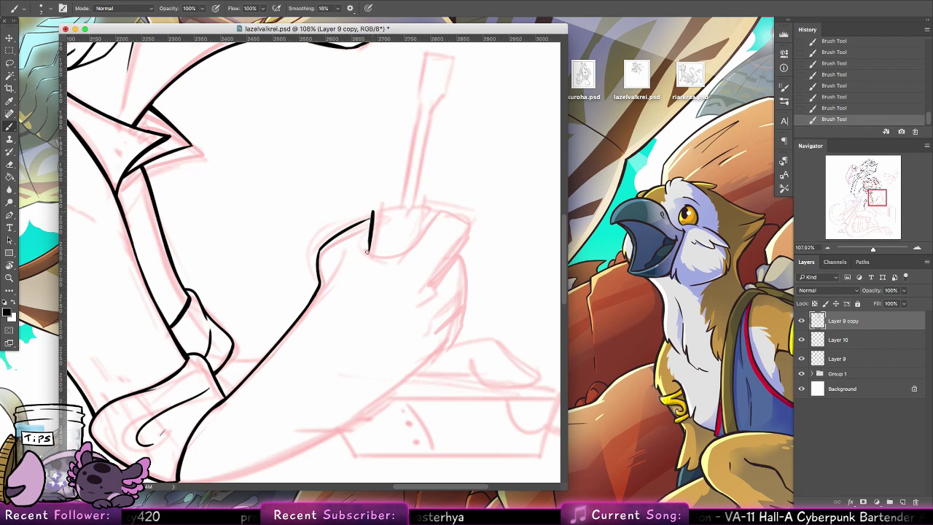
drag(373, 211, 435, 212)
drag(375, 211, 434, 213)
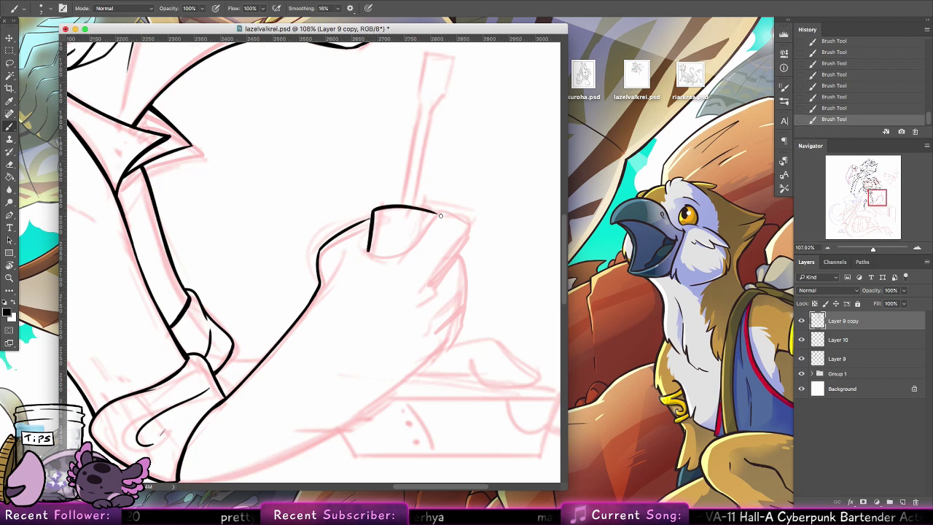
key(super+z)
mouse_move(374, 211)
mouse_down()
mouse_move(434, 213)
mouse_move(432, 222)
mouse_up()
Close the rounded shape in the fist with a curved lower edge.
mouse_move(363, 255)
mouse_down()
mouse_move(413, 247)
mouse_move(400, 253)
mouse_move(431, 221)
mouse_up()
key(super+z)
key(super+z)
drag(402, 252, 417, 244)
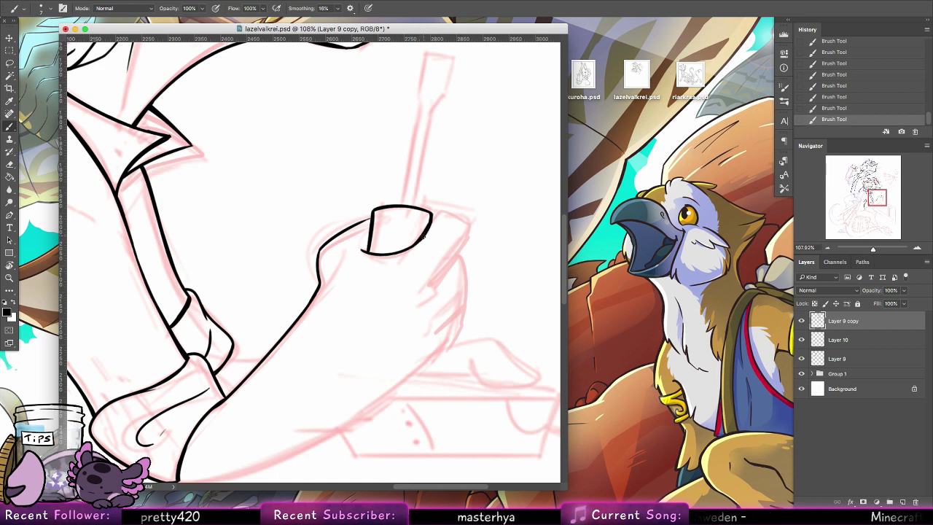
Ink the first finger's rounded knuckle from the held shape over to the fist's outer corner.
mouse_move(437, 211)
mouse_down()
mouse_move(432, 219)
mouse_move(456, 215)
mouse_move(464, 225)
mouse_move(439, 211)
mouse_move(468, 240)
mouse_up()
key(super+z)
key(super+z)
key(super+z)
key(super+z)
key(super+z)
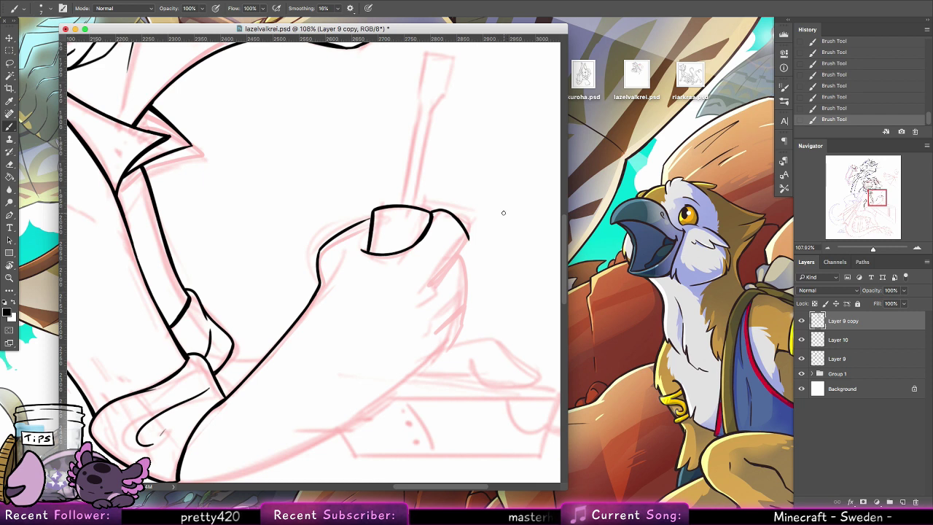
Ink the first finger's underside diagonally inward from the outer knuckle, with a small hook at its end.
drag(468, 238, 435, 280)
key(super+z)
drag(470, 239, 433, 281)
key(super+z)
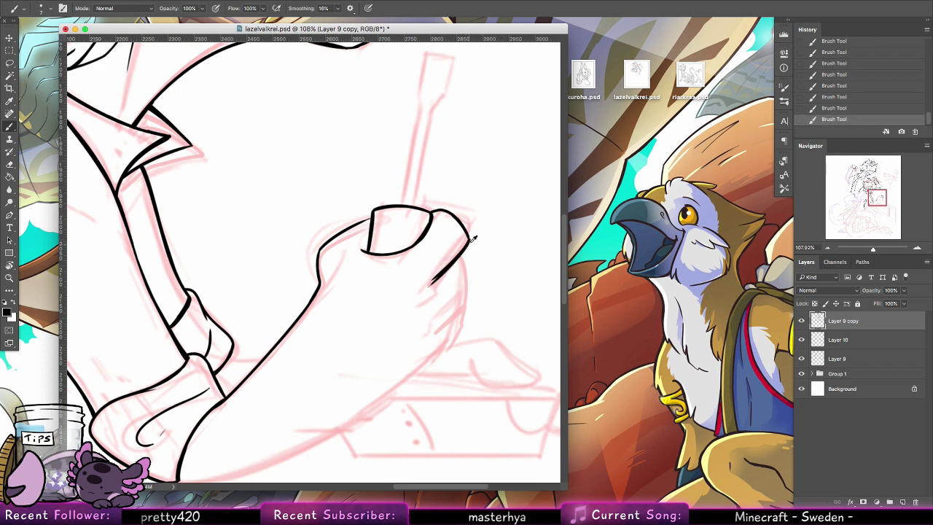
key(super+z)
key(super+z)
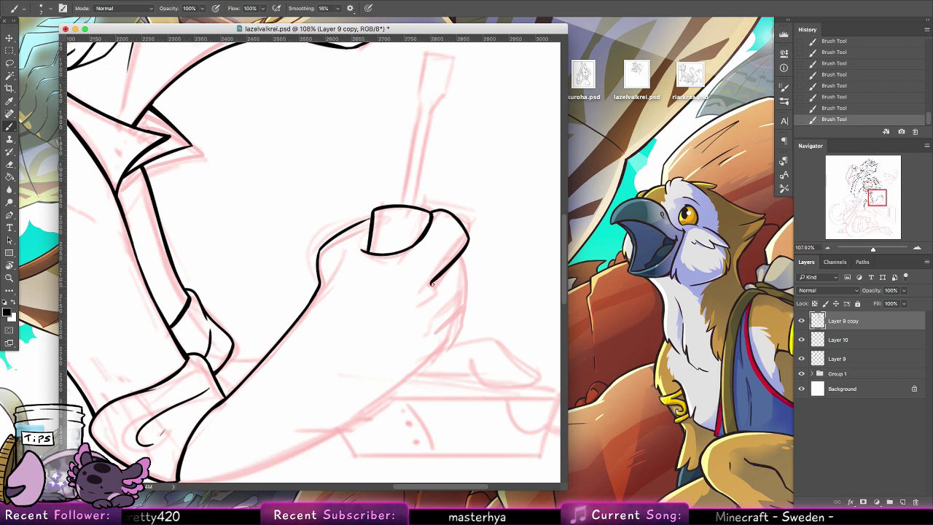
Ink the outer edge of the next finger down to its inner crease and erase the stray end of the crease.
mouse_move(466, 258)
mouse_down()
mouse_move(459, 315)
mouse_move(439, 326)
mouse_up()
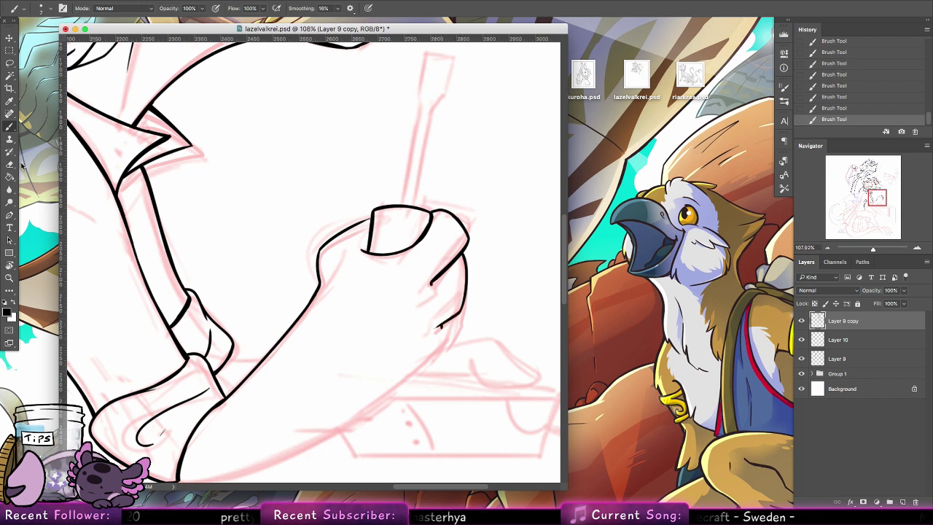
key(e)
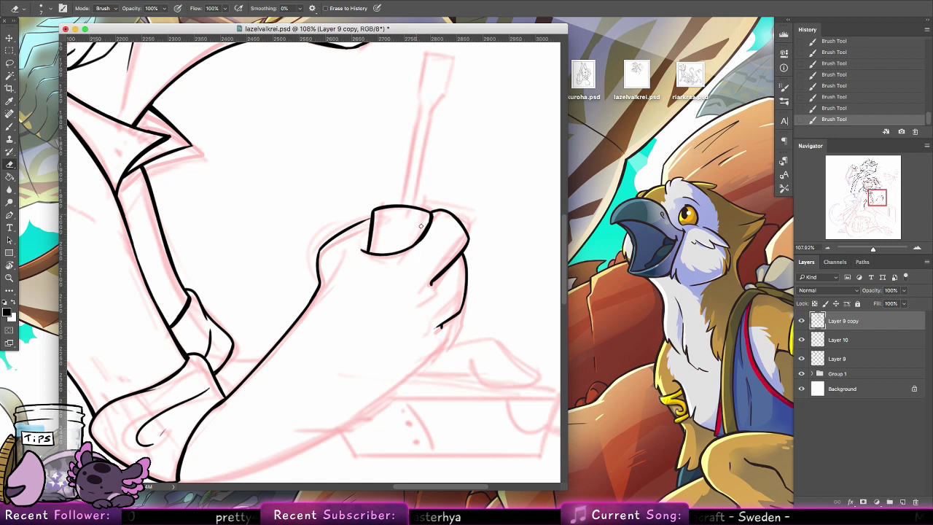
click(439, 325)
click(441, 325)
Ink the lowest finger's outer edge just below the crease.
key(b)
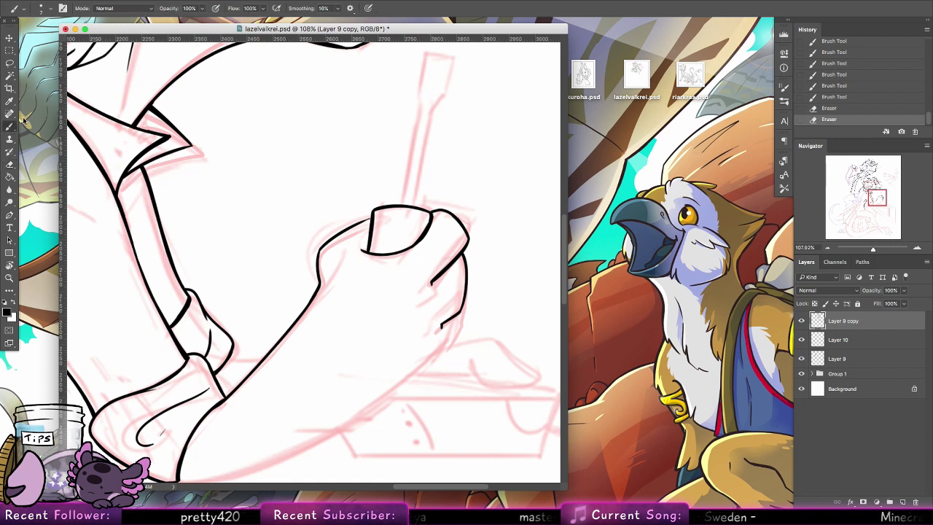
drag(461, 312, 453, 342)
key(super+z)
drag(490, 307, 521, 258)
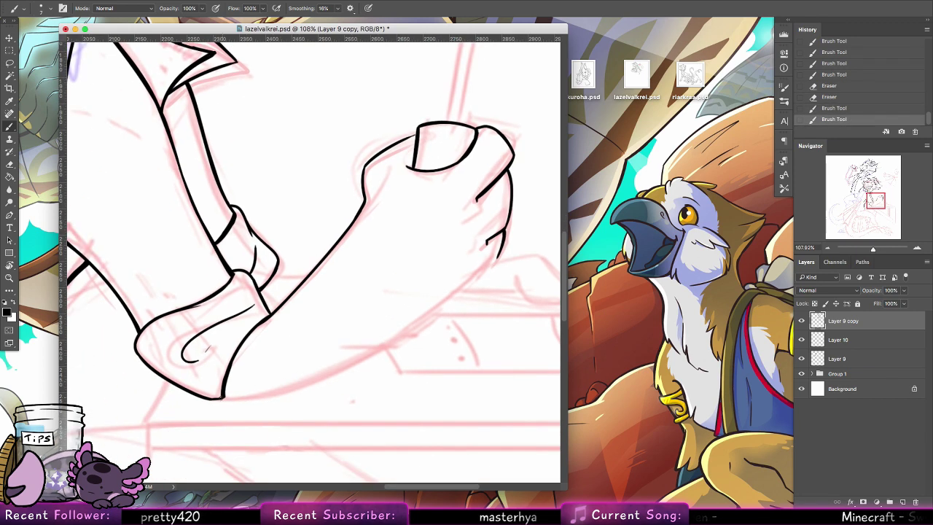
Begin the near forearm's lower edge with a short stroke running forward from the cuff's bottom corner.
mouse_move(223, 398)
mouse_down()
mouse_move(279, 390)
mouse_move(481, 270)
mouse_up()
key(super+alt+z)
key(super+alt+z)
key(ctrl+z)
key(ctrl+z)
key(super+z)
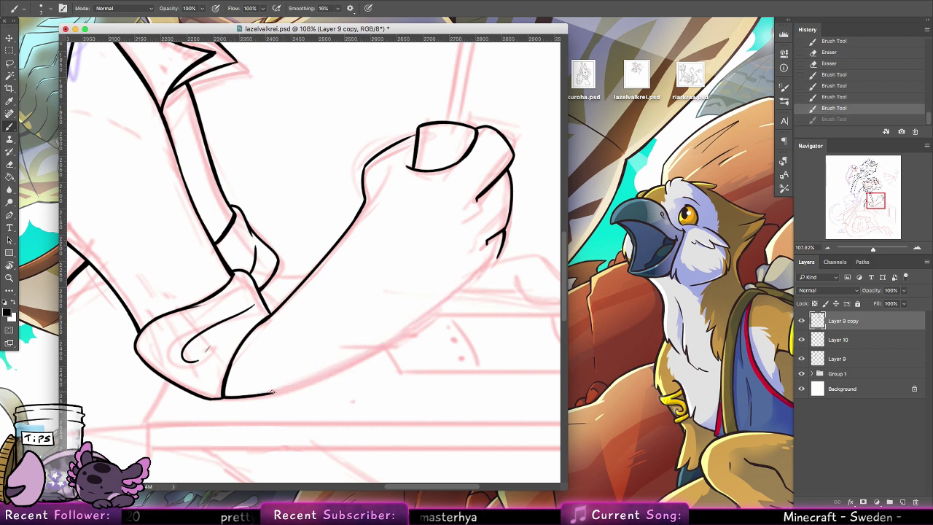
Extend the forearm's lower edge in one long curve up to the lowest finger of the fist.
mouse_move(260, 394)
mouse_down()
mouse_move(386, 347)
mouse_move(481, 271)
mouse_move(367, 353)
mouse_move(460, 296)
mouse_move(498, 256)
mouse_up()
key(super+z)
key(super+z)
key(super+z)
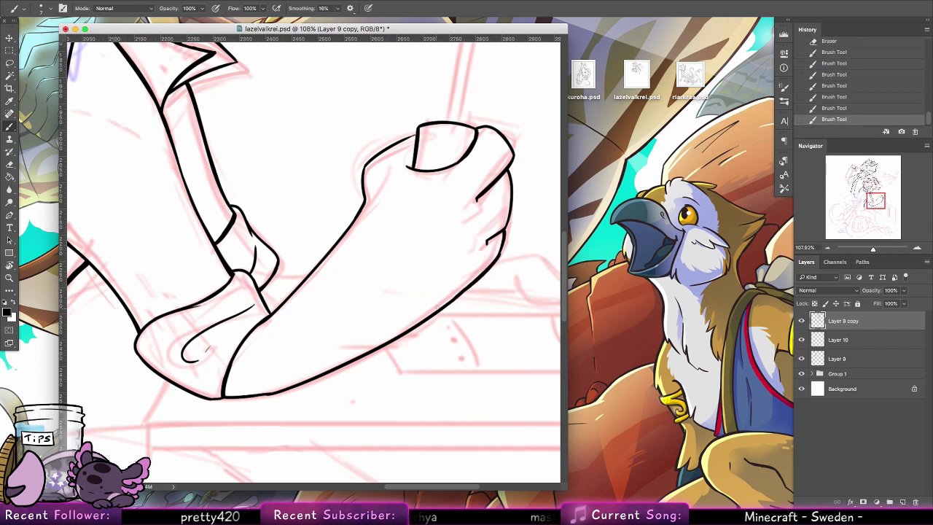
key(ctrl+z)
key(ctrl+z)
key(super+z)
key(super+z)
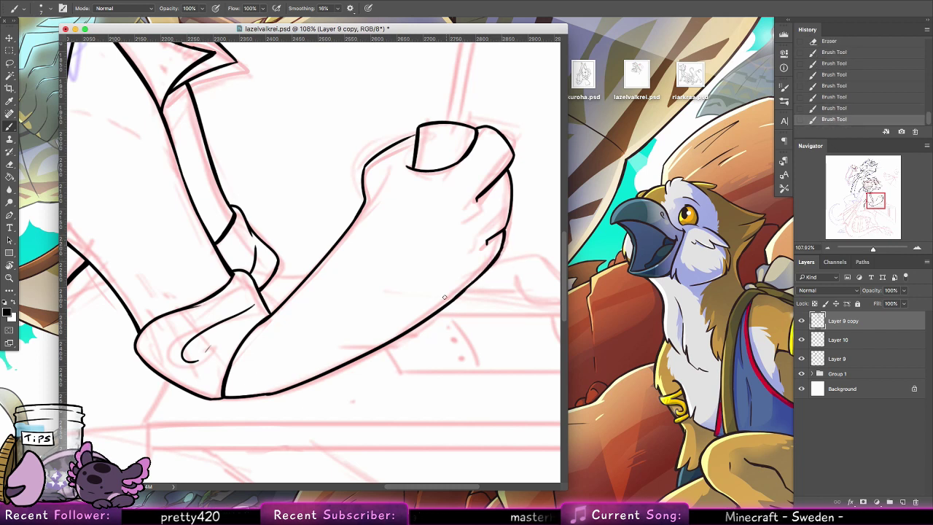
Refine the join between the forearm's lower edge and the lowest finger with short strokes.
drag(501, 252, 491, 267)
key(super+z)
key(super+z)
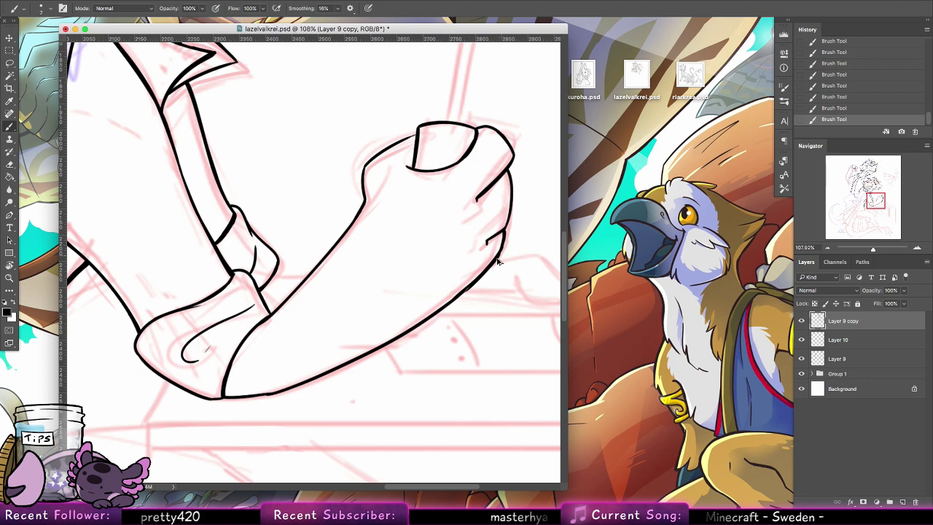
key(ctrl+z)
key(ctrl+z)
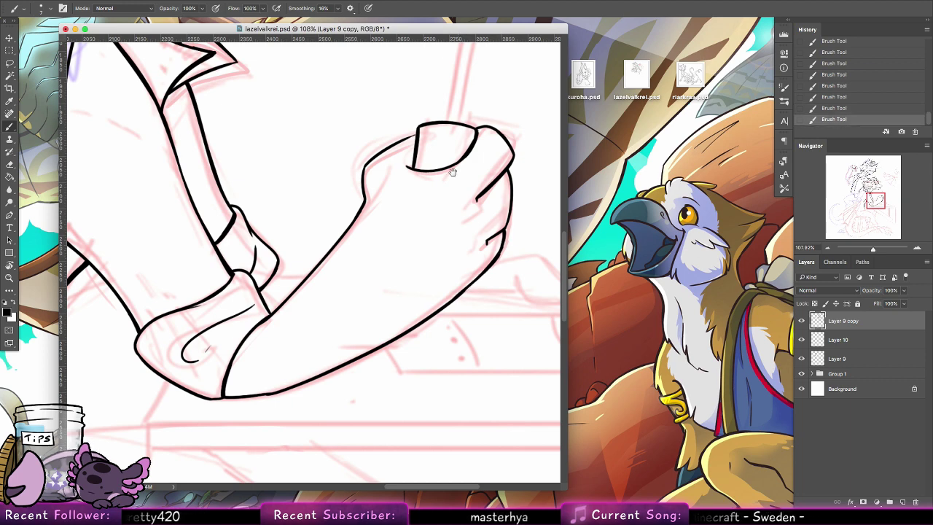
scroll(384, 278, up, 5)
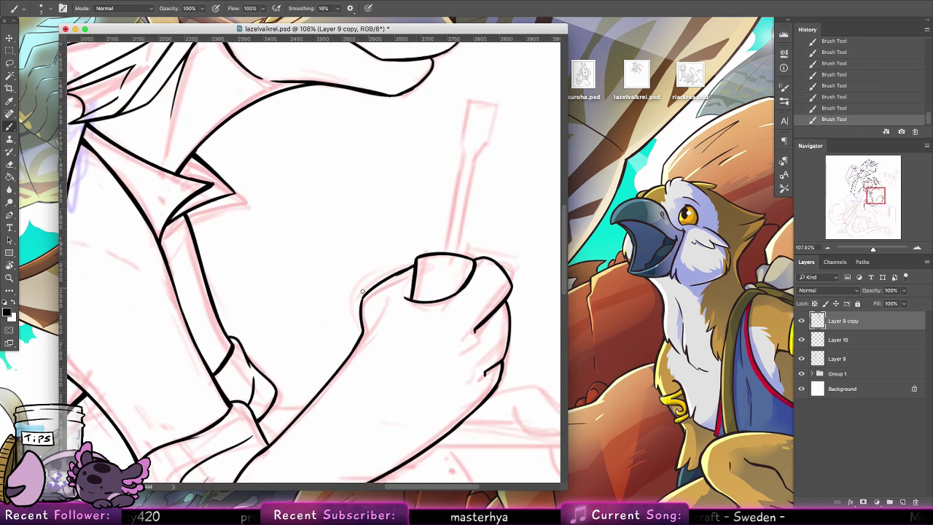
key(ctrl+z)
key(ctrl+z)
key(ctrl+z)
key(ctrl+z)
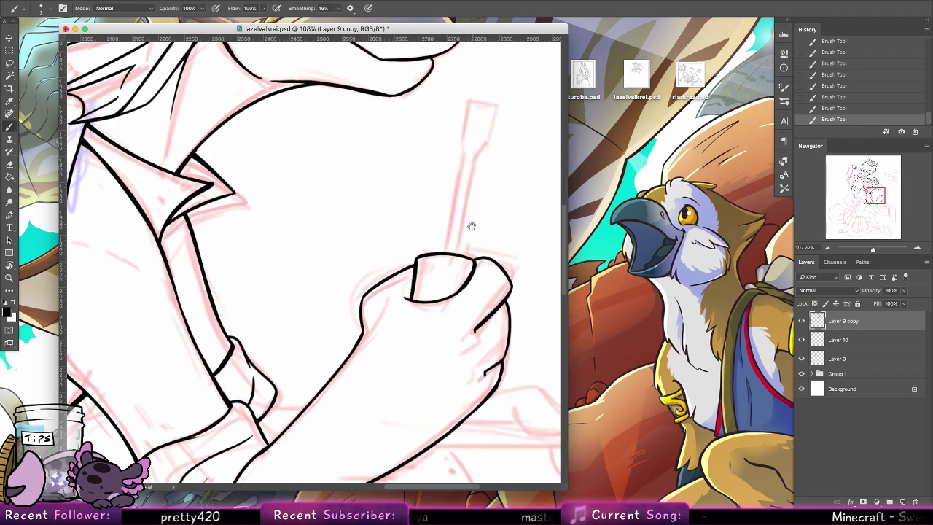
Ink the far forearm's edge as a short line running from the far cuff to the near forearm.
drag(471, 226, 520, 120)
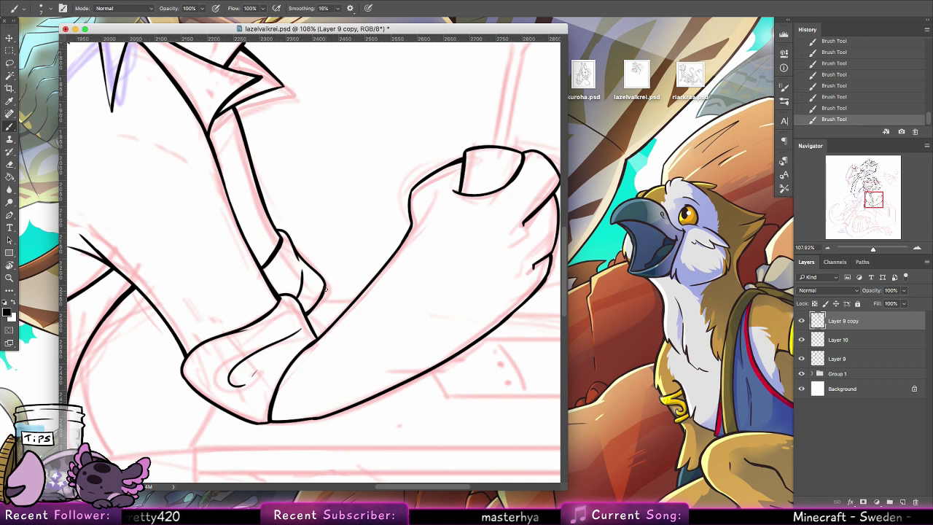
mouse_move(325, 290)
mouse_down()
mouse_move(364, 293)
mouse_move(354, 292)
mouse_up()
key(alt+super+z)
key(alt+super+z)
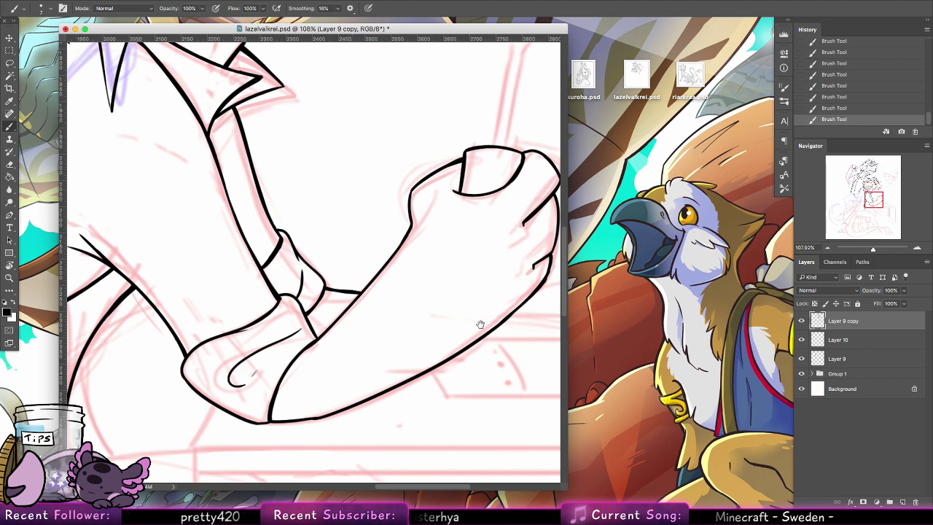
drag(481, 324, 462, 252)
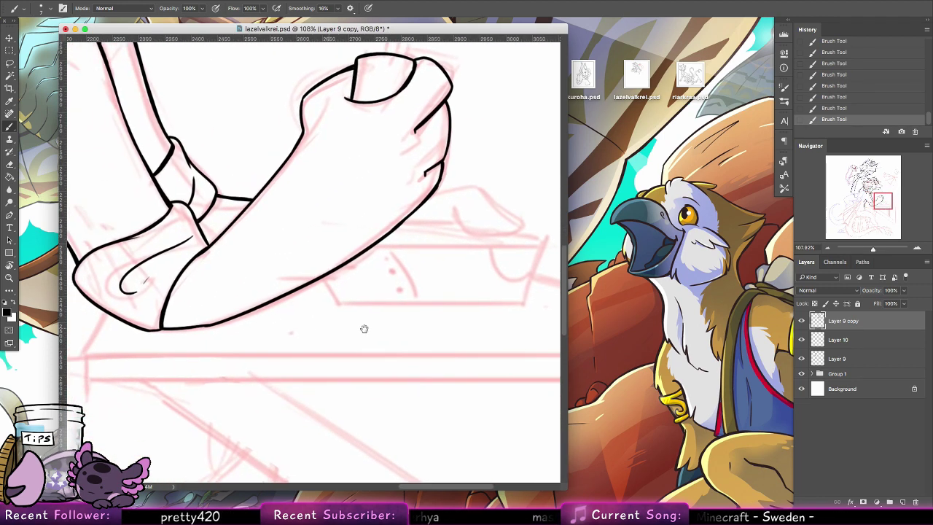
drag(363, 329, 443, 353)
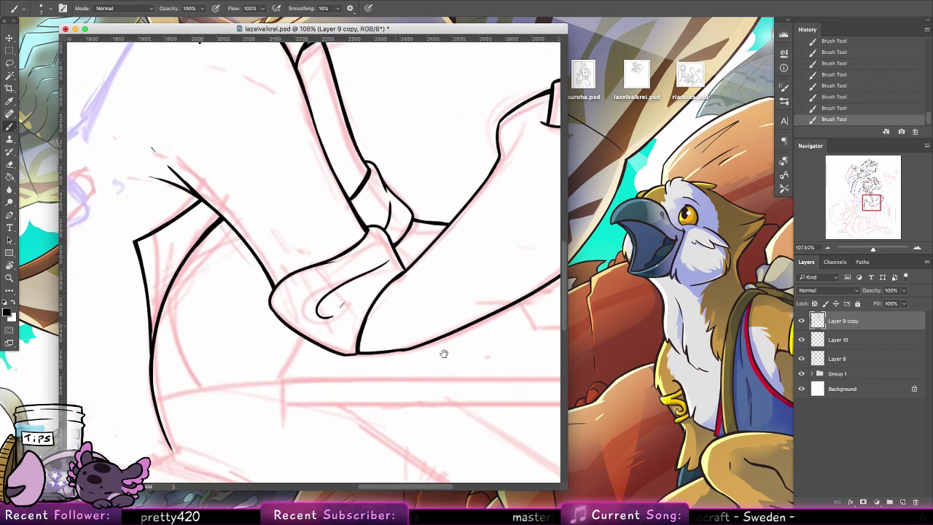
mouse_move(237, 238)
mouse_down()
mouse_move(410, 277)
mouse_move(416, 224)
mouse_up()
drag(377, 375, 377, 261)
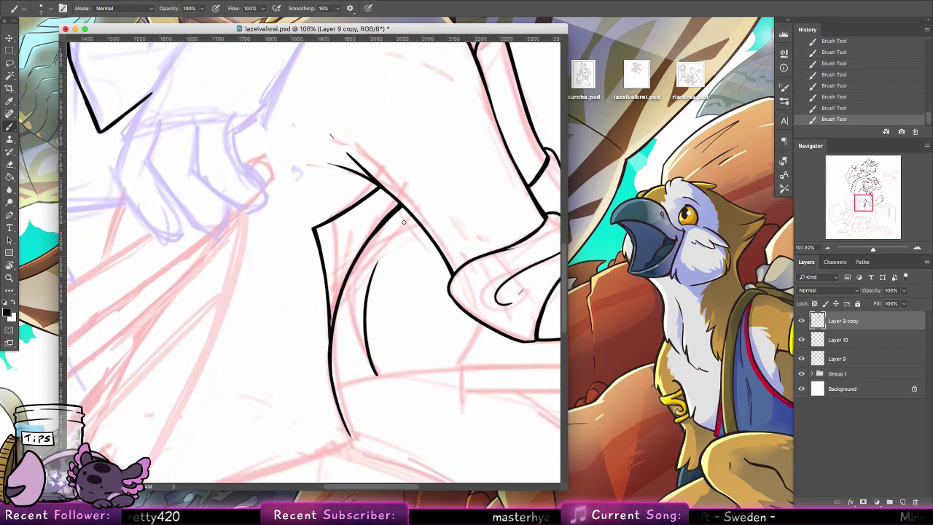
key(ctrl+z)
mouse_move(380, 375)
mouse_down()
mouse_move(357, 271)
mouse_move(402, 246)
mouse_up()
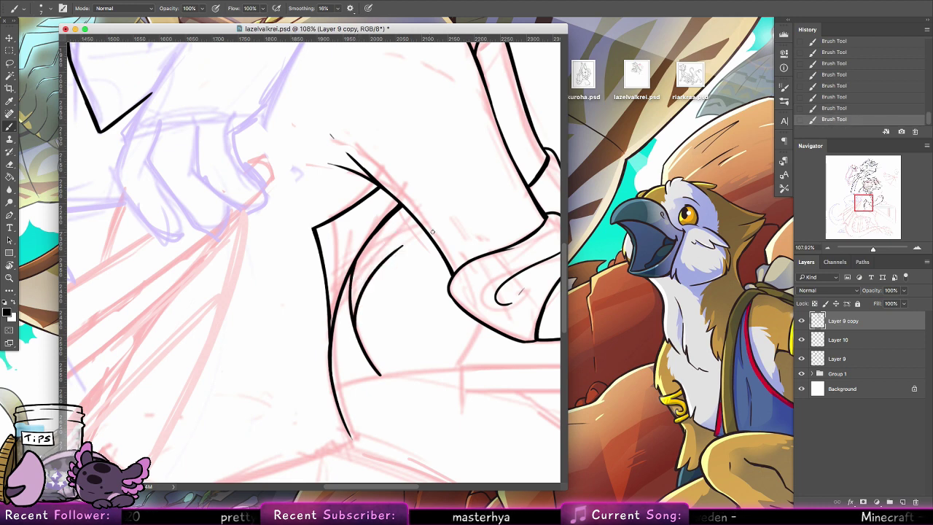
key(ctrl+z)
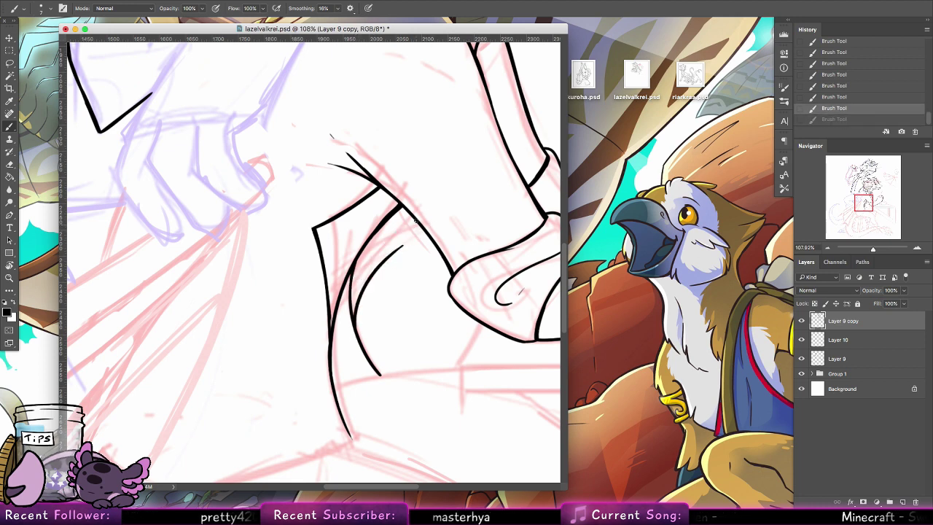
key(ctrl+z)
key(ctrl+z)
key(ctrl+z)
key(ctrl+alt+z)
key(ctrl+alt+z)
key(ctrl+alt+z)
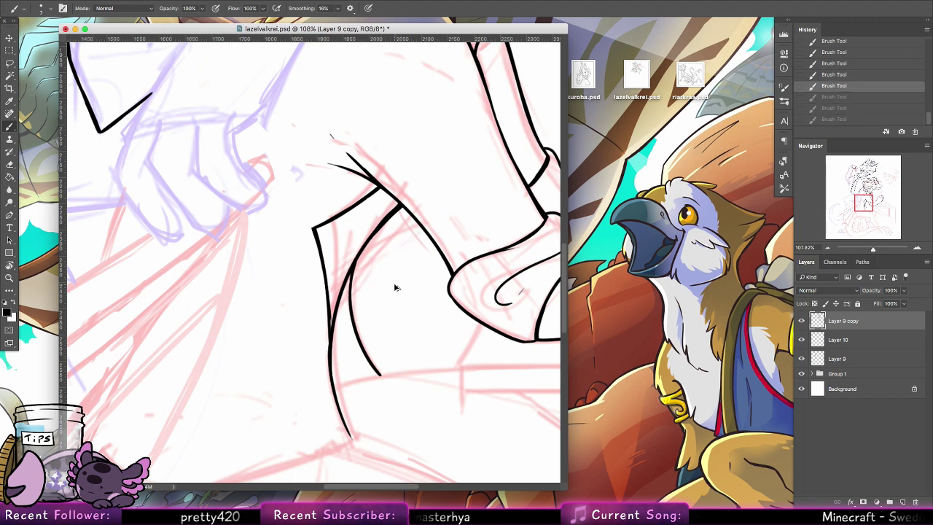
key(ctrl+alt+z)
drag(486, 232, 452, 225)
key(super+alt+z)
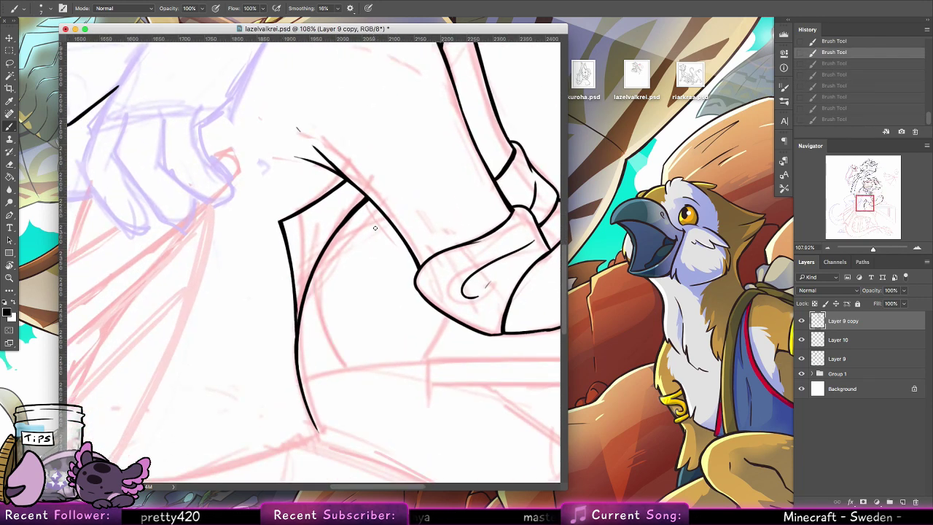
Ink a second curved line from the near arm's underside down to the narrow point of the seated dragon's vest edge.
drag(385, 215, 352, 260)
drag(333, 312, 364, 246)
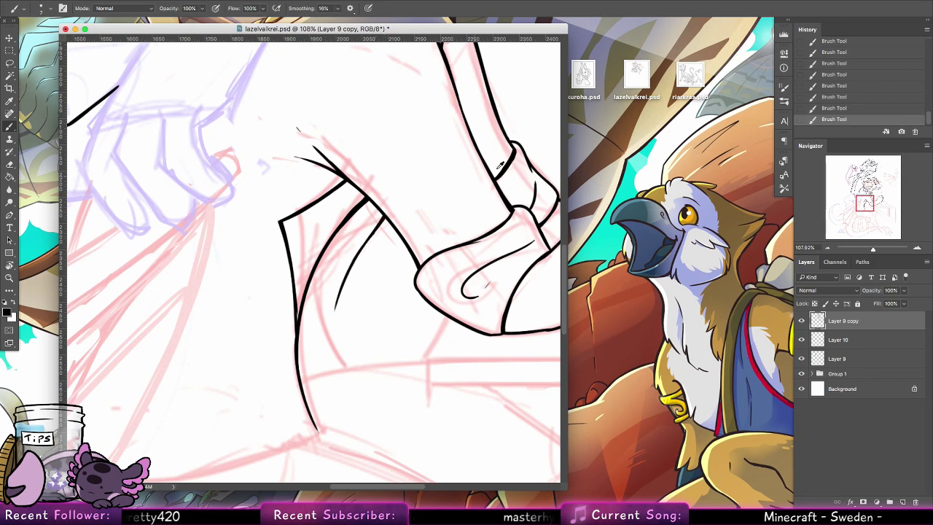
key(super+alt+z)
click(305, 388)
key(super+alt+z)
drag(303, 392, 337, 285)
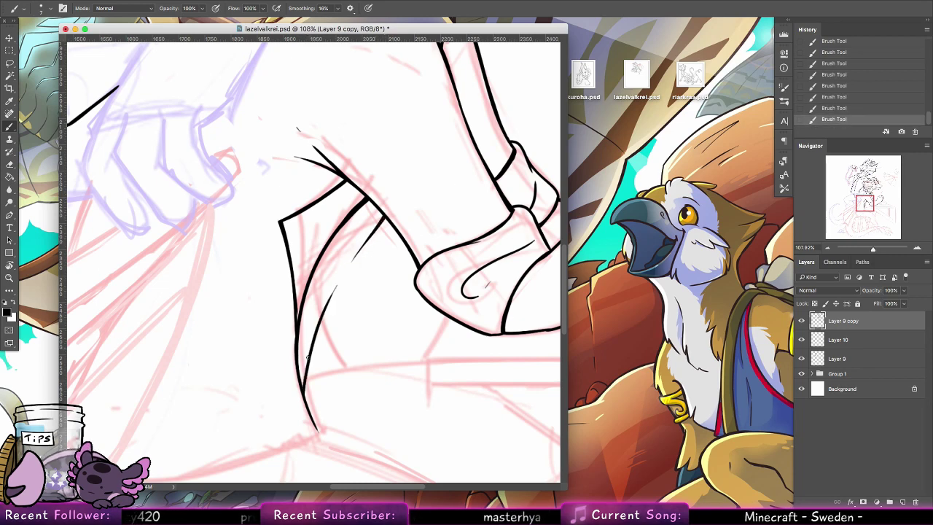
key(super+alt+z)
mouse_move(298, 372)
mouse_down()
mouse_move(331, 288)
mouse_move(381, 217)
mouse_move(331, 285)
mouse_up()
key(super+alt+z)
mouse_move(382, 215)
mouse_down()
mouse_move(315, 309)
mouse_move(300, 368)
mouse_up()
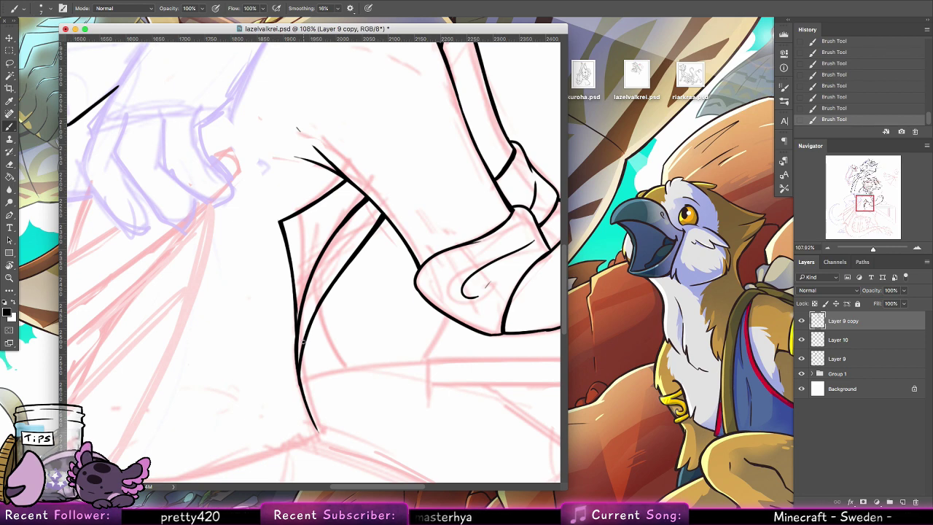
Ink the vest's bottom hem as a shallow curve running back from the lower end of its front edge.
mouse_move(379, 414)
mouse_down()
mouse_move(402, 254)
mouse_move(469, 175)
mouse_up()
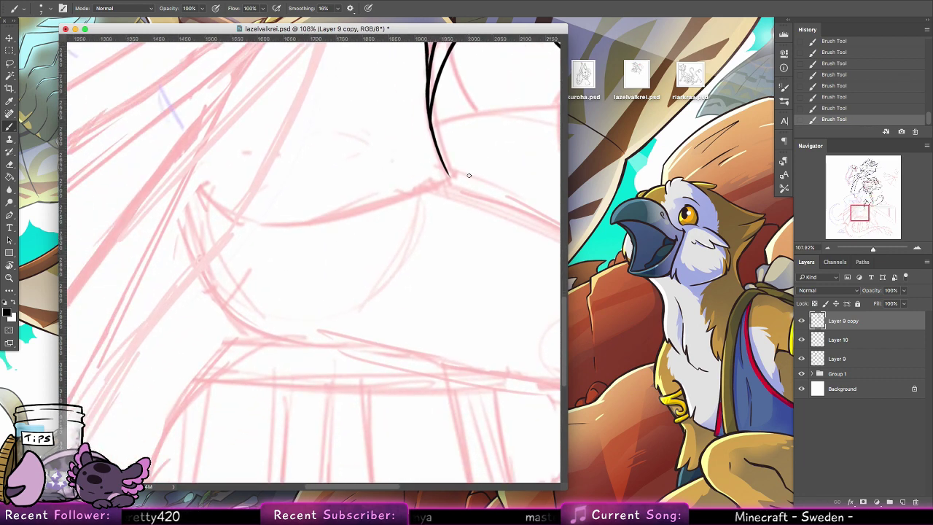
drag(226, 216, 445, 188)
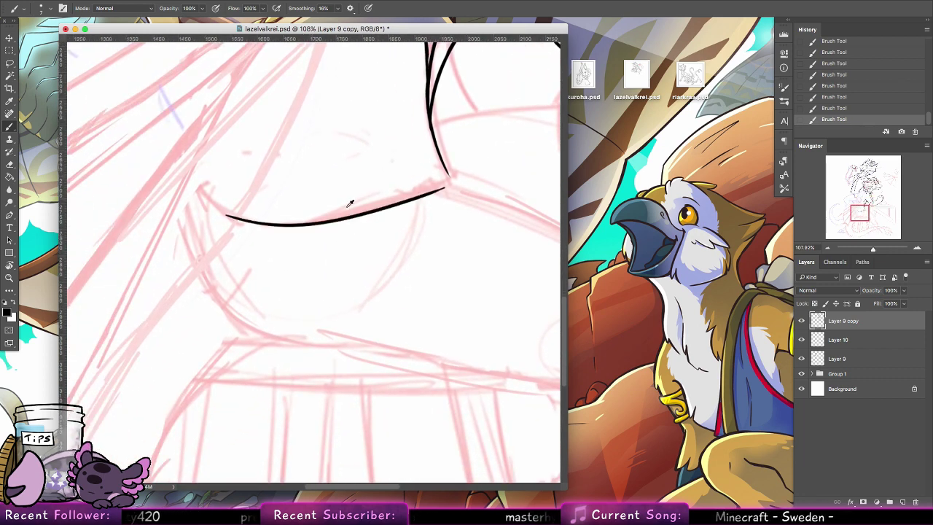
key(ctrl+z)
mouse_move(236, 218)
mouse_down()
mouse_move(452, 173)
mouse_move(418, 186)
mouse_up()
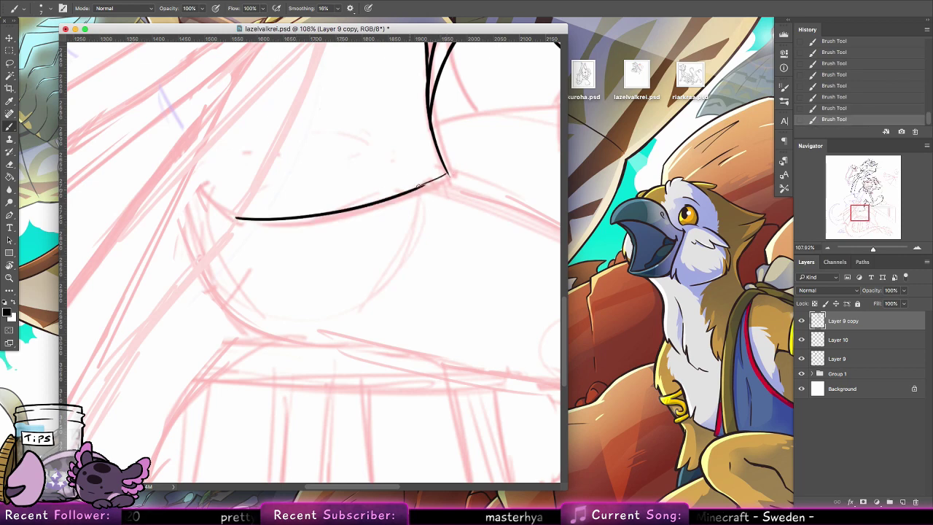
key(ctrl+z)
drag(260, 214, 446, 175)
drag(241, 211, 311, 209)
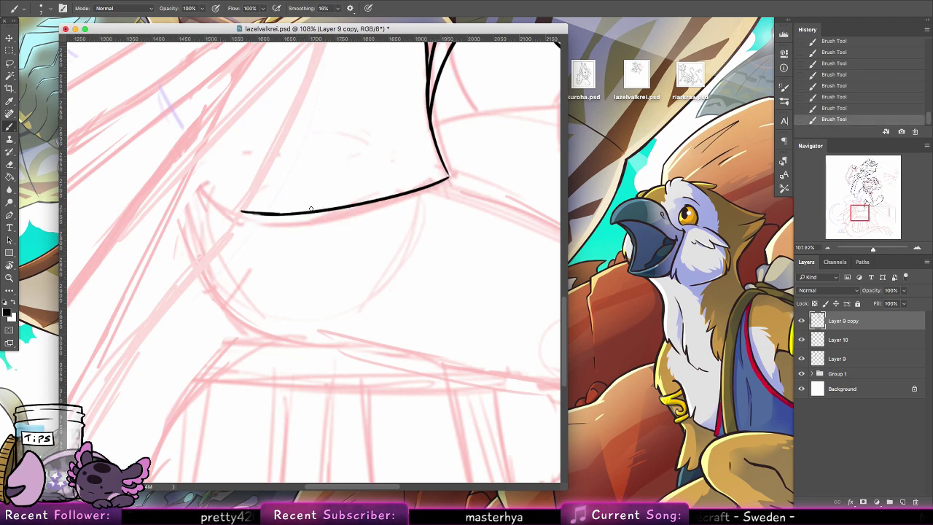
key(super+z)
drag(245, 214, 312, 210)
drag(245, 214, 290, 214)
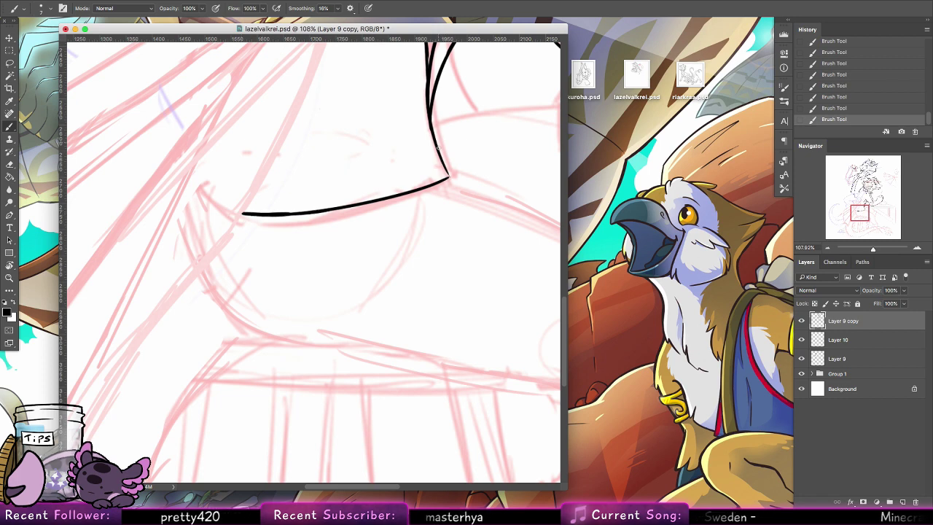
Thicken the lower end of the vest's front edge where it meets the hem corner.
key(super+z)
key(super+z)
drag(449, 176, 435, 146)
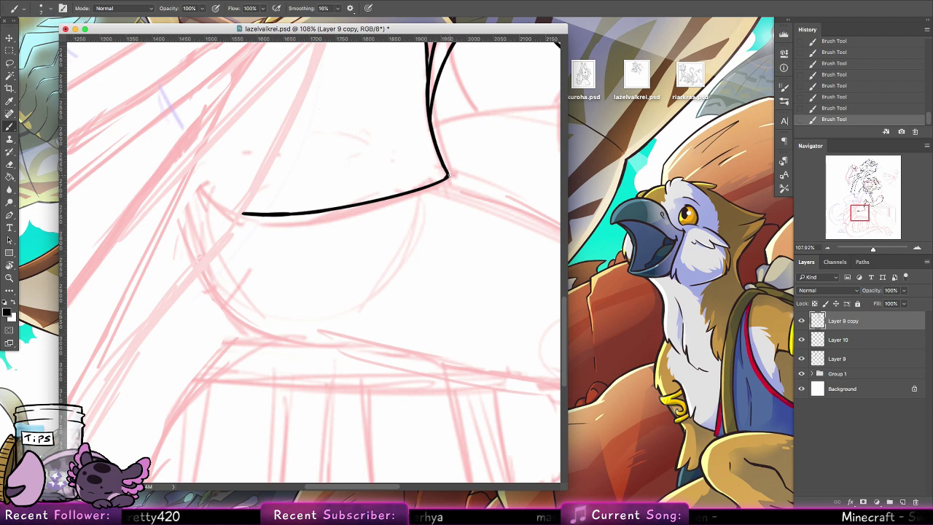
key(alt+super+z)
key(alt+super+z)
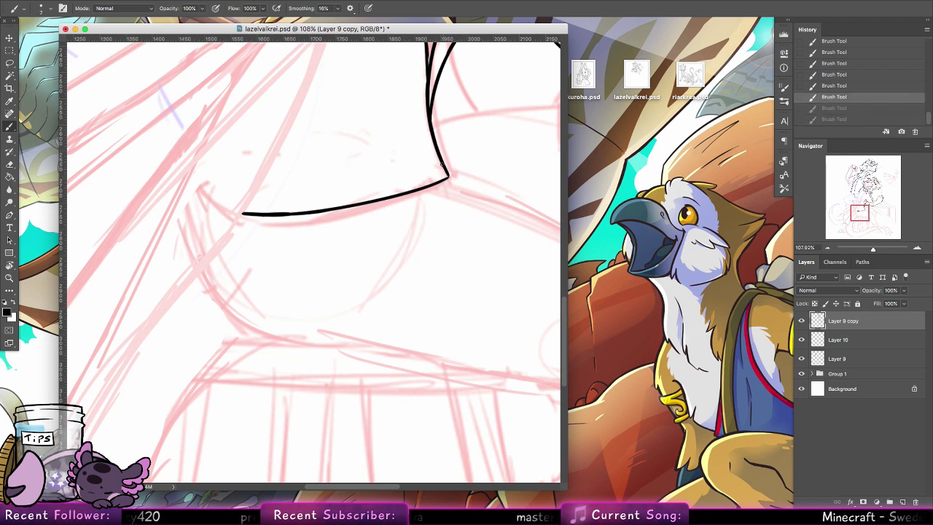
key(shift+super+z)
key(shift+super+z)
key(alt+super+z)
key(ctrl+shift+z)
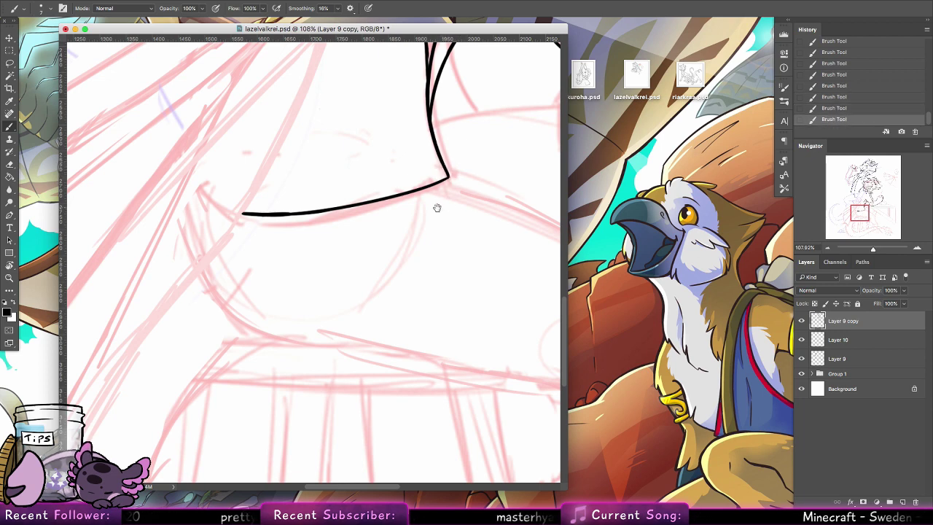
Ink the vest's back edge in a long curve from below the standing dragon's hand to the hem's rear corner.
mouse_move(435, 209)
mouse_down()
mouse_move(443, 292)
mouse_move(463, 333)
mouse_up()
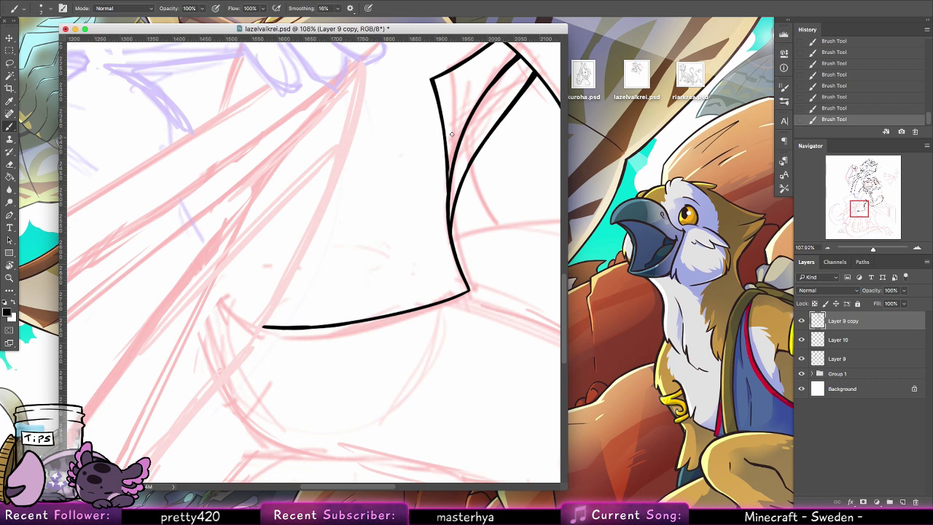
drag(423, 202, 405, 279)
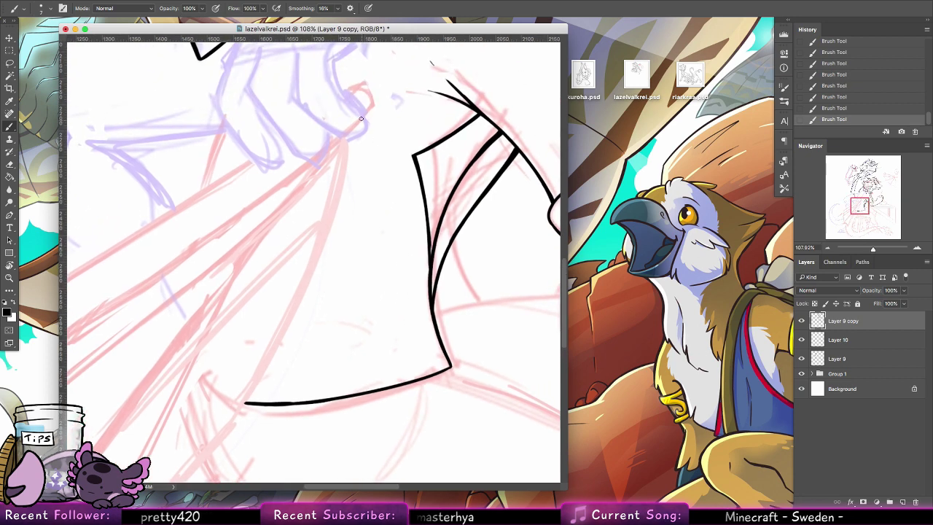
mouse_move(341, 175)
mouse_down()
mouse_move(349, 134)
mouse_move(246, 386)
mouse_move(342, 166)
mouse_up()
key(ctrl+z)
key(super+z)
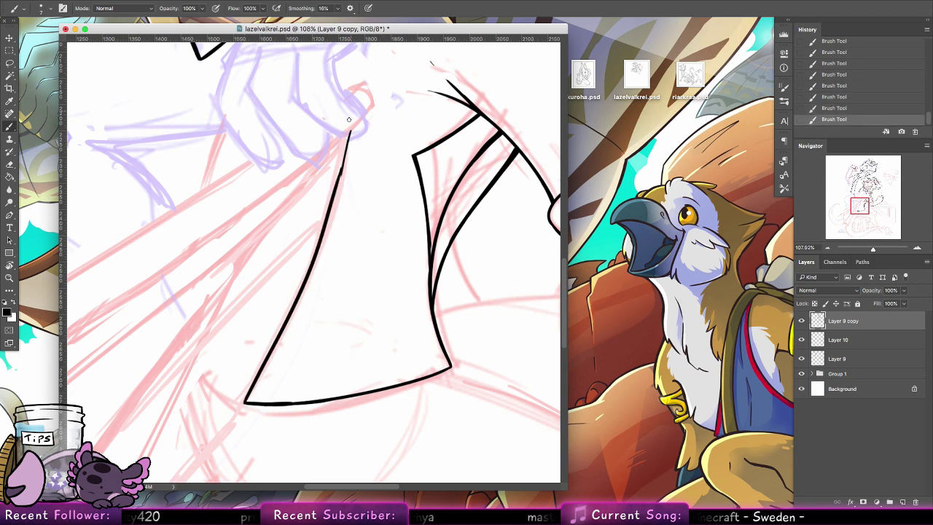
key(super+z)
drag(349, 134, 245, 400)
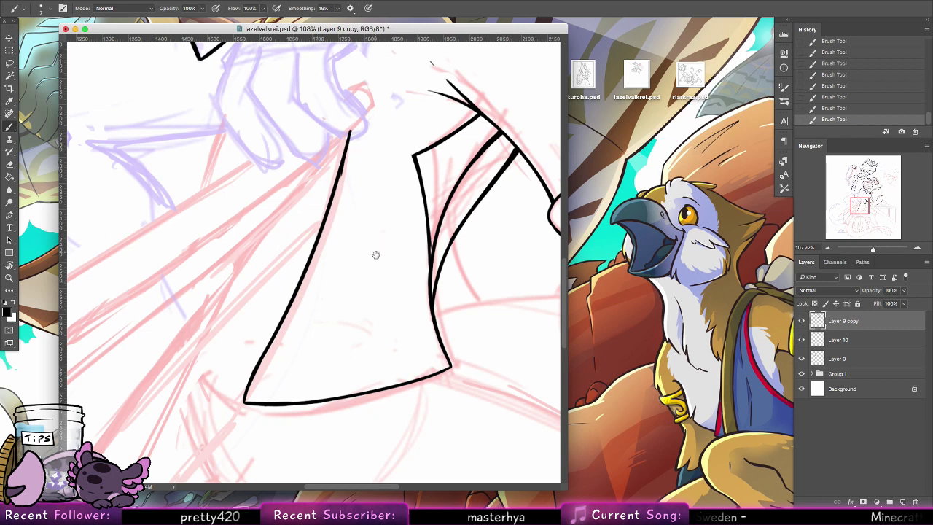
Smooth and thicken the upper part of the vest's back edge with a short stroke just below the hand.
drag(373, 247, 384, 322)
drag(352, 248, 338, 298)
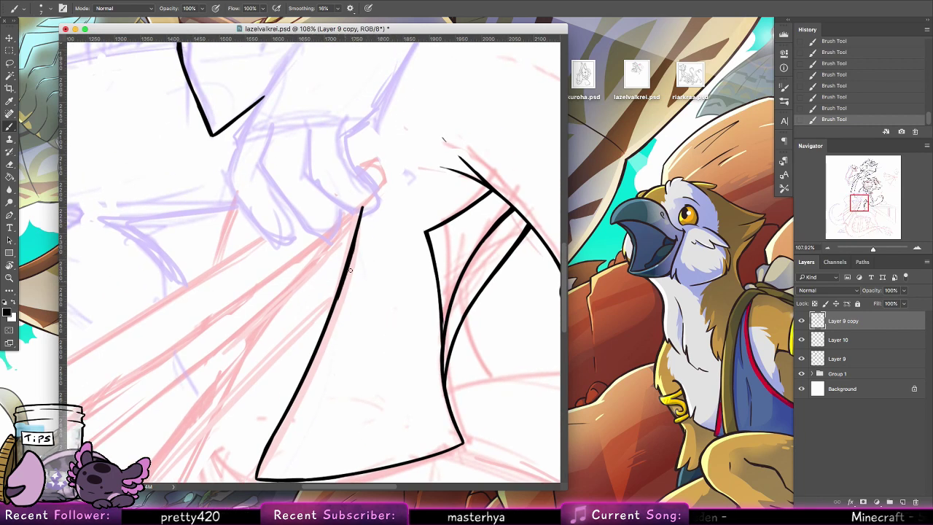
key(super+z)
drag(355, 248, 346, 277)
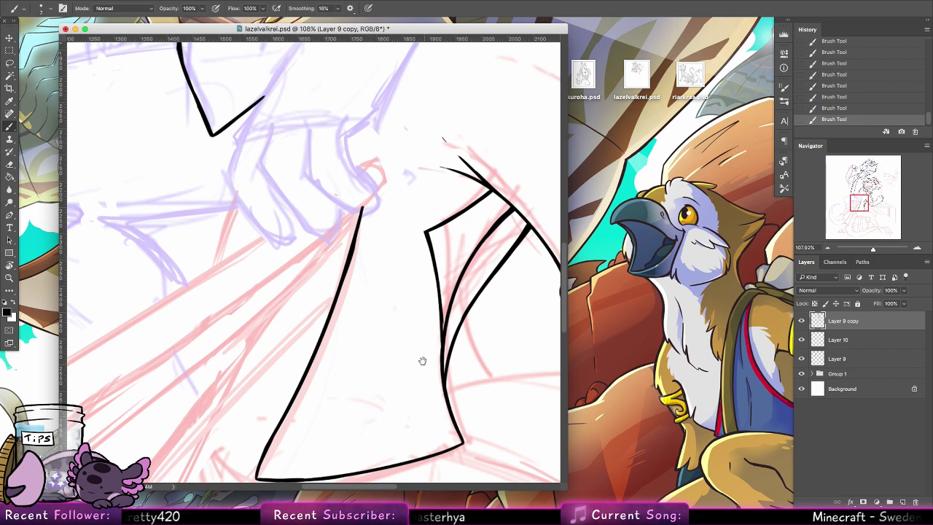
Review the whole drawing, and on the desktop preview the line art from riarkraa.psd through to kuroha.psd.
drag(423, 360, 369, 265)
drag(383, 356, 284, 431)
key(z)
drag(514, 296, 480, 296)
alt+click(481, 296)
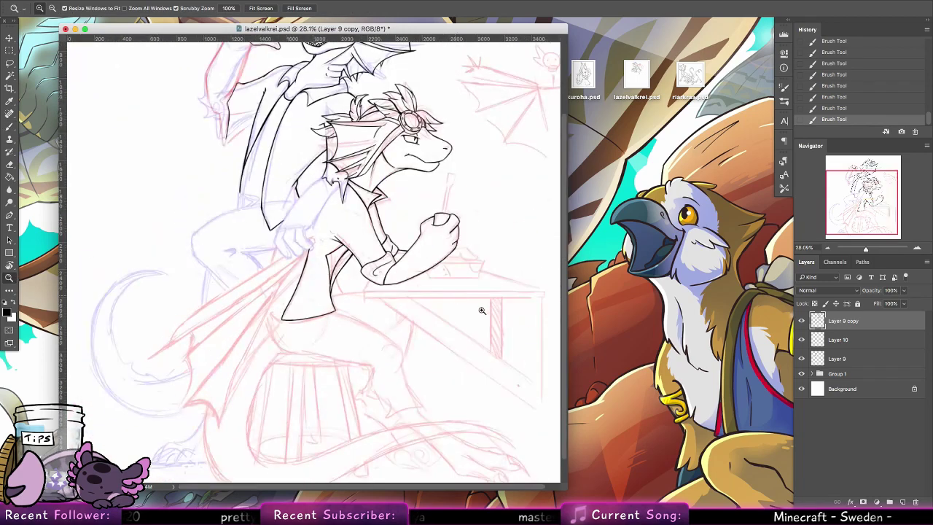
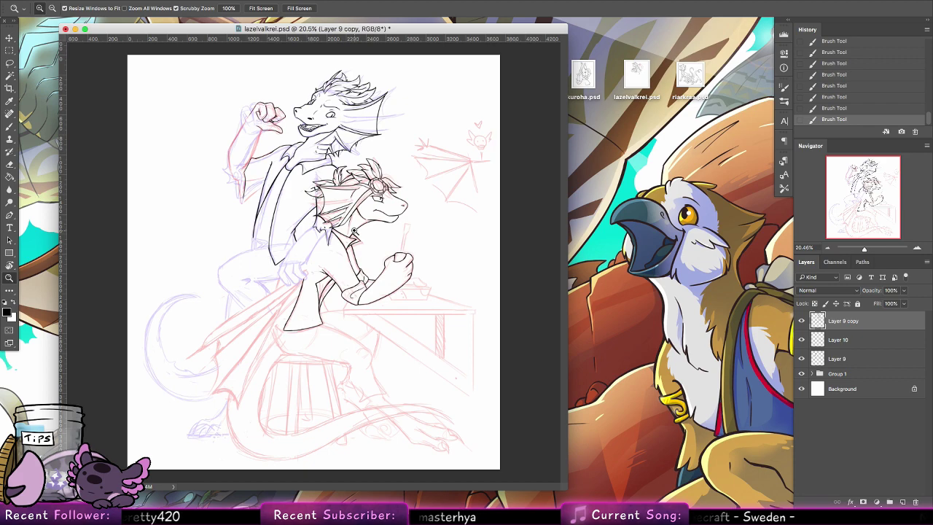
click(688, 77)
key(space)
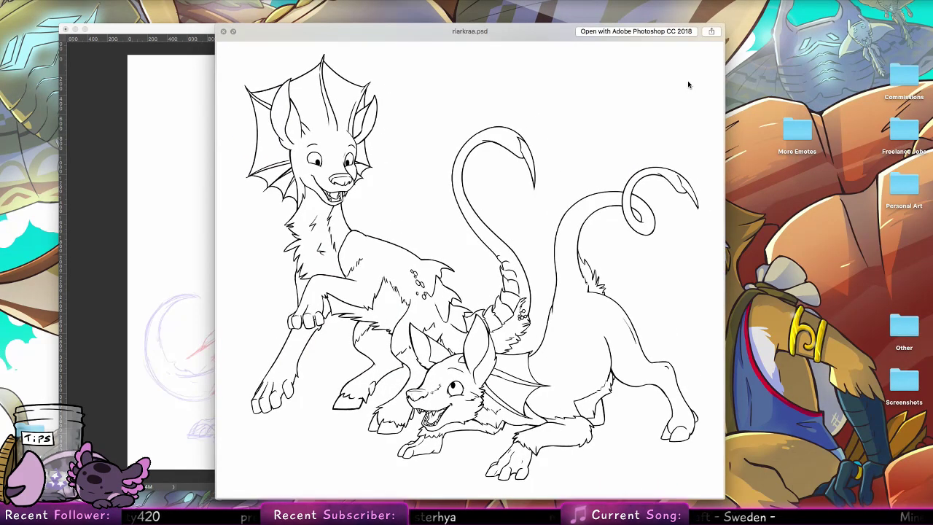
key(Down)
key(Down)
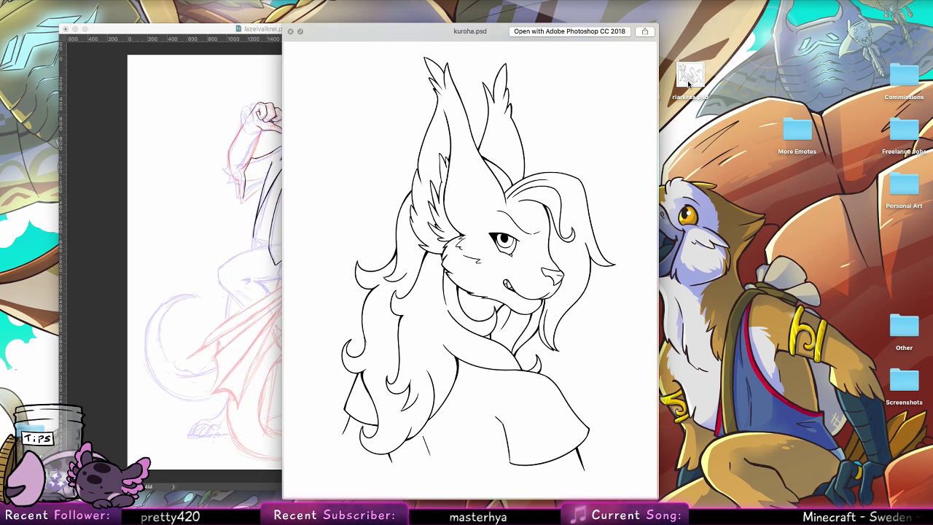
key(space)
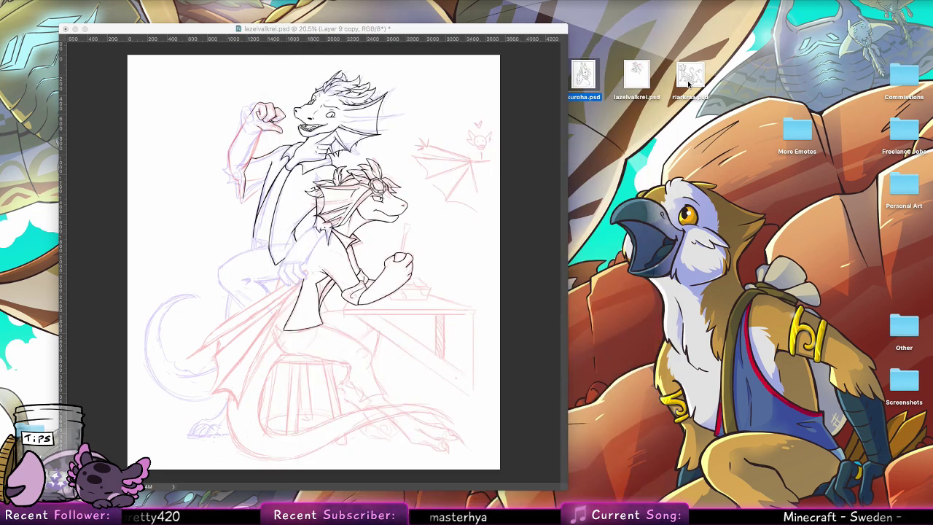
Switch to Photoshop and ink the rear edge of the standing dragon's lowered hand, from the vest's lower point to the first knuckle.
key(super+Tab)
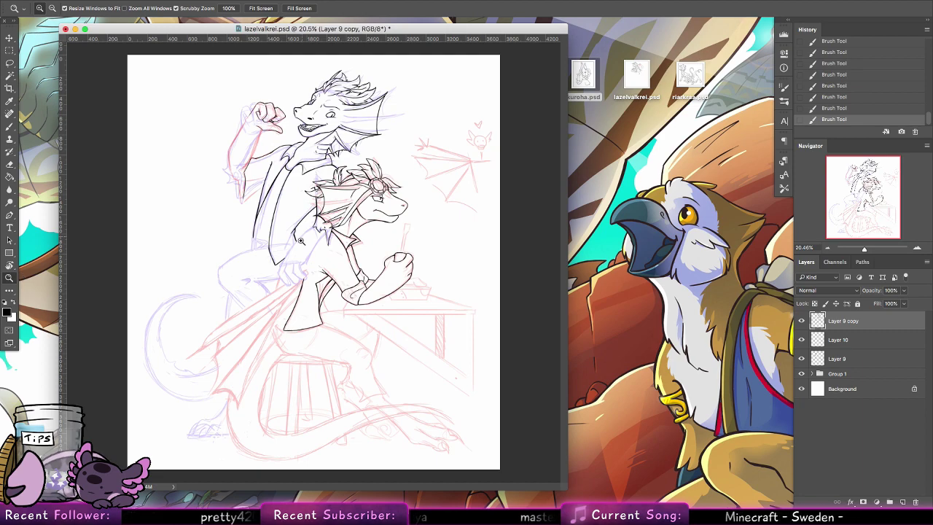
drag(302, 240, 386, 240)
click(9, 124)
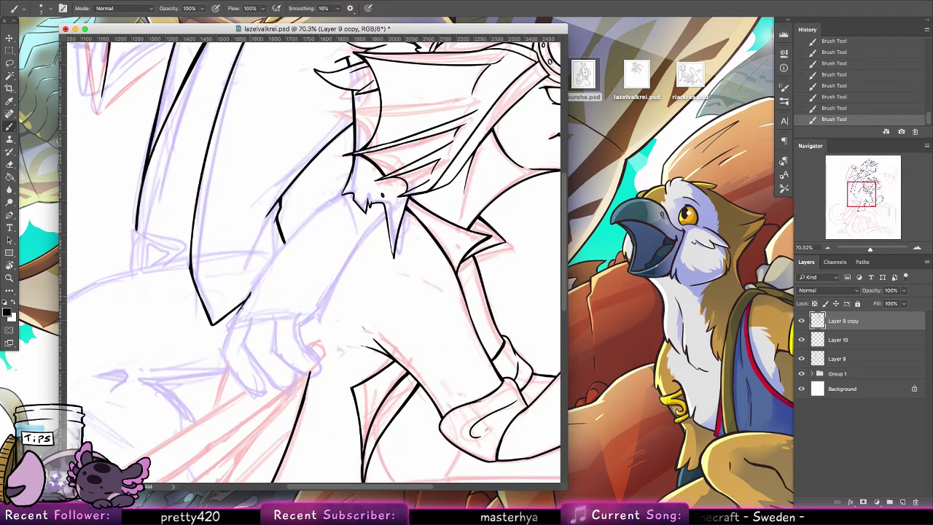
drag(248, 292, 232, 314)
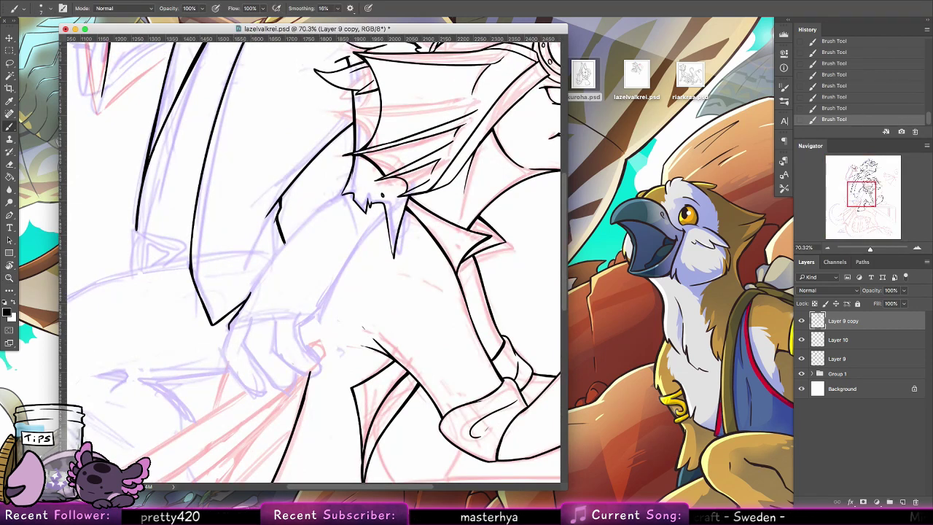
key(super+z)
key(super+z)
key(super+z)
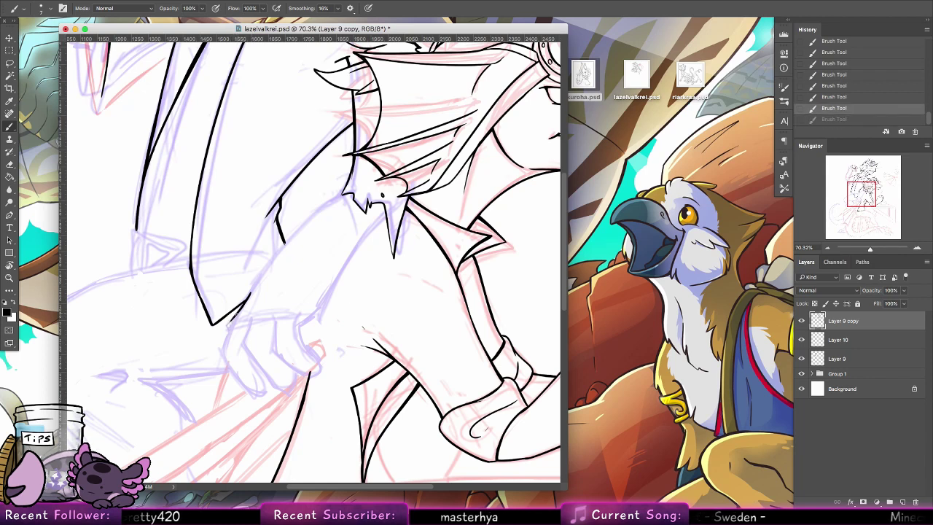
key(super+z)
key(super+z)
key(super+z)
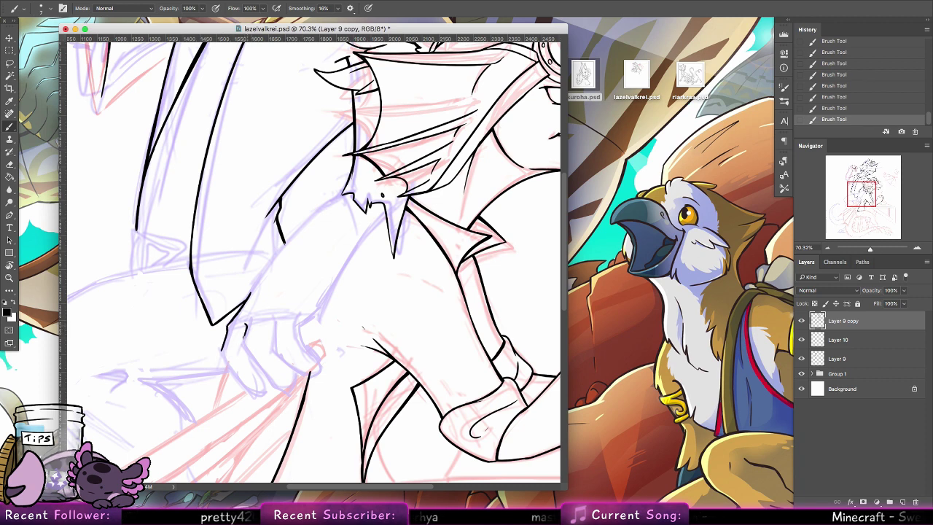
Ink the line dividing the lowered hand's rearmost finger from its middle finger, redoing the stroke until it follows the sketch.
key(super+z)
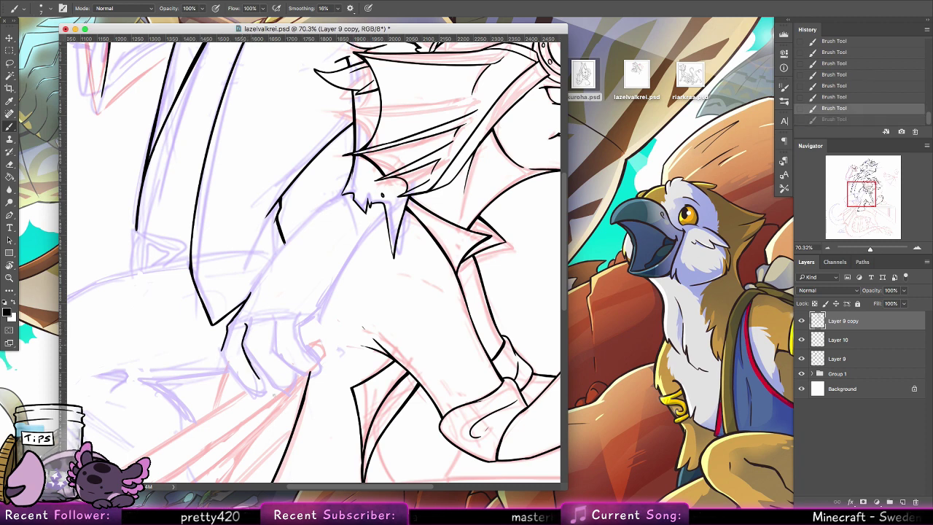
key(super+z)
key(super+z)
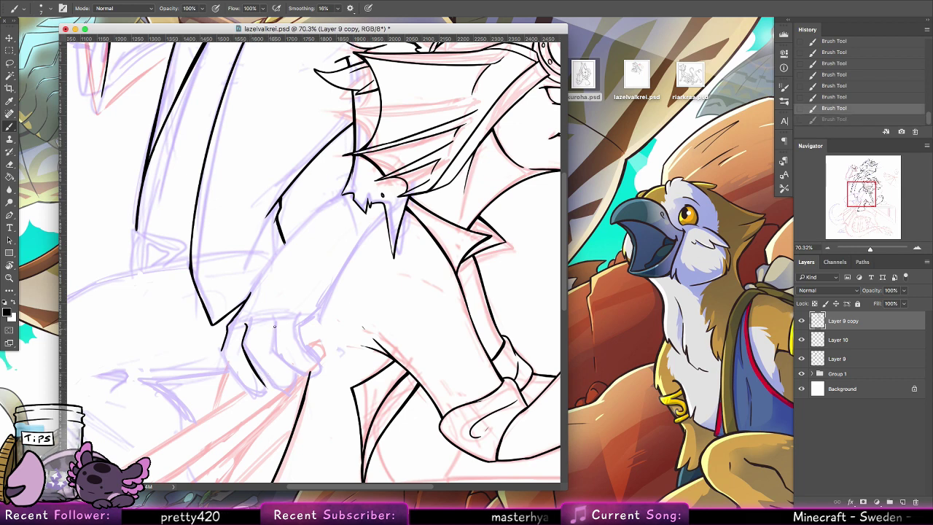
key(super+z)
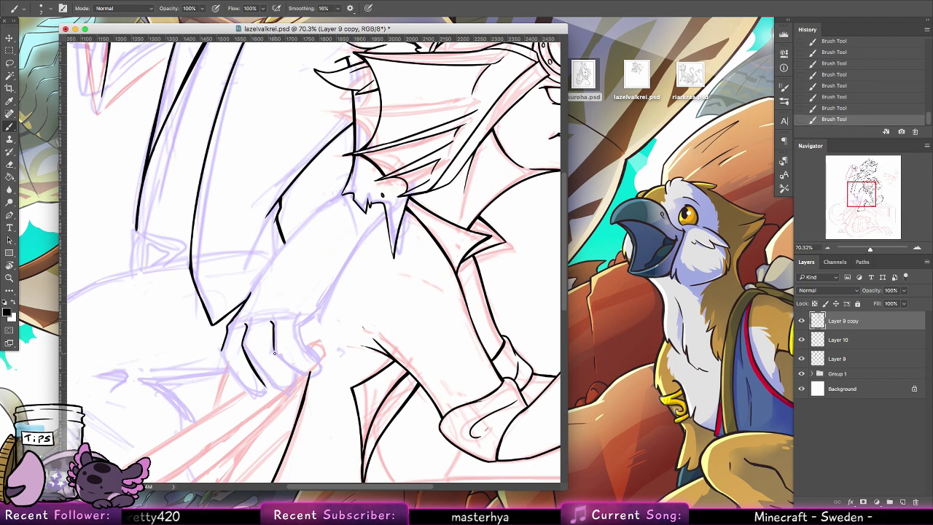
Ink the line between the middle and front fingers and carry it around the front finger's rounded tip.
key(super+z)
key(super+z)
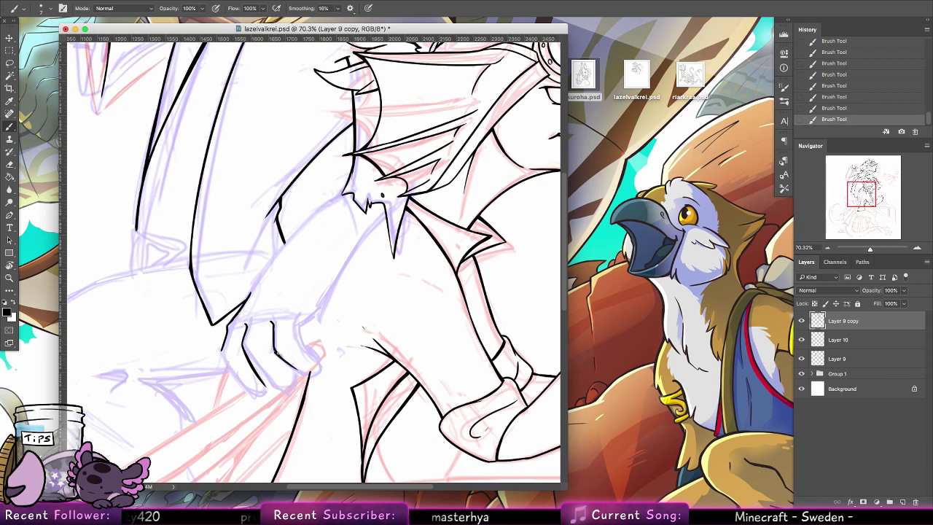
key(super+z)
drag(274, 352, 290, 364)
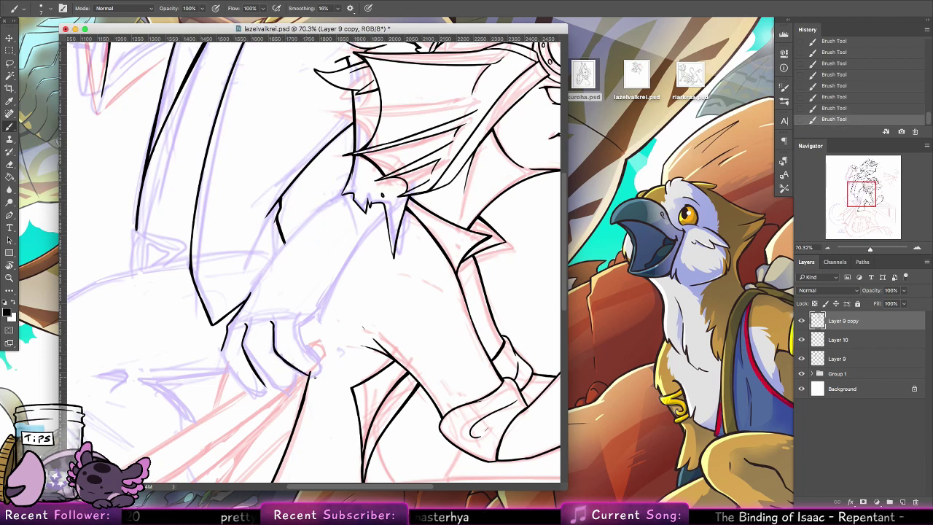
key(super+z)
key(super+z)
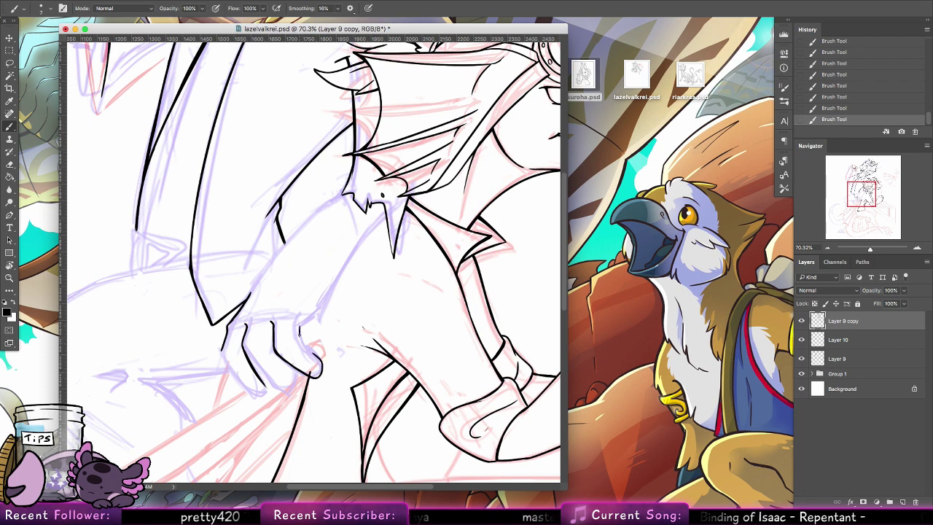
Ink the front finger's inner edge and the forearm's underside, from the wrist up to the spiky elbow tuft.
key(super+z)
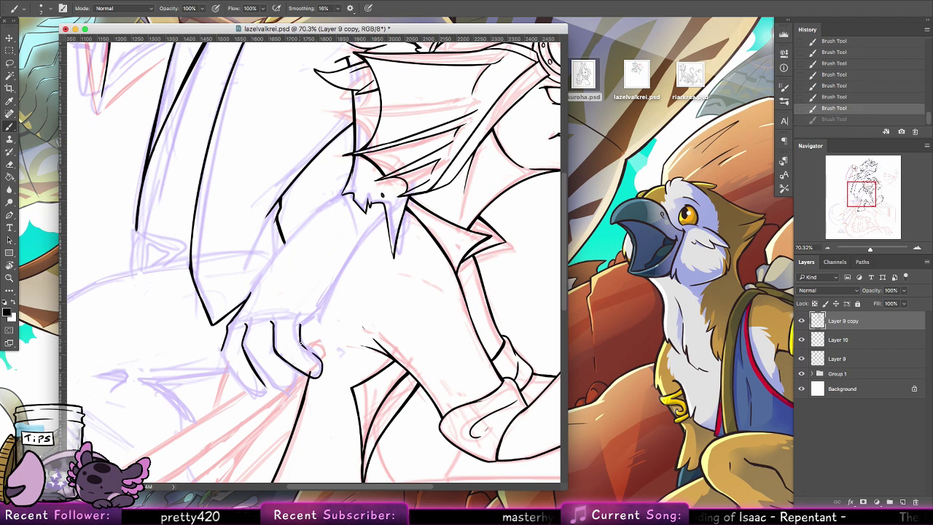
key(super+z)
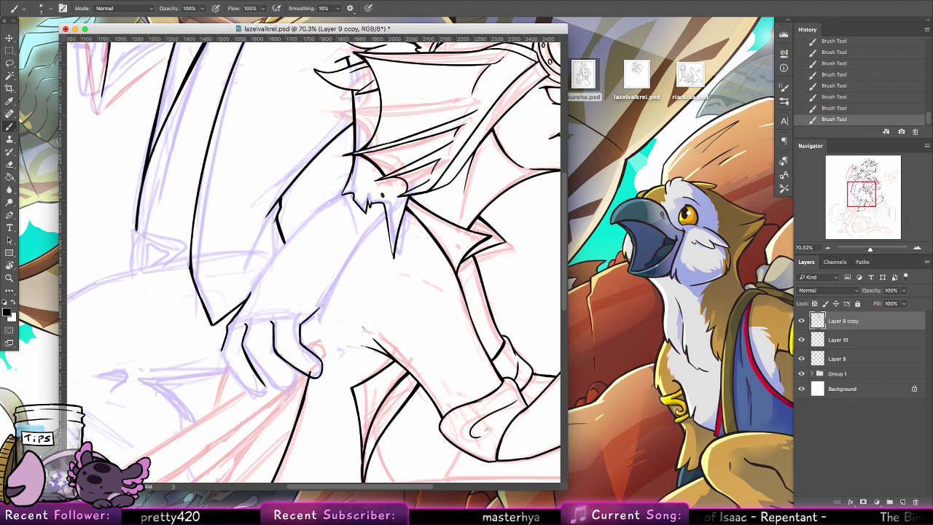
key(super+z)
key(super+z)
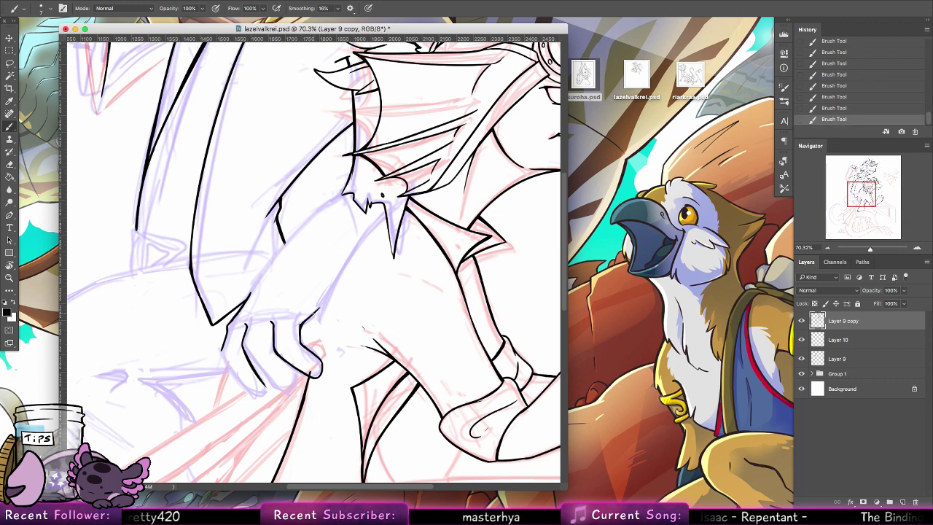
key(super+z)
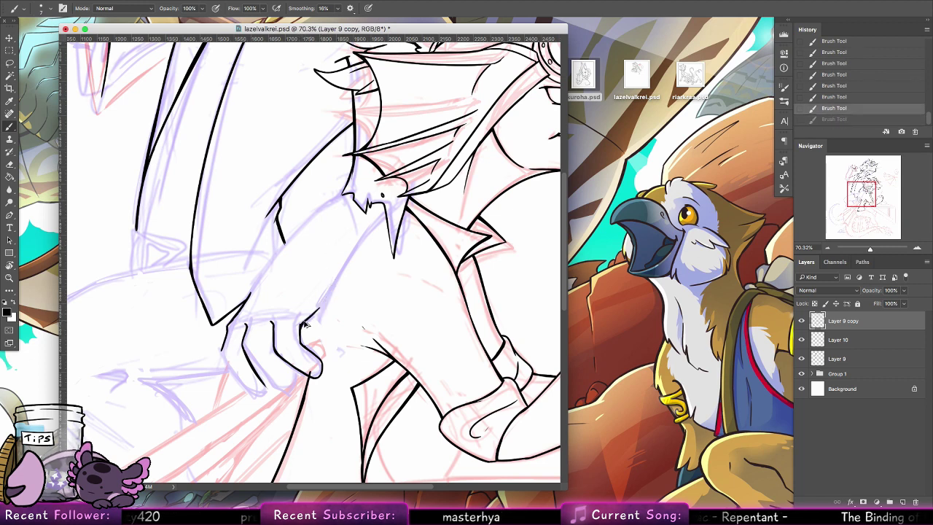
drag(305, 322, 349, 257)
key(super+z)
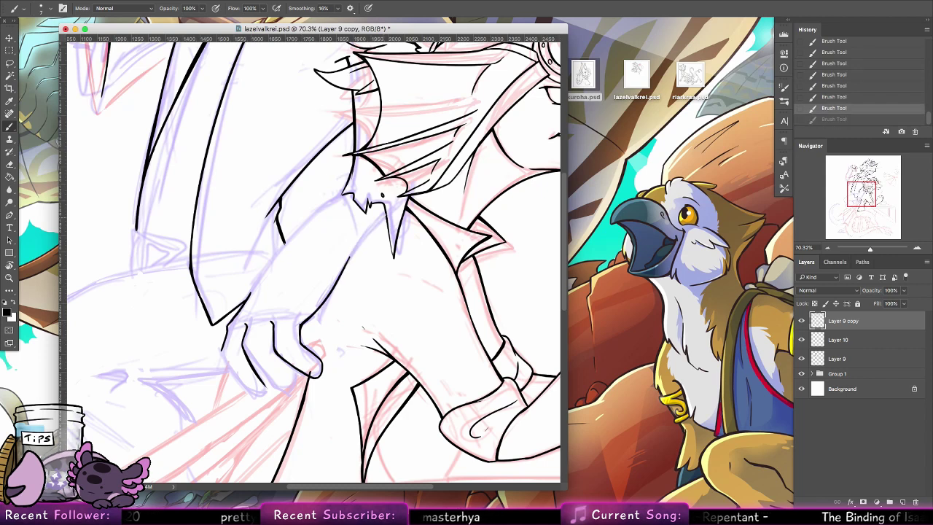
drag(385, 213, 367, 231)
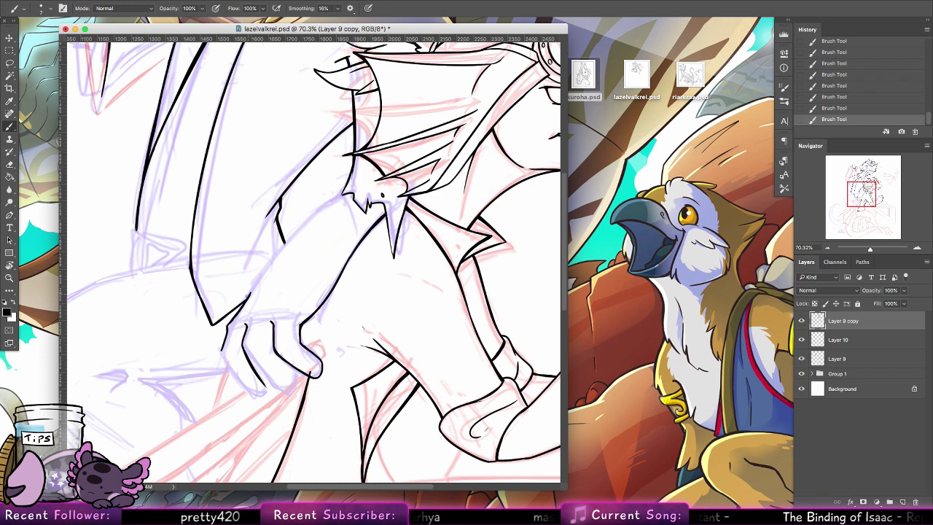
Ink the forearm's upper edge in a long curve from the vest's lower point to the elbow tuft.
drag(249, 295, 321, 213)
key(super+z)
mouse_move(250, 296)
mouse_down()
mouse_move(332, 200)
mouse_move(276, 252)
mouse_move(336, 197)
mouse_up()
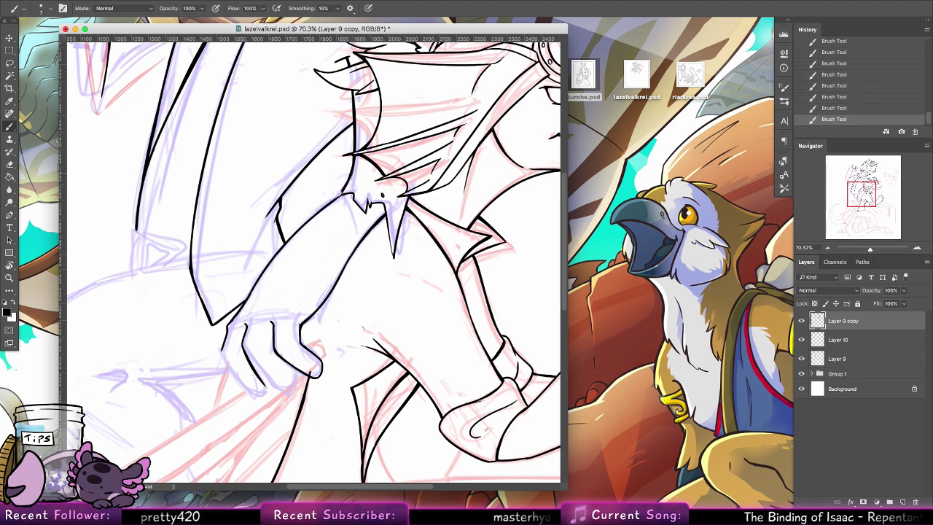
key(super+z)
drag(341, 194, 350, 182)
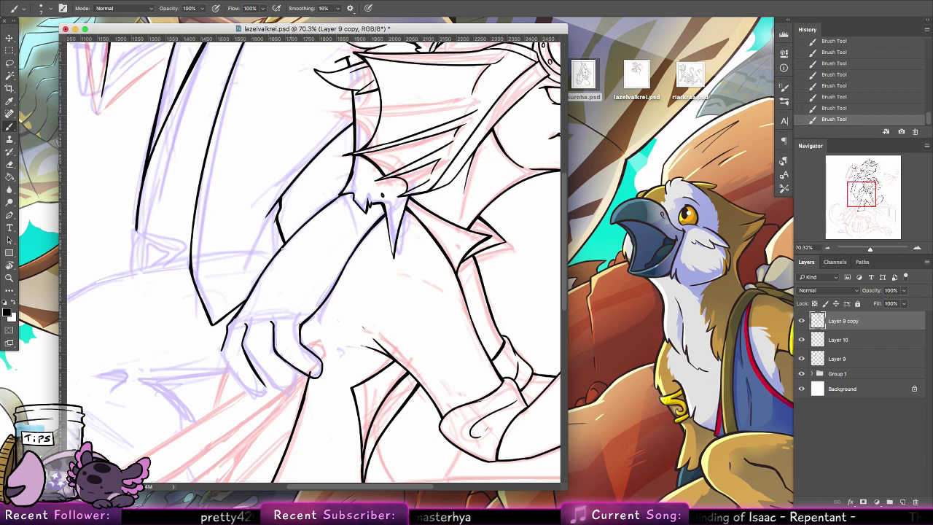
Ink the rearmost finger's outer edge and round off the tip of the middle finger.
key(super+z)
mouse_move(227, 327)
mouse_down()
mouse_move(240, 313)
mouse_move(221, 355)
mouse_up()
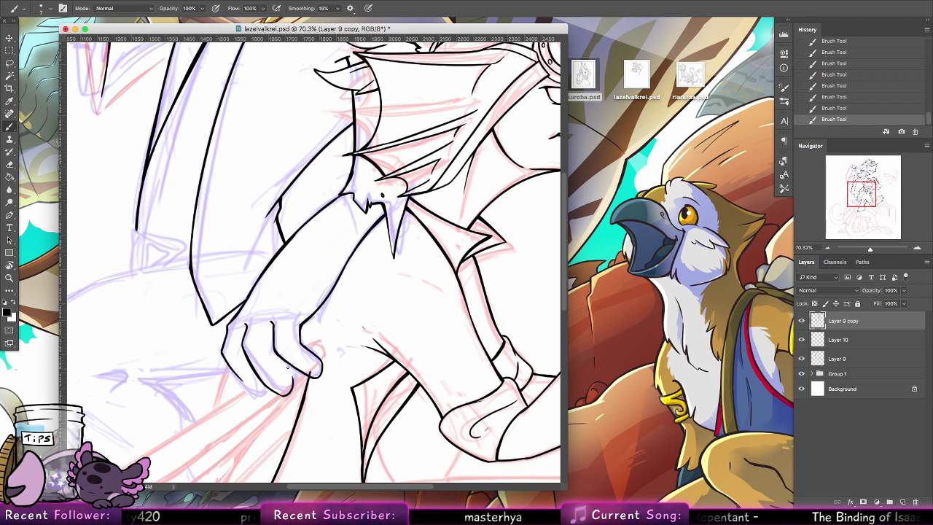
key(super+alt+z)
key(super+alt+z)
drag(283, 394, 292, 378)
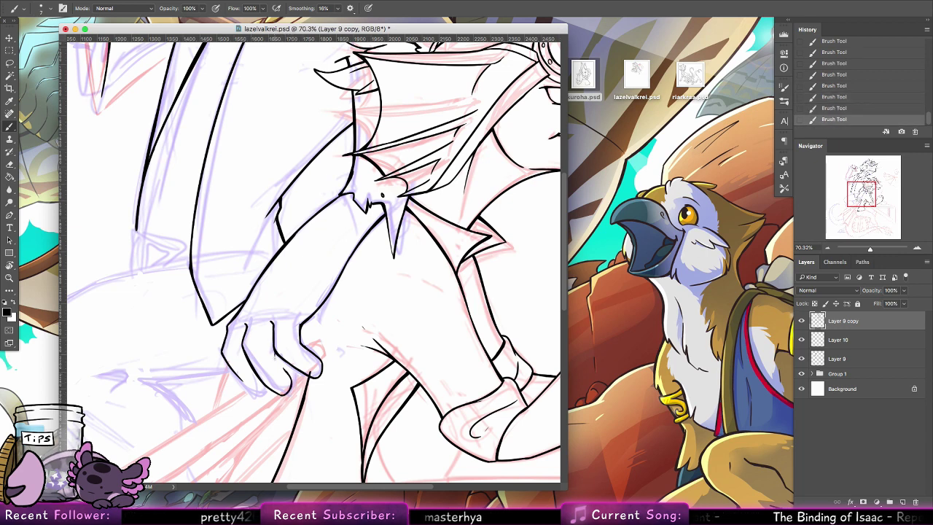
Thicken the line between the middle and front fingers, comparing the strokes by undoing and redoing them.
key(alt+super+z)
key(alt+super+z)
key(shift+super+z)
key(shift+super+z)
key(alt+super+z)
key(alt+super+z)
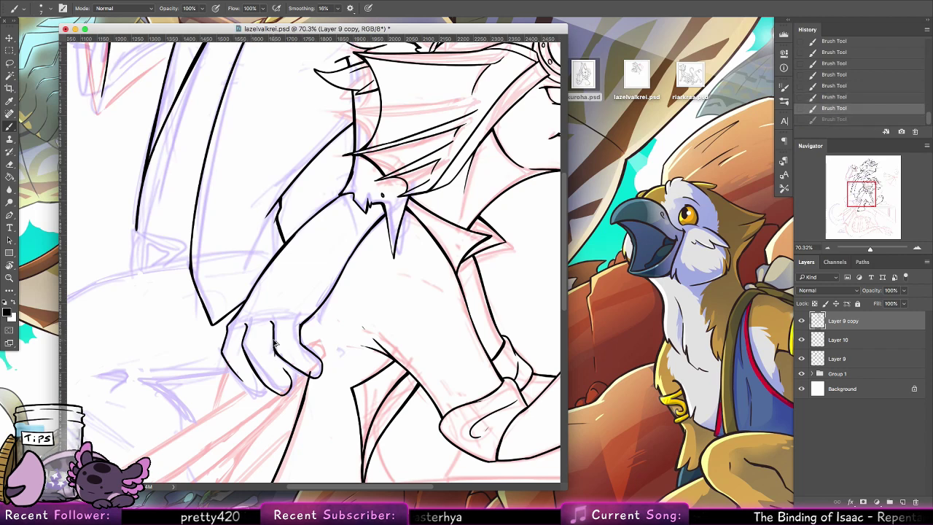
key(shift+super+z)
key(shift+super+z)
key(ctrl+alt+z)
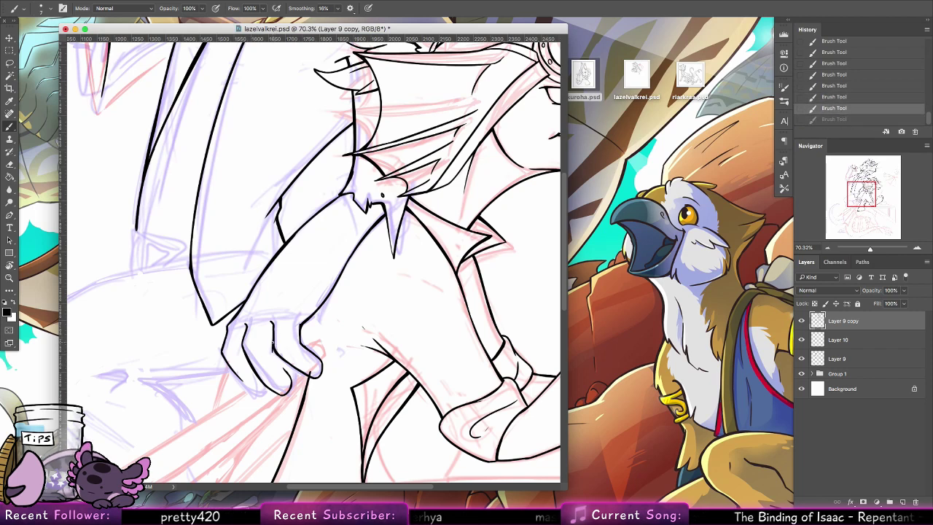
Ink the tip of the rearmost finger and compare its strokes by stepping back and forward through the history.
key(ctrl+shift+z)
key(ctrl+alt+z)
key(ctrl+shift+z)
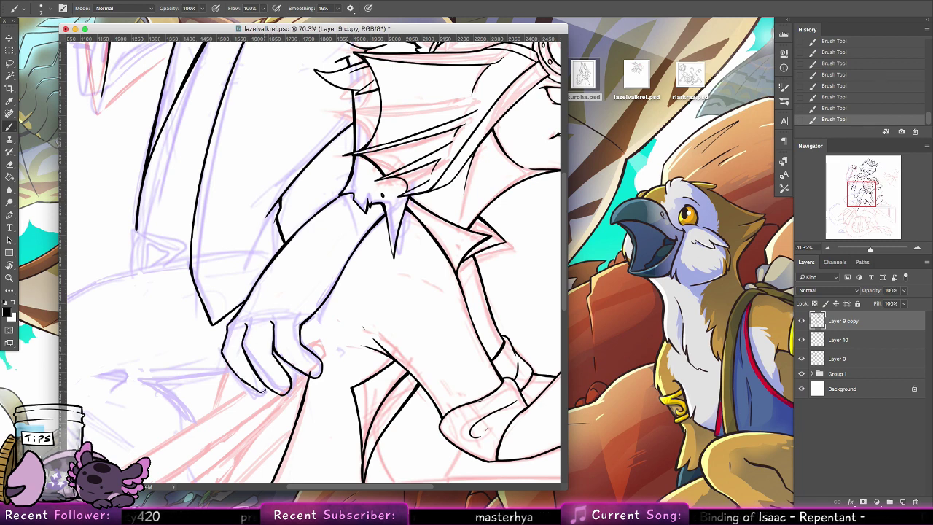
key(super+alt+z)
key(super+alt+z)
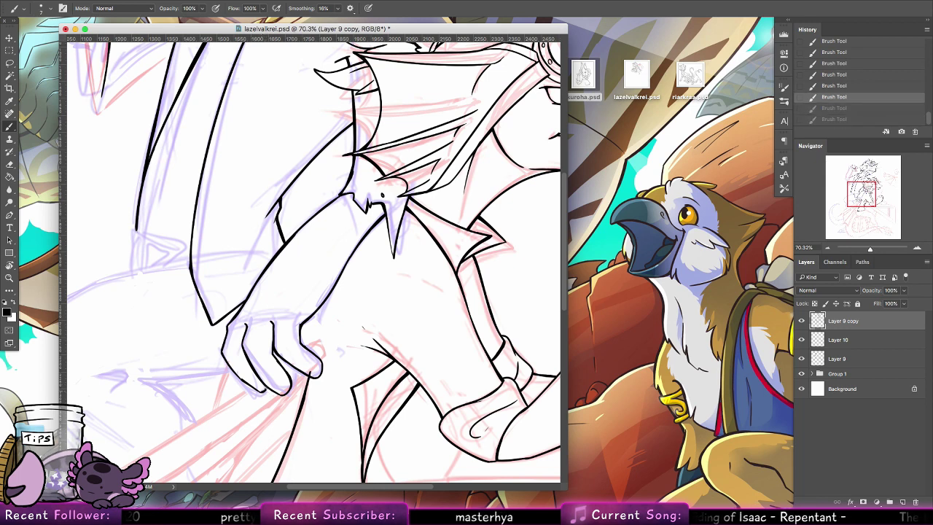
key(super+shift+z)
key(super+shift+z)
key(super+alt+z)
key(super+shift+z)
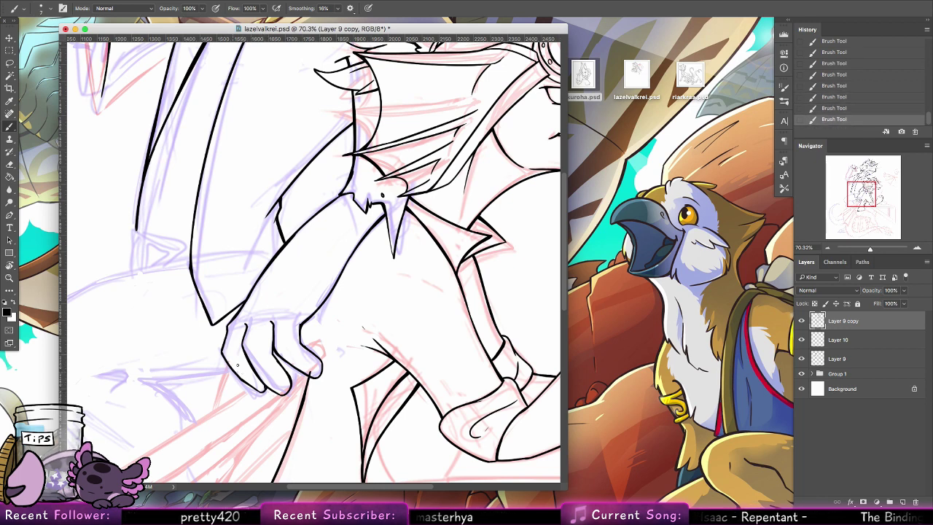
Erase a bit of the line at the front finger's tip to clean up its contour.
click(10, 164)
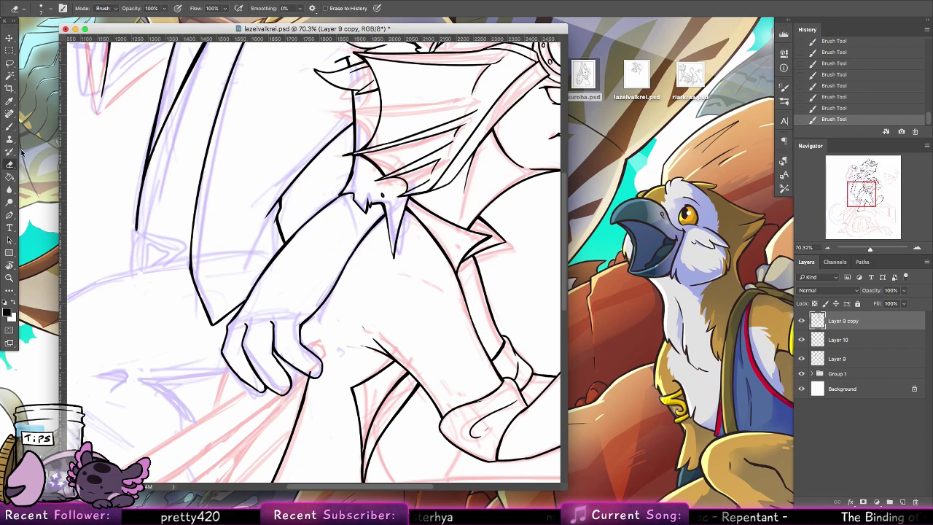
key(ctrl+z)
click(312, 375)
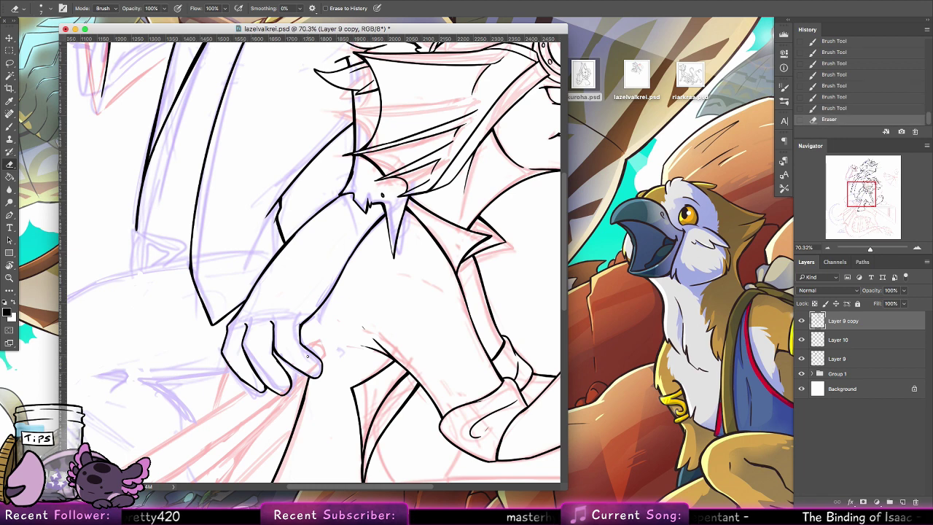
Thicken the front finger's contour and the crease where it meets the middle finger with short brush strokes.
click(11, 126)
drag(354, 346, 389, 257)
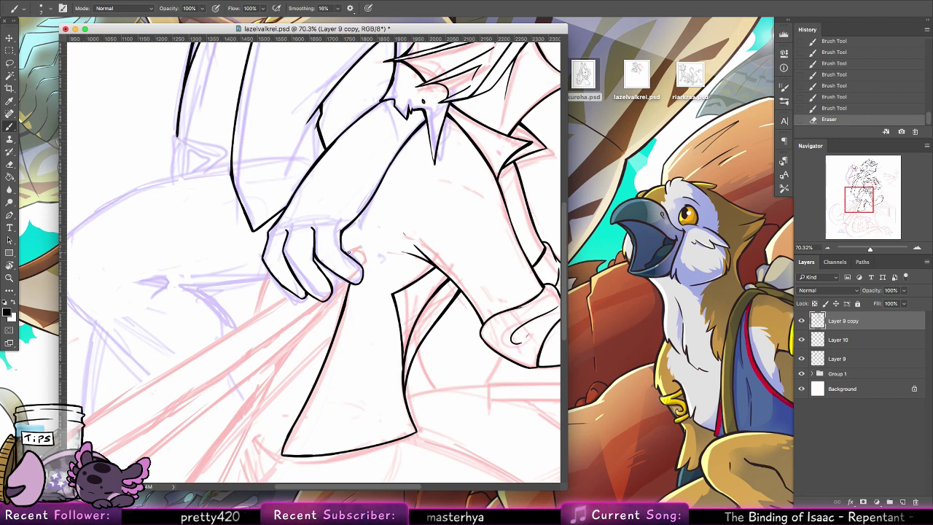
mouse_move(344, 251)
mouse_down()
mouse_move(357, 262)
mouse_move(318, 262)
mouse_up()
mouse_move(316, 260)
mouse_down()
mouse_move(333, 271)
mouse_move(357, 265)
mouse_up()
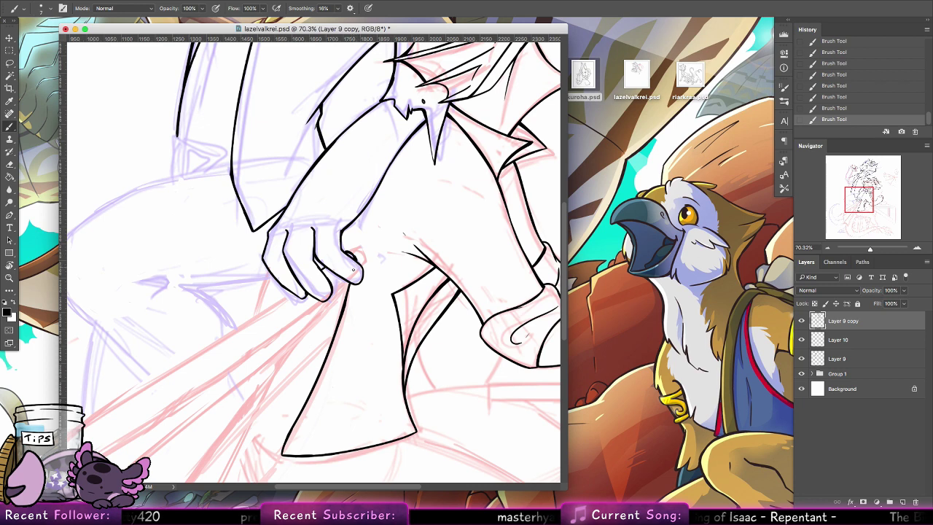
key(super+alt+z)
key(super+alt+z)
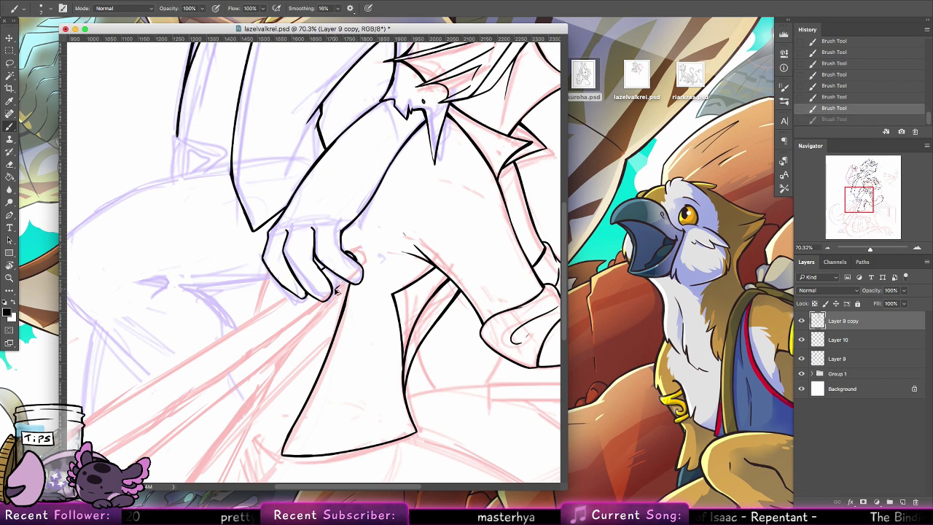
Try to ink the folded wing's upper strut in one long stroke from below the fingertips toward the wing's tip.
mouse_move(333, 290)
mouse_down()
mouse_move(474, 172)
mouse_move(514, 98)
mouse_move(525, 156)
mouse_move(175, 391)
mouse_up()
key(super+z)
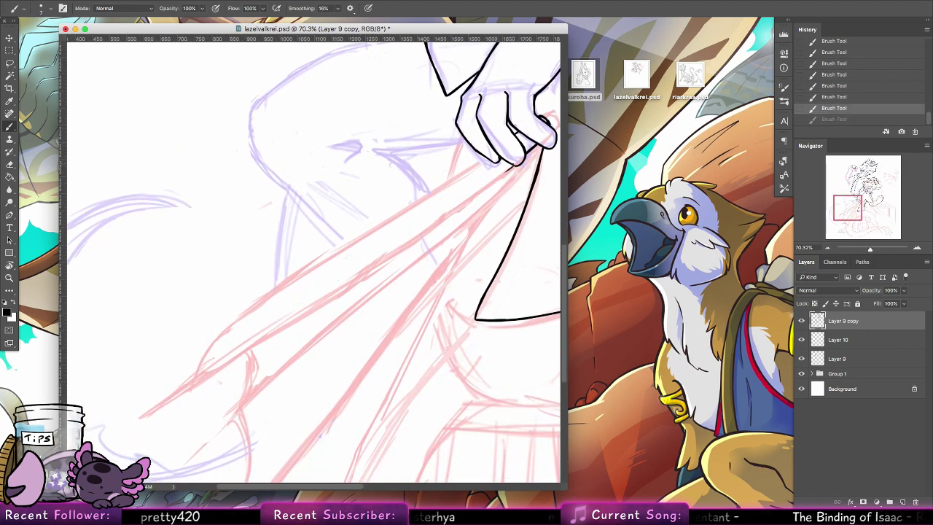
drag(512, 167, 162, 401)
key(super+z)
drag(512, 166, 187, 375)
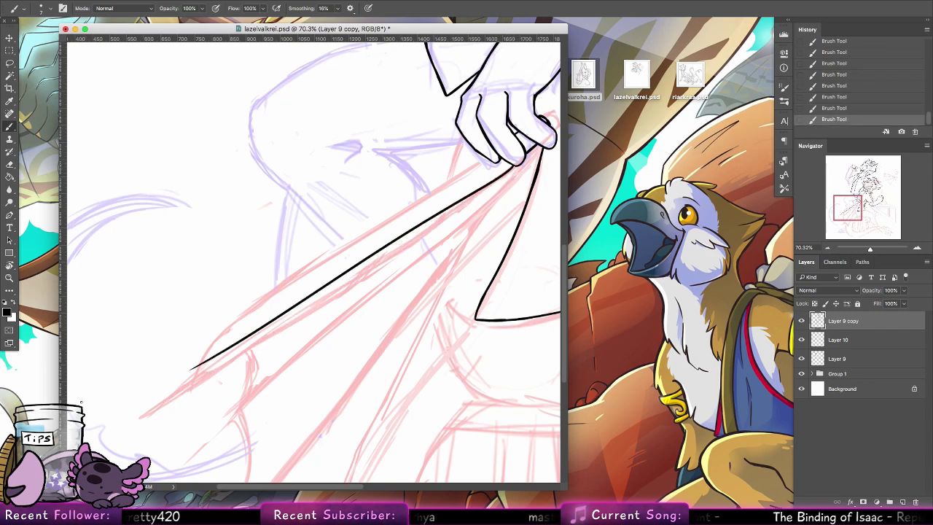
key(super+z)
Rotate the canvas view to -60° so the wing struts run vertically, and choose the 7 px brush.
click(11, 263)
mouse_move(247, 120)
mouse_down()
mouse_move(319, 95)
mouse_move(495, 169)
mouse_move(492, 218)
mouse_move(504, 219)
mouse_move(439, 202)
mouse_move(285, 435)
mouse_move(235, 382)
mouse_move(223, 271)
mouse_up()
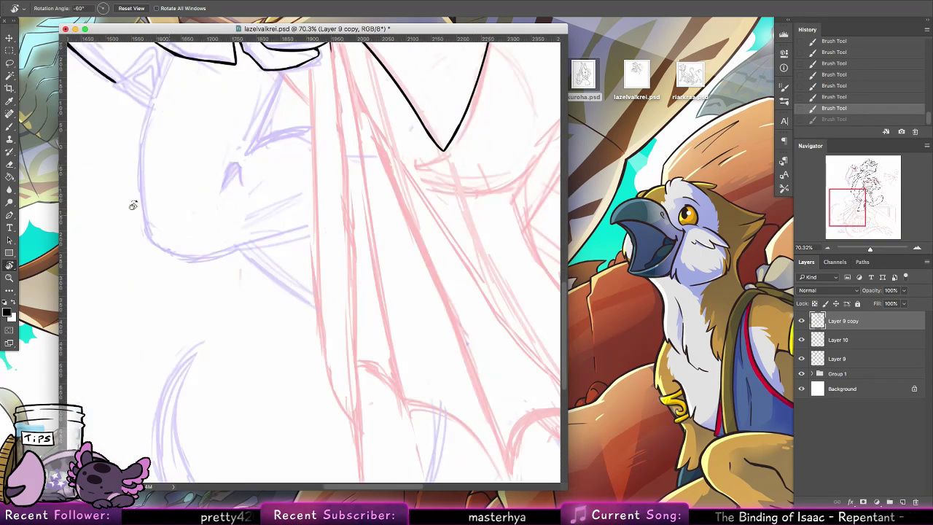
key(b)
click(45, 9)
click(97, 108)
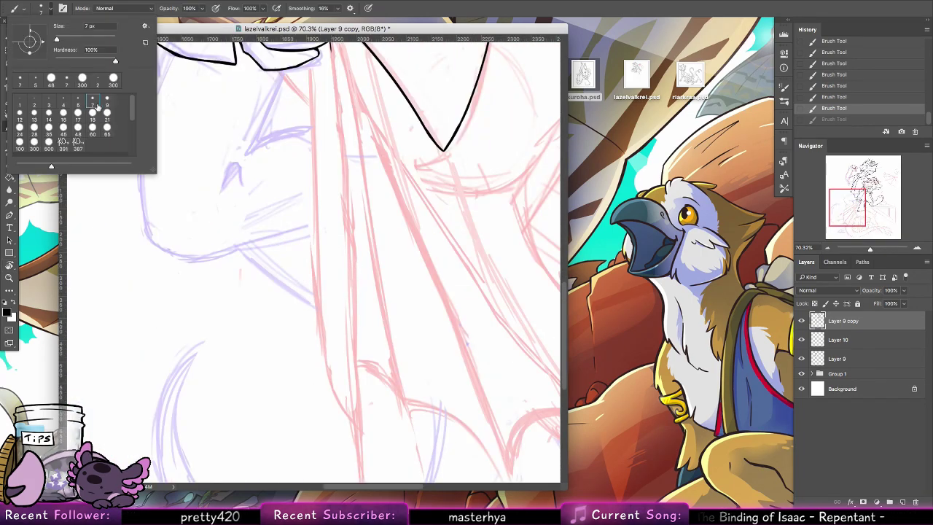
Ink the inner edge of the folded wing's upper strut in one long stroke from below the fingertips to the wing's tip.
drag(407, 176, 404, 269)
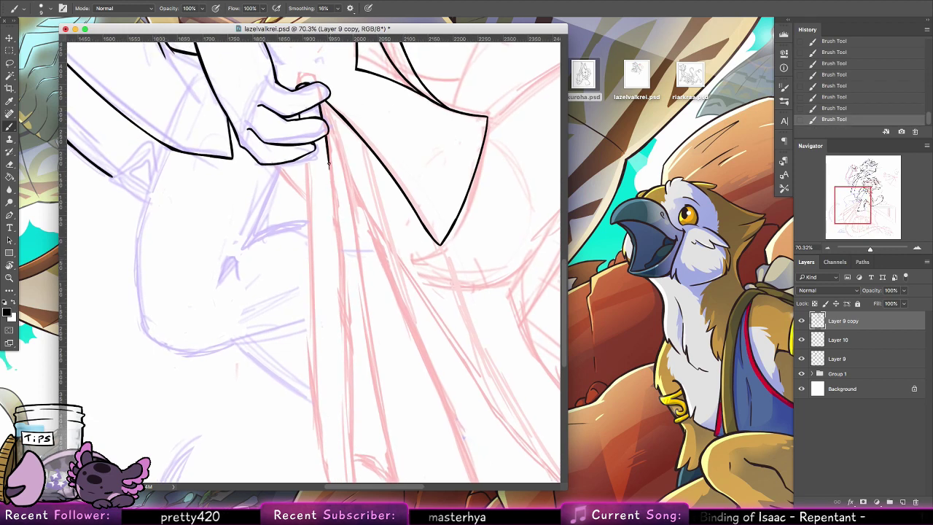
mouse_move(325, 133)
mouse_down()
mouse_move(344, 367)
mouse_move(337, 196)
mouse_up()
key(super+z)
mouse_move(320, 158)
mouse_down()
mouse_move(331, 415)
mouse_move(327, 328)
mouse_move(337, 399)
mouse_up()
key(super+z)
key(super+z)
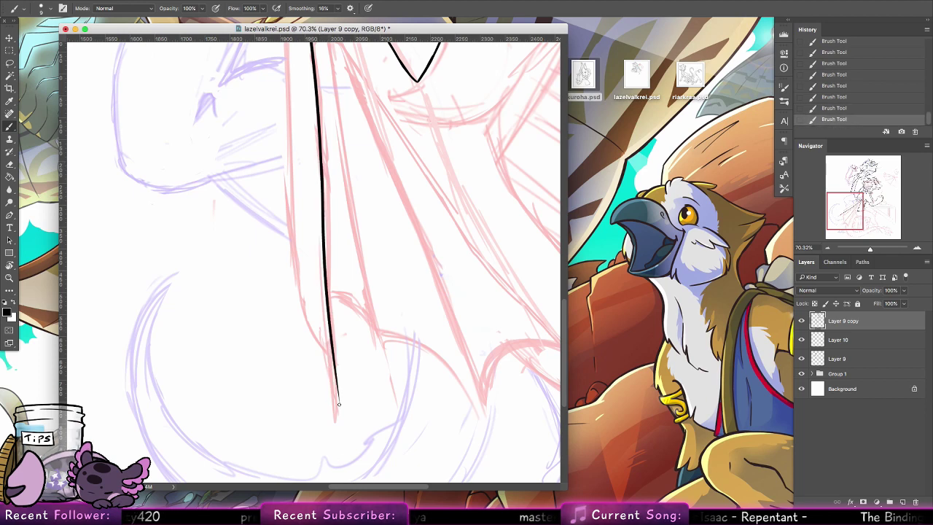
Ink the angled outer contour at the upper strut's end, running back from the point to the bend in the sketch.
drag(325, 346, 339, 406)
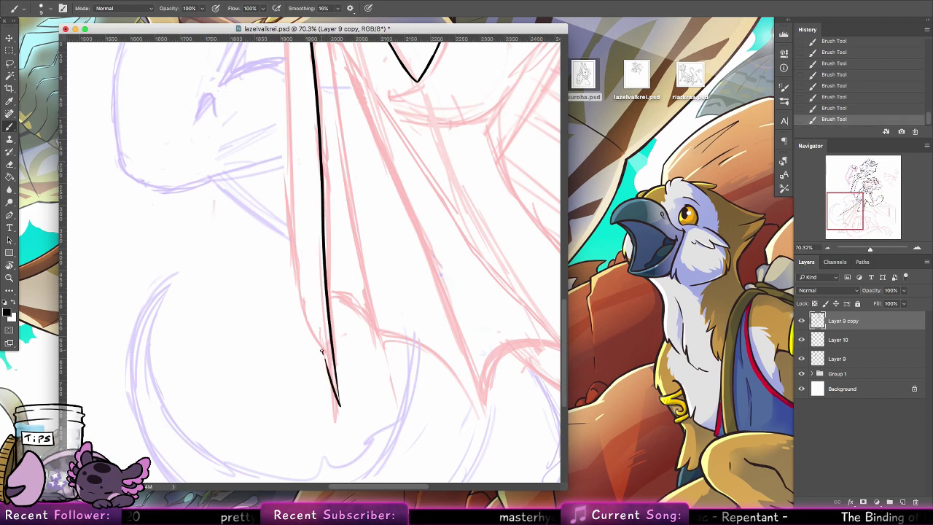
drag(322, 347, 339, 402)
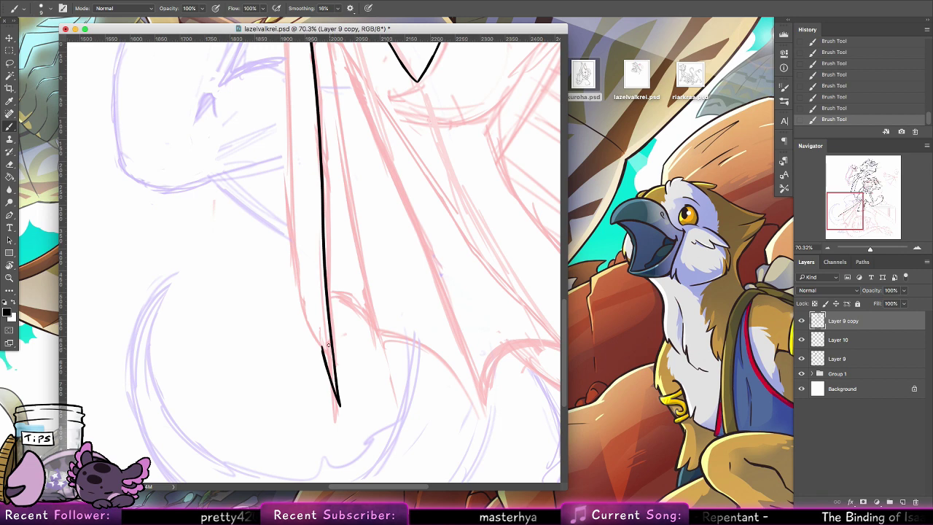
drag(322, 350, 295, 282)
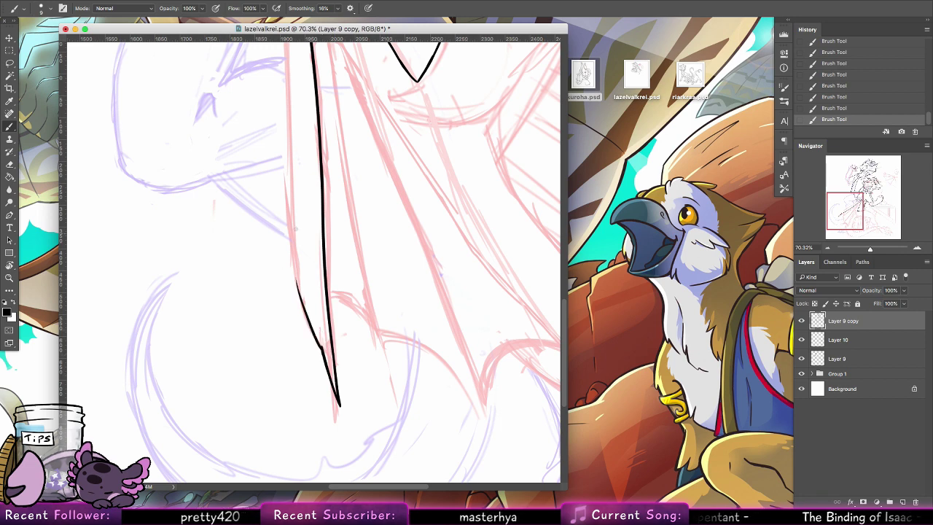
mouse_move(323, 352)
mouse_down()
mouse_move(295, 281)
mouse_move(311, 364)
mouse_up()
Ink the upper strut's long outer edge from the fingers to the bend and blend it into the tip's contour.
mouse_move(285, 77)
mouse_down()
mouse_move(287, 320)
mouse_move(285, 105)
mouse_move(286, 310)
mouse_move(300, 379)
mouse_up()
key(ctrl+z)
key(super+z)
drag(289, 340, 307, 396)
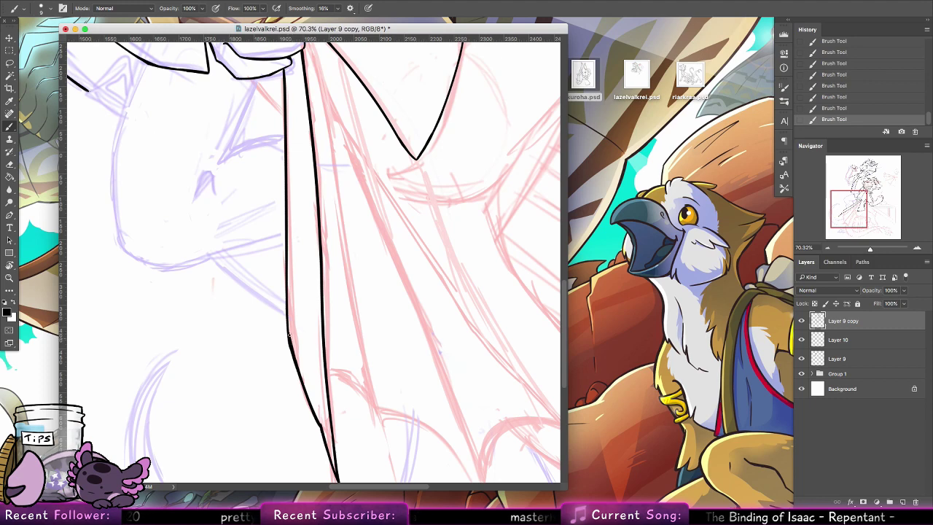
key(ctrl+z)
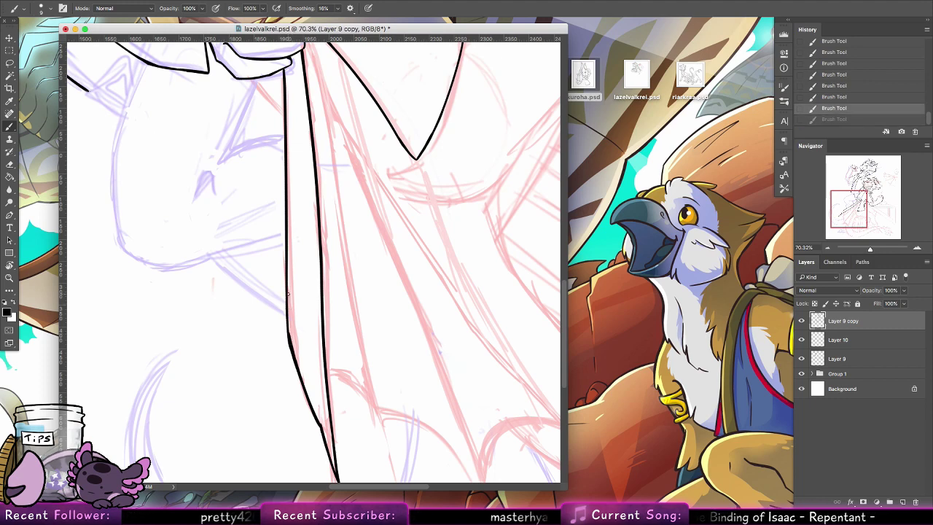
Reset the canvas rotation, show the whole page and check the line art by hiding and reshowing Layer 9 and Group 1.
double_click(10, 266)
click(10, 277)
drag(394, 338, 359, 329)
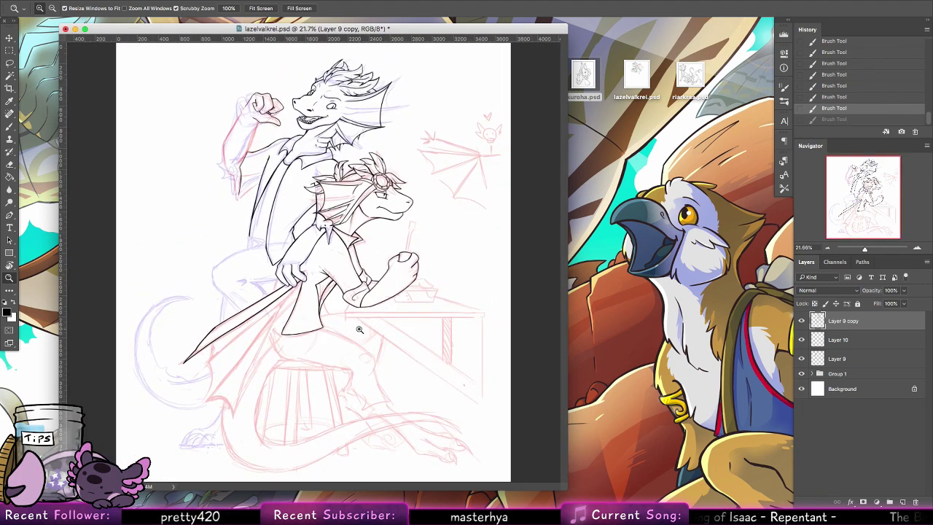
click(801, 359)
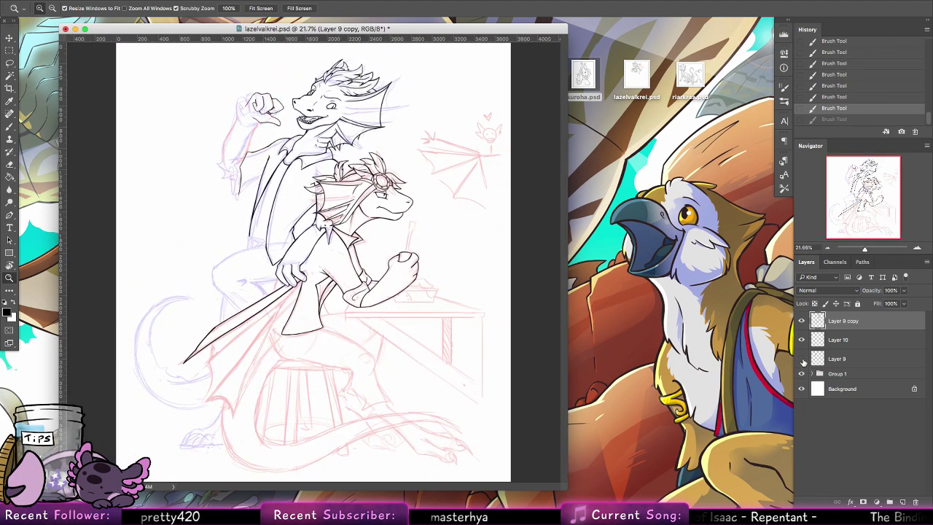
click(802, 359)
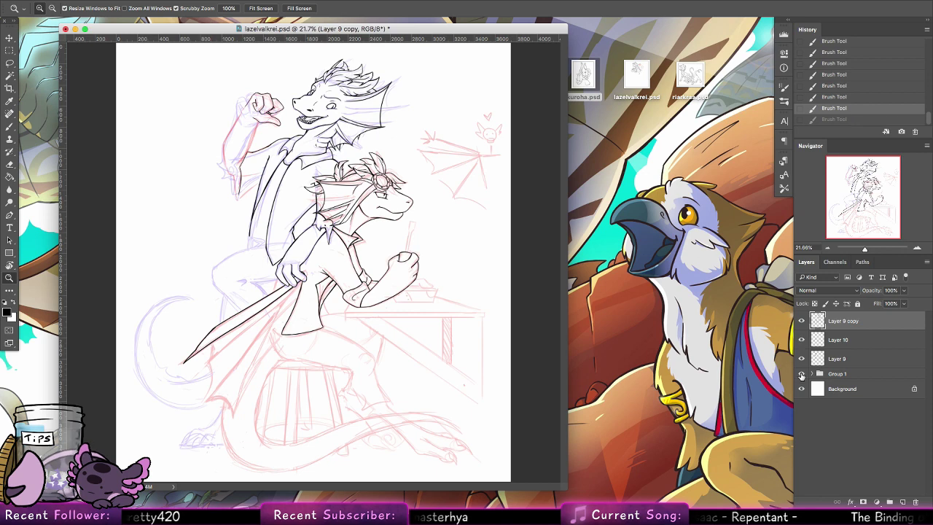
click(802, 373)
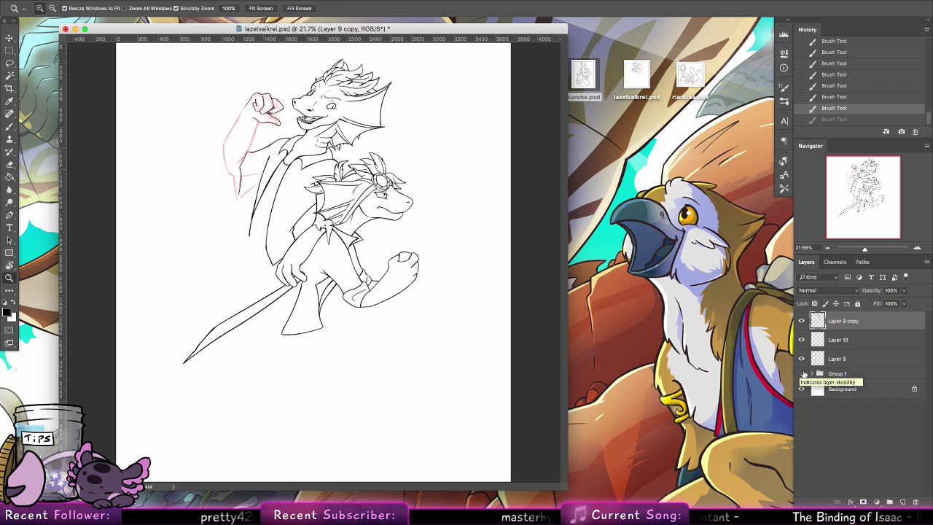
click(801, 374)
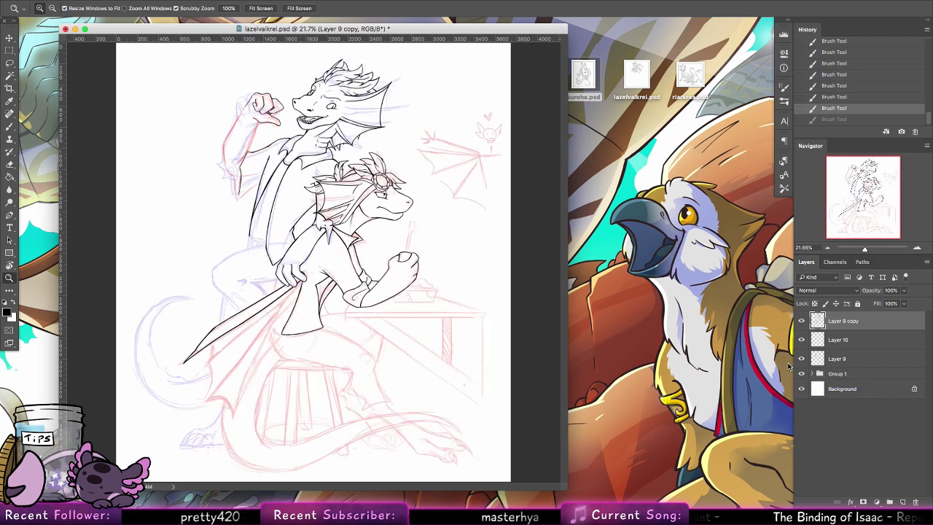
Ink a long line inside the upper strut, parallel to its edges, from near the tip up to the hand.
drag(254, 383, 287, 375)
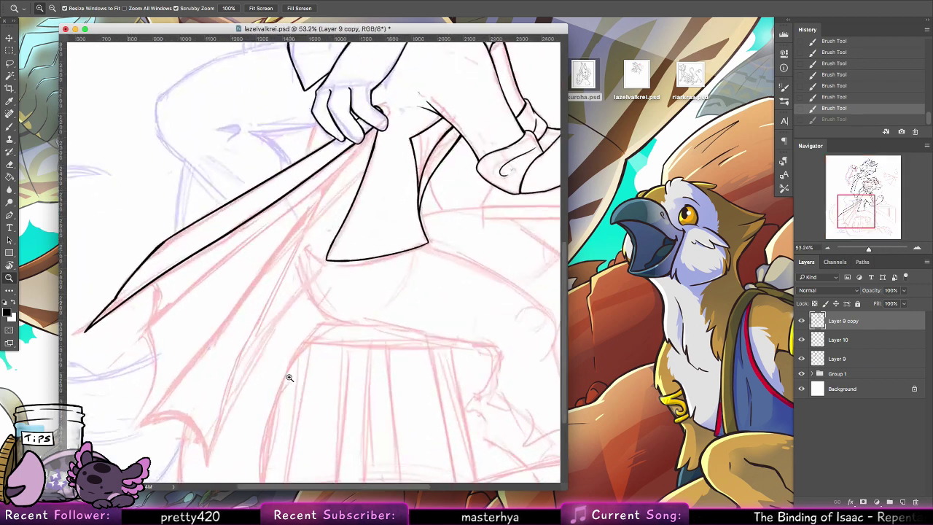
key(b)
click(150, 269)
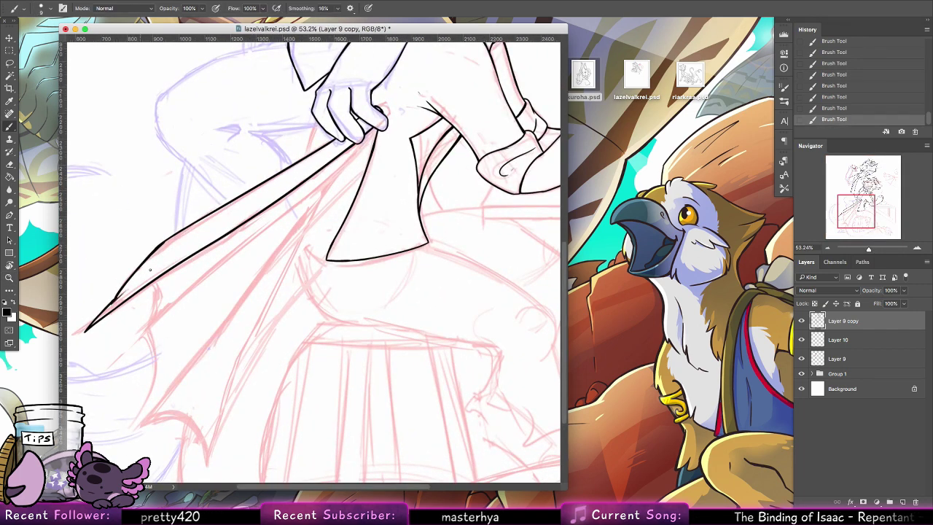
key(ctrl+z)
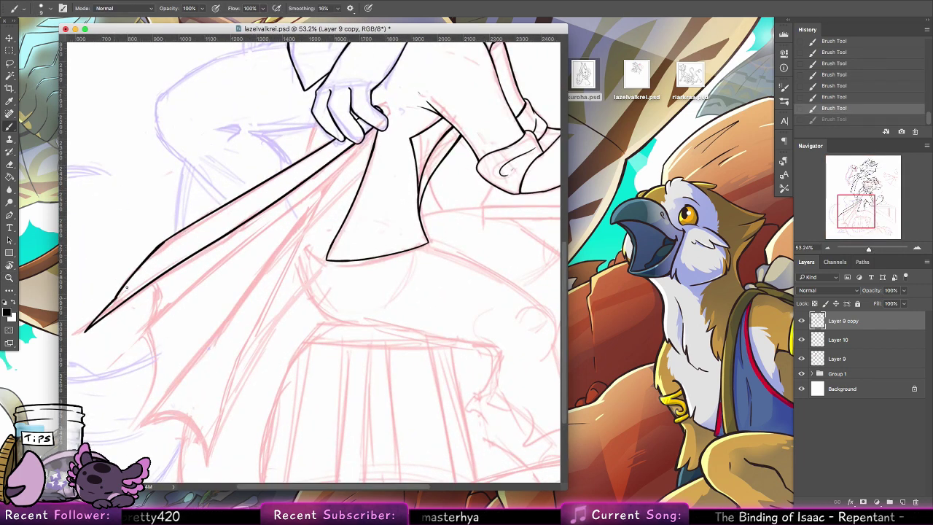
key(super+z)
mouse_move(127, 287)
mouse_down()
mouse_move(264, 188)
mouse_move(292, 184)
mouse_up()
key(super+z)
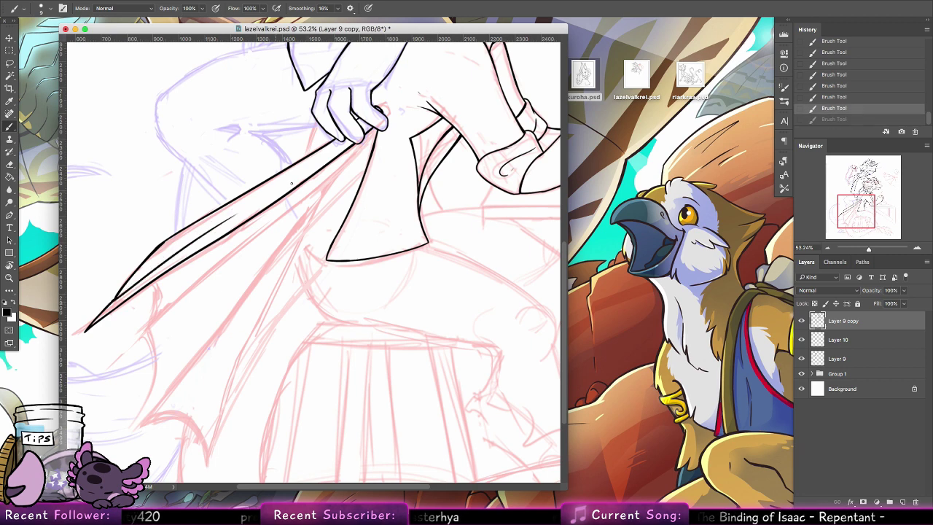
key(super+z)
drag(115, 298, 251, 204)
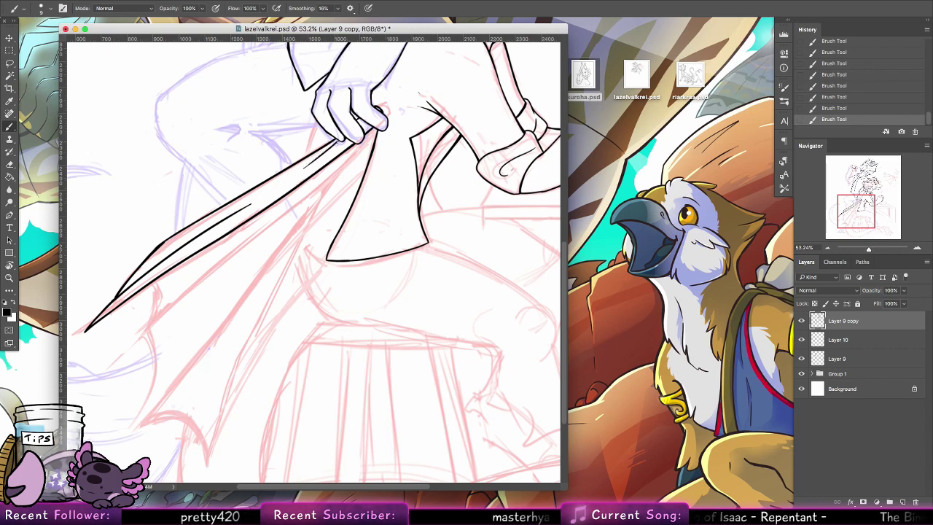
drag(240, 210, 293, 176)
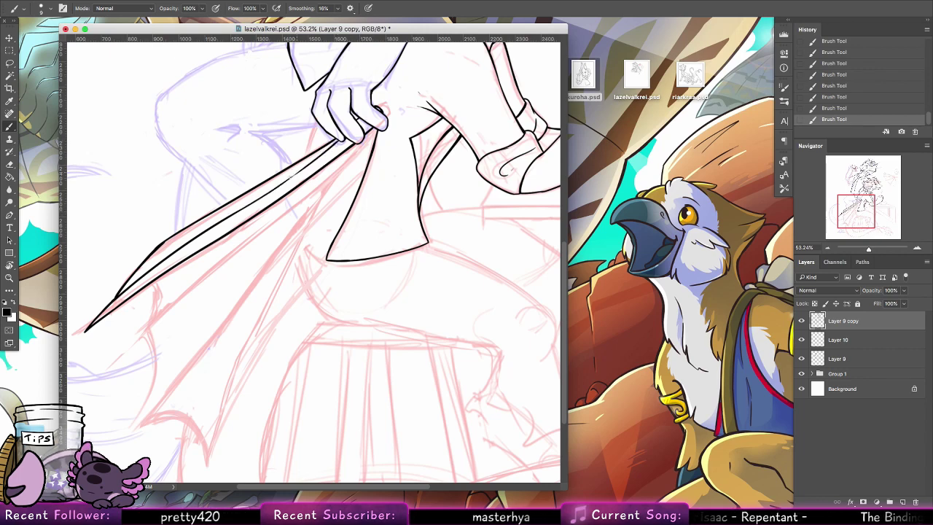
drag(241, 209, 282, 185)
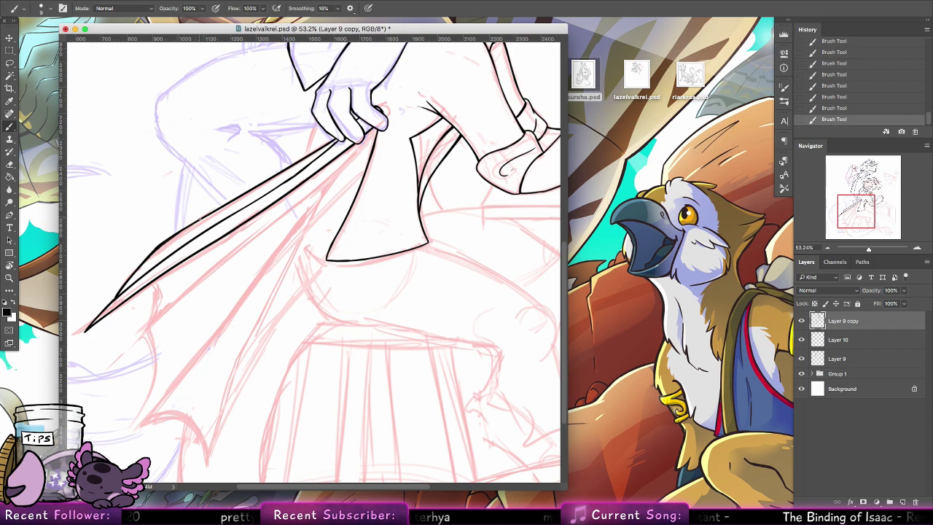
Touch up the upper strut's outer edge around the bend near its tip with a short brush stroke.
key(super+alt+z)
key(super+alt+z)
drag(166, 240, 183, 227)
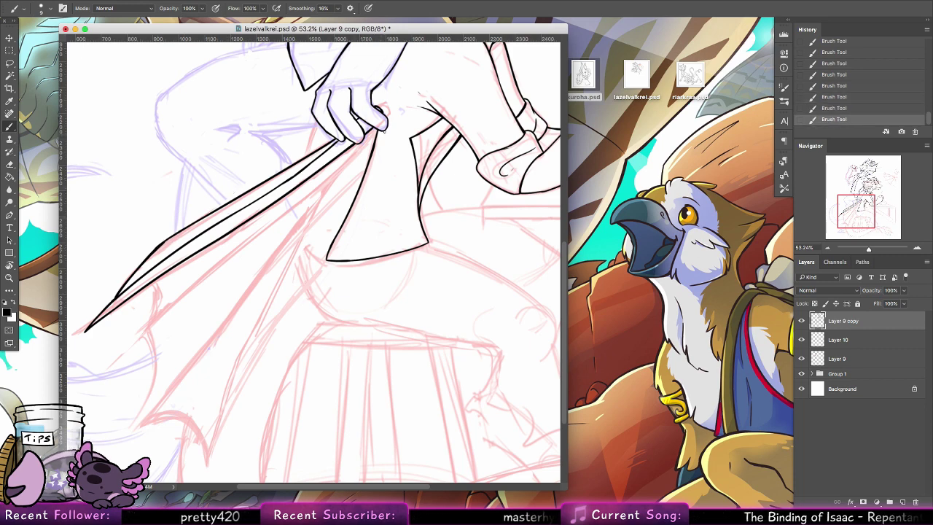
Ink the short curved membrane edge from the upper strut's underside toward the second strut's tip.
drag(169, 272, 161, 317)
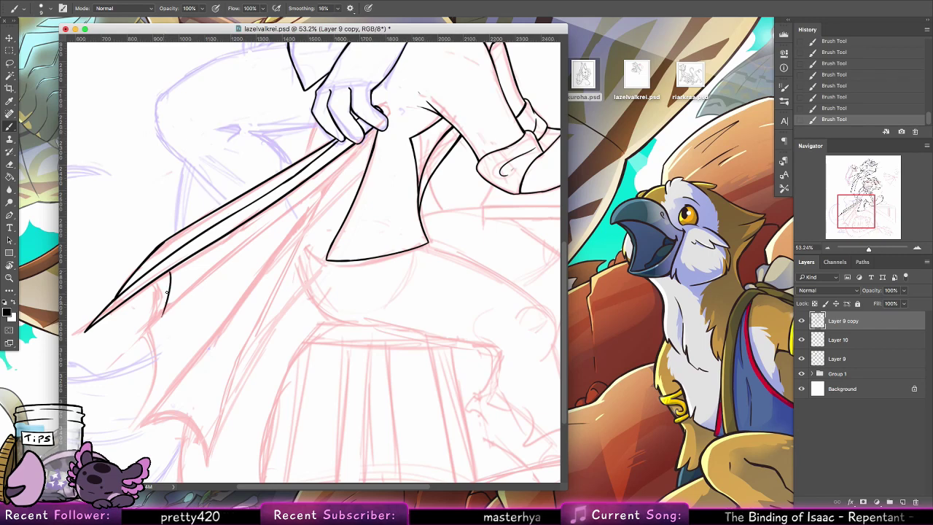
key(super+z)
mouse_move(170, 272)
mouse_down()
mouse_move(162, 309)
mouse_move(169, 272)
mouse_move(167, 291)
mouse_up()
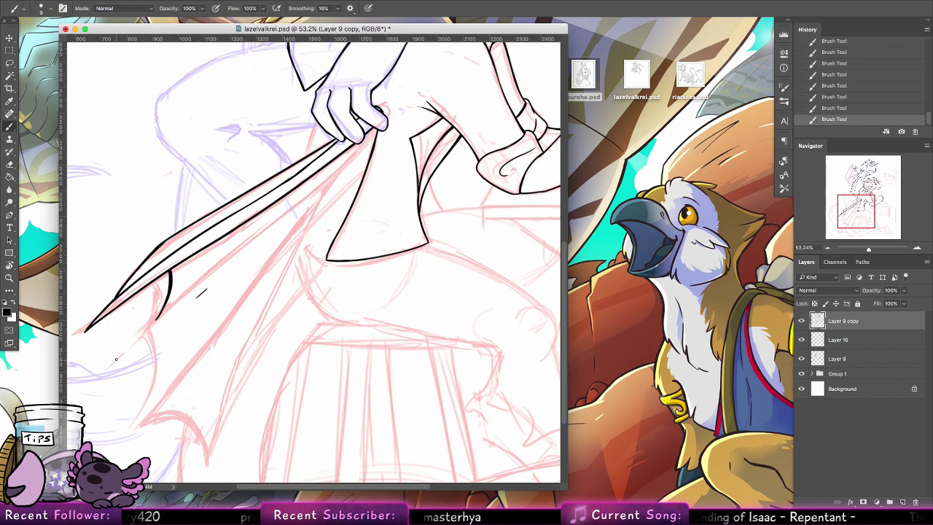
Ink the second strut's lower edge with two strokes that meet midway between the hand and the strut's tip.
key(super+z)
drag(117, 360, 224, 256)
key(super+z)
drag(135, 343, 306, 197)
key(super+z)
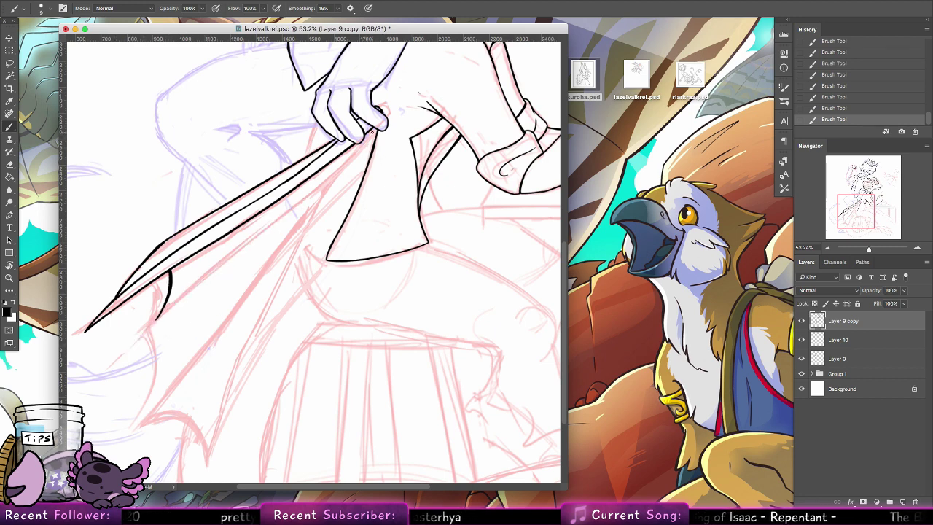
drag(373, 138, 239, 256)
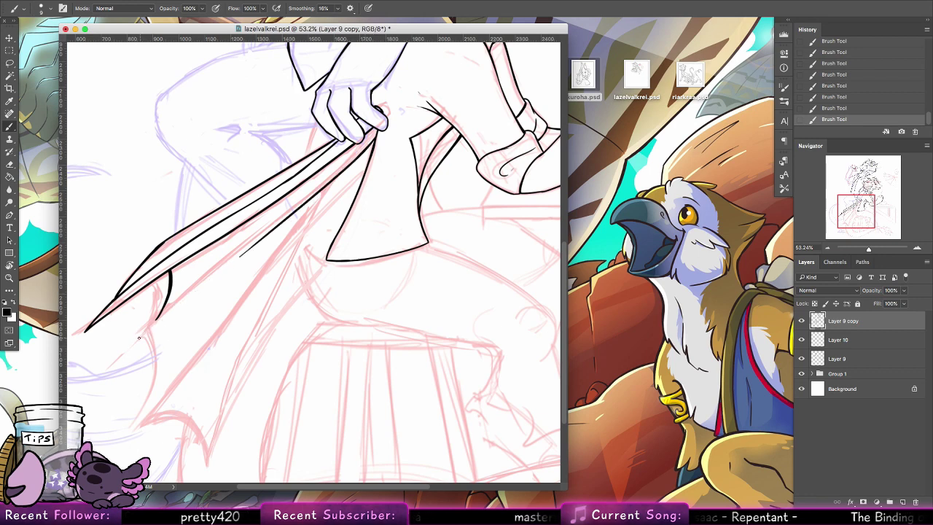
drag(139, 338, 241, 255)
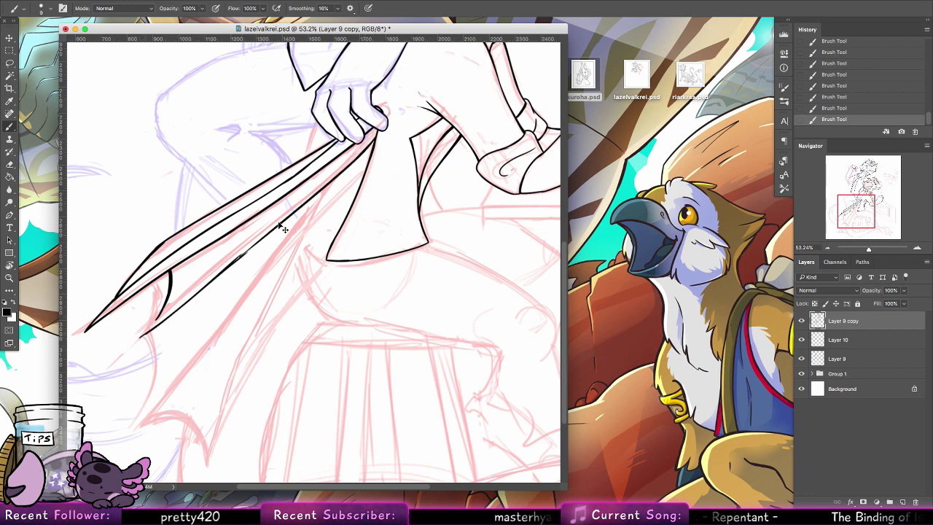
Rework the middle of the second strut's lower edge so both strokes join into one clean continuous line.
key(ctrl+z)
key(ctrl+z)
key(ctrl+shift+z)
key(ctrl+shift+z)
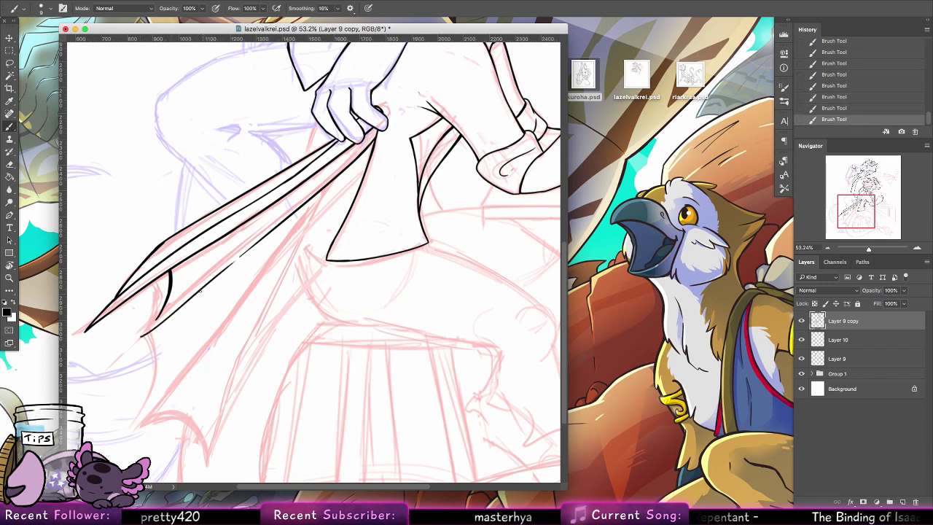
key(ctrl+z)
key(ctrl+shift+z)
key(ctrl+z)
key(ctrl+shift+z)
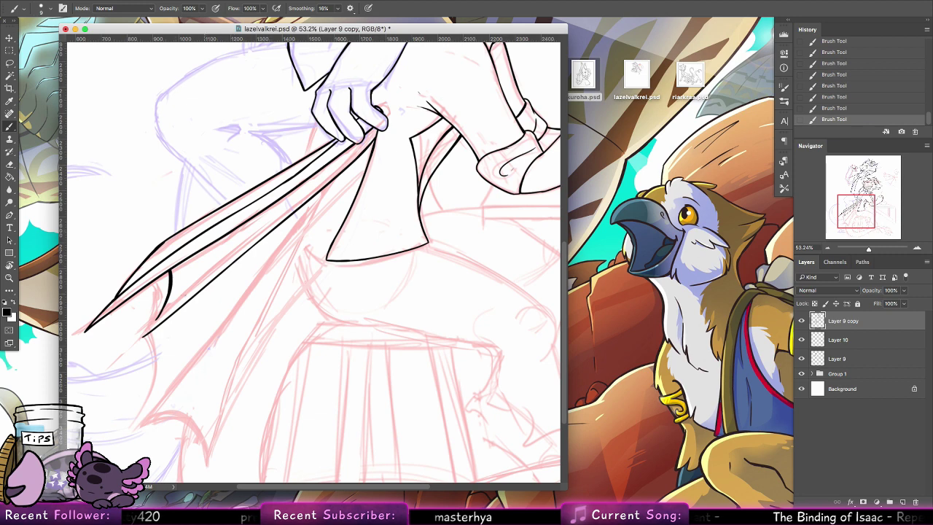
Close the second strut's point and ink its upper edge from the tip toward the hand.
key(ctrl+z)
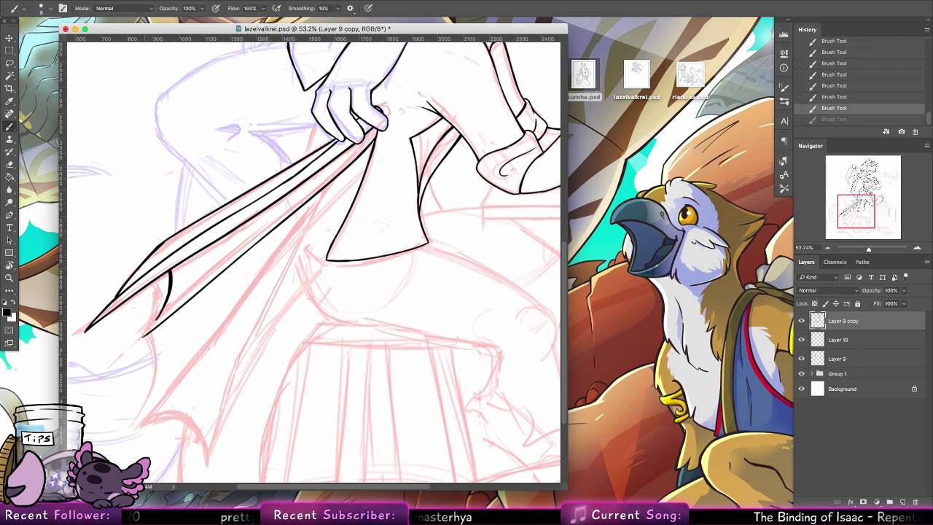
key(ctrl+shift+z)
key(ctrl+z)
key(ctrl+z)
key(ctrl+shift+z)
key(ctrl+shift+z)
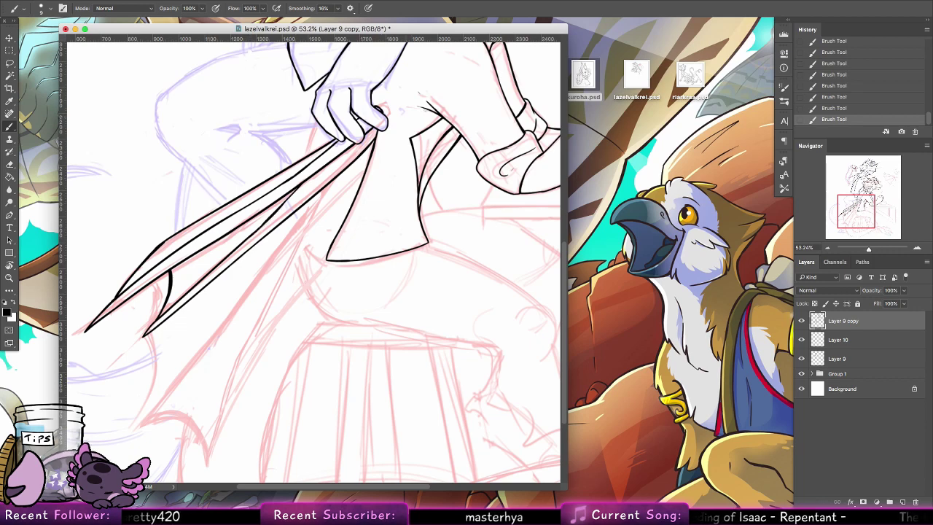
Redraw the outer half of the second strut's upper edge and smooth the bend in the first strut's outer edge.
key(ctrl+z)
key(super+z)
key(super+shift+z)
key(super+shift+z)
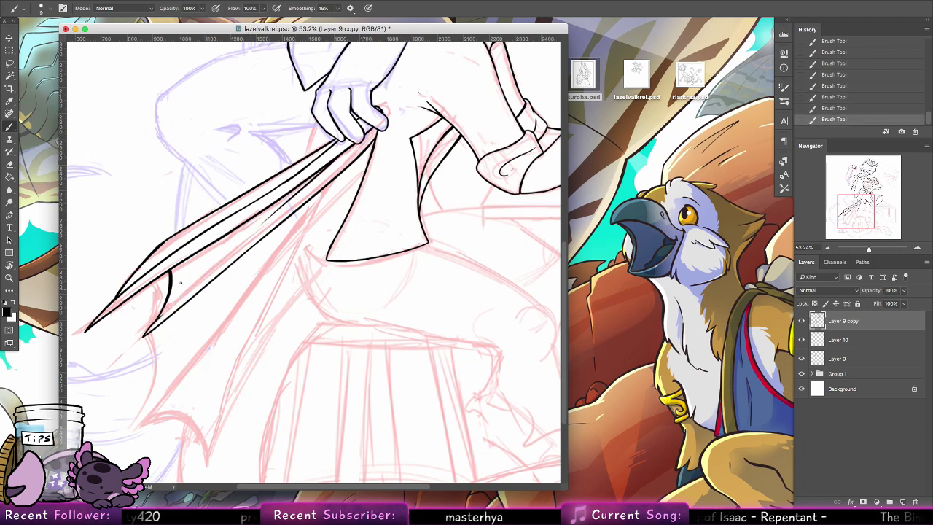
drag(160, 316, 244, 239)
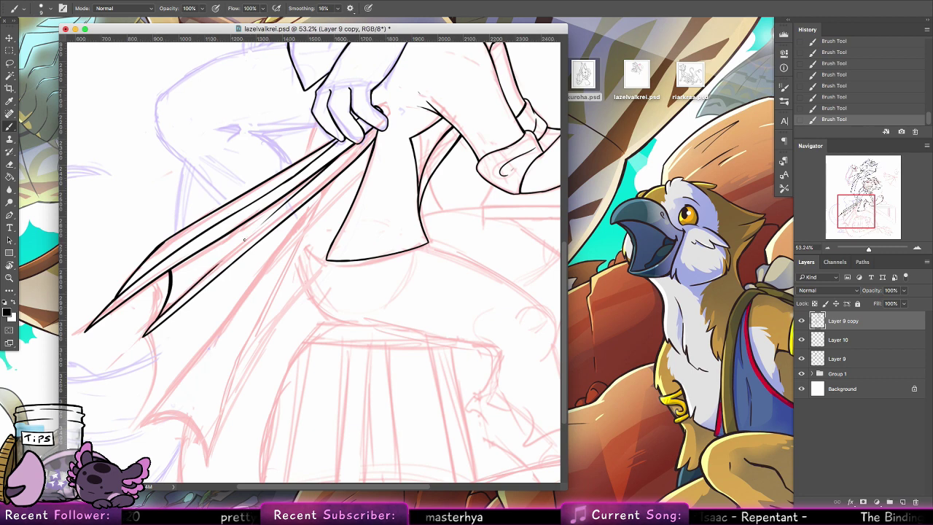
key(super+z)
drag(165, 313, 240, 242)
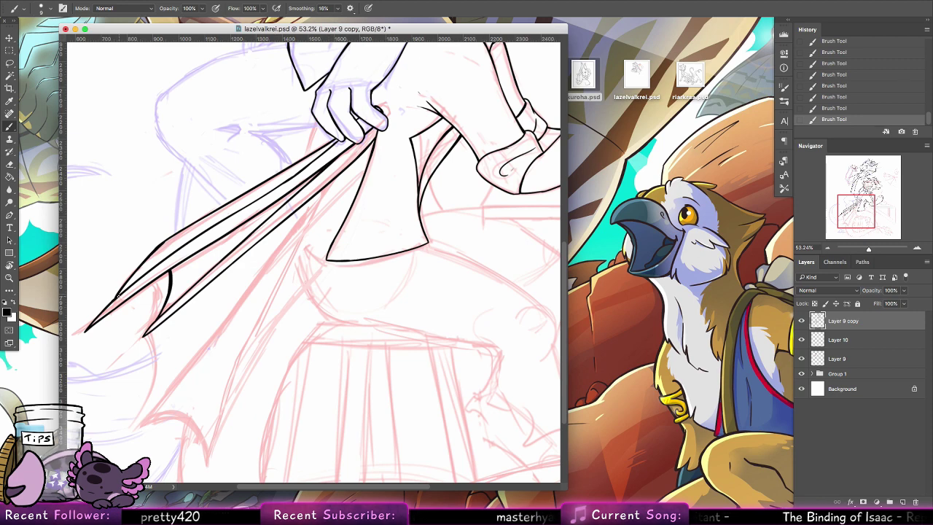
drag(118, 297, 164, 242)
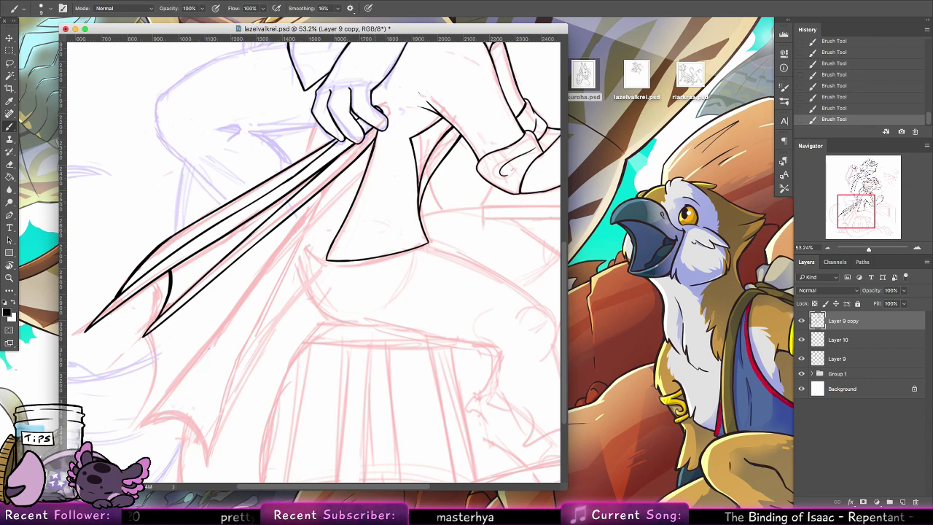
key(ctrl+z)
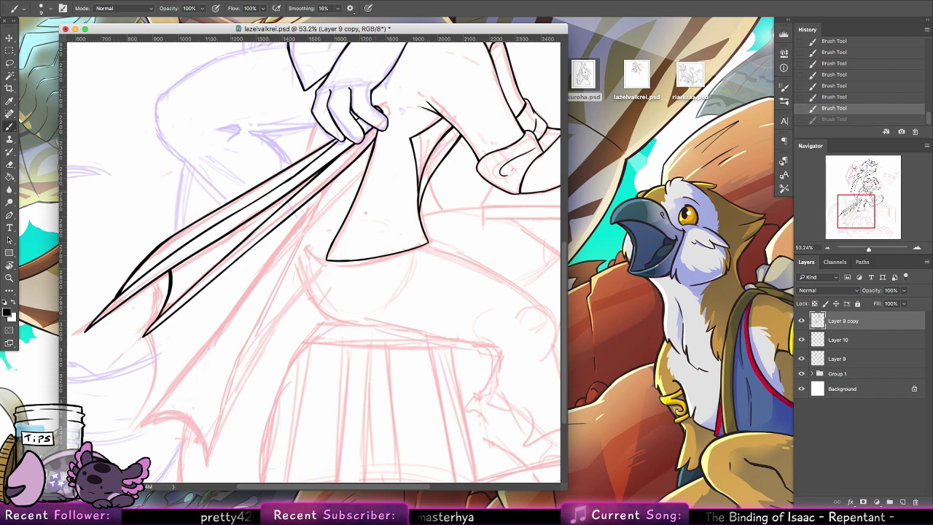
Ink the wing's rear edge from the shirt's lower corner to the lowest wing point, plus the scalloped membrane edge curving away from it.
mouse_move(368, 273)
mouse_down()
mouse_move(390, 197)
mouse_move(375, 220)
mouse_up()
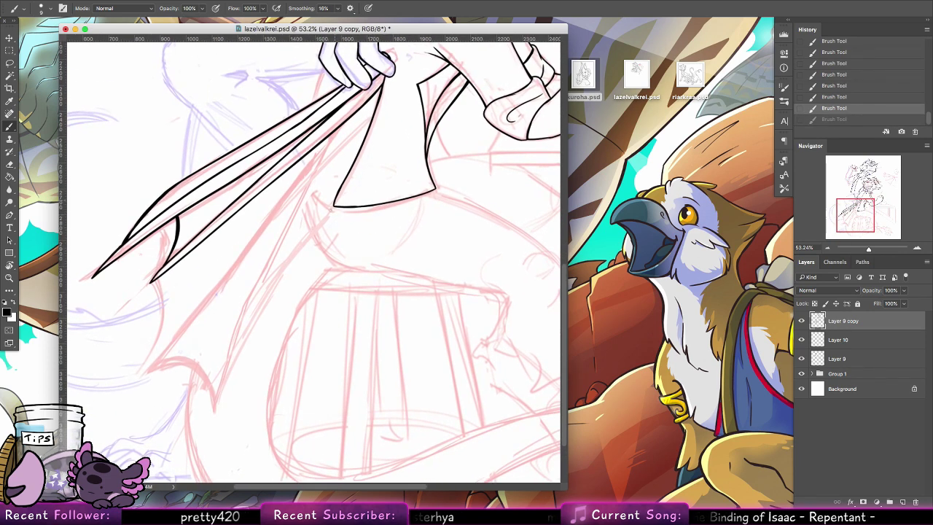
mouse_move(307, 245)
mouse_down()
mouse_move(333, 204)
mouse_move(259, 310)
mouse_up()
key(super+z)
key(super+z)
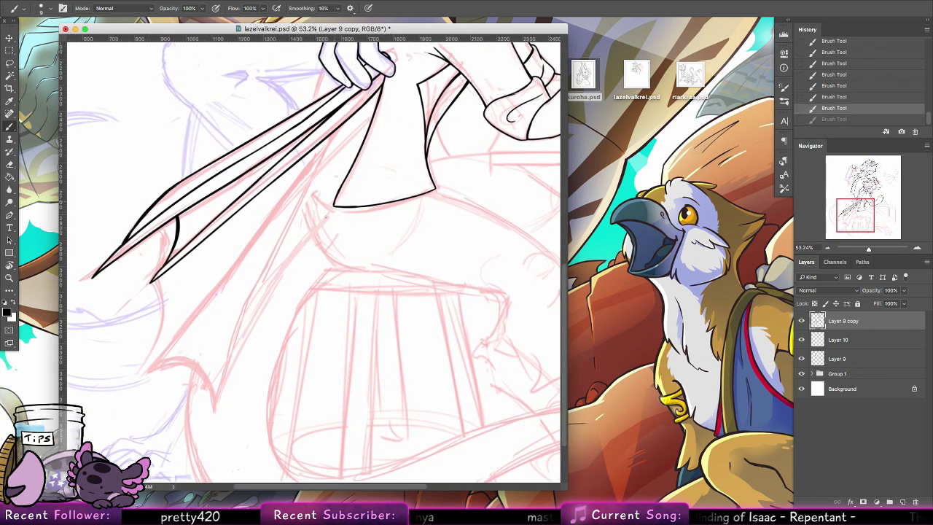
mouse_move(333, 205)
mouse_down()
mouse_move(230, 369)
mouse_move(218, 412)
mouse_up()
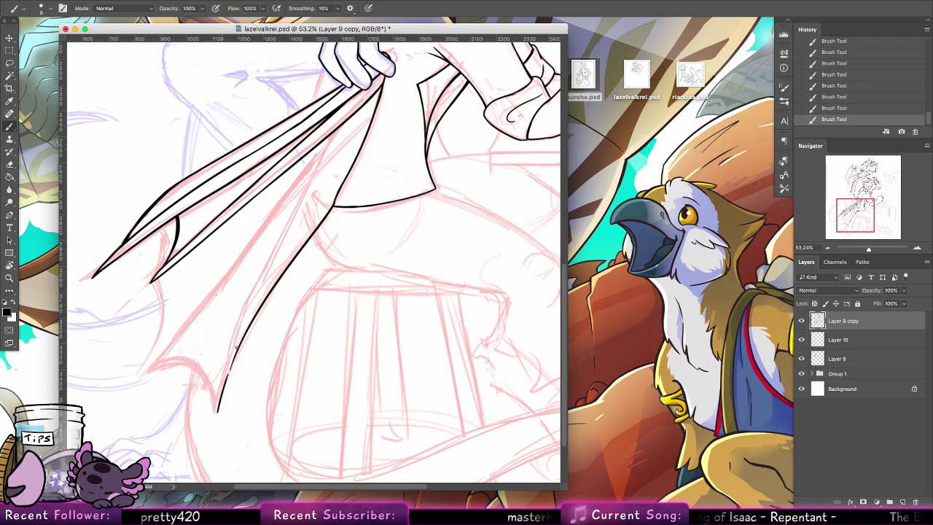
mouse_move(233, 361)
mouse_down()
mouse_move(223, 386)
mouse_move(163, 358)
mouse_move(217, 412)
mouse_up()
key(alt+super+z)
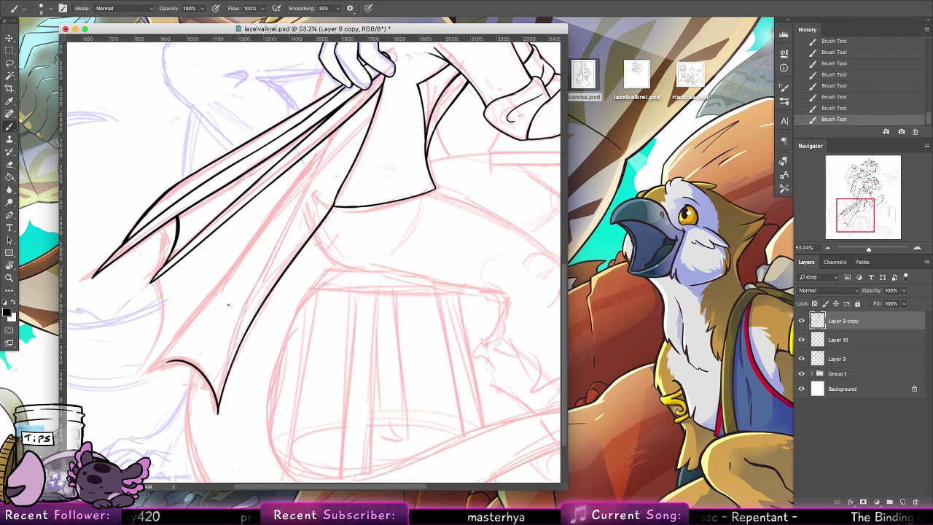
Ink the two long parallel edges of the folded wing's third finger, from the gripping hand down to its pointed tip.
drag(377, 106, 179, 341)
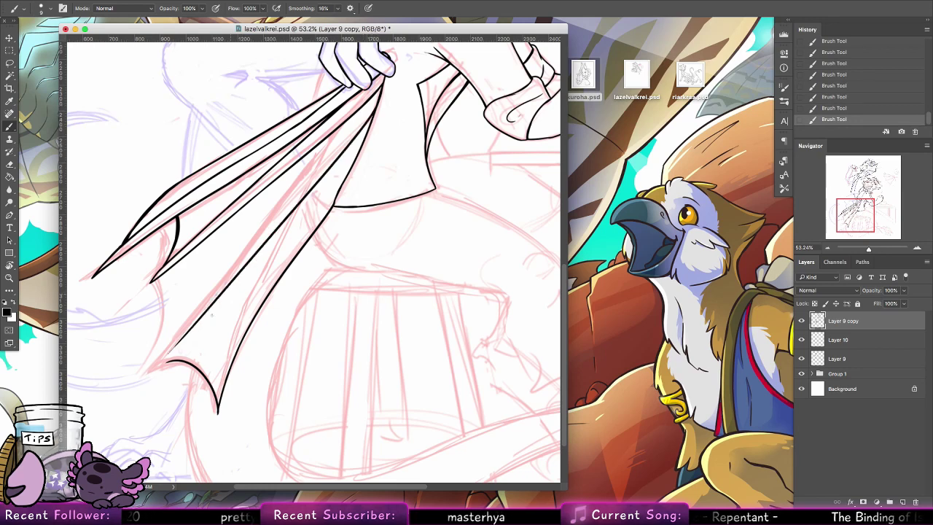
mouse_move(145, 375)
mouse_down()
mouse_move(175, 359)
mouse_move(151, 363)
mouse_move(160, 348)
mouse_up()
drag(362, 107, 261, 217)
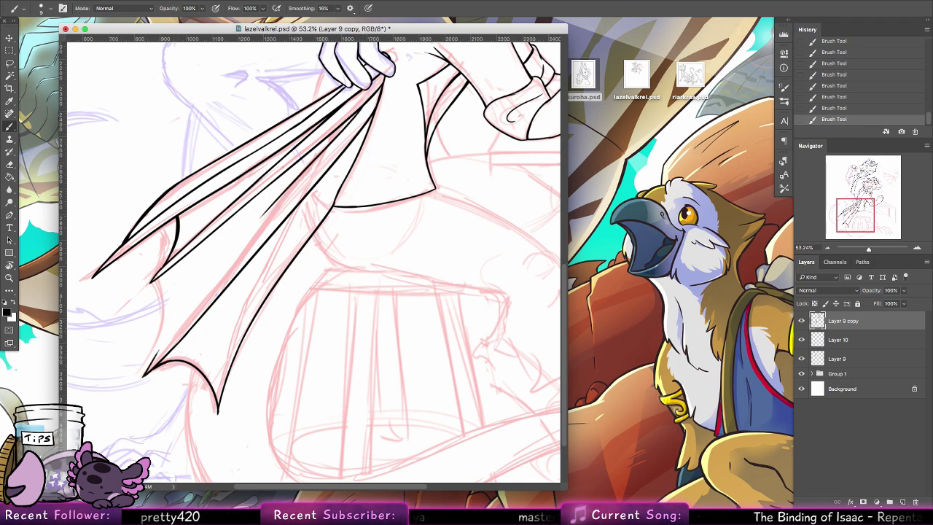
key(super+z)
drag(354, 121, 219, 277)
key(super+z)
drag(361, 109, 193, 316)
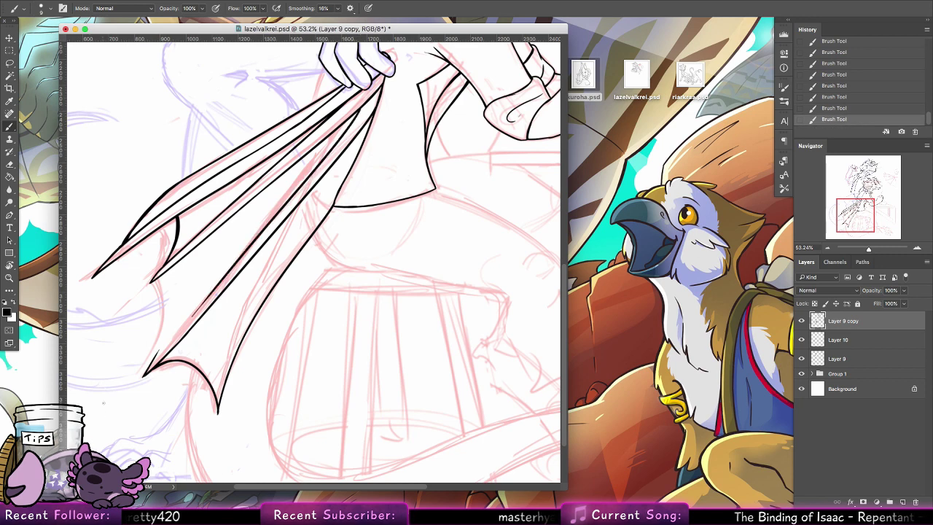
Reinforce the ink at the third wing finger's tip and erase the stray edge beside the point.
drag(148, 366, 191, 315)
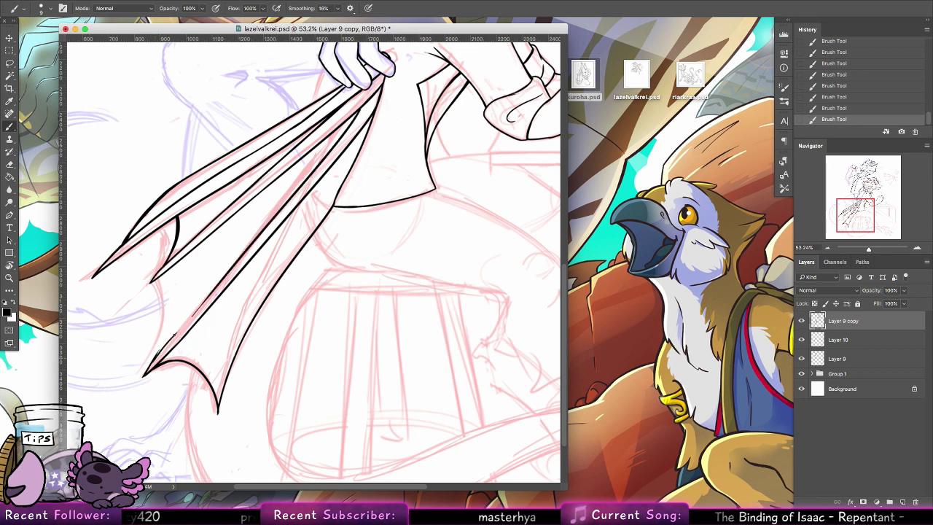
drag(161, 352, 191, 314)
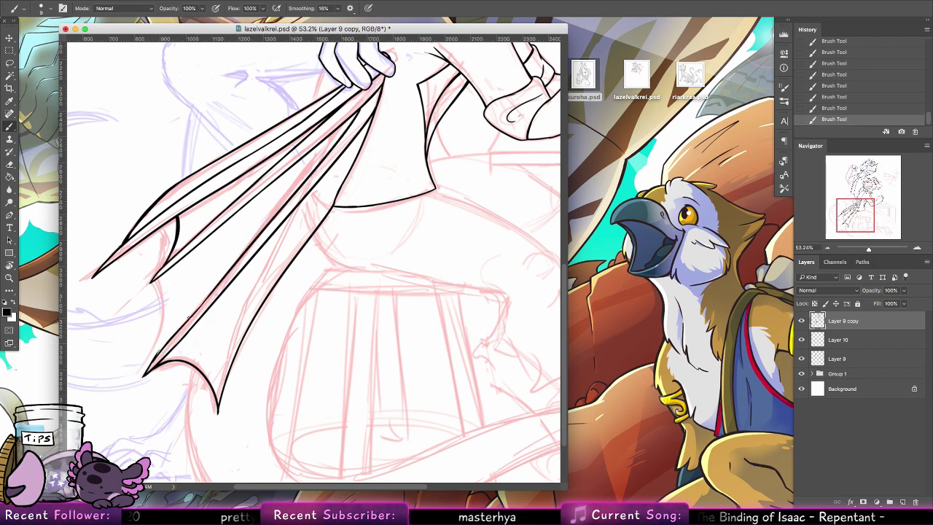
key(e)
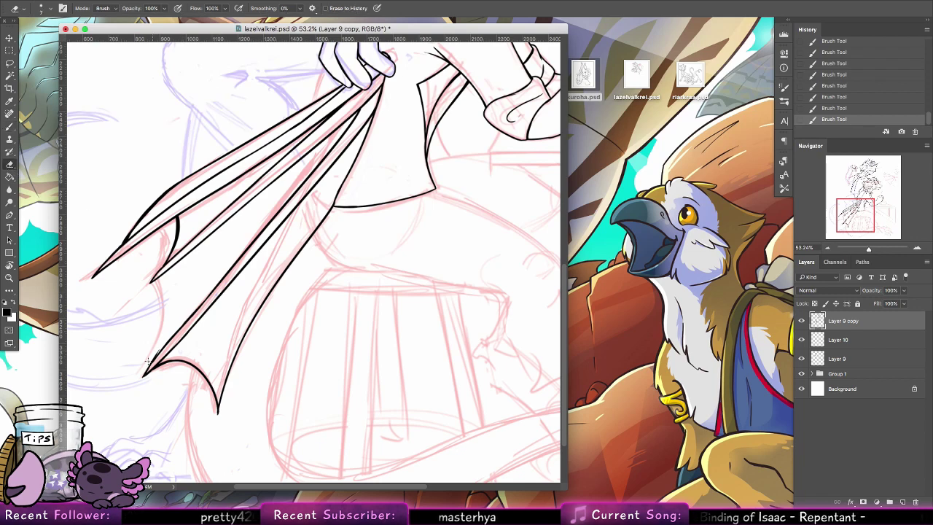
drag(156, 352, 138, 364)
key(b)
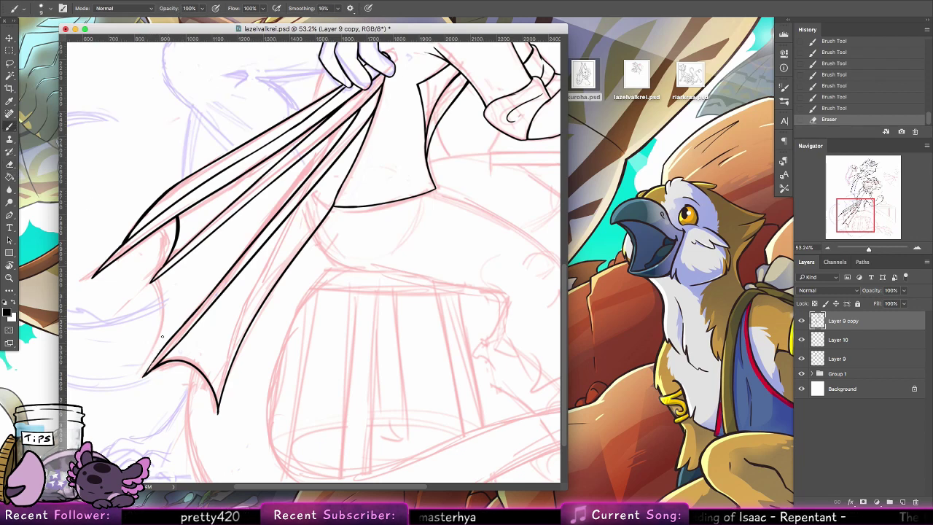
Ink the curved membrane edge between the second and third wing finger tips, redoing strokes until the join fits.
mouse_move(151, 282)
mouse_down()
mouse_move(177, 260)
mouse_move(173, 318)
mouse_up()
key(super+z)
drag(162, 276, 166, 344)
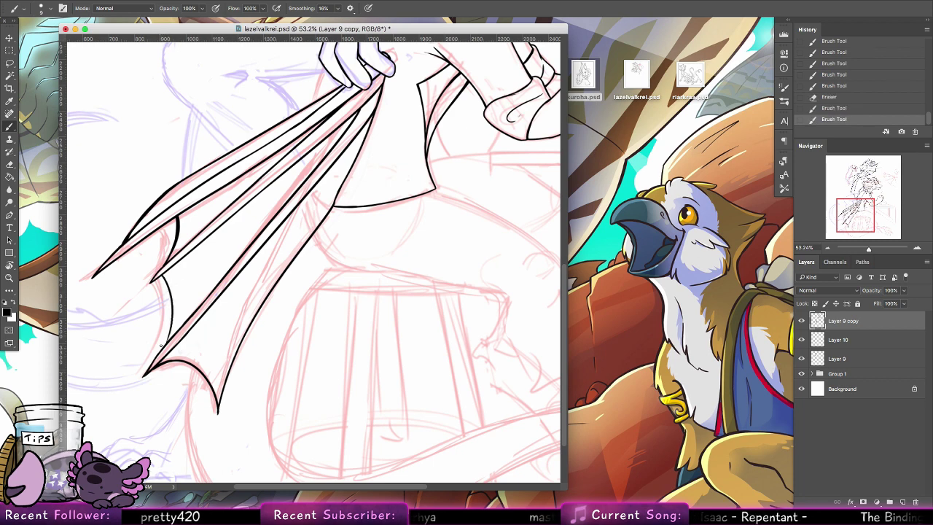
drag(164, 278, 167, 341)
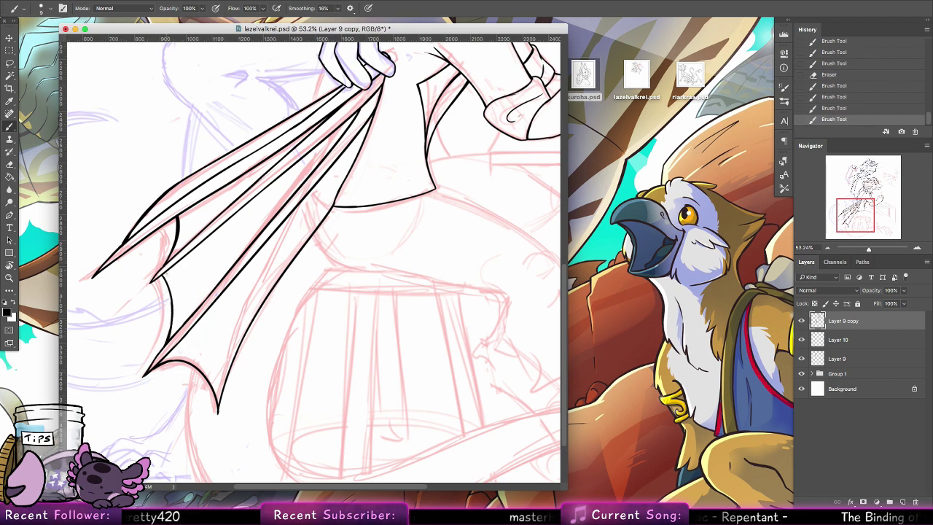
mouse_move(165, 263)
mouse_down()
mouse_move(151, 281)
mouse_move(158, 272)
mouse_up()
key(super+z)
key(ctrl+z)
drag(162, 271, 150, 282)
key(super+z)
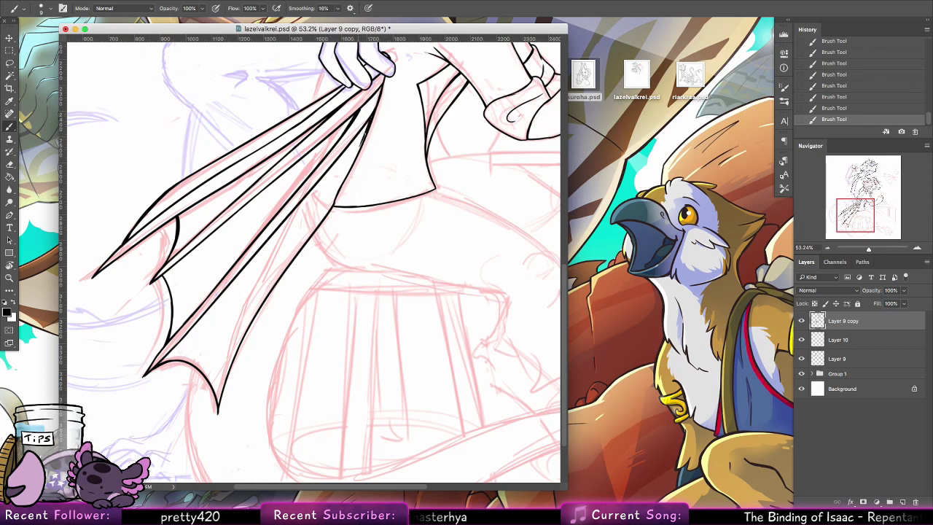
Compare the wing line art with and without its last two brush strokes.
drag(266, 212, 258, 281)
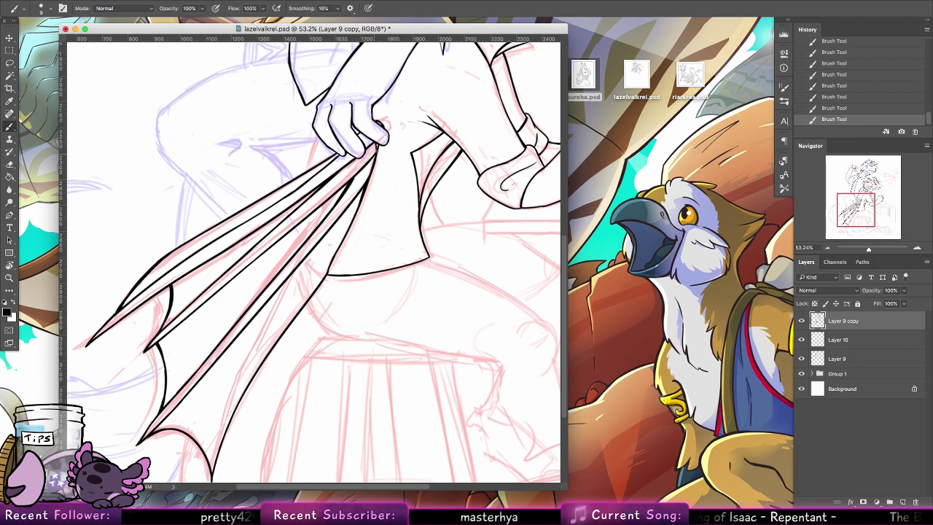
key(ctrl+z)
key(ctrl+z)
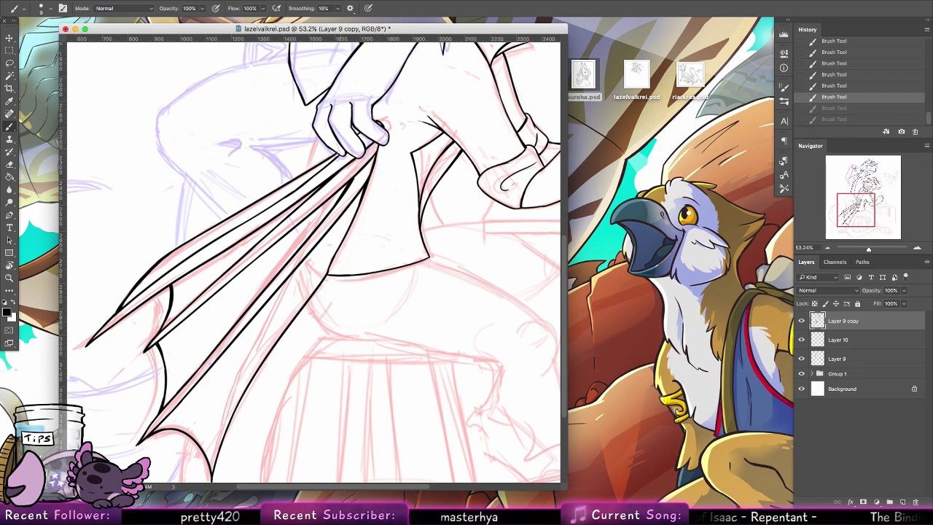
key(ctrl+shift+z)
key(ctrl+shift+z)
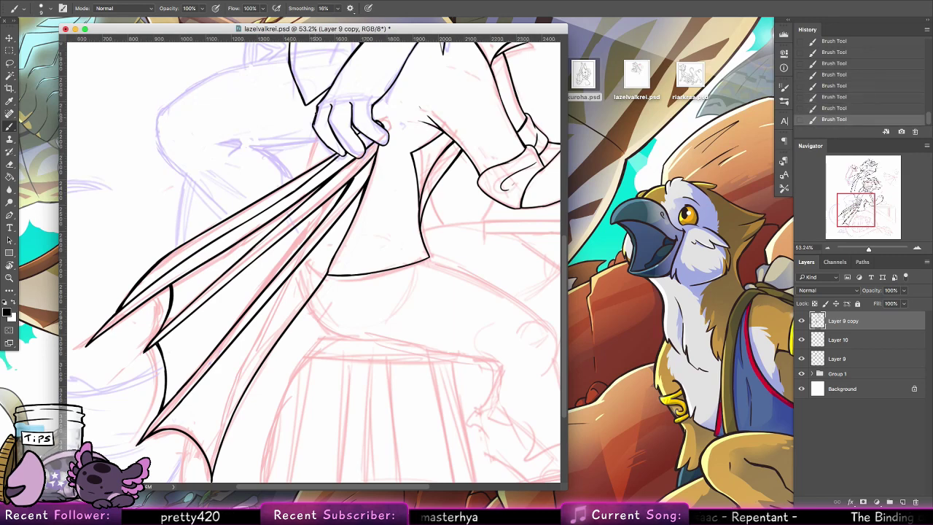
key(ctrl+z)
key(ctrl+z)
key(ctrl+shift+z)
key(ctrl+shift+z)
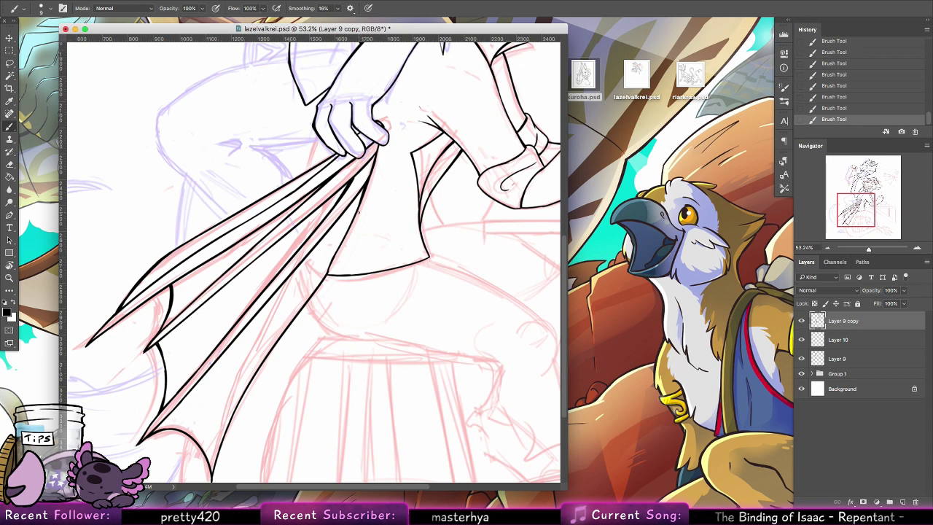
Thicken the tunic's lower hem line and ink the short curve of the character's rear beneath the wing.
scroll(357, 210, down, 5)
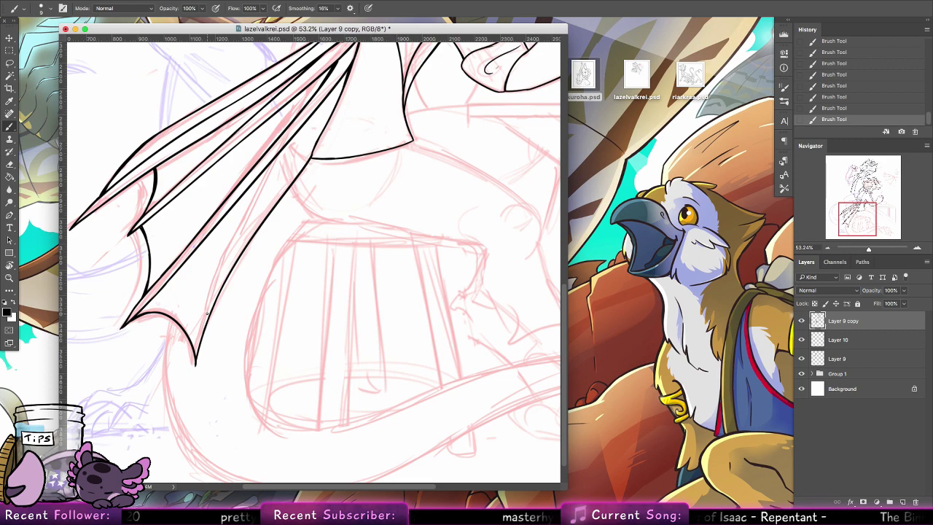
key(r)
drag(233, 161, 488, 321)
key(b)
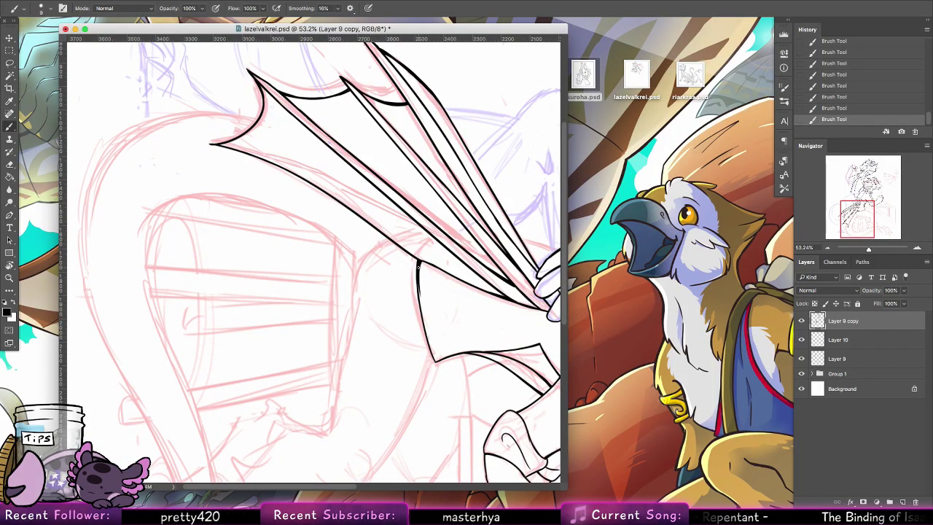
key(super+z)
key(super+shift+z)
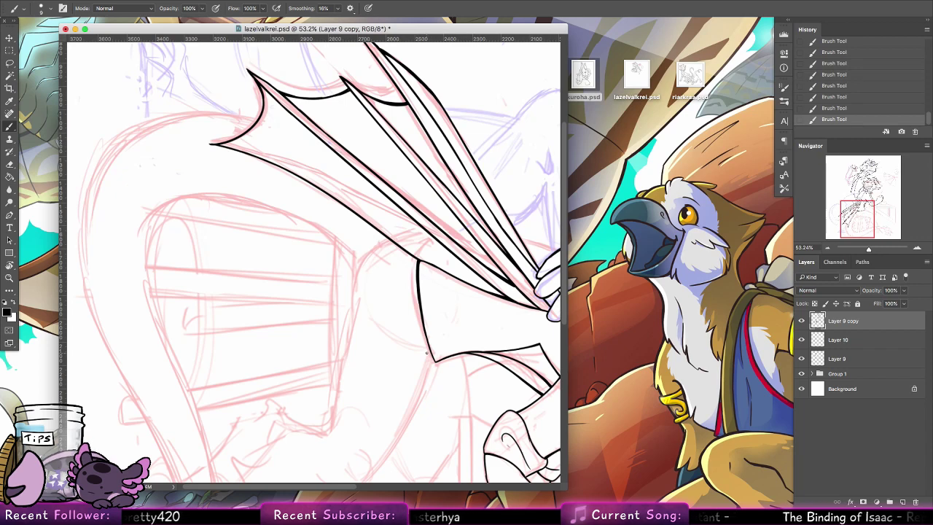
double_click(11, 264)
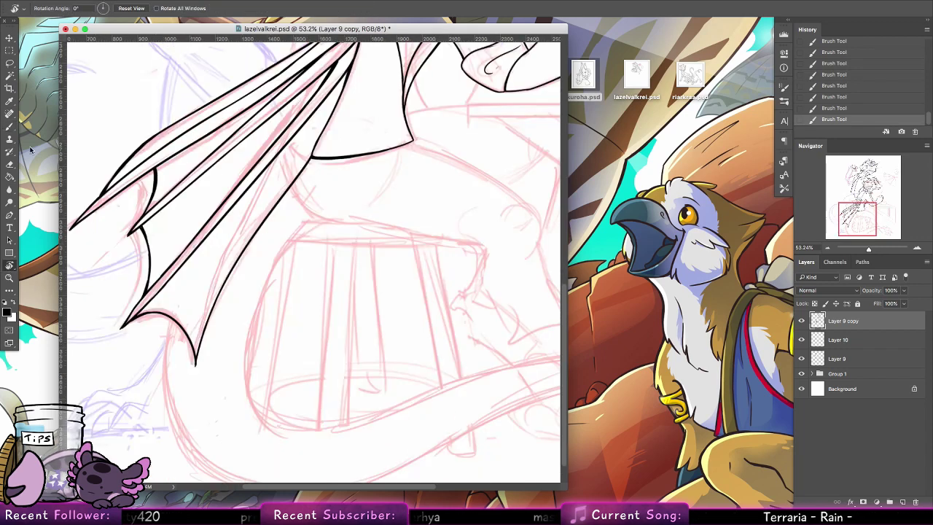
click(10, 126)
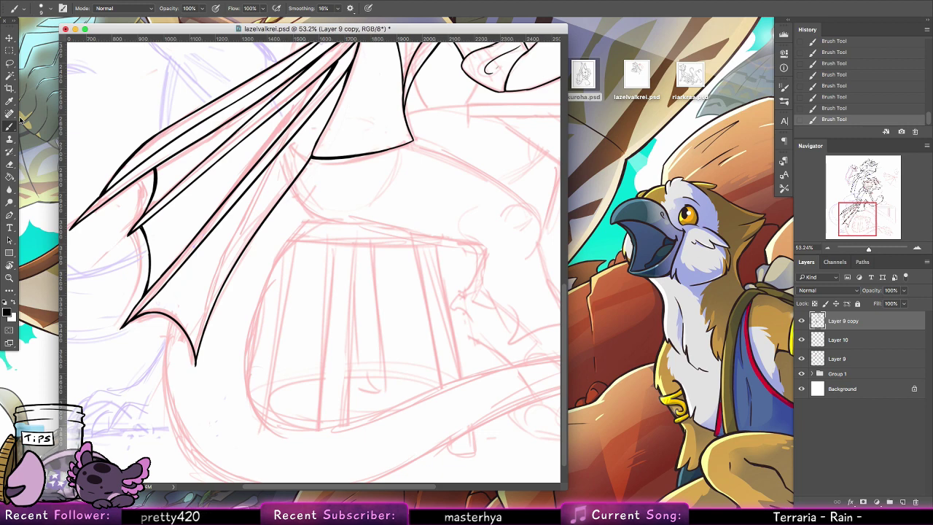
drag(204, 253, 258, 304)
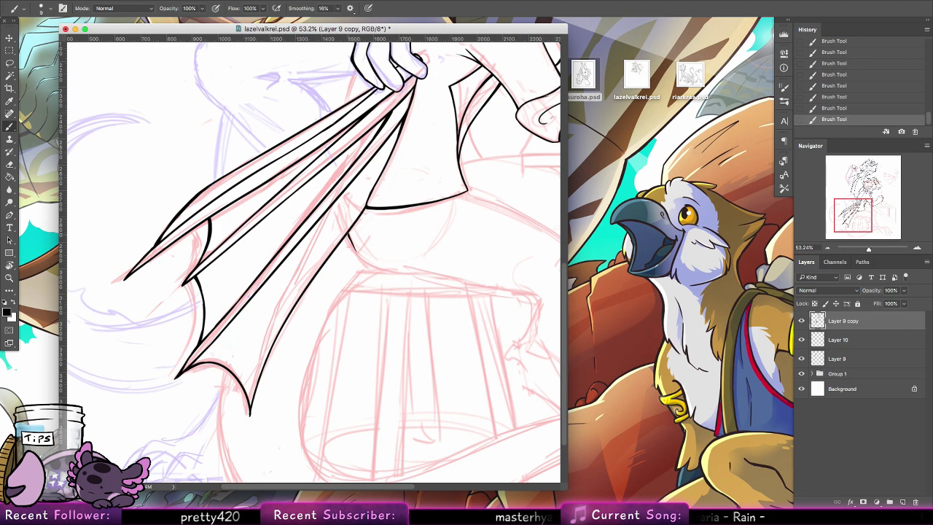
drag(352, 240, 372, 271)
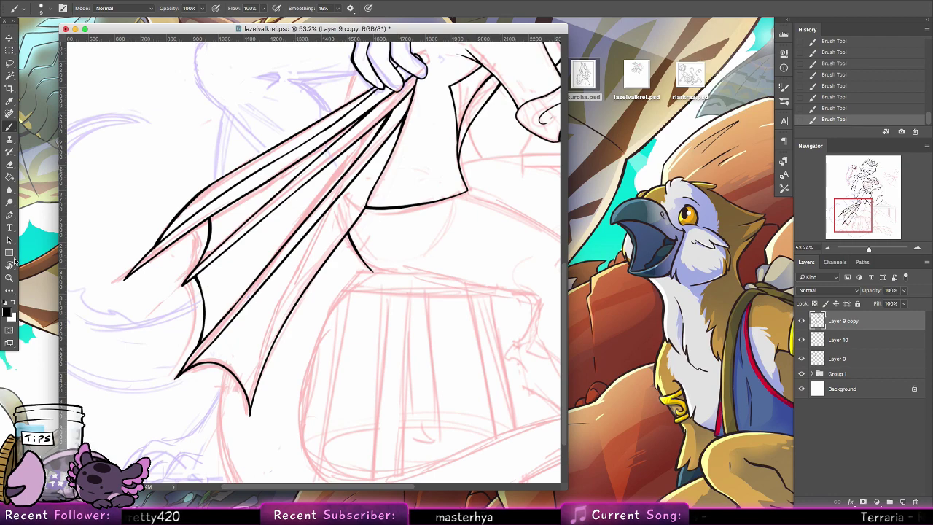
Rotate the canvas and ink the thigh's upper outline in one curve from the tunic hem to the knee.
key(r)
drag(192, 136, 158, 435)
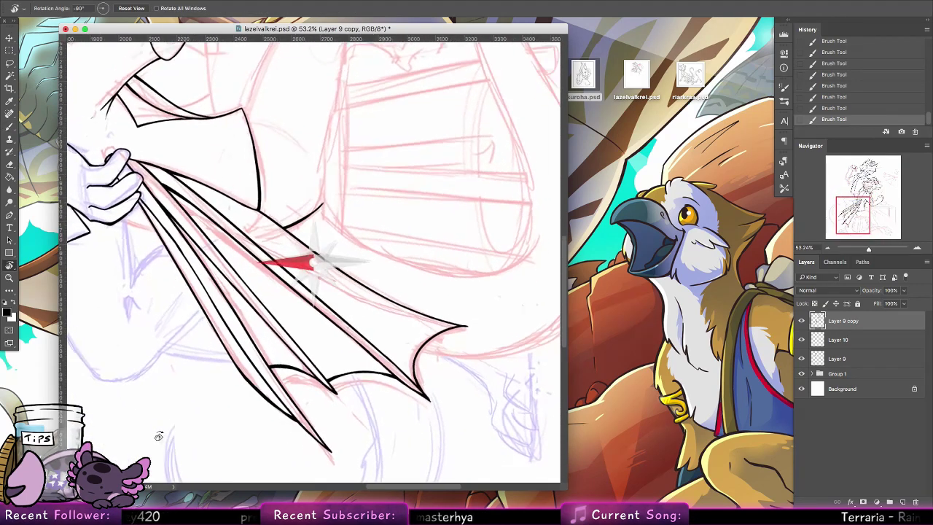
drag(316, 229, 301, 345)
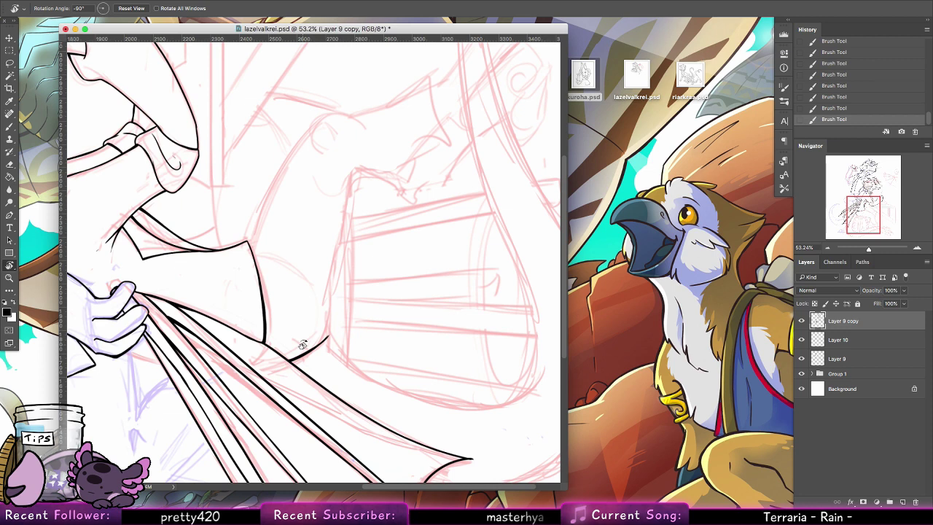
click(10, 126)
scroll(348, 241, up, 3)
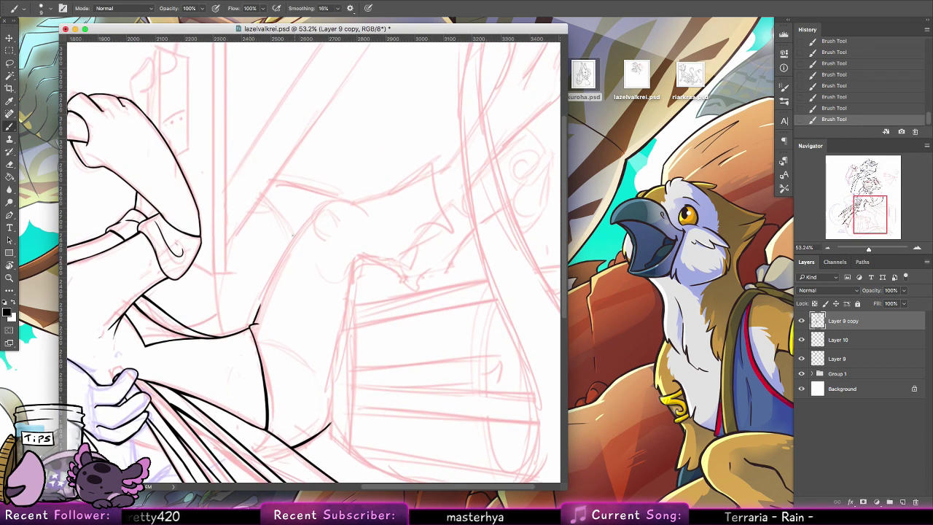
drag(255, 325, 304, 232)
key(super+z)
mouse_move(255, 325)
mouse_down()
mouse_move(290, 241)
mouse_move(332, 200)
mouse_up()
key(super+z)
mouse_move(274, 270)
mouse_down()
mouse_move(326, 203)
mouse_move(342, 203)
mouse_up()
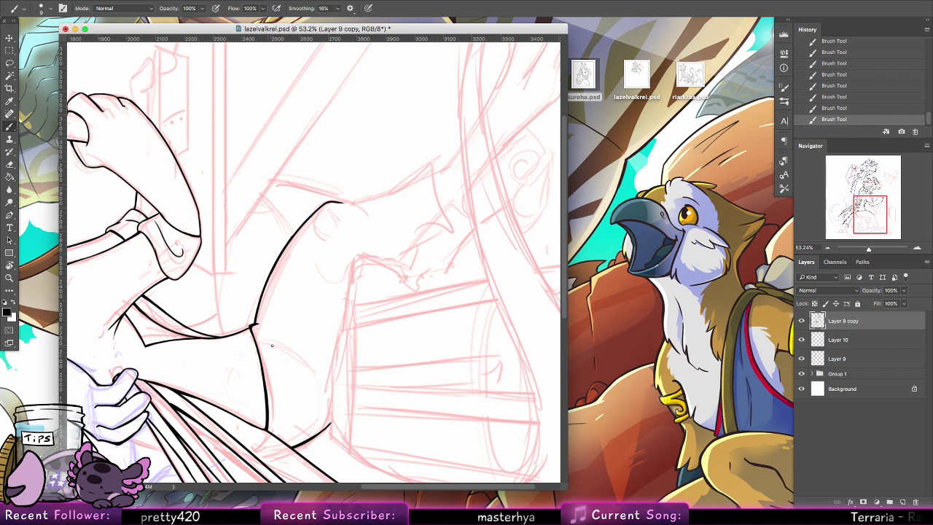
Ink the small fabric crease on the hip just below the tunic hem.
mouse_move(261, 350)
mouse_down()
mouse_move(291, 351)
mouse_move(304, 374)
mouse_up()
key(super+z)
key(super+z)
drag(260, 340, 305, 365)
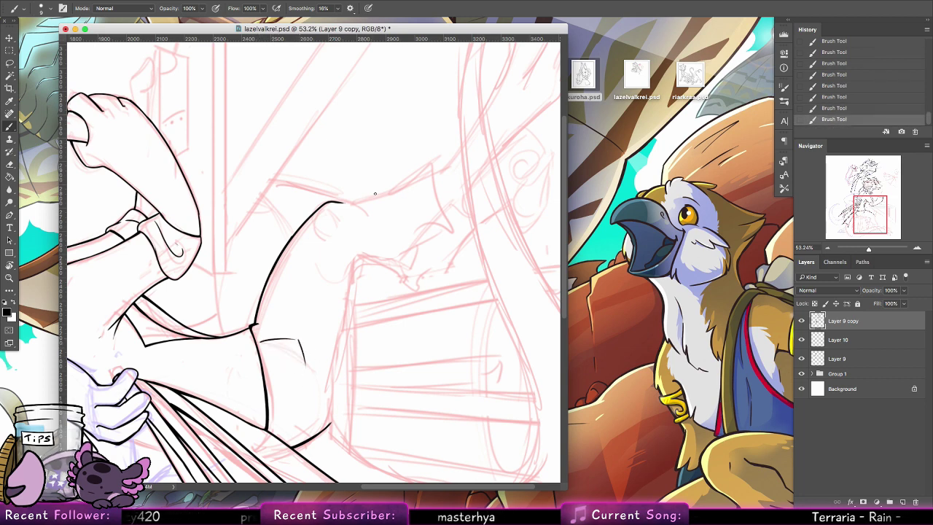
Ink the front of the lower leg down from the knee and the start of the trouser cuff edge.
mouse_move(344, 201)
mouse_down()
mouse_move(427, 169)
mouse_move(446, 233)
mouse_up()
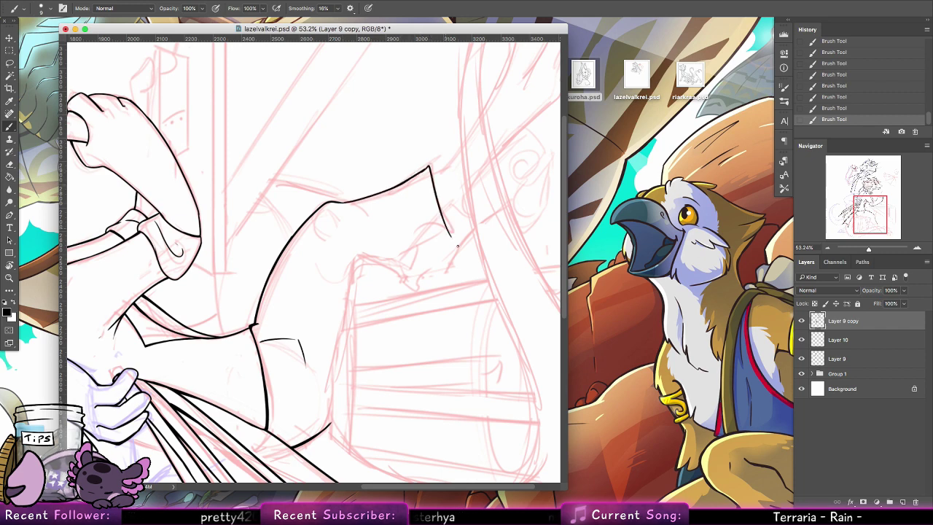
key(super+z)
drag(427, 166, 438, 211)
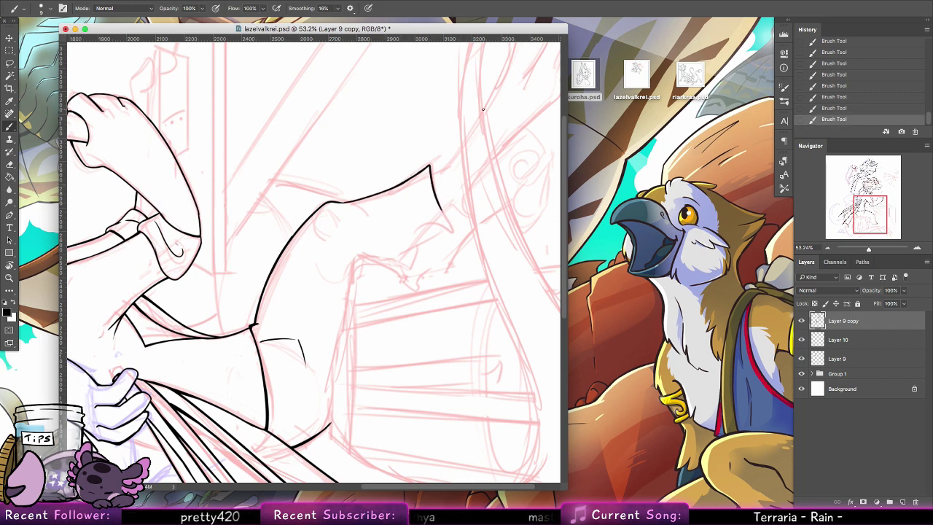
key(Escape)
click(10, 139)
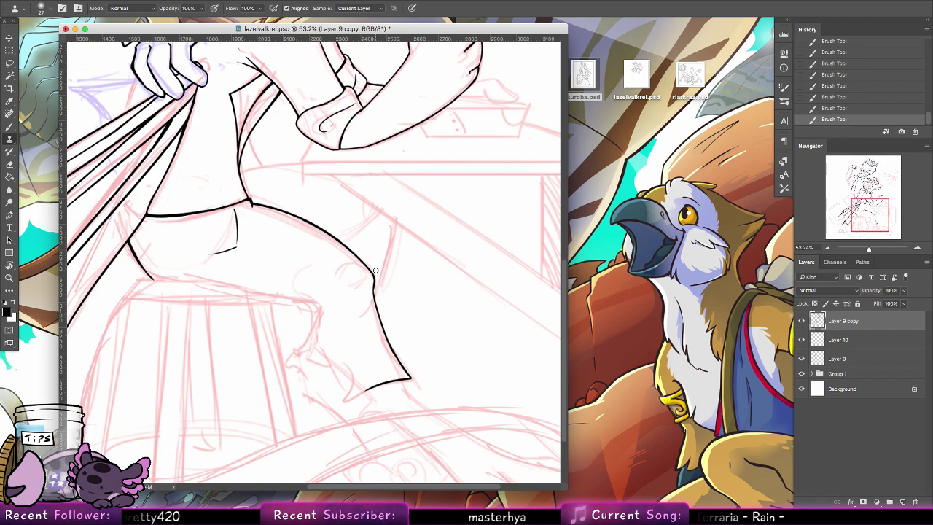
Rotate the canvas to ink the underside of the thigh along the stool seat, then reset the rotation.
click(10, 266)
drag(328, 95, 506, 227)
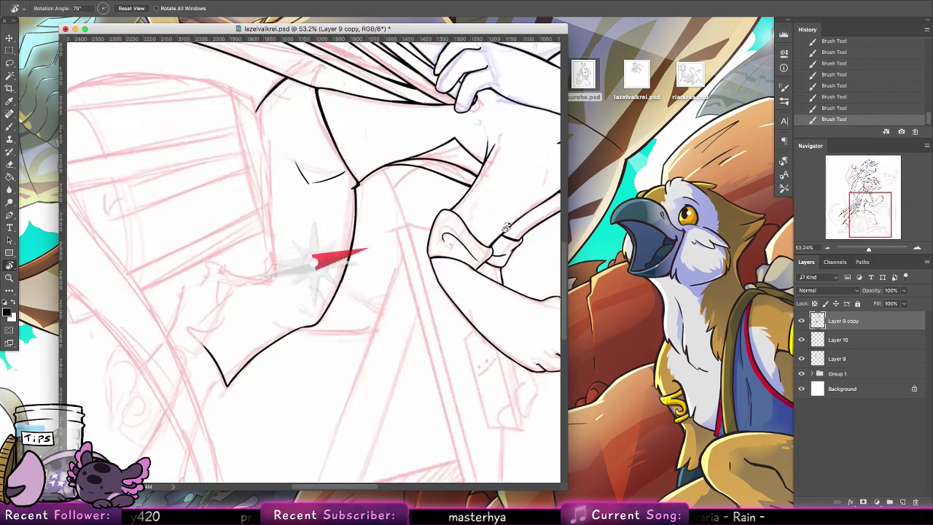
click(10, 127)
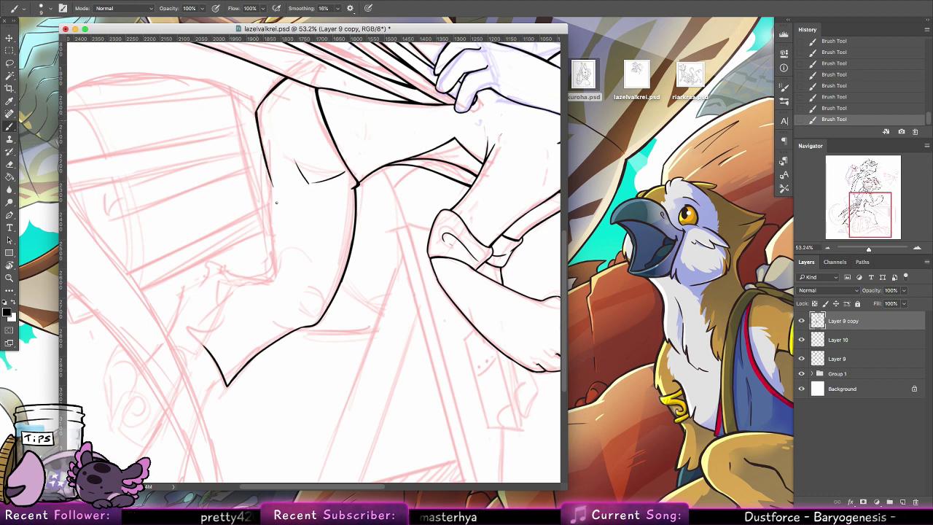
drag(258, 135, 280, 205)
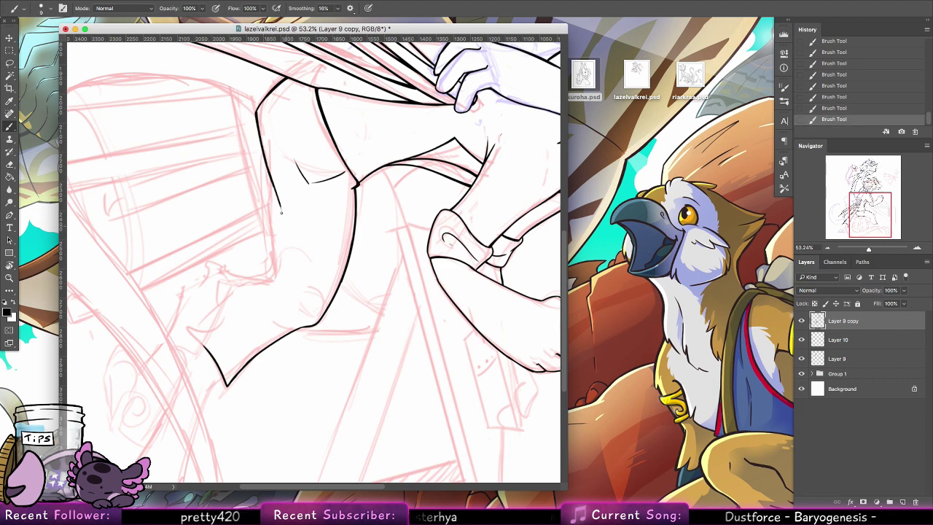
key(r)
key(Escape)
key(b)
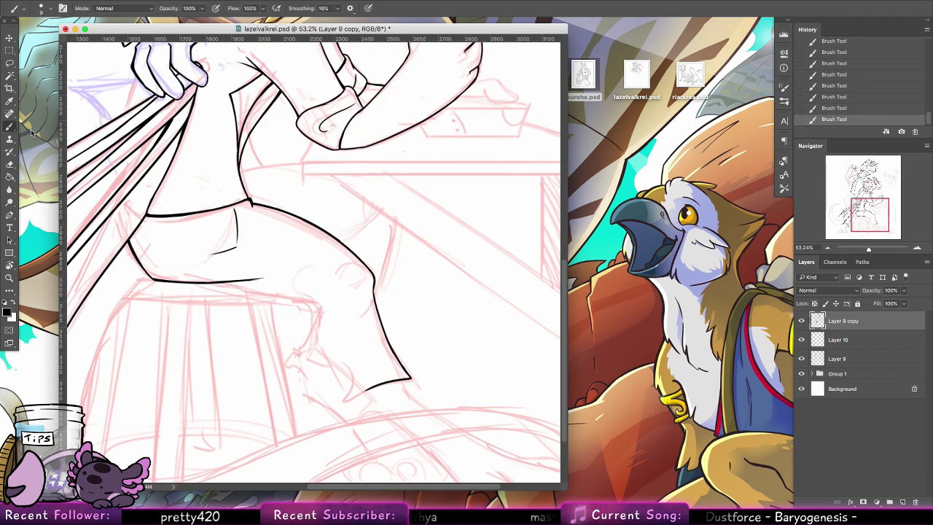
Ink the underside of the thigh from the stool seat to the back of the knee, redoing the stroke.
drag(189, 277, 266, 281)
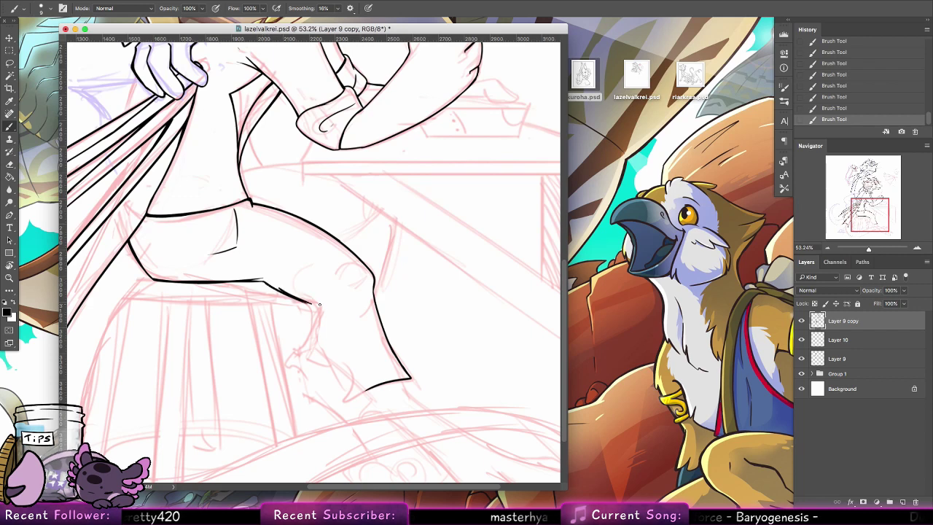
key(alt+super+z)
key(alt+super+z)
key(alt+super+z)
drag(249, 280, 278, 281)
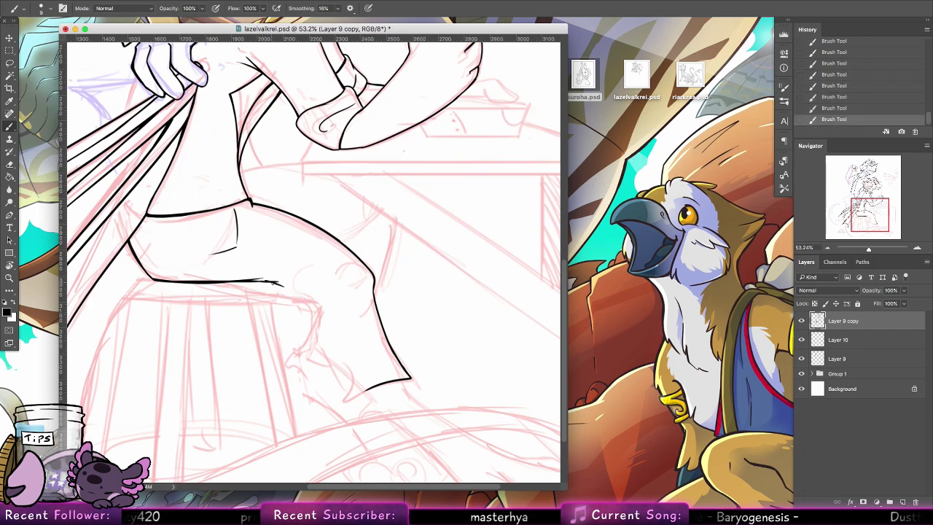
Erase the rough overlaps along the thigh's underside line where it bends off the stool seat.
click(15, 164)
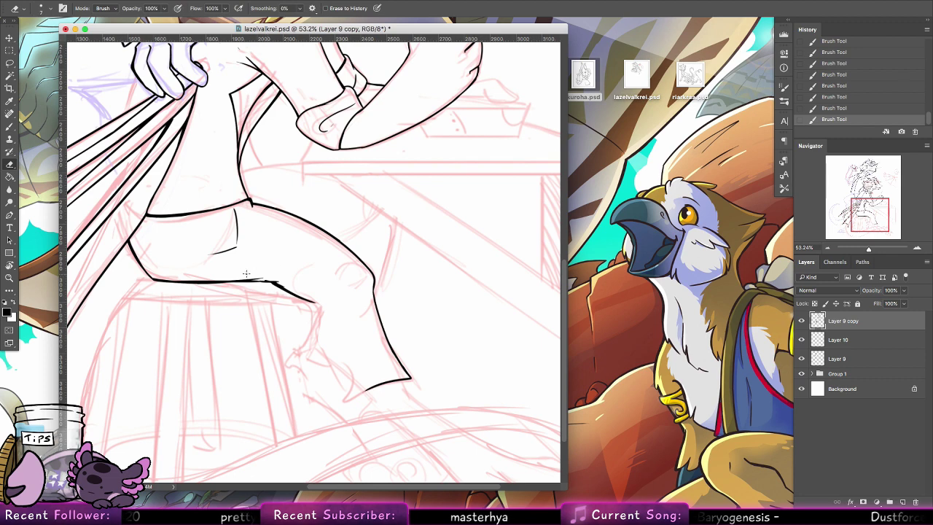
drag(234, 276, 268, 280)
drag(243, 280, 277, 280)
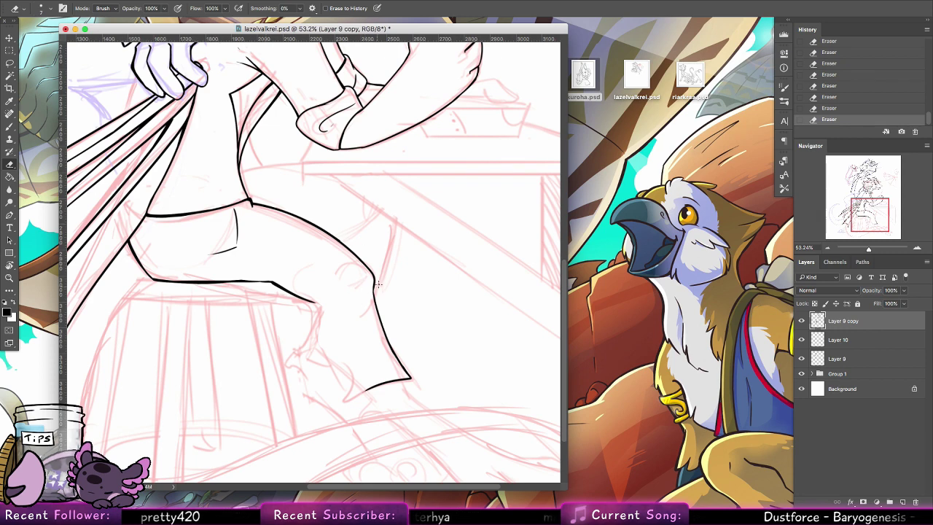
key(super+z)
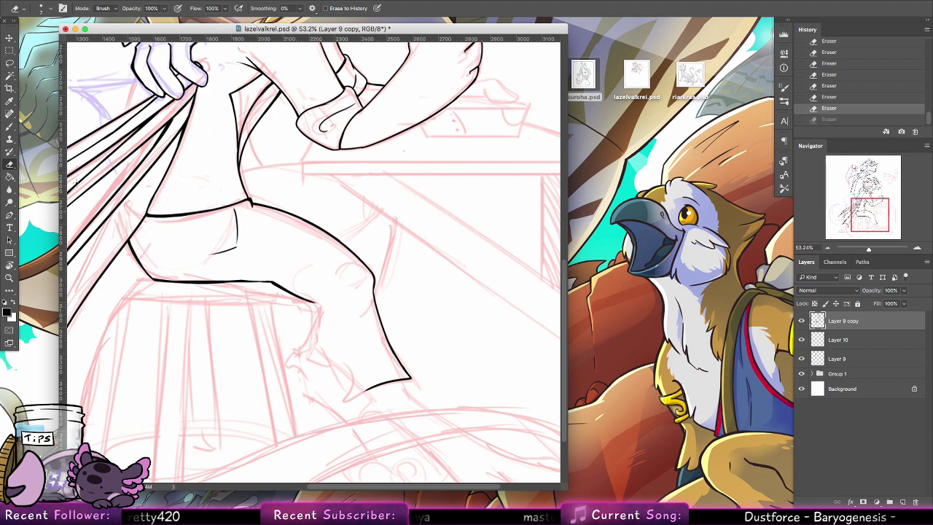
Ink the back of the lower leg from the knee down and close the bottom edge of the trouser cuff.
click(9, 127)
mouse_move(295, 293)
mouse_down()
mouse_move(312, 339)
mouse_move(324, 362)
mouse_move(314, 329)
mouse_move(342, 381)
mouse_up()
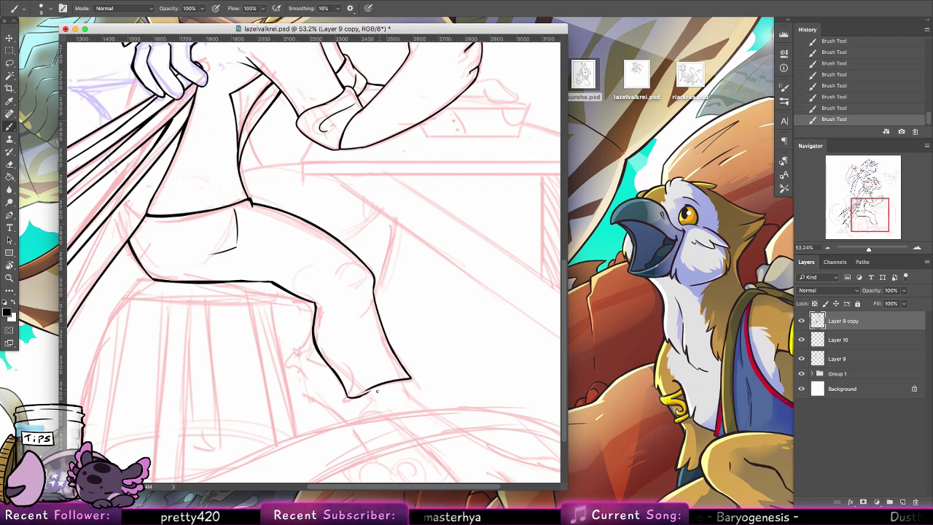
key(ctrl+alt+z)
key(ctrl+alt+z)
key(ctrl+alt+z)
mouse_move(347, 397)
mouse_down()
mouse_move(408, 375)
mouse_move(350, 397)
mouse_move(371, 386)
mouse_up()
Set the eraser to the 16 px brush and trim the overlapping lines at the cuff's front corner.
key(e)
click(368, 390)
click(44, 8)
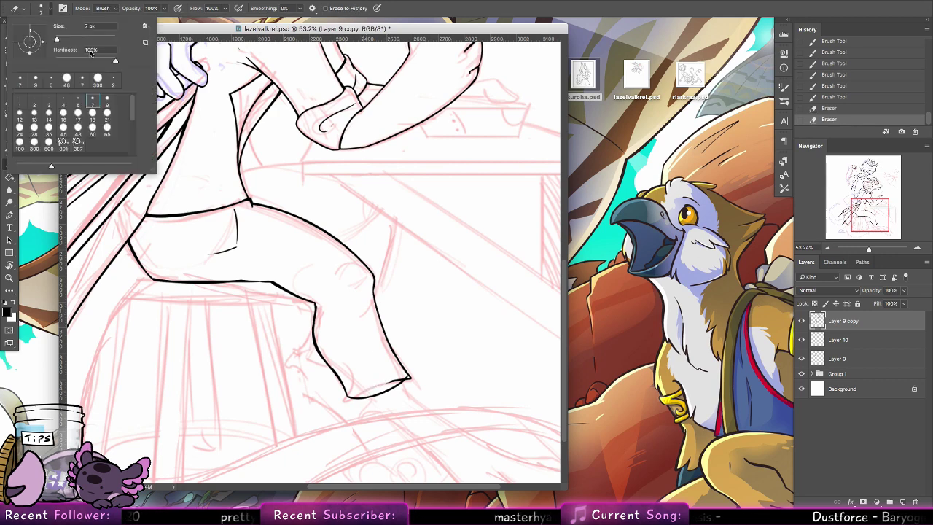
click(63, 111)
mouse_move(397, 380)
mouse_down()
mouse_move(389, 383)
mouse_move(407, 372)
mouse_up()
click(405, 382)
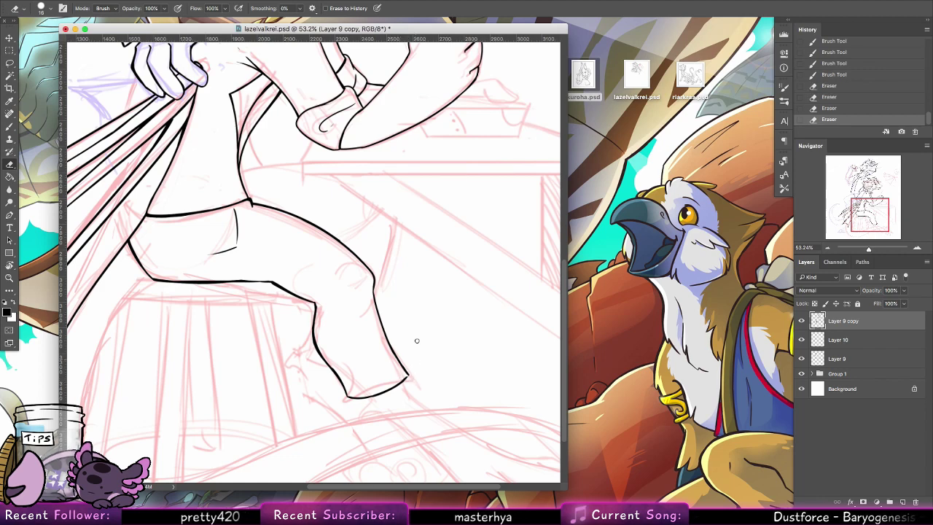
Redraw the front corner of the trouser cuff and erase the excess ink just outside it.
click(10, 125)
drag(405, 373, 407, 376)
key(e)
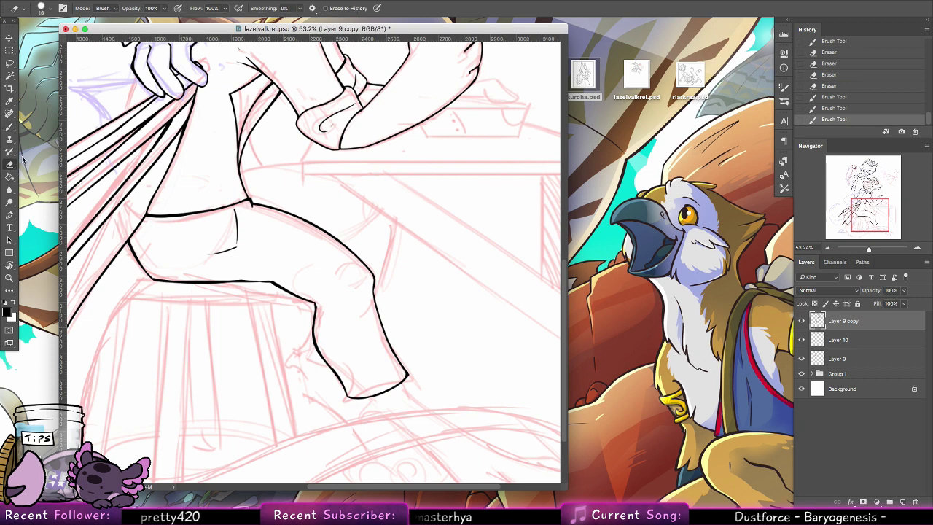
click(409, 378)
click(409, 379)
click(408, 380)
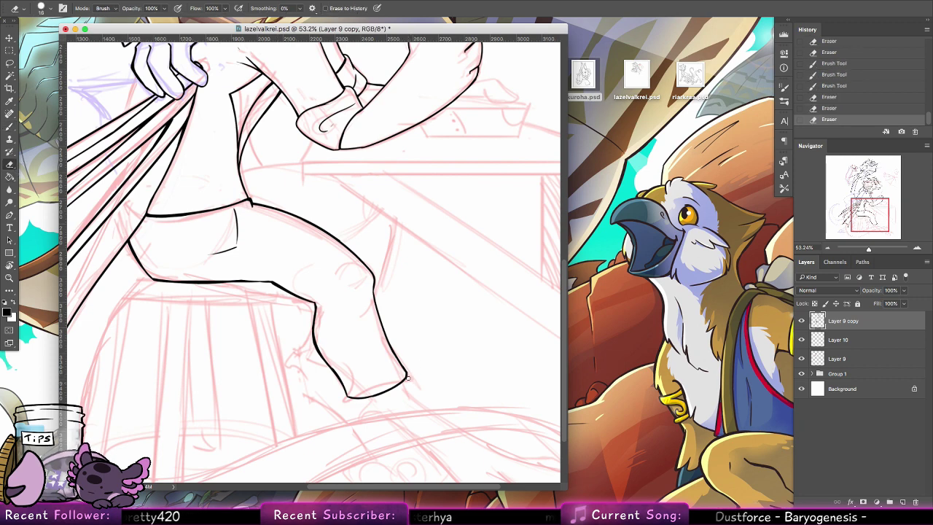
click(406, 386)
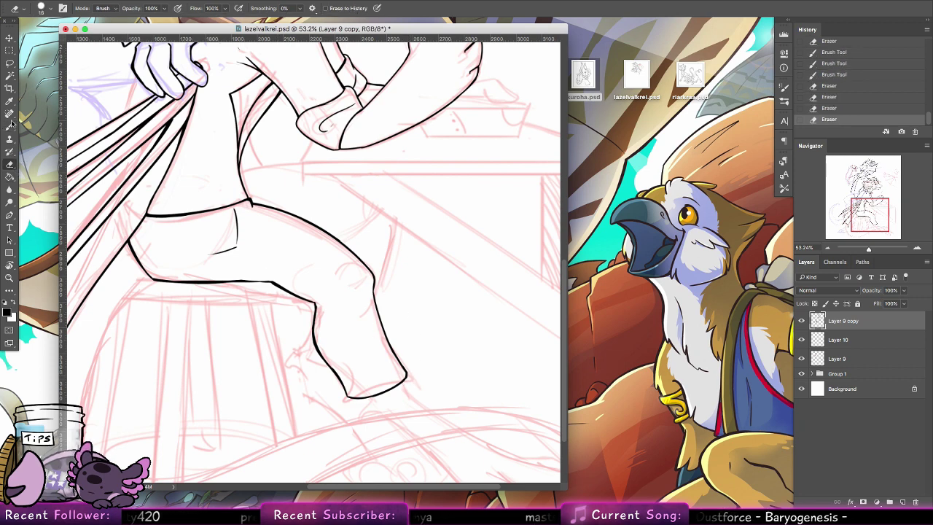
Ink short broken fabric creases on the hip, along the middle of the thigh and down the lower leg.
key(b)
mouse_move(181, 219)
mouse_down()
mouse_move(197, 251)
mouse_move(301, 265)
mouse_up()
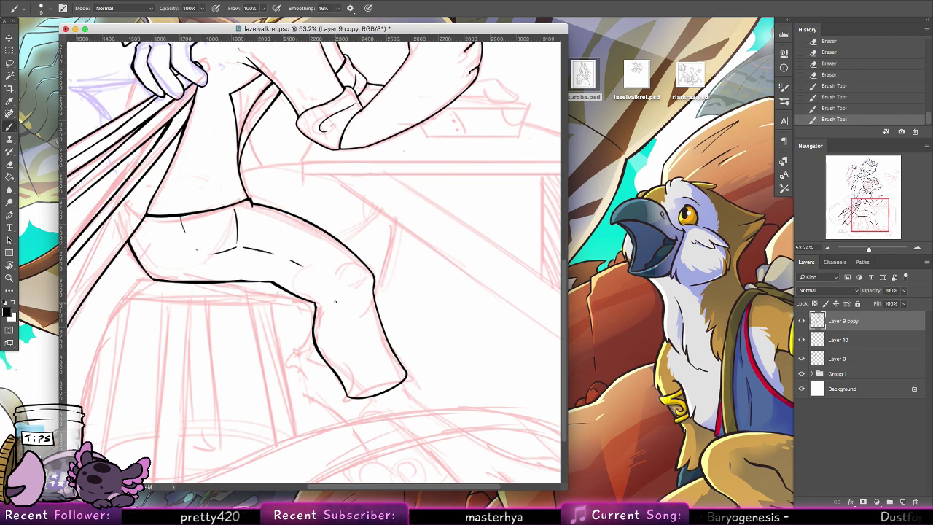
drag(336, 302, 359, 371)
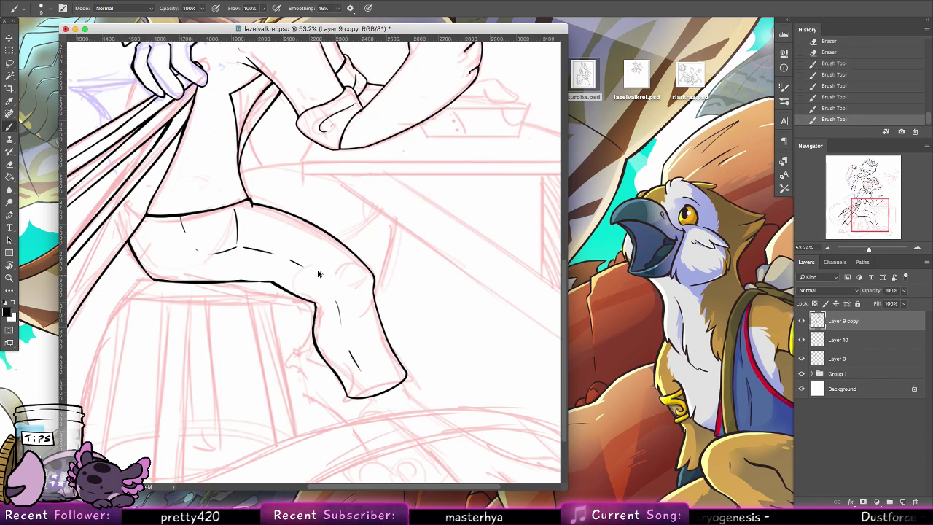
key(ctrl+z)
key(ctrl+z)
key(ctrl+z)
mouse_move(284, 257)
mouse_down()
mouse_move(319, 276)
mouse_move(358, 370)
mouse_move(377, 382)
mouse_move(382, 279)
mouse_move(350, 255)
mouse_up()
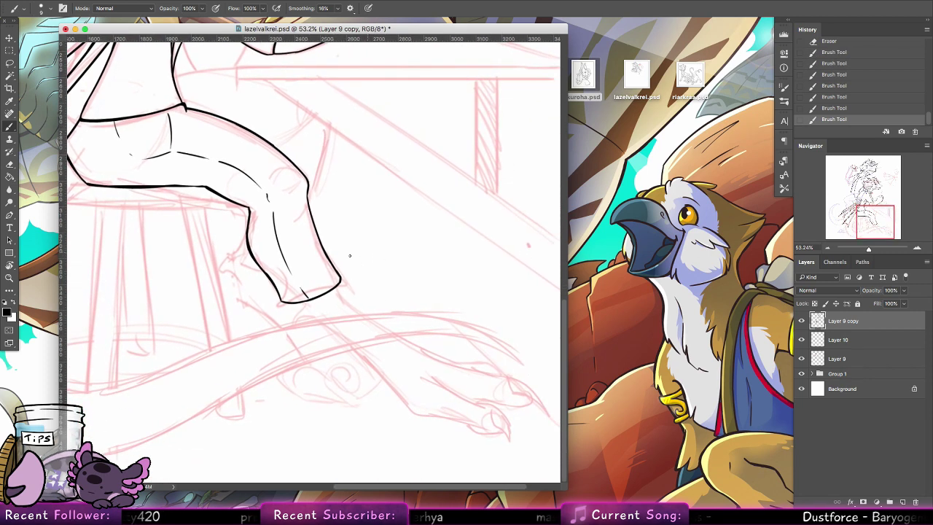
Ink the two short ankle lines below the trouser cuff and undo the trial stroke along the foot.
drag(301, 303, 301, 310)
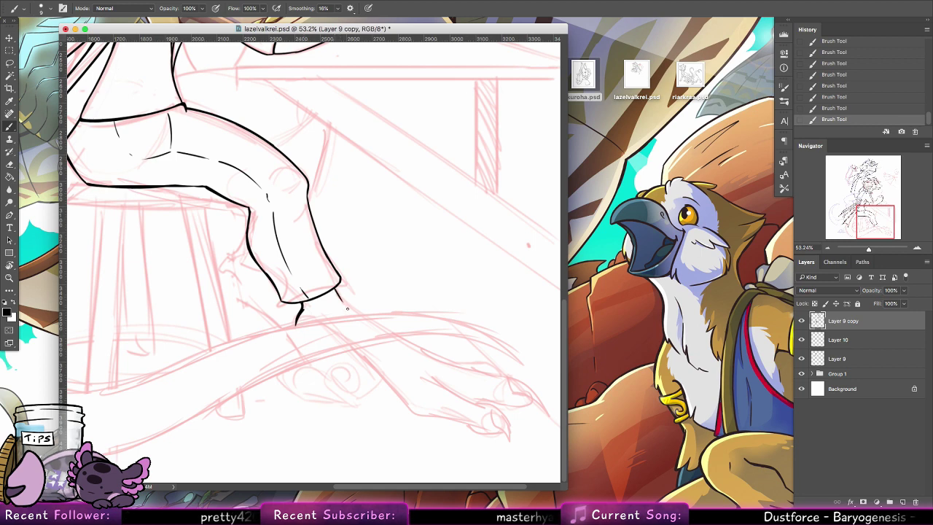
drag(336, 287, 347, 306)
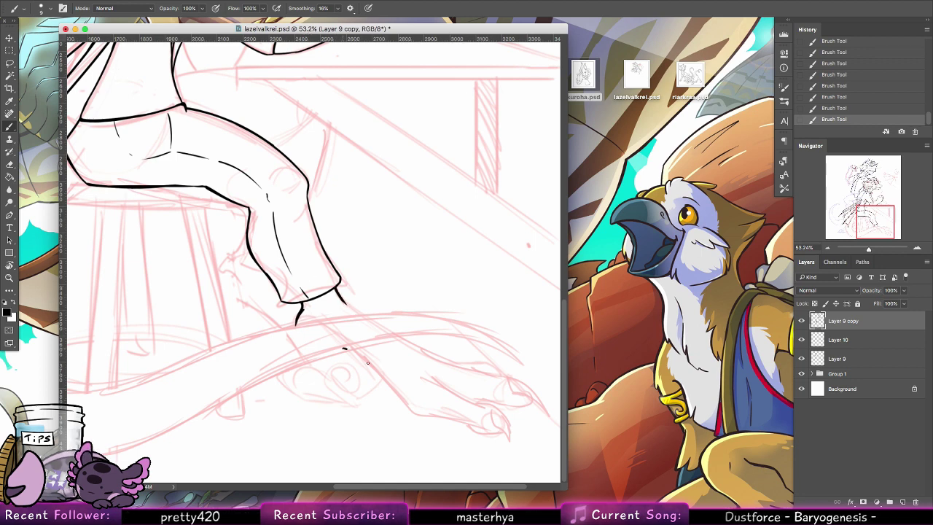
drag(368, 362, 399, 398)
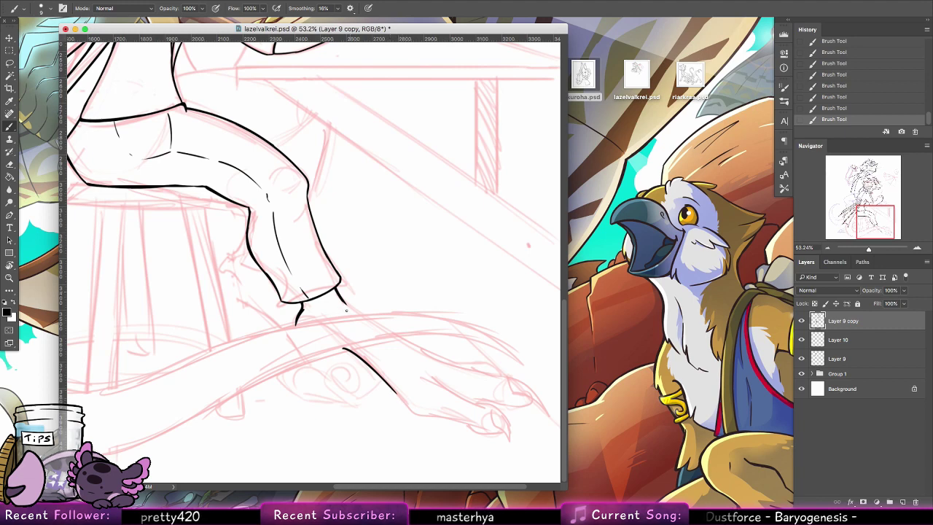
key(ctrl+z)
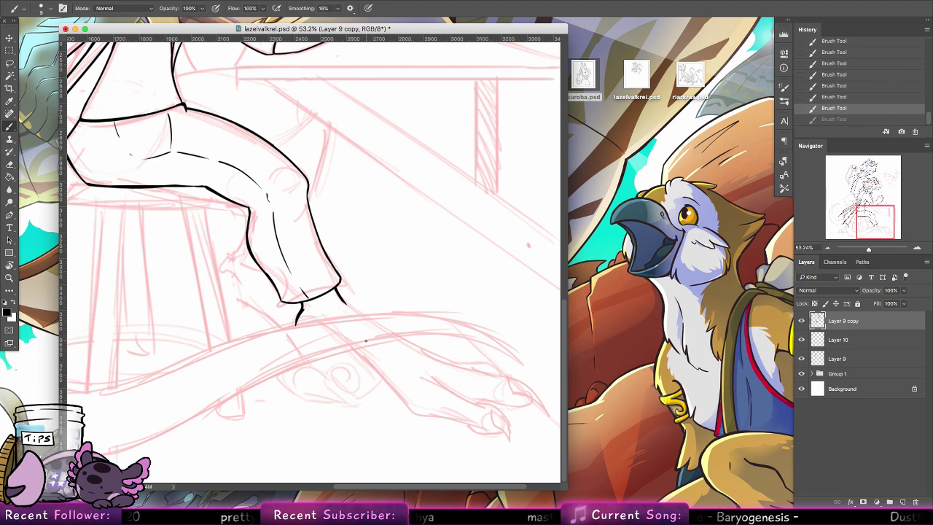
Ink the tail's inner edge from the hip down along the outer side of the stool.
scroll(366, 340, left, 10)
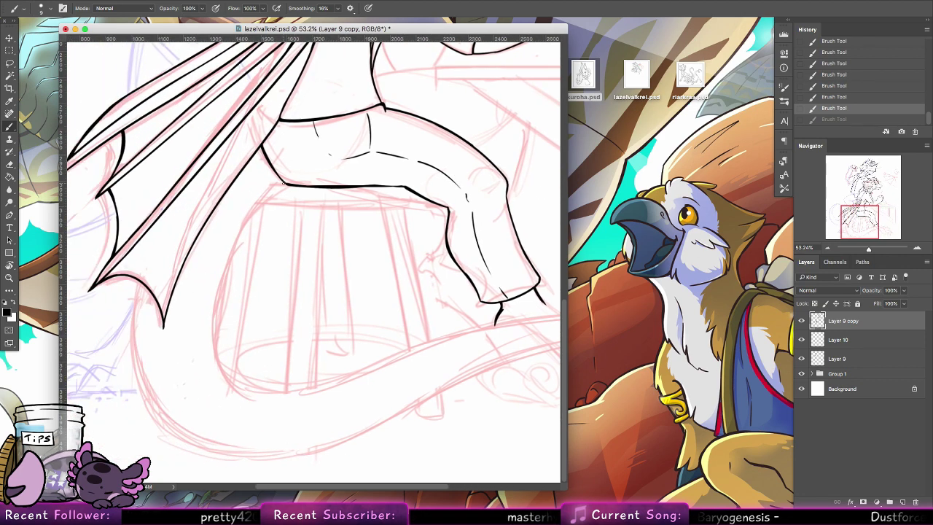
click(283, 183)
mouse_move(284, 184)
mouse_down()
mouse_move(230, 269)
mouse_move(241, 222)
mouse_move(218, 321)
mouse_up()
drag(229, 256, 224, 360)
drag(219, 312, 239, 379)
key(ctrl+z)
Rotate the canvas and try strokes continuing the tail's inner edge into the bend at the stool's base.
key(r)
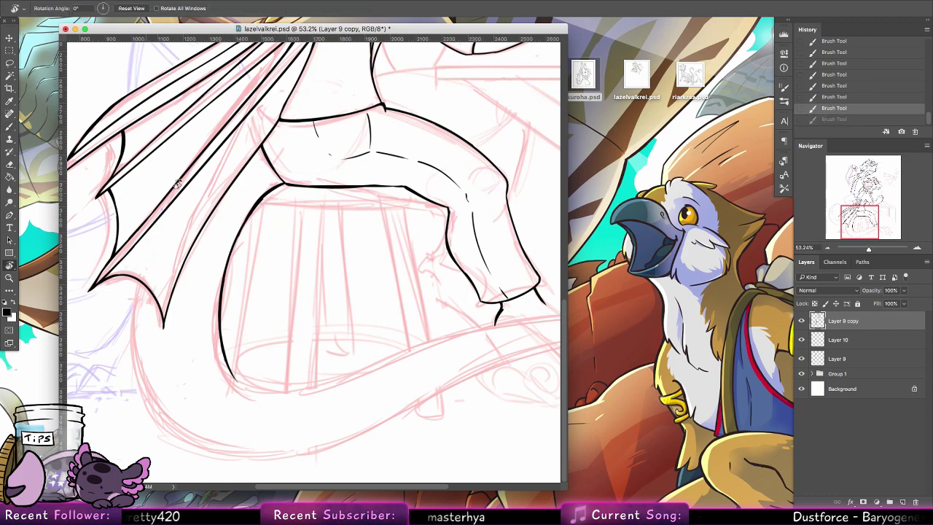
mouse_move(226, 276)
mouse_down()
mouse_move(328, 240)
mouse_move(417, 173)
mouse_up()
click(10, 127)
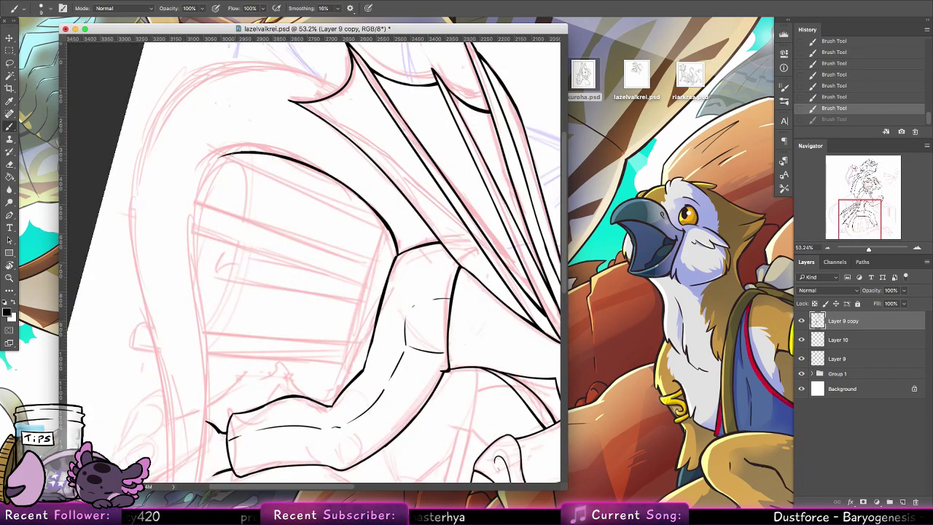
key(ctrl+z)
key(ctrl+z)
key(ctrl+z)
key(ctrl+z)
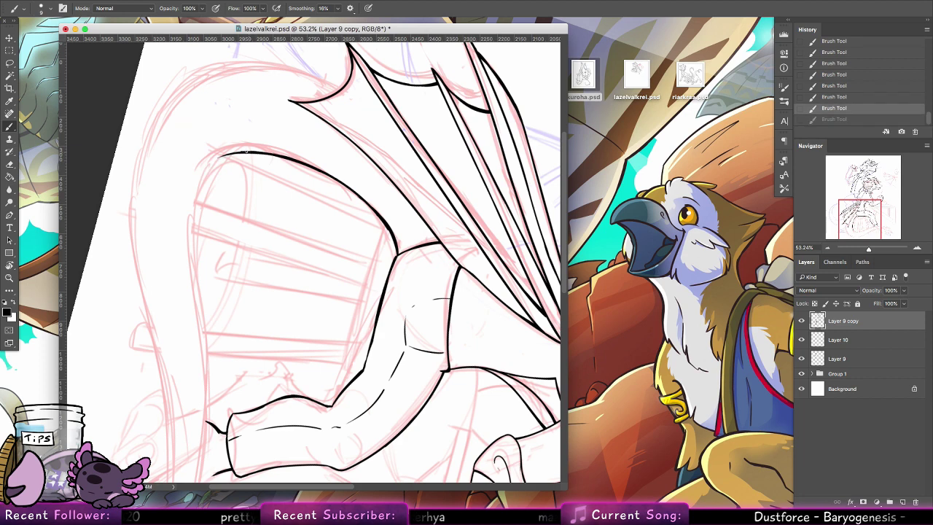
key(ctrl+z)
key(super+alt+z)
key(super+alt+z)
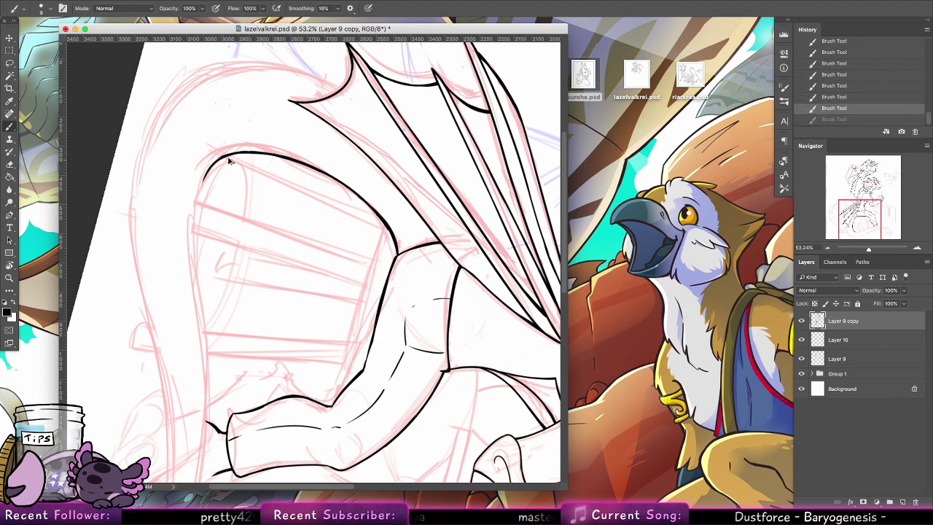
Ink the tail's inner edge through the tight bend around the stool's base, redoing strokes until the curve is smooth.
mouse_move(256, 154)
mouse_down()
mouse_move(221, 158)
mouse_move(202, 199)
mouse_up()
mouse_move(213, 164)
mouse_down()
mouse_move(202, 216)
mouse_move(213, 313)
mouse_up()
key(super+alt+z)
key(super+alt+z)
key(super+alt+z)
key(super+alt+z)
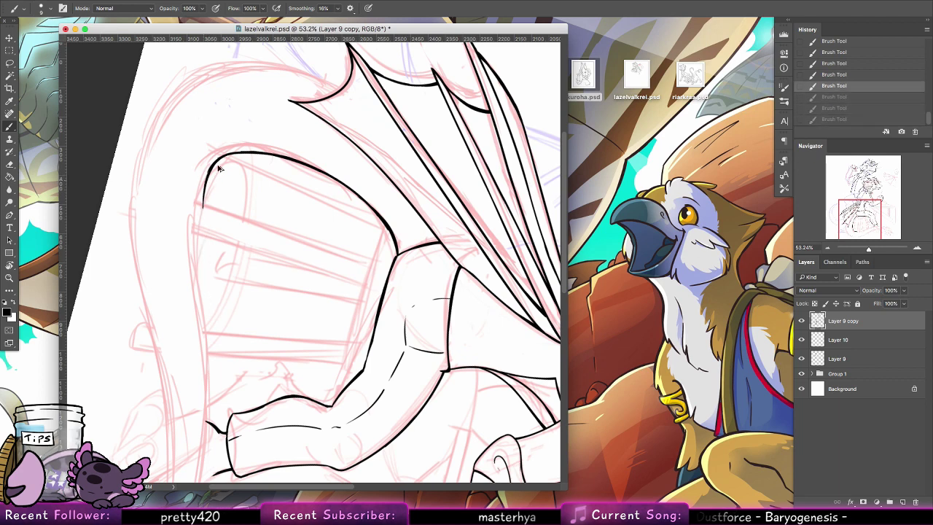
mouse_move(219, 159)
mouse_down()
mouse_move(196, 223)
mouse_move(200, 212)
mouse_move(208, 297)
mouse_up()
key(super+alt+z)
key(super+alt+z)
key(ctrl+z)
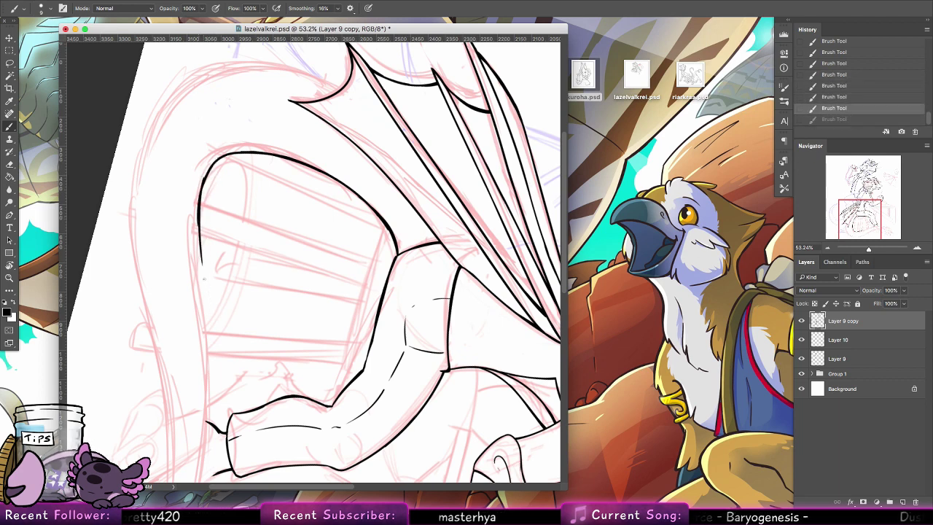
Extend the tail's edge from the stool's base past the ankle in one long stroke.
mouse_move(201, 237)
mouse_down()
mouse_move(208, 391)
mouse_move(284, 279)
mouse_move(292, 227)
mouse_move(285, 192)
mouse_up()
drag(234, 110, 239, 230)
key(super+z)
drag(235, 138, 229, 280)
key(super+z)
drag(239, 181, 227, 319)
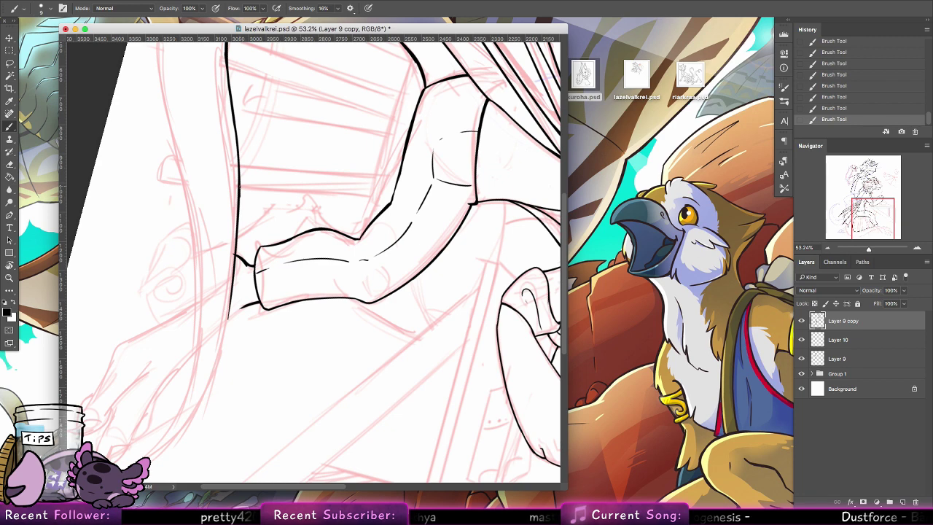
Continue the tail's upper edge from the ankle over the foot towards the tail tip, redoing the curve.
mouse_move(241, 191)
mouse_down()
mouse_move(224, 352)
mouse_move(321, 267)
mouse_up()
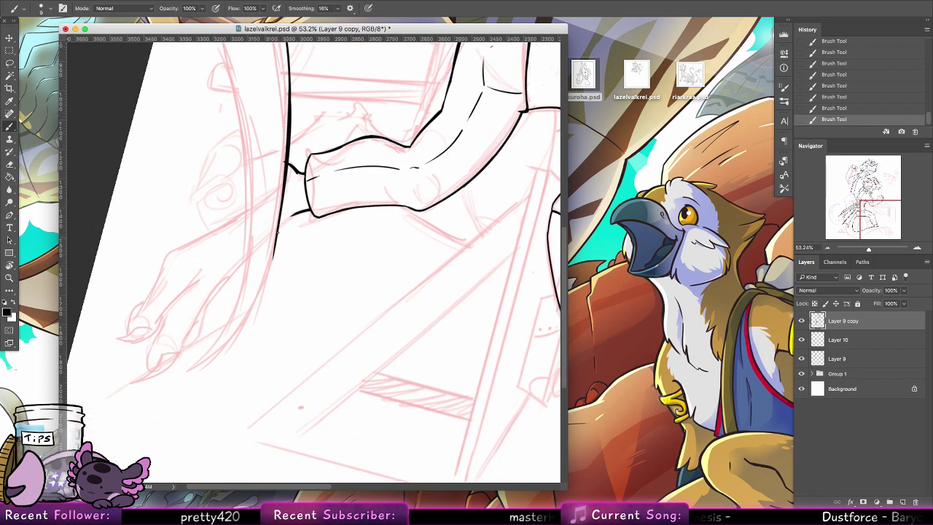
drag(279, 233, 216, 368)
key(super+z)
drag(278, 232, 197, 371)
key(ctrl+z)
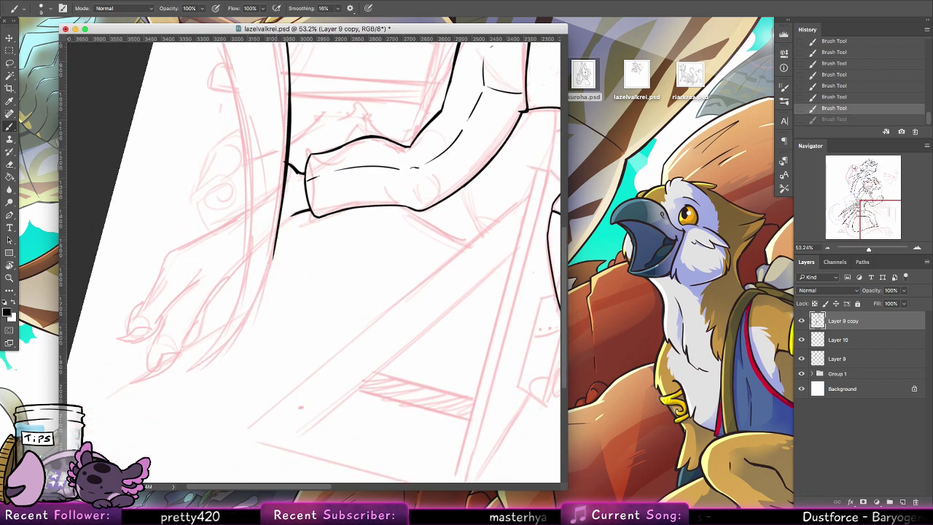
drag(282, 254, 198, 367)
key(ctrl+z)
drag(277, 250, 188, 371)
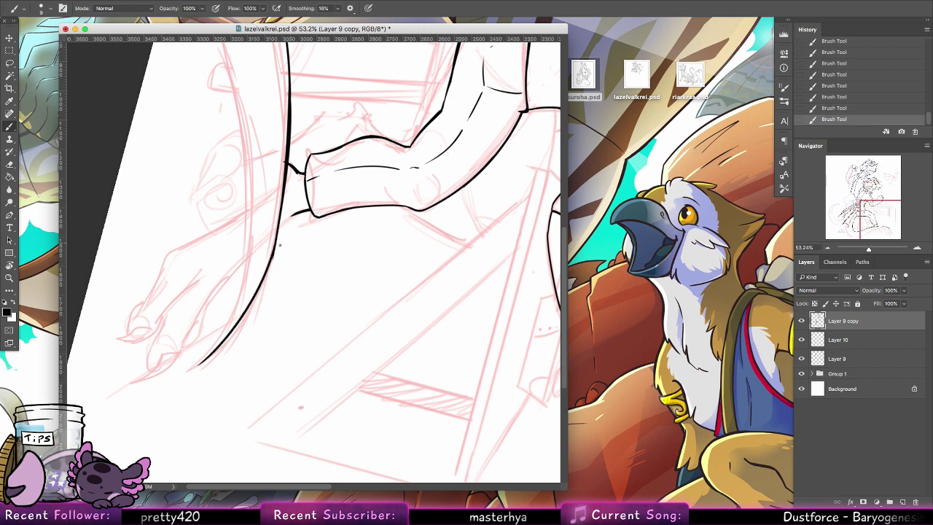
Erase the rough joins on the tail's edge beside the ankle and where the last stroke begins.
click(10, 165)
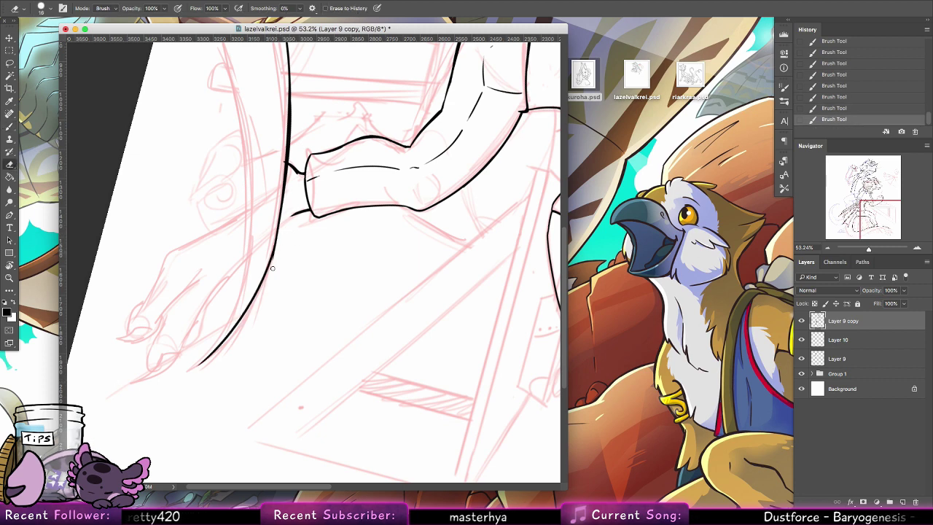
drag(275, 255, 269, 268)
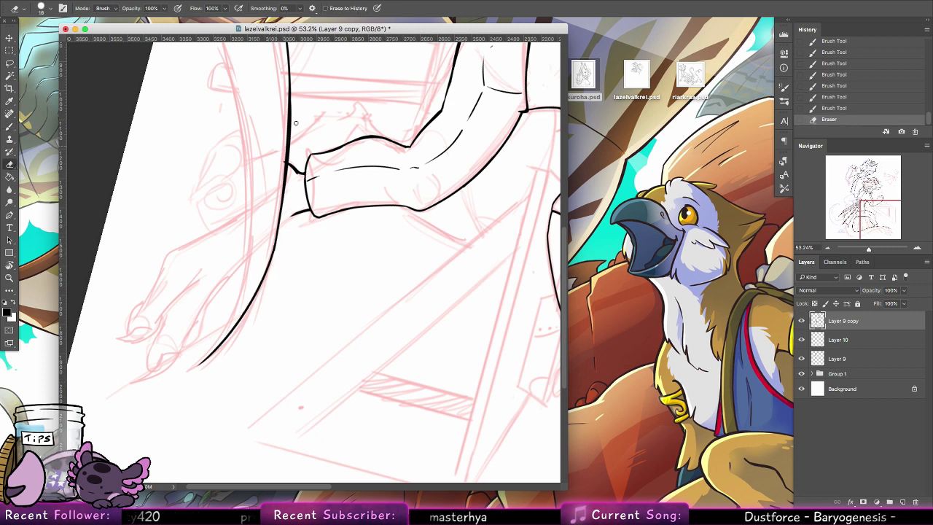
drag(284, 148, 282, 165)
drag(282, 169, 279, 185)
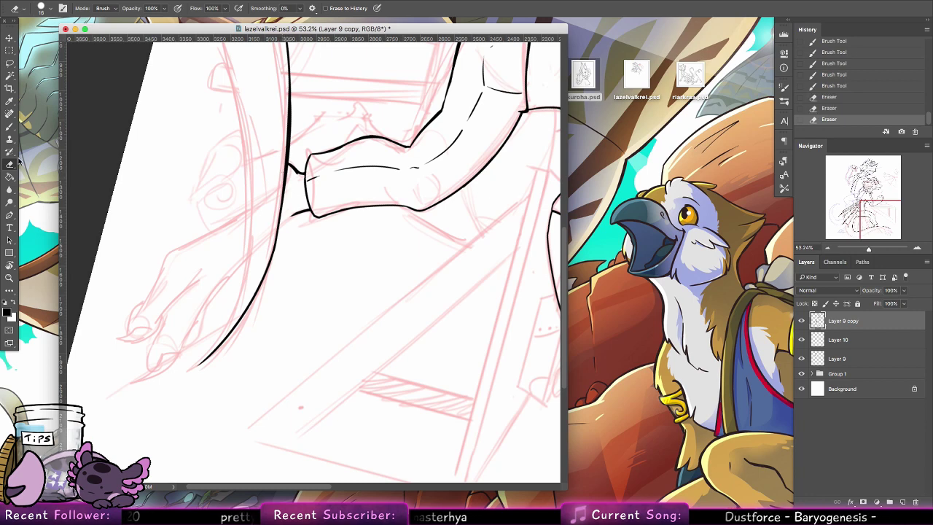
Reset the canvas rotation and erase the overly thick stretch of the tail's upper edge beneath the ankle.
double_click(10, 265)
click(10, 126)
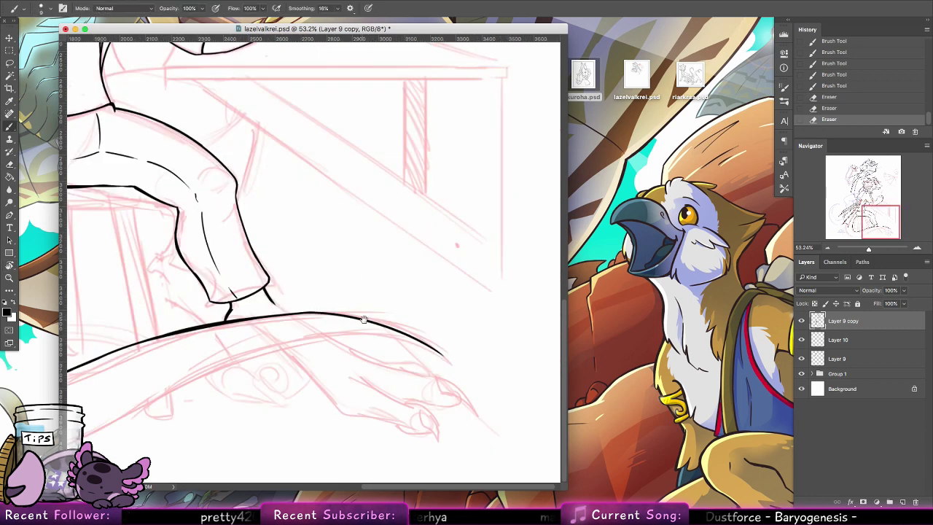
drag(363, 319, 517, 183)
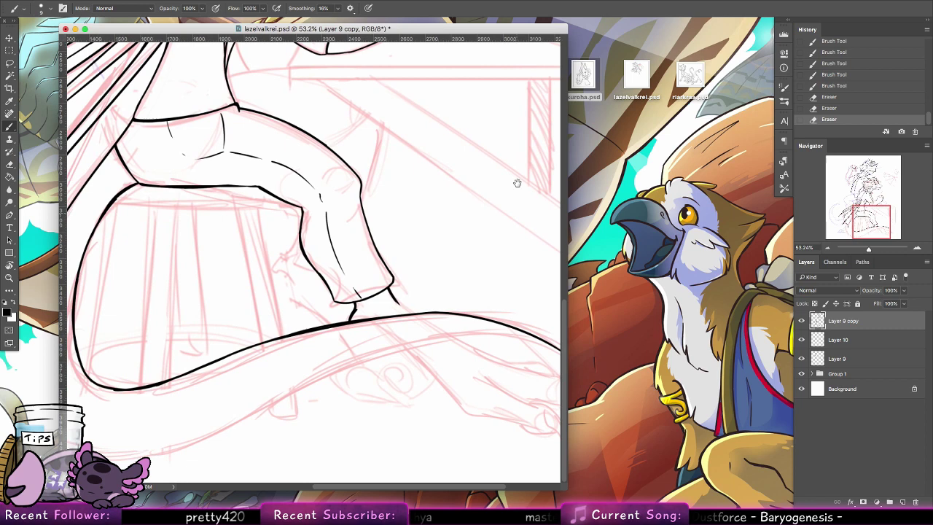
click(10, 164)
mouse_move(265, 348)
mouse_down()
mouse_move(394, 322)
mouse_move(279, 343)
mouse_move(290, 335)
mouse_move(369, 324)
mouse_move(271, 350)
mouse_move(413, 317)
mouse_up()
click(9, 127)
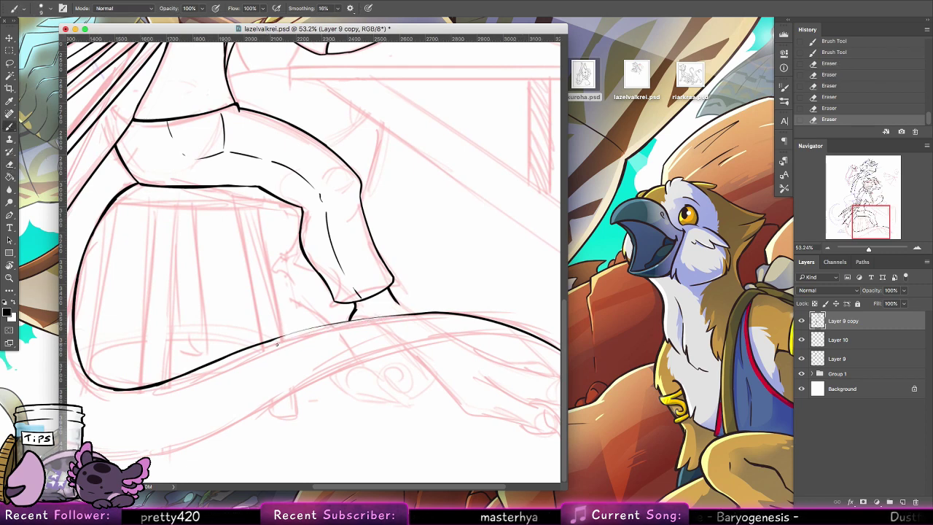
Redraw the erased stretch of the tail's upper edge beneath the ankle, retrying the stroke for a smooth, even weight.
drag(238, 351, 318, 328)
drag(266, 342, 412, 313)
key(ctrl+z)
key(super+z)
mouse_move(286, 337)
mouse_down()
mouse_move(404, 310)
mouse_move(433, 312)
mouse_up()
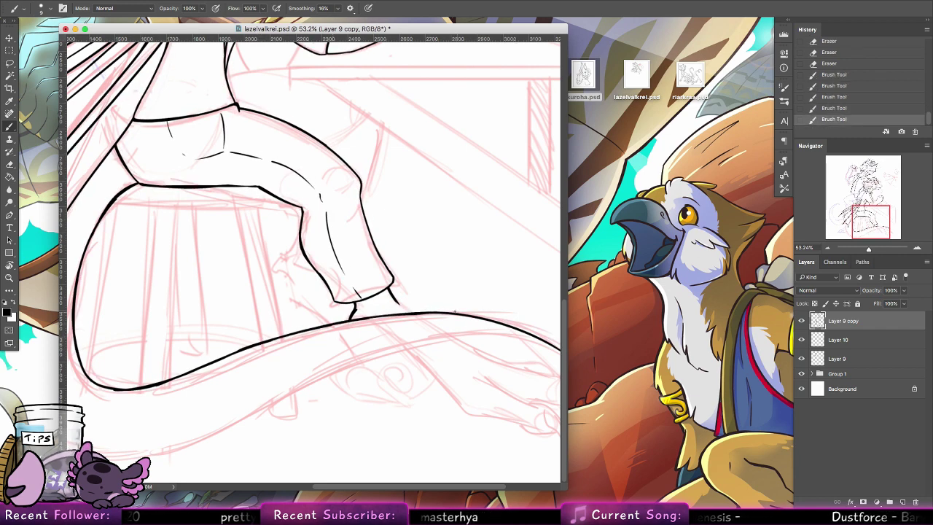
key(ctrl+z)
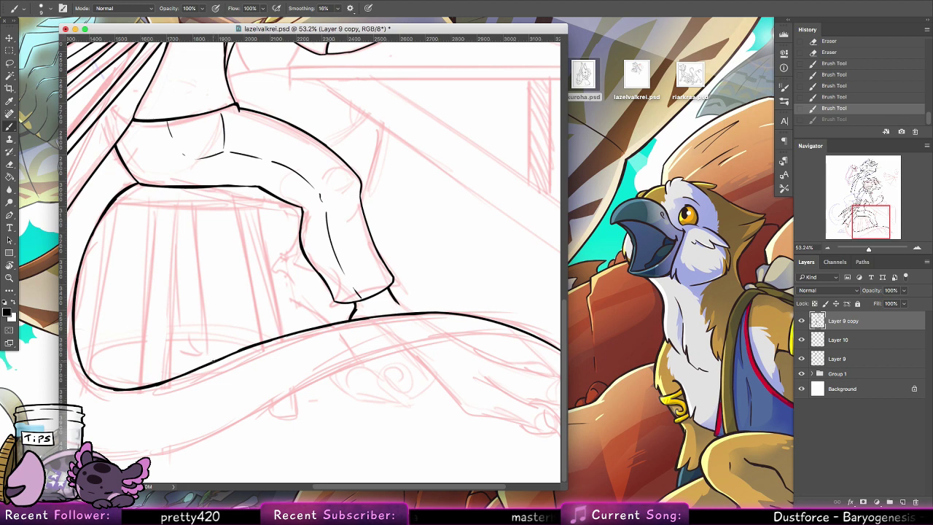
key(ctrl+shift+z)
click(224, 358)
mouse_move(258, 343)
mouse_down()
mouse_move(349, 318)
mouse_move(439, 306)
mouse_move(455, 316)
mouse_up()
key(ctrl+z)
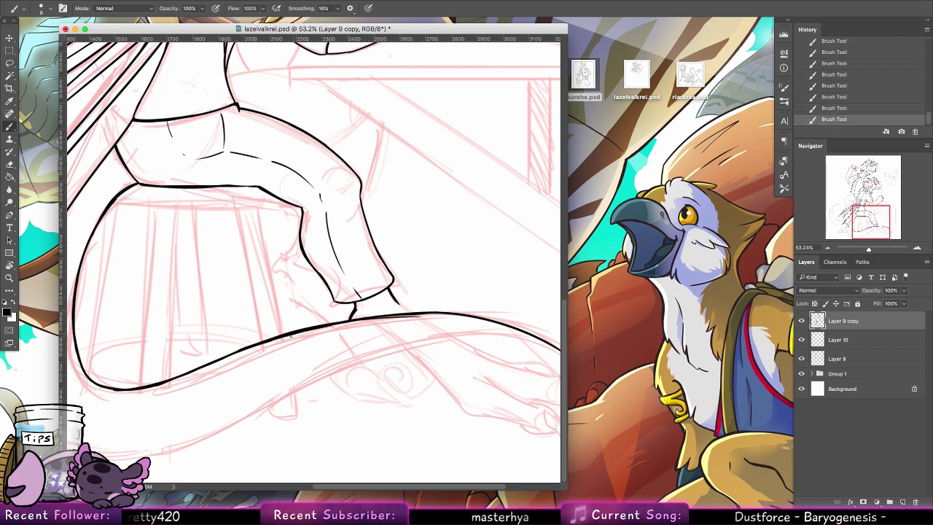
Erase the uneven thickness along the tail's upper edge beneath the ankle and at its bend by the stool's base.
key(e)
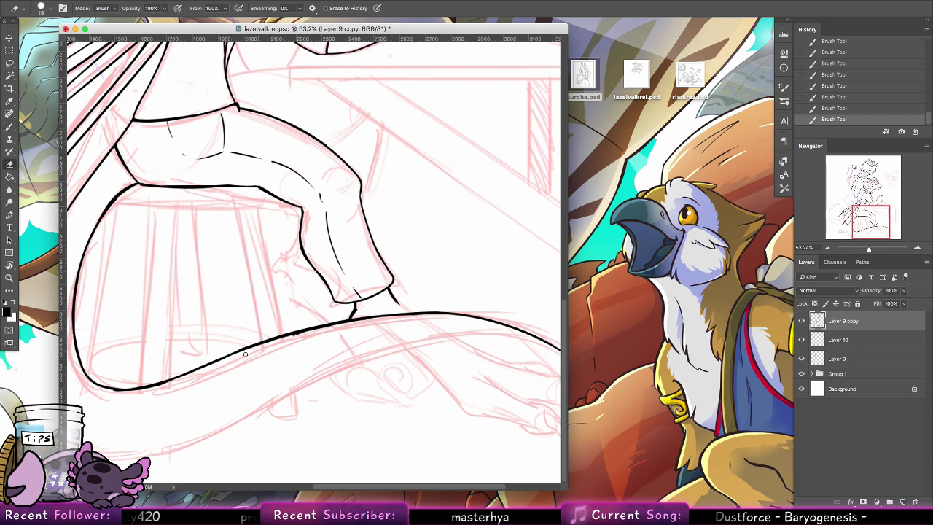
drag(254, 347, 369, 319)
key(super+z)
mouse_move(281, 338)
mouse_down()
mouse_move(400, 317)
mouse_move(353, 324)
mouse_up()
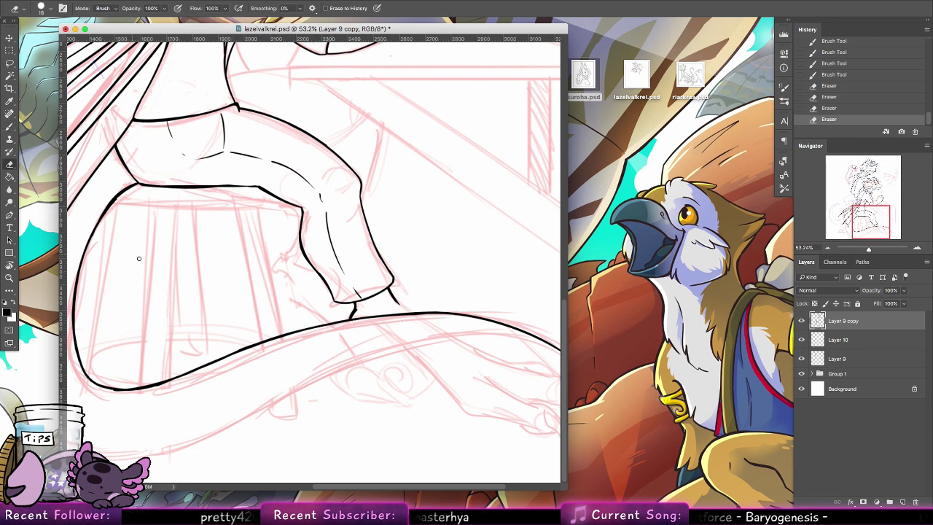
mouse_move(139, 393)
mouse_down()
mouse_move(107, 391)
mouse_move(157, 389)
mouse_up()
drag(112, 392, 147, 393)
Rotate the canvas view to about -120° and ink the tail's upper edge out to its tip.
key(b)
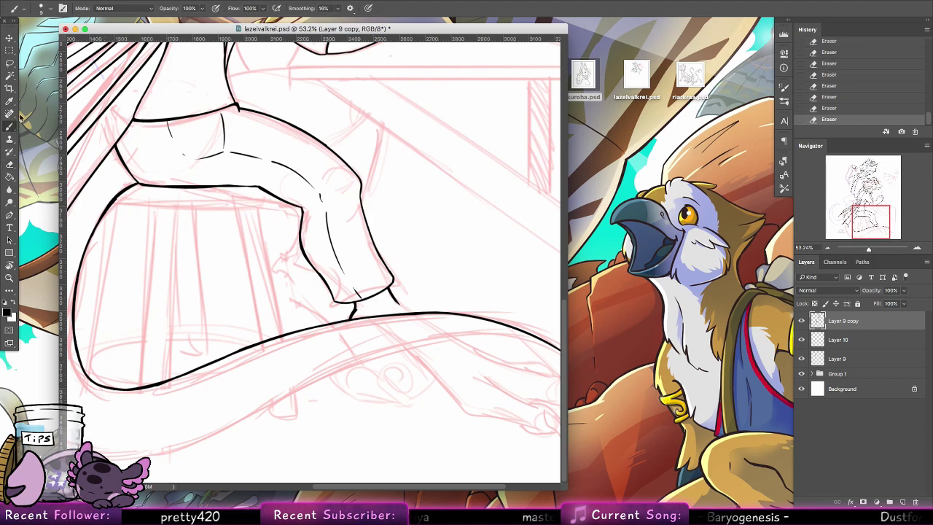
click(10, 266)
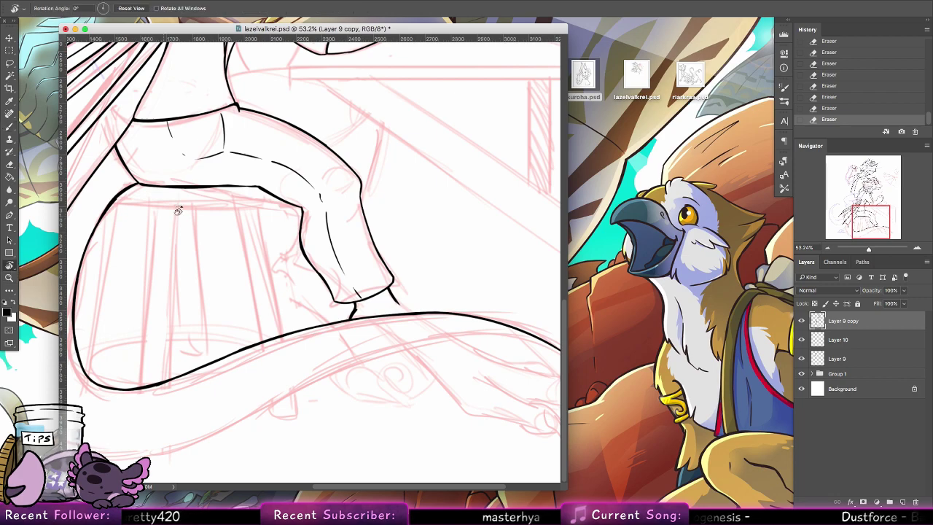
drag(178, 208, 323, 366)
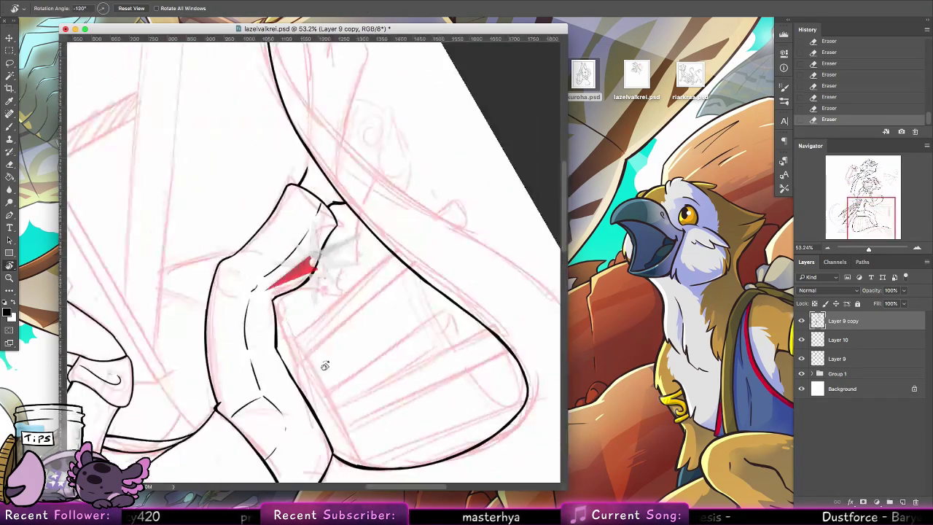
key(b)
drag(377, 248, 329, 355)
drag(260, 261, 260, 277)
drag(307, 296, 294, 357)
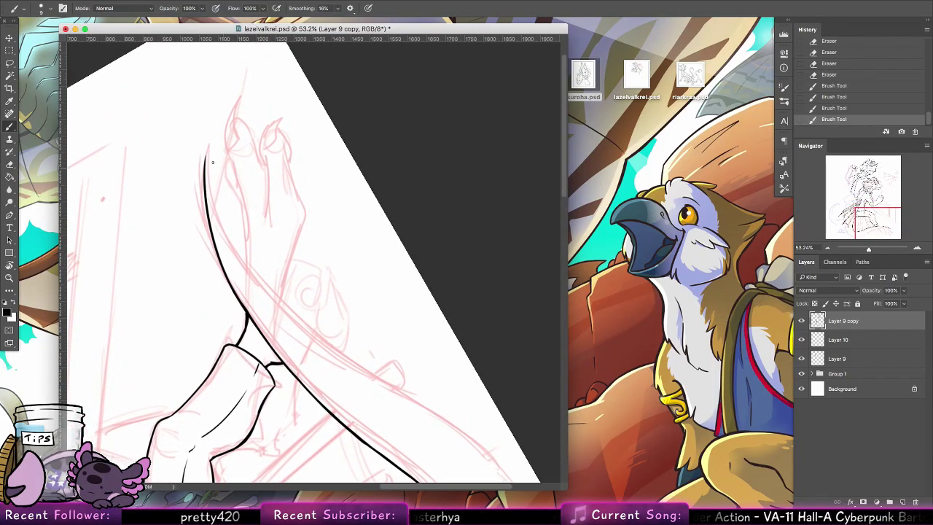
Ink the tail's lower edge from the tip back past the sketched foot, redoing strokes that miss the curve.
mouse_move(239, 245)
mouse_down()
mouse_move(205, 159)
mouse_move(207, 191)
mouse_up()
key(ctrl+z)
key(ctrl+z)
key(ctrl+z)
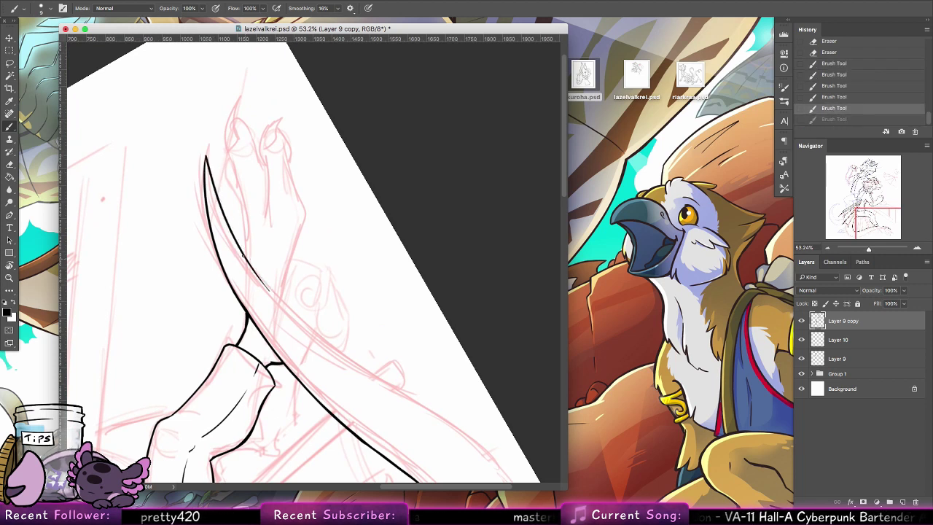
drag(242, 255, 325, 341)
key(ctrl+z)
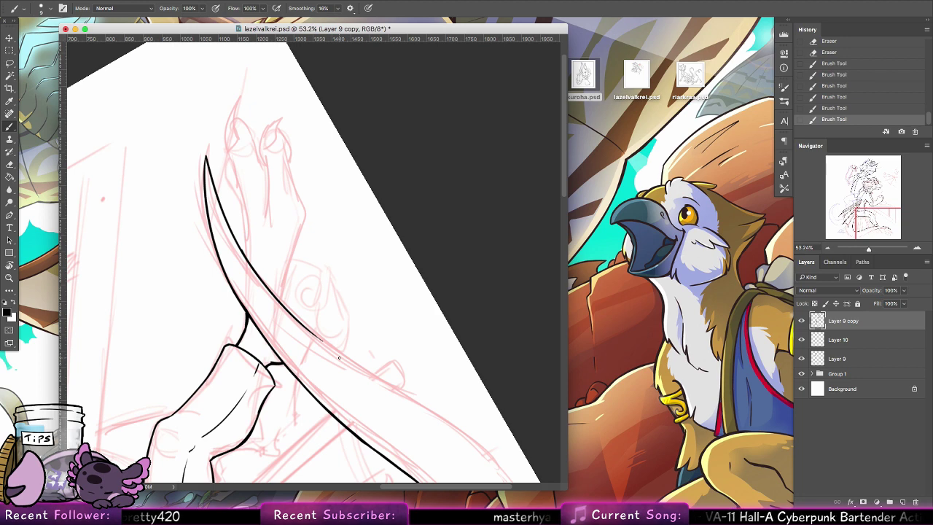
Rotate the canvas so the tail runs upright and continue its lower edge from the foot past the ankle.
drag(401, 339, 353, 309)
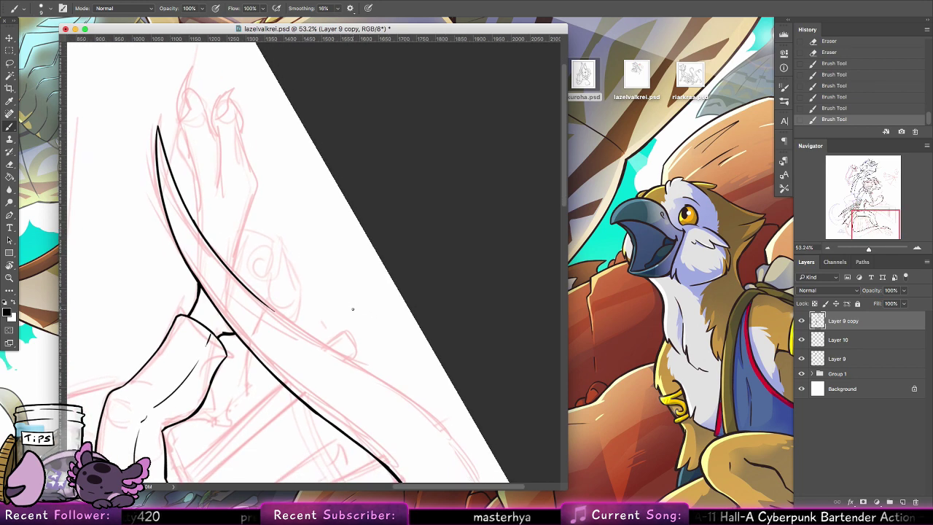
click(12, 265)
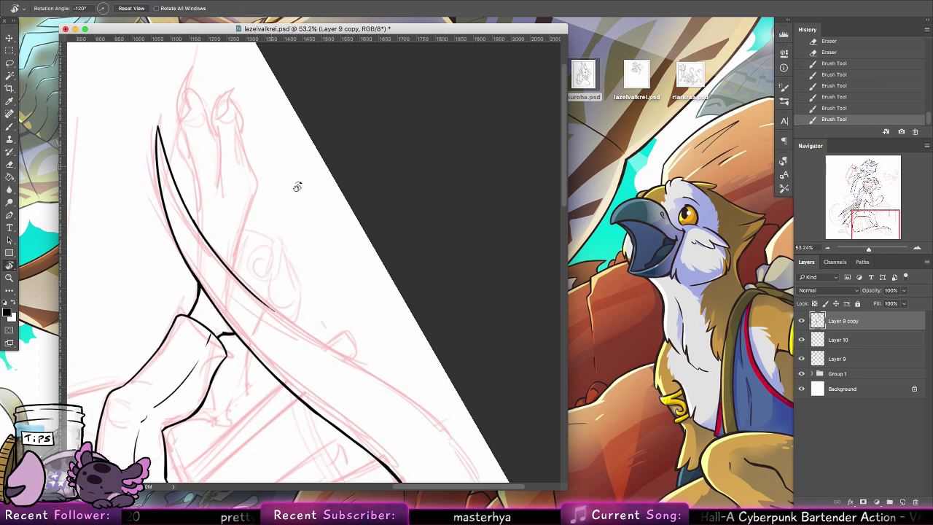
mouse_move(297, 185)
mouse_down()
mouse_move(395, 171)
mouse_move(407, 181)
mouse_up()
click(10, 126)
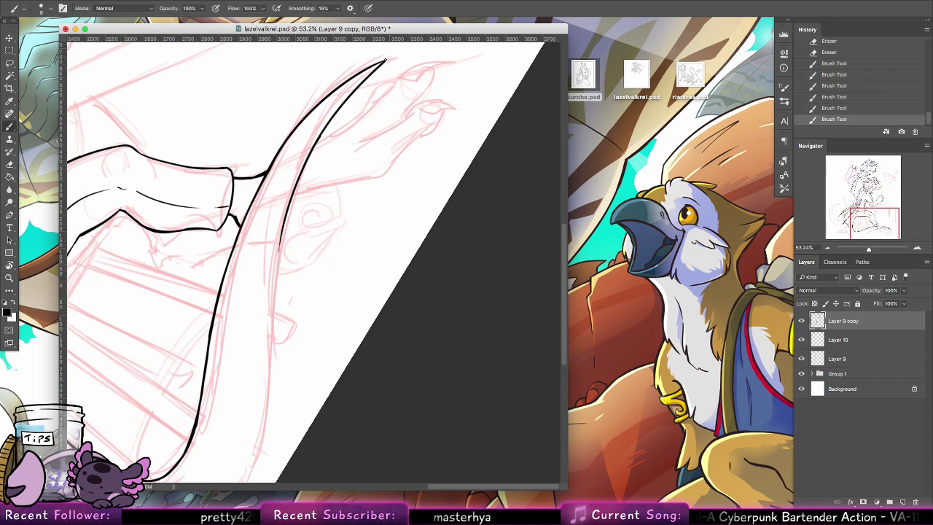
mouse_move(385, 61)
mouse_down()
mouse_move(346, 97)
mouse_move(365, 77)
mouse_up()
key(ctrl+z)
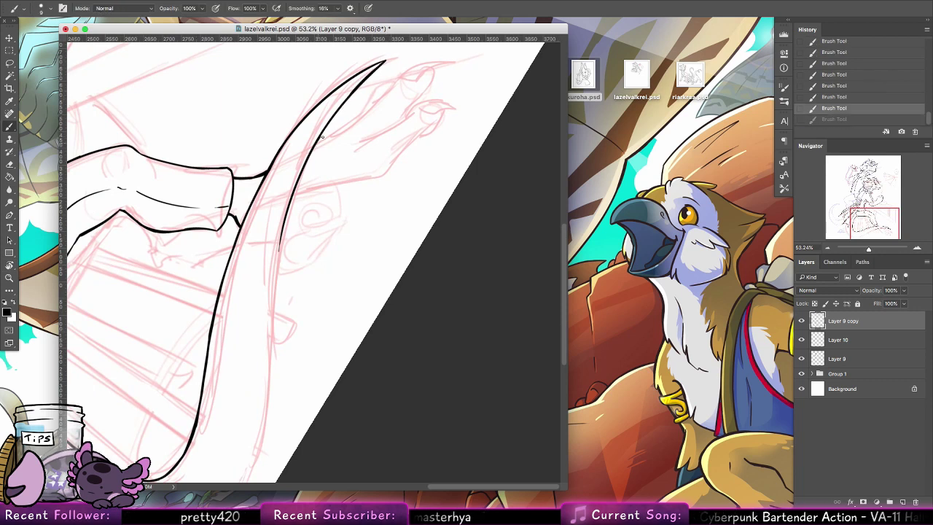
mouse_move(323, 137)
mouse_down()
mouse_move(281, 223)
mouse_move(276, 317)
mouse_up()
key(super+z)
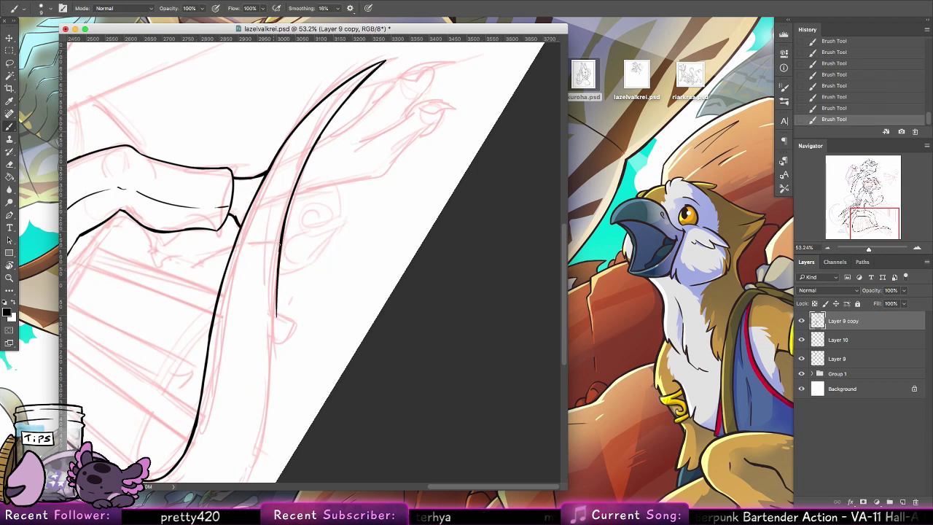
drag(280, 246, 276, 321)
Extend the tail's lower edge along the stool towards the large bend, retrying the stroke.
mouse_move(316, 290)
mouse_down()
mouse_move(378, 117)
mouse_move(336, 178)
mouse_move(329, 254)
mouse_up()
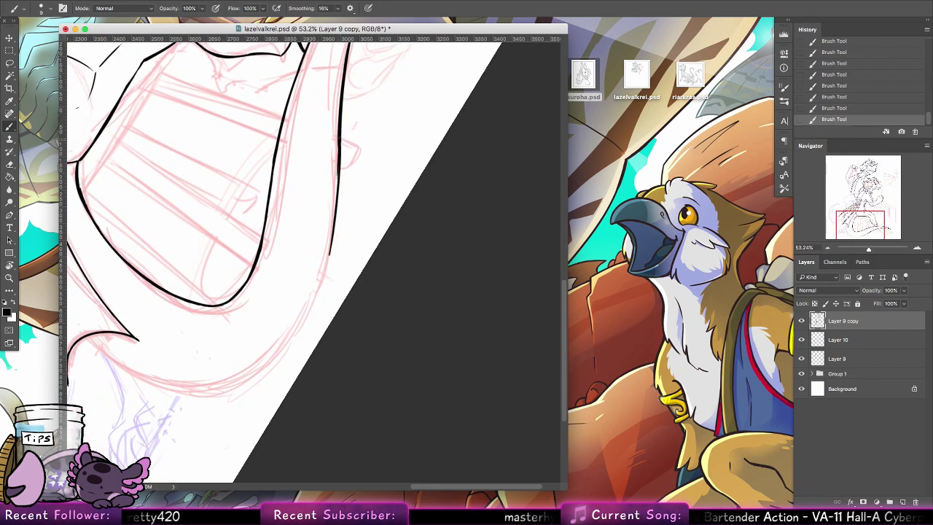
drag(338, 170, 326, 253)
key(super+z)
drag(340, 143, 322, 268)
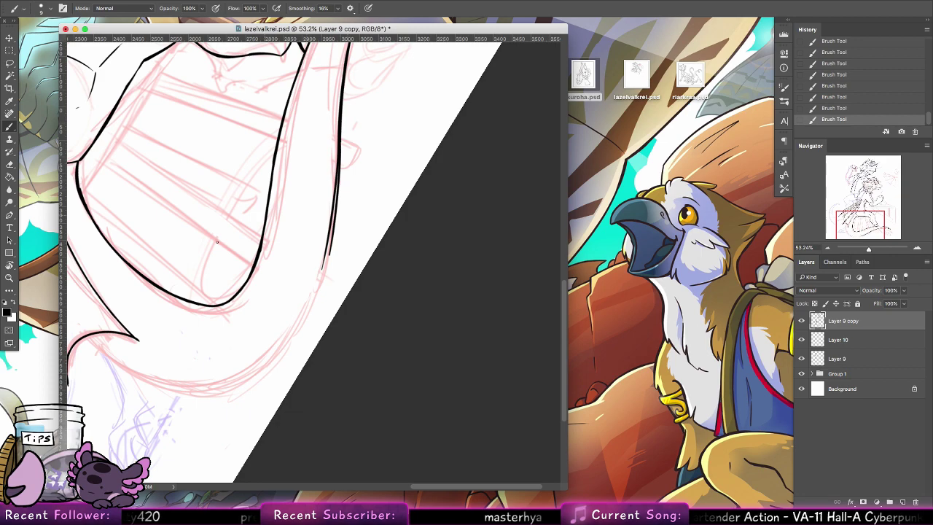
Rotate the canvas view to 105° and ink the start of the outer curve around the tail's large bend.
key(r)
mouse_move(104, 202)
mouse_down()
mouse_move(383, 212)
mouse_move(378, 254)
mouse_up()
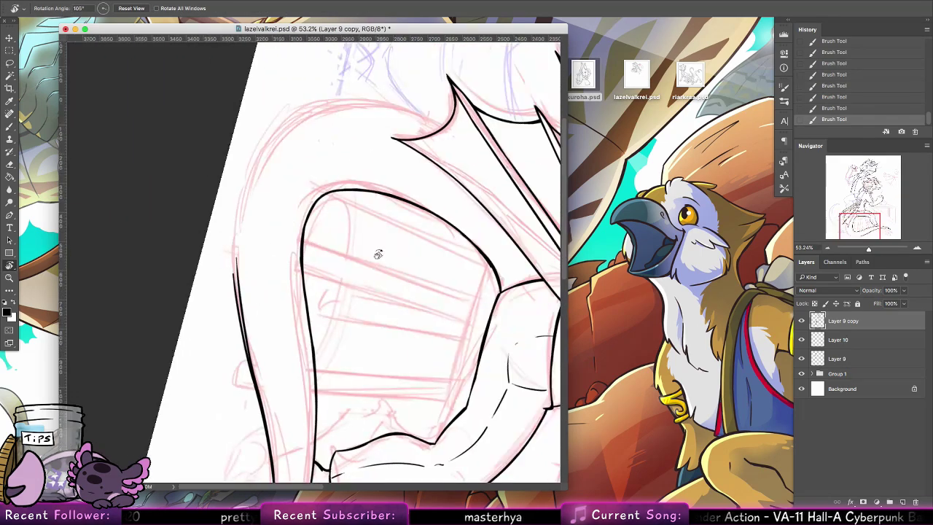
key(b)
drag(259, 151, 234, 271)
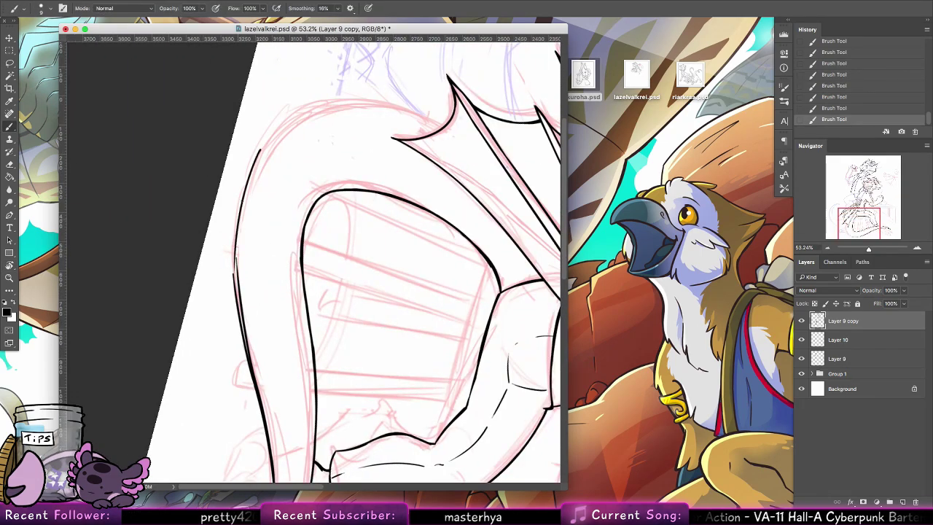
key(super+z)
drag(262, 149, 237, 241)
drag(246, 188, 234, 282)
key(super+z)
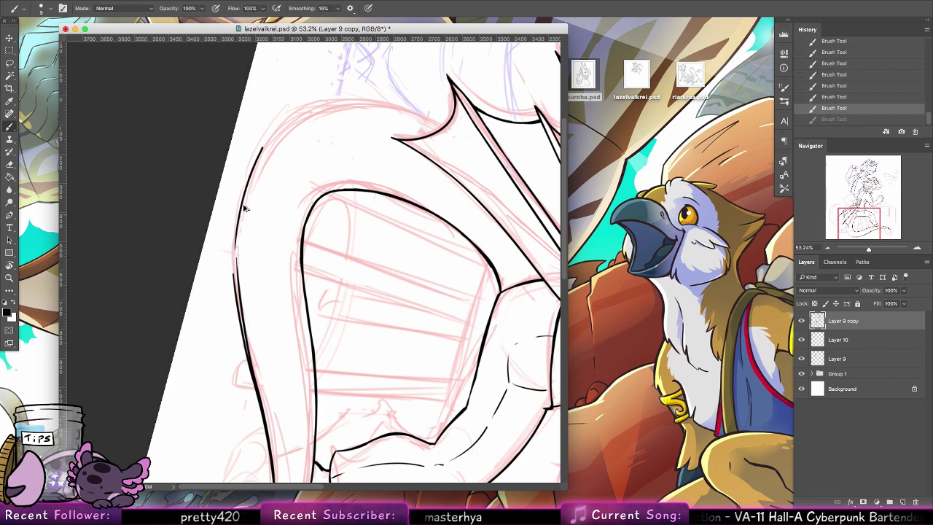
Try several connecting strokes between the tail's outer bend and its lower edge, undoing the ones that miss.
drag(245, 207, 234, 282)
key(super+z)
key(super+z)
drag(237, 228, 233, 274)
key(super+z)
mouse_move(241, 211)
mouse_down()
mouse_move(232, 271)
mouse_move(230, 263)
mouse_move(244, 325)
mouse_up()
key(super+z)
key(super+z)
Erase the rough join and doubled lines where the outer bend meets the tail's lower edge.
key(e)
drag(237, 255, 240, 285)
drag(239, 244, 238, 259)
drag(244, 320, 262, 407)
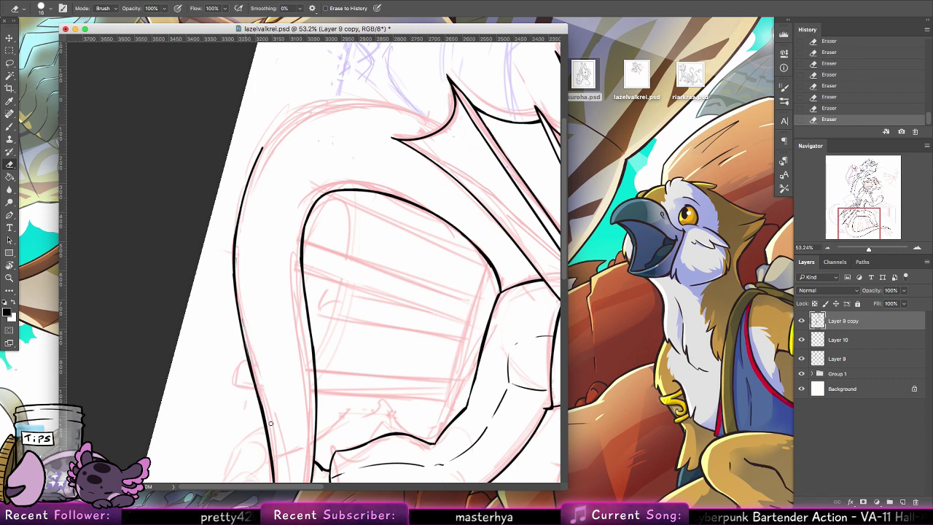
drag(246, 341, 264, 413)
Thicken the tail's outer edge from the bend down to the ankle with overlapping brush strokes, redoing uneven ones.
key(b)
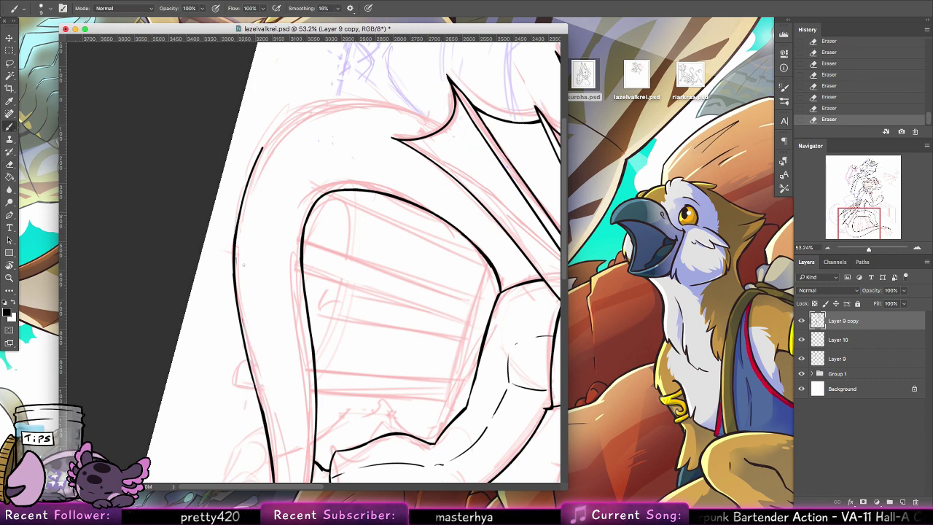
drag(289, 312, 268, 211)
drag(213, 162, 235, 268)
drag(229, 235, 244, 309)
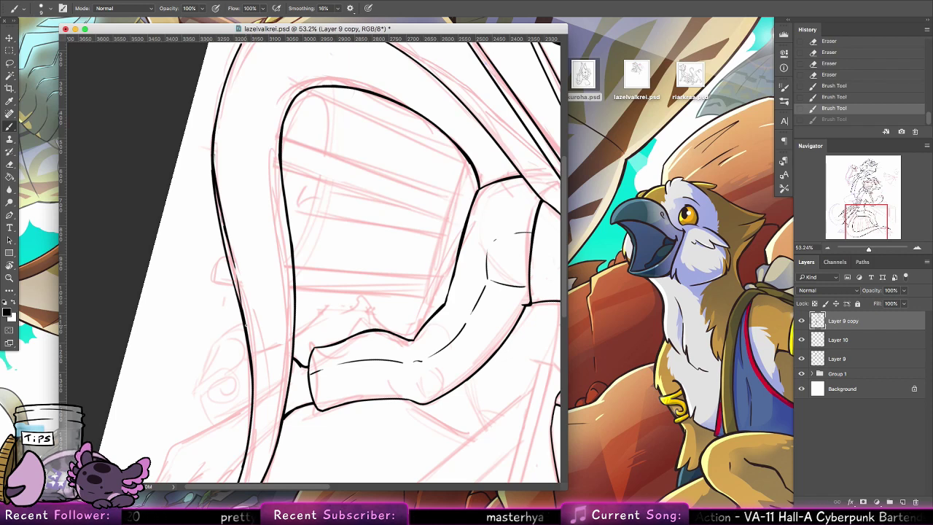
mouse_move(214, 169)
mouse_down()
mouse_move(215, 141)
mouse_move(234, 255)
mouse_up()
key(super+z)
key(super+z)
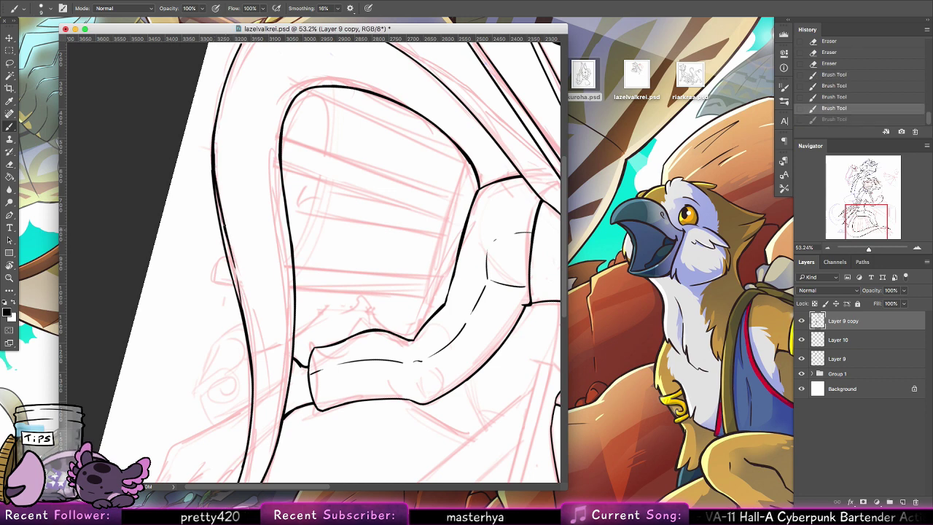
key(super+shift+z)
key(super+z)
key(super+shift+z)
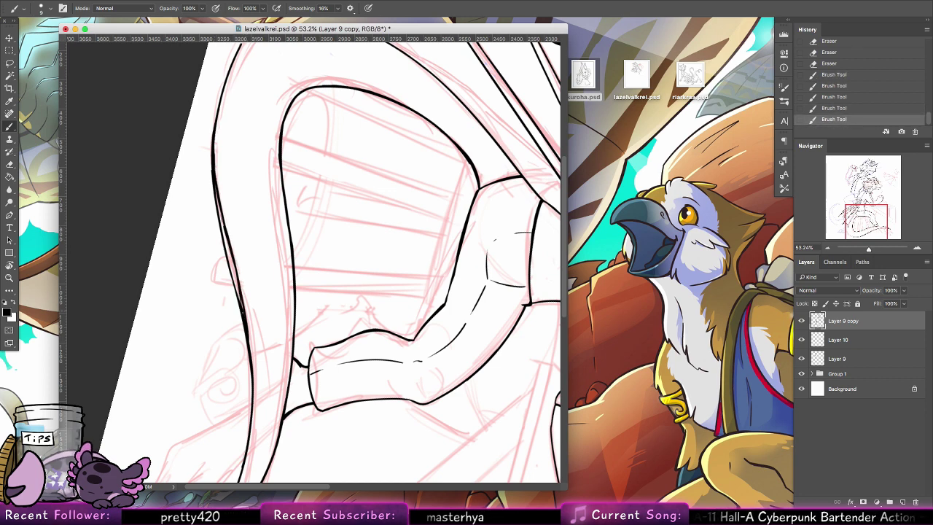
drag(241, 312, 252, 393)
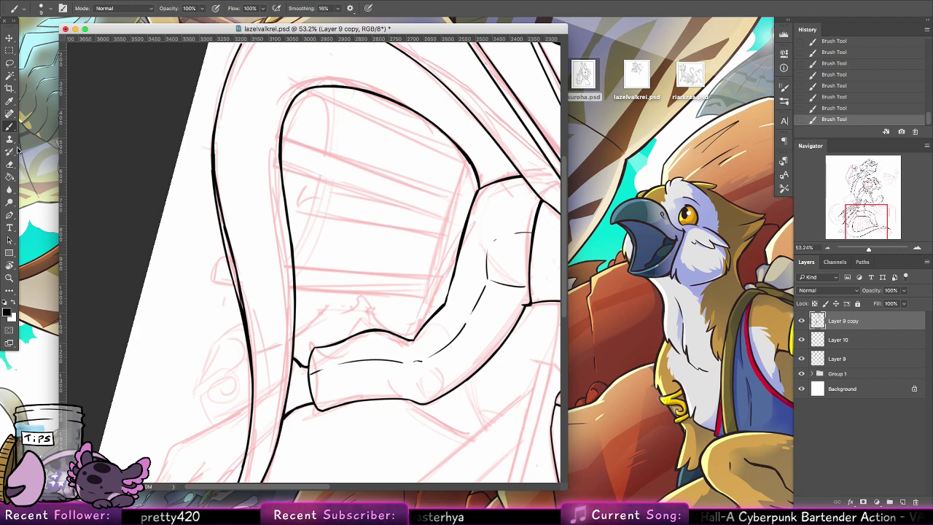
Erase the stray and doubled line edges along the tail's outer contour between the bend and the ankle.
key(e)
drag(211, 140, 212, 182)
drag(211, 136, 222, 237)
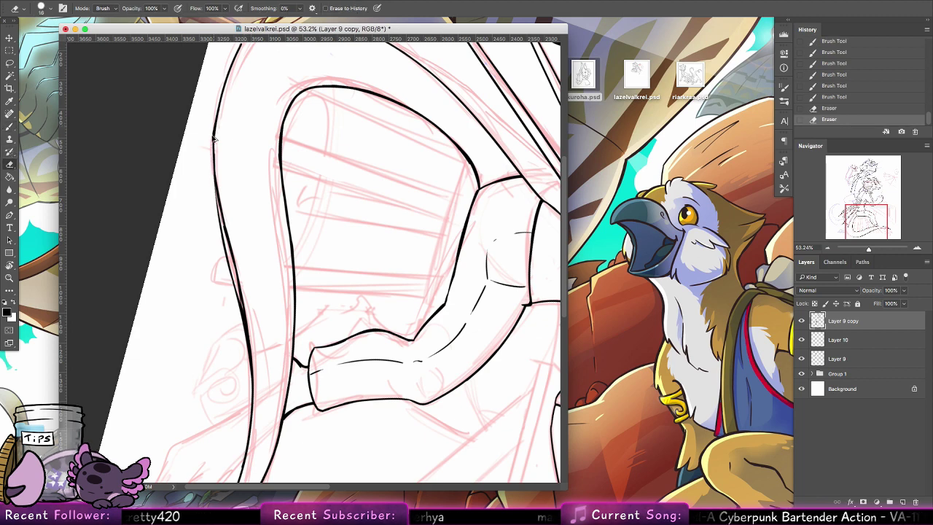
drag(210, 154, 226, 257)
drag(212, 177, 234, 312)
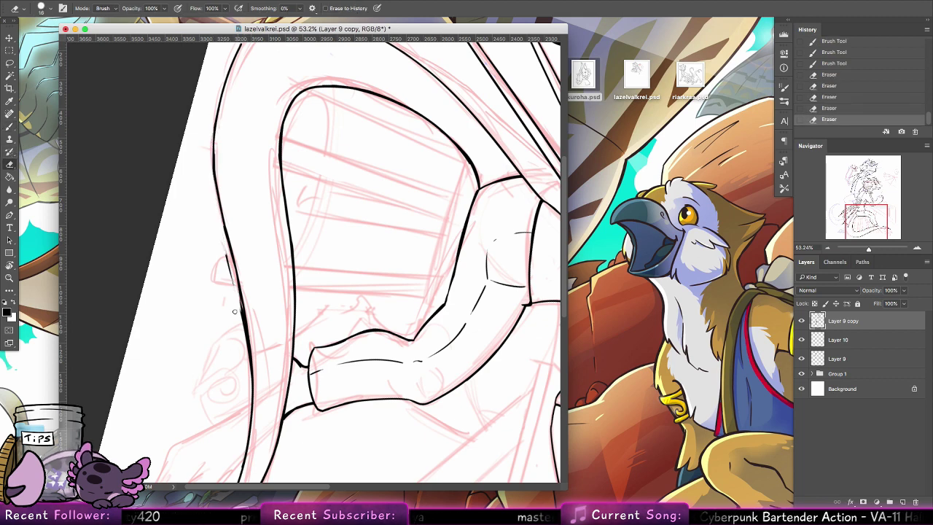
drag(225, 252, 250, 368)
drag(235, 279, 242, 342)
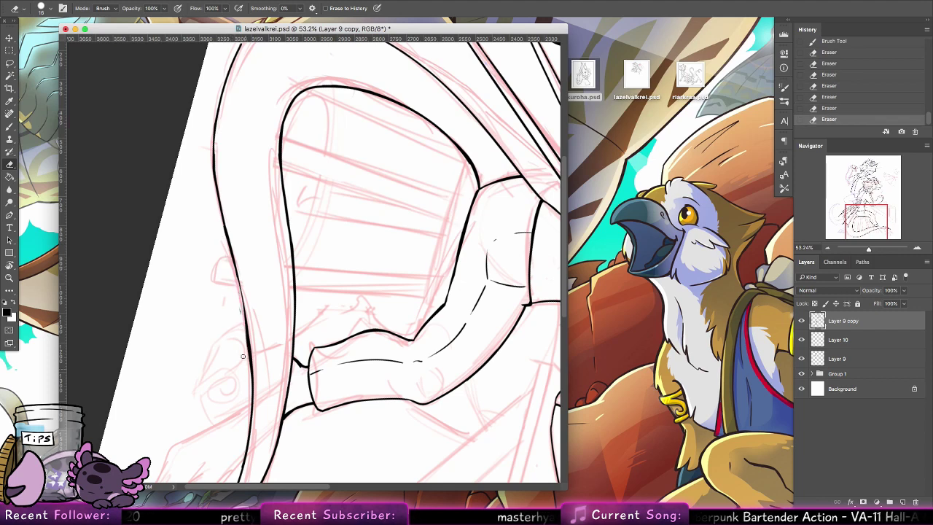
drag(236, 290, 239, 309)
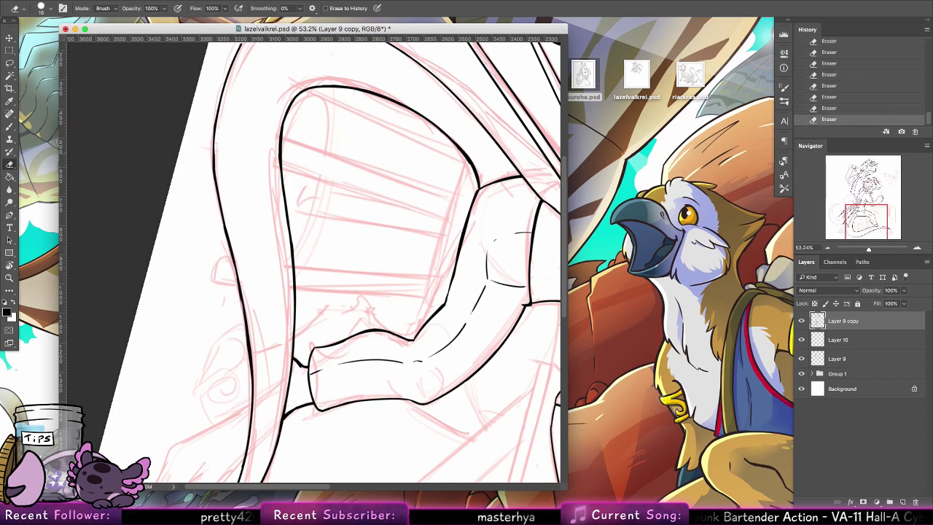
Set the brush size to 12 px and thicken the tail's outer contour from the bend to the ankle.
key(b)
drag(219, 115, 216, 178)
click(43, 9)
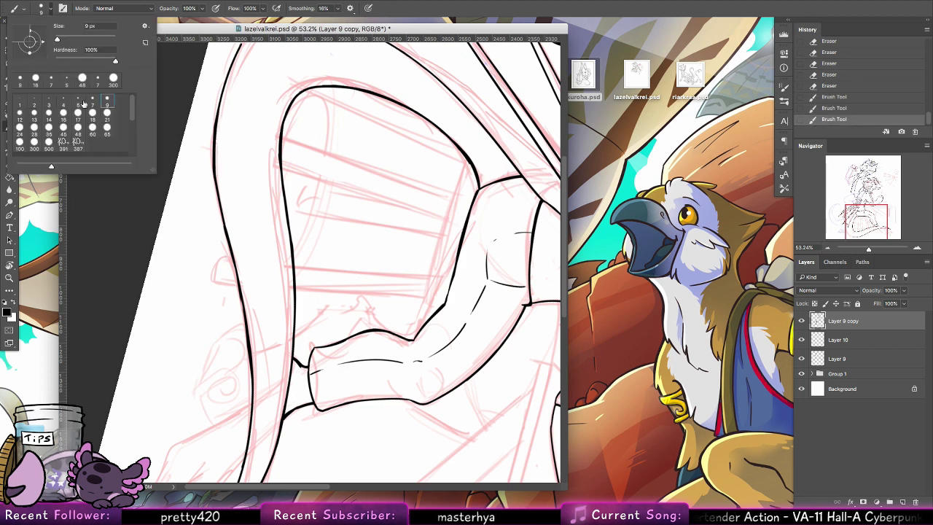
click(21, 113)
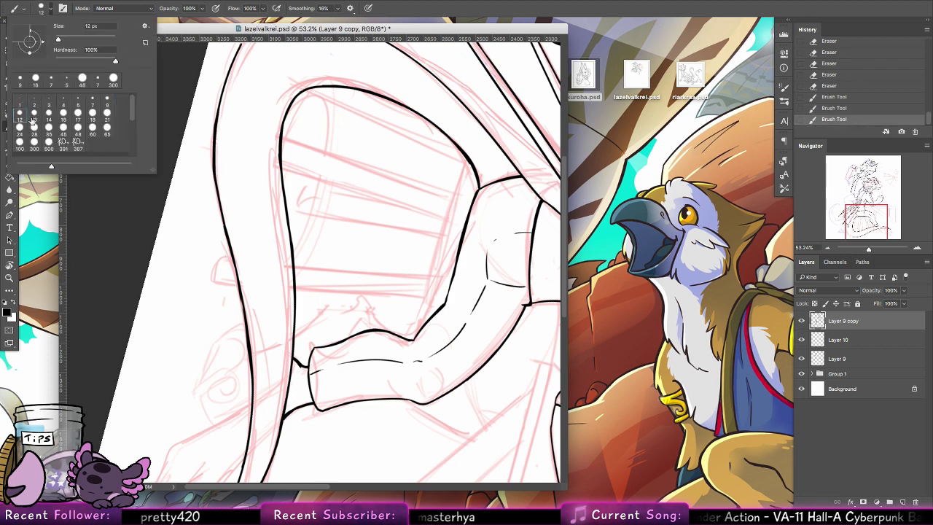
drag(218, 122, 221, 201)
drag(217, 146, 231, 265)
key(super+z)
drag(220, 194, 250, 371)
drag(229, 251, 246, 353)
key(super+z)
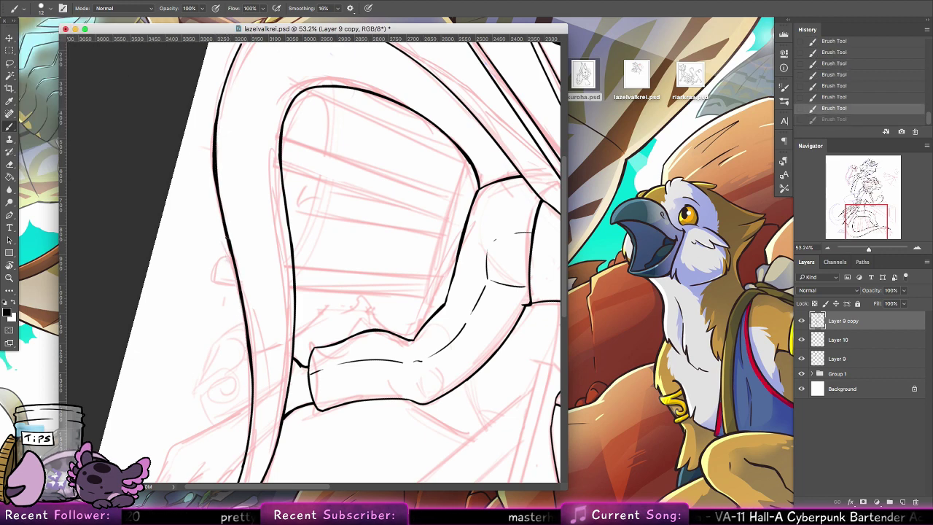
drag(230, 254, 244, 325)
Erase the excess ink along the inner side of the thickened outer contour to even out its width.
click(9, 164)
mouse_move(219, 128)
mouse_down()
mouse_move(226, 206)
mouse_move(221, 118)
mouse_move(236, 247)
mouse_move(225, 194)
mouse_move(249, 294)
mouse_move(227, 218)
mouse_move(243, 284)
mouse_up()
drag(234, 251, 244, 290)
drag(233, 248, 249, 313)
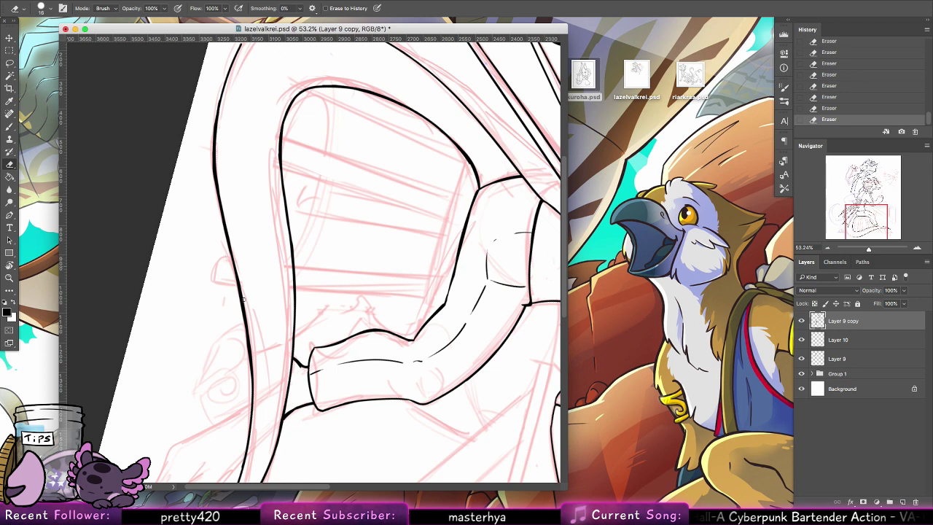
Erase the last excess ink beside the tail's outer contour and ink its edge from the wing membrane down toward the lower bend.
drag(240, 277, 255, 381)
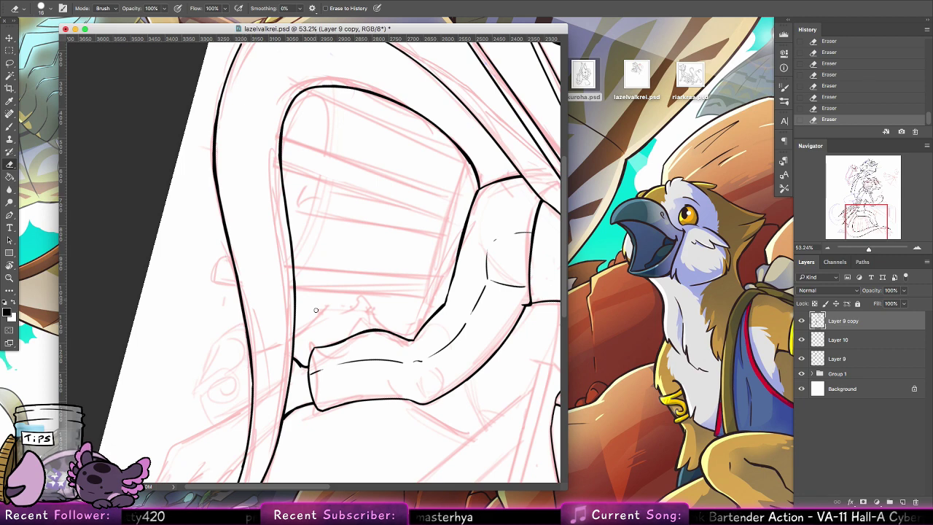
double_click(10, 265)
click(9, 126)
drag(286, 306, 453, 297)
drag(215, 279, 219, 350)
key(super+z)
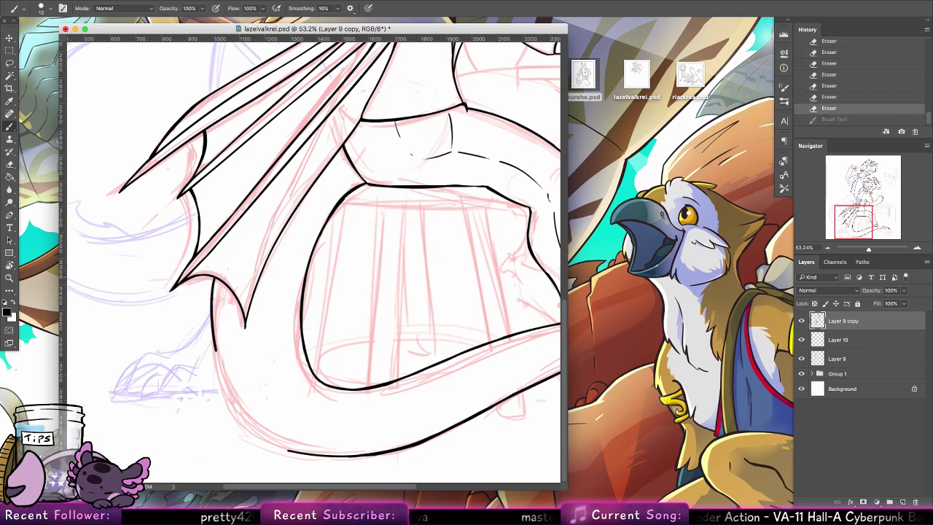
drag(212, 280, 226, 382)
key(super+z)
drag(213, 280, 227, 386)
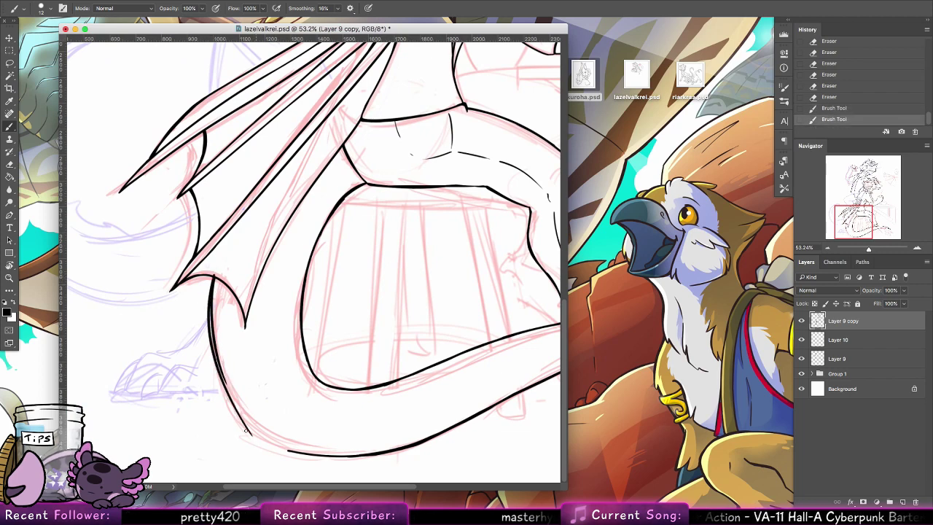
key(super+z)
key(alt+super+z)
mouse_move(213, 278)
mouse_down()
mouse_move(228, 401)
mouse_move(255, 428)
mouse_up()
key(super+z)
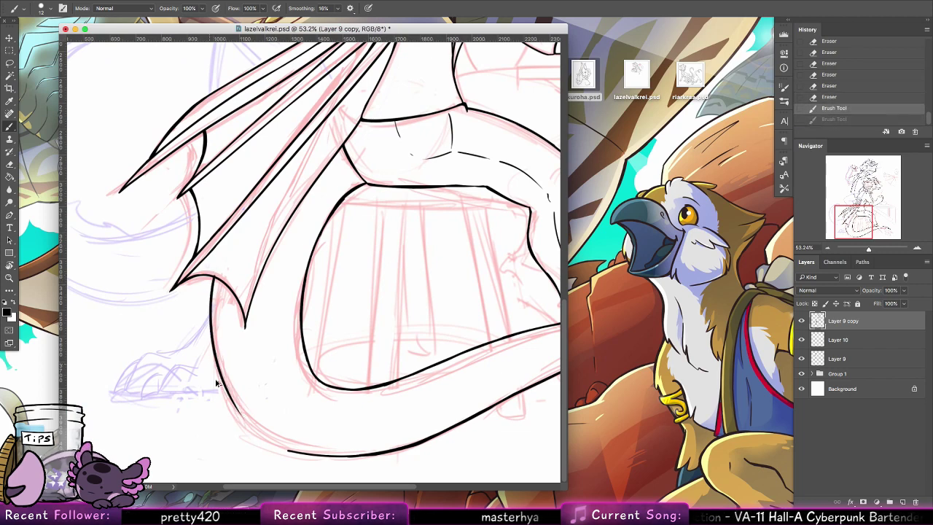
Join the new tail edge to the bottom curve and clean up and redraw its start beneath the wing membrane.
drag(218, 382, 290, 452)
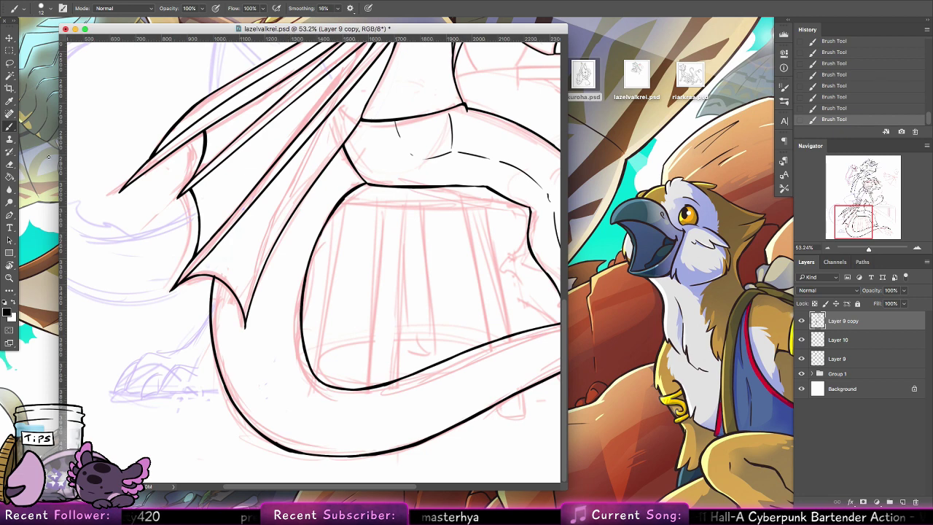
key(e)
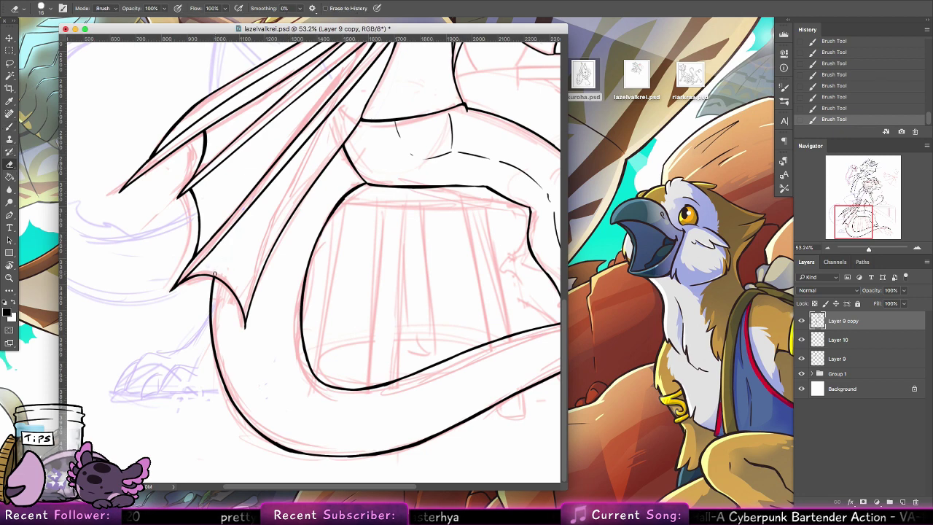
click(215, 274)
key(b)
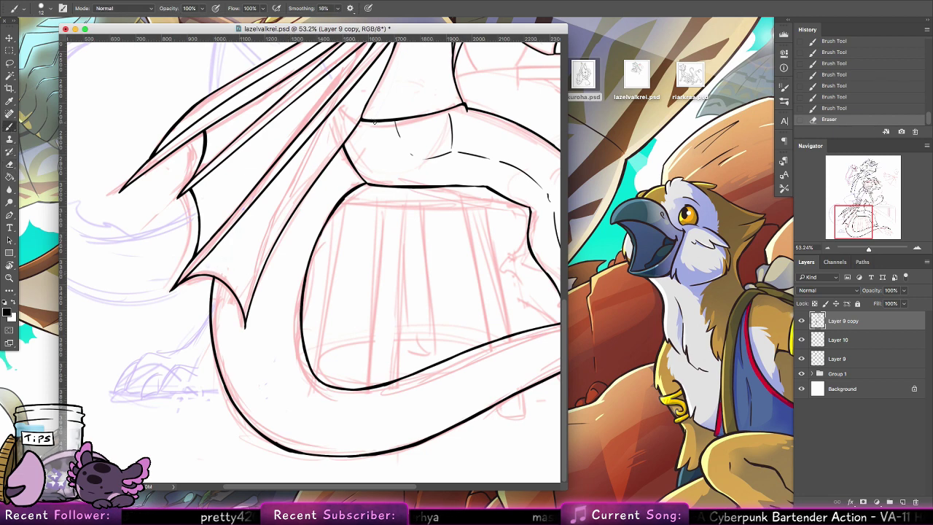
drag(215, 280, 211, 330)
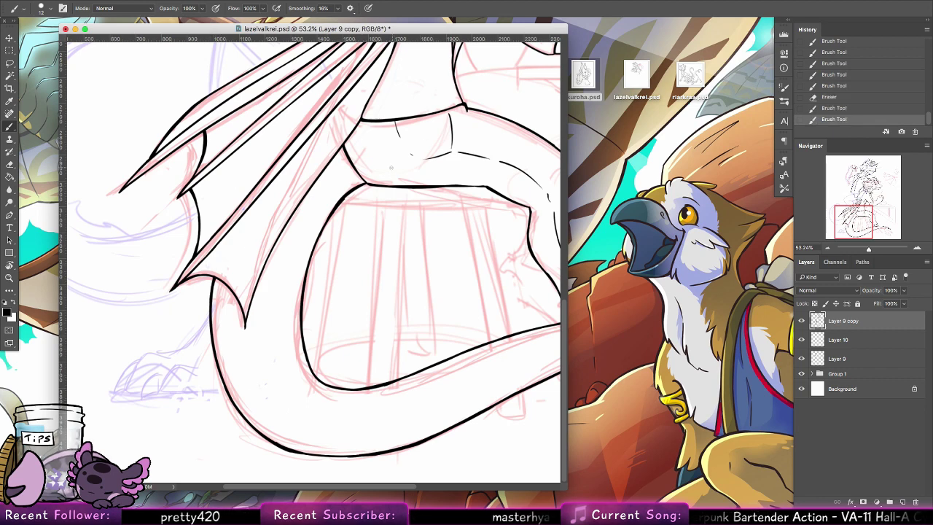
Touch up the corner where the tail's inner edge meets the thigh and erase the excess ink at the wing's lowest point.
click(365, 186)
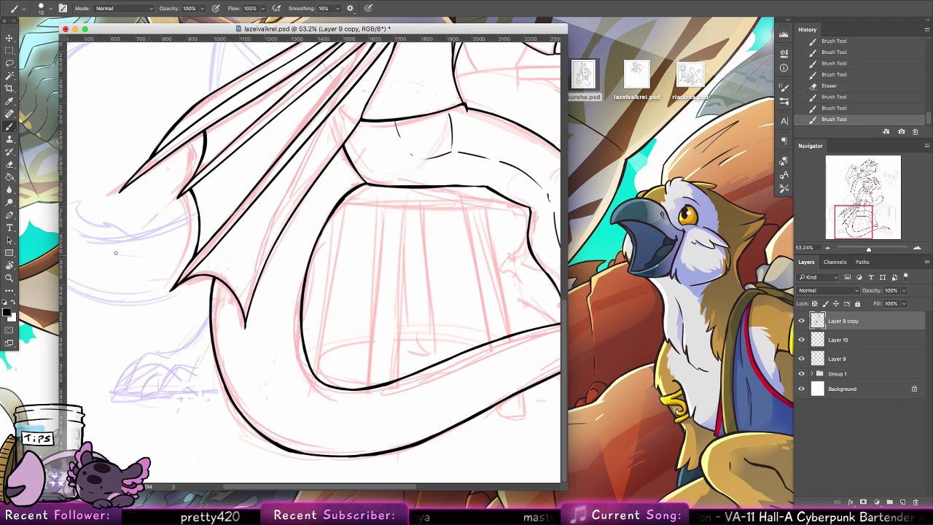
click(9, 164)
click(244, 325)
click(10, 127)
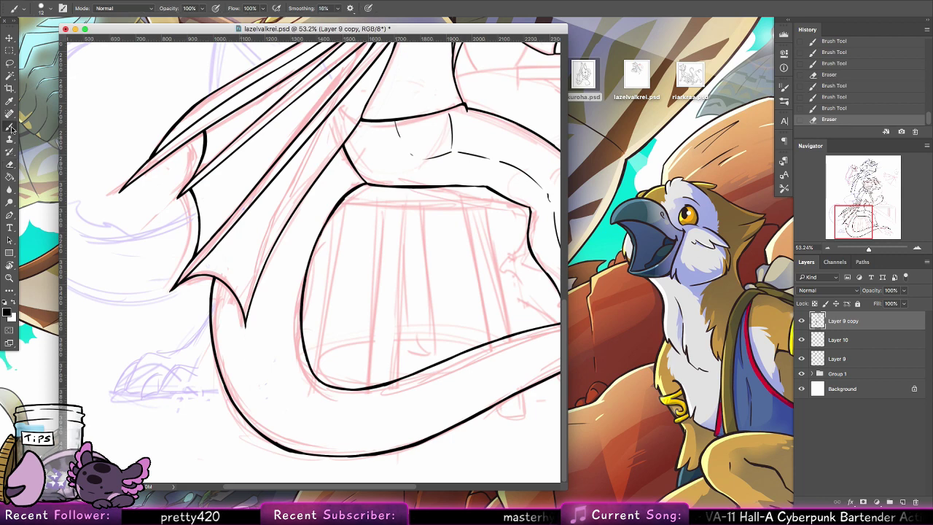
Thicken the front line of the shin below the knee and the front edge of the torso above the waist.
scroll(241, 292, right, 8)
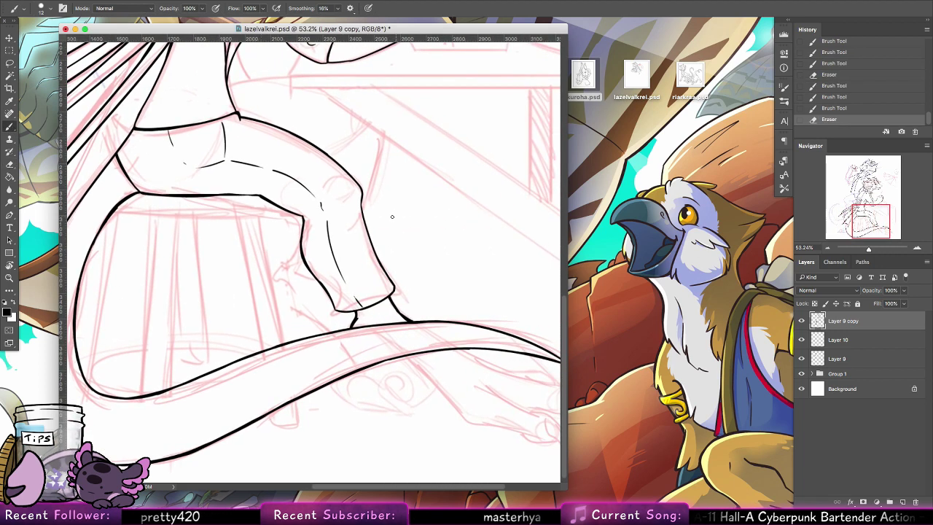
drag(363, 193, 371, 244)
drag(416, 333, 489, 481)
drag(325, 304, 318, 241)
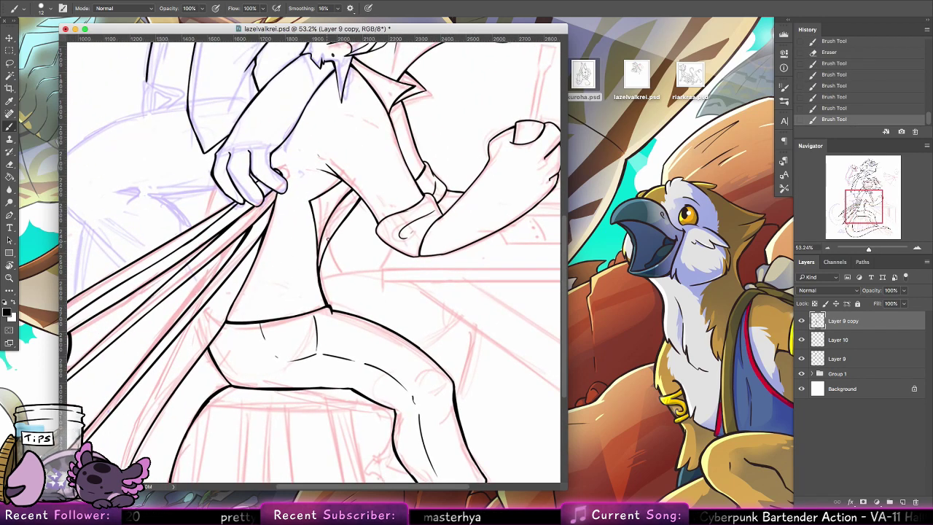
key(super+z)
key(super+z)
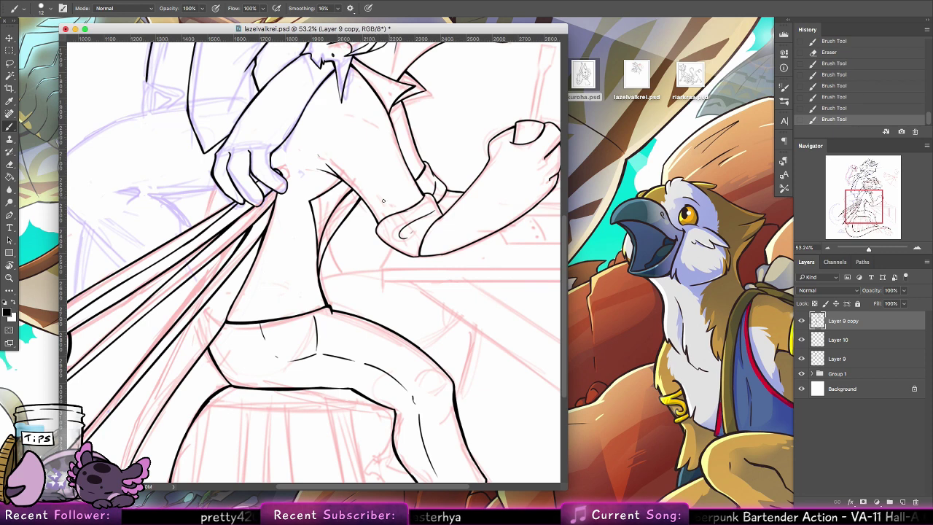
Thicken the underside of the near upper arm down to the rolled cuff, and reinforce the far arm's sleeve cuff.
mouse_move(332, 173)
mouse_down()
mouse_move(375, 229)
mouse_move(414, 256)
mouse_up()
key(super+z)
key(super+z)
key(super+z)
key(super+z)
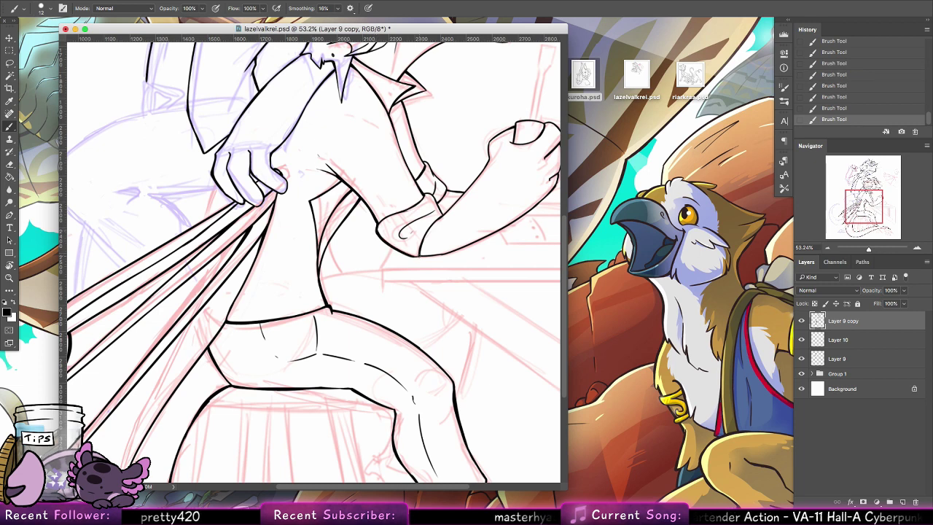
drag(444, 227, 402, 293)
drag(379, 260, 400, 280)
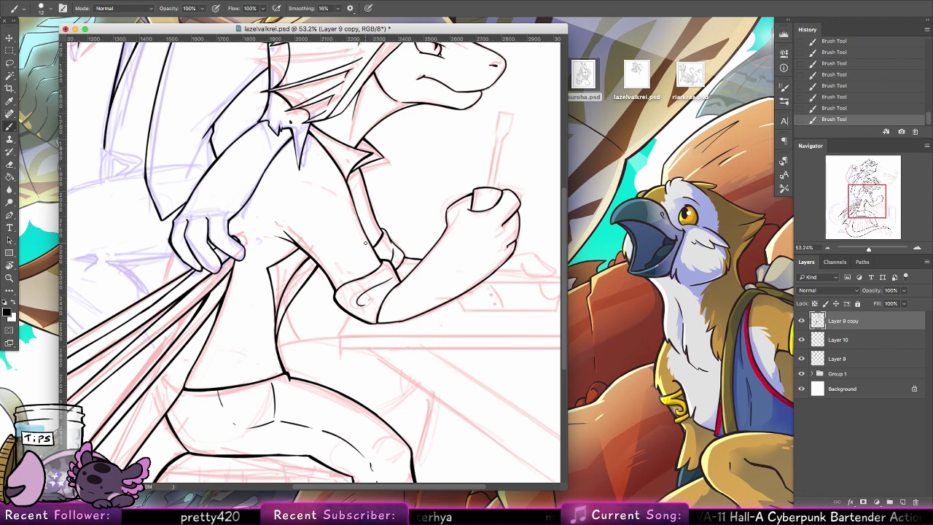
Ink the short line running from behind the resting hand down to the folded wing's upper edge.
drag(220, 303, 330, 268)
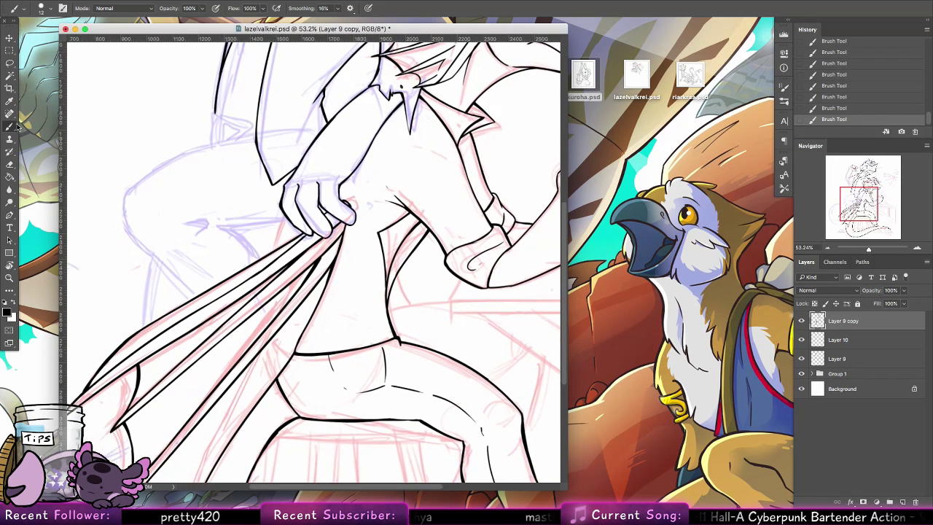
drag(284, 213, 272, 253)
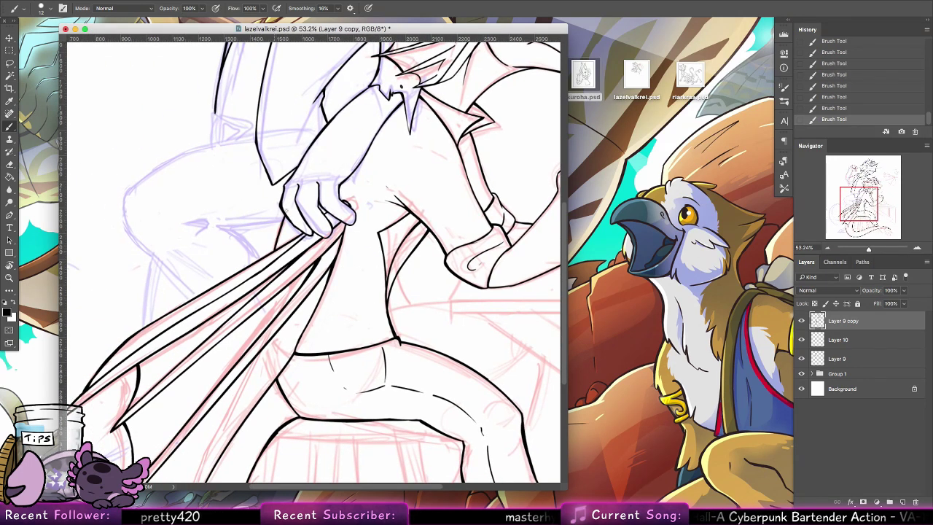
mouse_move(282, 218)
mouse_down()
mouse_move(272, 251)
mouse_move(284, 216)
mouse_up()
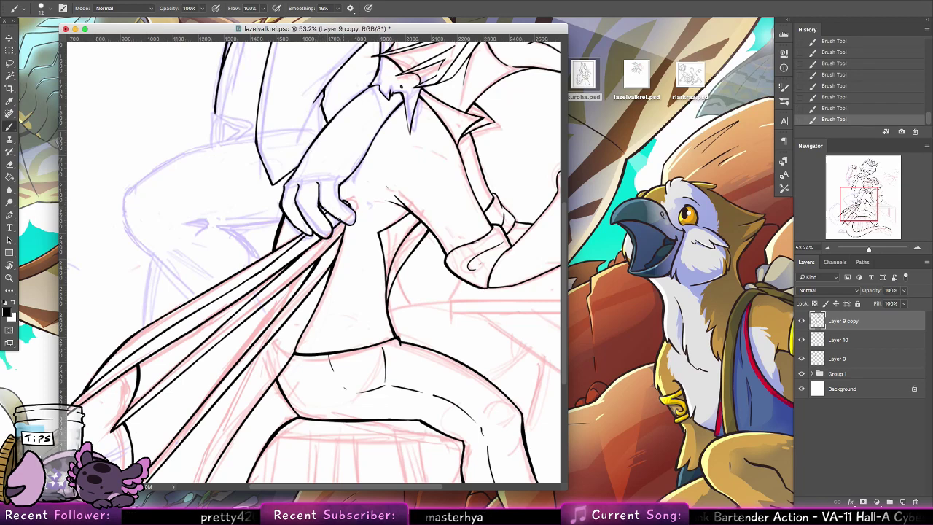
key(super+z)
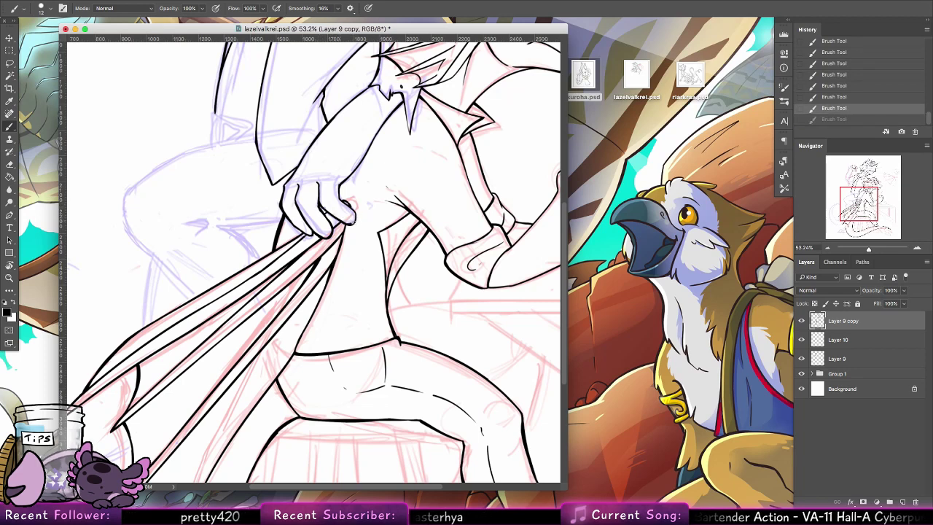
key(super+shift+z)
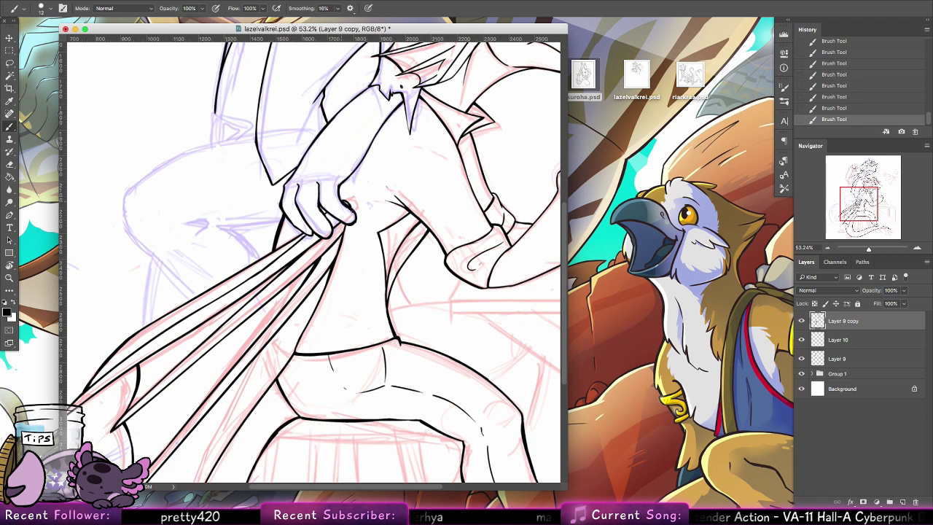
Undo the last strokes on the resting hand's fingertip and thicken the outer outline of the forearm above the hand.
key(super+z)
key(super+z)
key(super+z)
key(super+z)
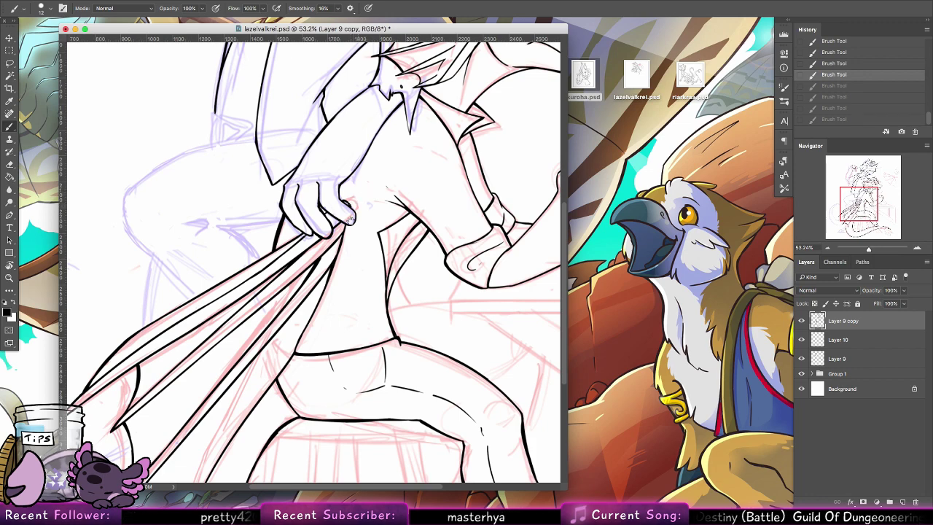
drag(349, 206, 268, 360)
drag(201, 351, 236, 292)
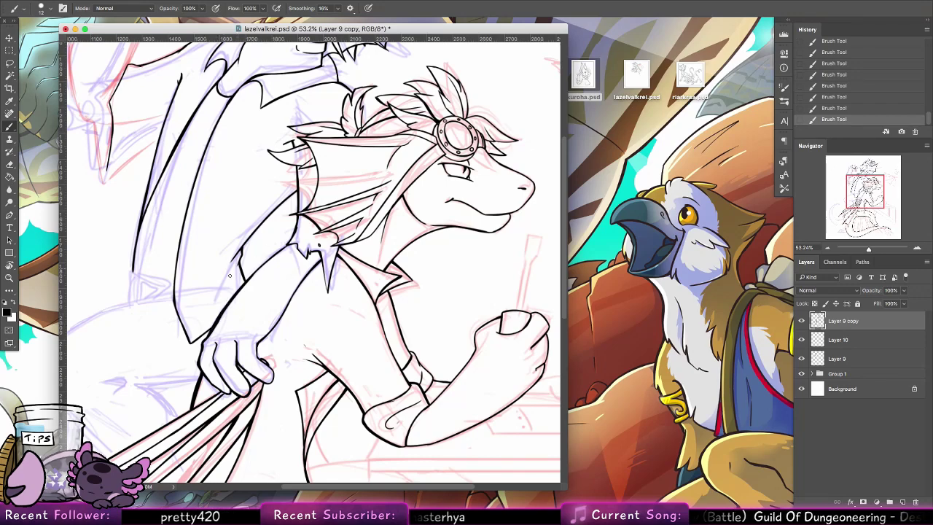
Ink the outer edge of the foot from the tail's underside down to the first toe, redoing the uneven ankle stroke.
drag(101, 290, 363, 203)
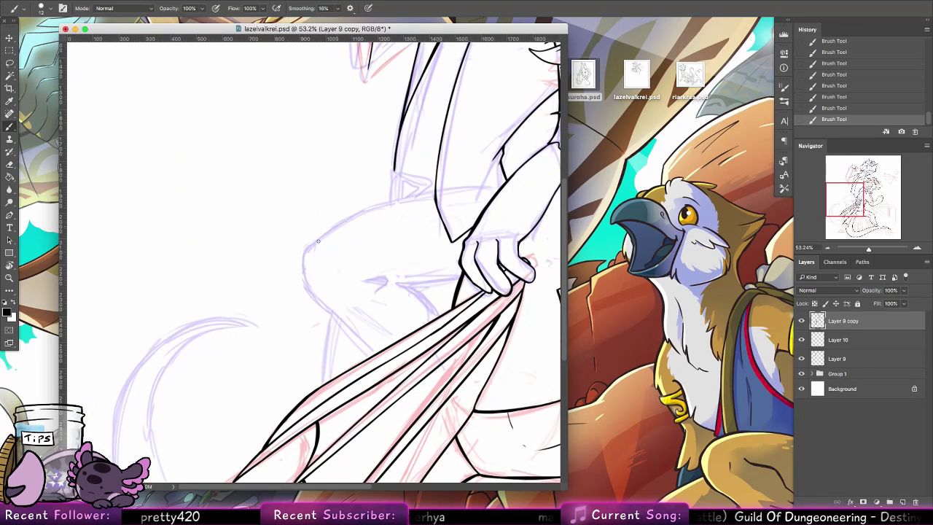
drag(550, 379, 373, 202)
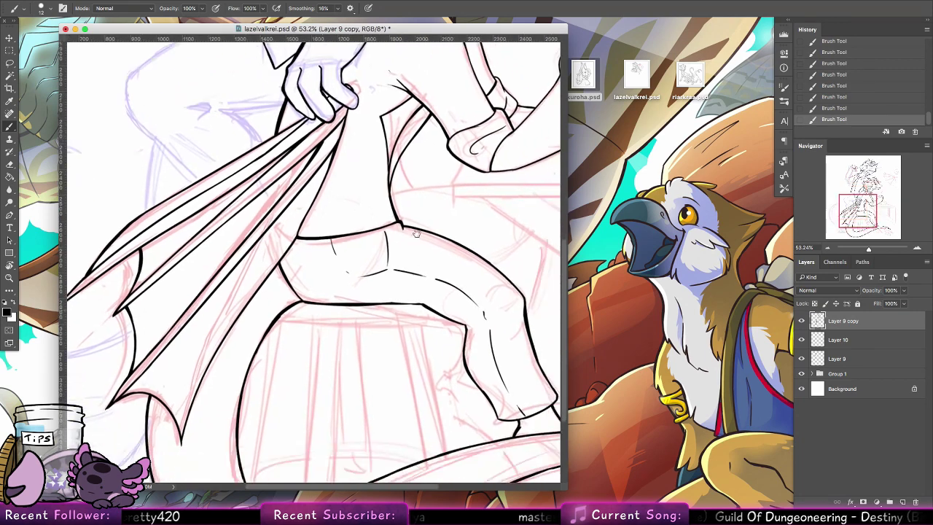
drag(445, 408, 362, 254)
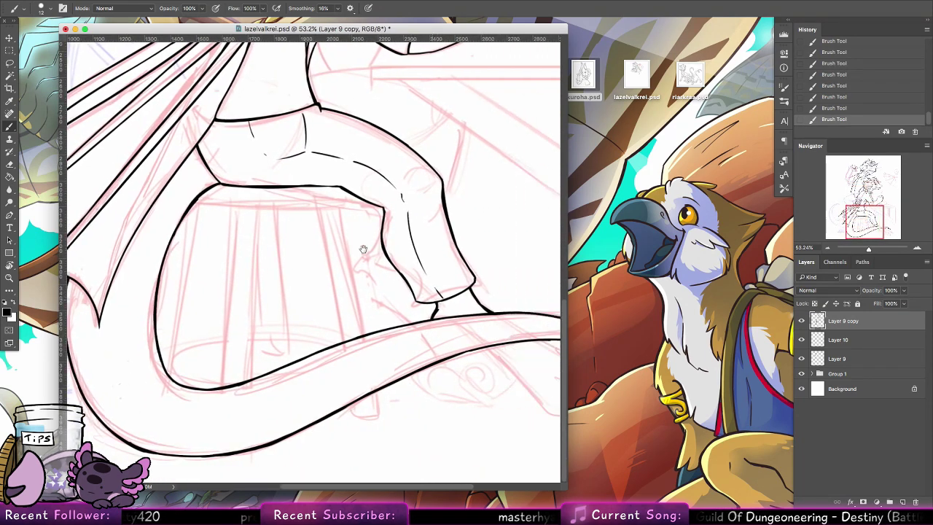
drag(532, 306, 404, 277)
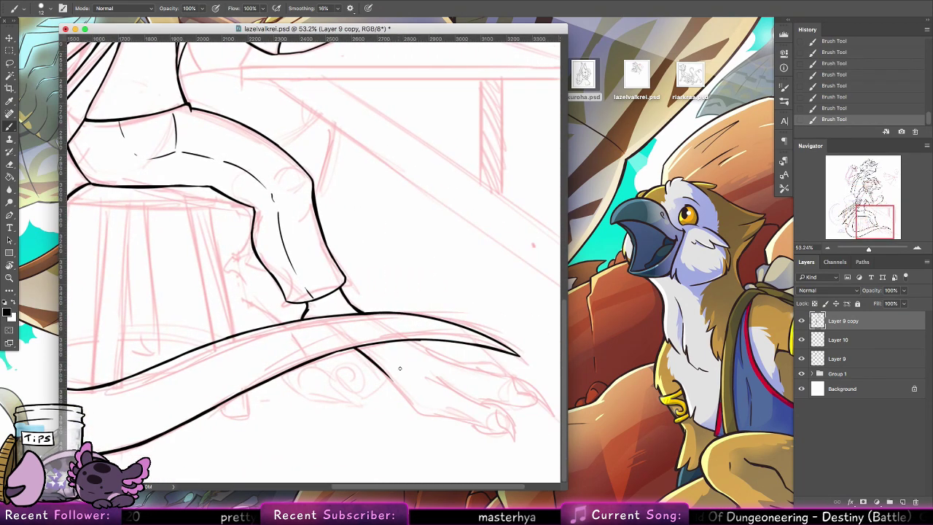
key(ctrl+z)
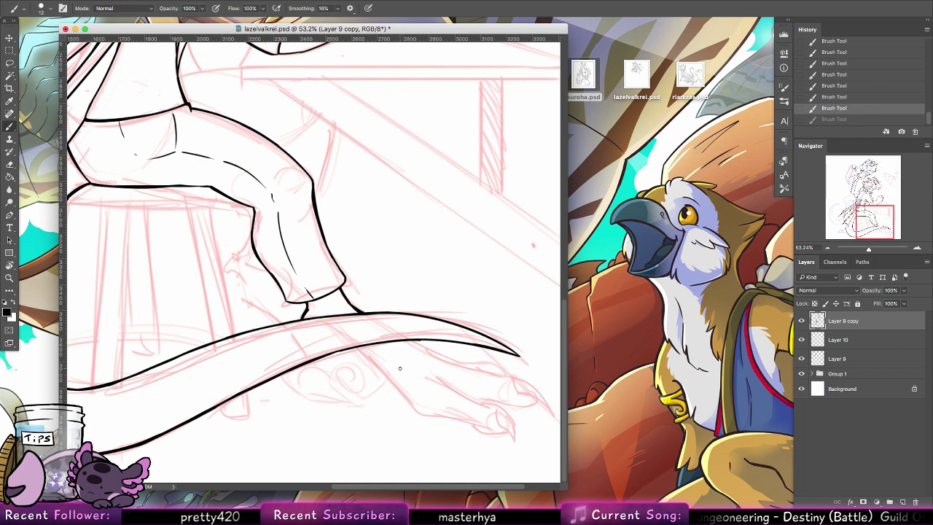
key(r)
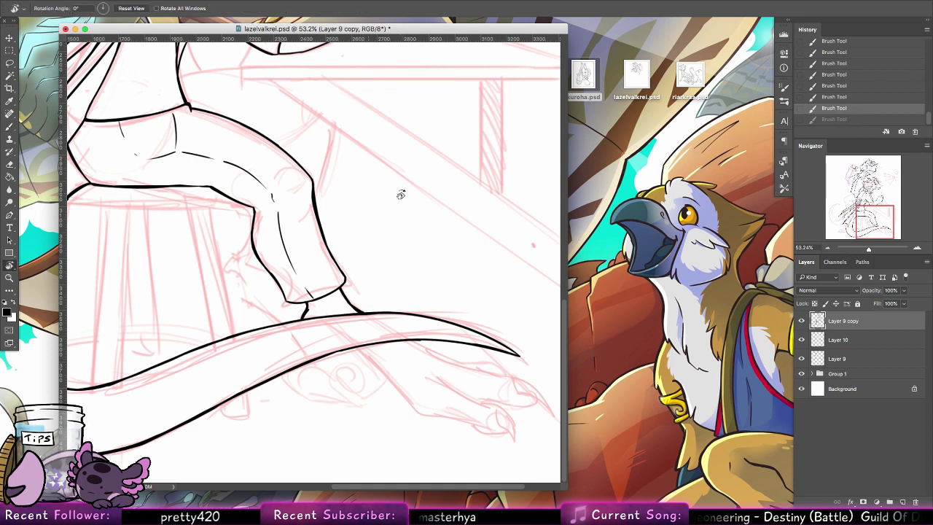
mouse_move(401, 192)
mouse_down()
mouse_move(477, 255)
mouse_move(375, 284)
mouse_move(362, 196)
mouse_up()
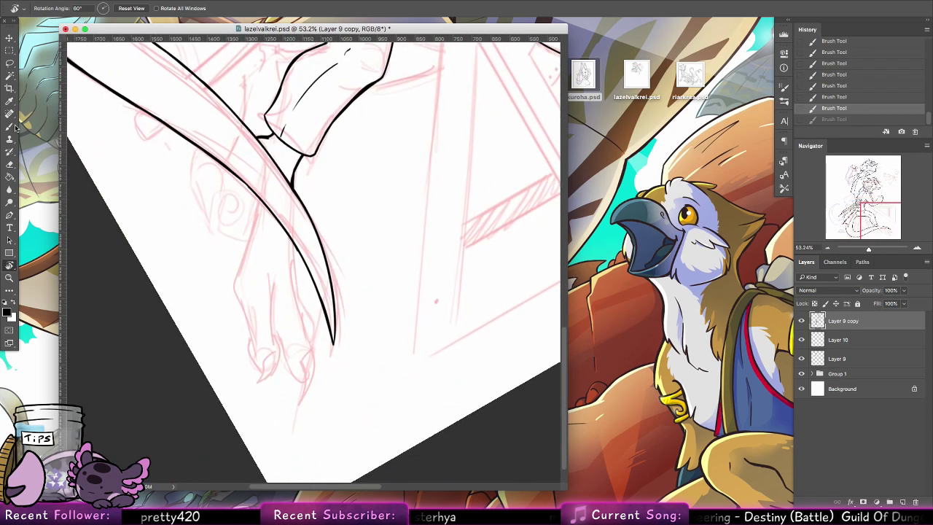
key(b)
key(super+z)
key(super+z)
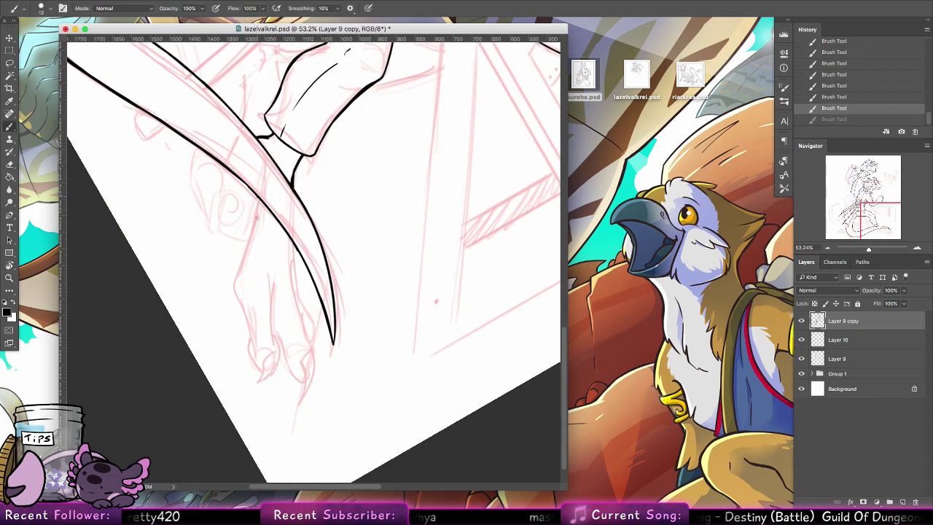
key(super+z)
drag(259, 200, 254, 227)
mouse_move(251, 239)
mouse_down()
mouse_move(234, 286)
mouse_move(250, 334)
mouse_up()
drag(236, 295, 249, 335)
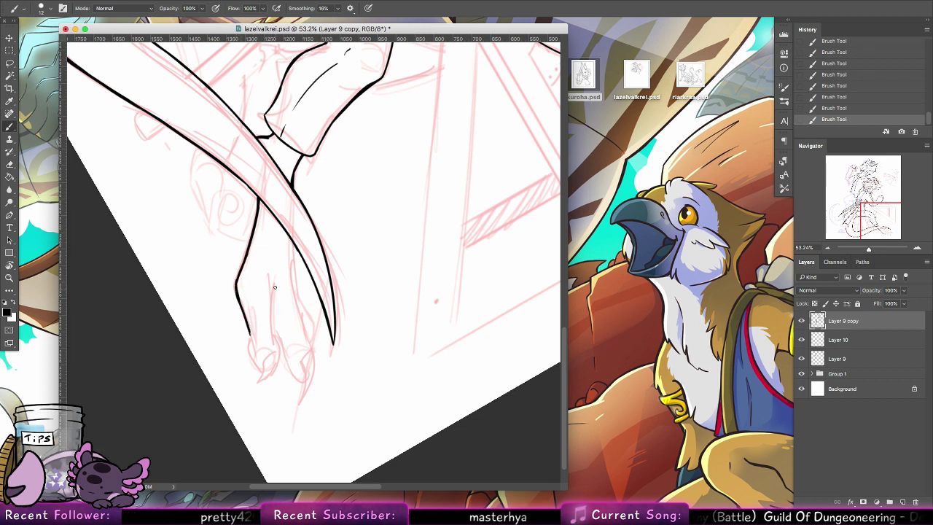
Ink the inner line and claw of the first toe, redoing uneven strokes.
drag(275, 290, 275, 327)
key(super+z)
mouse_move(275, 286)
mouse_down()
mouse_move(279, 337)
mouse_move(258, 380)
mouse_move(278, 347)
mouse_move(264, 358)
mouse_up()
key(super+z)
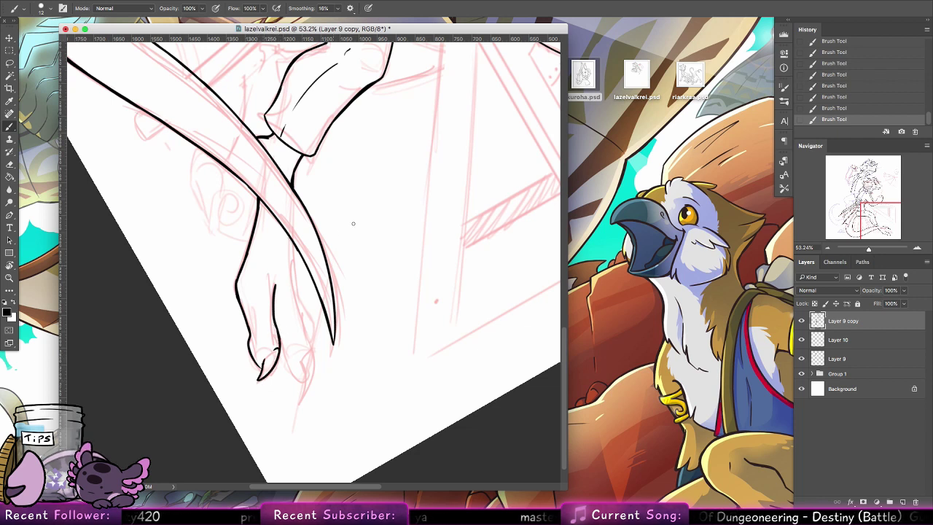
Ink the foot's other edge from beneath the tail tip down to the second toe and start that toe's inner line.
mouse_move(294, 243)
mouse_down()
mouse_move(309, 337)
mouse_move(282, 354)
mouse_move(299, 380)
mouse_up()
key(super+z)
key(ctrl+z)
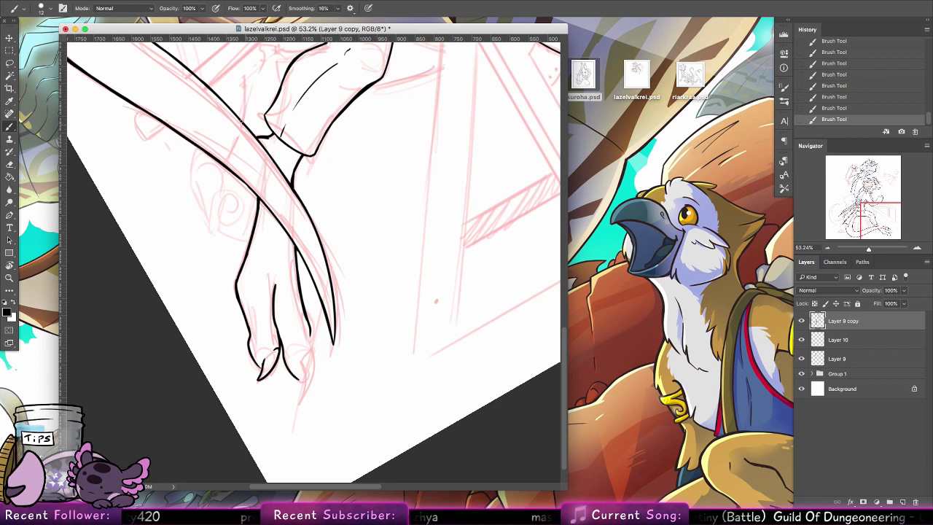
Thicken the tail's upper edge where it crosses the ankle toward the tip, redoing the stroke until it runs smoothly.
drag(241, 122, 282, 177)
key(super+z)
drag(231, 108, 297, 201)
key(super+z)
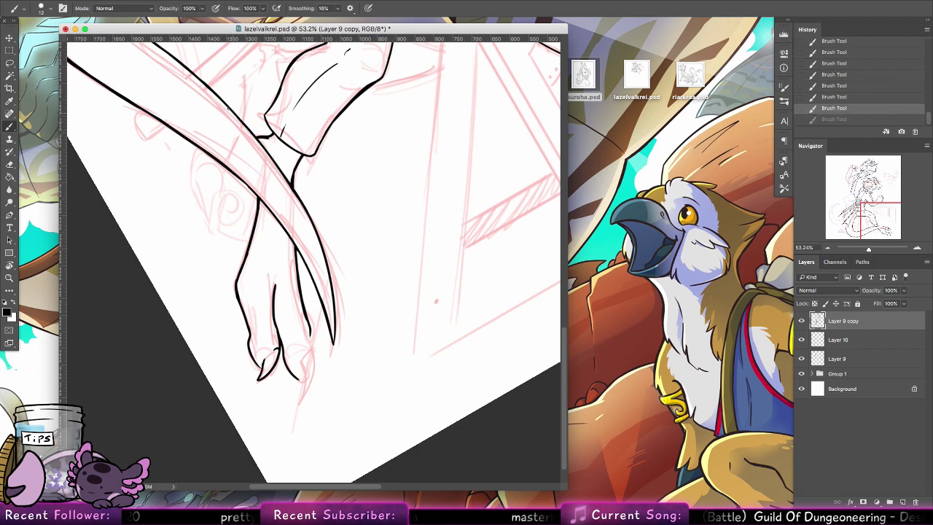
drag(228, 108, 290, 191)
key(ctrl+z)
mouse_move(223, 101)
mouse_down()
mouse_move(289, 177)
mouse_move(326, 251)
mouse_up()
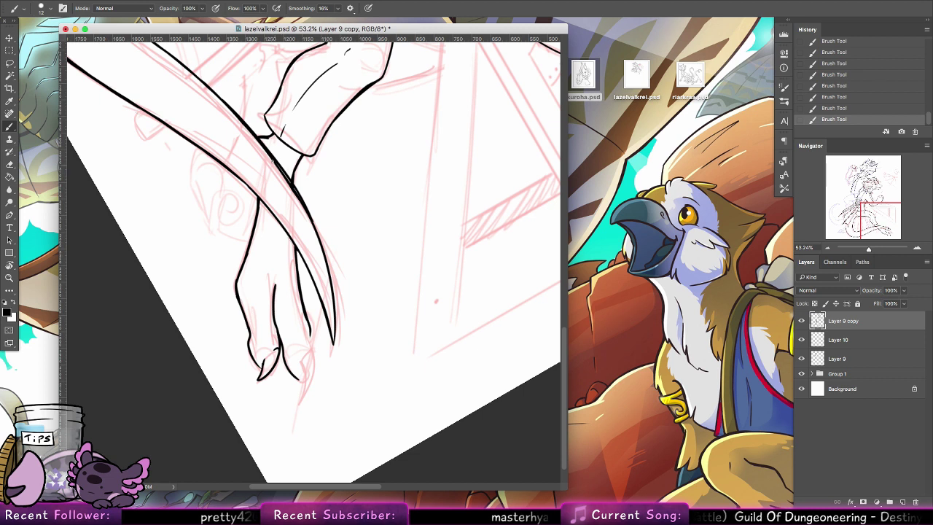
Undo the latest strokes and re-ink the tail's upper edge from above the ankle crossing toward the tip.
key(alt+super+z)
key(alt+super+z)
key(alt+super+z)
drag(223, 101, 293, 186)
key(alt+super+z)
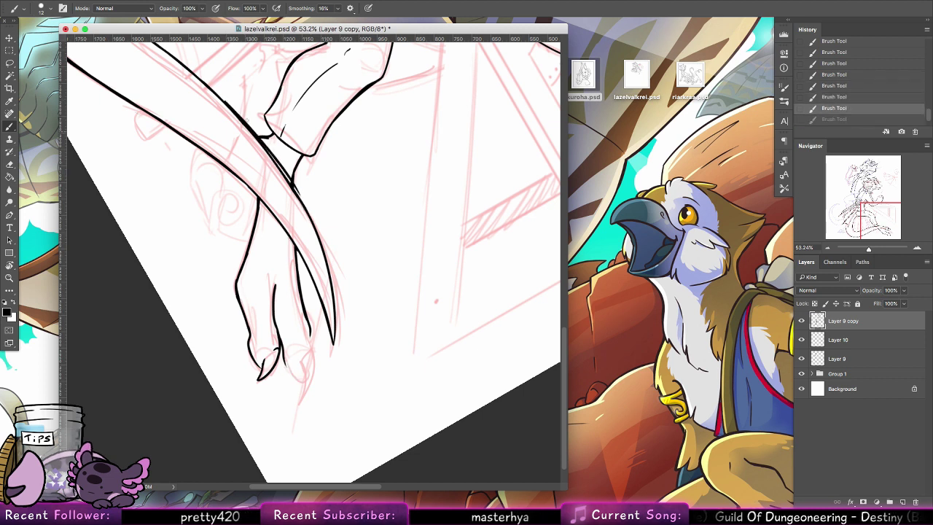
drag(243, 120, 321, 247)
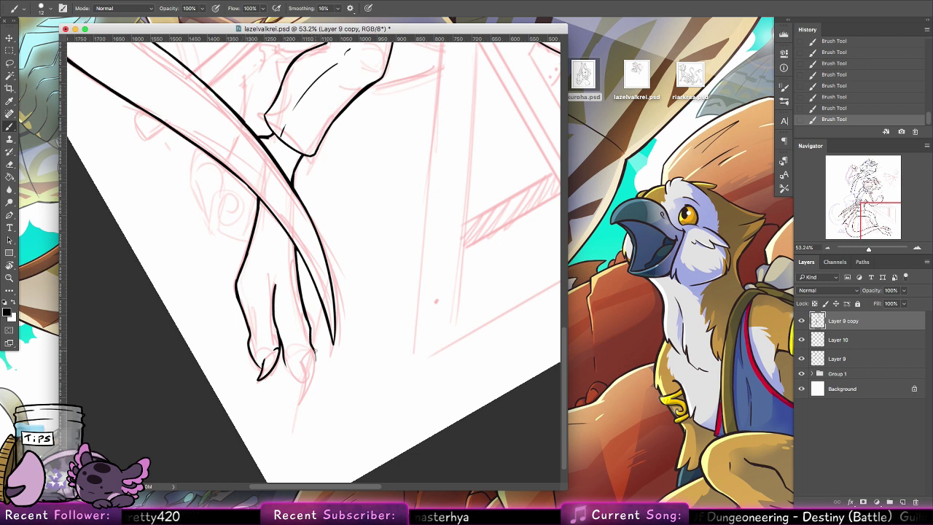
Ink the second toe's rounded end and pointed claw, redoing the uneven strokes.
drag(313, 350, 301, 391)
key(alt+super+z)
key(alt+super+z)
drag(313, 351, 300, 393)
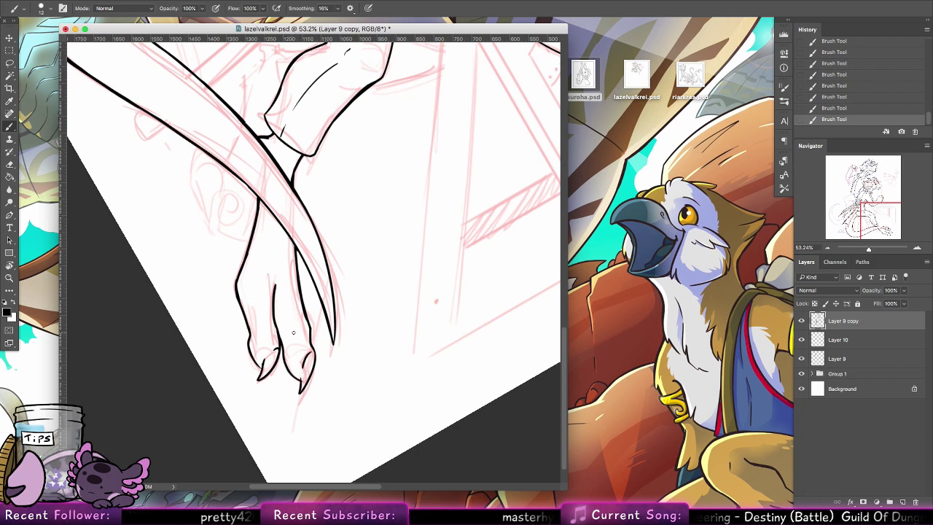
key(alt+super+z)
key(shift+super+z)
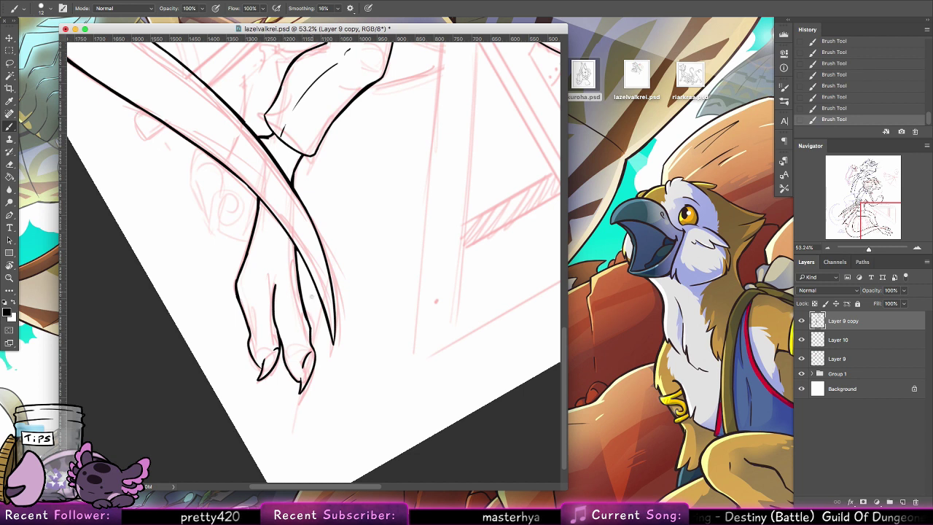
Ink the partly hidden third toe and its claw behind the second toe.
key(ctrl+z)
drag(315, 354, 301, 391)
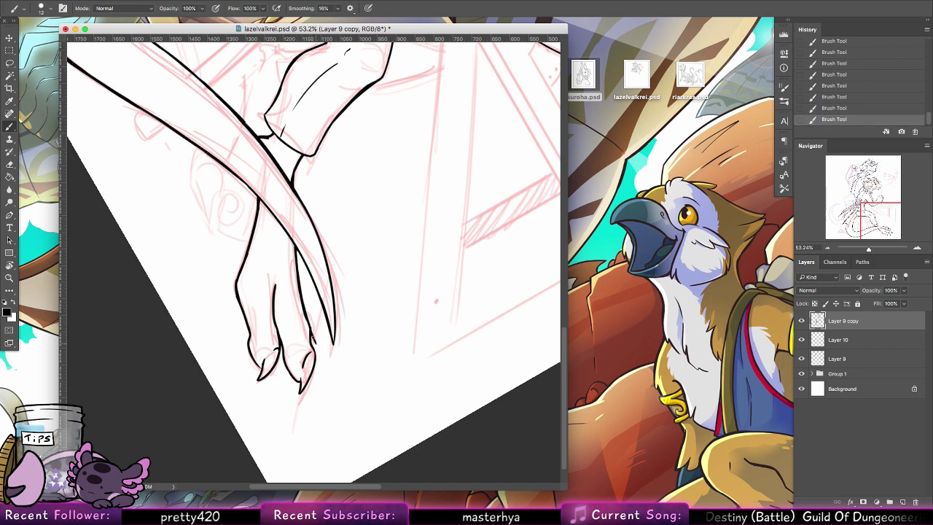
drag(321, 353, 305, 386)
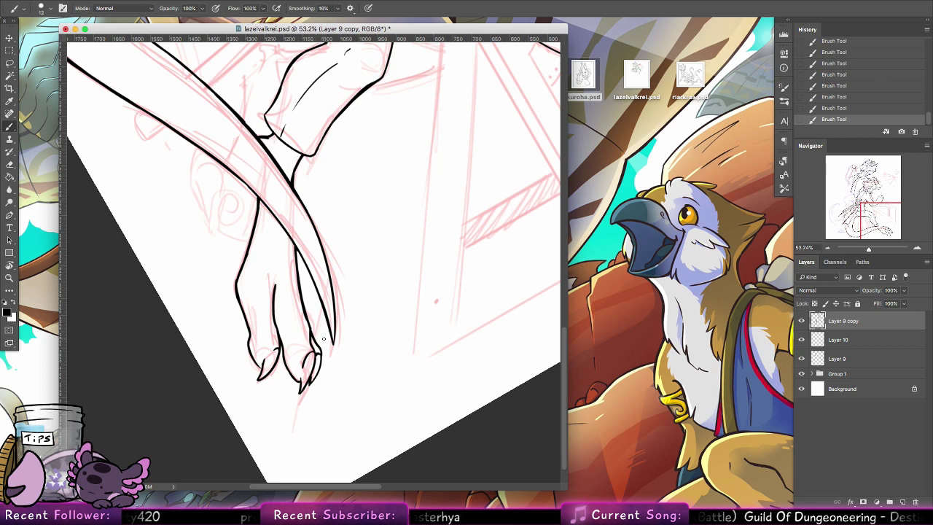
Reset the canvas rotation and thicken the folded wing's outer upper edge from its tip up toward the gripping hand.
drag(375, 279, 463, 439)
drag(475, 249, 435, 379)
double_click(10, 265)
key(z)
drag(466, 254, 420, 245)
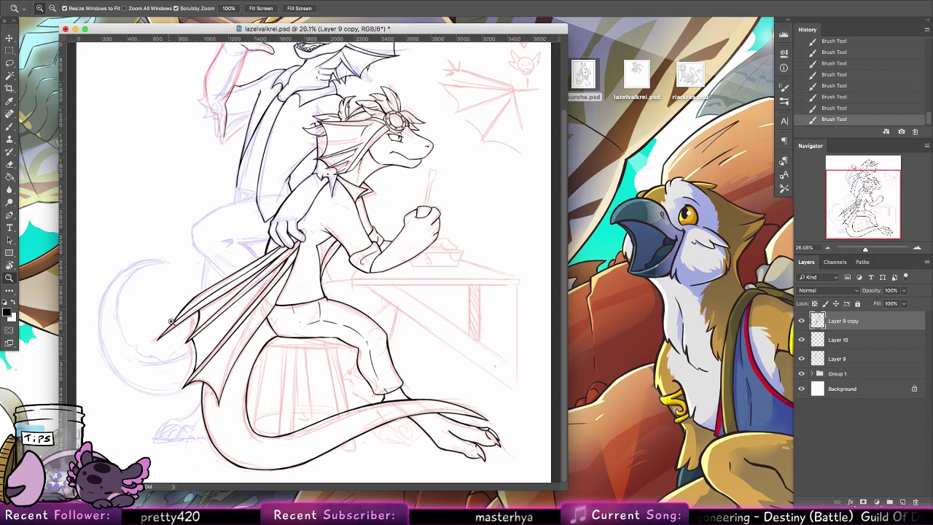
drag(169, 322, 234, 322)
key(b)
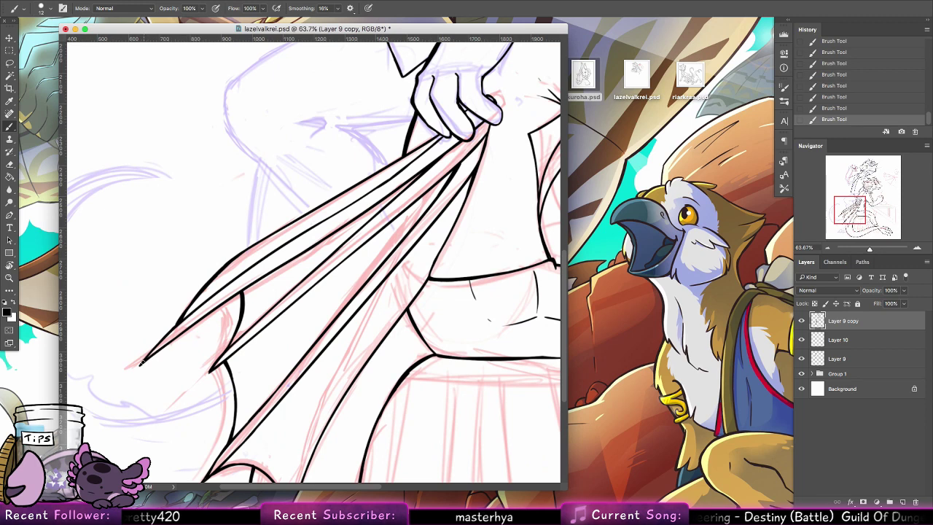
drag(141, 362, 167, 332)
drag(227, 259, 350, 188)
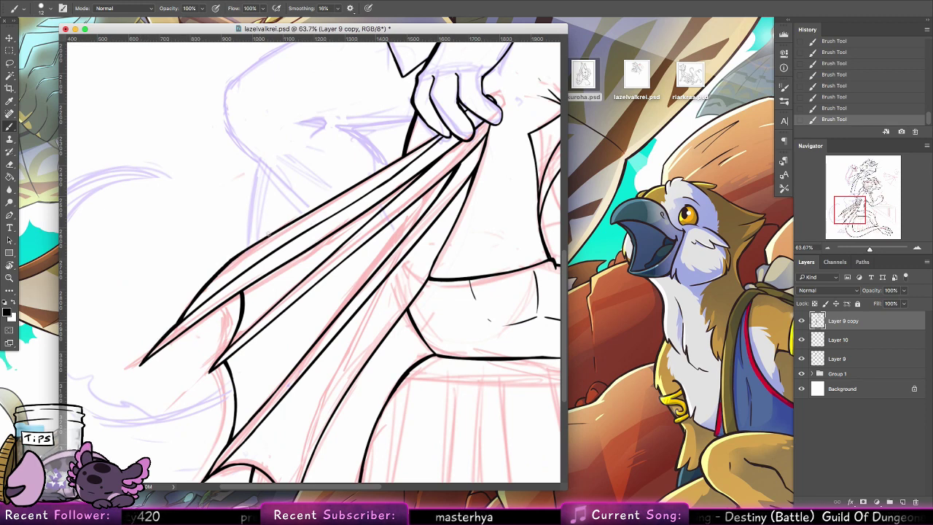
mouse_move(263, 237)
mouse_down()
mouse_move(392, 164)
mouse_move(424, 130)
mouse_move(340, 193)
mouse_up()
key(super+z)
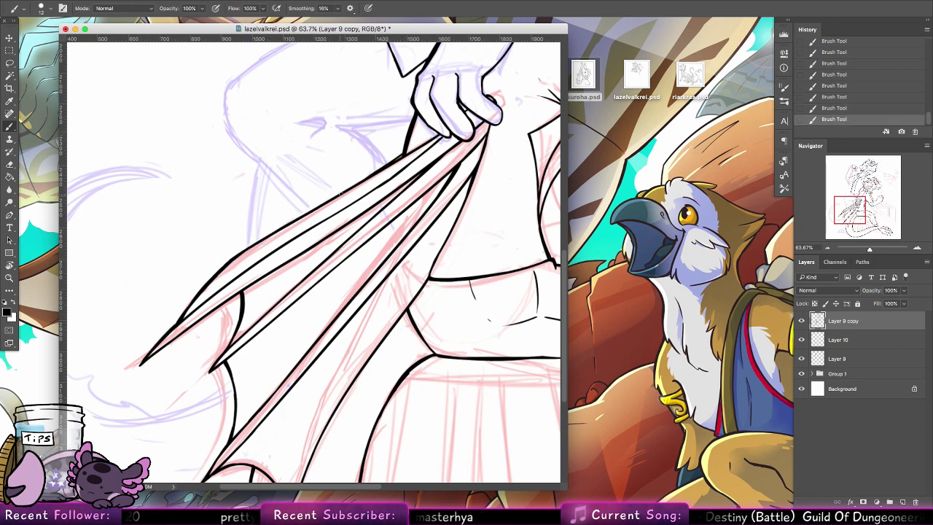
drag(398, 156, 342, 192)
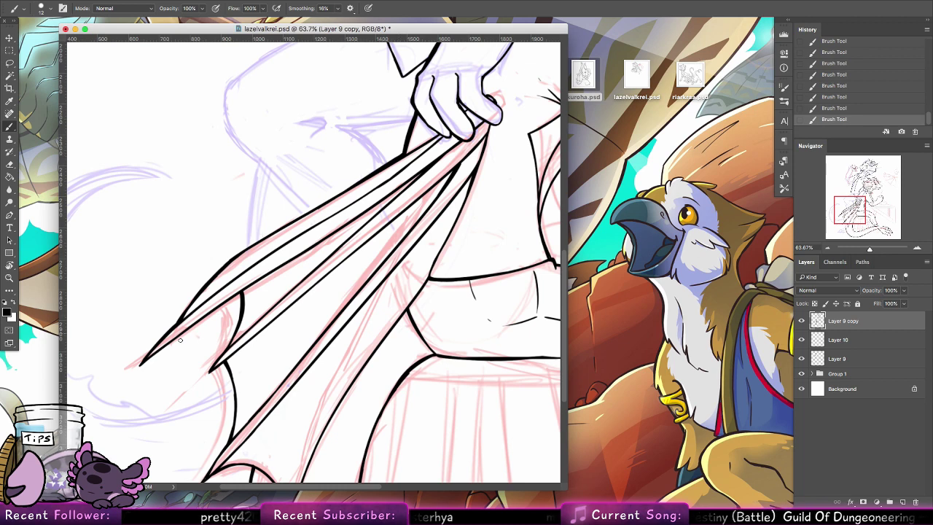
Thicken the lower edge of the outermost wing finger near its tip, redoing the uneven stroke.
mouse_move(157, 350)
mouse_down()
mouse_move(211, 309)
mouse_move(242, 302)
mouse_move(237, 312)
mouse_up()
key(super+z)
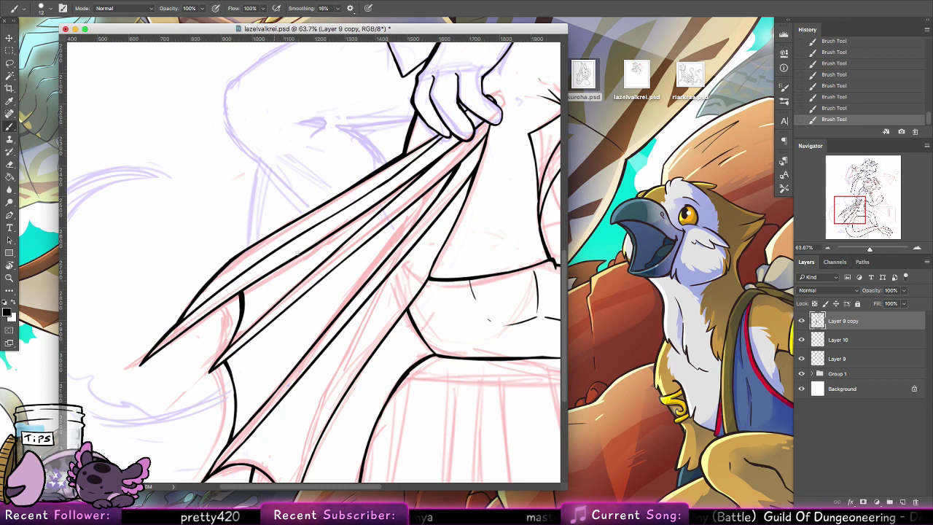
drag(145, 361, 254, 279)
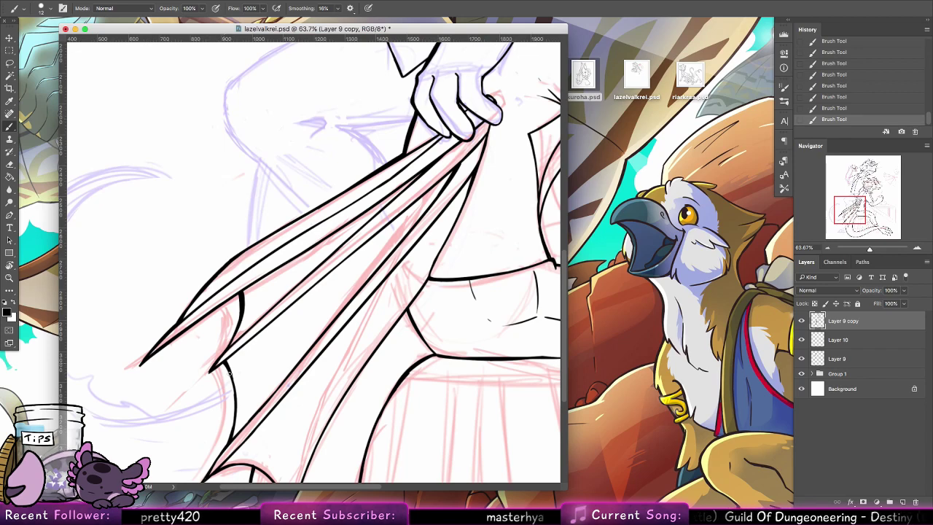
Ink one half of the screwdriver's blade and shaft as straight lines in the empty space beside the raised fist.
drag(448, 301, 435, 195)
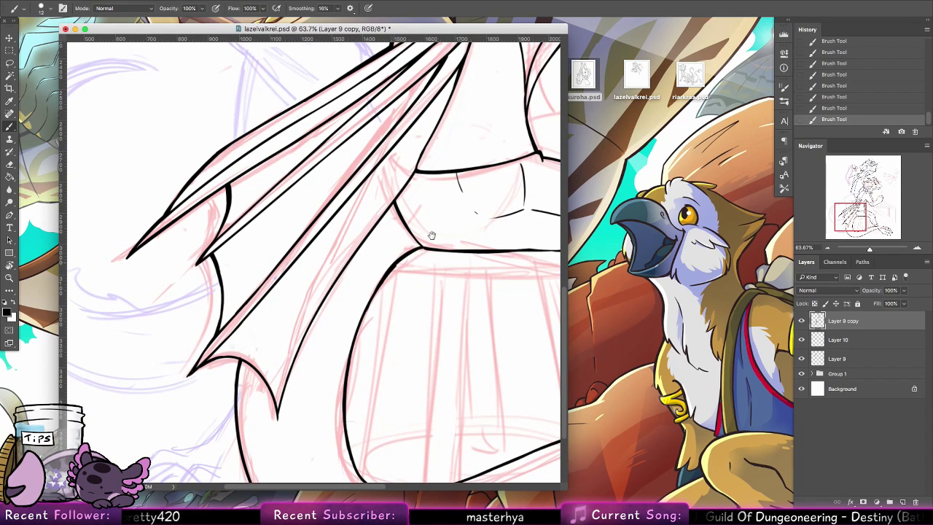
drag(431, 235, 211, 401)
drag(481, 88, 319, 305)
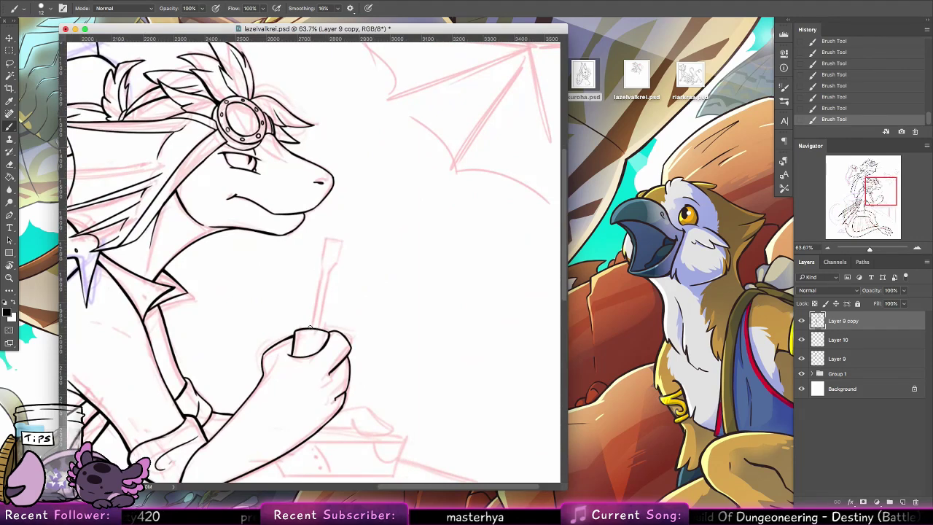
drag(363, 233, 364, 304)
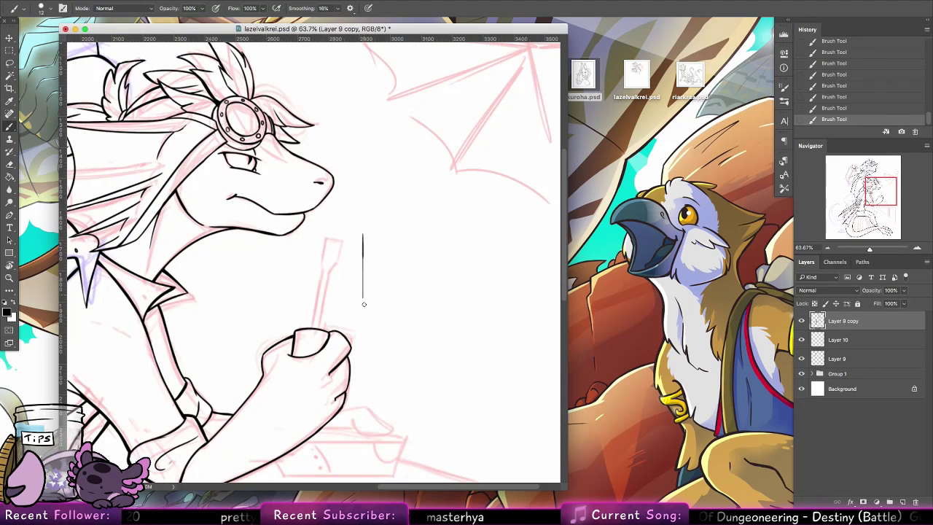
mouse_move(363, 235)
mouse_down()
mouse_move(362, 305)
mouse_move(357, 207)
mouse_move(369, 212)
mouse_up()
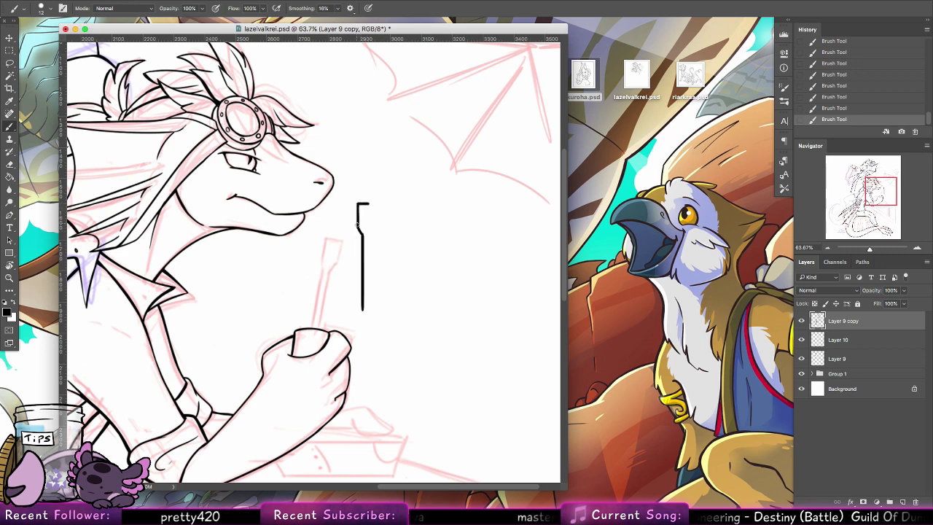
Duplicate the half screwdriver outline, flip the copy horizontally and join it to the original as a symmetrical blade and shaft.
key(m)
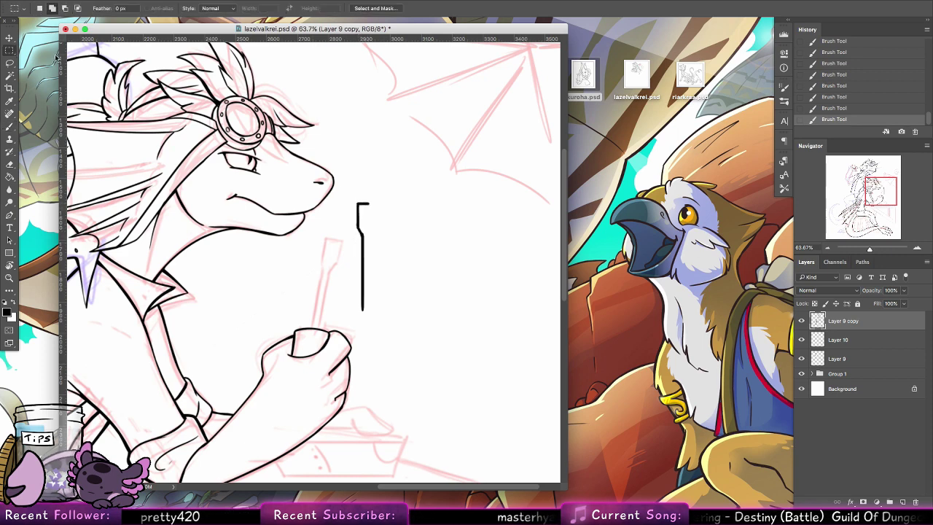
drag(348, 193, 388, 316)
key(v)
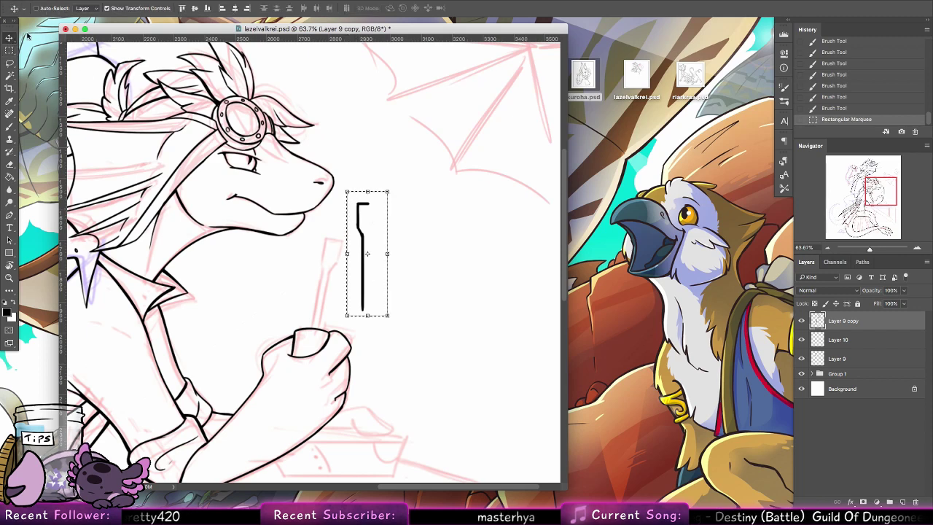
drag(379, 280, 386, 289)
key(super+z)
click(121, 1)
mouse_move(167, 211)
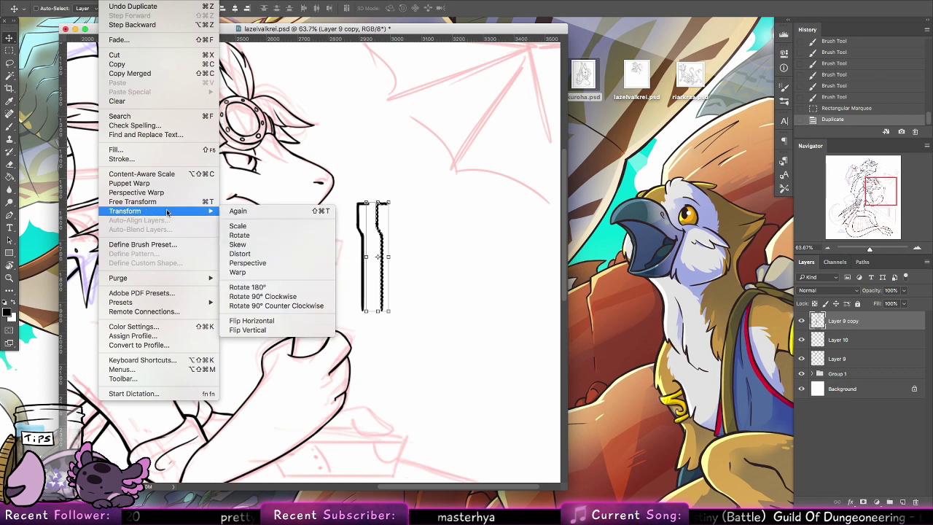
click(324, 321)
mouse_move(380, 281)
mouse_down()
mouse_move(378, 252)
mouse_move(376, 270)
mouse_up()
key(ctrl+d)
Lasso the whole screwdriver outline and move it onto the raised fist.
key(l)
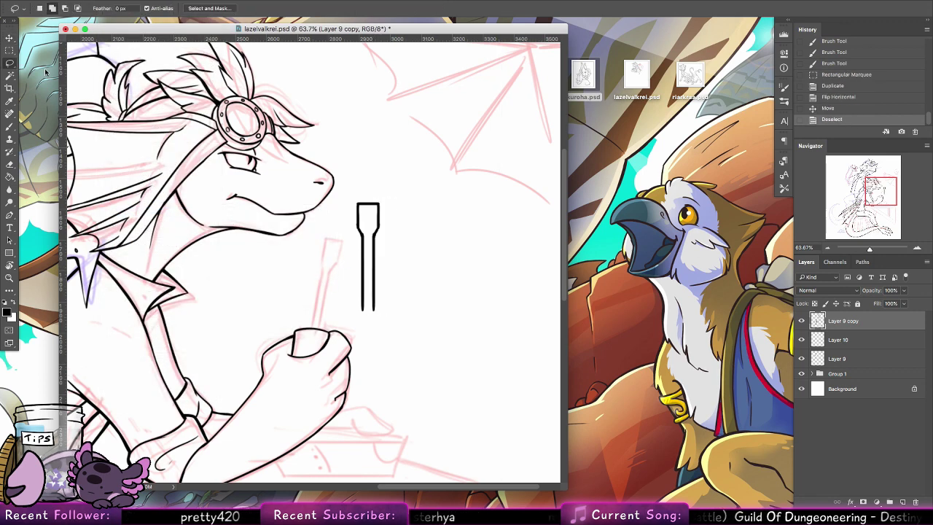
mouse_move(390, 188)
mouse_down()
mouse_move(387, 349)
mouse_move(391, 191)
mouse_up()
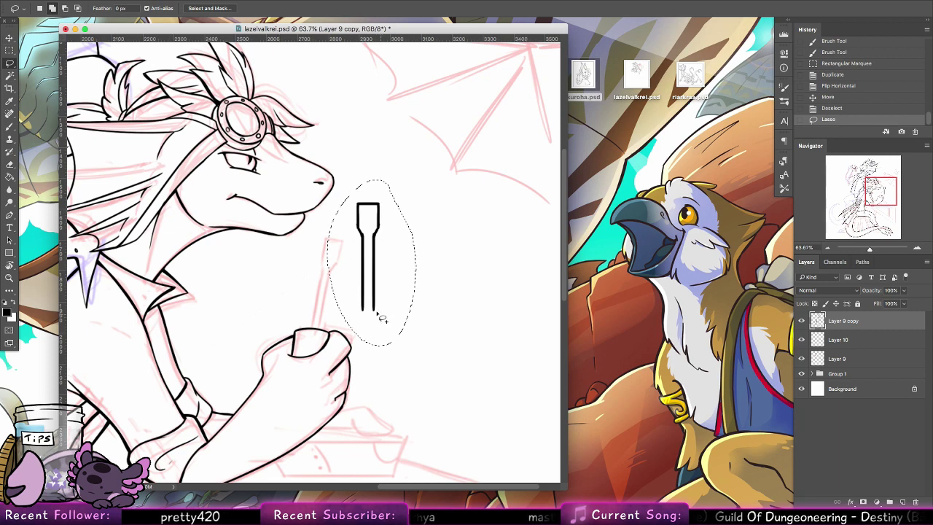
drag(379, 306, 333, 316)
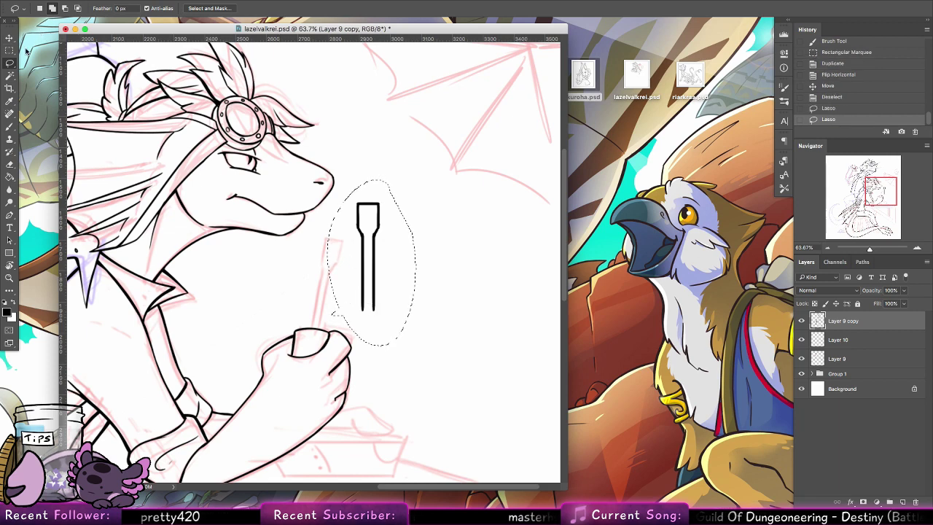
key(v)
drag(361, 259, 306, 277)
key(ctrl+t)
mouse_move(358, 240)
mouse_down()
mouse_move(369, 244)
mouse_move(343, 224)
mouse_move(301, 220)
mouse_up()
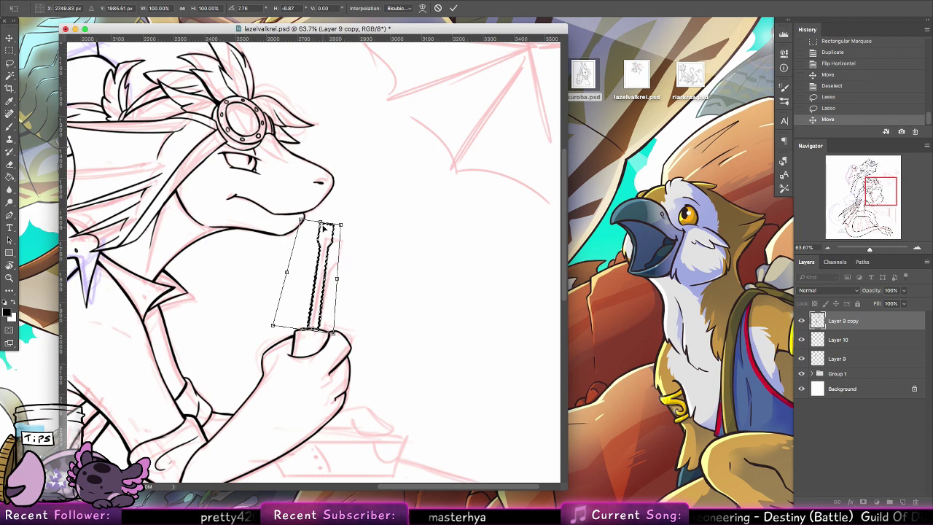
click(437, 8)
Scale the screwdriver to about 77%, rotate it about 5.4° clockwise to stand in the fist, and deselect it.
key(ctrl+t)
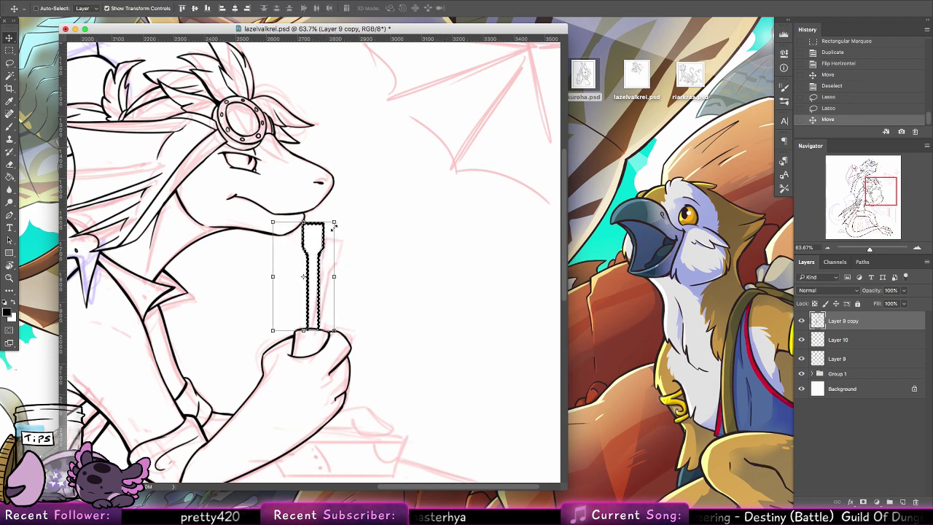
drag(333, 222, 309, 330)
drag(347, 231, 346, 250)
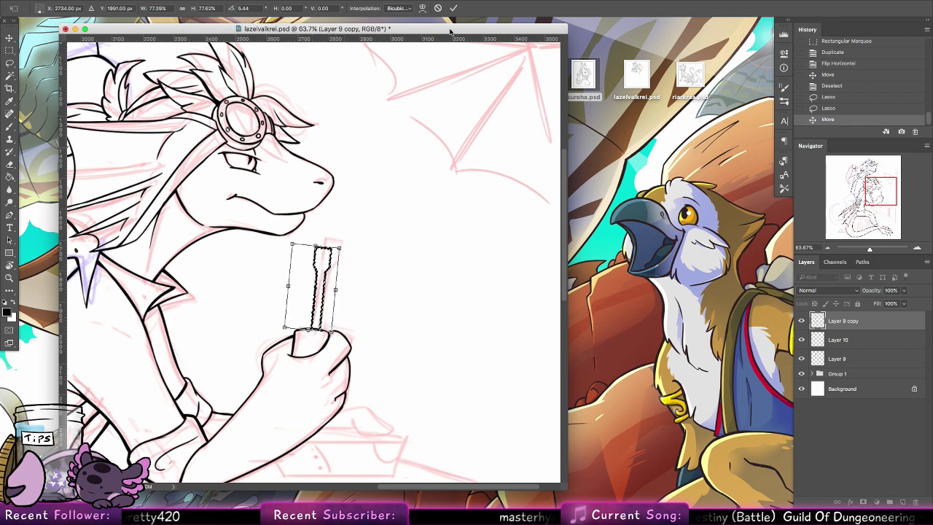
click(453, 8)
key(ctrl+d)
Show the whole canvas and hide the rough sketch in Group 1.
click(8, 266)
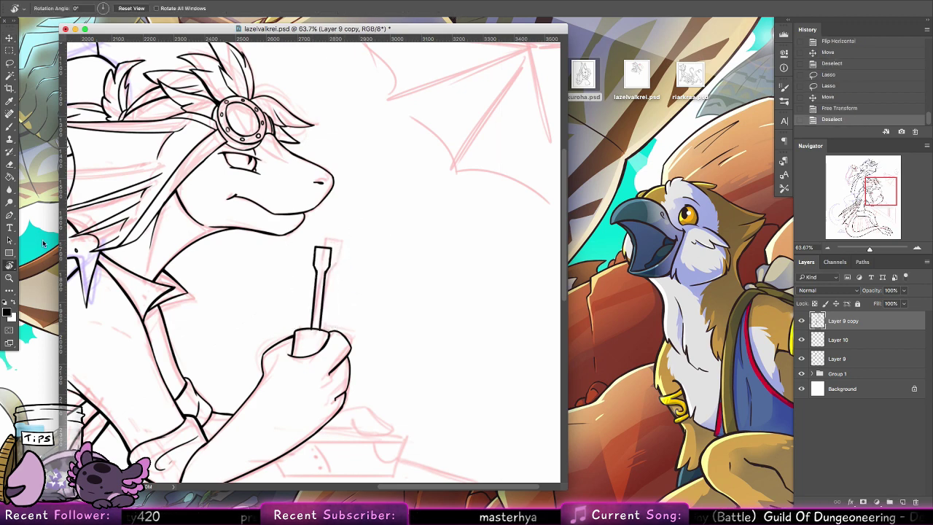
click(10, 278)
drag(446, 231, 394, 232)
scroll(443, 279, down, 1)
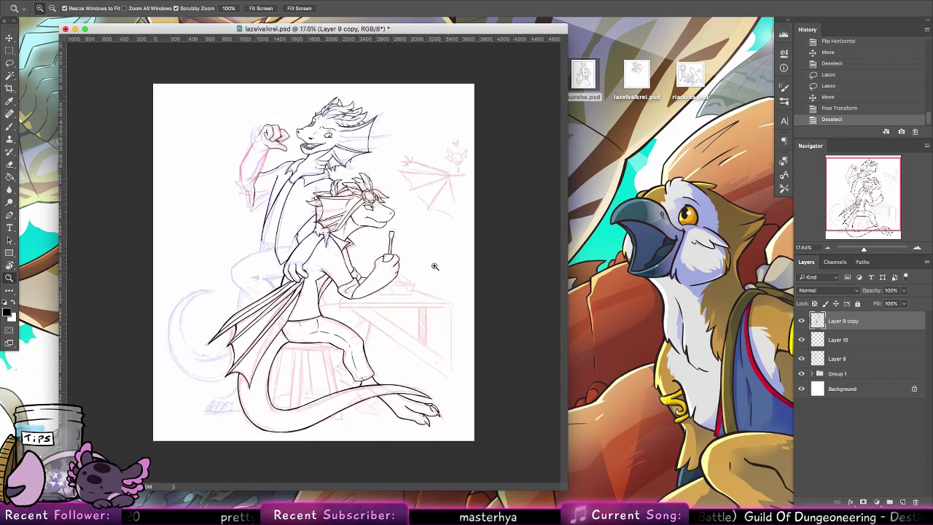
click(802, 373)
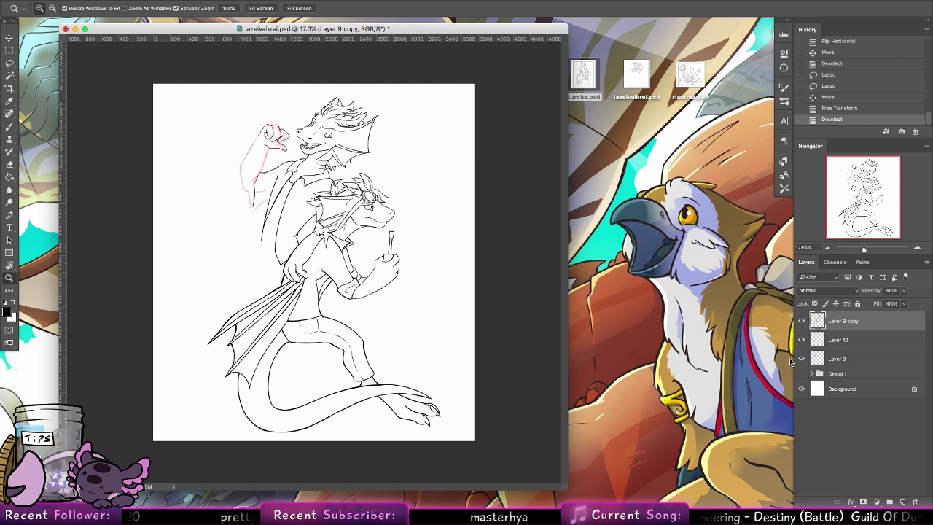
Try to warp the seated character's lassoed upper thigh line into a fuller curve between the waist and knee.
drag(383, 357, 402, 333)
key(l)
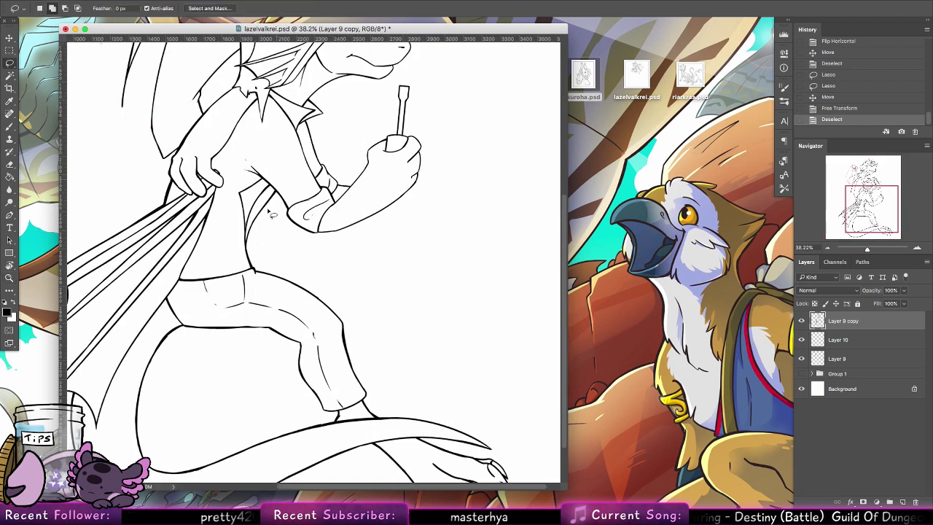
mouse_move(256, 272)
mouse_down()
mouse_move(337, 332)
mouse_move(328, 271)
mouse_move(256, 271)
mouse_up()
click(9, 38)
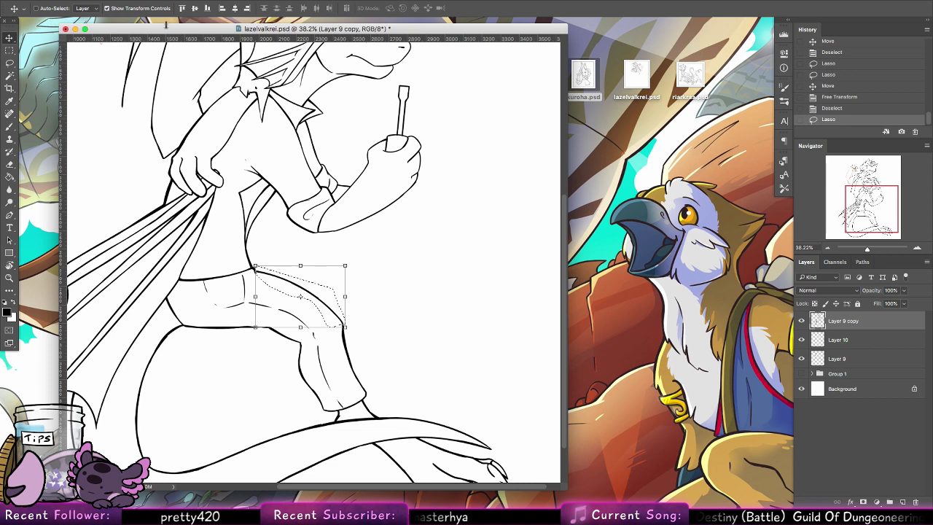
key(ctrl+t)
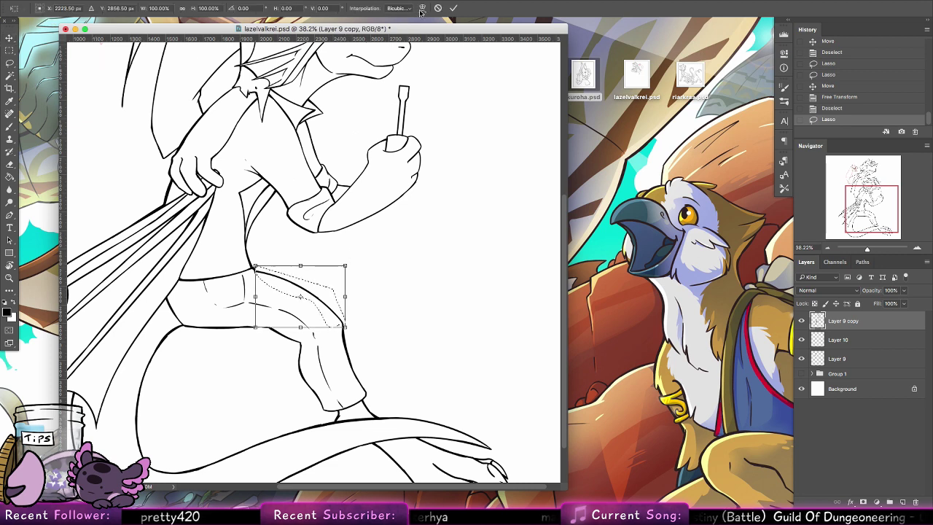
click(421, 9)
drag(264, 274, 254, 268)
drag(309, 288, 252, 282)
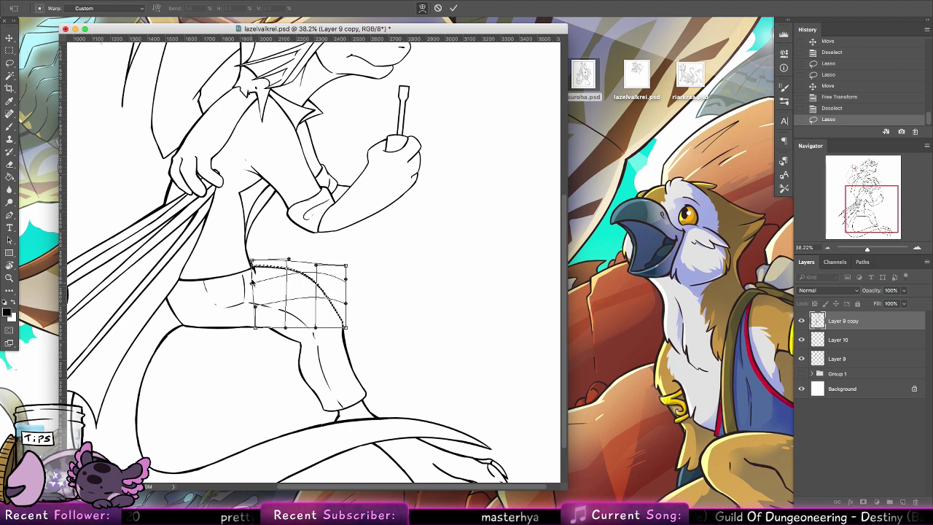
drag(331, 291, 338, 293)
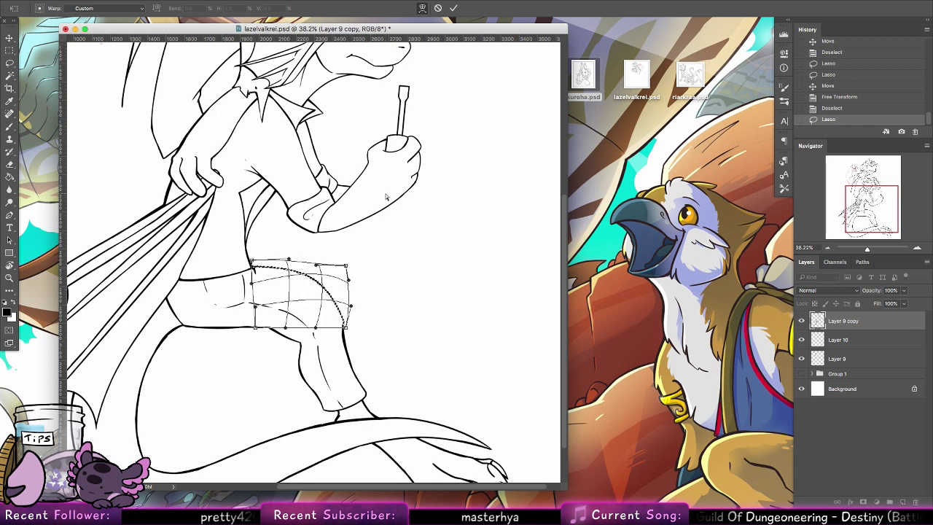
click(437, 9)
key(super+d)
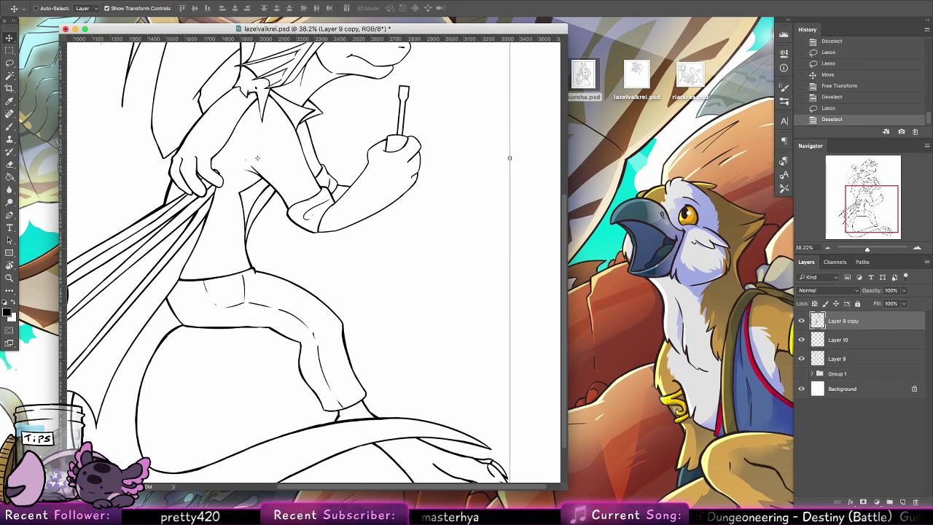
Switch to Google Chrome and search Google Images for "sitting side" pose references.
click(342, 478)
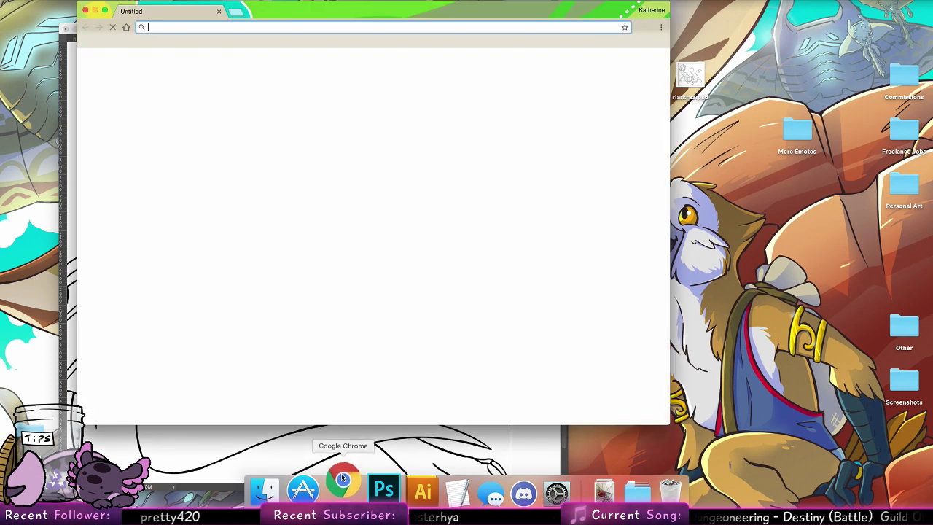
text(sitting)
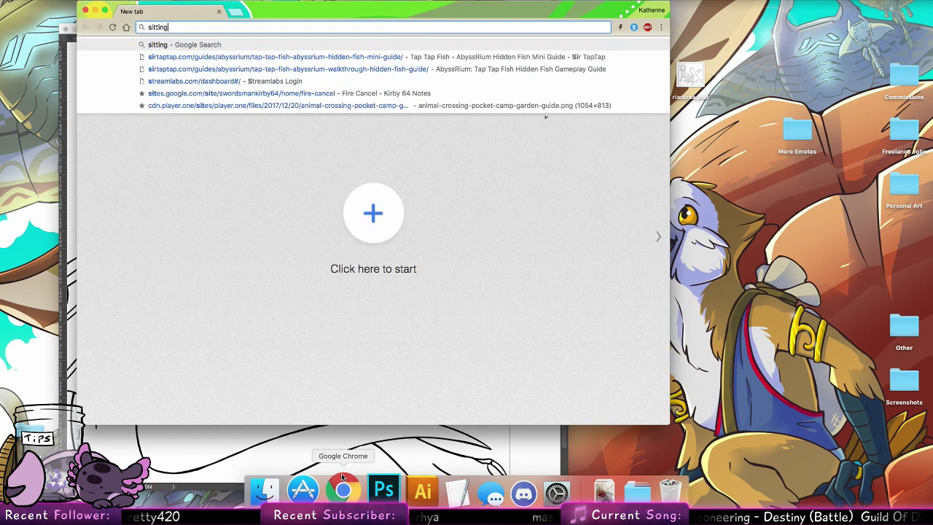
text( side)
key(Return)
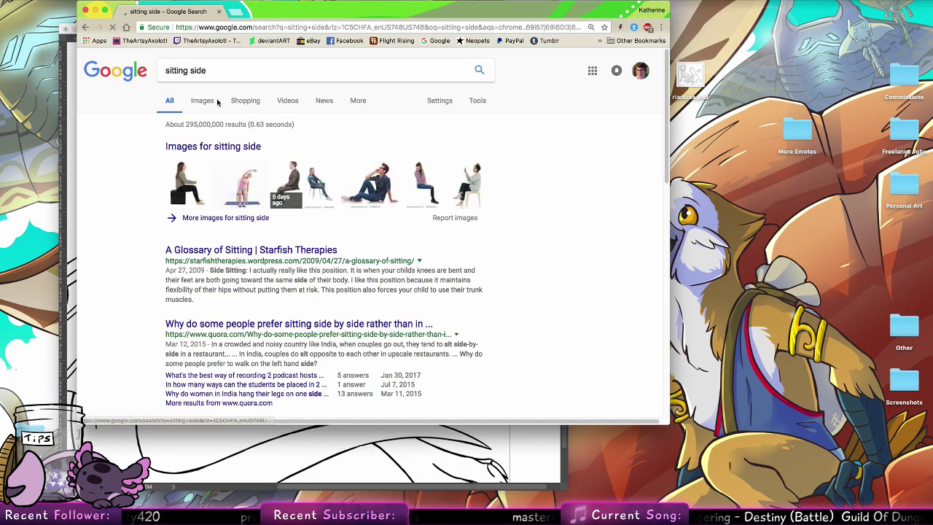
click(208, 101)
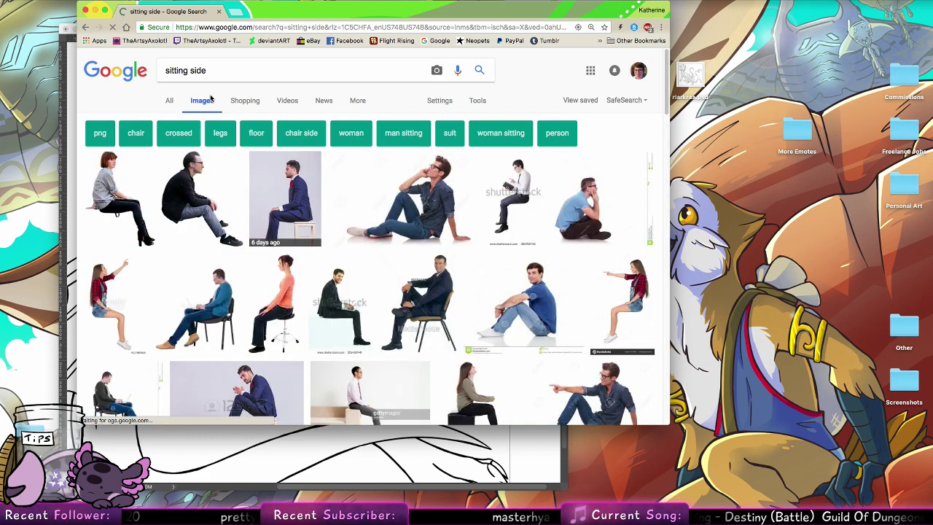
Refine the image search to "sitting on stool side".
text(n stool)
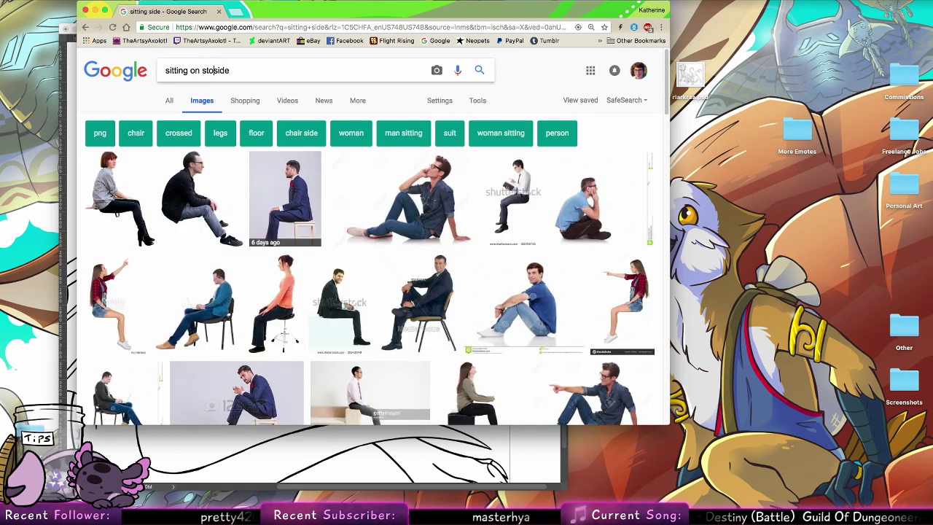
key(super+equal)
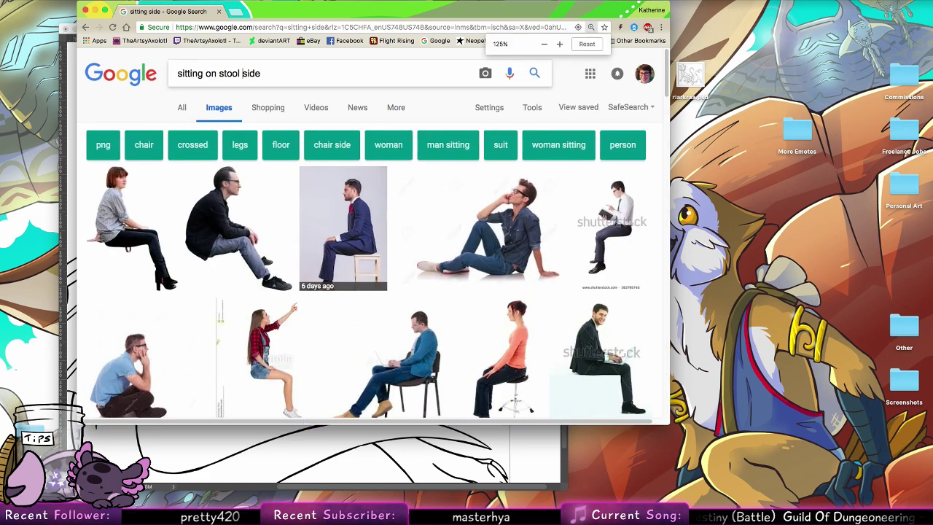
key(super+0)
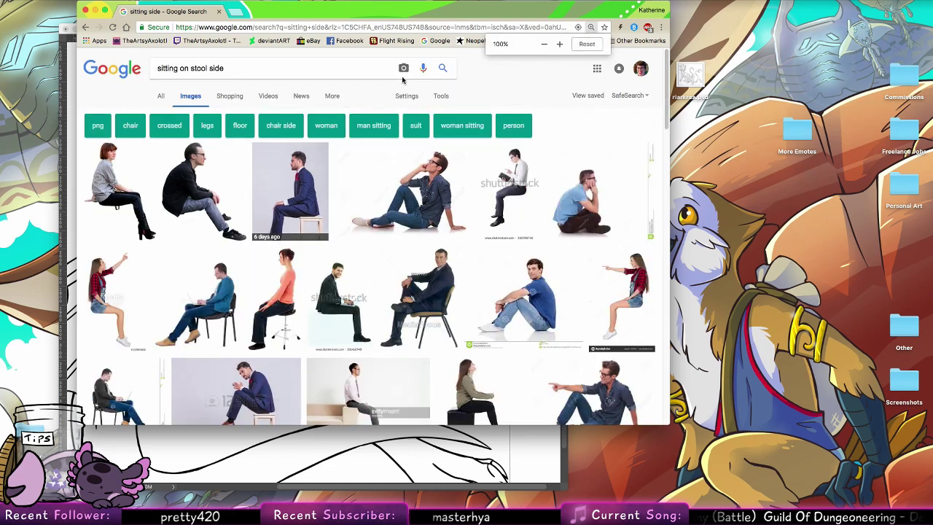
click(361, 69)
key(Return)
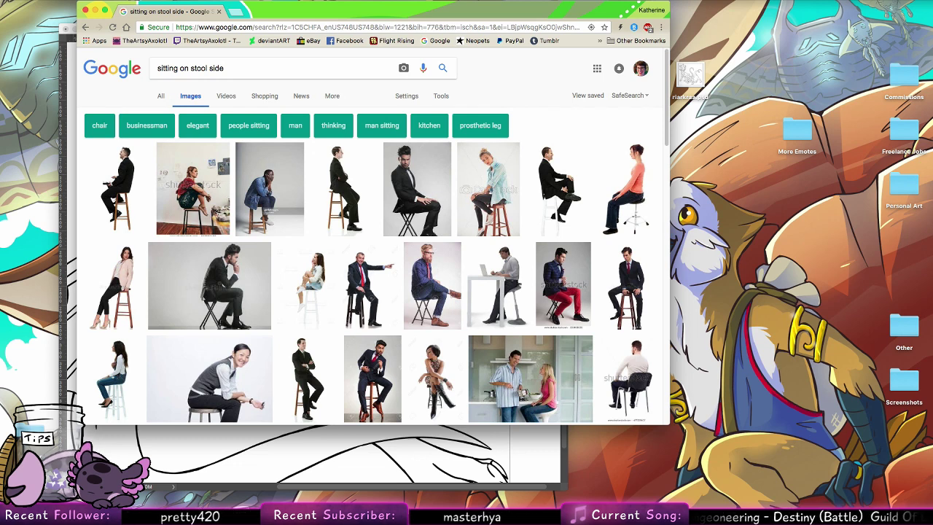
Look through the stool-sitting image results and preview the photo of the seated man in red trousers.
scroll(447, 270, down, 4)
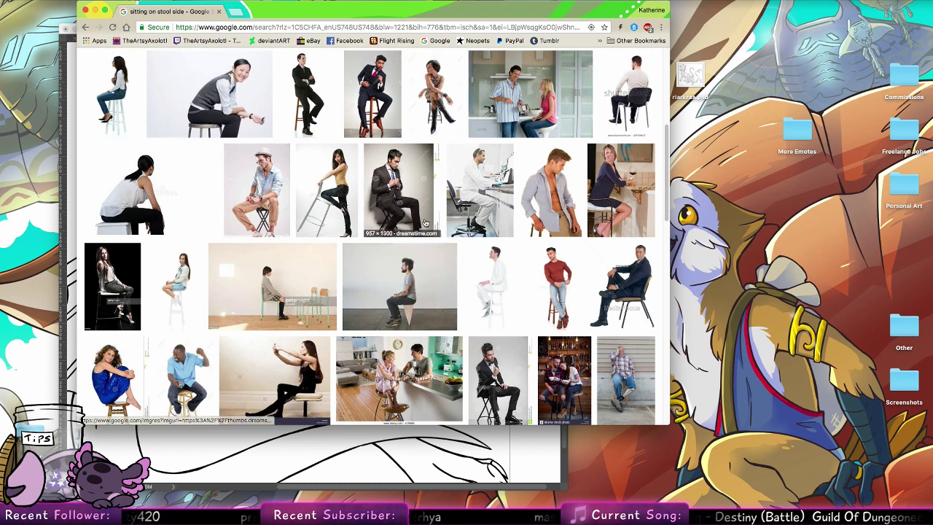
scroll(447, 271, up, 4)
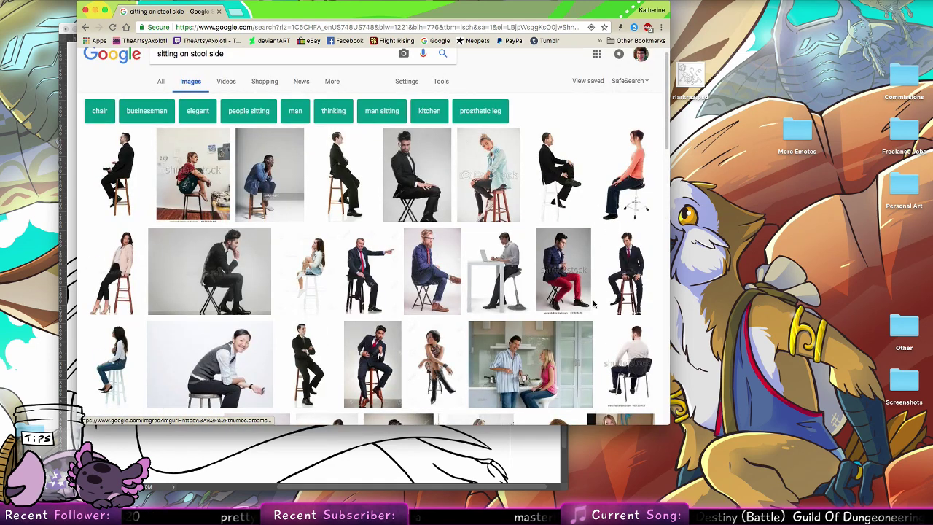
scroll(548, 397, down, 5)
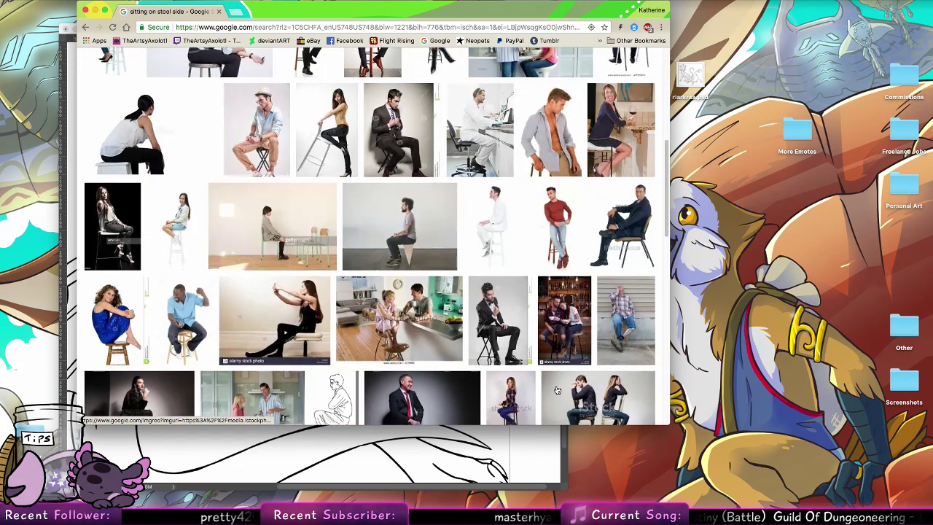
scroll(568, 239, up, 1)
scroll(568, 239, up, 5)
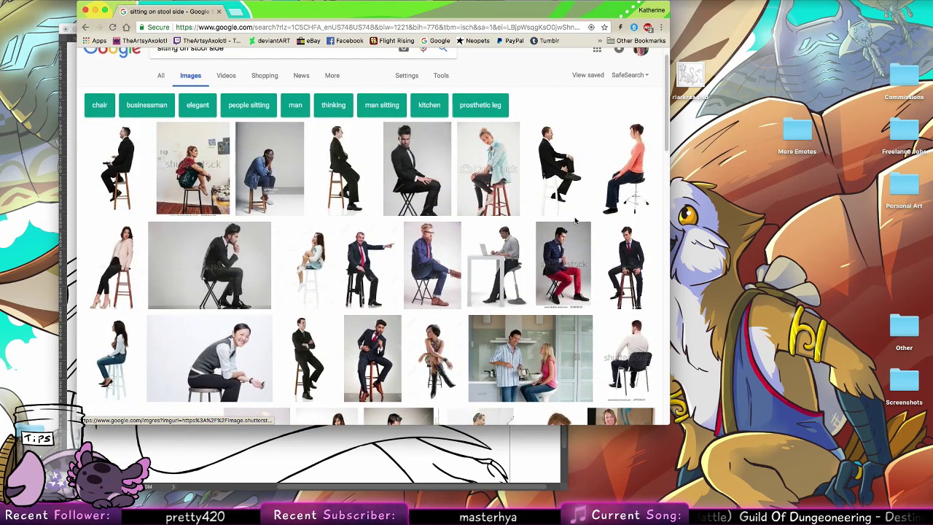
click(583, 270)
scroll(594, 314, down, 1)
scroll(591, 254, down, 2)
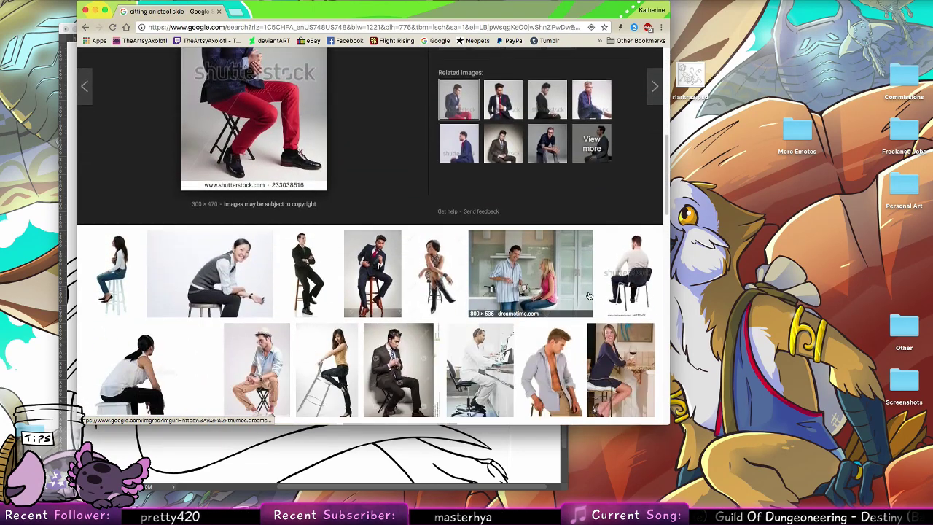
Preview the kitchen stool, open blue shirt and thinking man photos to examine their side-sitting leg poses.
click(554, 281)
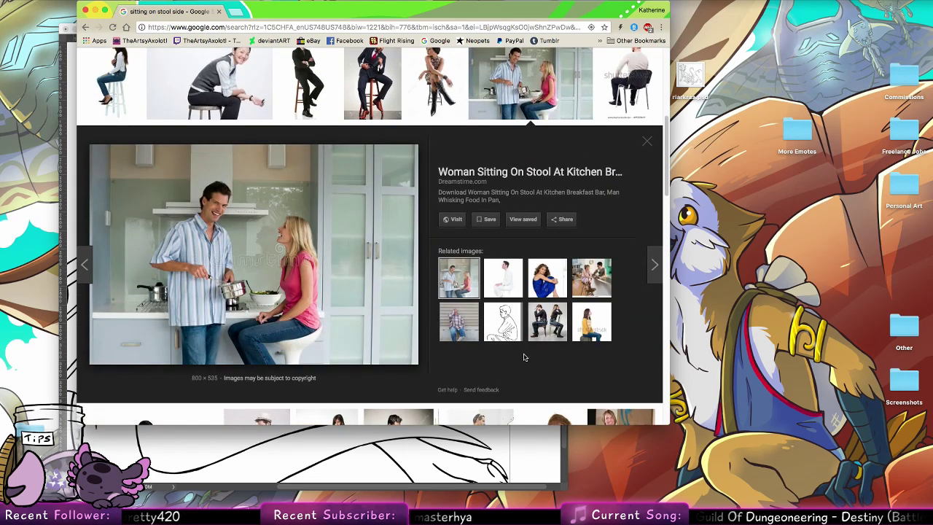
scroll(539, 328, down, 4)
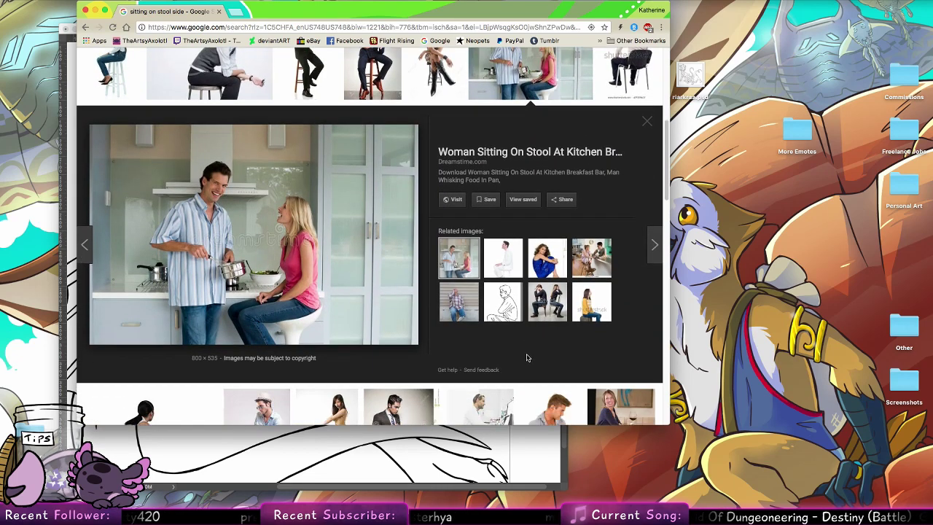
click(571, 237)
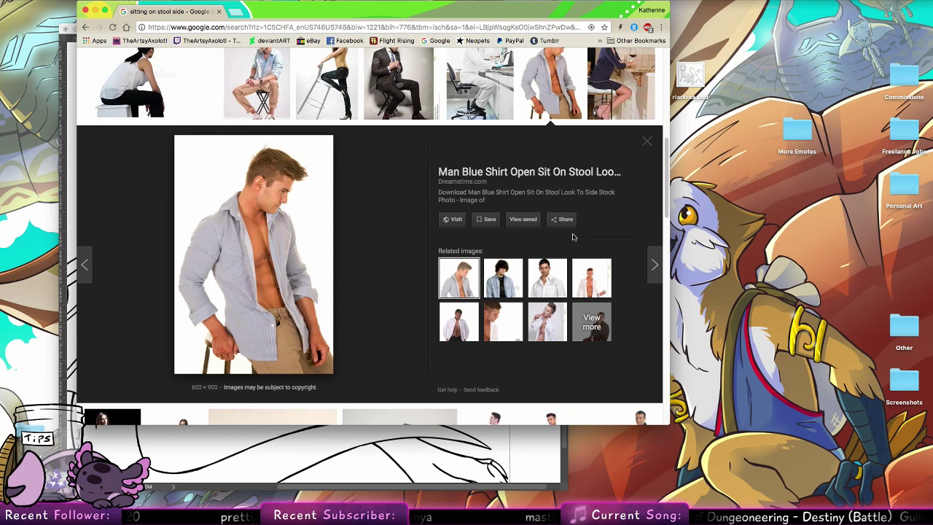
scroll(370, 391, up, 5)
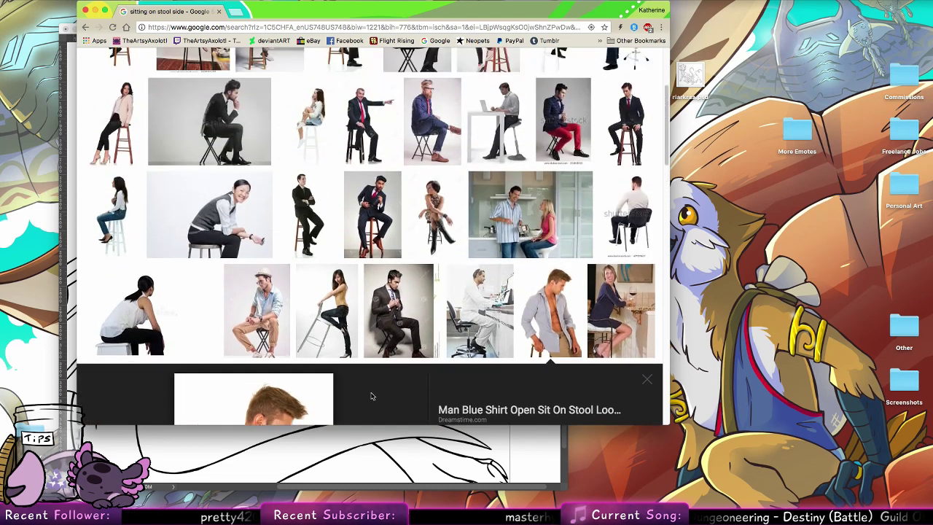
click(244, 221)
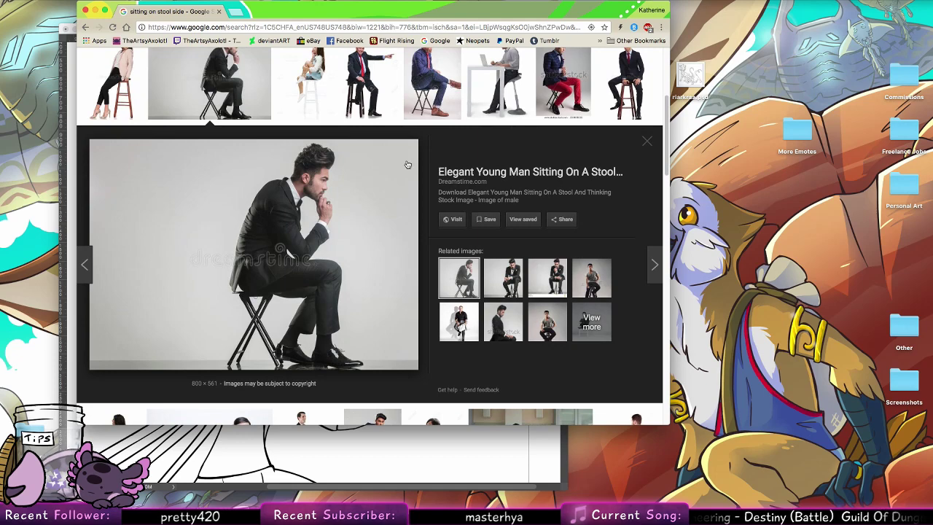
scroll(434, 156, up, 3)
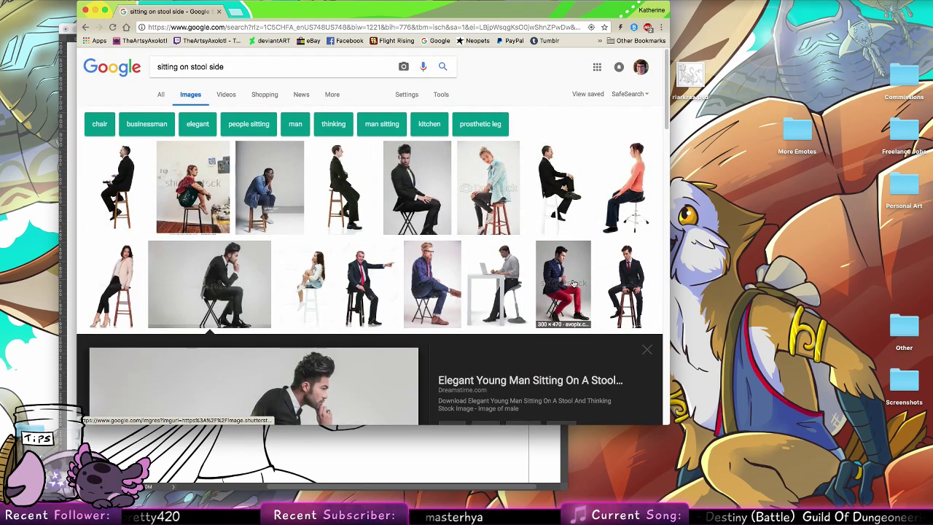
scroll(573, 283, down, 5)
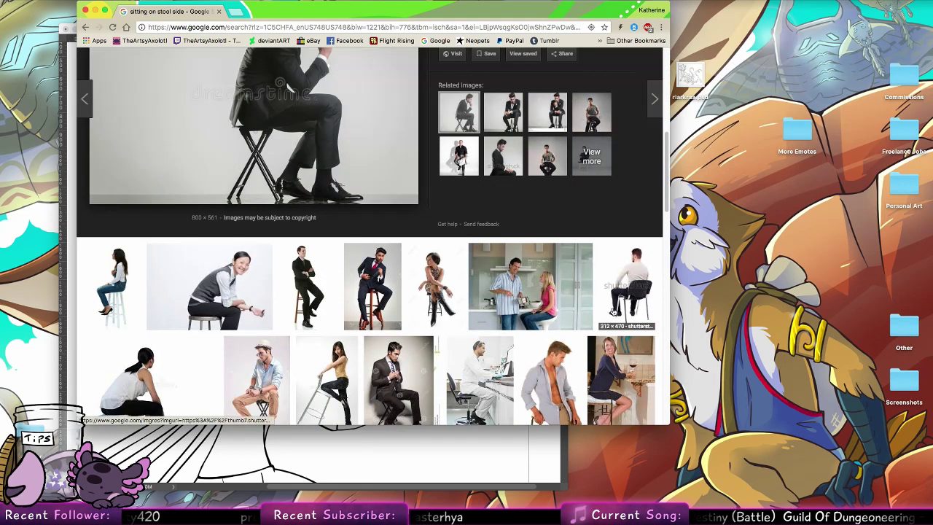
Switch back to Photoshop and examine the overall proportions of both characters on the full canvas.
key(super+Tab)
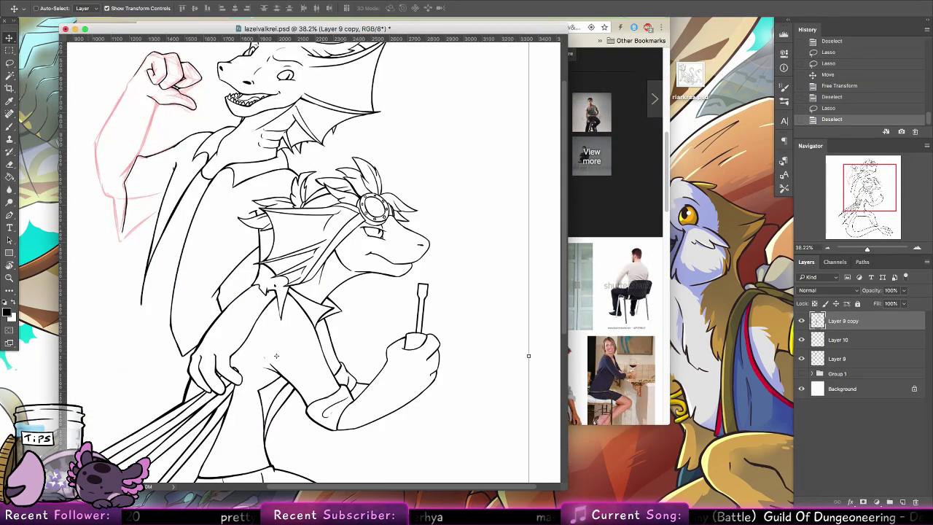
key(z)
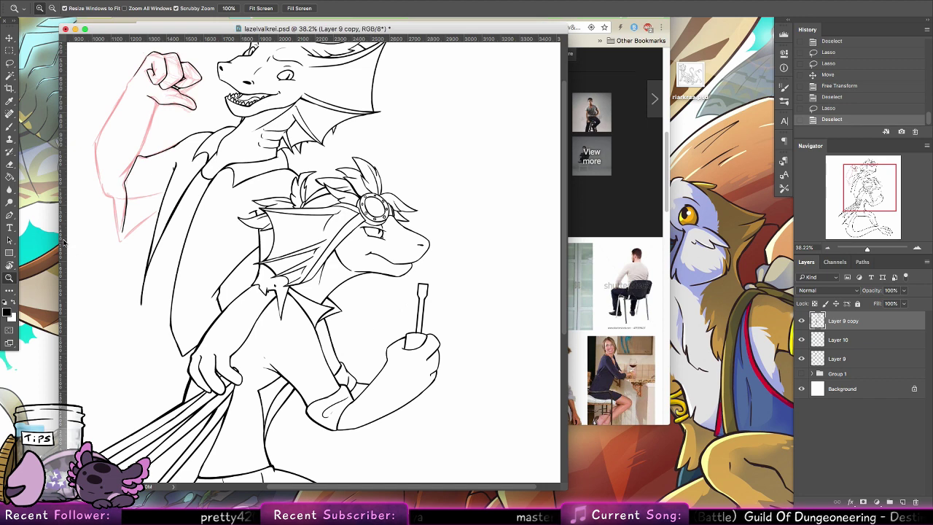
drag(460, 244, 435, 270)
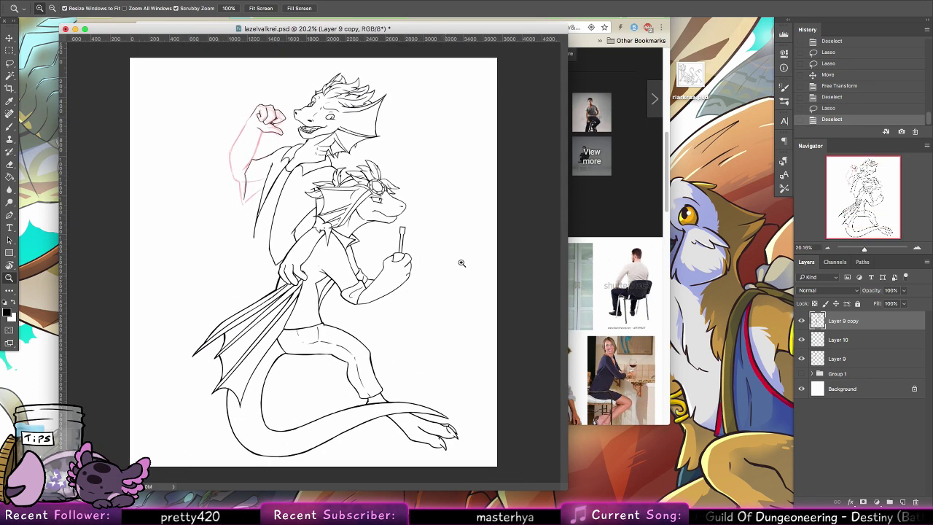
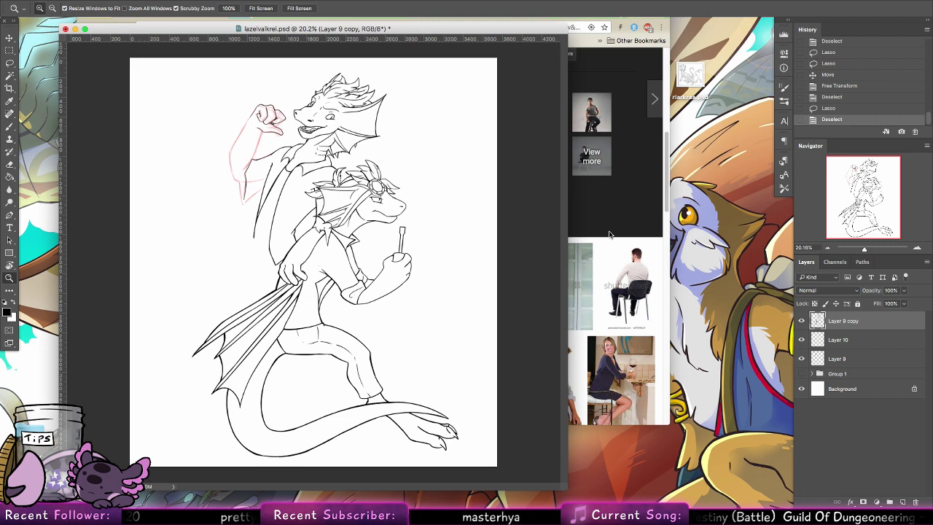
Save and close lazelvalkrei.psd, and close the image search page in Google Chrome.
key(super+s)
click(65, 29)
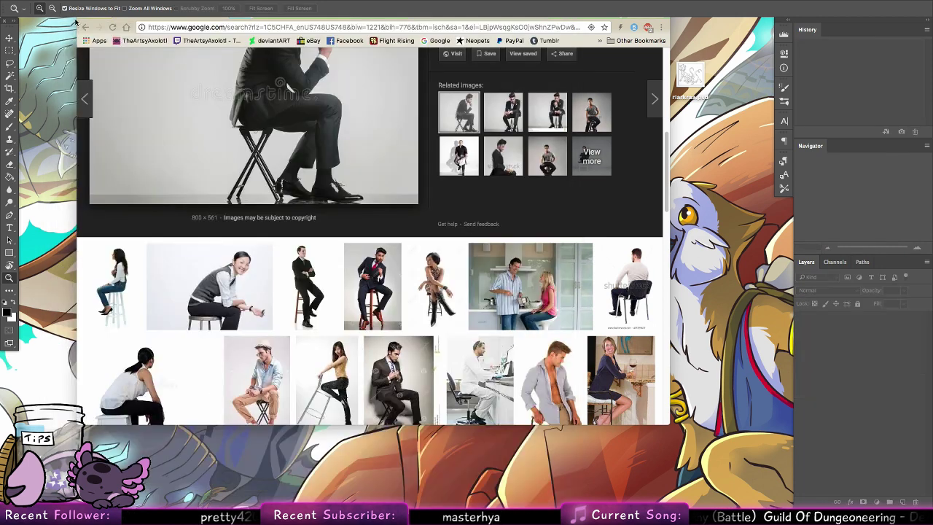
click(458, 192)
click(220, 11)
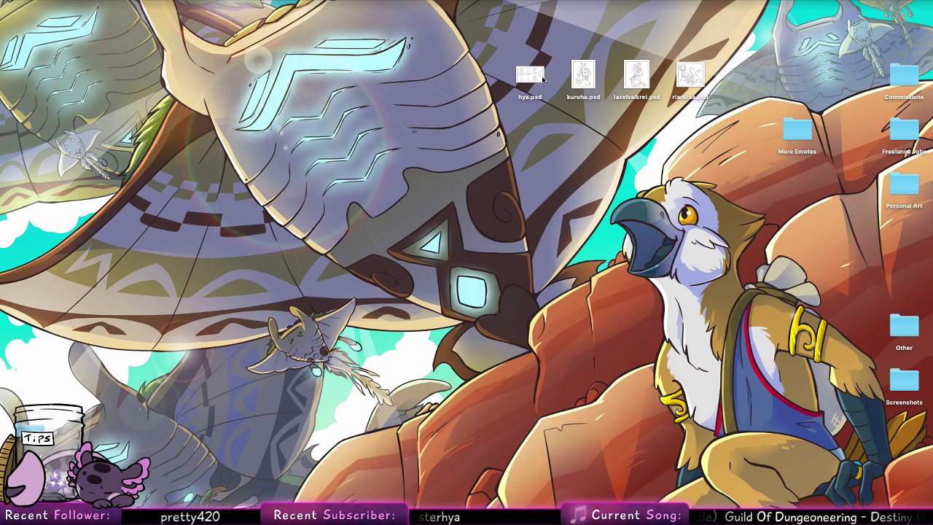
Open kuroha.psd from the desktop and check the contents of Layers 3, 2 and 1, leaving only the line art shown over the background.
click(583, 76)
double_click(584, 77)
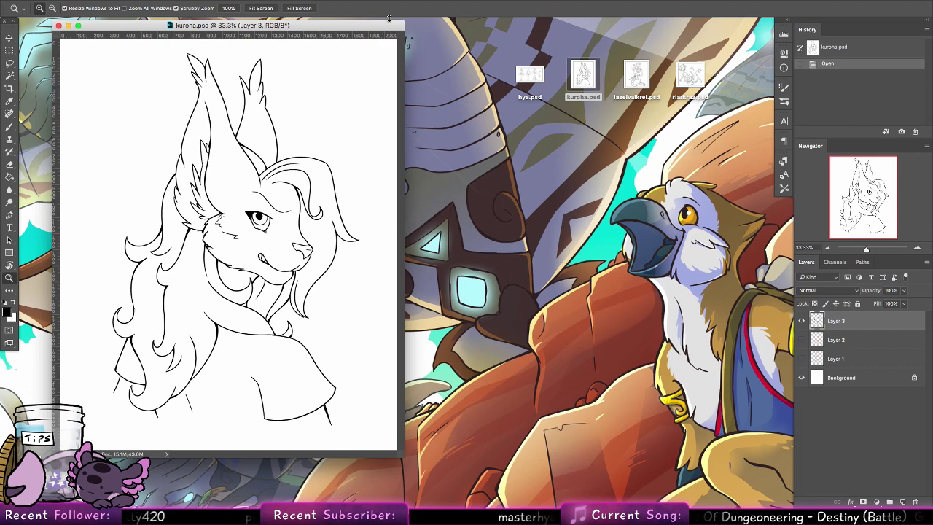
click(802, 321)
click(801, 321)
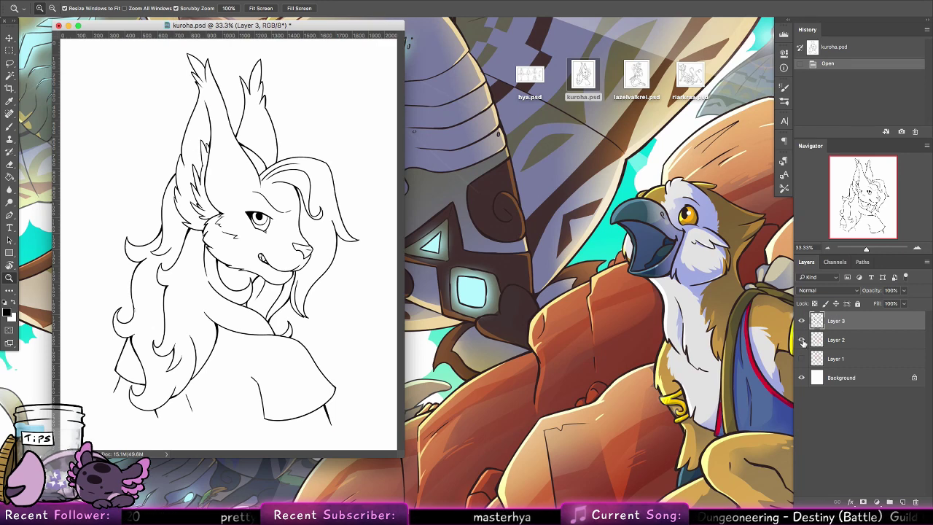
click(802, 340)
click(802, 340)
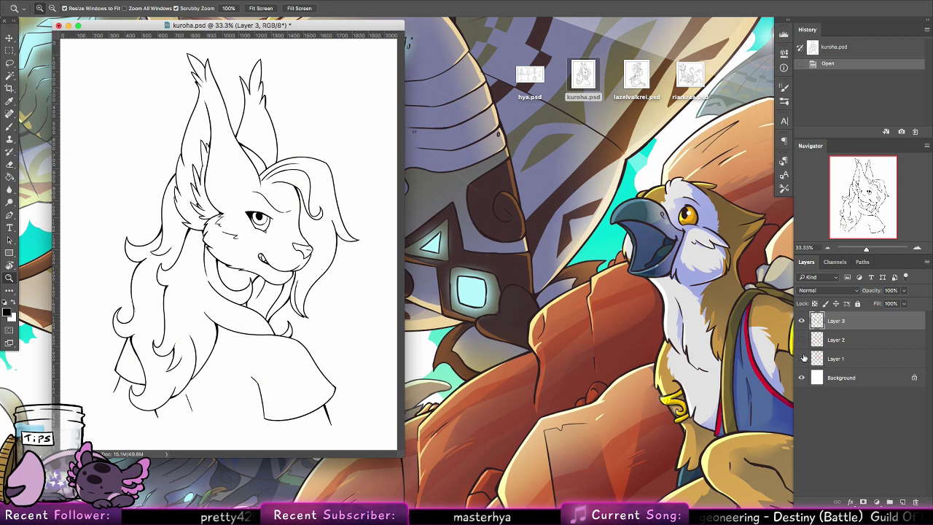
click(802, 358)
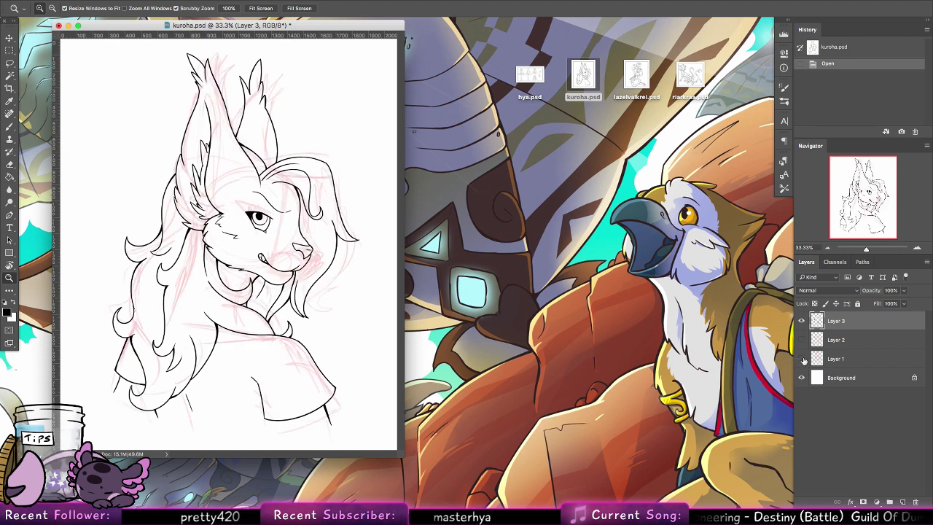
click(801, 359)
Add a new layer between Layer 2 and the Layer 3 line art and fill it entirely with salmon pink using the Paint Bucket.
click(851, 344)
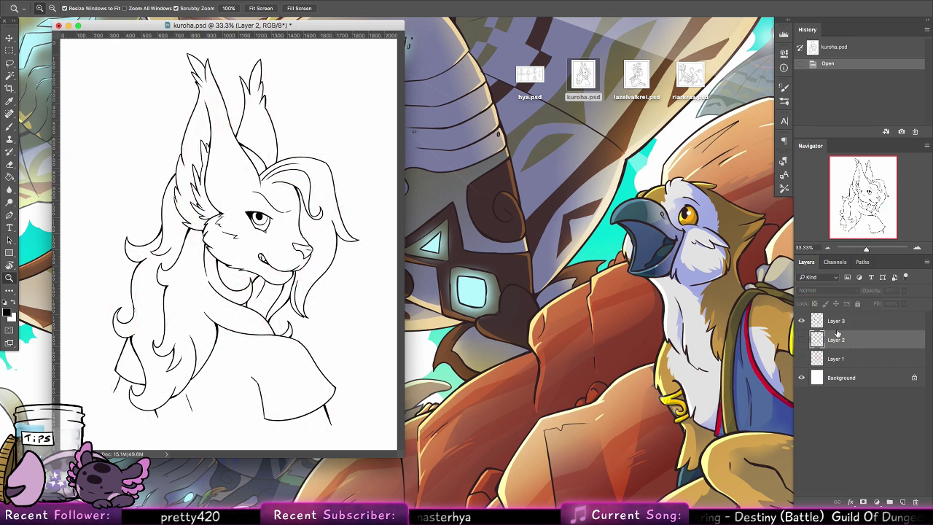
key(i)
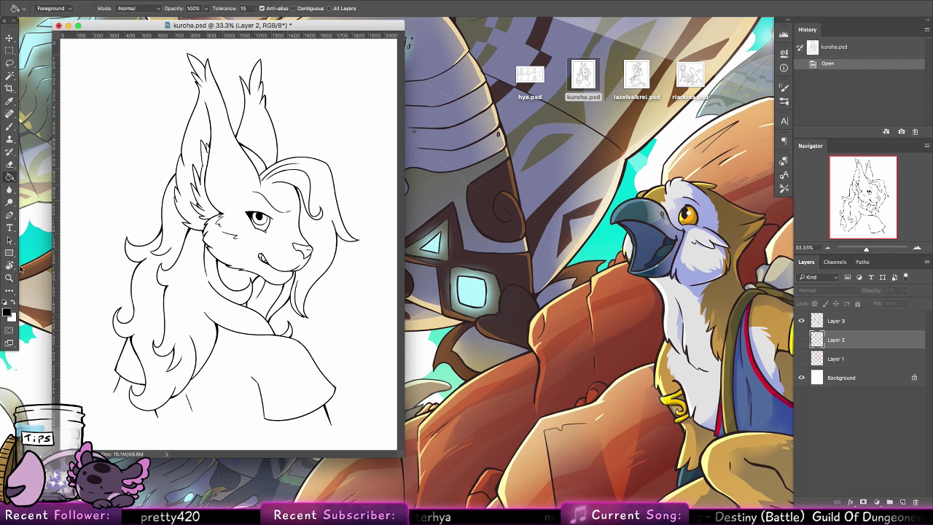
click(7, 312)
click(407, 106)
click(581, 101)
key(g)
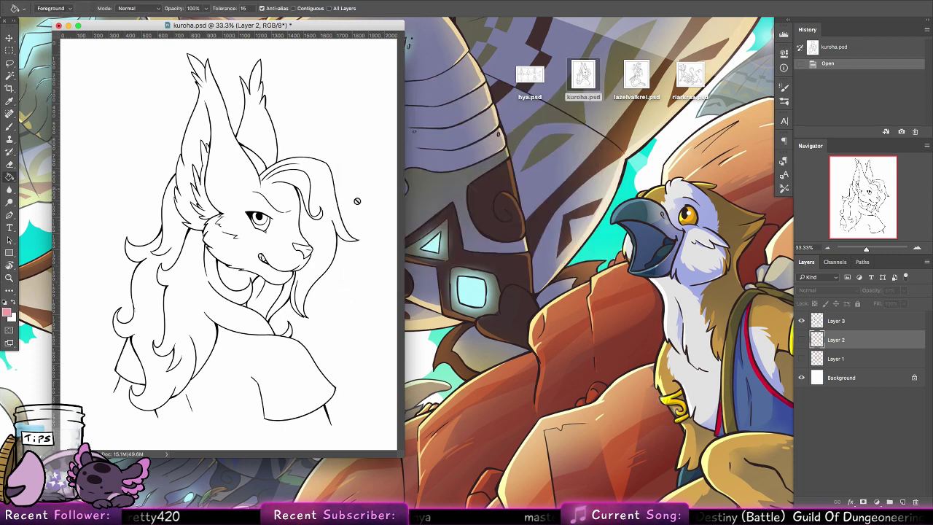
click(355, 223)
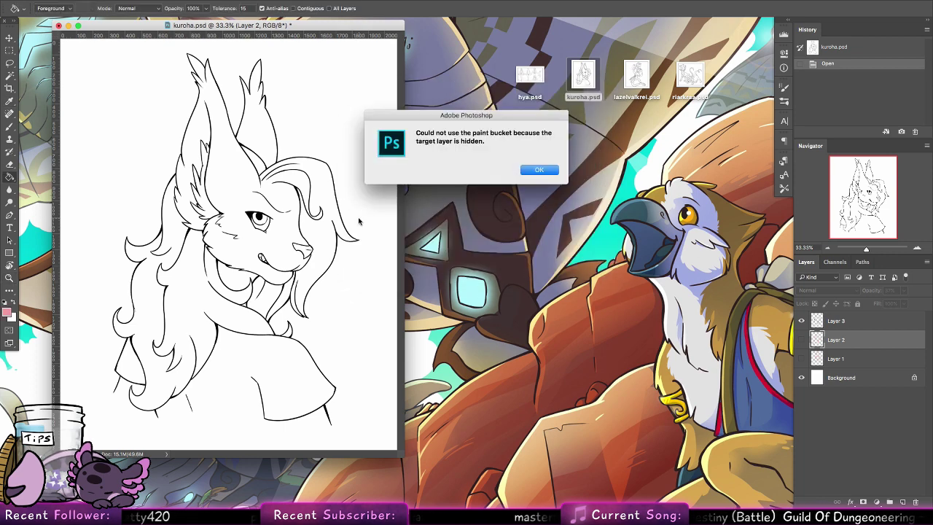
click(542, 170)
click(902, 502)
click(326, 328)
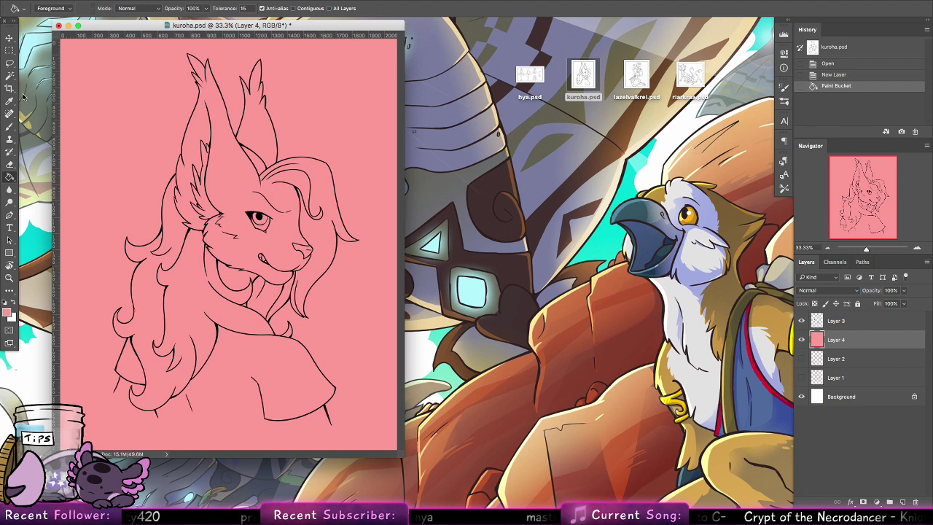
Select the empty area around the character on Layer 3 with the Magic Wand and expand the selection.
key(w)
click(846, 325)
click(345, 339)
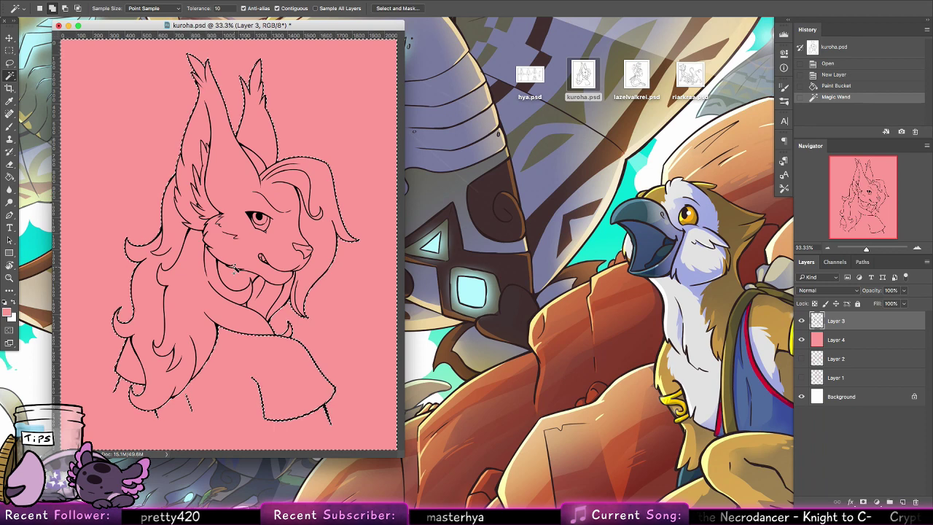
click(212, 0)
mouse_move(264, 128)
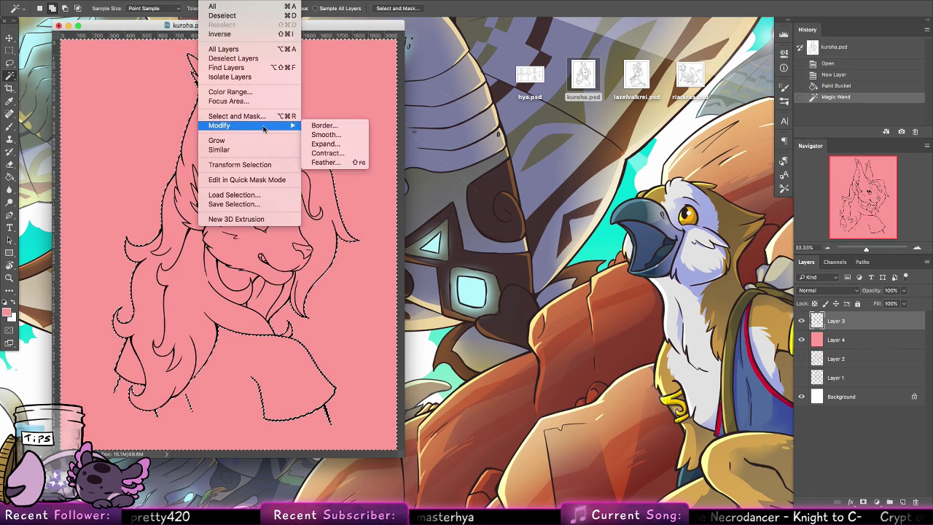
click(341, 143)
key(Return)
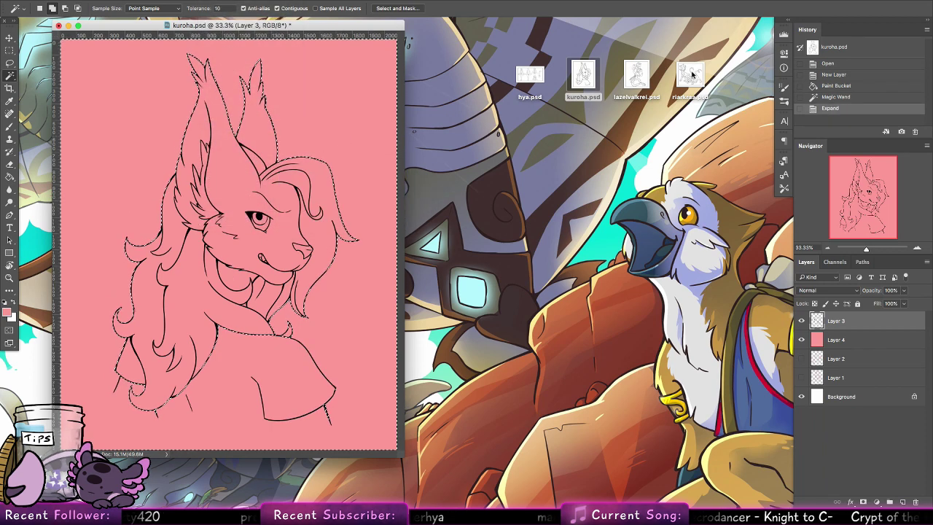
Preview lazelvalkrei.psd on the desktop to review its line art, and return to kuroha.psd.
click(643, 78)
key(space)
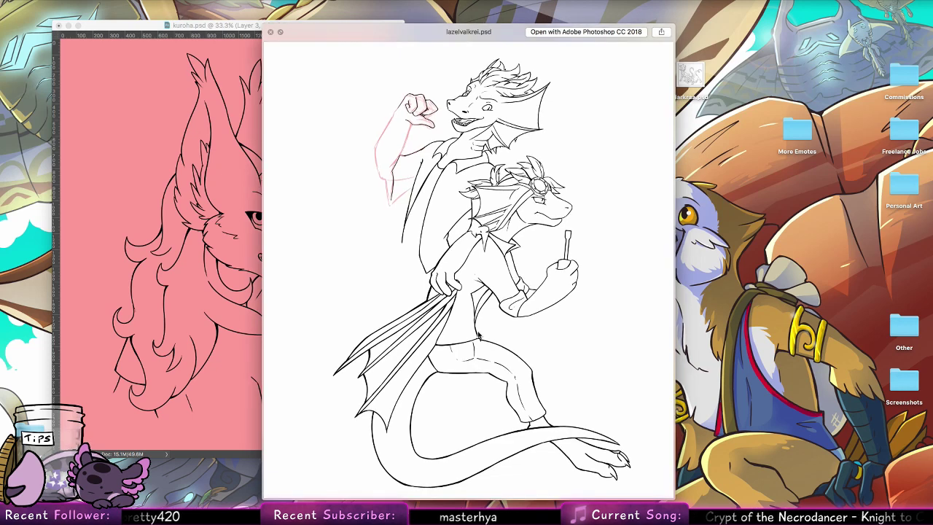
key(space)
click(377, 279)
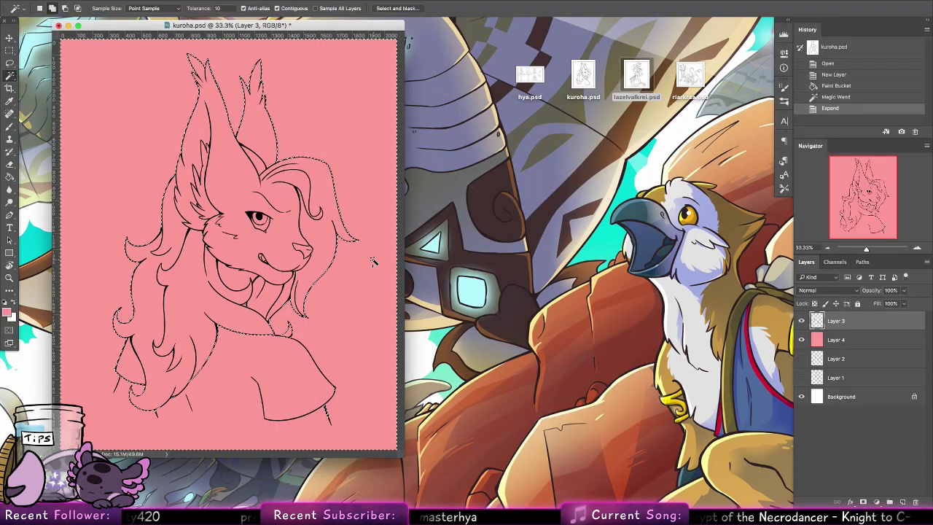
Clear the selected surroundings from the salmon pink fill on Layer 4 and deselect.
click(852, 341)
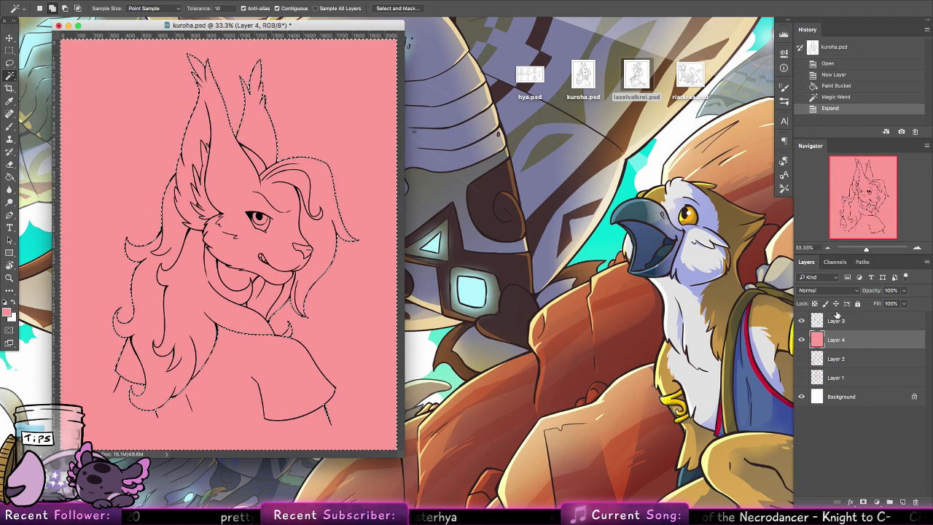
key(Delete)
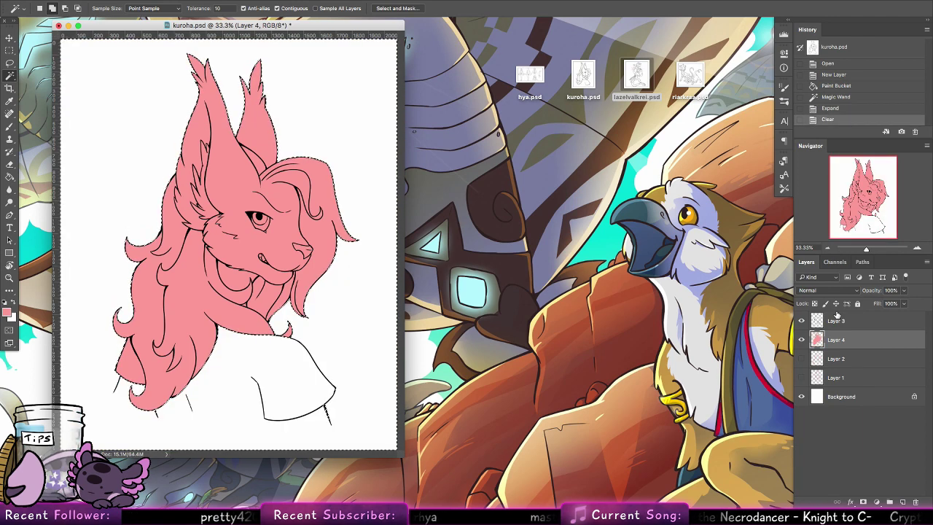
key(super+d)
Enlarge the document window and extend the canvas below the character with the Crop tool, keeping its width.
drag(405, 455, 480, 478)
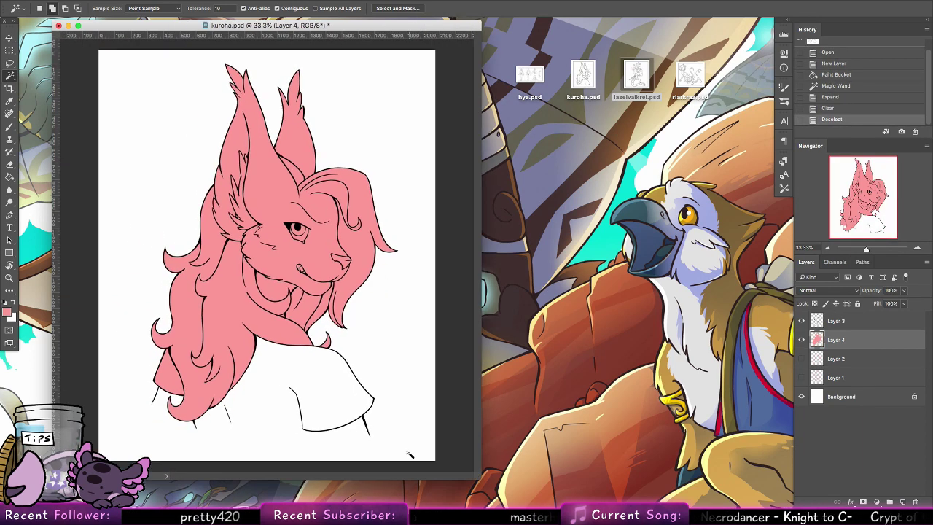
click(9, 278)
drag(395, 277, 277, 274)
key(c)
mouse_move(196, 172)
mouse_down()
mouse_move(245, 191)
mouse_move(433, 406)
mouse_up()
drag(269, 342, 270, 385)
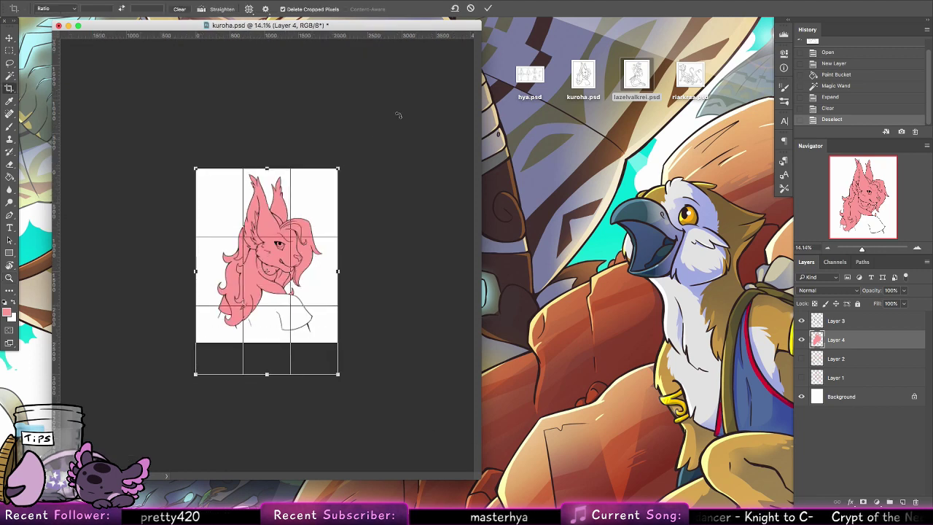
click(488, 8)
Rotate the canvas view a quarter turn around the torso and set the hard round brush to 300 px.
key(r)
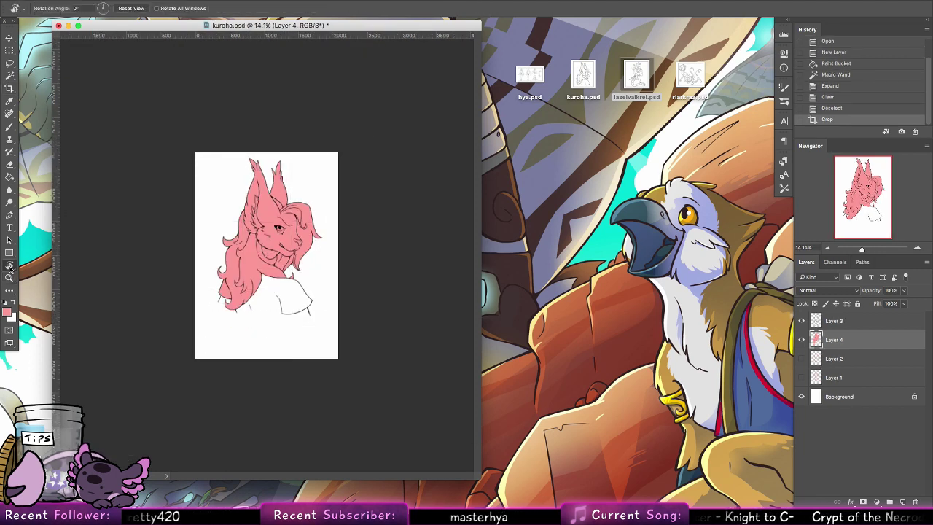
mouse_move(236, 177)
mouse_down()
mouse_move(377, 223)
mouse_move(382, 283)
mouse_up()
click(11, 278)
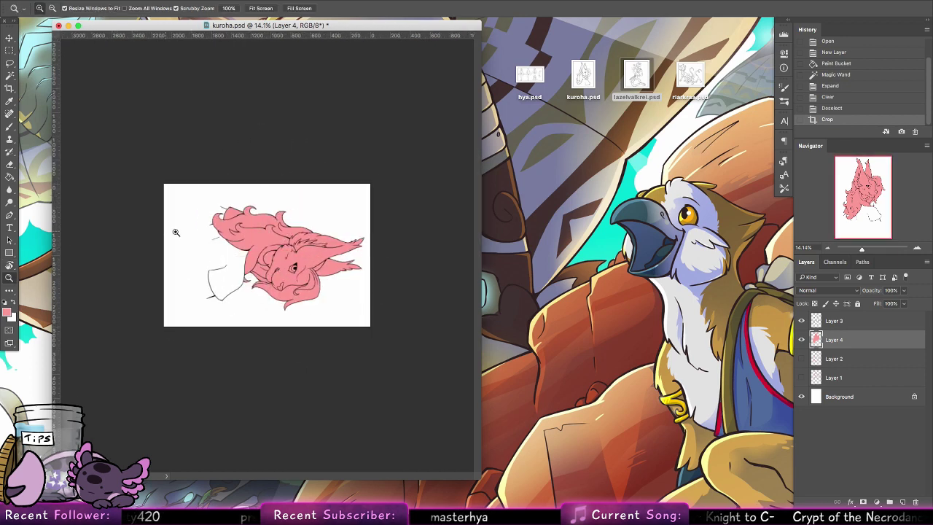
drag(175, 232, 240, 232)
click(10, 127)
click(45, 8)
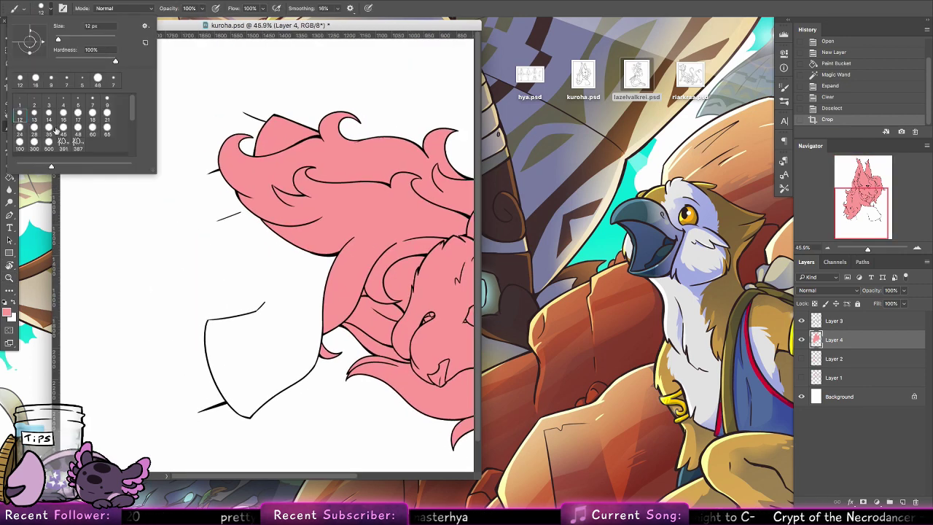
click(33, 147)
click(320, 226)
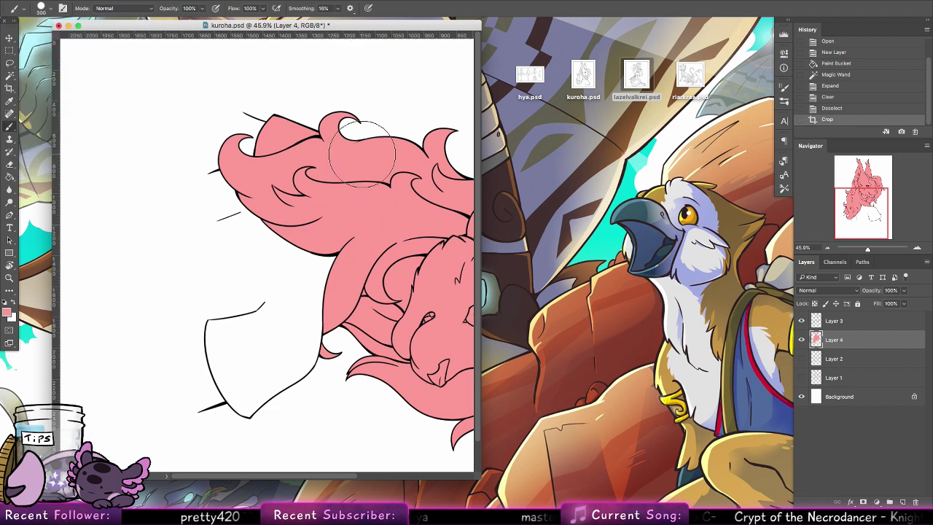
Preview the lazelvalkrei.psd drawing from the desktop once more, and go back to the kuroha.psd canvas.
click(644, 74)
key(space)
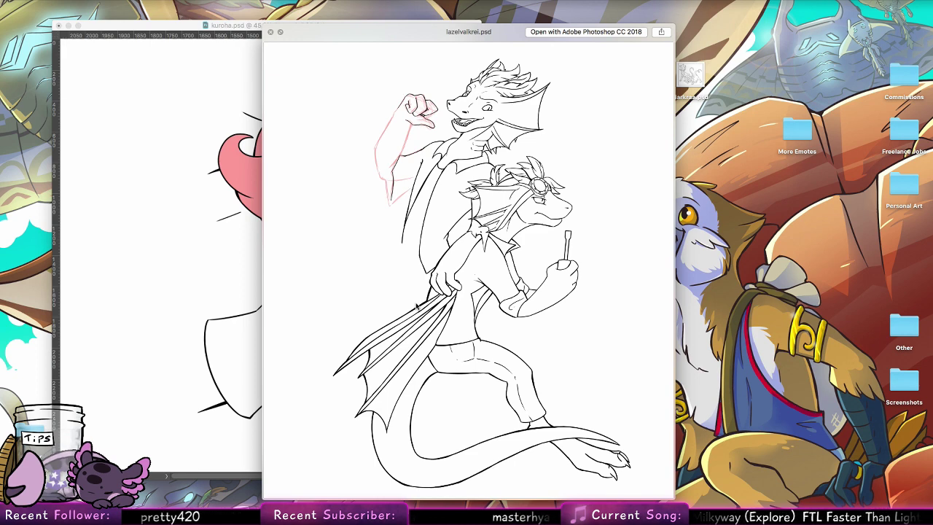
key(space)
click(419, 235)
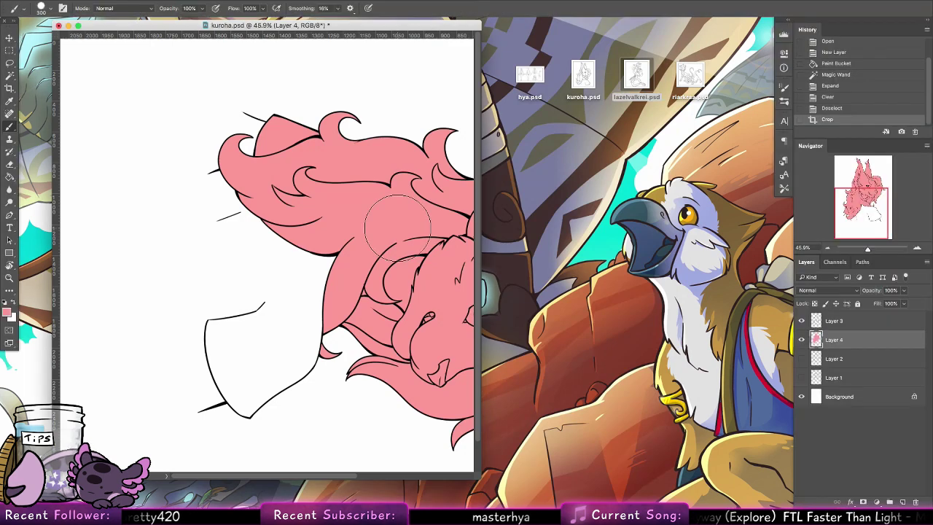
Paint the lower torso salmon pink on Layer 4 at 300 px, and trace inside the sleeve and shoulder outline at 48 px.
mouse_move(251, 150)
mouse_down()
mouse_move(210, 239)
mouse_move(240, 341)
mouse_move(221, 368)
mouse_move(188, 213)
mouse_move(236, 143)
mouse_move(202, 186)
mouse_move(203, 163)
mouse_move(162, 355)
mouse_move(163, 150)
mouse_up()
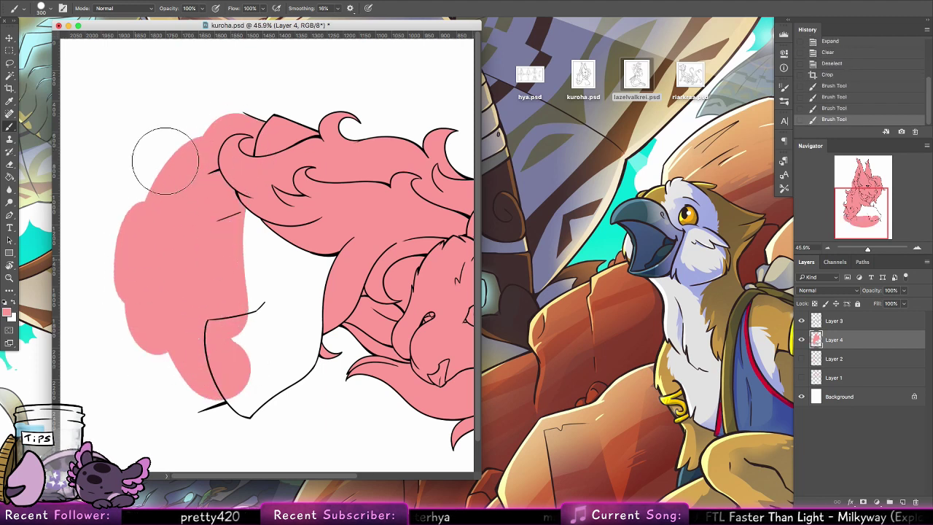
click(45, 9)
click(78, 129)
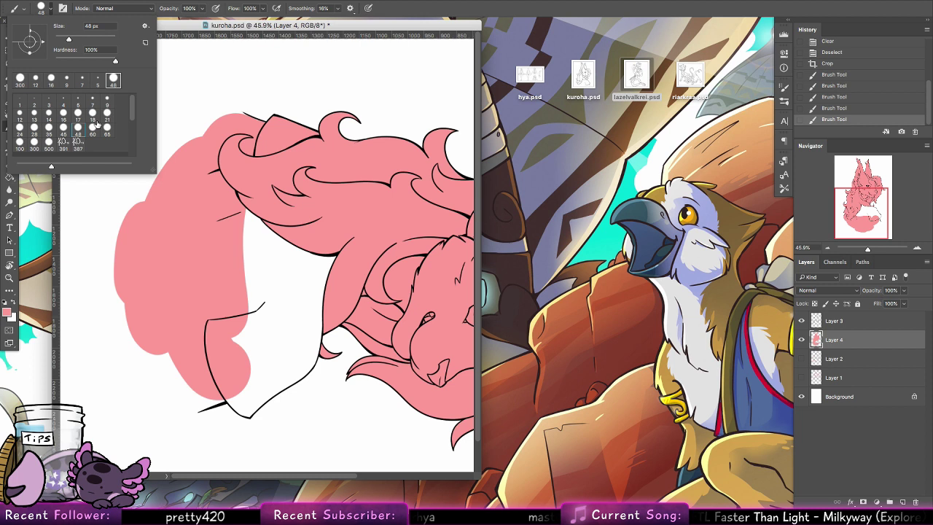
click(172, 352)
mouse_move(172, 352)
mouse_down()
mouse_move(200, 402)
mouse_move(187, 373)
mouse_move(191, 262)
mouse_move(176, 361)
mouse_move(201, 407)
mouse_move(163, 320)
mouse_move(179, 374)
mouse_up()
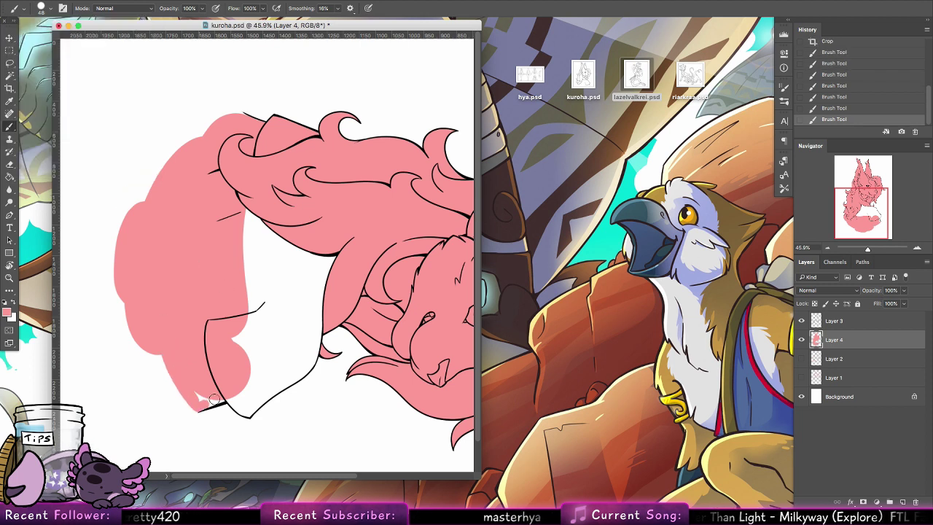
mouse_move(211, 401)
mouse_down()
mouse_move(201, 398)
mouse_move(252, 398)
mouse_move(296, 365)
mouse_move(275, 388)
mouse_move(303, 371)
mouse_move(315, 354)
mouse_move(331, 260)
mouse_up()
Fill the rest of the shirt in salmon pink with 500 px and 45 px brushes, and return the canvas view to upright.
click(50, 9)
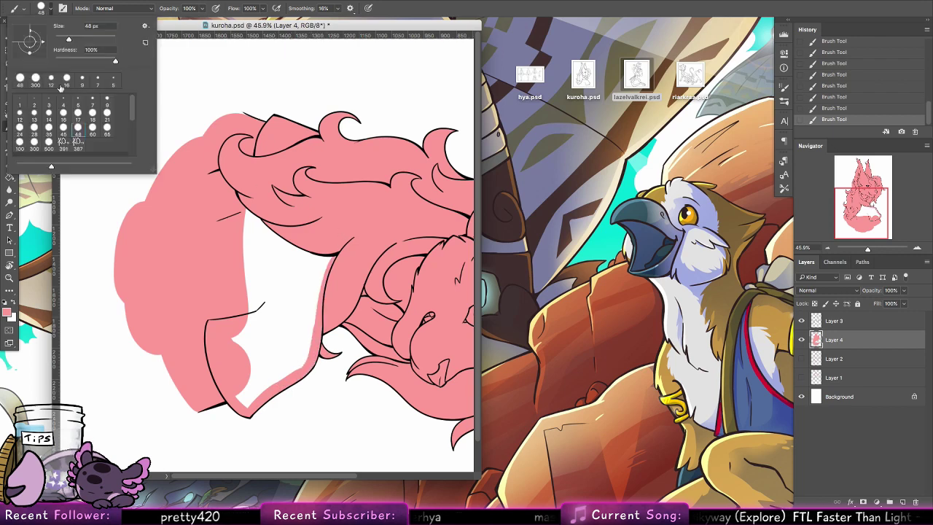
mouse_move(264, 253)
mouse_down()
mouse_move(261, 245)
mouse_move(248, 292)
mouse_up()
click(50, 9)
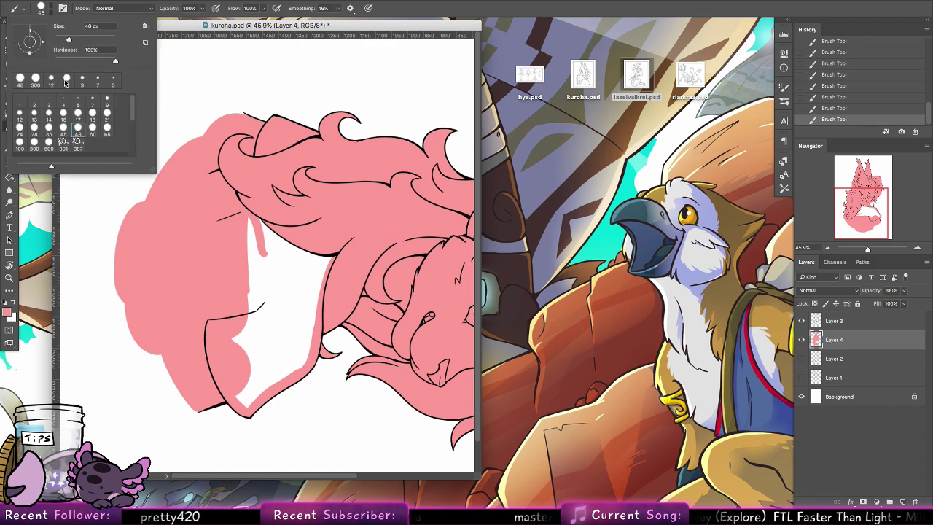
click(48, 143)
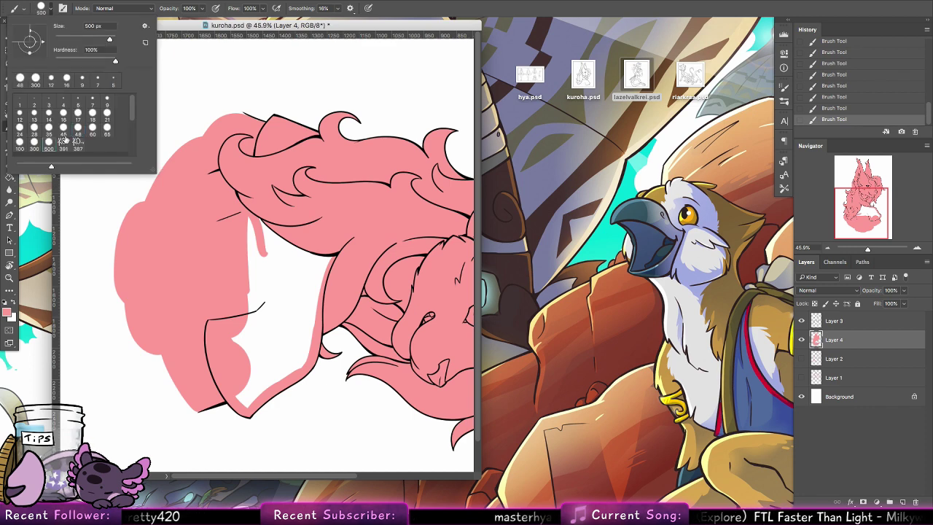
mouse_move(263, 244)
mouse_down()
mouse_move(266, 261)
mouse_move(258, 249)
mouse_up()
click(50, 9)
click(64, 130)
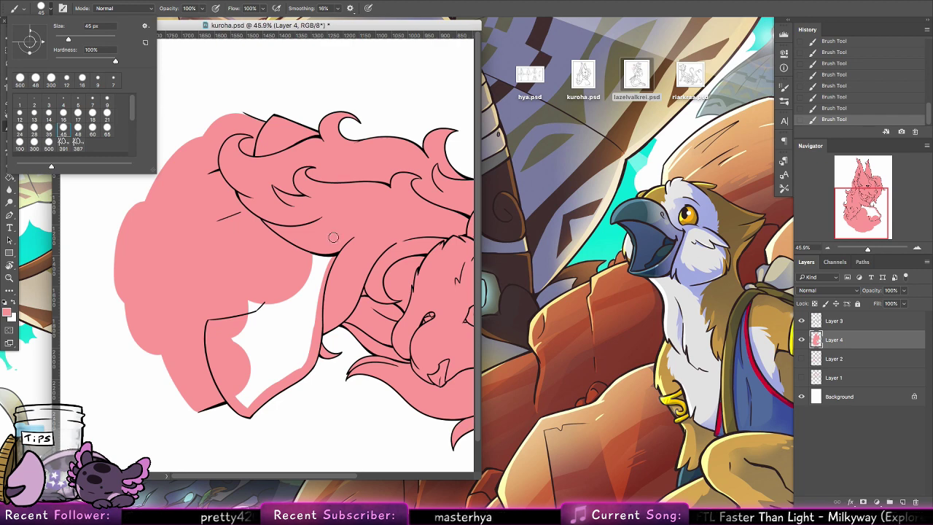
mouse_move(320, 244)
mouse_down()
mouse_move(300, 368)
mouse_move(251, 400)
mouse_move(234, 391)
mouse_move(247, 406)
mouse_move(236, 334)
mouse_move(249, 306)
mouse_move(240, 345)
mouse_move(306, 279)
mouse_move(252, 360)
mouse_move(251, 393)
mouse_move(299, 359)
mouse_move(318, 283)
mouse_move(302, 299)
mouse_up()
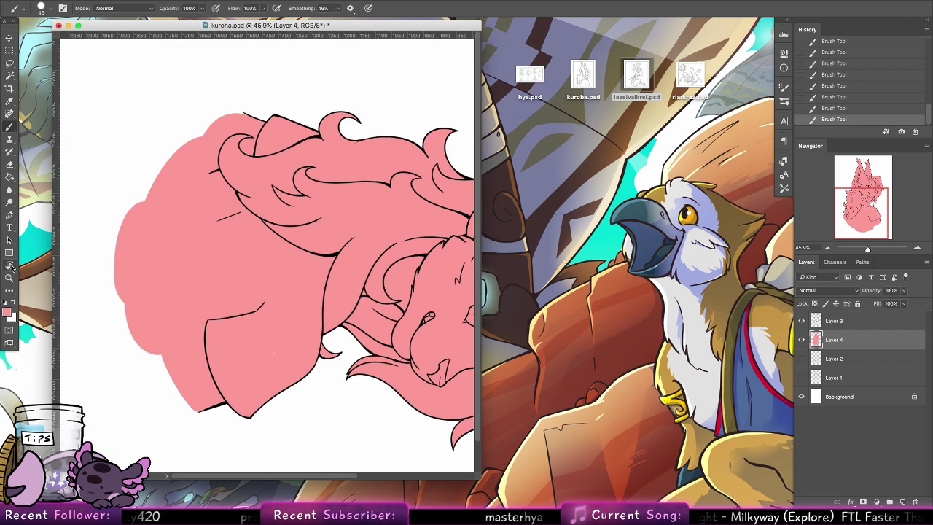
double_click(10, 266)
click(10, 278)
key(b)
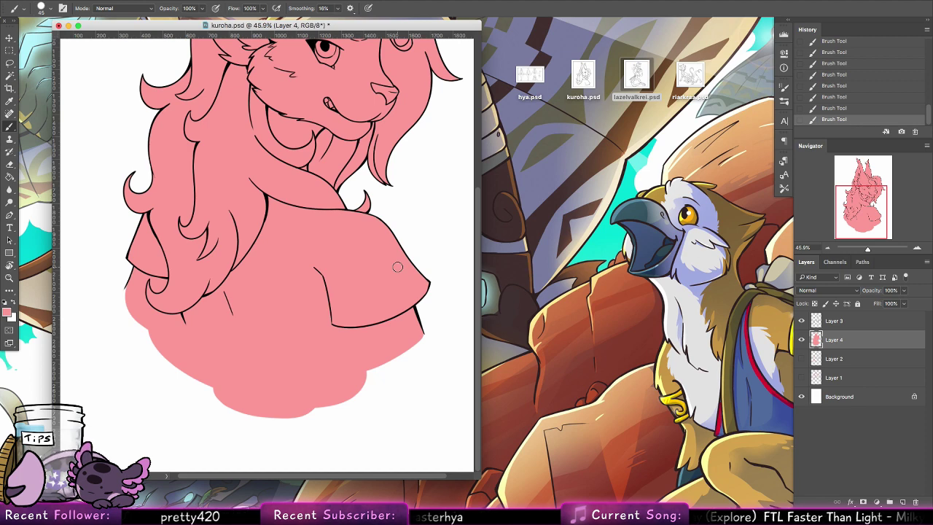
Move kurochibipt2.png from the Dropbox folder in Finder to the desktop and close the folder.
click(618, 4)
click(677, 22)
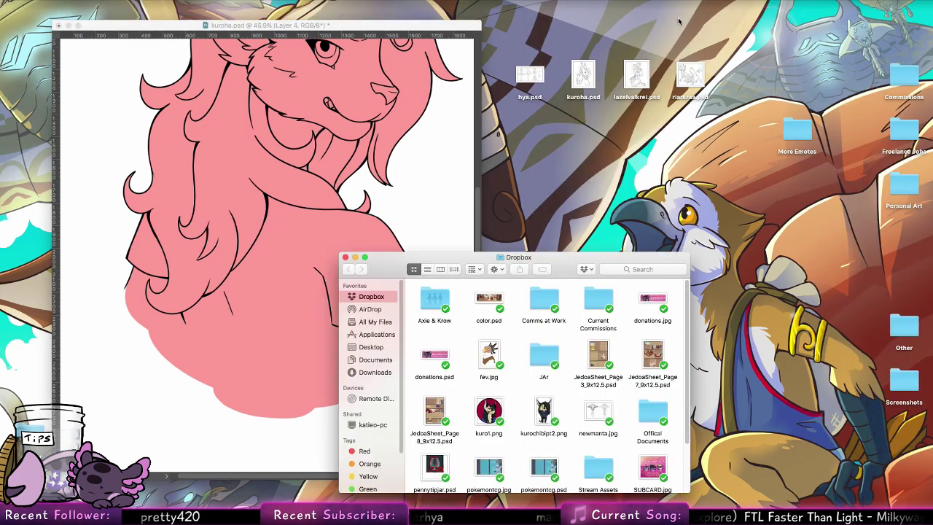
drag(544, 412, 690, 188)
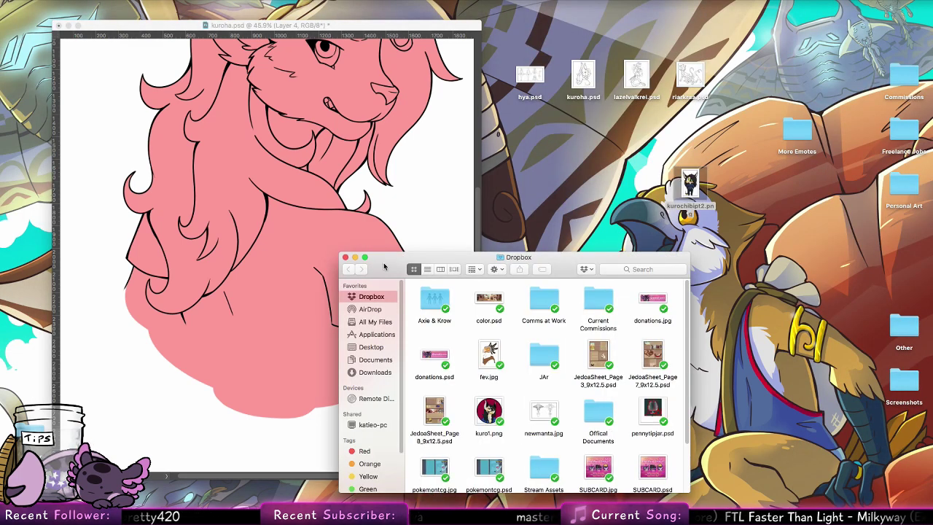
click(345, 256)
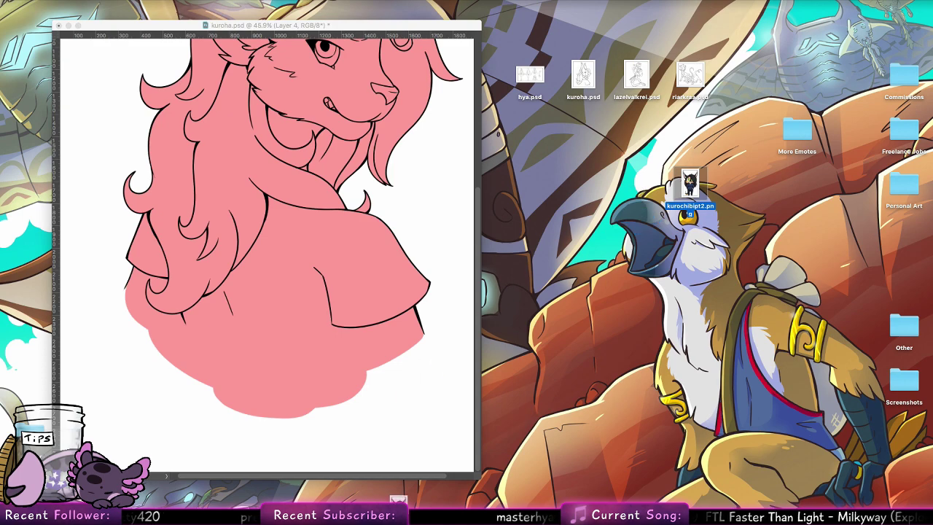
Open kurochibipt2.png in Photoshop as a colour reference in its own window beside kuroha.psd.
click(376, 492)
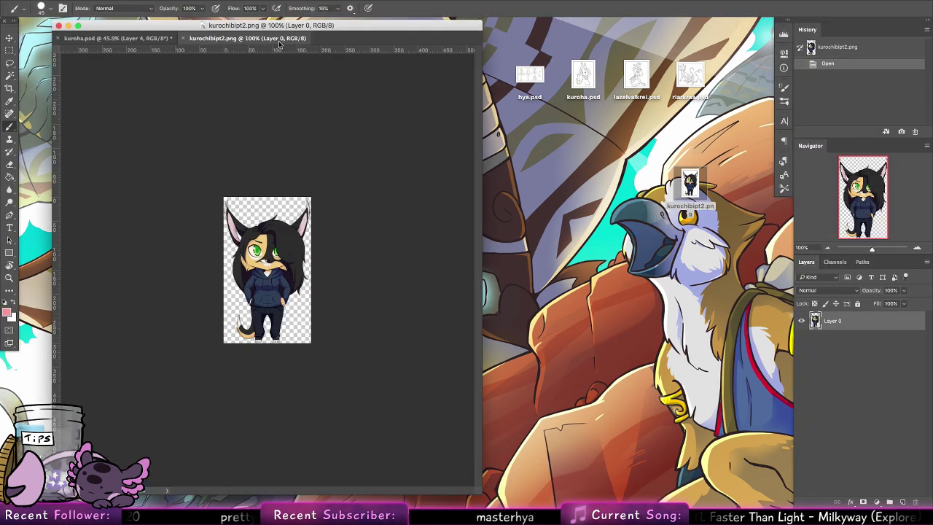
drag(279, 42, 528, 33)
click(9, 289)
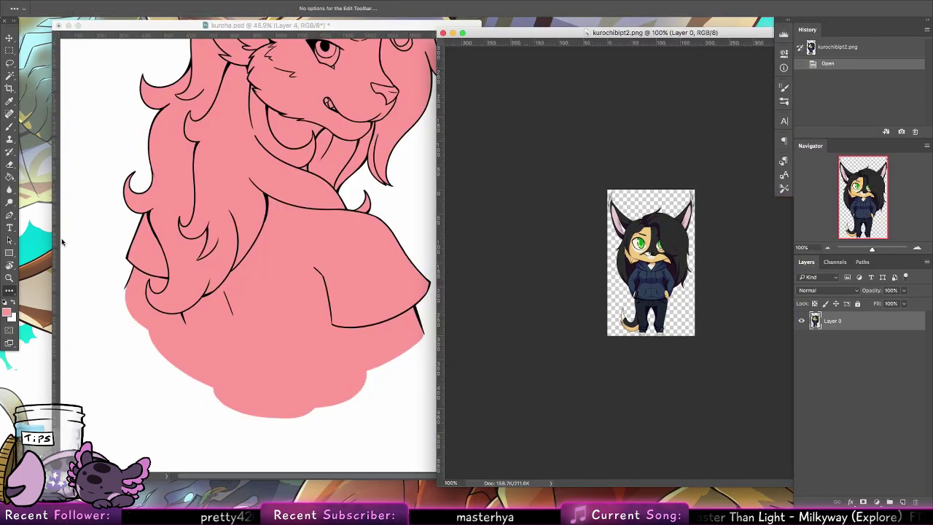
click(338, 203)
drag(380, 230, 375, 405)
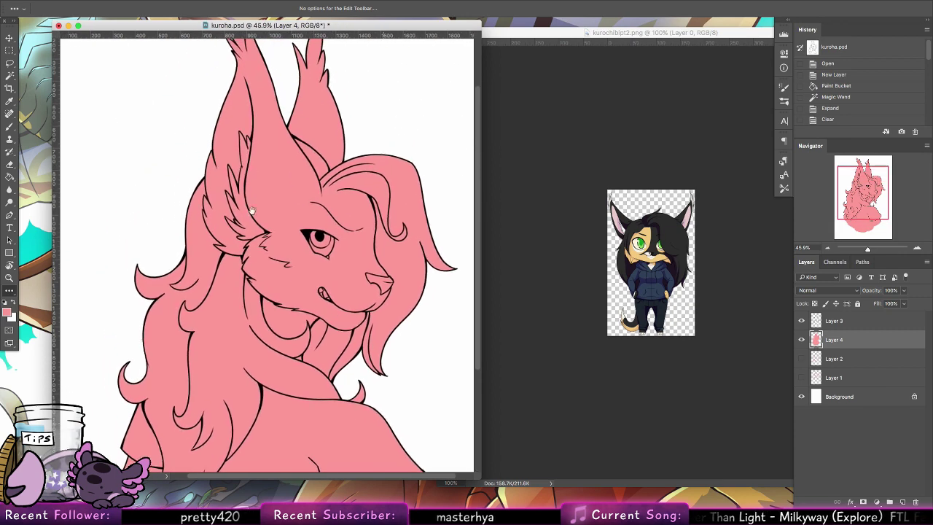
Set the brush to 60 px and add a new layer above Layer 4, clipped to it with a clipping mask.
click(13, 266)
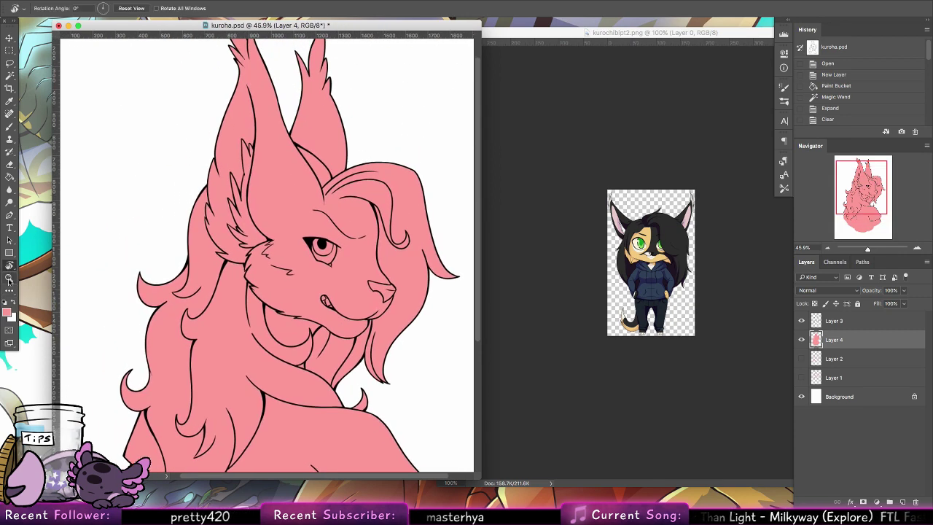
click(10, 126)
right_click(28, 125)
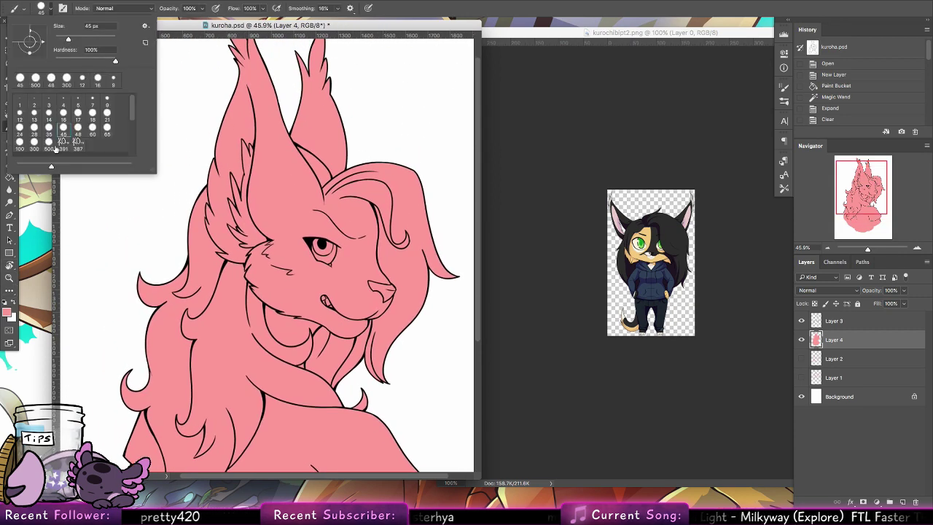
click(92, 127)
click(804, 338)
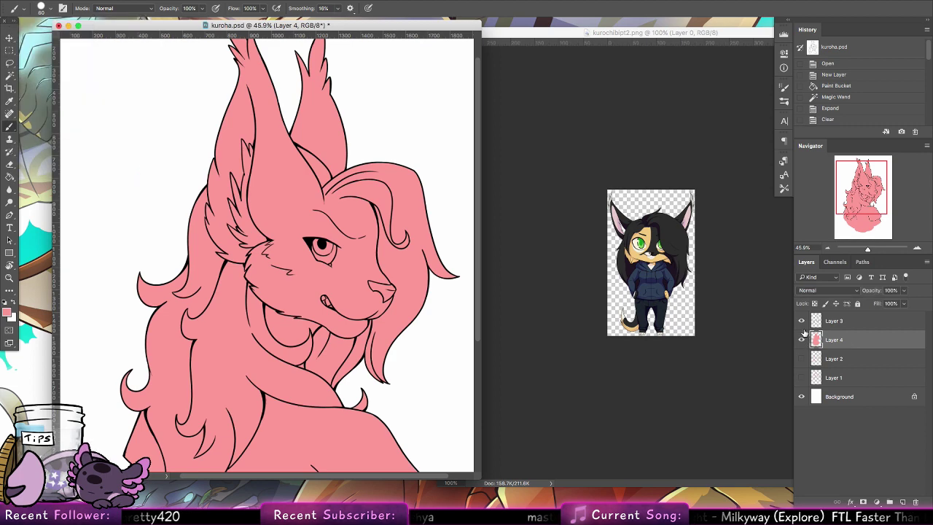
click(802, 328)
click(803, 328)
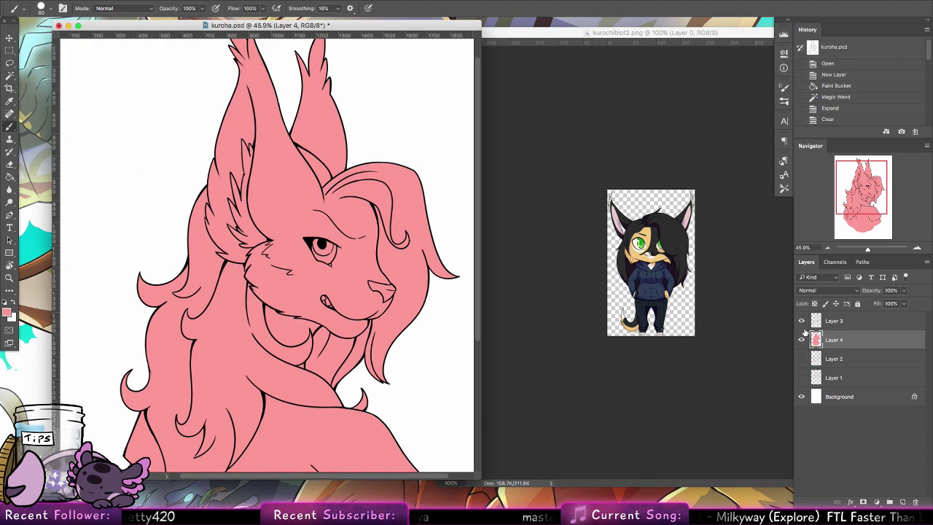
click(902, 502)
right_click(849, 336)
click(765, 275)
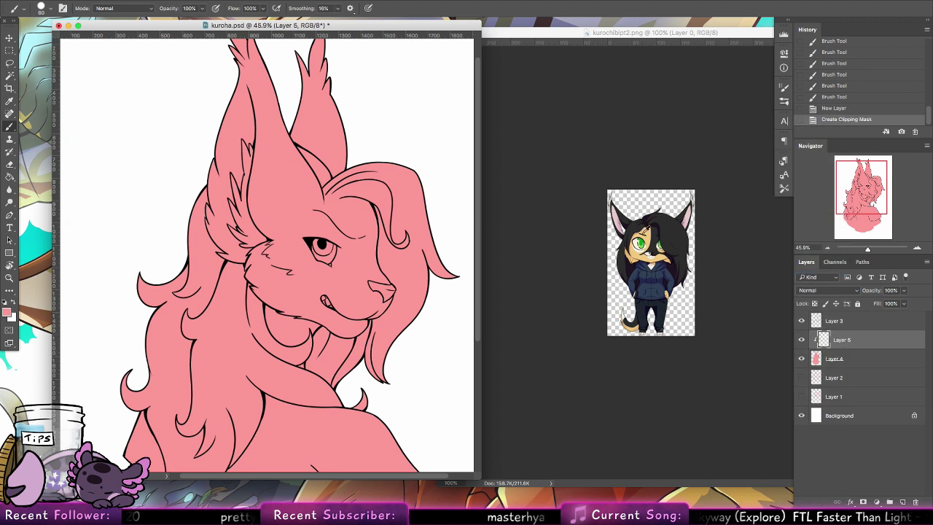
Sample the tan fur colour from kurochibipt2.png and paint the ears, face and neck on Layer 5 with a 300 px brush.
alt+click(647, 229)
click(41, 9)
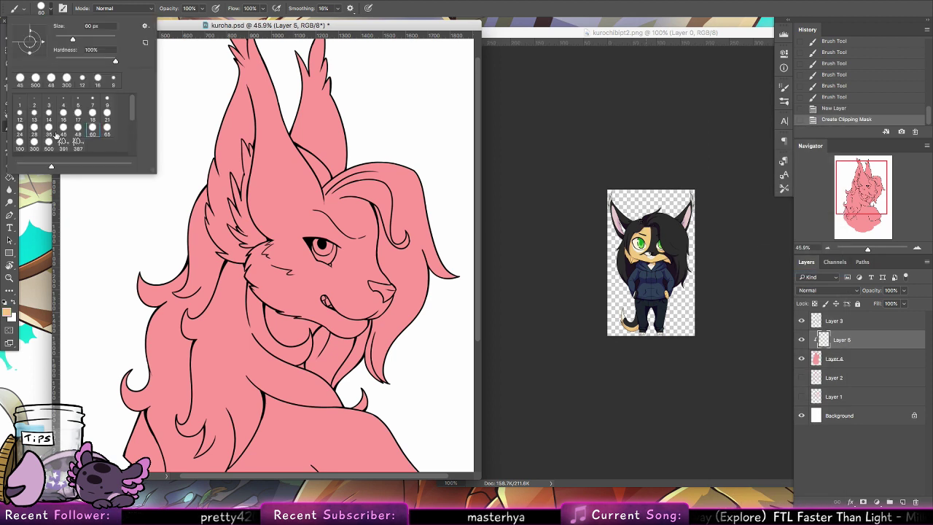
mouse_move(294, 360)
mouse_down()
mouse_move(303, 299)
mouse_move(348, 290)
mouse_move(374, 315)
mouse_move(381, 200)
mouse_move(346, 206)
mouse_move(260, 283)
mouse_move(232, 268)
mouse_move(268, 144)
mouse_move(272, 54)
mouse_move(204, 51)
mouse_up()
drag(355, 247, 360, 265)
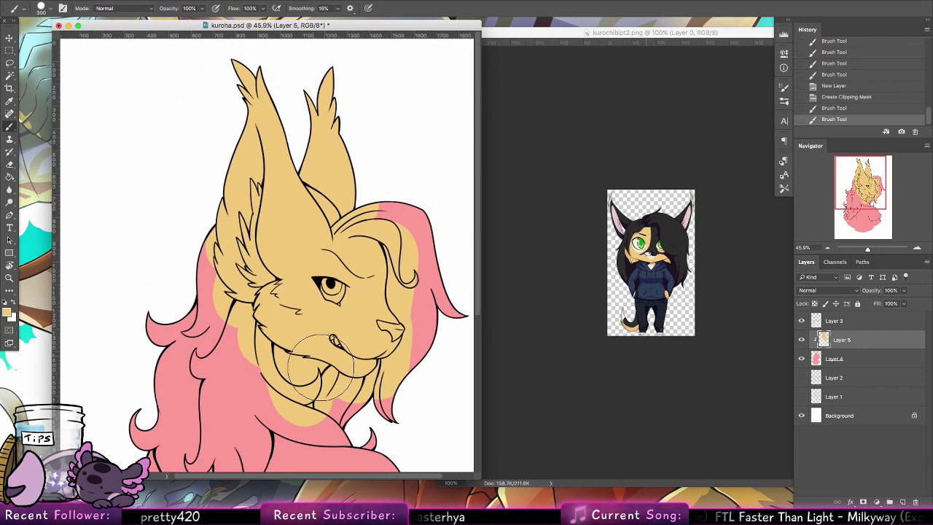
Paint the long back hair on Layer 5 with the 300 px brush in the reference character's near-black hair colour.
scroll(321, 371, down, 5)
scroll(401, 254, up, 3)
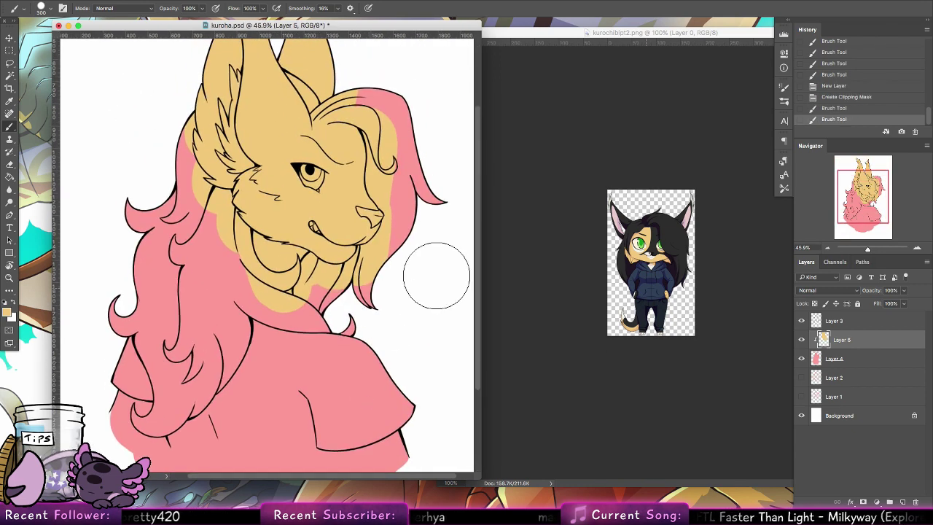
mouse_move(179, 397)
mouse_down()
mouse_move(157, 413)
mouse_move(157, 377)
mouse_move(185, 406)
mouse_move(168, 370)
mouse_up()
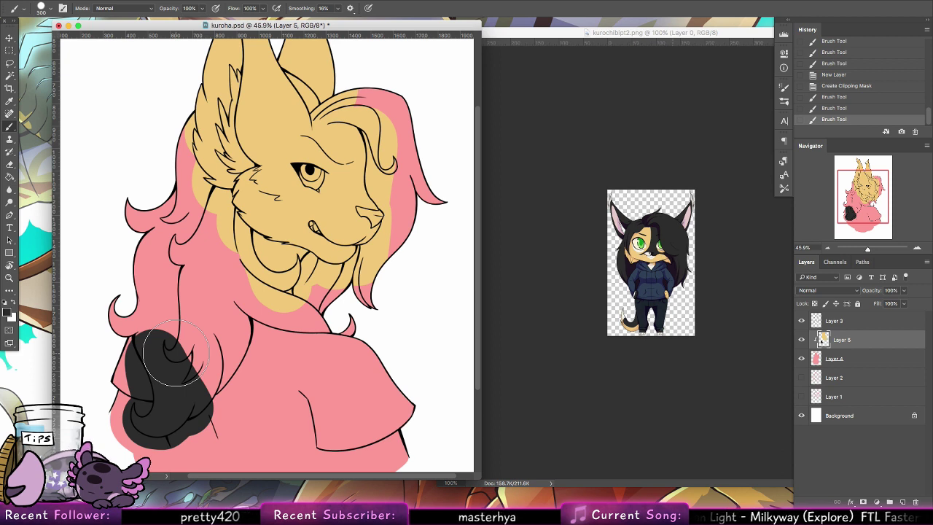
mouse_move(175, 355)
mouse_down()
mouse_move(149, 322)
mouse_move(137, 223)
mouse_move(167, 330)
mouse_move(186, 365)
mouse_up()
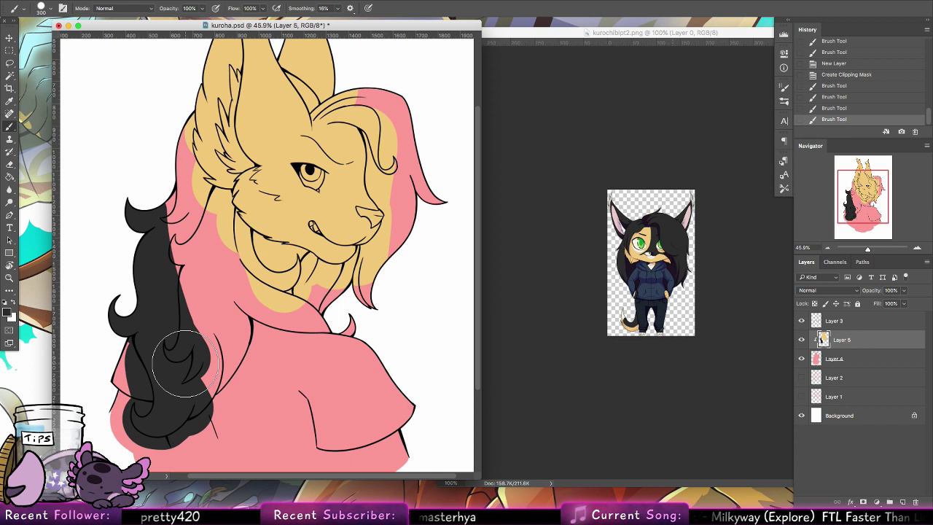
mouse_move(185, 363)
mouse_down()
mouse_move(212, 388)
mouse_move(230, 341)
mouse_up()
drag(218, 292, 169, 232)
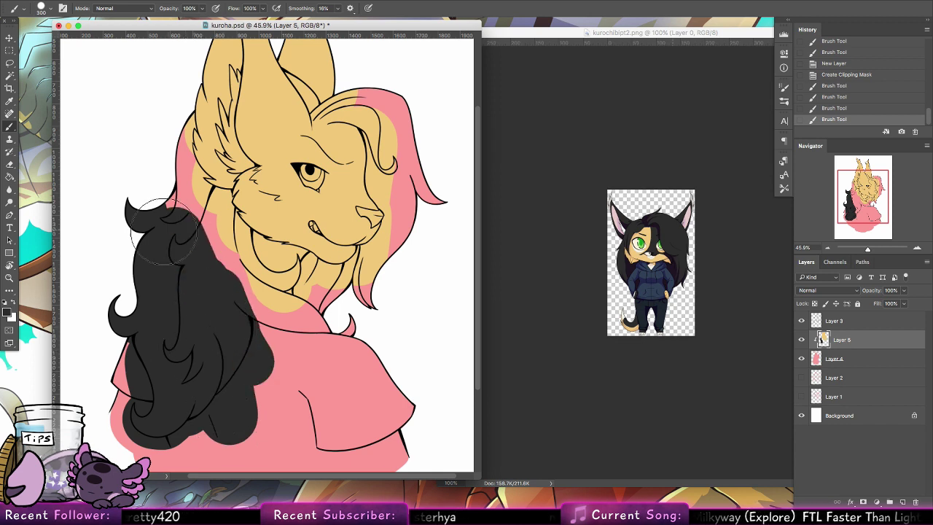
key(w)
click(835, 321)
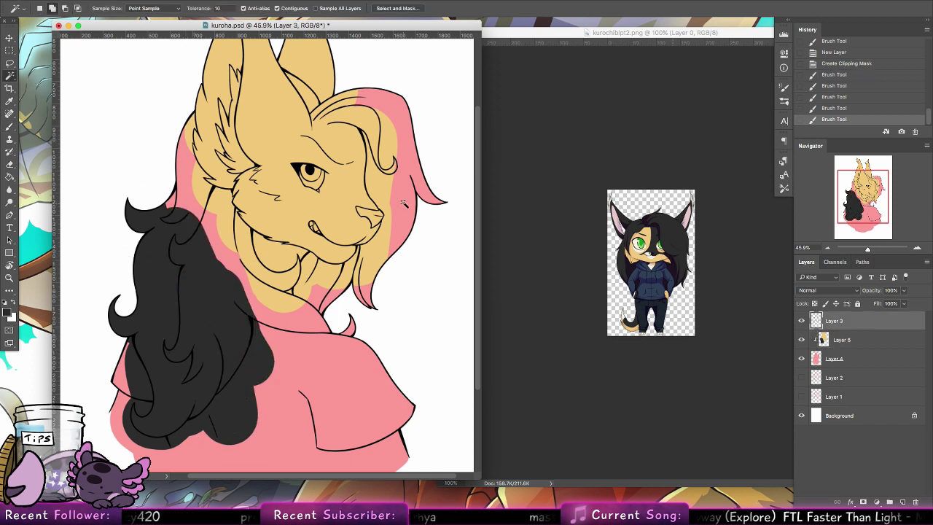
click(346, 286)
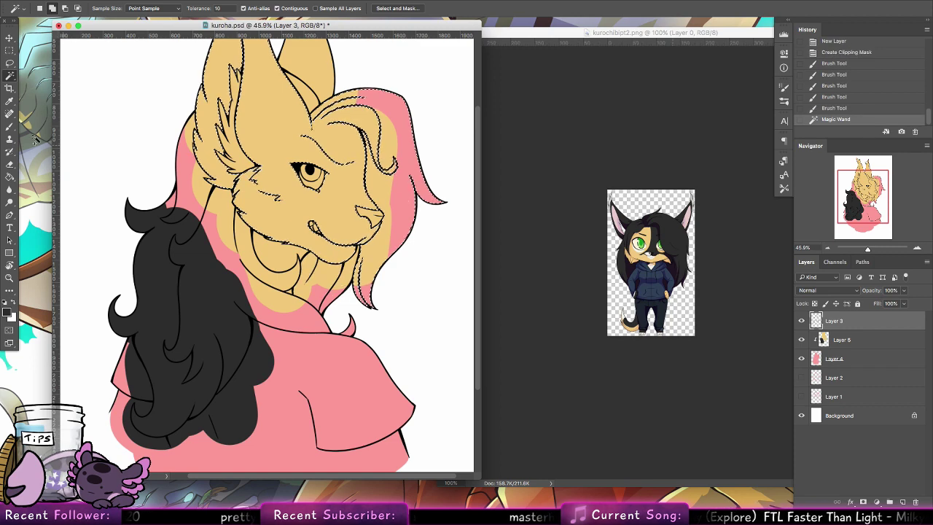
key(b)
key(super+d)
mouse_move(376, 301)
mouse_down()
mouse_move(399, 267)
mouse_move(376, 280)
mouse_move(410, 225)
mouse_up()
key(super+z)
On Layer 5, paint the lower front hair lock near-black, and fill the hair between the ears and around the parting with a 35 px brush.
click(842, 340)
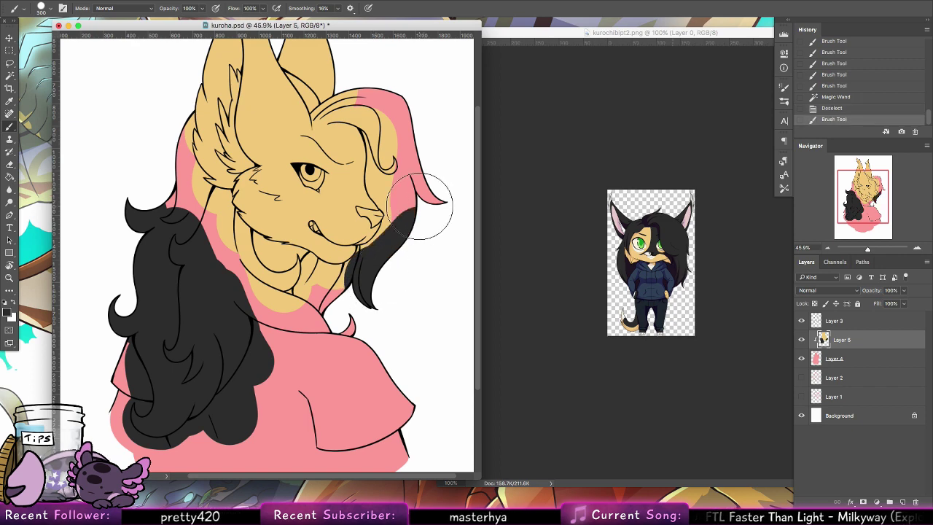
click(46, 8)
click(52, 127)
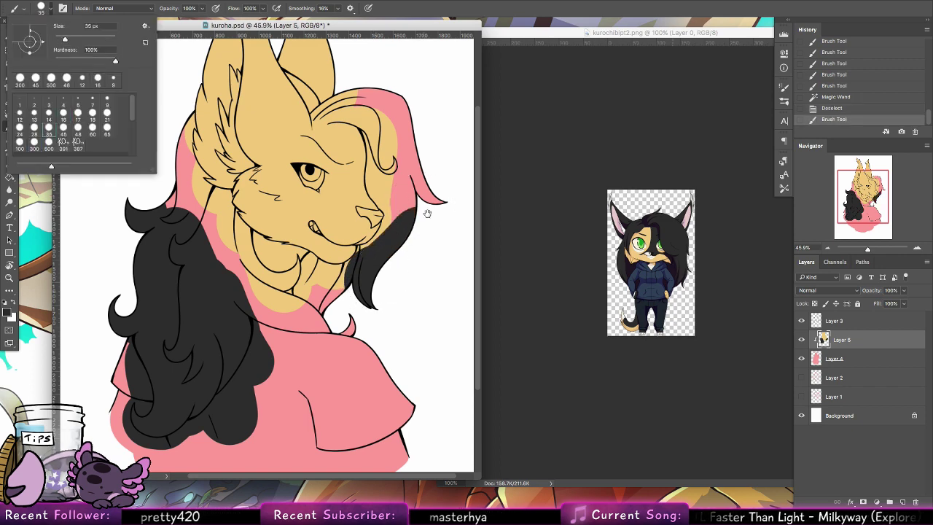
drag(427, 213, 427, 338)
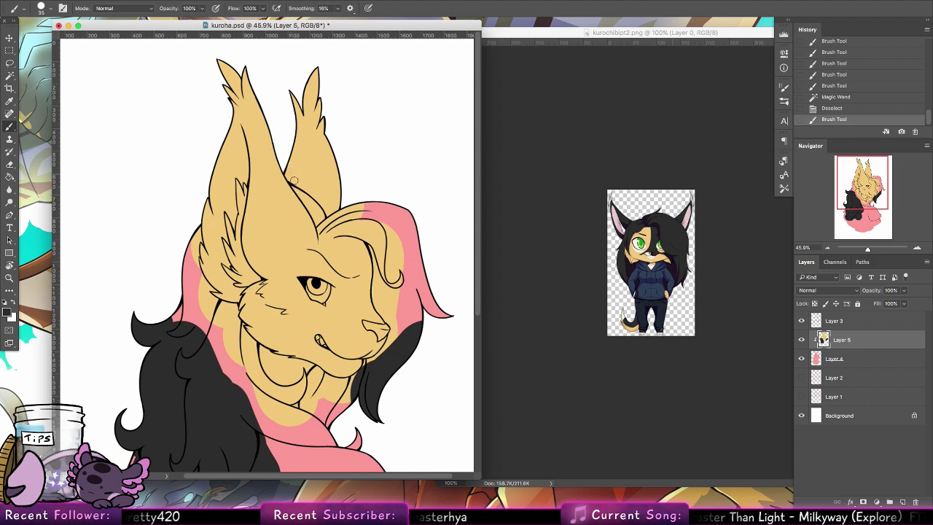
drag(292, 187, 325, 245)
mouse_move(318, 232)
mouse_down()
mouse_move(319, 241)
mouse_move(312, 213)
mouse_move(323, 223)
mouse_up()
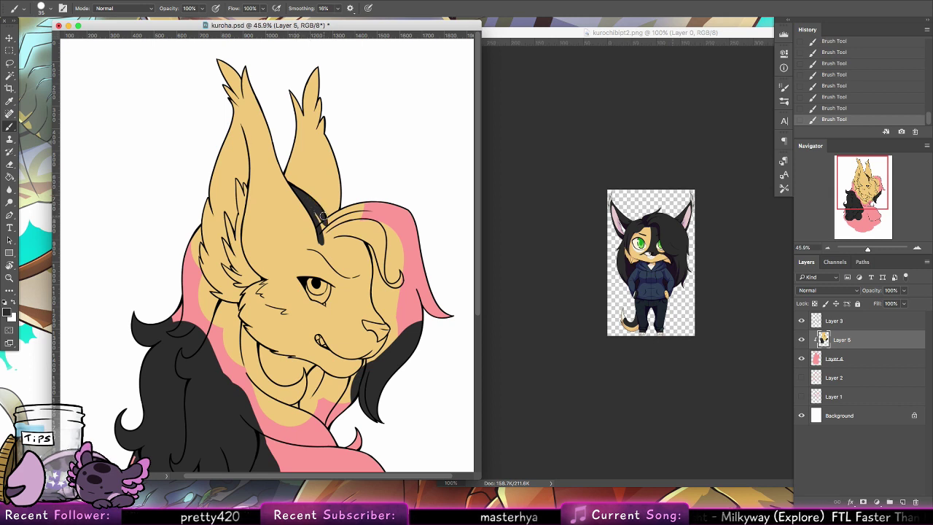
mouse_move(315, 214)
mouse_down()
mouse_move(333, 230)
mouse_move(331, 241)
mouse_move(360, 225)
mouse_move(363, 206)
mouse_move(325, 221)
mouse_move(378, 207)
mouse_up()
mouse_move(332, 228)
mouse_down()
mouse_move(403, 207)
mouse_move(379, 228)
mouse_up()
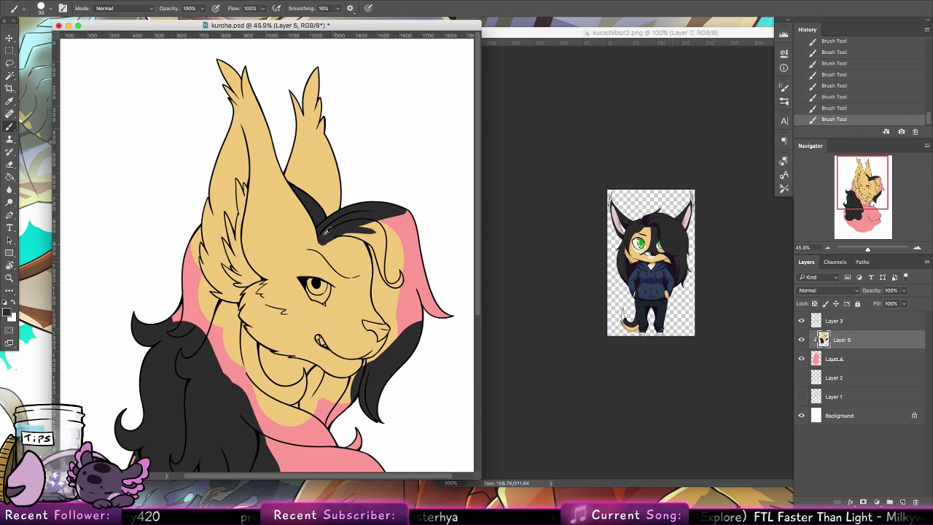
Fade the hair roots into the forehead with short radial gradients from the tan fur colour to transparent.
key(g)
drag(11, 179, 44, 175)
click(104, 9)
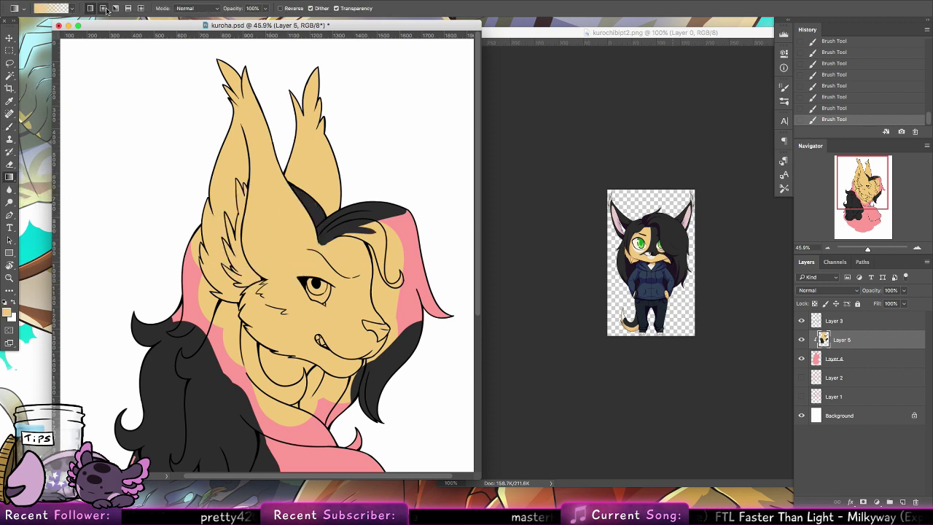
drag(322, 243, 322, 262)
drag(324, 255, 327, 238)
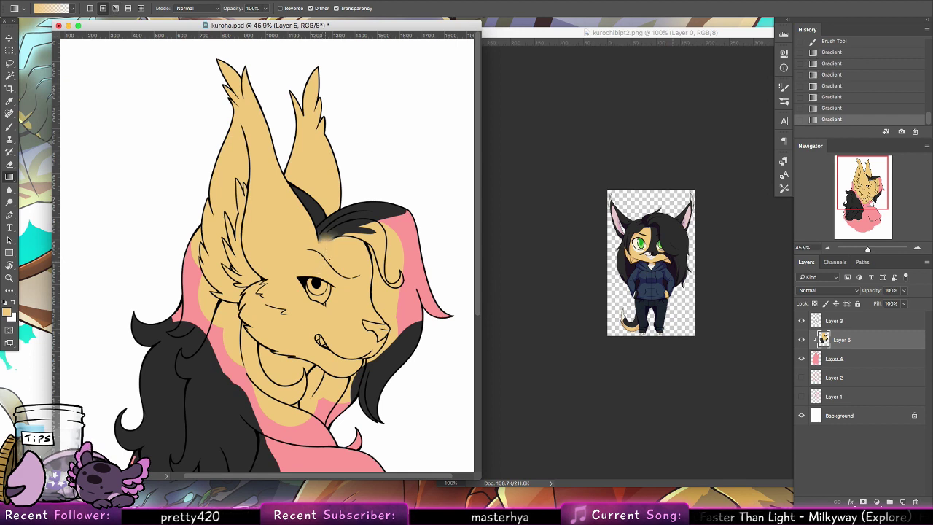
Paint the inner edge of the fringe near-black with the 35 px brush, from the forehead down past the muzzle.
click(13, 126)
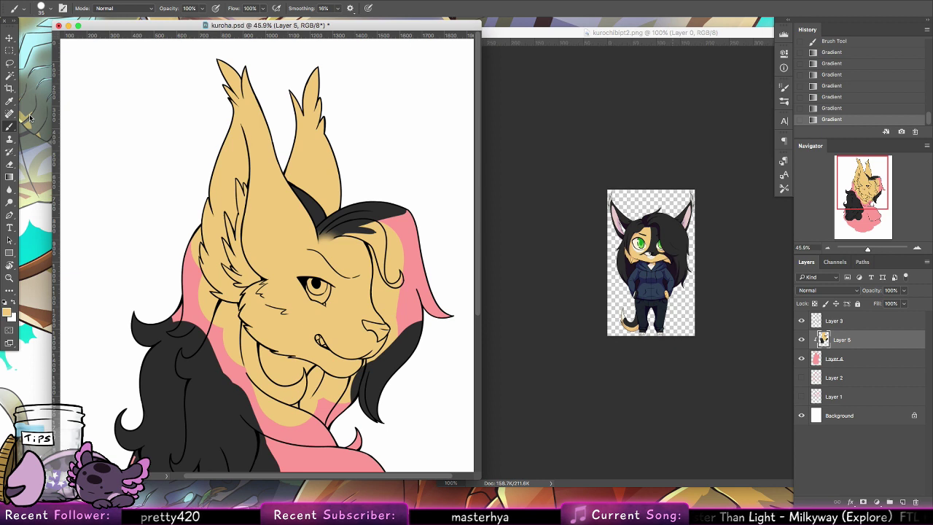
key(d)
click(350, 235)
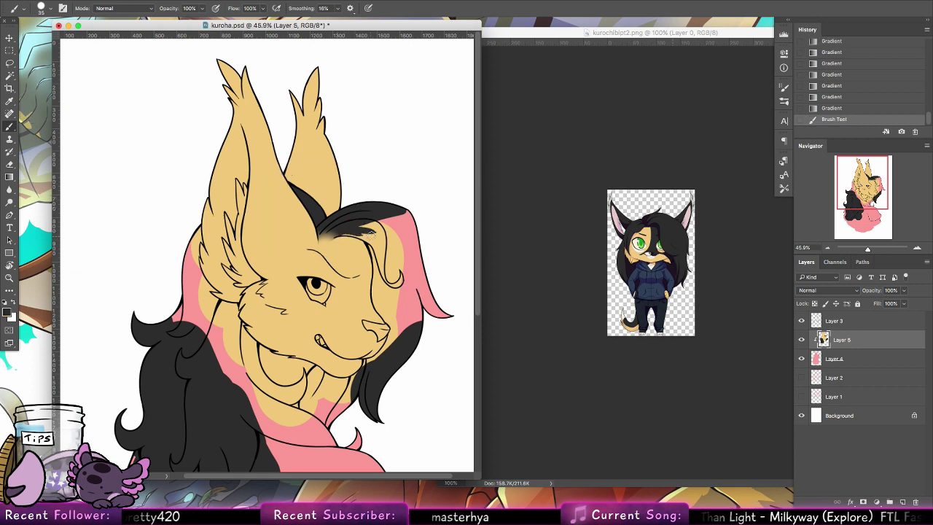
key(super+z)
click(350, 233)
mouse_move(343, 233)
mouse_down()
mouse_move(376, 253)
mouse_move(368, 238)
mouse_move(394, 349)
mouse_up()
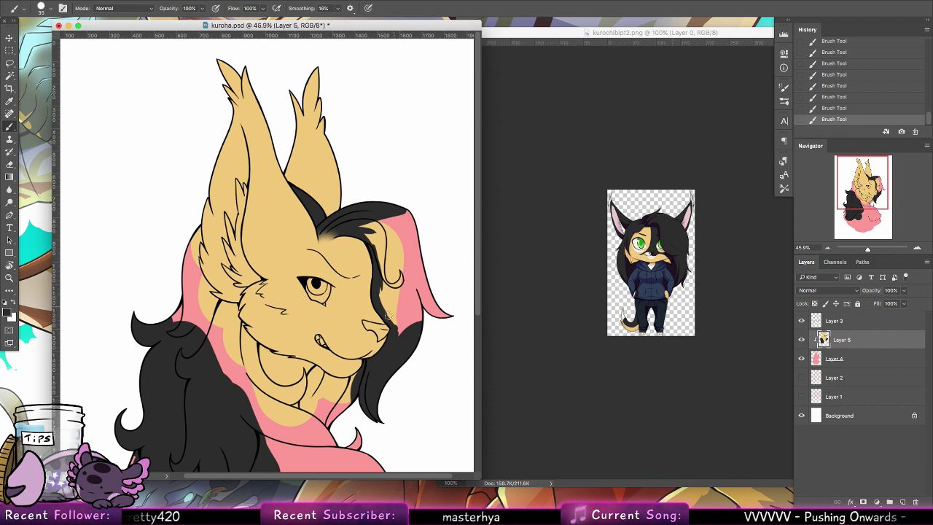
alt+click(374, 350)
alt+click(390, 333)
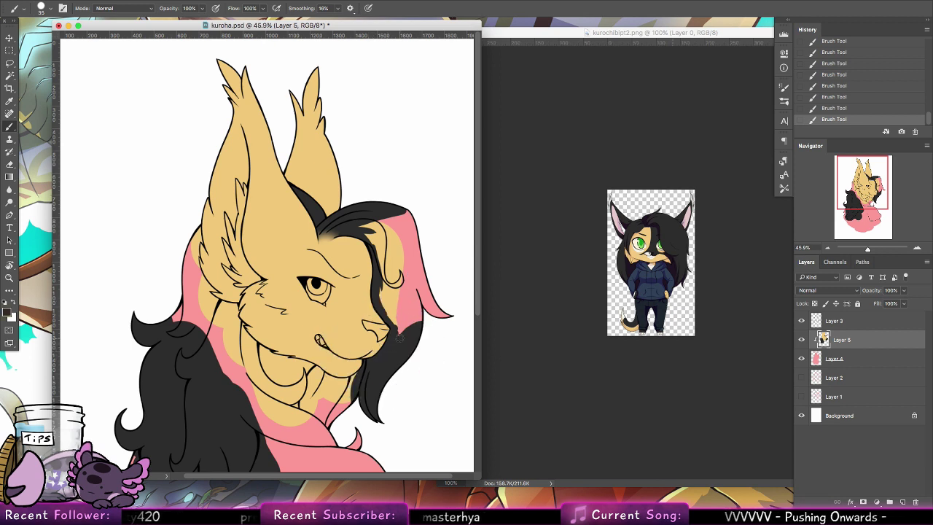
drag(395, 317, 380, 293)
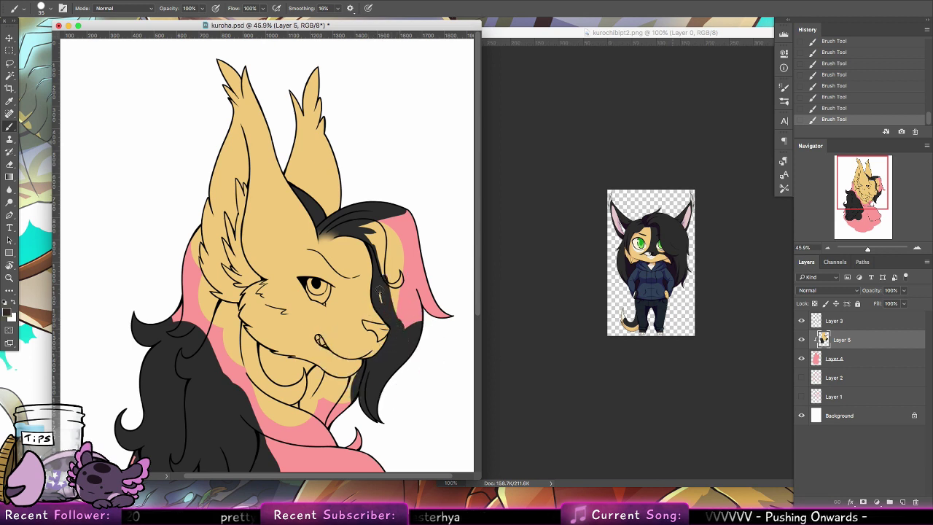
Fill the remaining front hair and its outer flicked tip near-black with a 65 px brush.
click(46, 8)
click(105, 127)
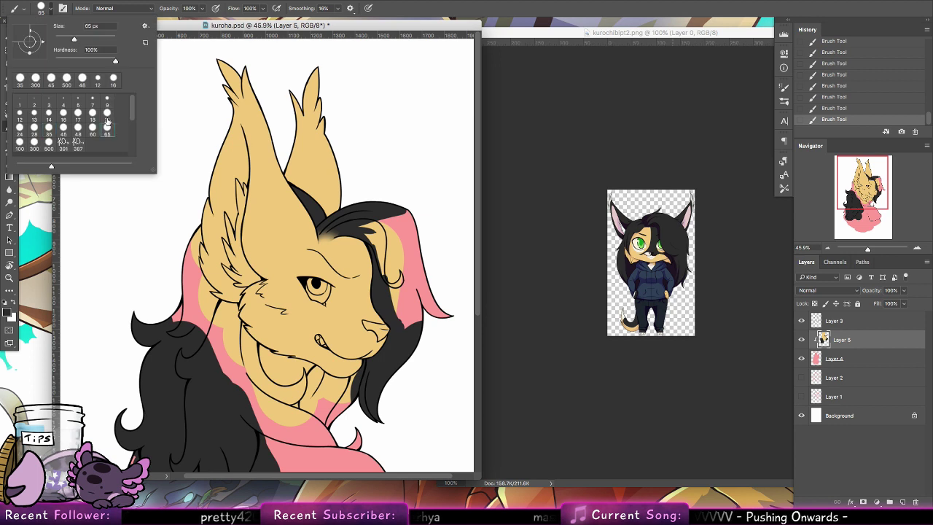
mouse_move(375, 229)
mouse_down()
mouse_move(402, 309)
mouse_move(385, 211)
mouse_move(373, 220)
mouse_move(415, 313)
mouse_move(402, 216)
mouse_move(444, 315)
mouse_up()
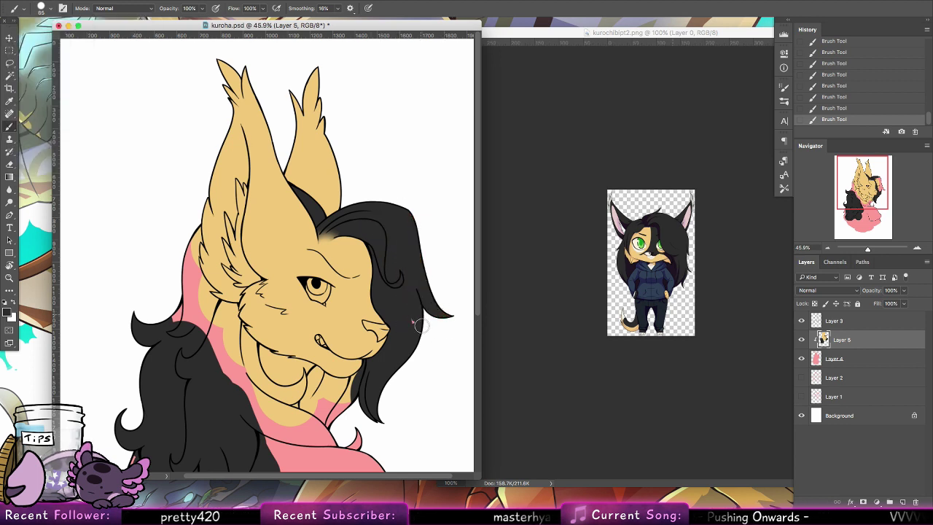
Fill the back hair beside the near ear near-black with the 65 px brush, refining the edge along the ear fur at 28 px.
drag(401, 342, 417, 261)
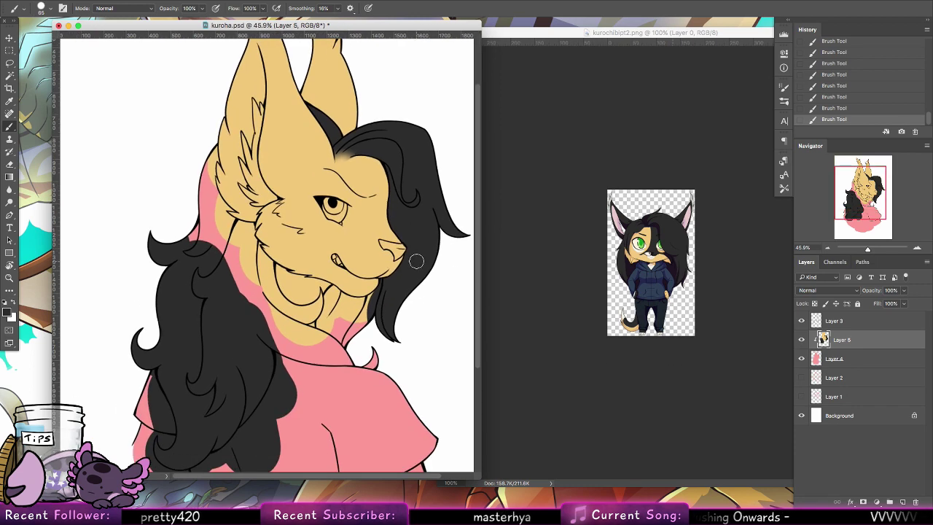
drag(199, 155, 207, 267)
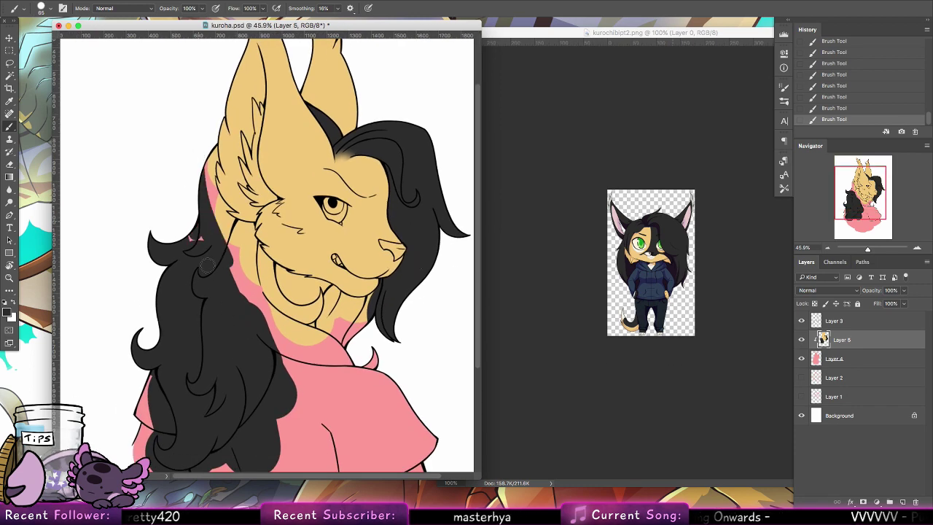
click(42, 8)
click(38, 124)
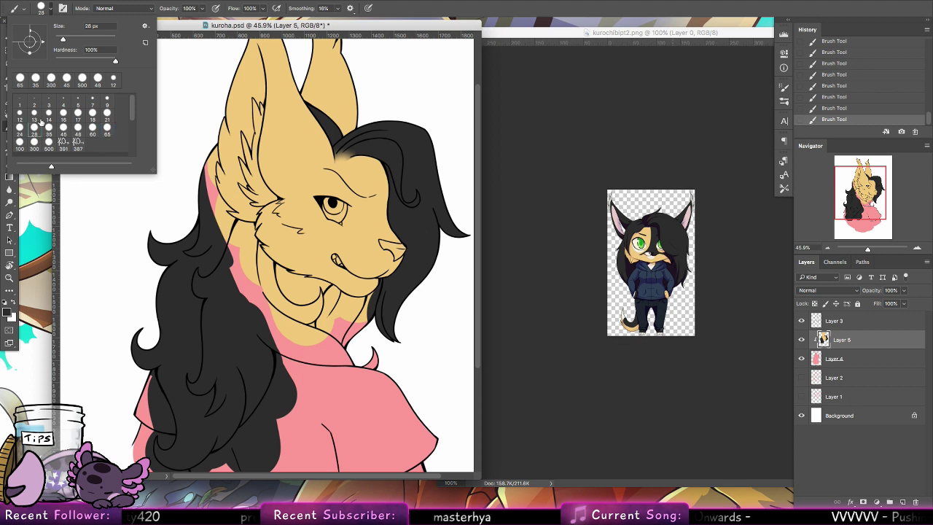
mouse_move(213, 175)
mouse_down()
mouse_move(222, 126)
mouse_move(211, 189)
mouse_move(209, 149)
mouse_move(219, 215)
mouse_move(212, 151)
mouse_move(239, 225)
mouse_move(223, 230)
mouse_move(215, 210)
mouse_up()
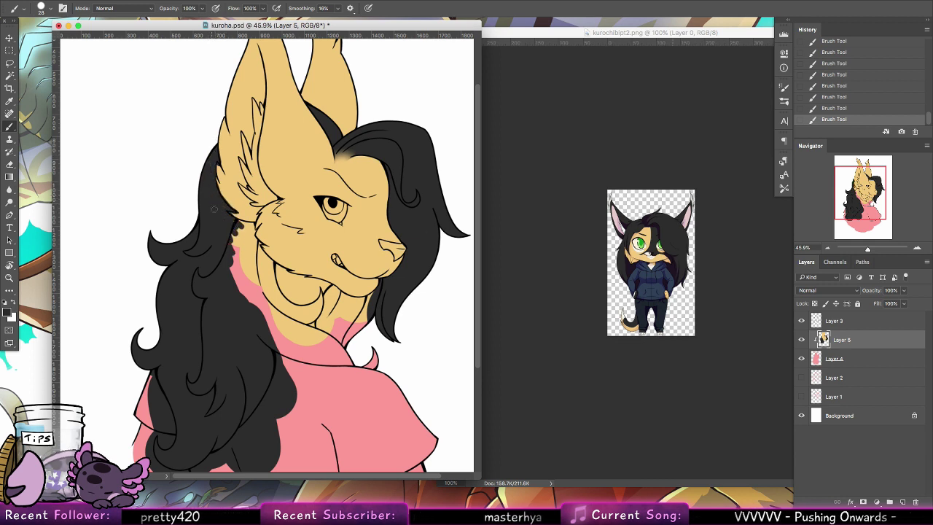
Sample the near-black from the hair and paint the strand along the shirt's neckline to its curled tip with the 28 px brush.
alt+click(231, 173)
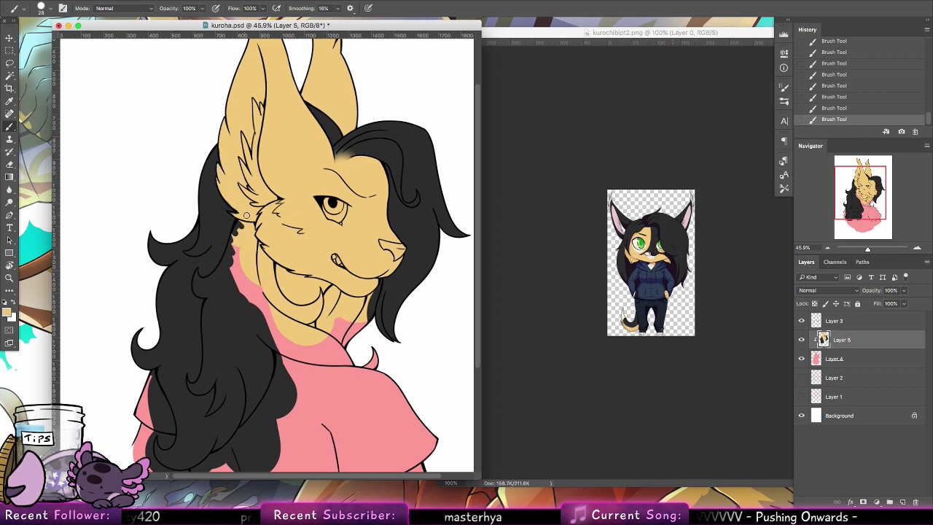
drag(351, 244, 359, 320)
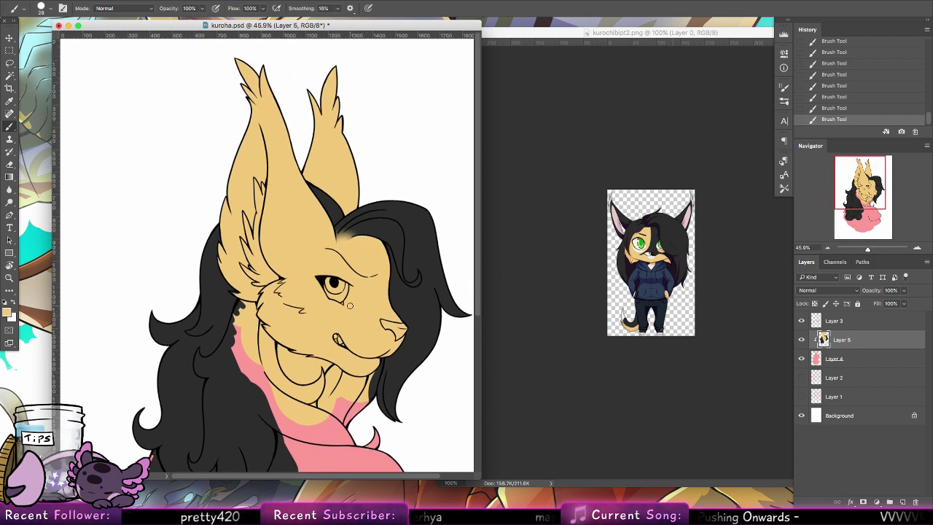
scroll(349, 305, down, 3)
key(r)
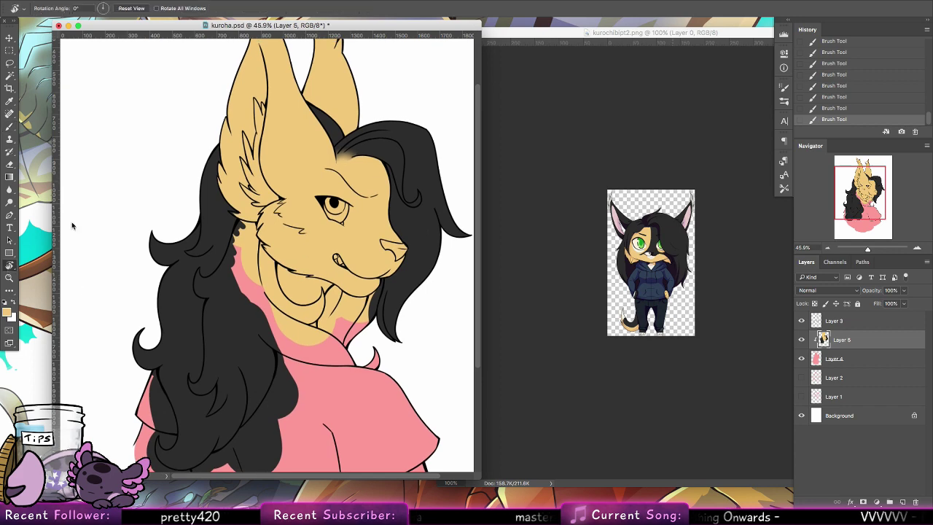
mouse_move(293, 181)
mouse_down()
mouse_move(332, 218)
mouse_move(384, 243)
mouse_up()
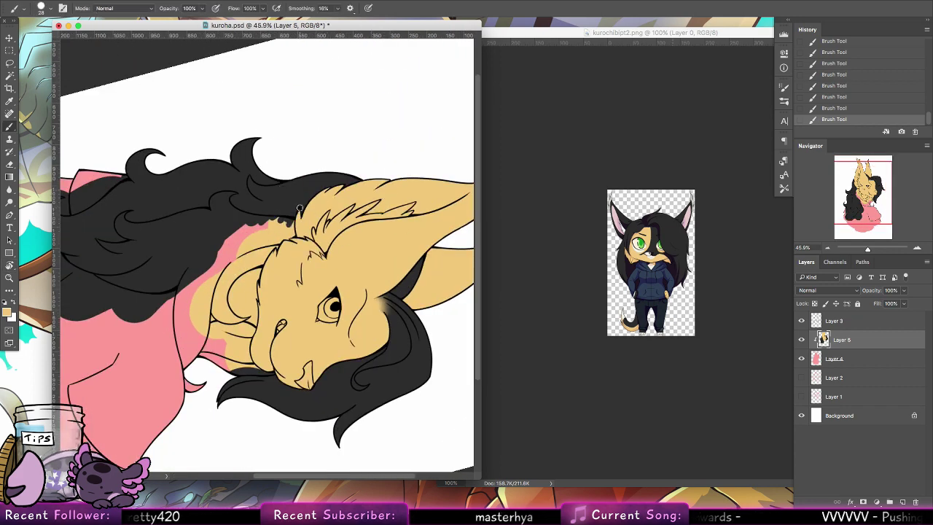
mouse_move(343, 260)
mouse_down()
mouse_move(395, 216)
mouse_move(407, 217)
mouse_up()
alt+click(266, 201)
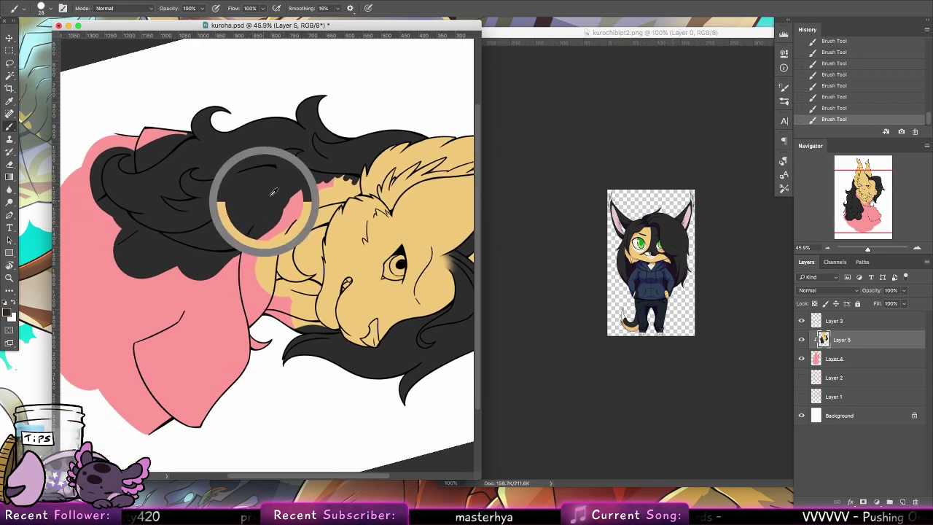
drag(247, 247, 249, 354)
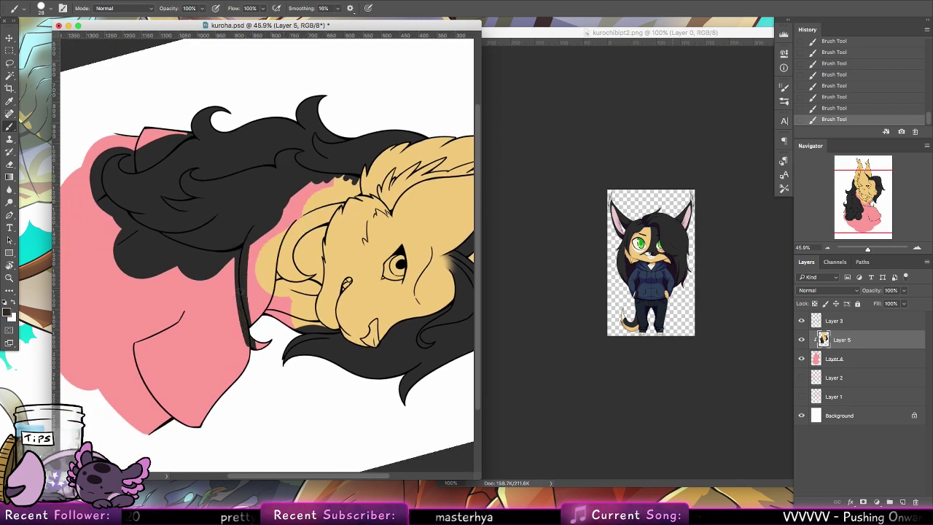
drag(321, 178, 385, 134)
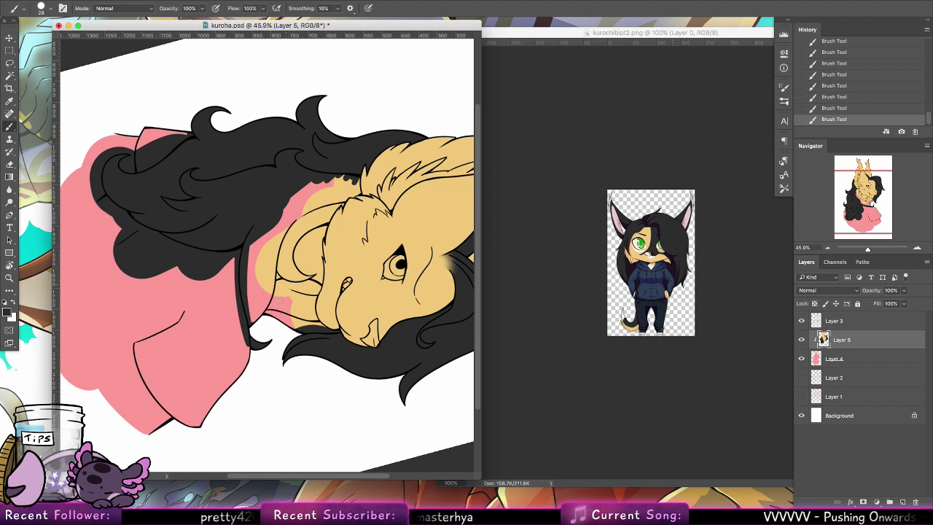
Paint the hair section between the neck and the muzzle near-black with the 28 px brush, and reset the canvas rotation.
mouse_move(268, 322)
mouse_down()
mouse_move(276, 290)
mouse_move(271, 273)
mouse_move(269, 313)
mouse_move(292, 277)
mouse_move(274, 284)
mouse_move(313, 301)
mouse_up()
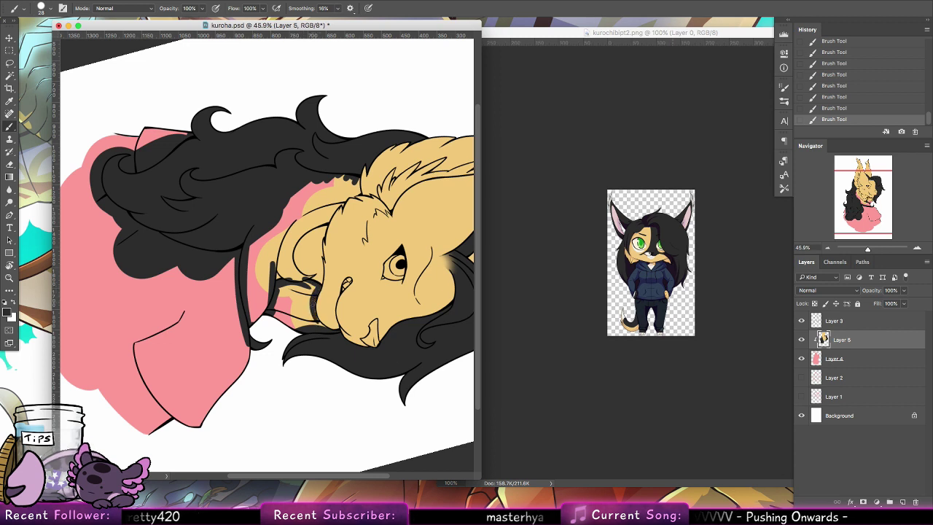
mouse_move(329, 331)
mouse_down()
mouse_move(309, 309)
mouse_move(314, 290)
mouse_up()
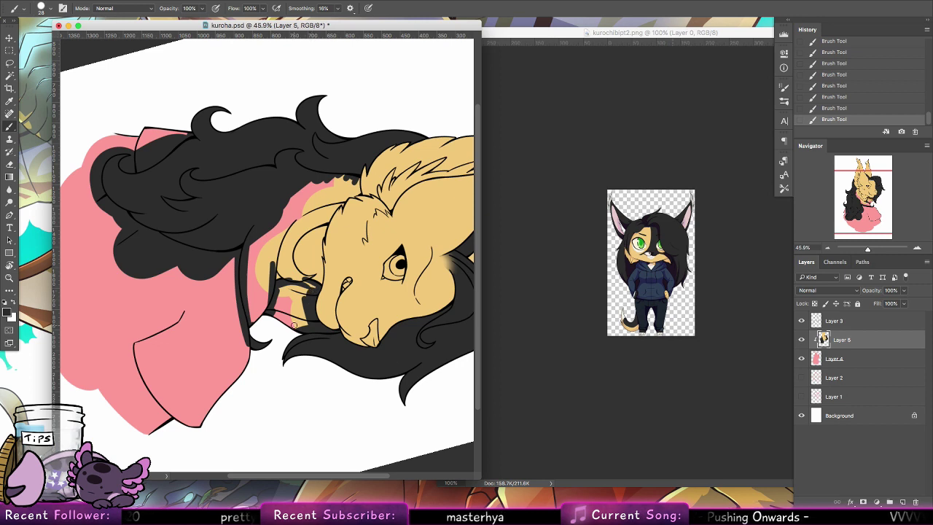
mouse_move(304, 283)
mouse_down()
mouse_move(305, 315)
mouse_move(297, 276)
mouse_move(294, 332)
mouse_move(273, 320)
mouse_move(288, 265)
mouse_move(286, 288)
mouse_move(282, 263)
mouse_up()
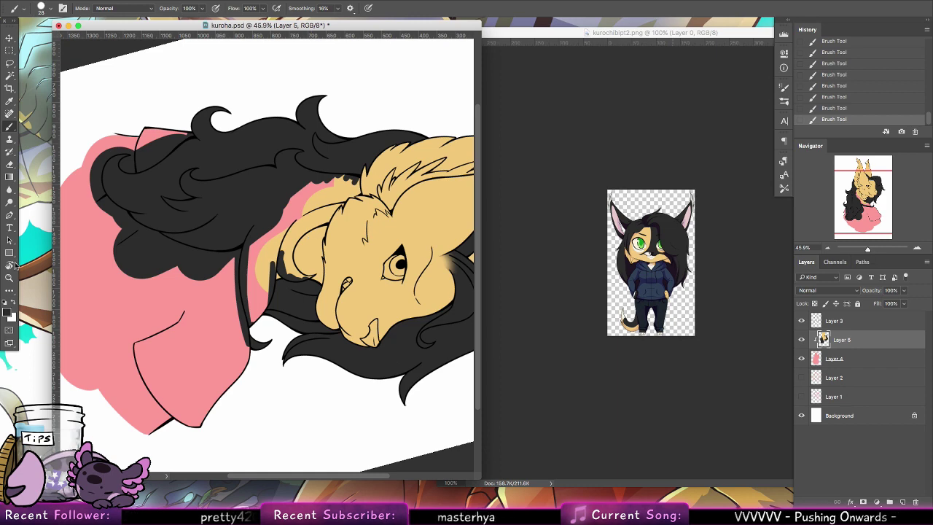
double_click(10, 265)
click(9, 138)
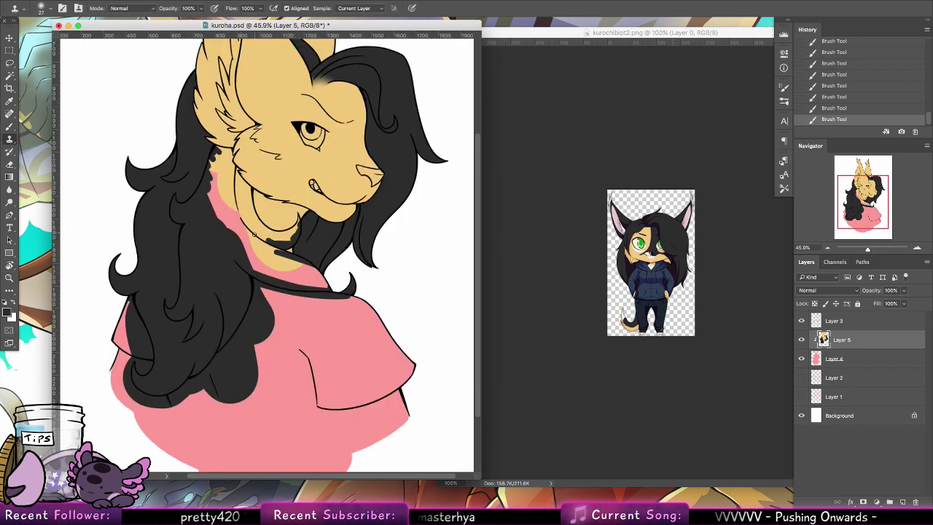
drag(266, 232, 296, 275)
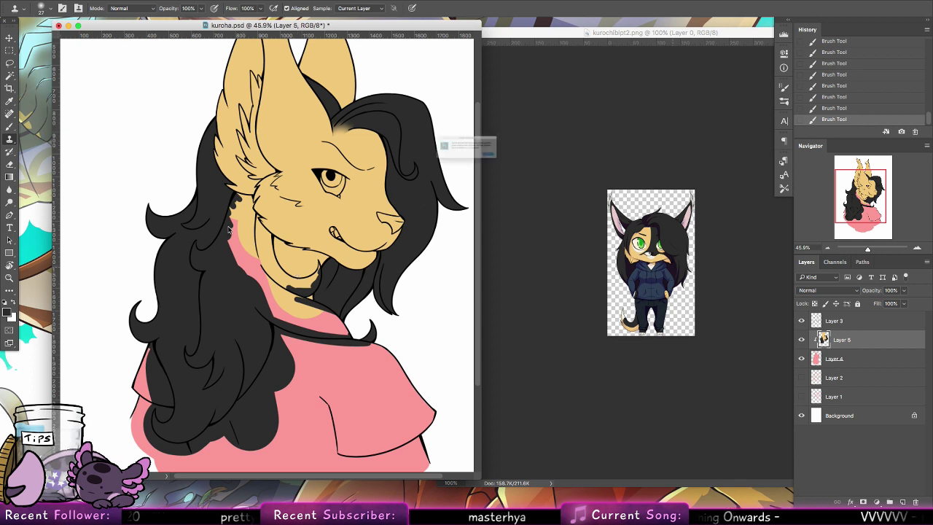
click(332, 191)
key(Return)
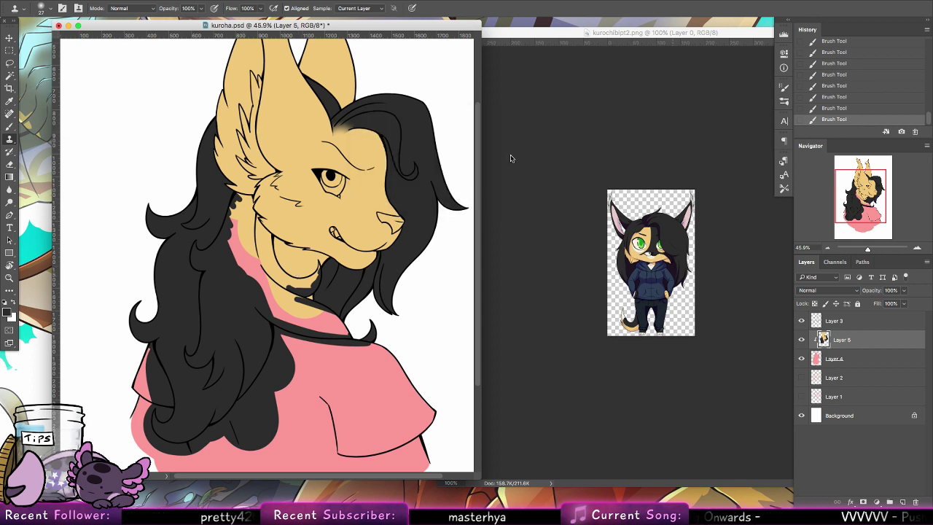
Paint the neck behind the jaw near-black with the 48 px brush, from beneath the near ear down under the chin.
key(b)
right_click(81, 135)
click(78, 132)
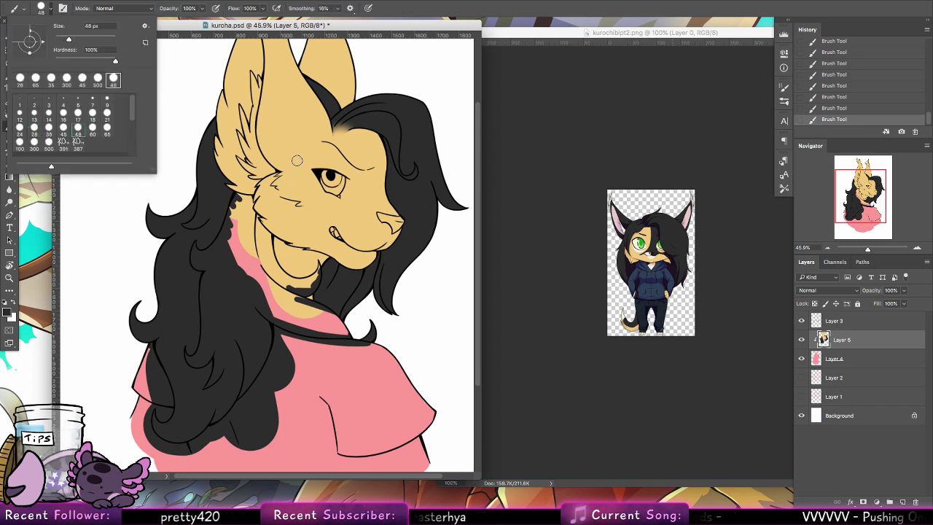
drag(273, 293, 234, 225)
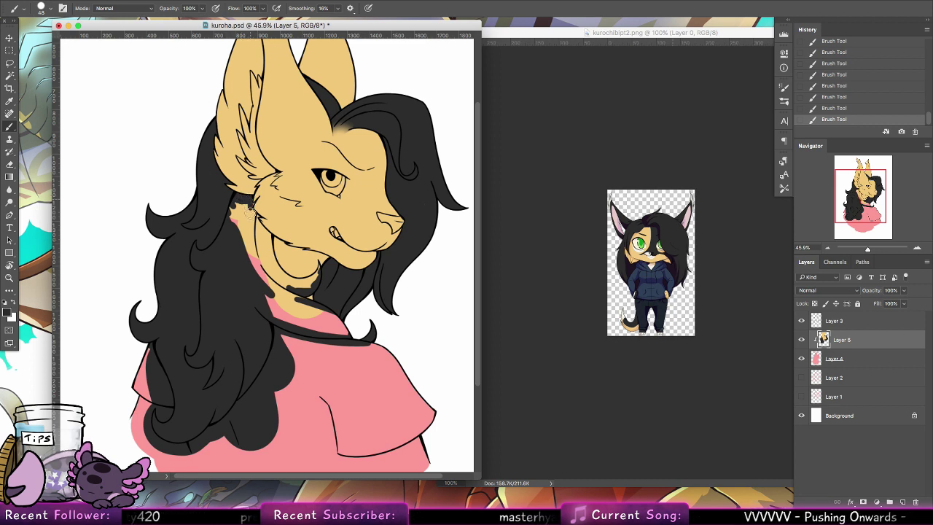
mouse_move(251, 200)
mouse_down()
mouse_move(248, 230)
mouse_move(241, 203)
mouse_move(232, 220)
mouse_move(240, 251)
mouse_move(251, 212)
mouse_move(269, 238)
mouse_move(282, 291)
mouse_move(249, 221)
mouse_move(279, 296)
mouse_move(246, 239)
mouse_move(287, 326)
mouse_move(283, 302)
mouse_up()
mouse_move(271, 258)
mouse_down()
mouse_move(299, 284)
mouse_move(318, 264)
mouse_up()
Fill the lower neck near-black down to the shirt's neckline, using 16 px for the edge and 48 px for the rest.
click(48, 10)
click(65, 114)
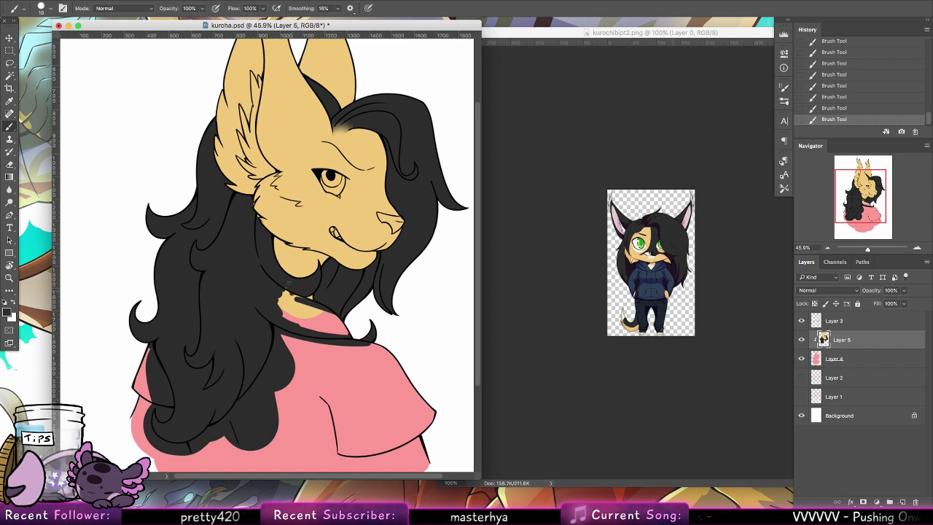
click(48, 10)
click(76, 135)
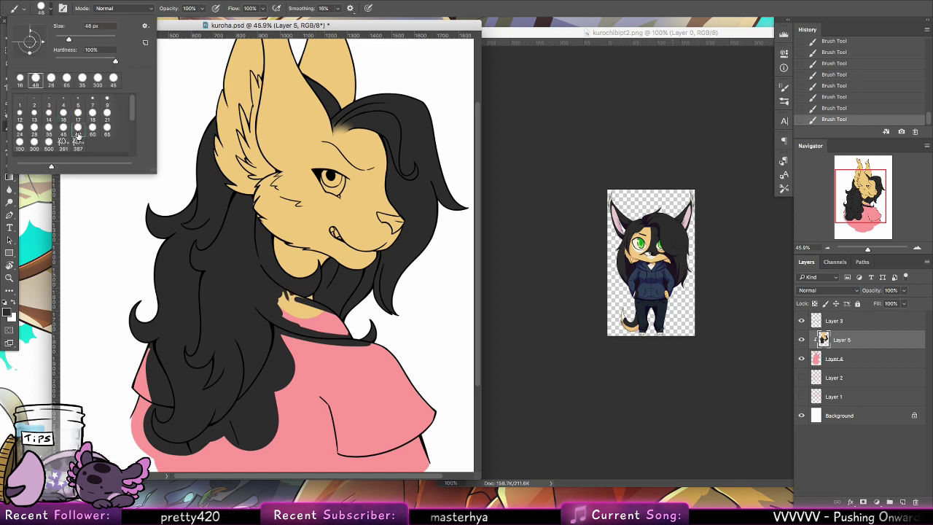
click(288, 305)
mouse_move(284, 300)
mouse_down()
mouse_move(311, 304)
mouse_move(282, 308)
mouse_move(341, 333)
mouse_move(290, 317)
mouse_move(352, 334)
mouse_move(336, 318)
mouse_up()
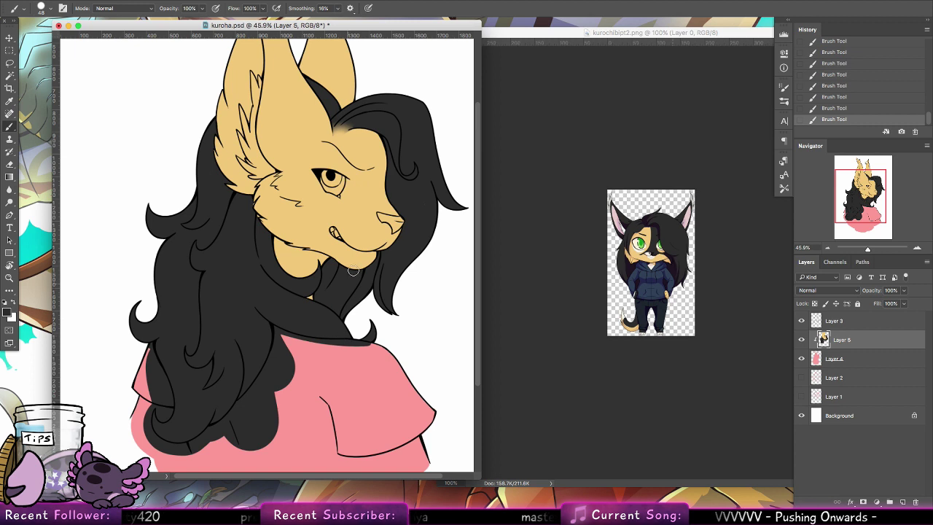
Touch up the near-black edge beneath the near ear with a 9 px brush.
scroll(353, 271, up, 3)
click(40, 8)
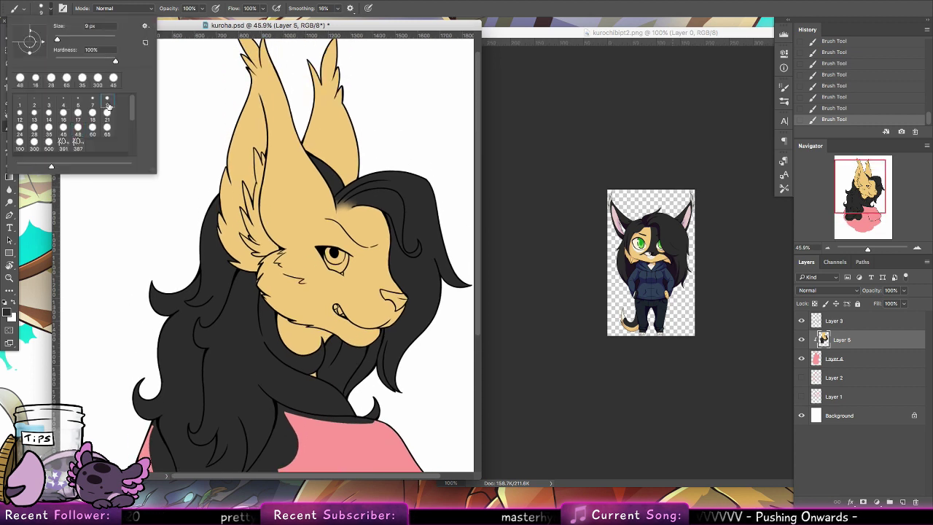
click(259, 291)
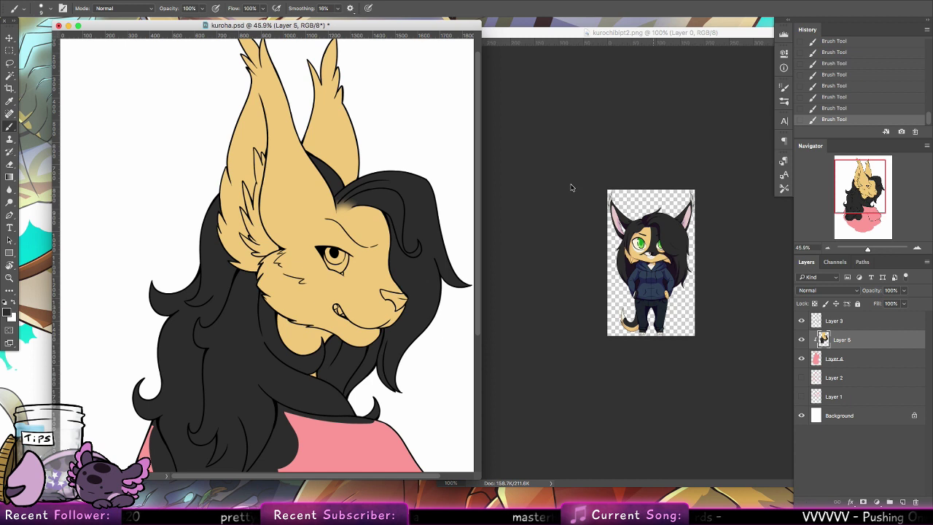
Paint the near ear's tip and inner dividing line with #252424 at 45 px, undoing the stray dab on the inner-ear fur.
click(9, 313)
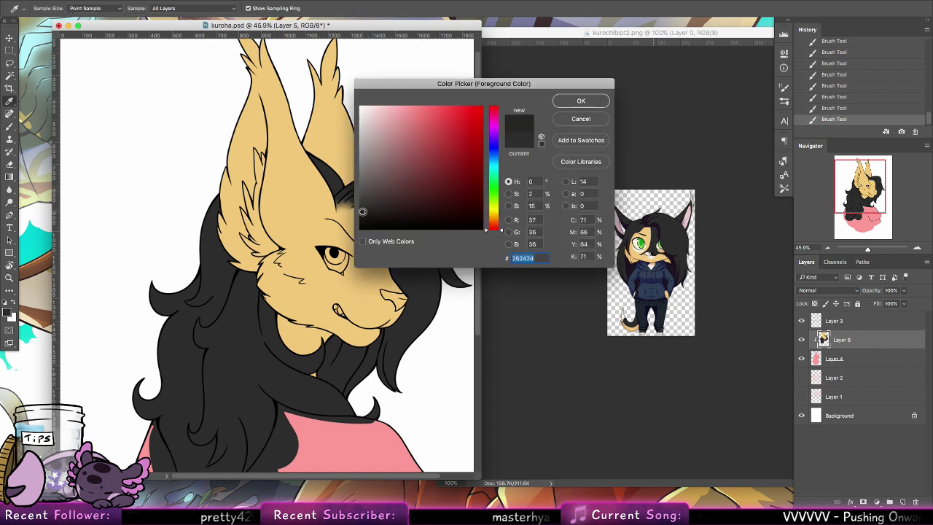
click(581, 100)
drag(309, 244, 347, 318)
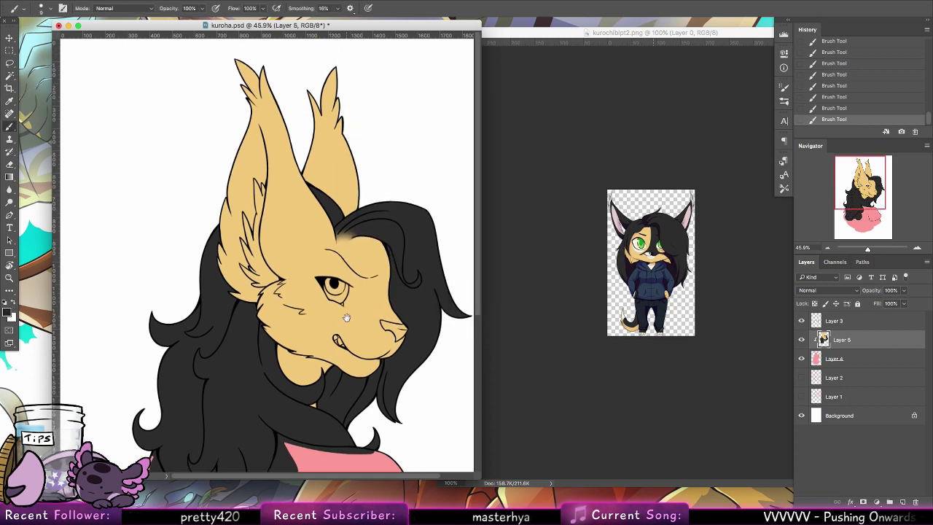
click(29, 8)
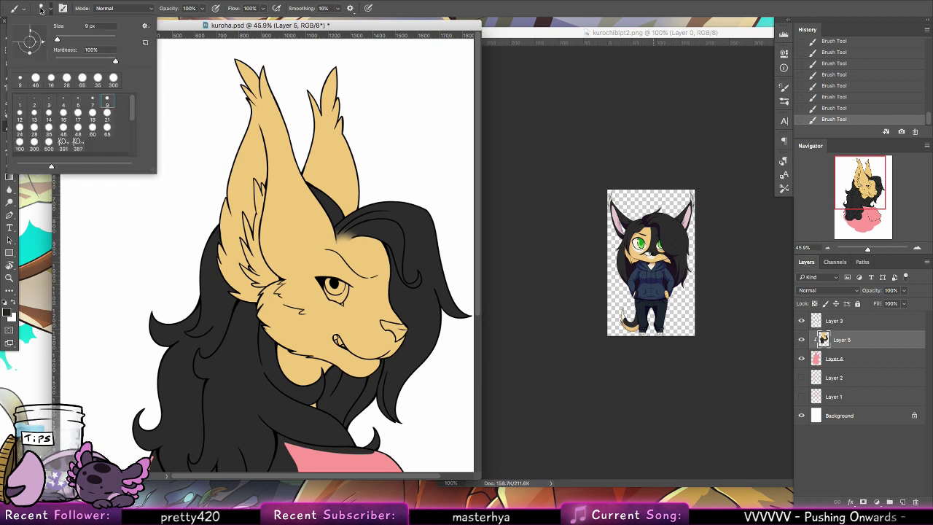
click(64, 133)
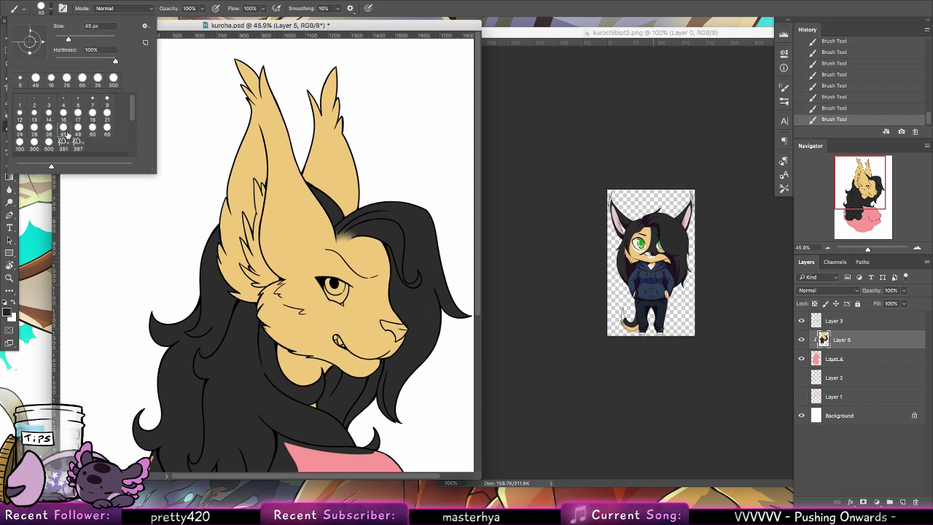
click(282, 266)
mouse_move(283, 267)
mouse_down()
mouse_move(281, 275)
mouse_move(261, 225)
mouse_move(240, 69)
mouse_move(242, 197)
mouse_up()
mouse_move(233, 279)
mouse_down()
mouse_move(228, 274)
mouse_move(239, 286)
mouse_up()
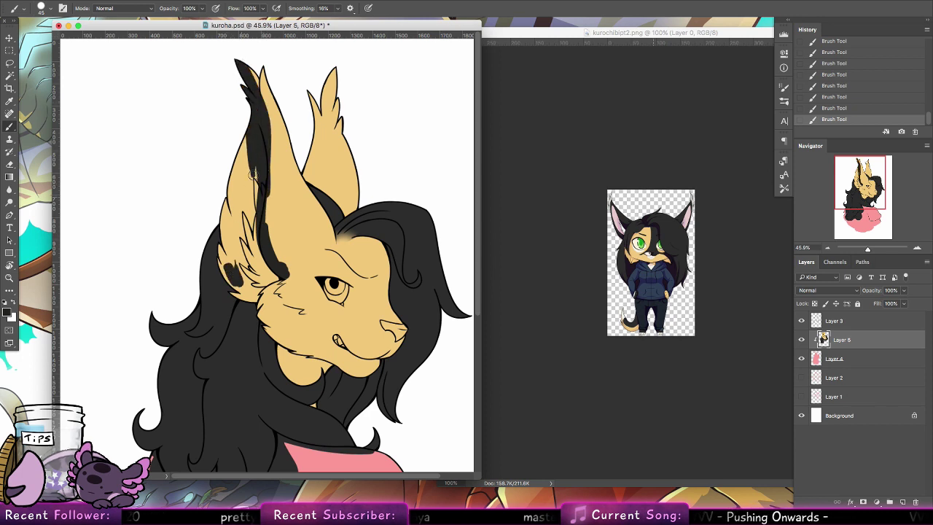
key(super+z)
drag(263, 249, 265, 190)
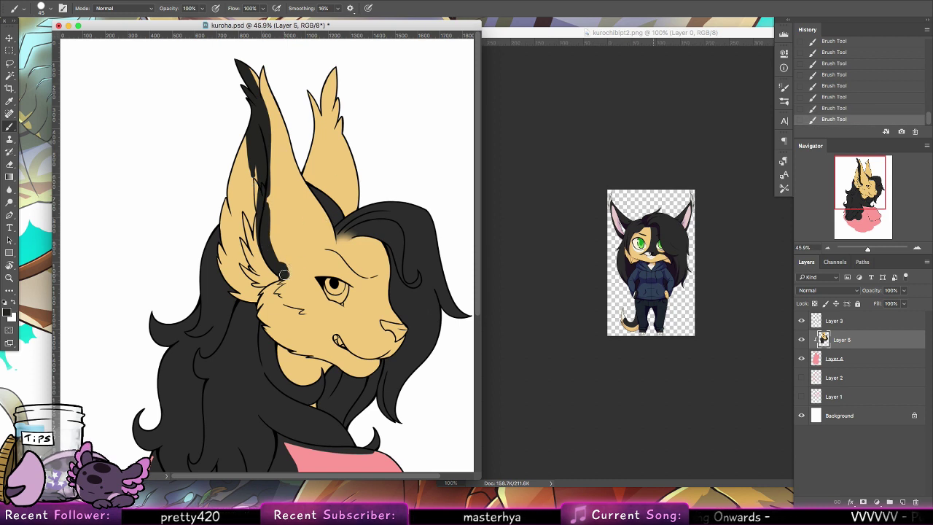
Outline the base and front edge of the near ear near-black with the 45 px brush and fill the area inside.
drag(291, 270, 326, 246)
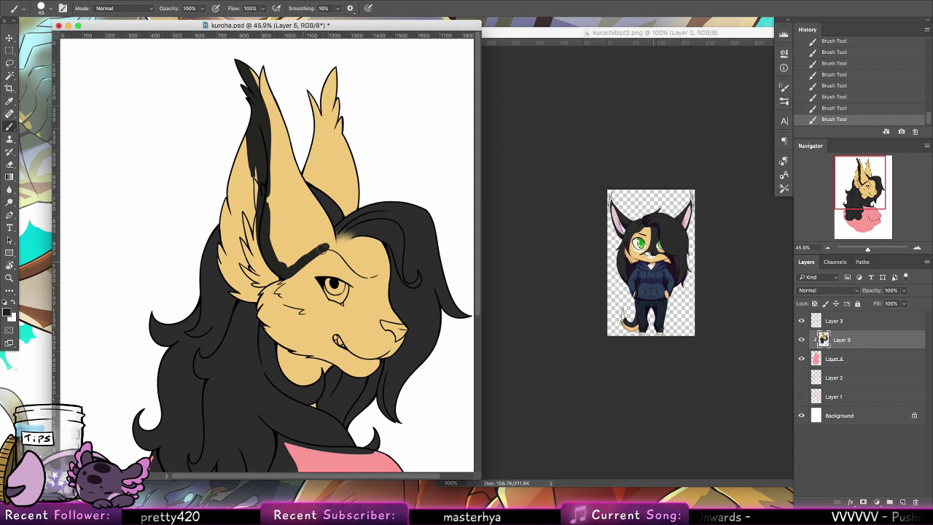
mouse_move(263, 73)
mouse_down()
mouse_move(256, 63)
mouse_move(295, 178)
mouse_move(294, 163)
mouse_move(318, 210)
mouse_up()
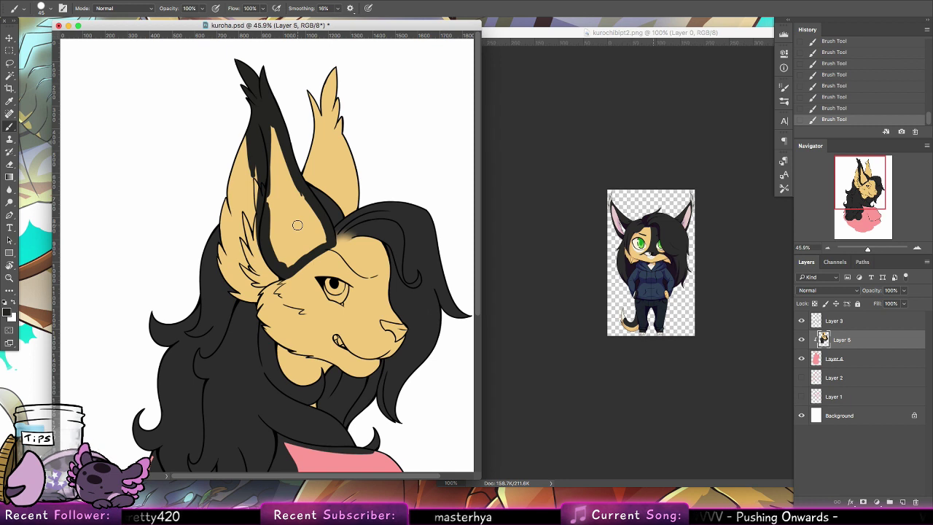
mouse_move(283, 268)
mouse_down()
mouse_move(270, 230)
mouse_move(263, 128)
mouse_up()
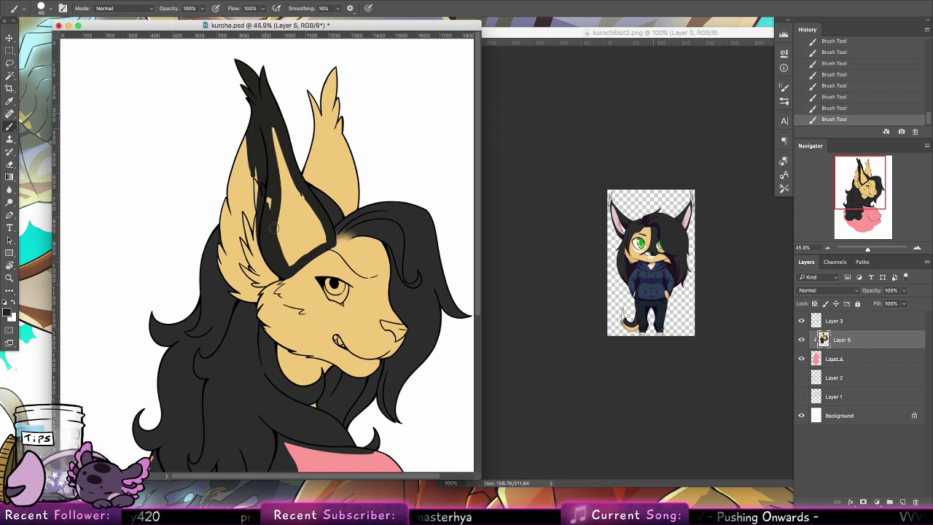
mouse_move(269, 210)
mouse_down()
mouse_move(272, 119)
mouse_move(282, 175)
mouse_move(316, 230)
mouse_move(292, 175)
mouse_up()
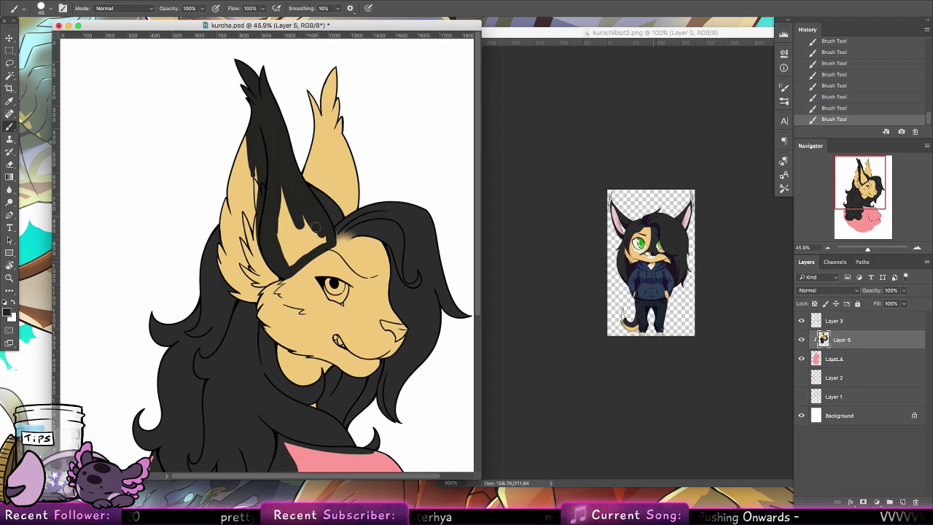
mouse_move(315, 227)
mouse_down()
mouse_move(287, 264)
mouse_move(300, 251)
mouse_move(282, 254)
mouse_move(314, 230)
mouse_move(280, 234)
mouse_up()
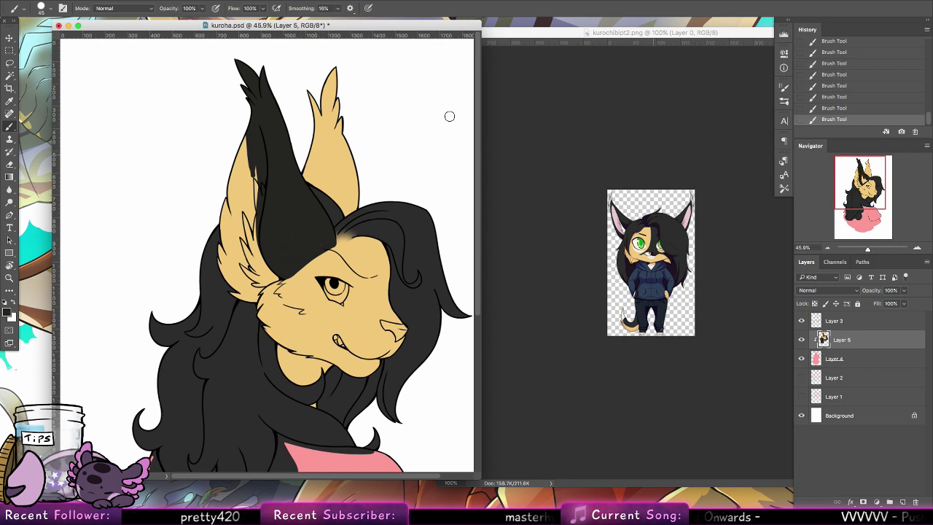
Switch to the Dropbox folder in Finder, preview kuro1.png as a reference, and arrange the preview and folder windows beside the artwork.
click(538, 33)
click(616, 5)
click(676, 17)
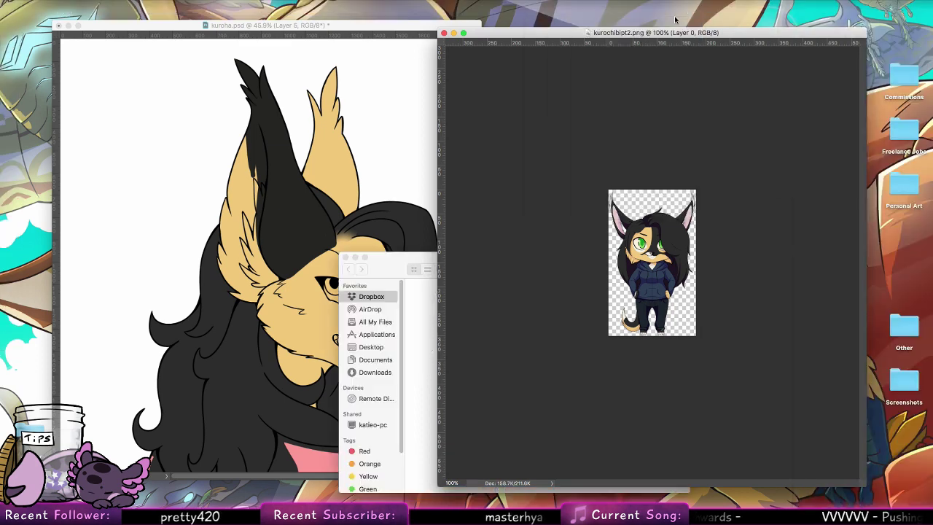
click(497, 408)
key(space)
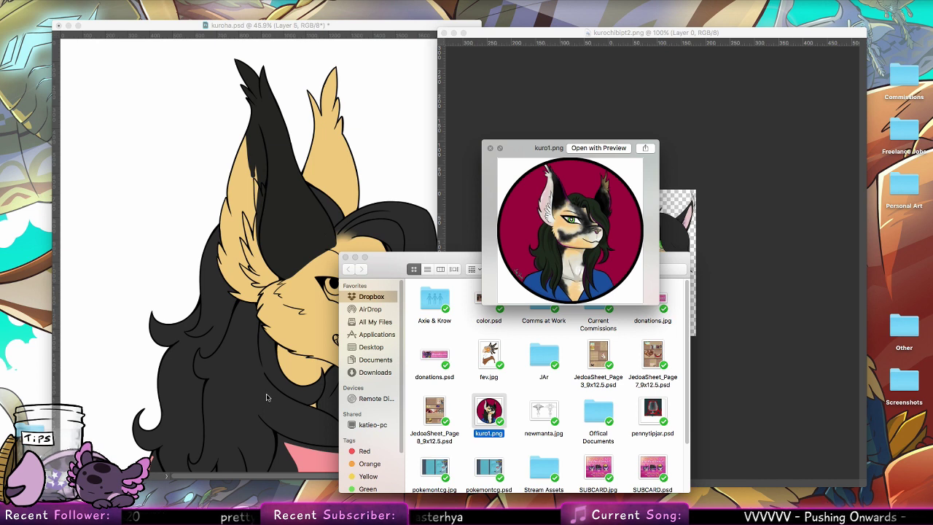
drag(591, 157, 568, 67)
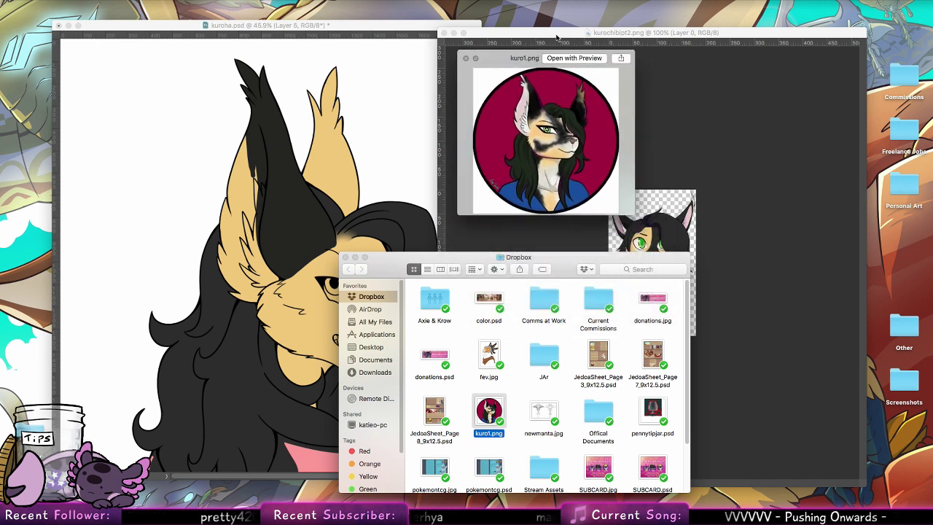
drag(649, 263, 754, 305)
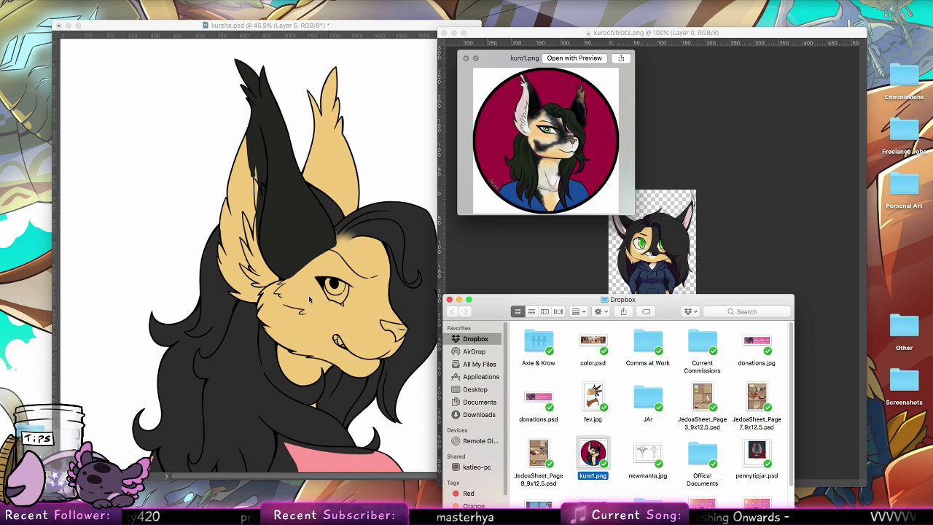
Select the tan inner area of the near ear on Layer 5 with the Magic Wand and brush it black.
click(310, 335)
click(323, 238)
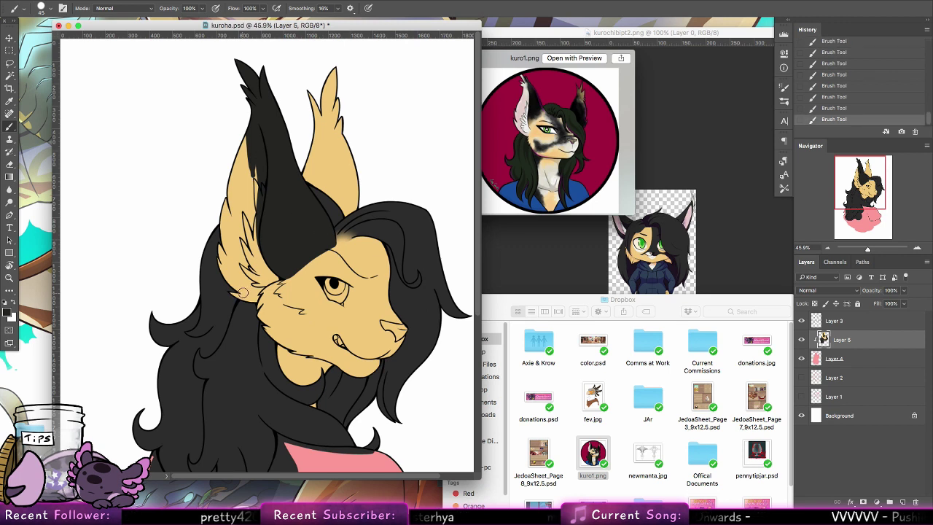
click(9, 64)
click(9, 75)
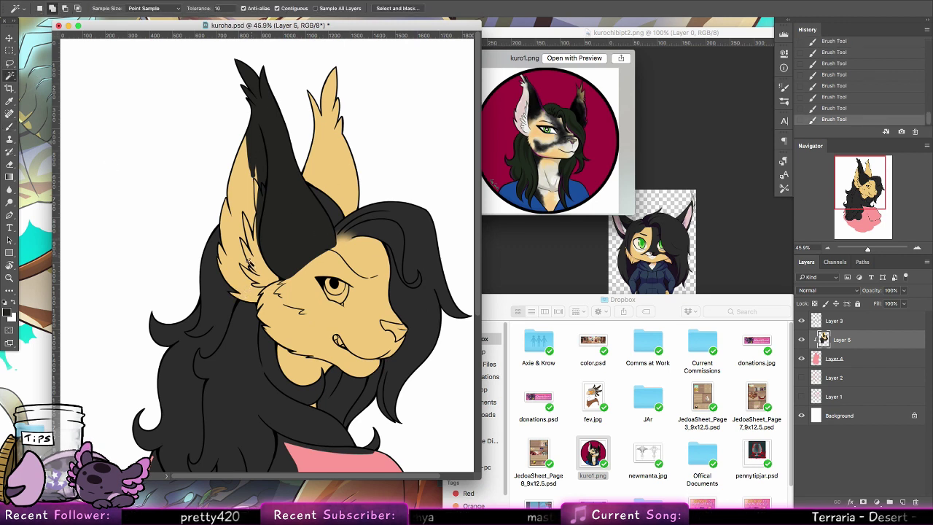
click(245, 268)
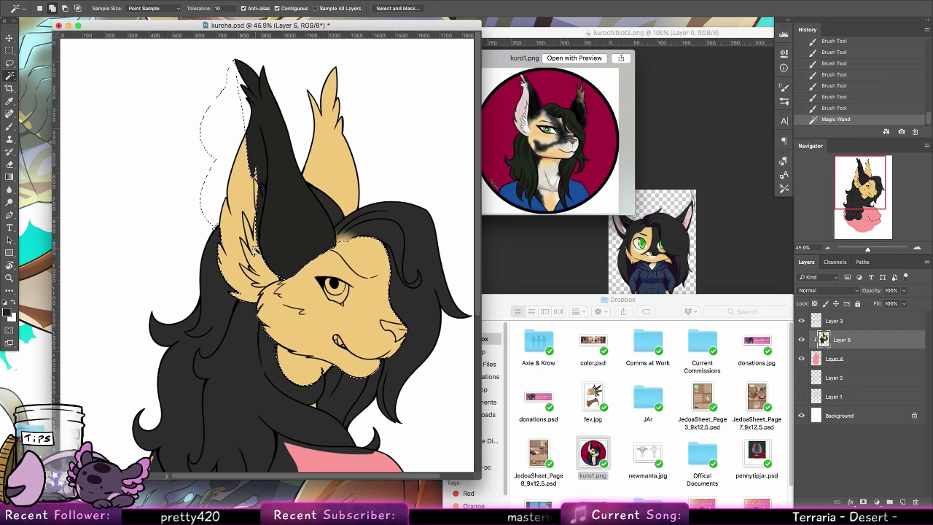
click(10, 126)
mouse_move(250, 134)
mouse_down()
mouse_move(215, 247)
mouse_move(263, 161)
mouse_move(254, 161)
mouse_move(227, 244)
mouse_move(222, 291)
mouse_move(264, 179)
mouse_move(223, 219)
mouse_up()
mouse_move(247, 252)
mouse_down()
mouse_move(252, 226)
mouse_move(248, 317)
mouse_move(269, 216)
mouse_up()
Expand the selection, paint the inner ear's remaining edges black, and deselect.
click(215, 1)
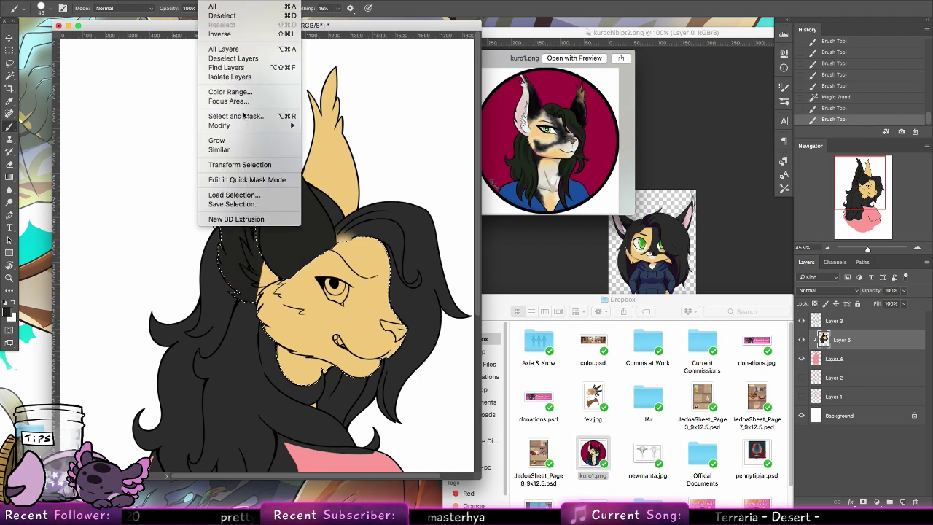
mouse_move(248, 125)
click(324, 144)
key(Return)
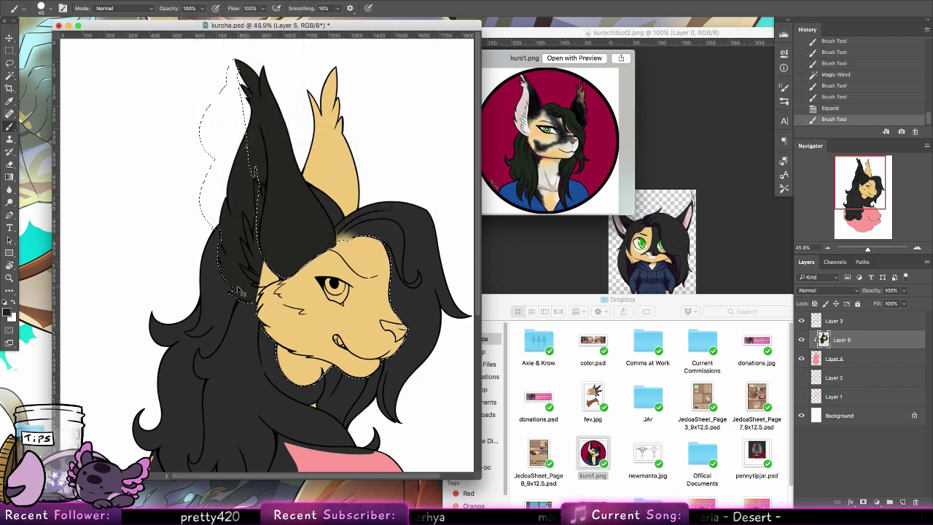
drag(252, 188, 250, 135)
key(ctrl+d)
Touch up the leftover tan gaps around the near ear and its base in black, reducing the brush to 17 px.
mouse_move(304, 196)
mouse_down()
mouse_move(262, 181)
mouse_move(247, 159)
mouse_up()
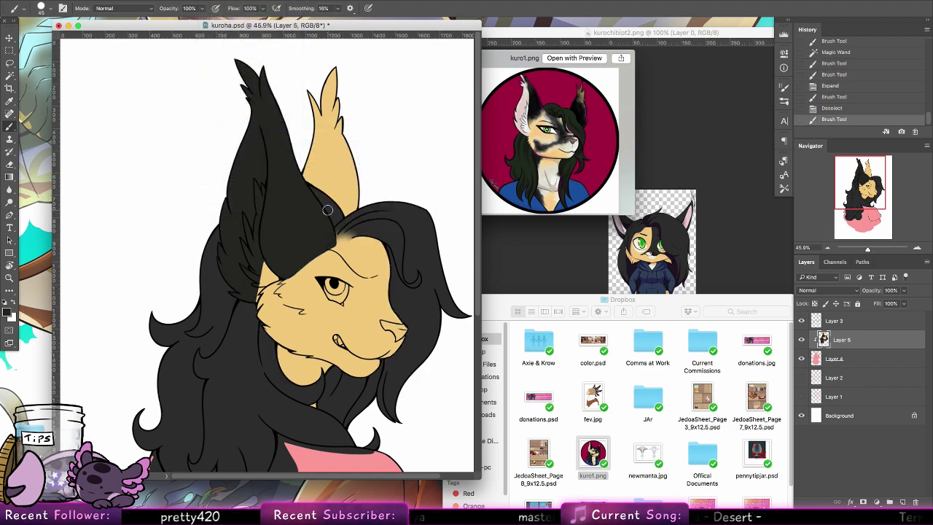
mouse_move(252, 293)
mouse_down()
mouse_move(280, 274)
mouse_move(258, 269)
mouse_move(262, 293)
mouse_move(269, 286)
mouse_up()
click(46, 8)
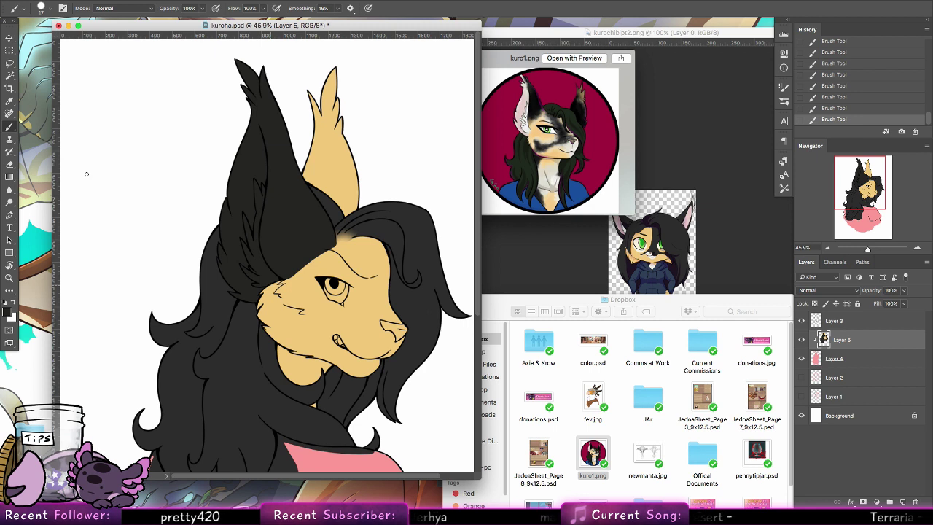
Sample the tan face colour, lasso the dark brow edge above the eye, and blend it with linear gradients.
key(g)
alt+click(346, 249)
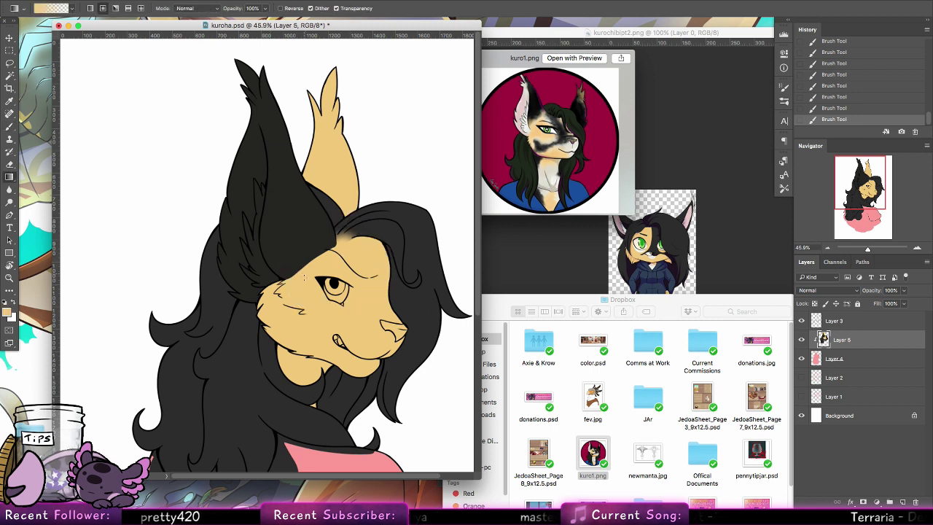
drag(301, 272, 296, 235)
key(super+z)
key(ctrl+z)
key(l)
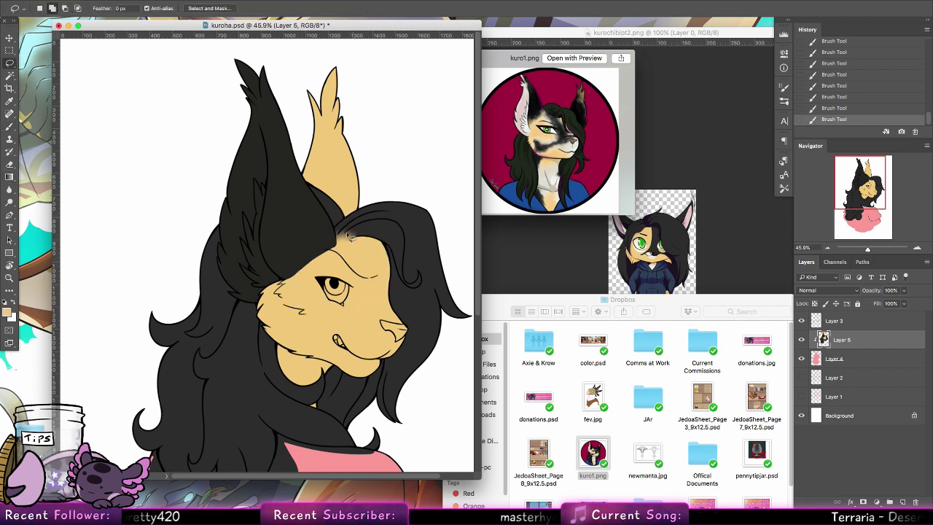
mouse_move(335, 248)
mouse_down()
mouse_move(318, 233)
mouse_move(274, 260)
mouse_move(278, 278)
mouse_move(314, 288)
mouse_up()
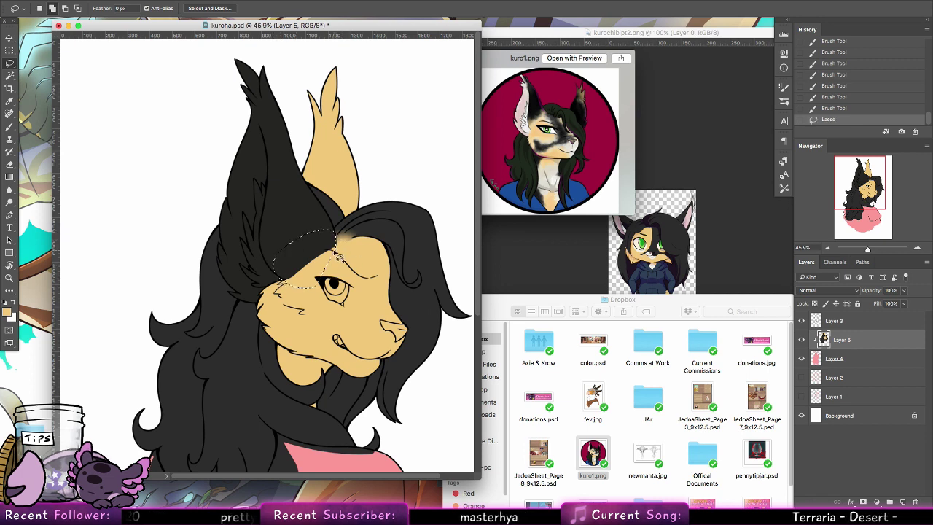
click(328, 213)
key(g)
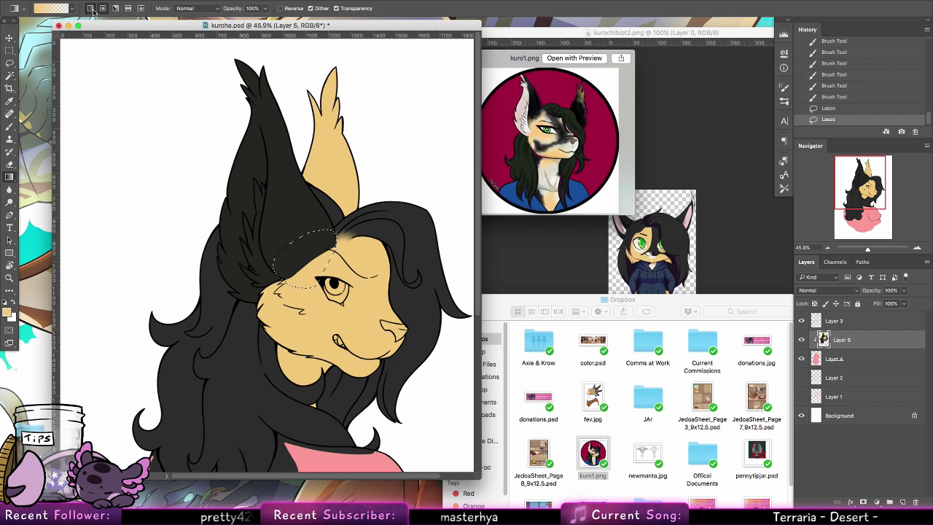
drag(301, 255, 297, 241)
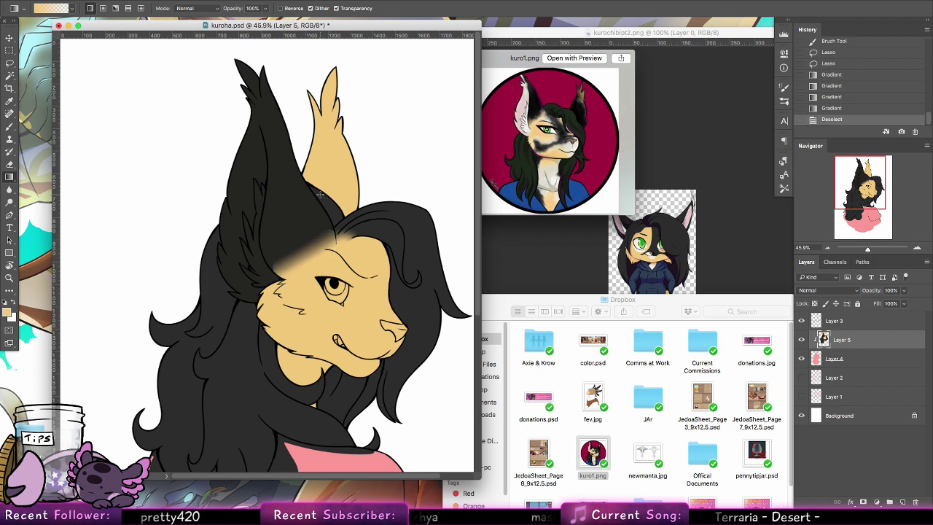
key(ctrl+d)
Smudge the black fur down over the tan brow at 50% strength to form short tufts, undoing the first strokes.
key(b)
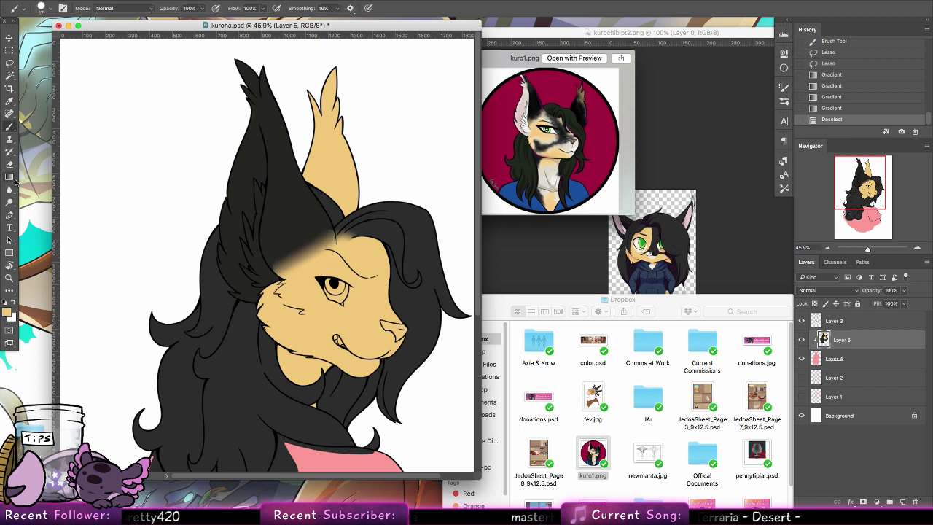
drag(9, 189, 32, 206)
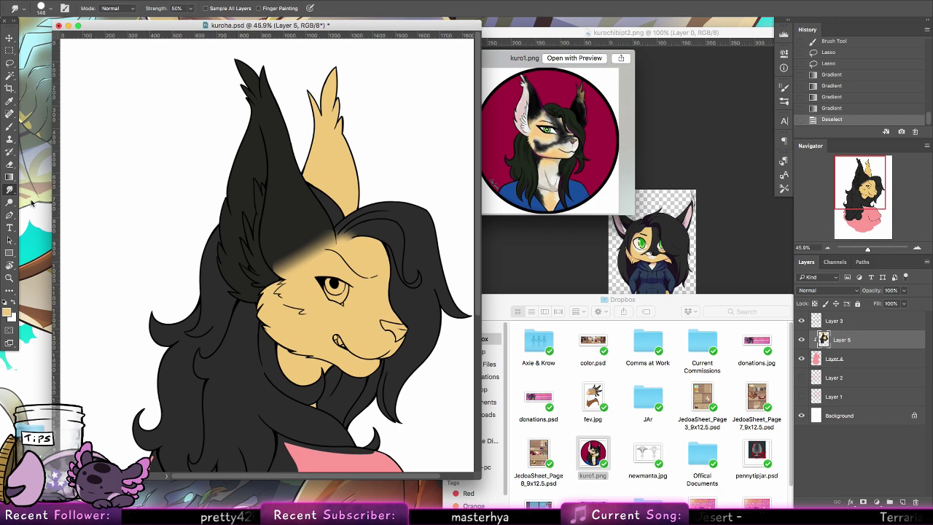
mouse_move(277, 255)
mouse_down()
mouse_move(290, 282)
mouse_move(282, 269)
mouse_move(299, 276)
mouse_up()
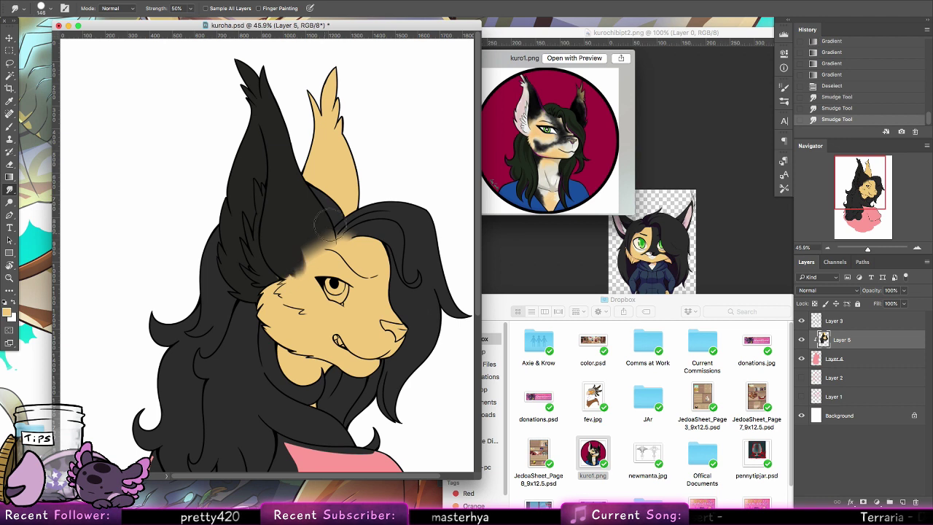
key(super+alt+z)
key(super+alt+z)
key(super+alt+z)
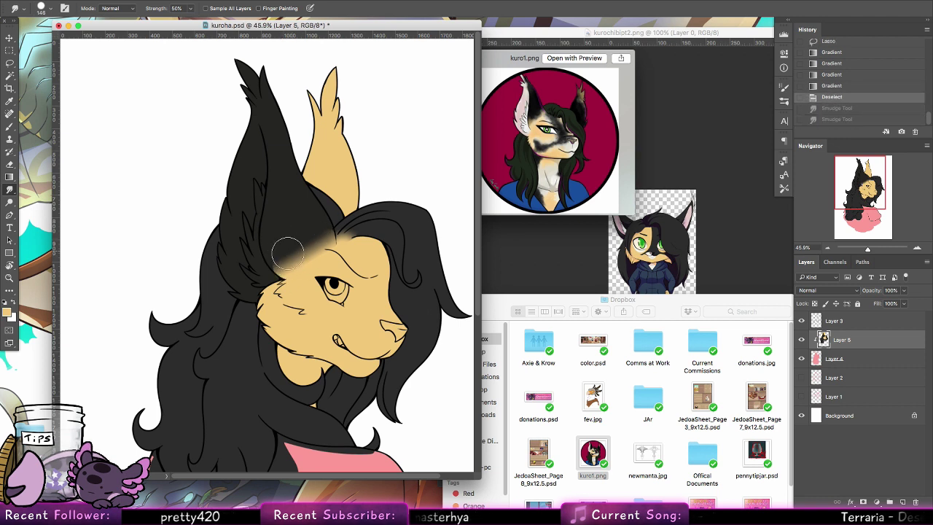
mouse_move(326, 234)
mouse_down()
mouse_move(328, 253)
mouse_move(283, 253)
mouse_move(273, 266)
mouse_move(303, 264)
mouse_up()
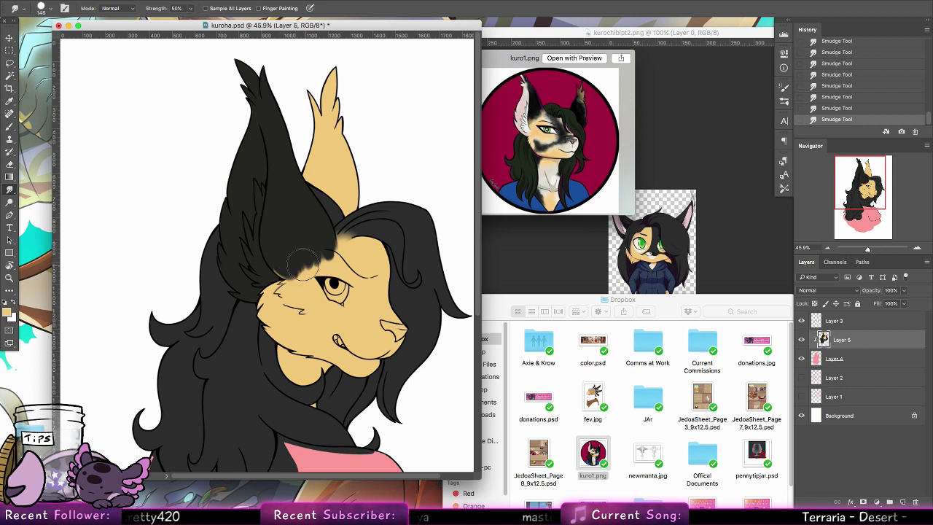
click(10, 178)
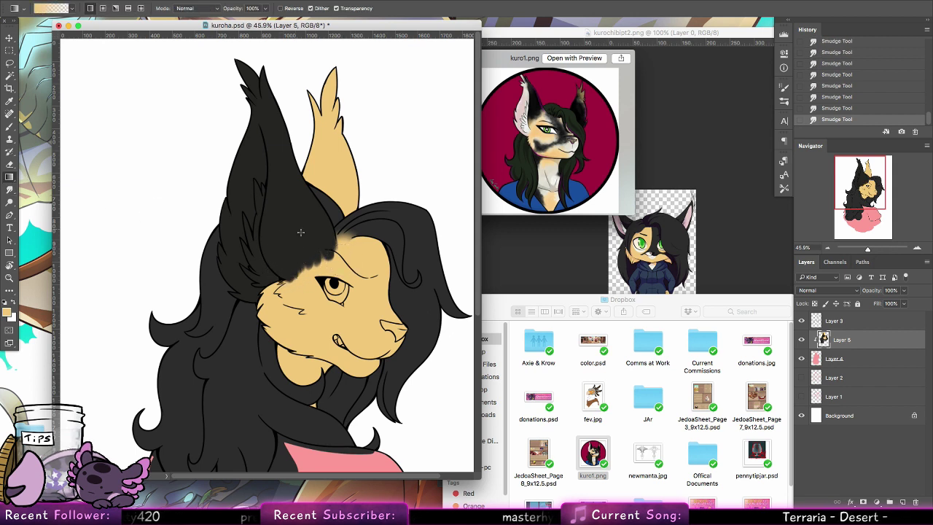
drag(307, 275, 303, 299)
key(ctrl+z)
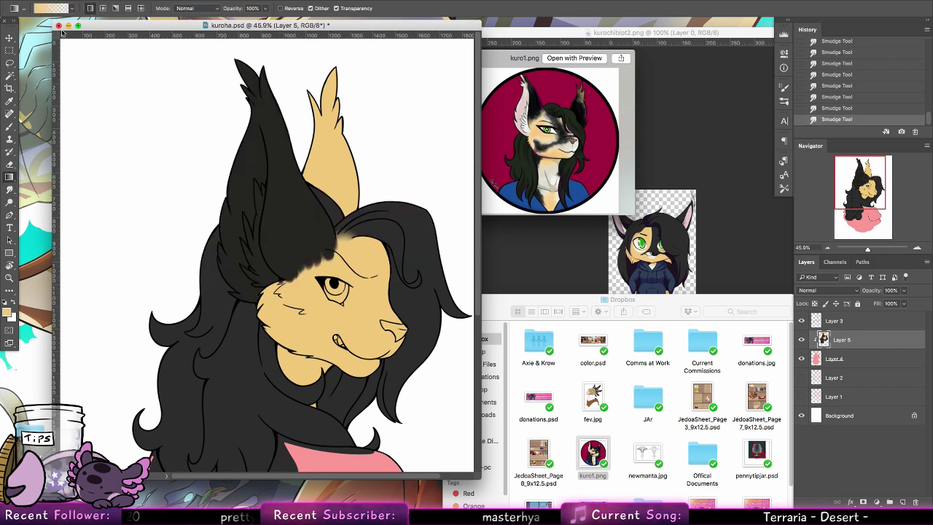
Lasso the smudged brow area, soften its black-to-tan edge with tan radial gradients, and deselect.
click(10, 63)
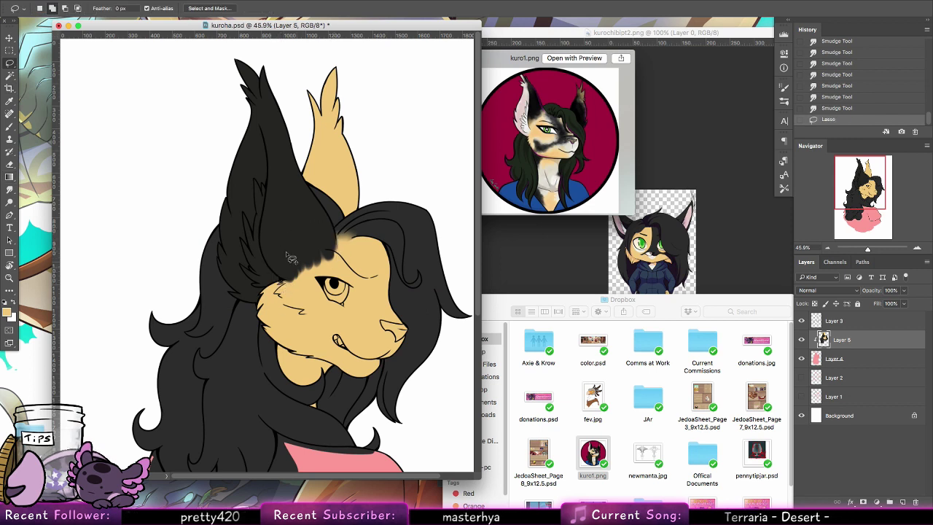
click(10, 178)
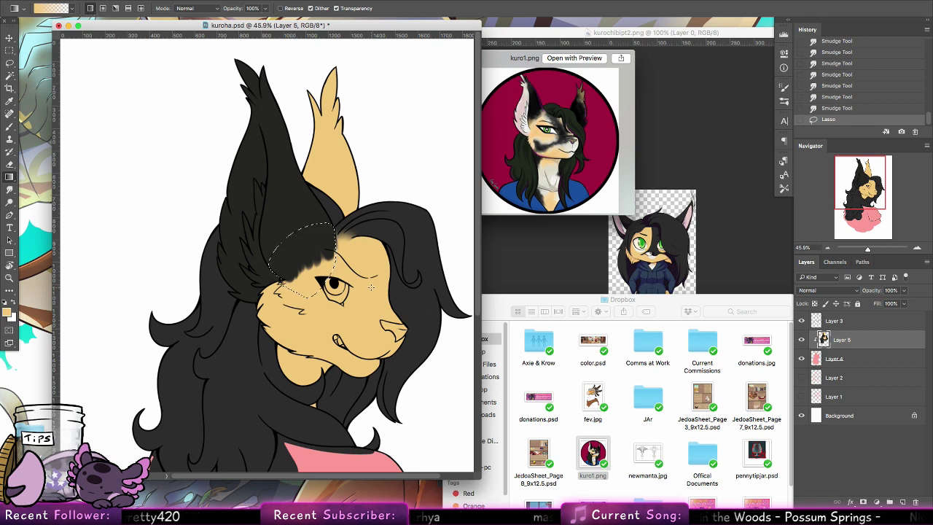
click(103, 8)
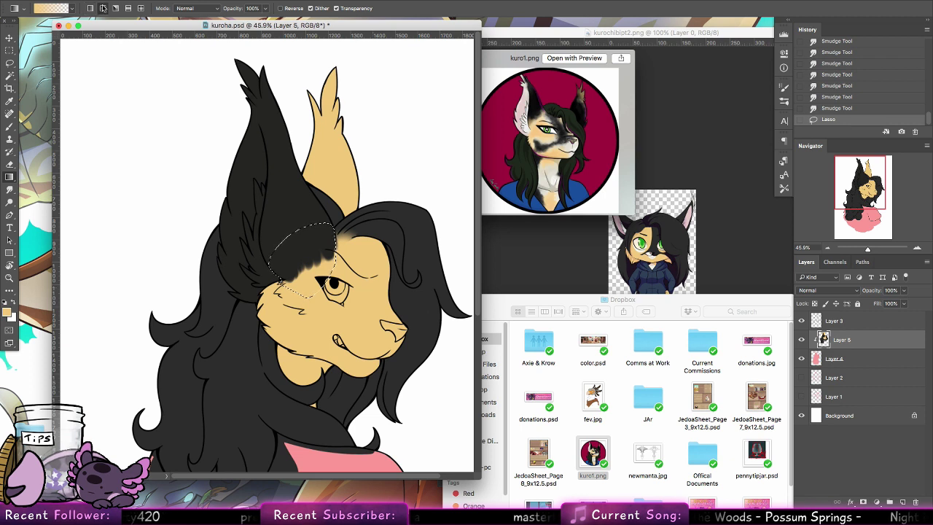
mouse_move(317, 286)
mouse_down()
mouse_move(318, 278)
mouse_move(321, 307)
mouse_up()
drag(322, 269, 323, 310)
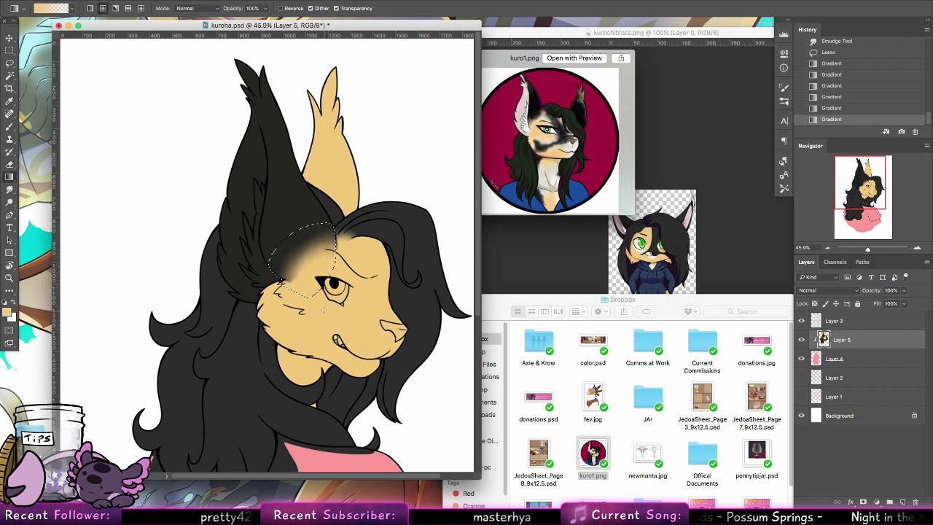
key(super+z)
key(super+z)
drag(328, 270, 331, 315)
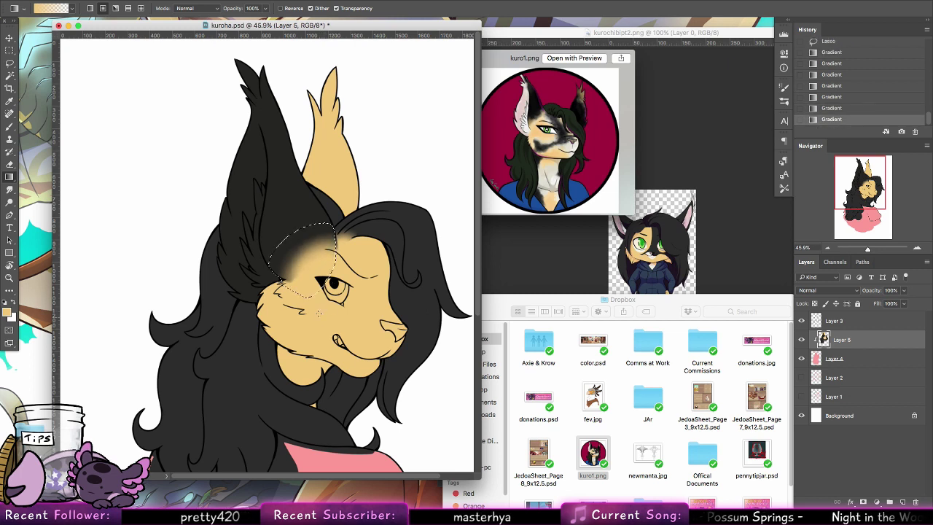
drag(306, 283, 309, 331)
key(super+d)
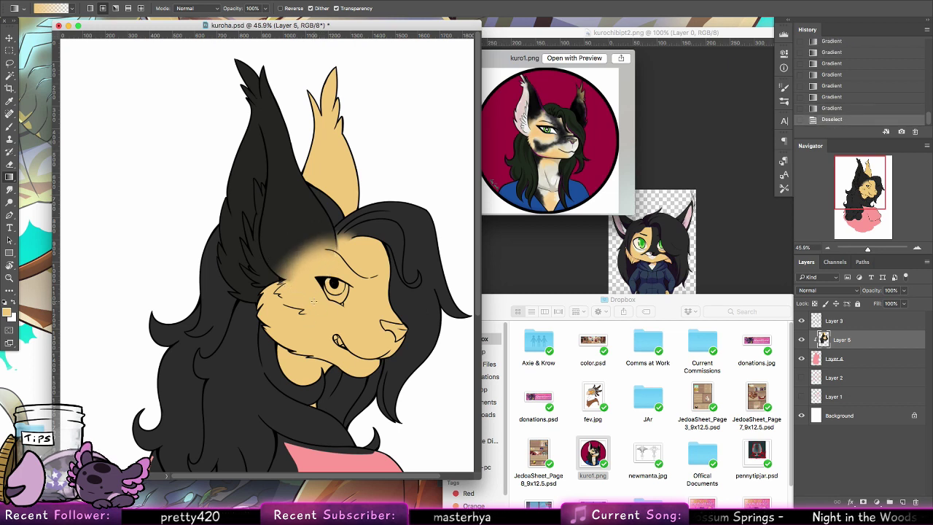
Brush small tan strokes along the blended brow edge and undo the stray ones.
click(9, 126)
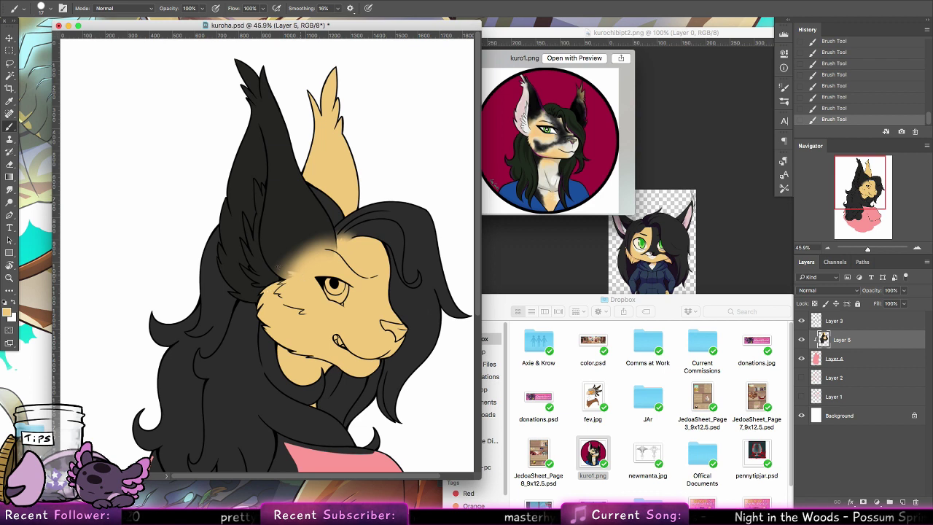
key(ctrl+z)
key(ctrl+z)
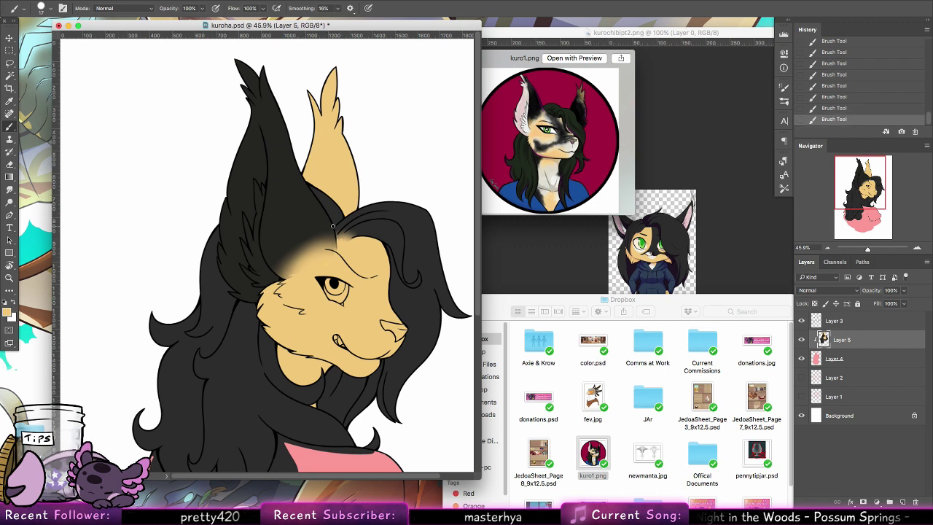
Set the brush to 100 px and smudge the brow transition at 19% strength into soft fur.
click(44, 8)
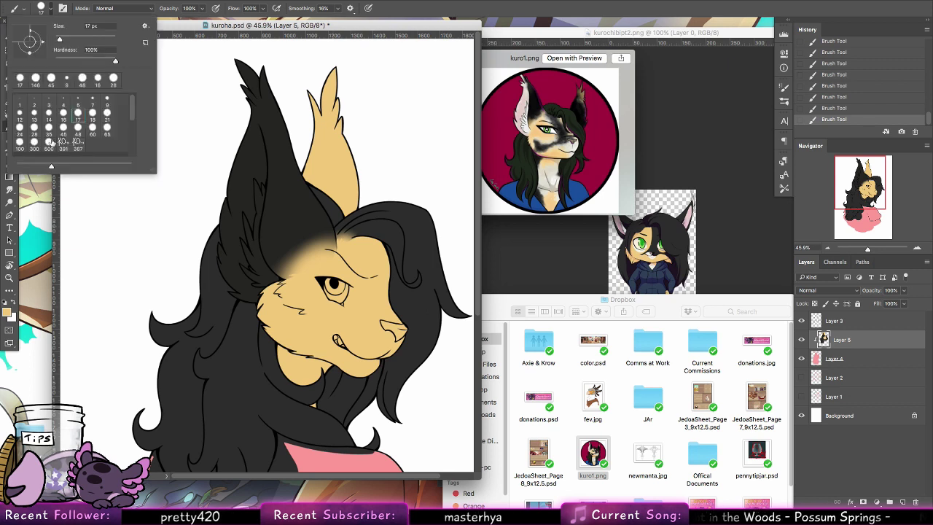
click(10, 188)
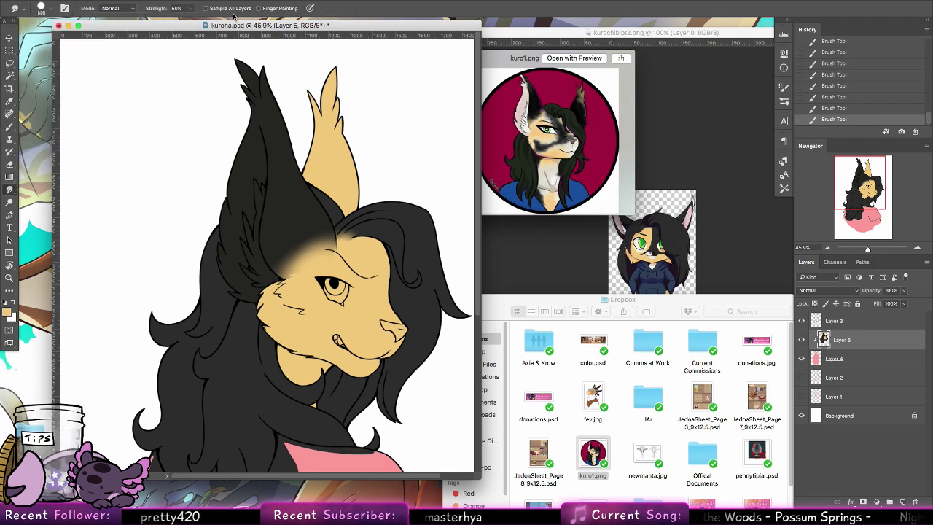
drag(190, 8, 175, 20)
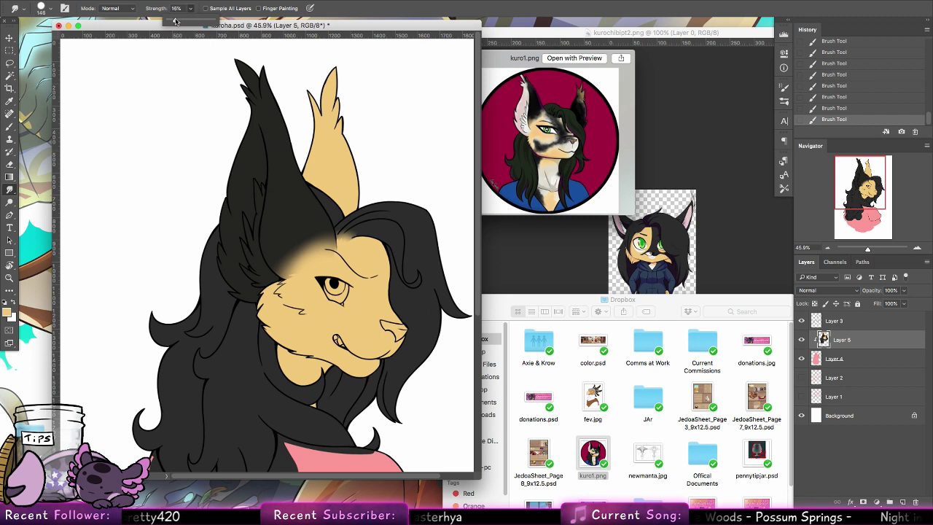
mouse_move(282, 266)
mouse_down()
mouse_move(284, 254)
mouse_move(326, 252)
mouse_move(306, 262)
mouse_move(317, 241)
mouse_move(280, 269)
mouse_move(307, 244)
mouse_up()
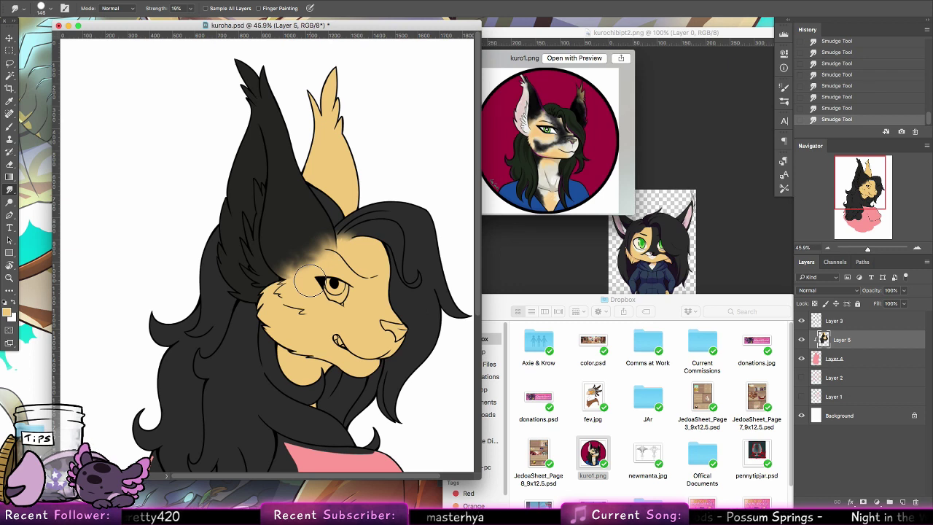
Sample the ear's black and try filling the far ear with the Paint Bucket, undoing the fill that covers the face.
key(b)
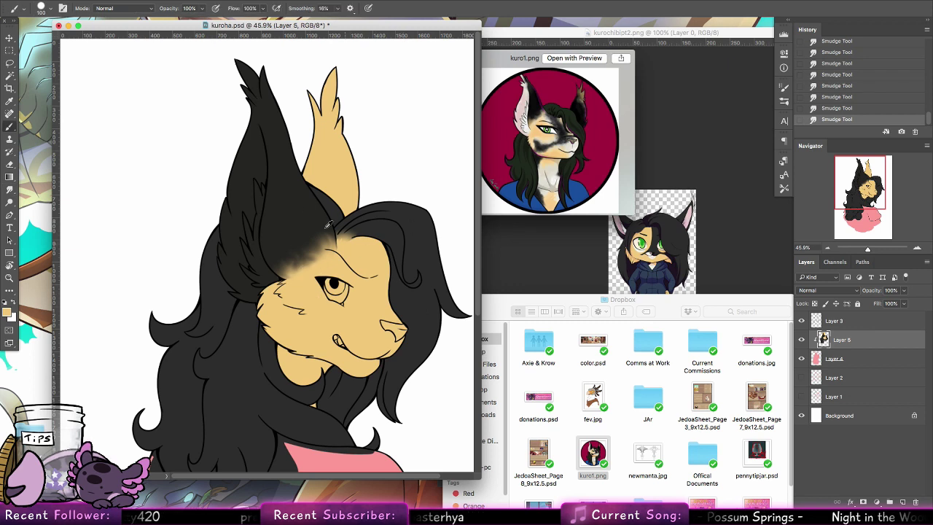
alt+click(297, 185)
drag(312, 179, 309, 157)
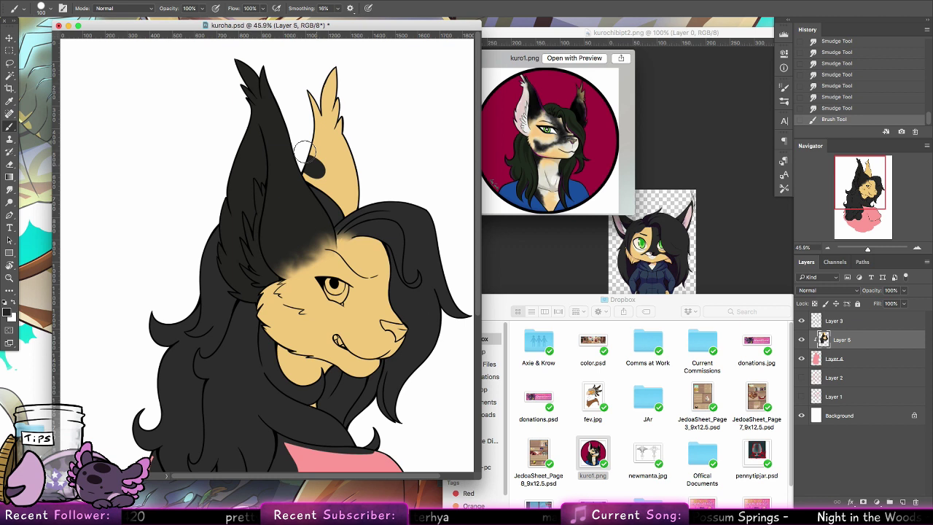
click(10, 177)
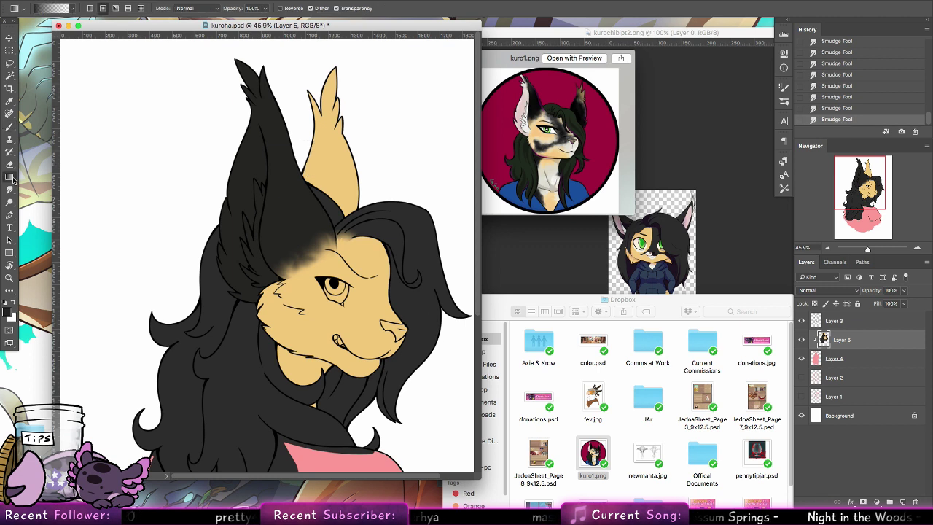
drag(9, 177, 51, 187)
click(337, 177)
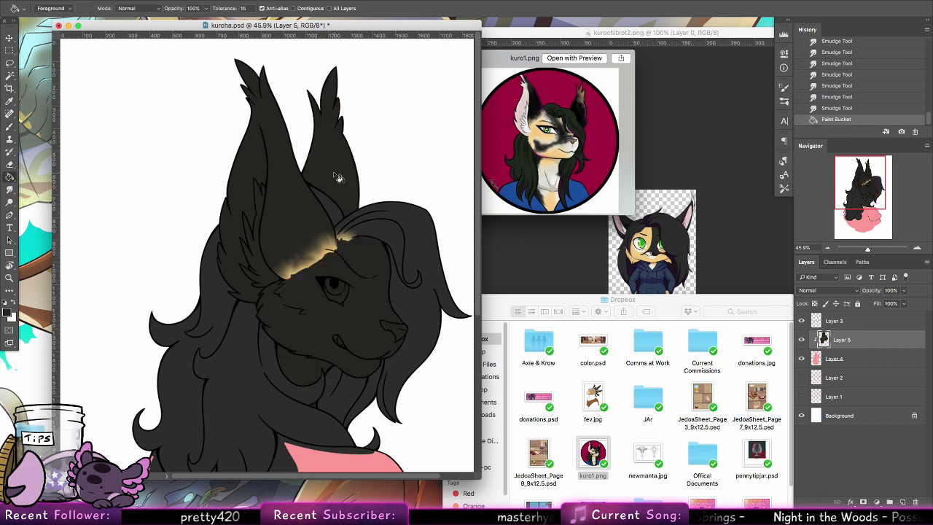
key(ctrl+z)
Lasso the far ear, fill its tan area with the sampled black, and deselect.
key(l)
mouse_move(384, 188)
mouse_down()
mouse_move(257, 193)
mouse_move(383, 186)
mouse_up()
key(g)
click(352, 178)
key(ctrl+d)
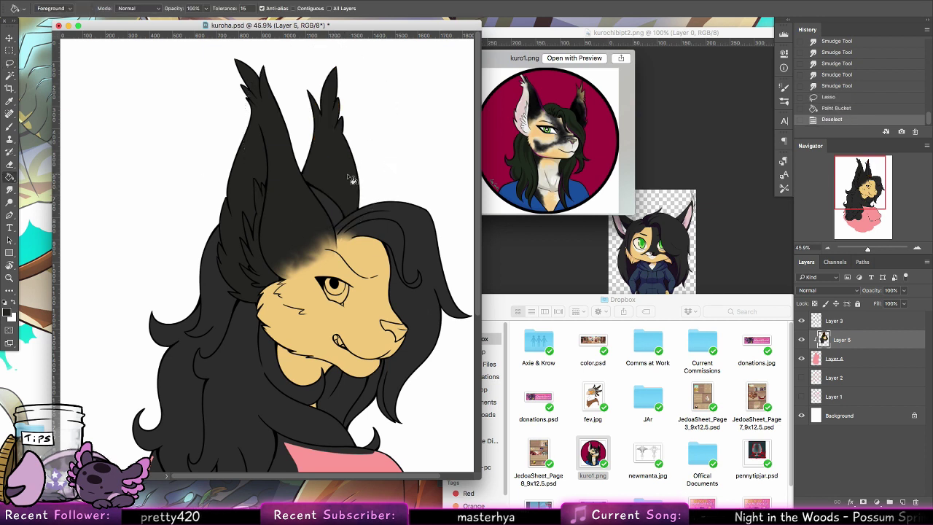
Paint the muzzle and chin off-white with a 28 px brush, sampling the colour from the chibi reference.
click(13, 126)
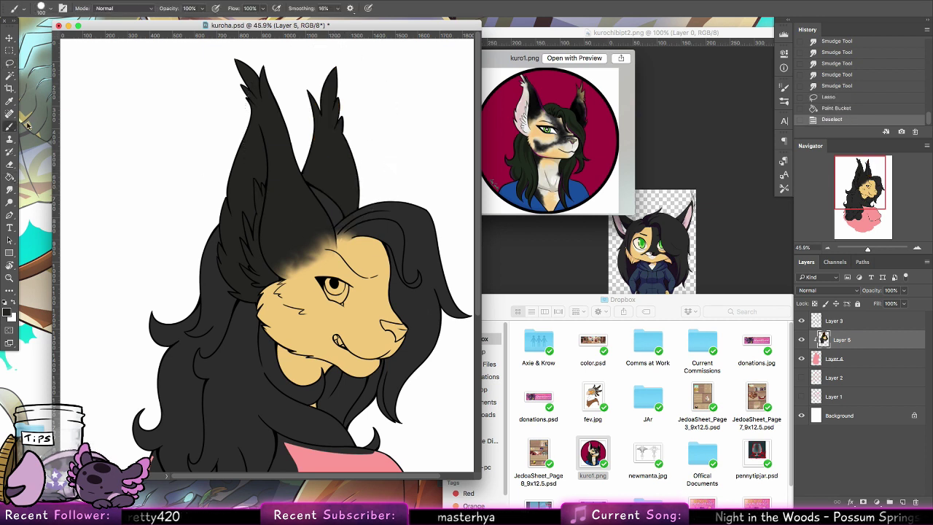
click(40, 8)
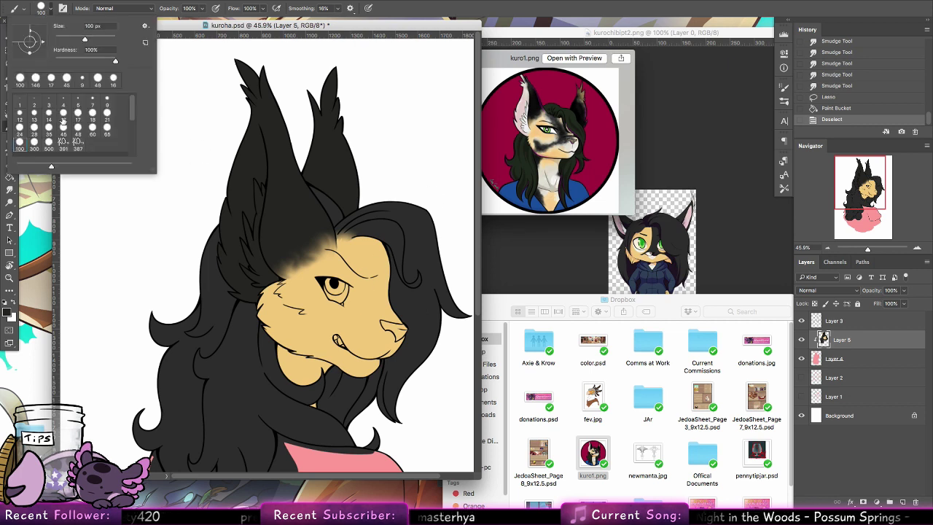
click(35, 127)
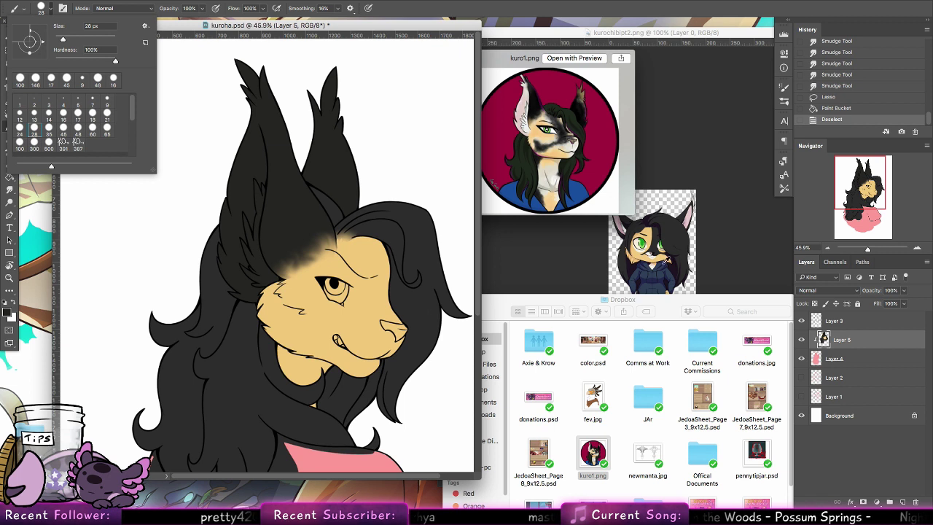
alt+click(656, 254)
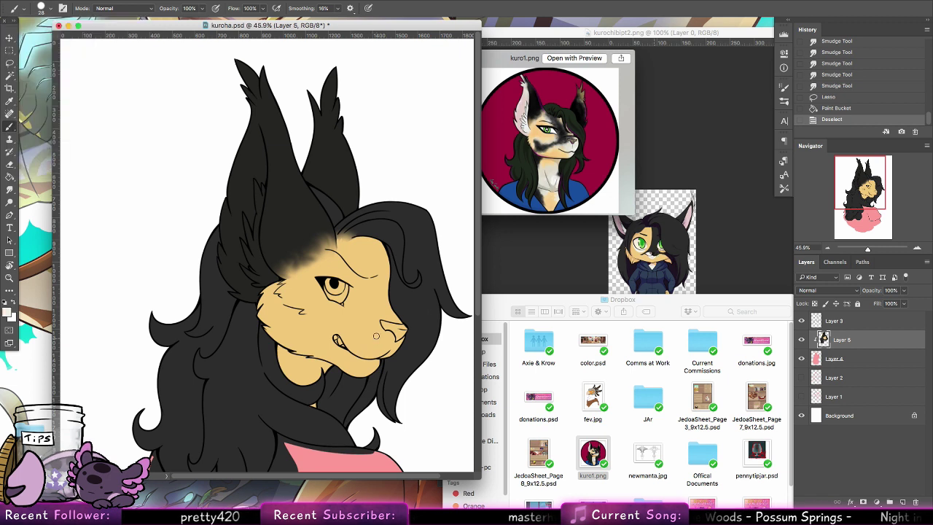
mouse_move(356, 354)
mouse_down()
mouse_move(355, 338)
mouse_move(385, 328)
mouse_move(397, 349)
mouse_move(376, 358)
mouse_up()
alt+click(395, 362)
click(384, 360)
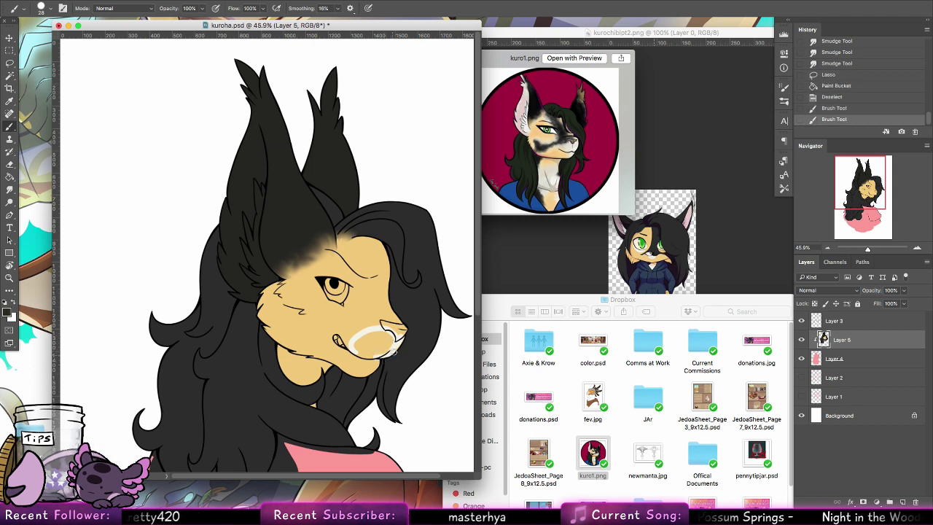
alt+click(395, 348)
mouse_move(354, 354)
mouse_down()
mouse_move(361, 374)
mouse_move(377, 362)
mouse_move(359, 357)
mouse_move(361, 368)
mouse_move(381, 332)
mouse_move(365, 343)
mouse_move(385, 338)
mouse_move(372, 351)
mouse_move(385, 347)
mouse_up()
Brush a jagged black fur patch above the white muzzle and trim its edge with sampled tan.
alt+click(693, 215)
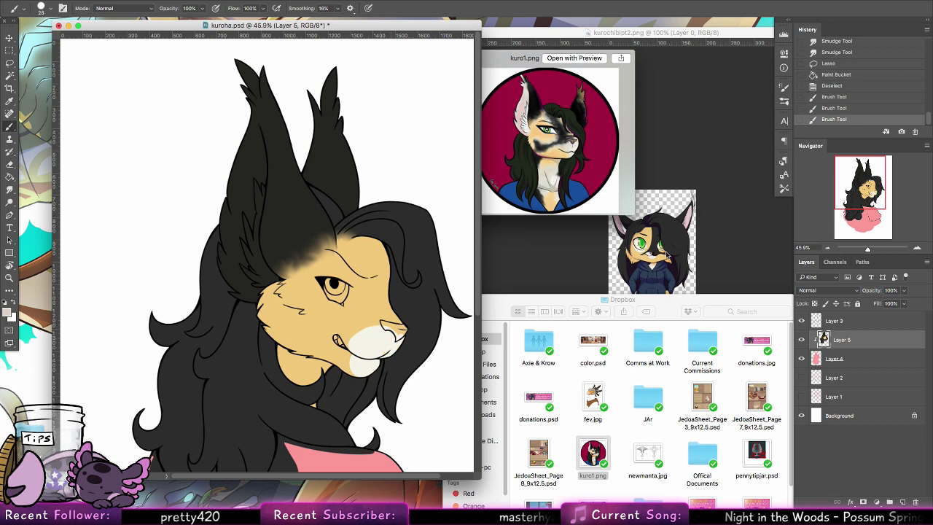
alt+click(419, 294)
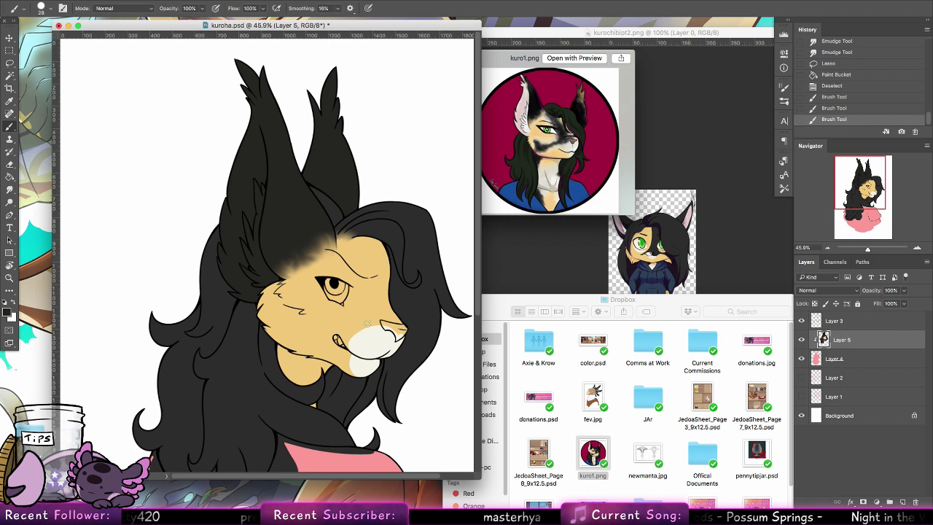
mouse_move(367, 322)
mouse_down()
mouse_move(357, 332)
mouse_move(380, 328)
mouse_move(377, 307)
mouse_move(379, 316)
mouse_up()
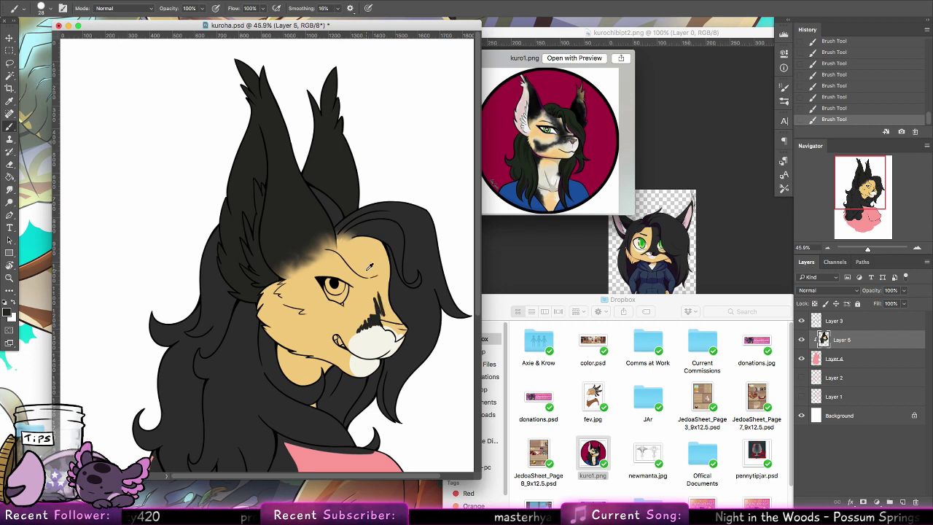
alt+click(370, 281)
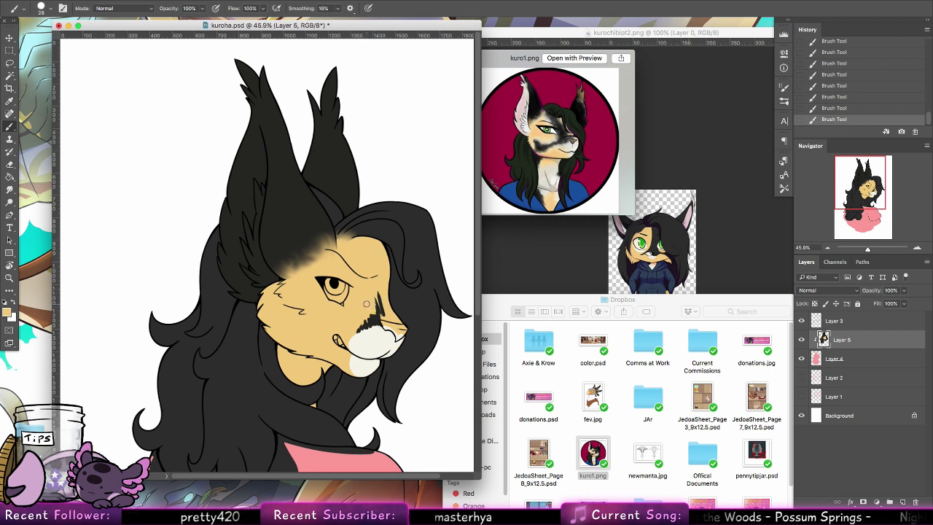
Extend the black patch up the far side of the face toward the hair, undoing stray strokes.
alt+click(376, 319)
mouse_move(374, 289)
mouse_down()
mouse_move(385, 316)
mouse_move(385, 243)
mouse_move(382, 310)
mouse_move(375, 290)
mouse_move(387, 314)
mouse_move(373, 237)
mouse_move(385, 248)
mouse_move(371, 233)
mouse_move(388, 261)
mouse_move(376, 243)
mouse_move(399, 317)
mouse_move(384, 296)
mouse_move(388, 323)
mouse_up()
key(super+z)
key(super+z)
key(super+z)
key(super+alt+z)
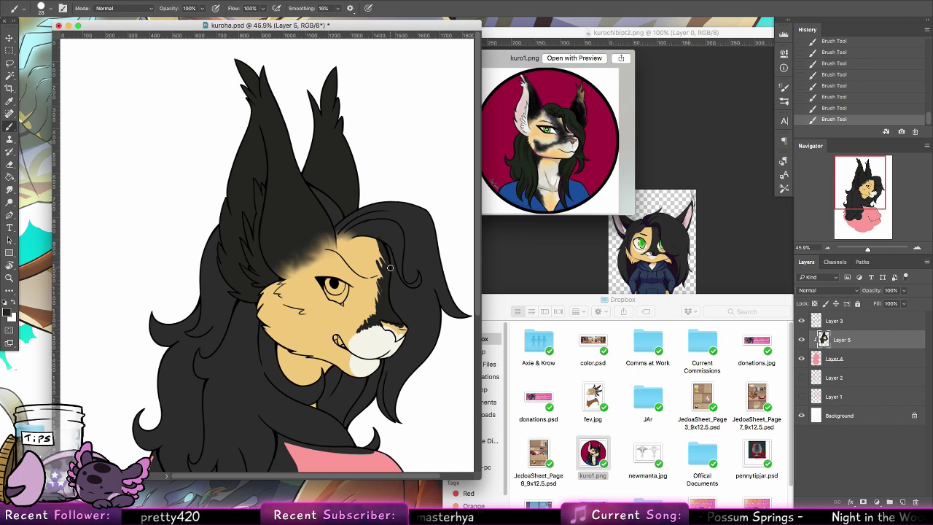
Fill in the black from the muzzle up to the hairline and shape its forehead edge with sampled tan.
alt+click(376, 248)
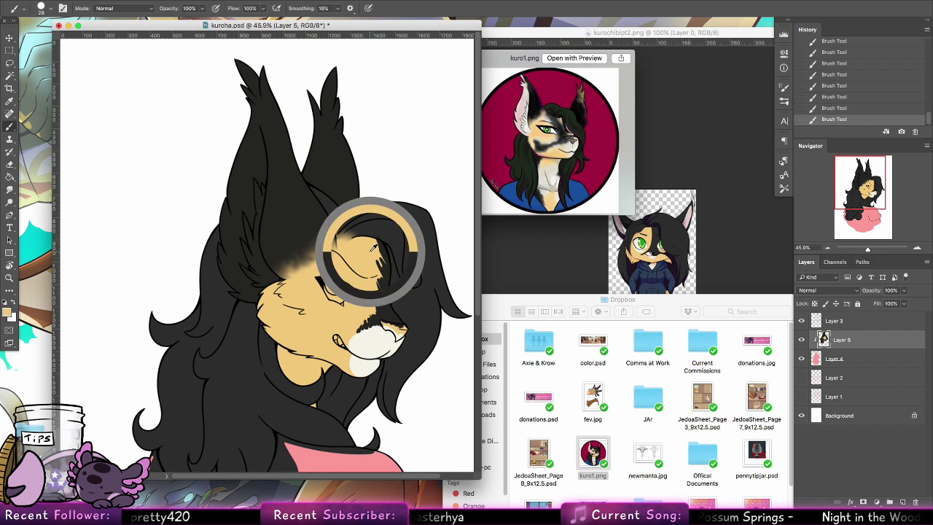
alt+click(385, 305)
mouse_move(360, 328)
mouse_down()
mouse_move(377, 310)
mouse_move(382, 260)
mouse_move(367, 319)
mouse_move(376, 236)
mouse_up()
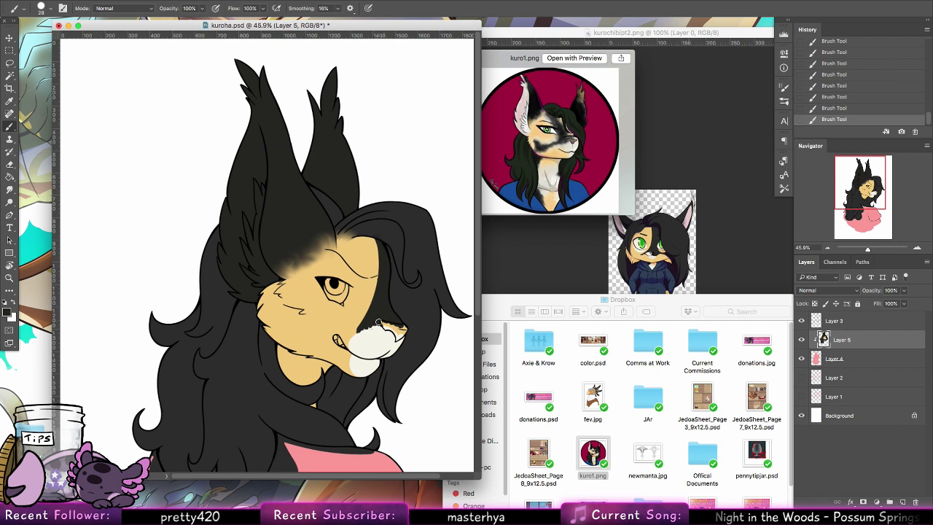
alt+click(379, 239)
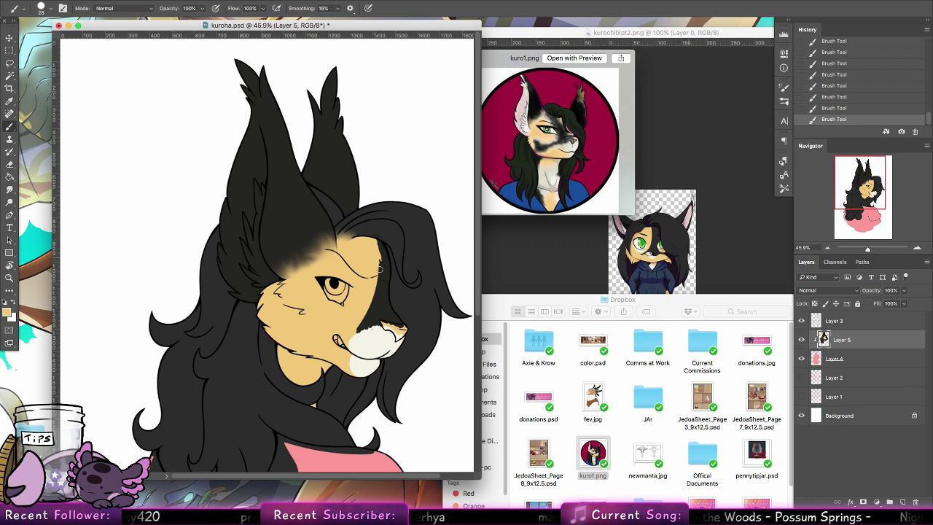
click(51, 8)
key(Escape)
Step back through the last seven brush strokes on the face's black edge and restore them.
key(super+alt+z)
key(super+alt+z)
key(super+alt+z)
key(super+alt+z)
key(super+alt+z)
key(super+alt+z)
key(super+alt+z)
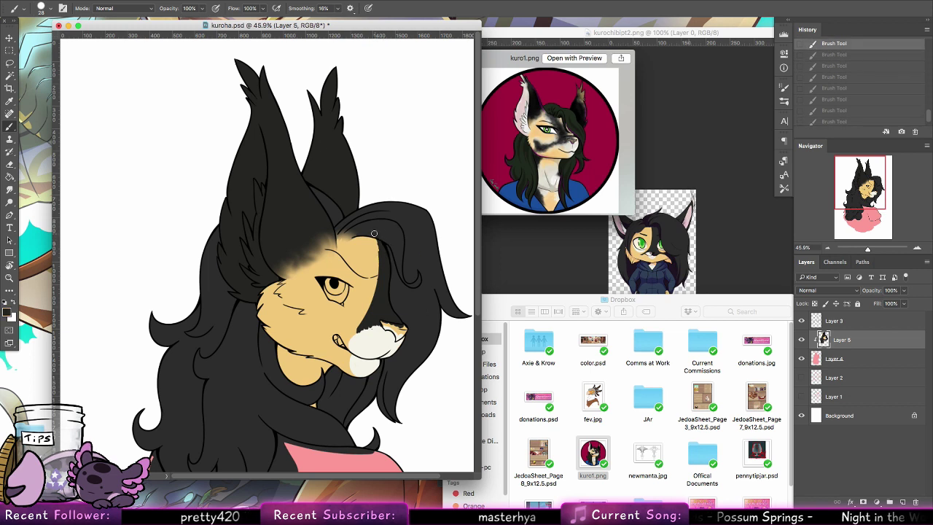
key(shift+super+z)
key(shift+super+z)
key(shift+super+z)
key(shift+super+z)
key(shift+super+z)
key(shift+super+z)
key(shift+super+z)
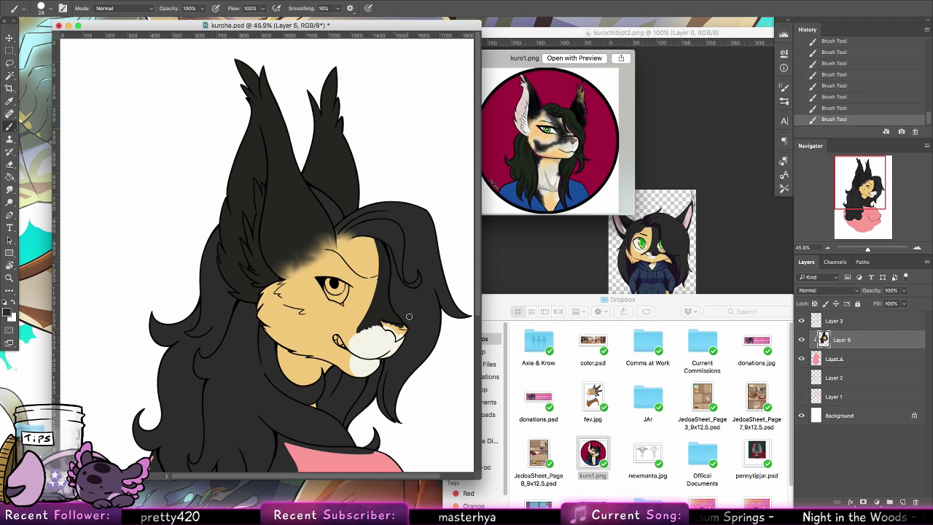
Try trimming the black forehead edge with sampled tan strokes, and undo them.
alt+click(374, 253)
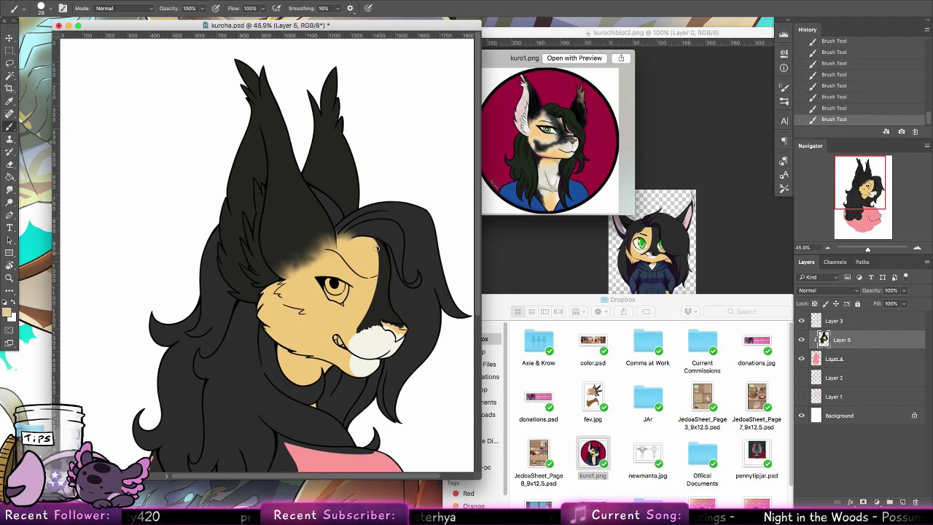
mouse_move(388, 273)
mouse_down()
mouse_move(375, 247)
mouse_move(380, 274)
mouse_up()
key(super+z)
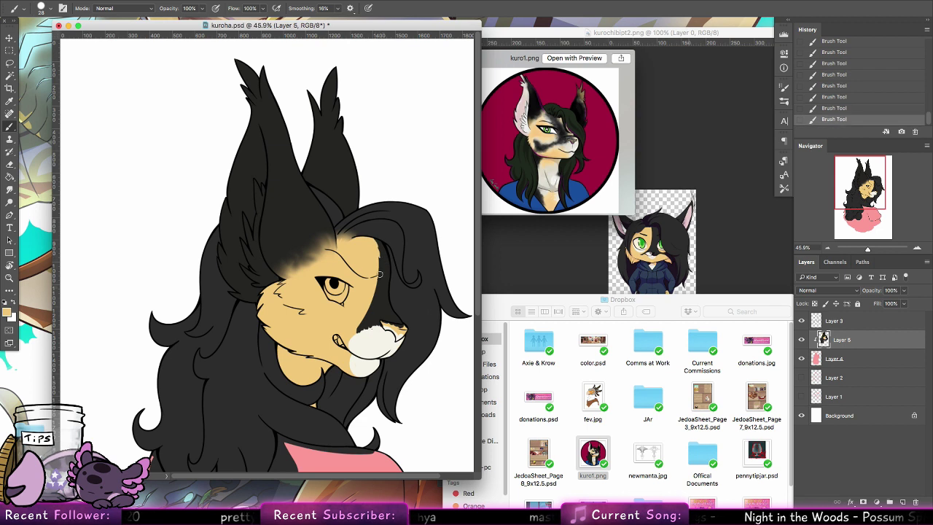
click(48, 12)
click(107, 102)
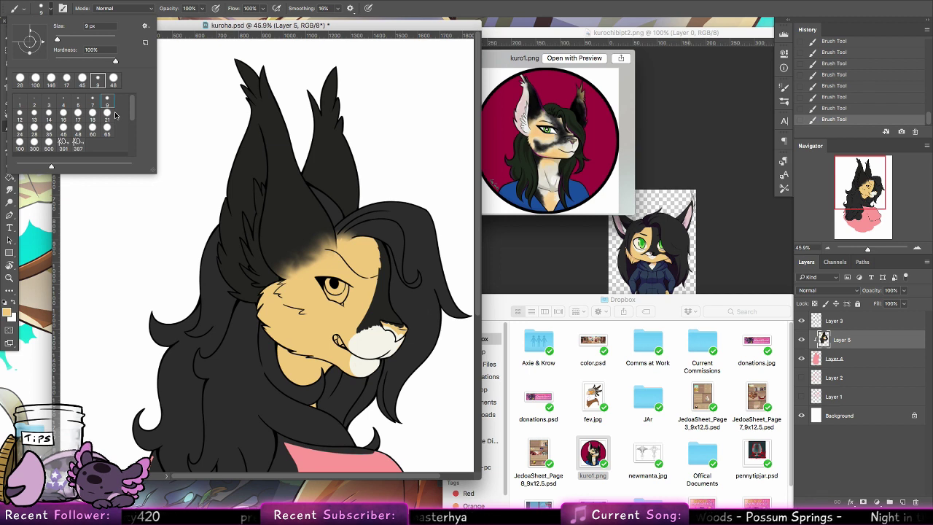
key(Return)
key(super+alt+z)
key(super+alt+z)
key(super+alt+z)
key(super+alt+z)
key(super+alt+z)
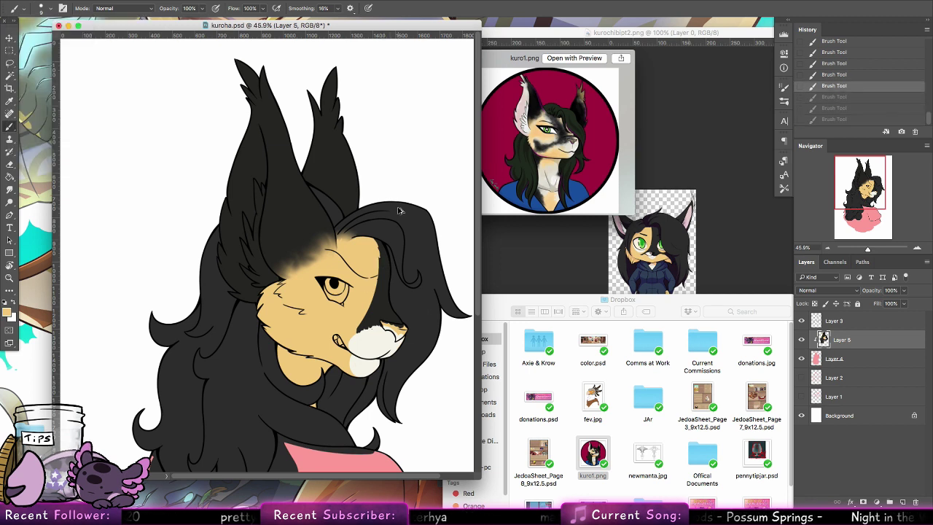
key(super+alt+z)
Set the brush to 13 px and trim the black forehead edge with small tan strokes.
click(46, 9)
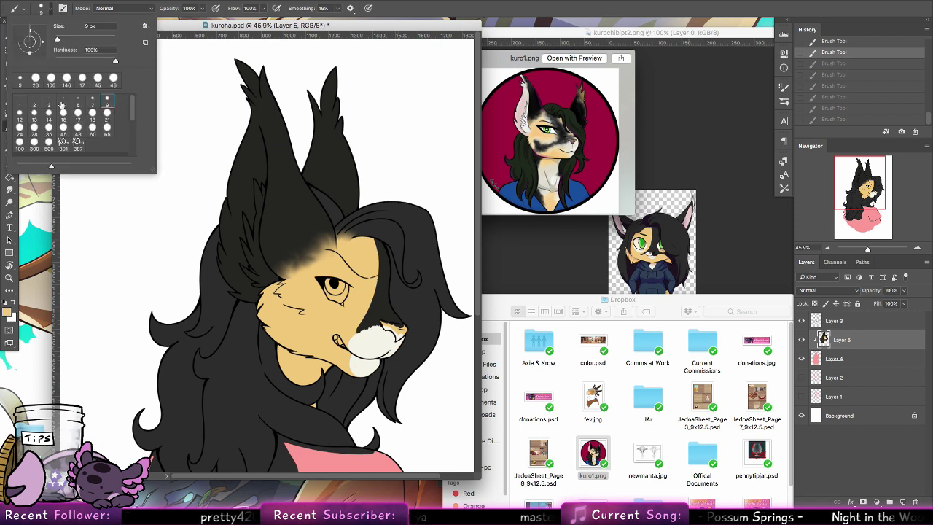
drag(371, 237, 376, 249)
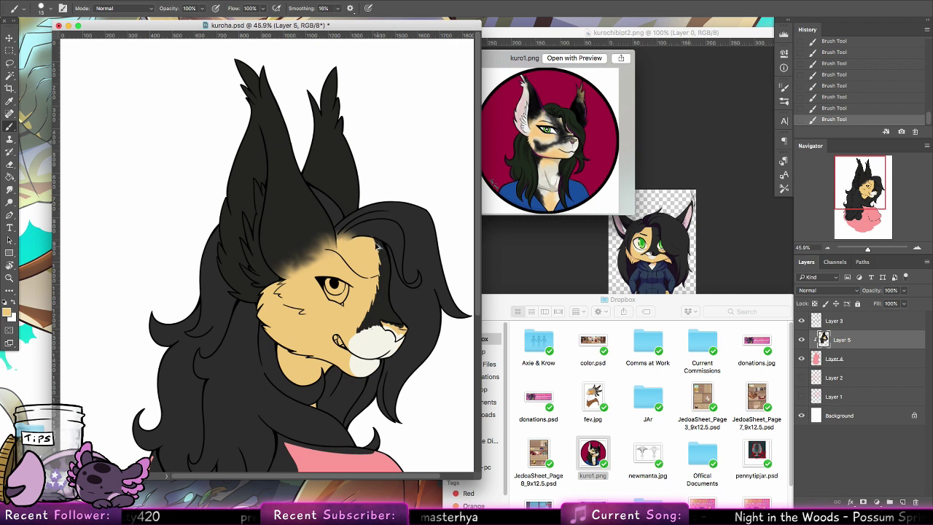
key(super+z)
key(shift+super+z)
Paint the nose pink and the eye white with a green iris, sampling the green from the chibi reference's eye.
alt+click(384, 316)
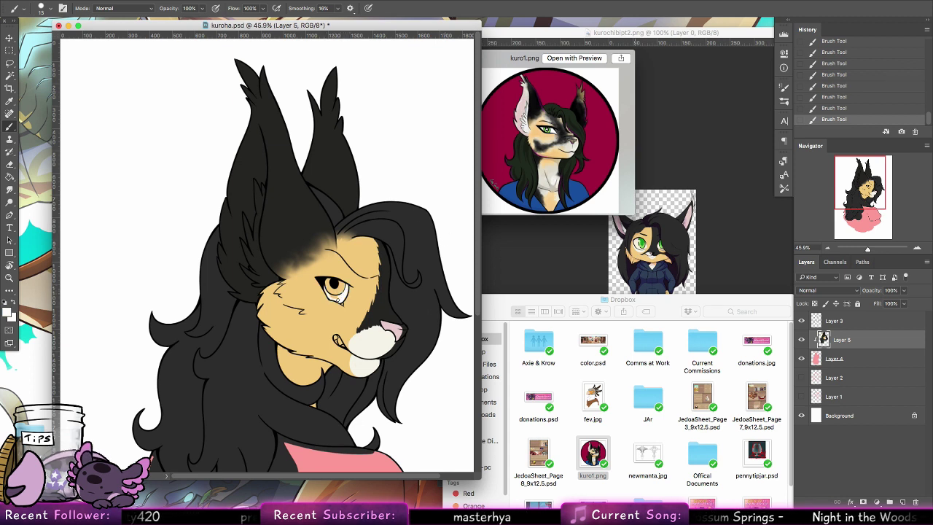
alt+click(645, 241)
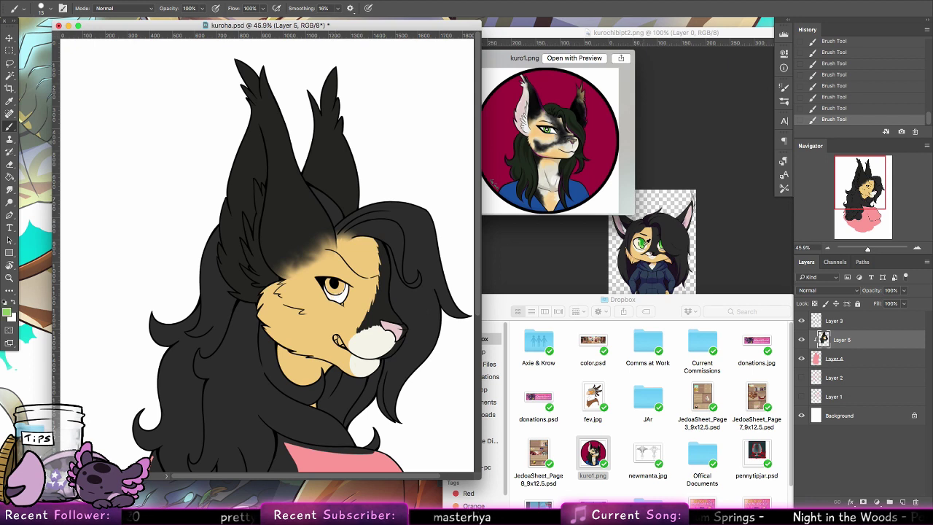
alt+click(661, 231)
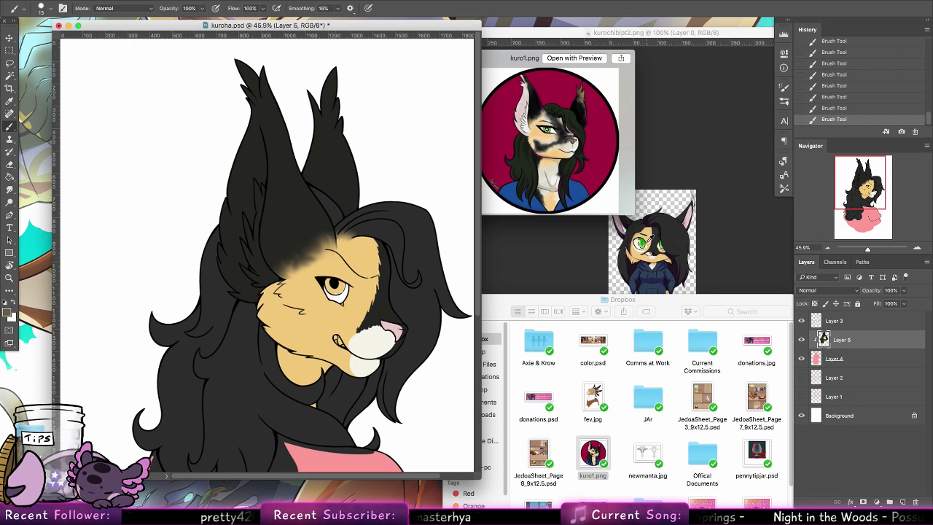
alt+click(645, 242)
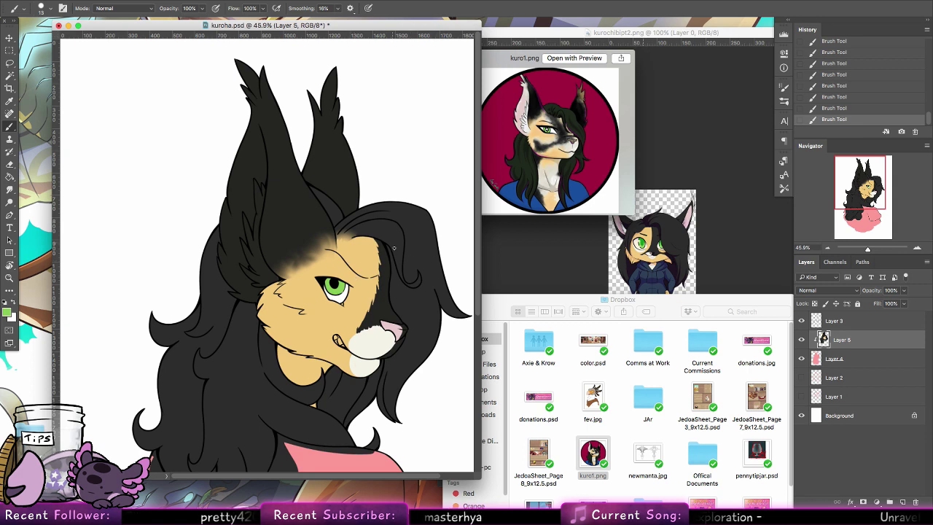
Refine the black fur edge between the forehead and muzzle with sampled black strokes, undoing the stray one.
alt+click(390, 294)
drag(371, 243, 379, 263)
key(super+z)
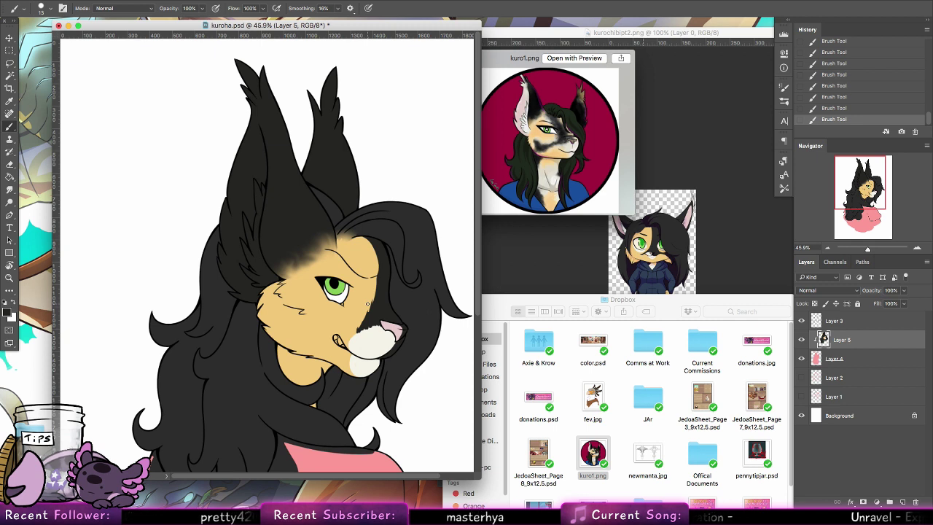
Sample the navy from the chibi reference's clothing and select the shirt and far-sleeve areas outside the hair from Layer 3's line art with the Magic Wand.
drag(423, 328, 414, 250)
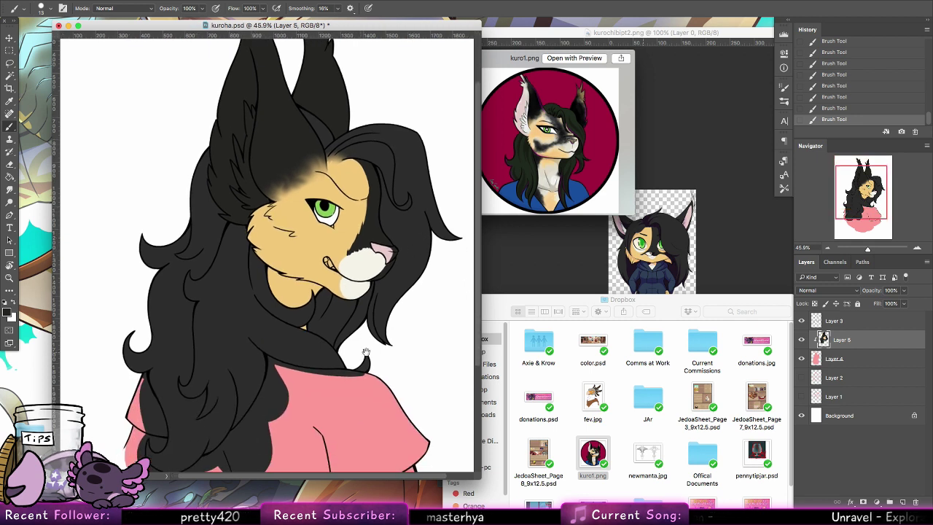
drag(365, 352, 376, 290)
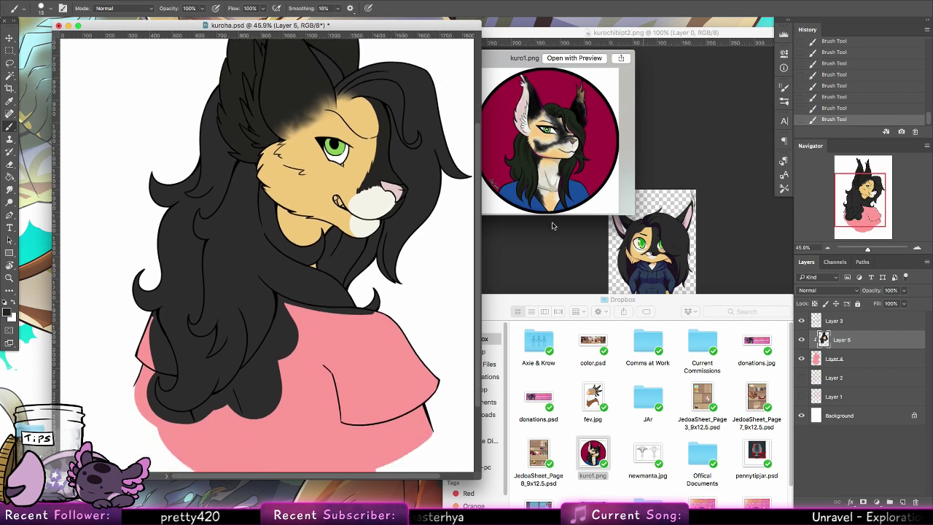
alt+click(664, 266)
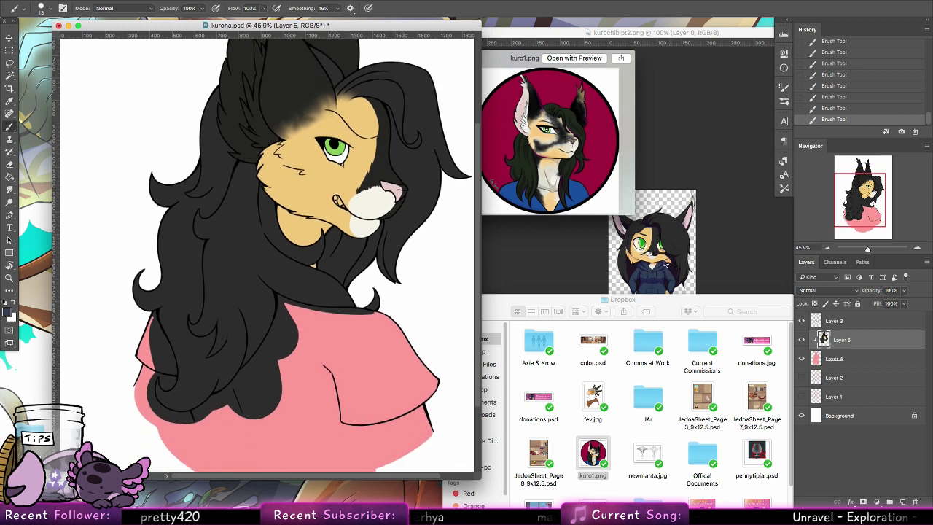
click(10, 75)
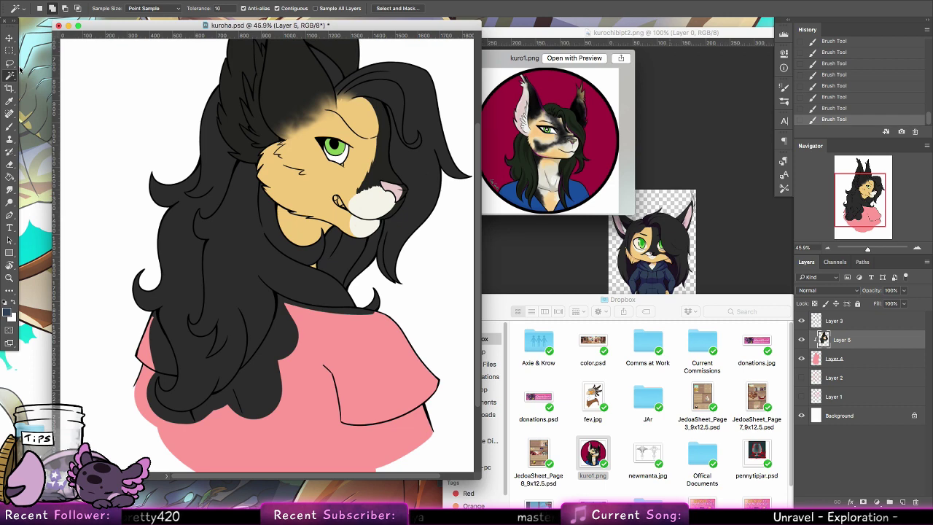
click(834, 320)
click(169, 376)
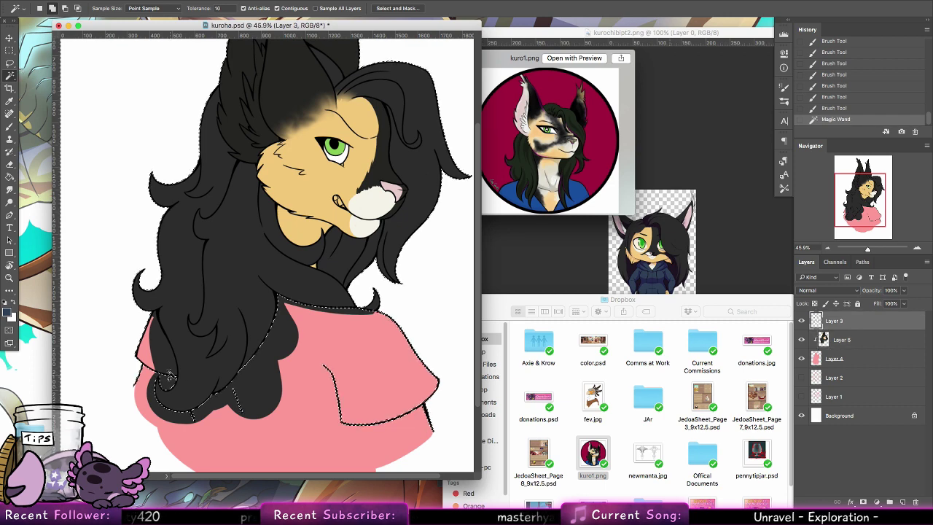
click(162, 343)
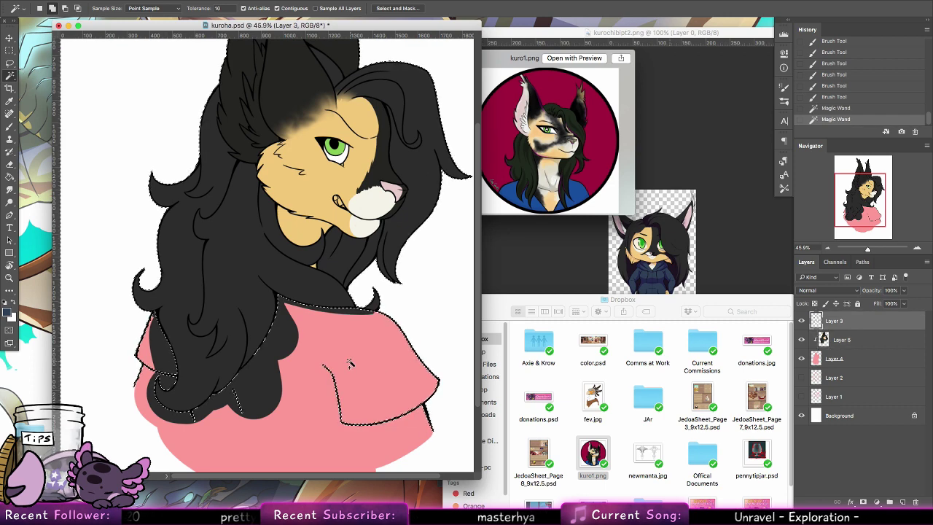
Expand the selection, paint the shirt navy on Layer 5 with a 300 px brush, and deselect.
key(b)
click(45, 8)
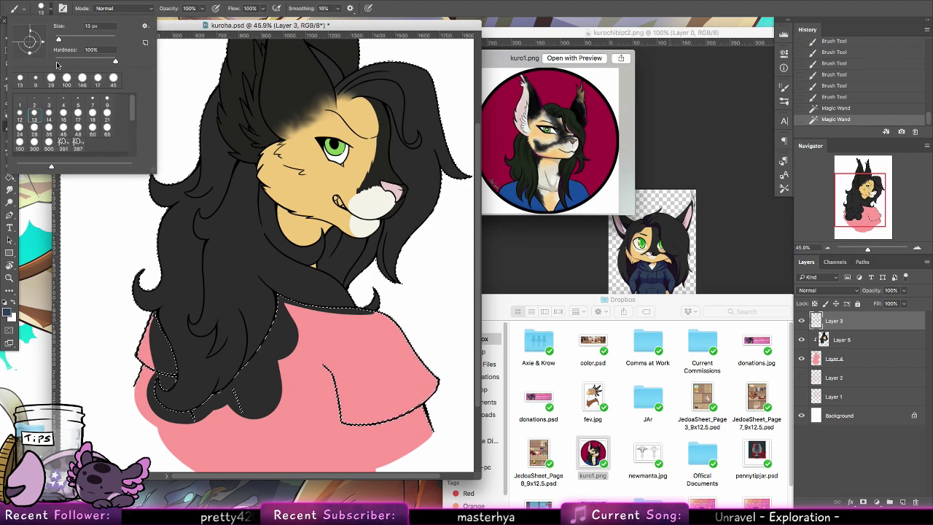
click(34, 141)
click(210, 2)
mouse_move(256, 125)
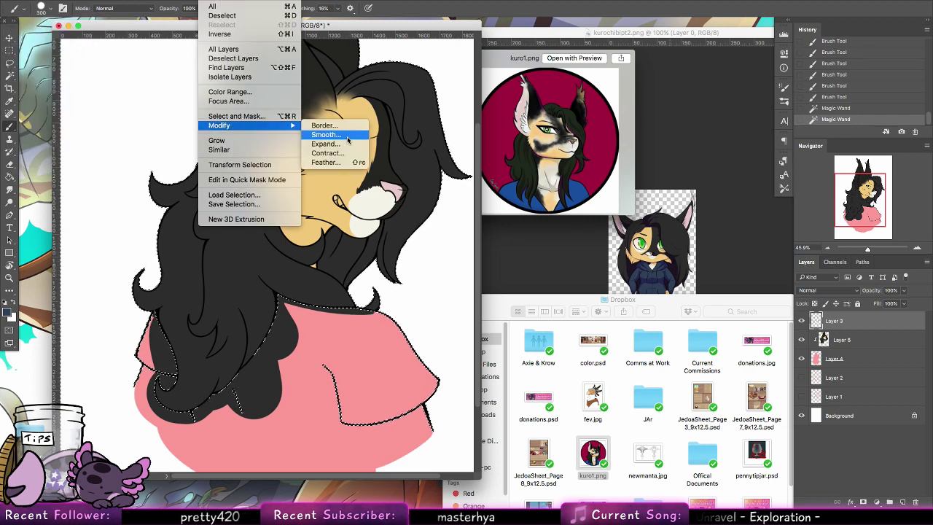
click(343, 144)
key(Return)
click(841, 340)
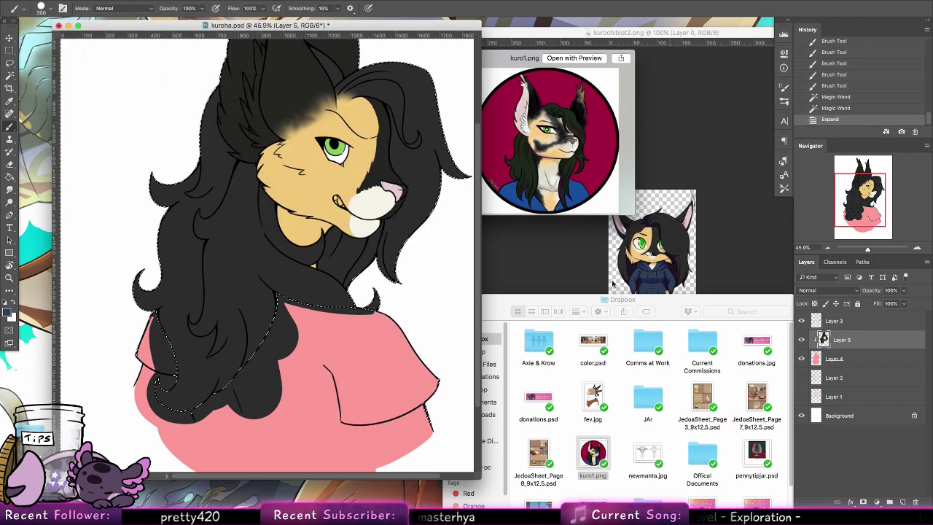
mouse_move(295, 310)
mouse_down()
mouse_move(270, 349)
mouse_move(182, 437)
mouse_move(153, 313)
mouse_move(196, 452)
mouse_move(218, 461)
mouse_move(291, 423)
mouse_move(342, 343)
mouse_move(383, 436)
mouse_move(427, 447)
mouse_move(396, 396)
mouse_move(416, 374)
mouse_move(433, 415)
mouse_move(428, 367)
mouse_up()
key(super+d)
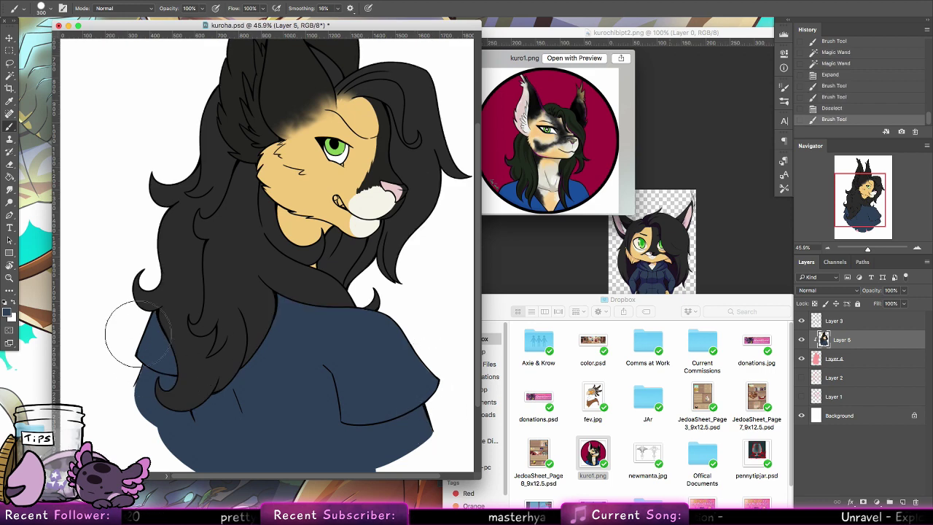
Touch up the base colour along the shirt and sleeve edges on Layer 4 with a 17 px brush, sampling the base pink beneath Layer 5.
click(45, 8)
click(83, 114)
click(853, 358)
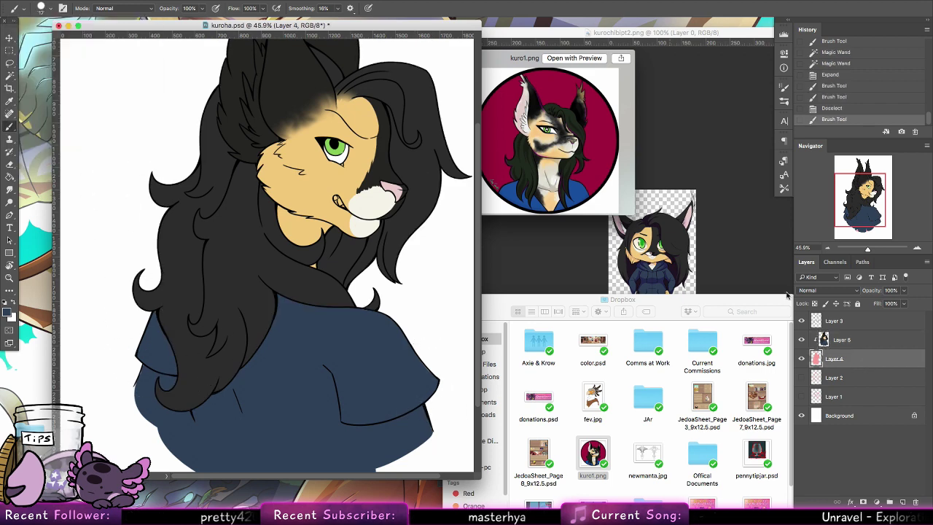
click(429, 408)
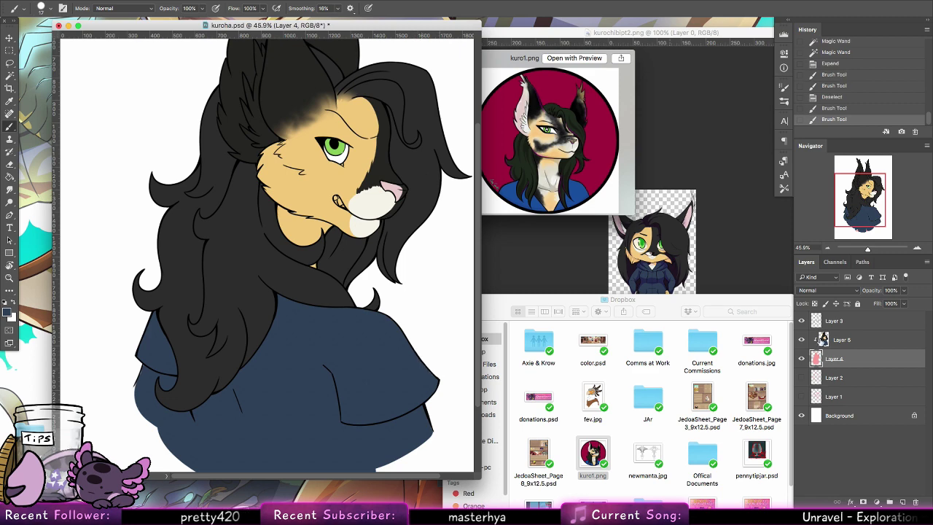
click(802, 340)
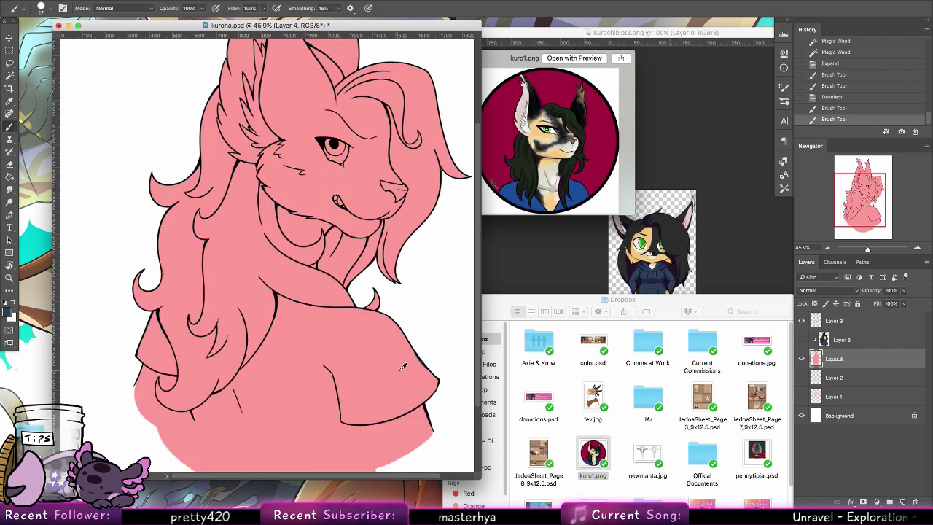
click(801, 339)
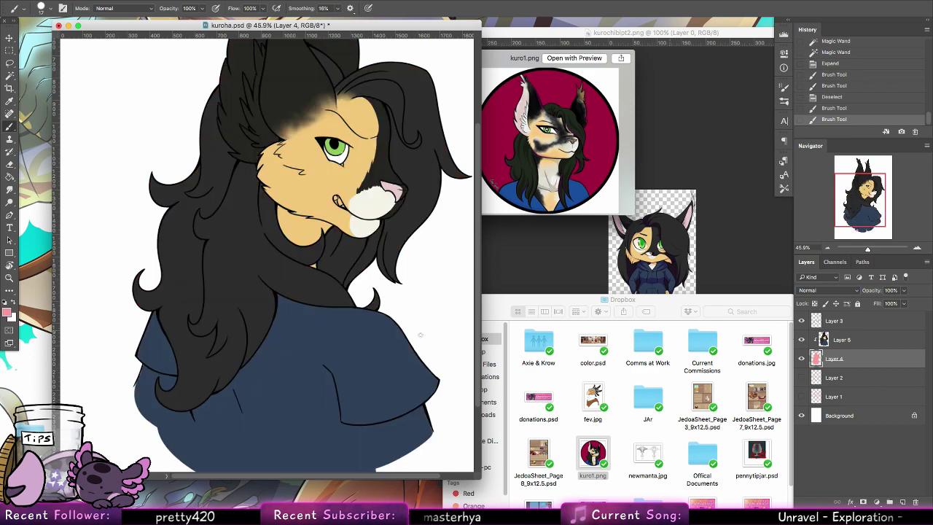
click(146, 373)
click(149, 358)
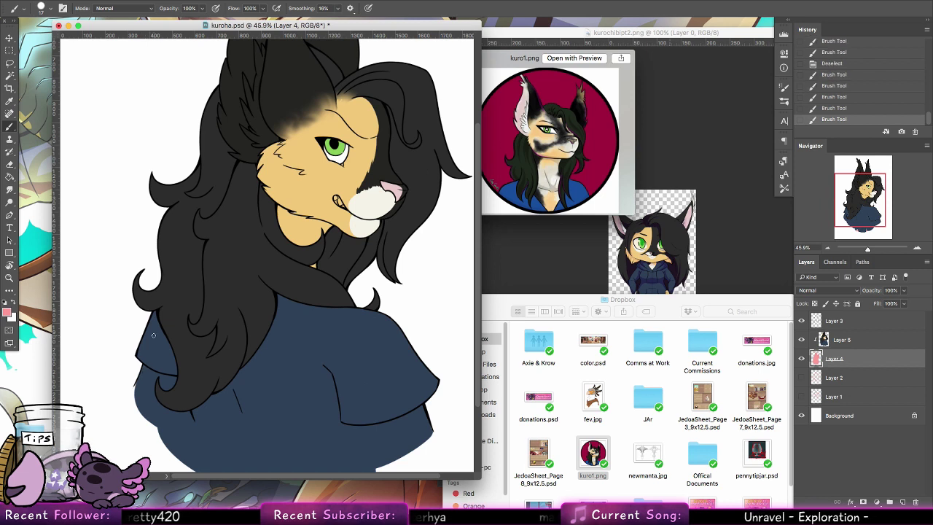
Paint the character's bared teeth white on Layer 5.
alt+click(351, 174)
key(x)
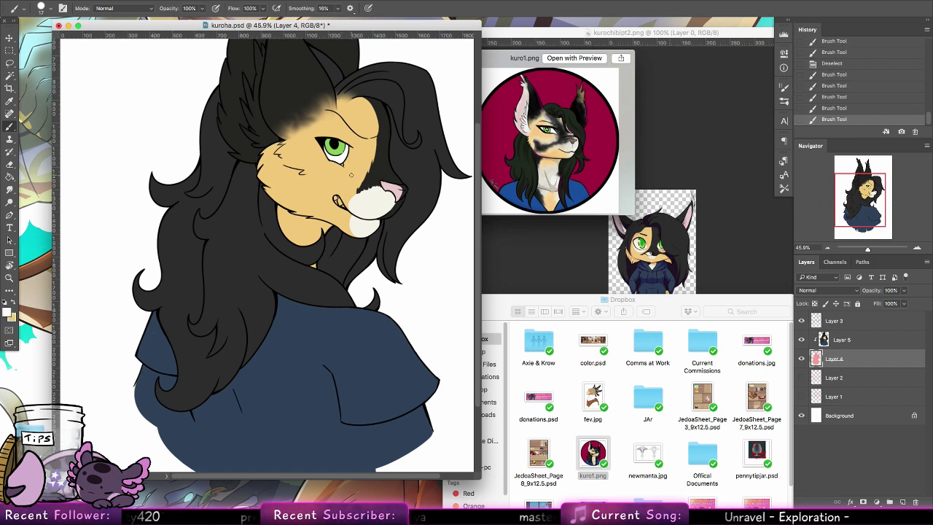
key(alt+bracketright)
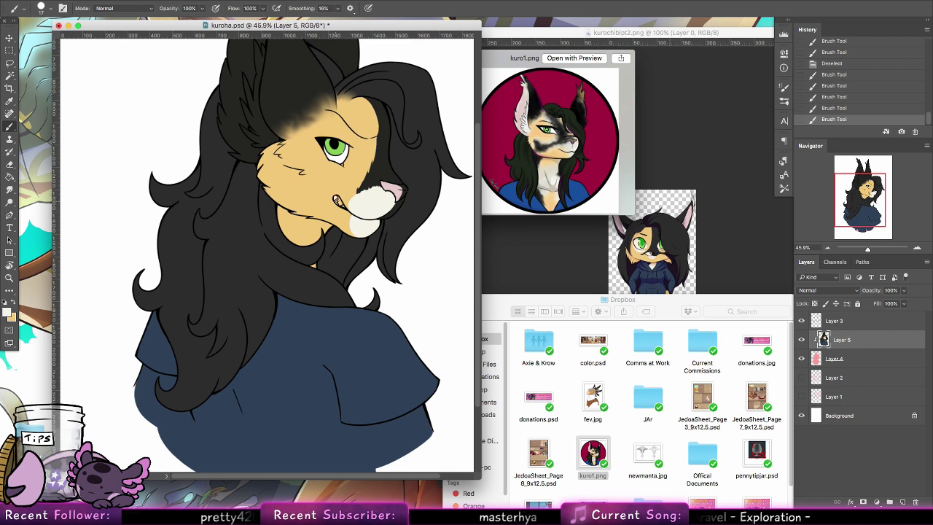
drag(336, 201, 340, 203)
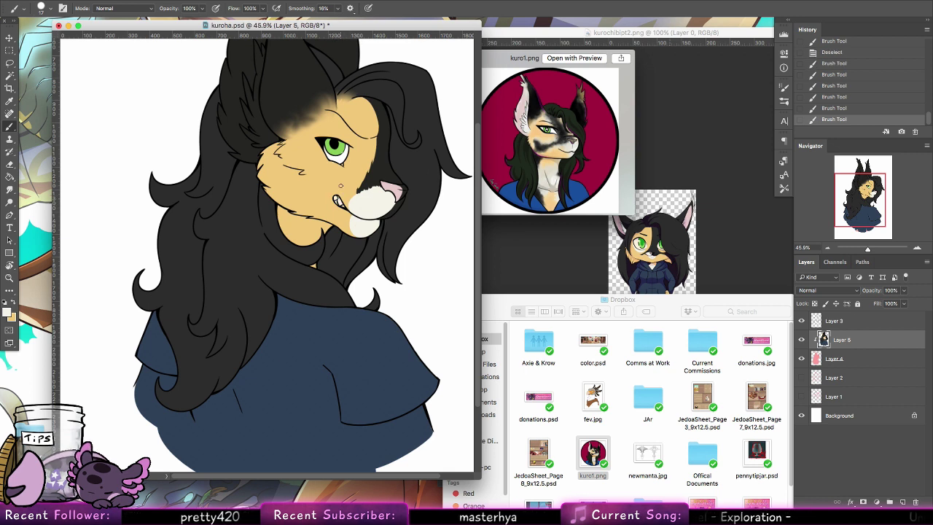
scroll(378, 225, up, 5)
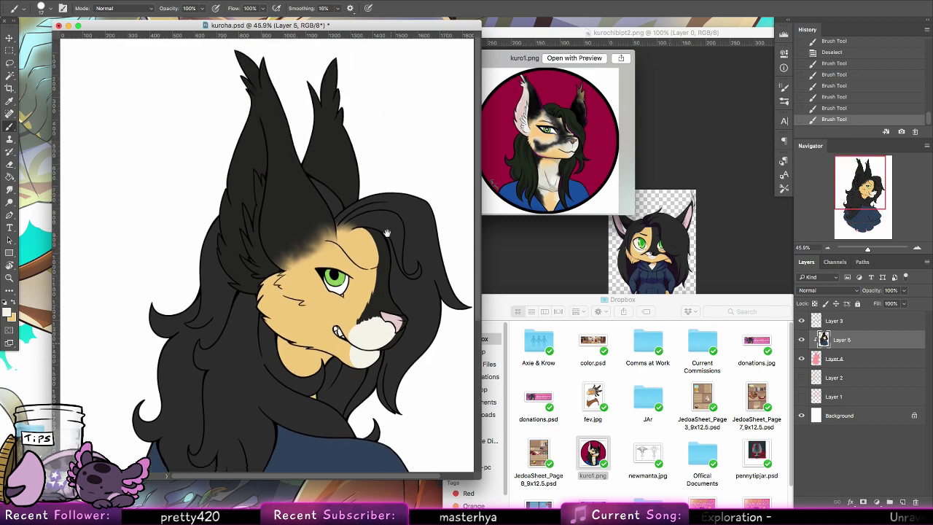
Cover the remaining pink patches at the shirt's lower edge with navy using a 500 px brush.
scroll(387, 233, down, 8)
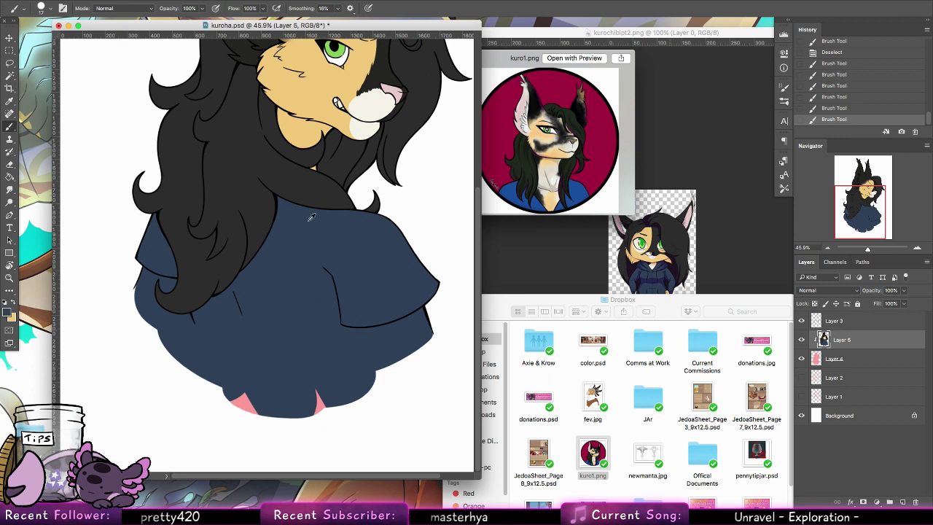
click(45, 8)
click(48, 145)
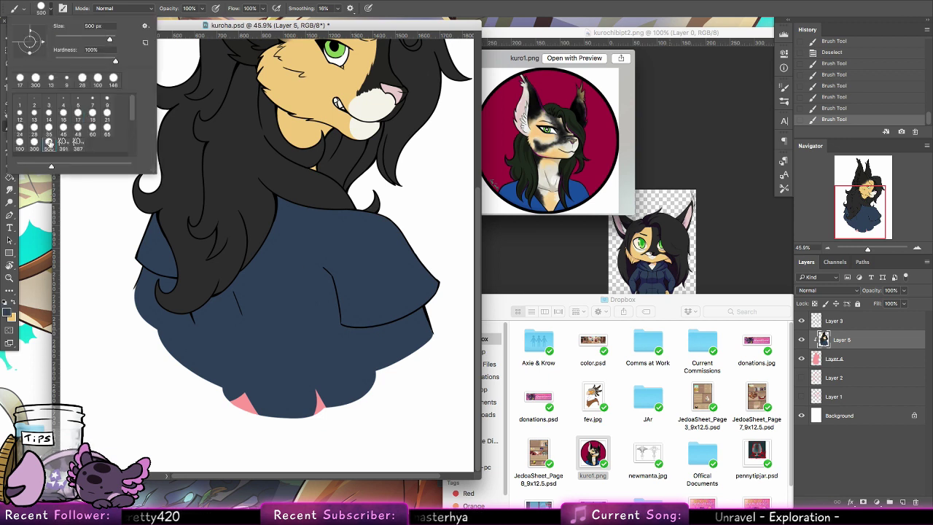
drag(306, 397, 218, 328)
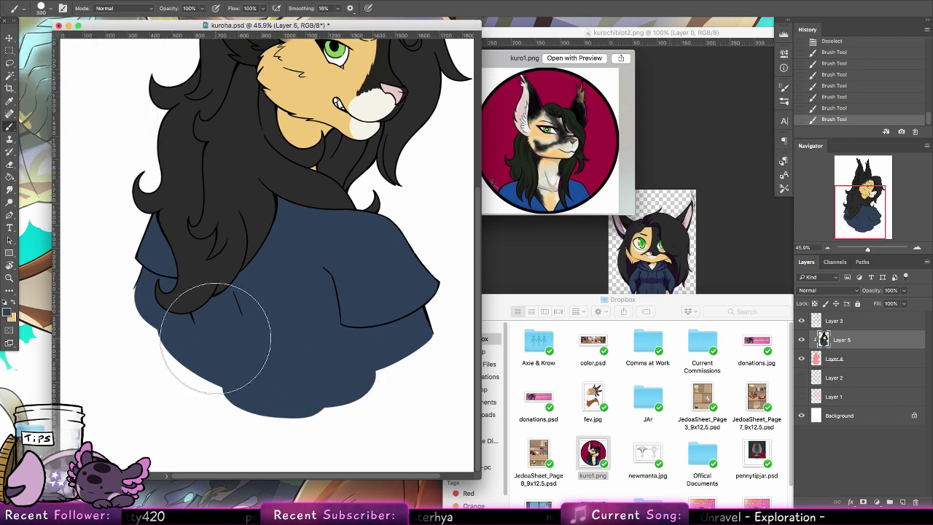
click(45, 8)
click(49, 114)
click(94, 113)
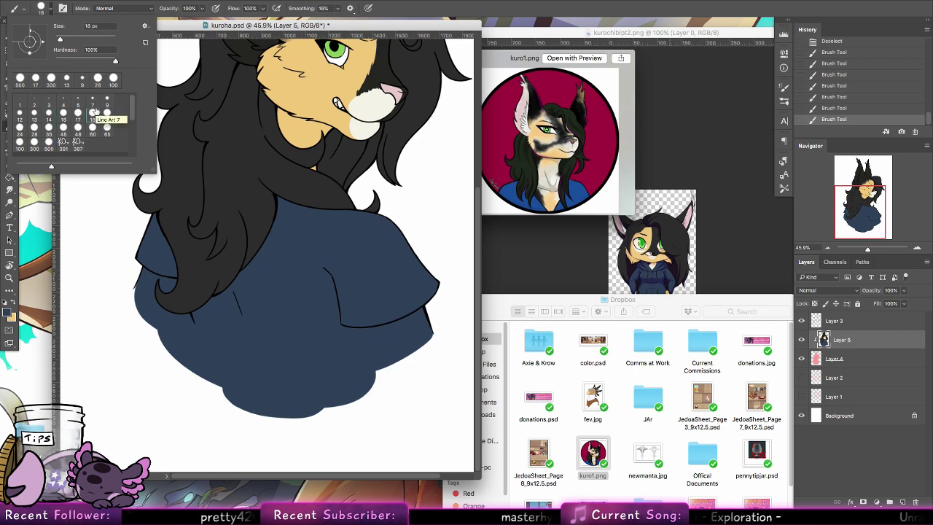
Sample the tan face fur and paint the arm below the near sleeve with a 45 px brush, undoing the first stroke.
drag(402, 264, 402, 422)
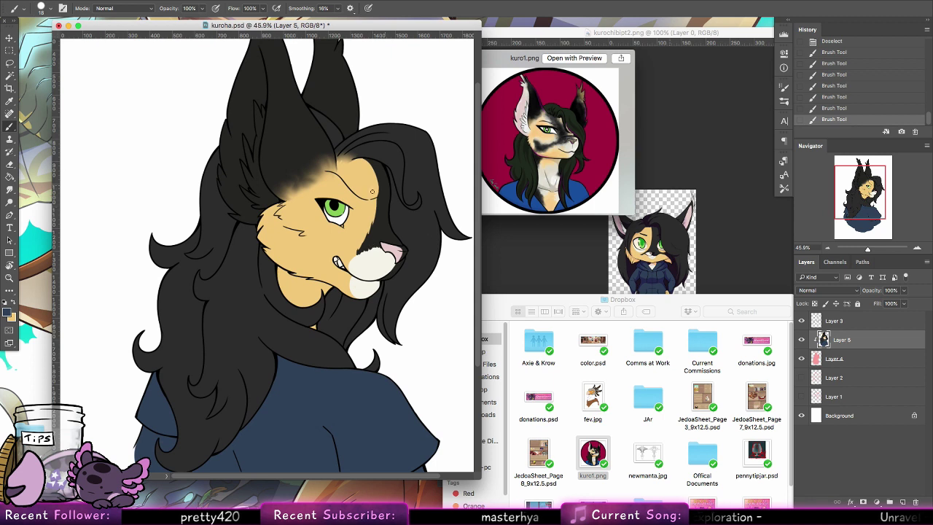
alt+click(312, 229)
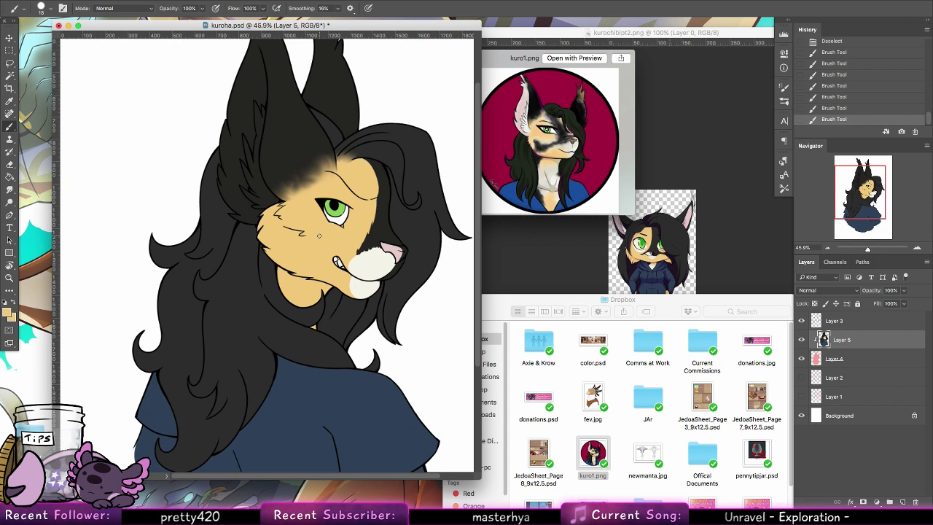
drag(379, 328, 379, 323)
scroll(378, 324, down, 5)
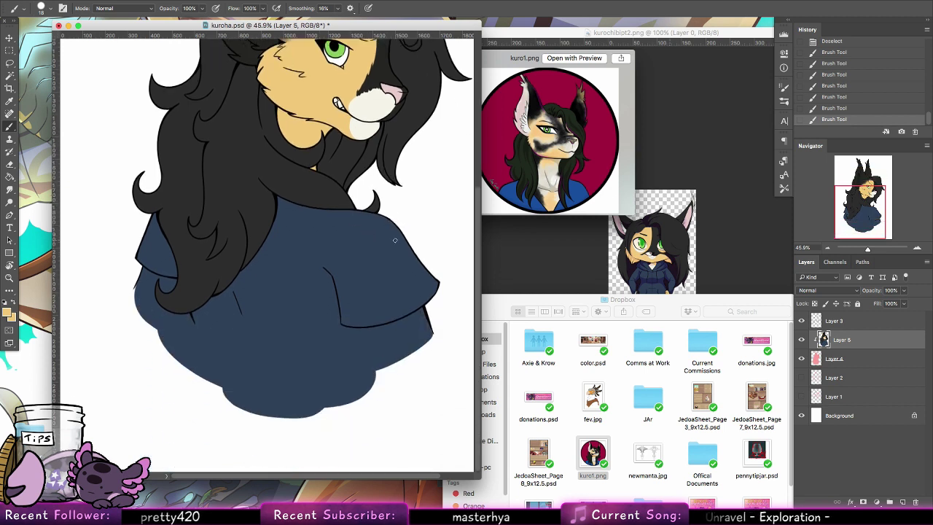
right_click(58, 144)
click(63, 130)
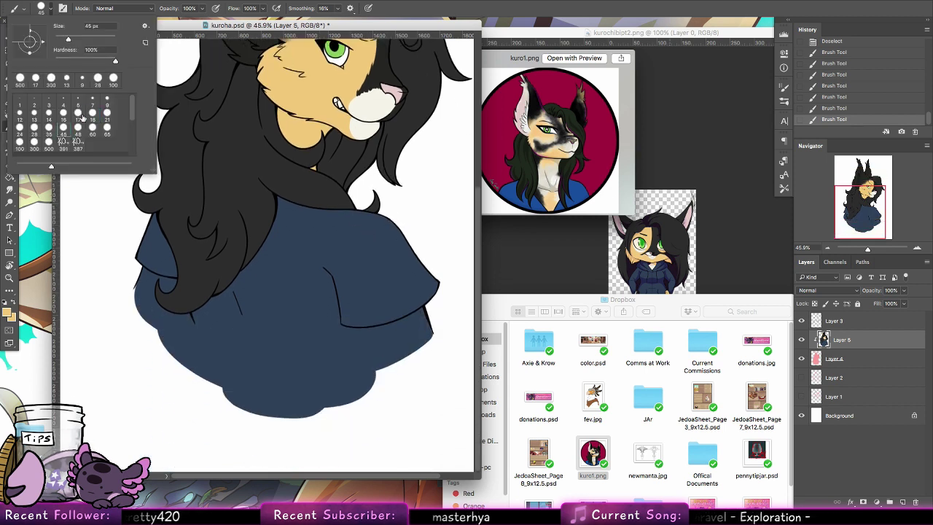
click(325, 98)
drag(346, 320, 372, 384)
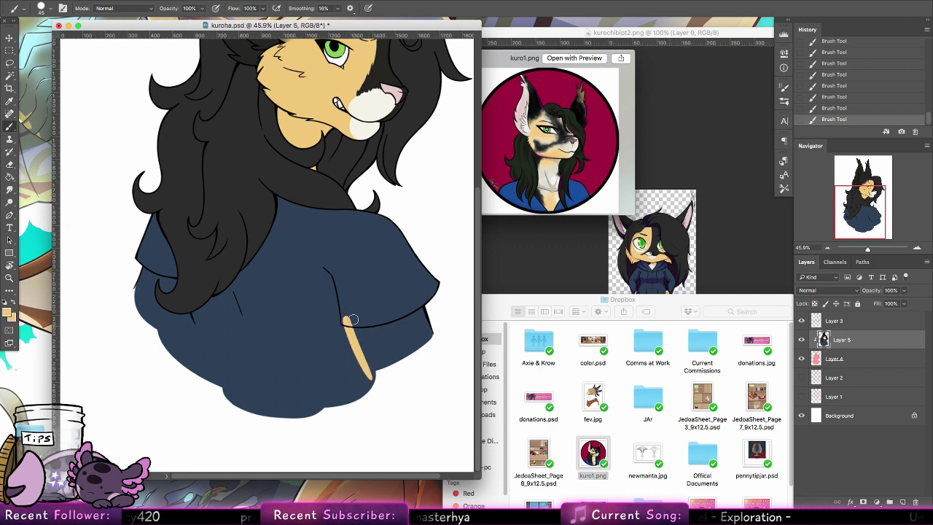
key(super+z)
mouse_move(347, 322)
mouse_down()
mouse_move(392, 400)
mouse_move(354, 332)
mouse_move(383, 384)
mouse_move(363, 327)
mouse_move(388, 352)
mouse_move(391, 375)
mouse_move(397, 347)
mouse_move(387, 305)
mouse_move(398, 305)
mouse_move(433, 352)
mouse_up()
Clean up the near sleeve's hem and the edge between arm and shirt with sampled navy and tan strokes, undoing the stray one.
alt+click(423, 264)
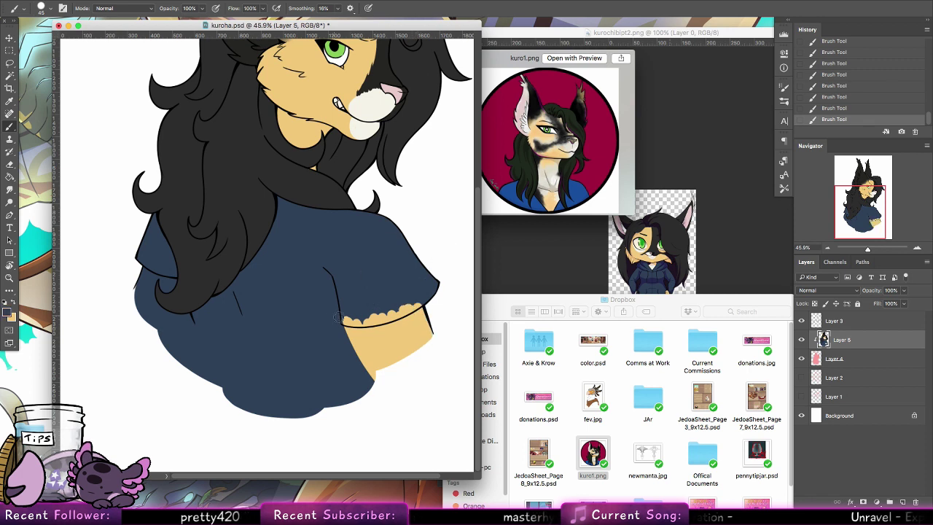
mouse_move(342, 321)
mouse_down()
mouse_move(419, 309)
mouse_move(372, 314)
mouse_move(356, 340)
mouse_move(371, 376)
mouse_up()
alt+click(371, 337)
key(super+z)
alt+click(345, 331)
alt+click(364, 343)
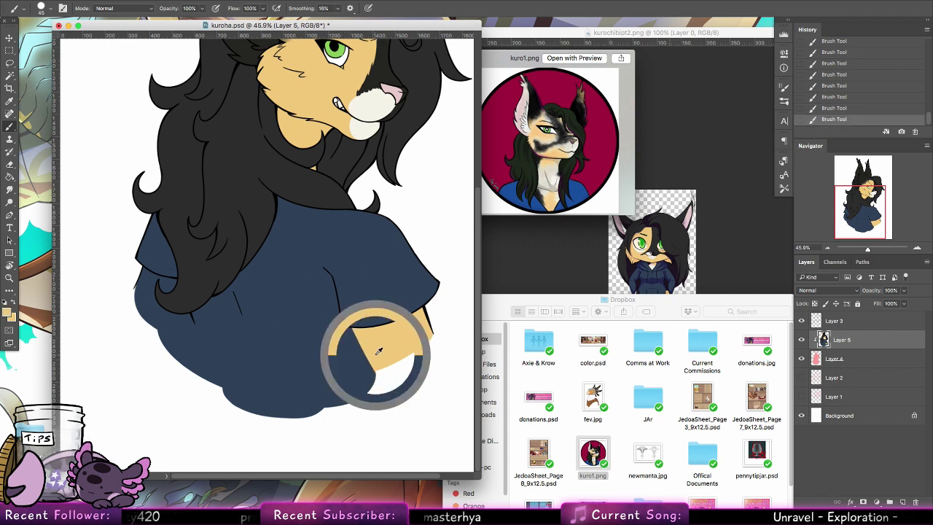
mouse_move(347, 318)
mouse_down()
mouse_move(355, 337)
mouse_move(347, 320)
mouse_up()
alt+click(363, 300)
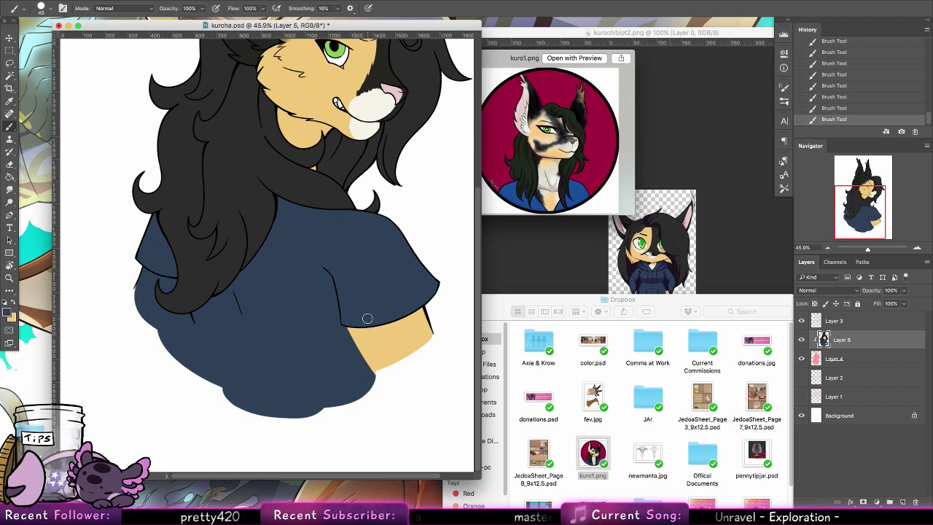
Sample the tan fur and paint the far arm below its sleeve, covering the area beside the long hair curl.
alt+click(370, 315)
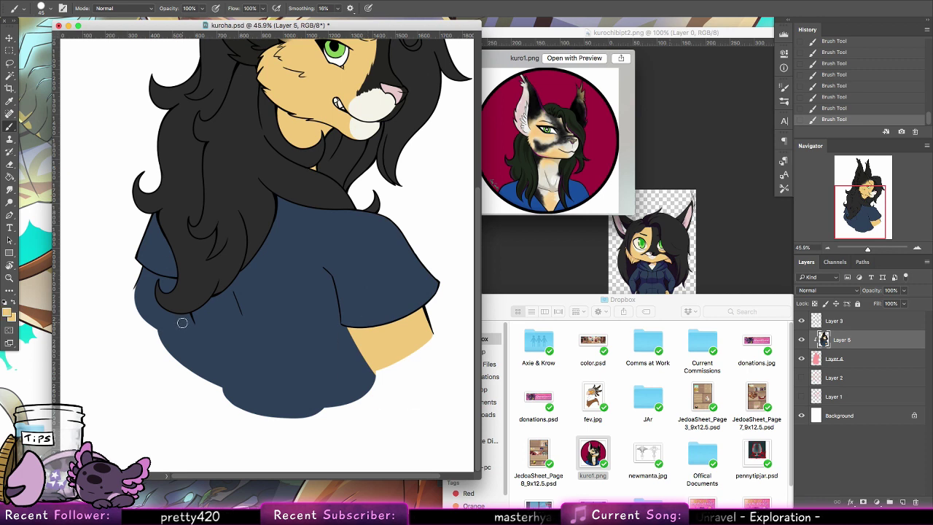
mouse_move(183, 318)
mouse_down()
mouse_move(161, 361)
mouse_move(189, 322)
mouse_move(172, 373)
mouse_move(182, 325)
mouse_up()
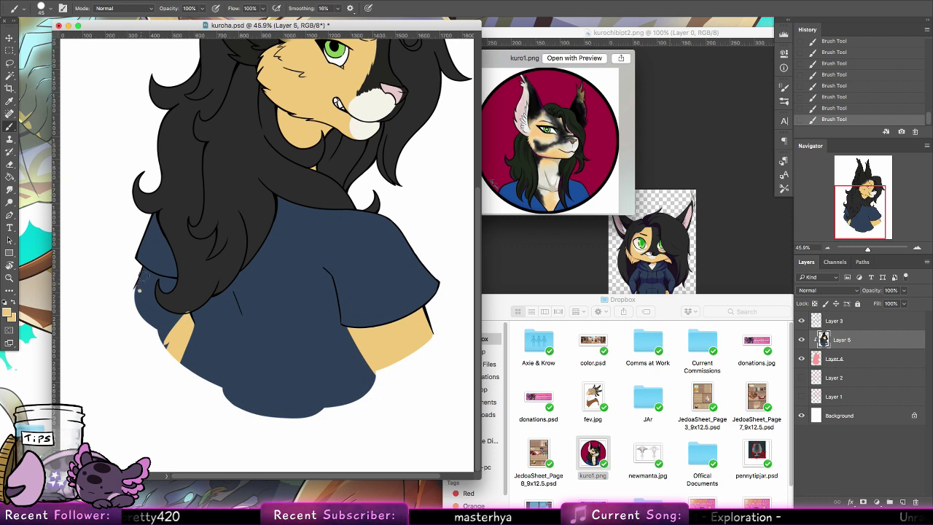
mouse_move(142, 295)
mouse_down()
mouse_move(147, 268)
mouse_move(143, 288)
mouse_move(165, 281)
mouse_move(155, 316)
mouse_move(166, 329)
mouse_move(174, 310)
mouse_move(180, 319)
mouse_move(167, 340)
mouse_up()
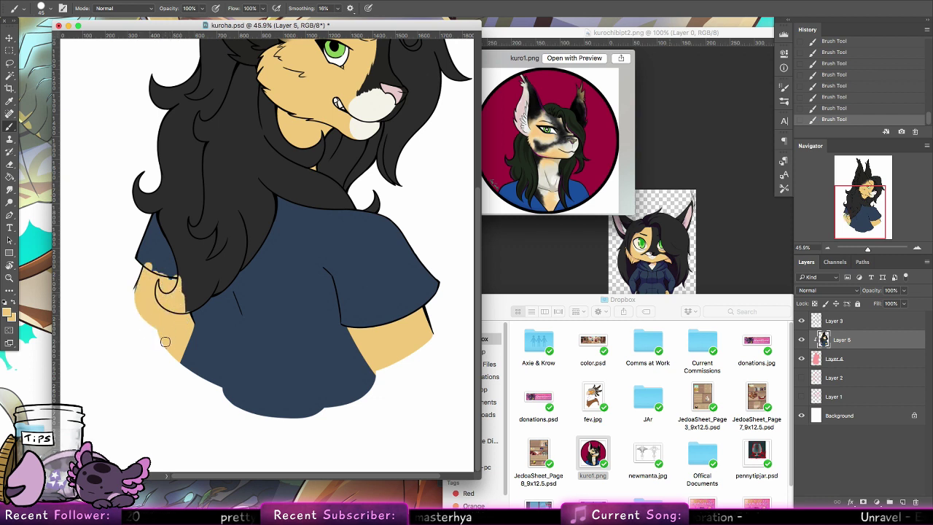
Tidy the far sleeve's hem beside the hair curl with alternately sampled navy and tan strokes.
alt+click(206, 333)
alt+click(191, 252)
alt+click(171, 339)
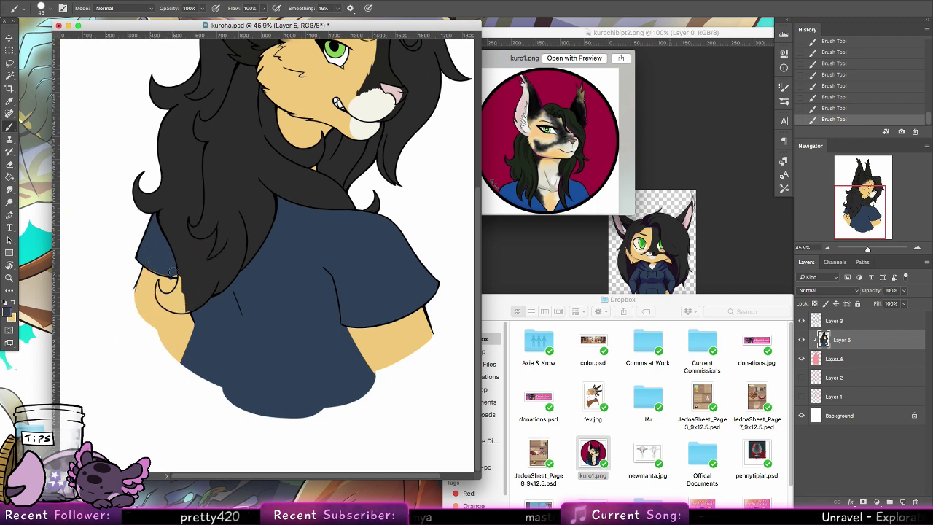
alt+click(153, 269)
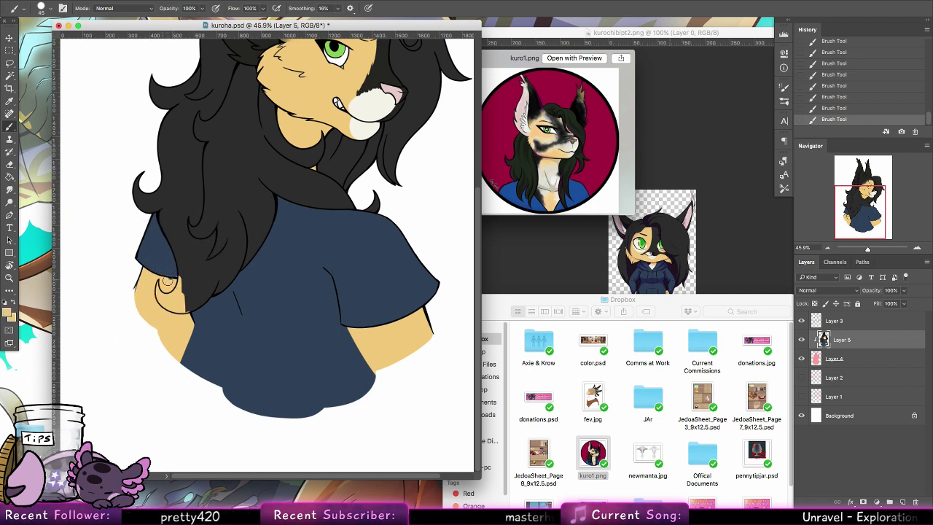
alt+click(165, 270)
Sample the dark hair colour and start filling the curl that overlaps the far arm.
alt+click(194, 271)
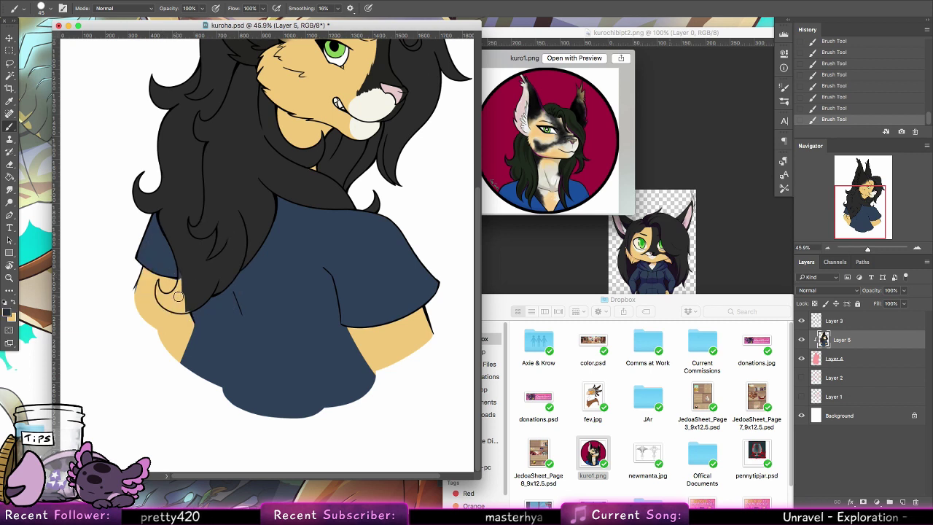
mouse_move(177, 293)
mouse_down()
mouse_move(183, 282)
mouse_move(179, 298)
mouse_up()
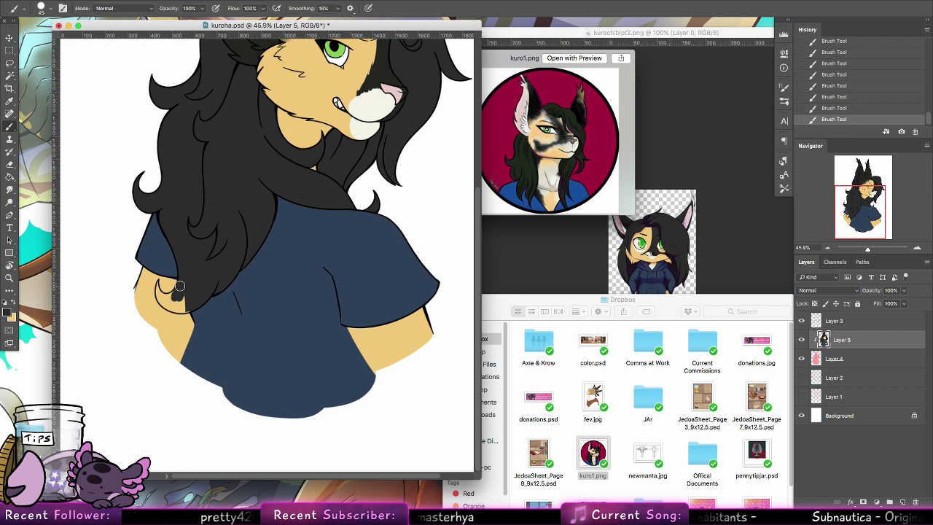
click(10, 265)
drag(126, 188, 370, 240)
Select the long hair area on Layer 3 with the Magic Wand, return to Layer 5 and expand the selection.
click(13, 85)
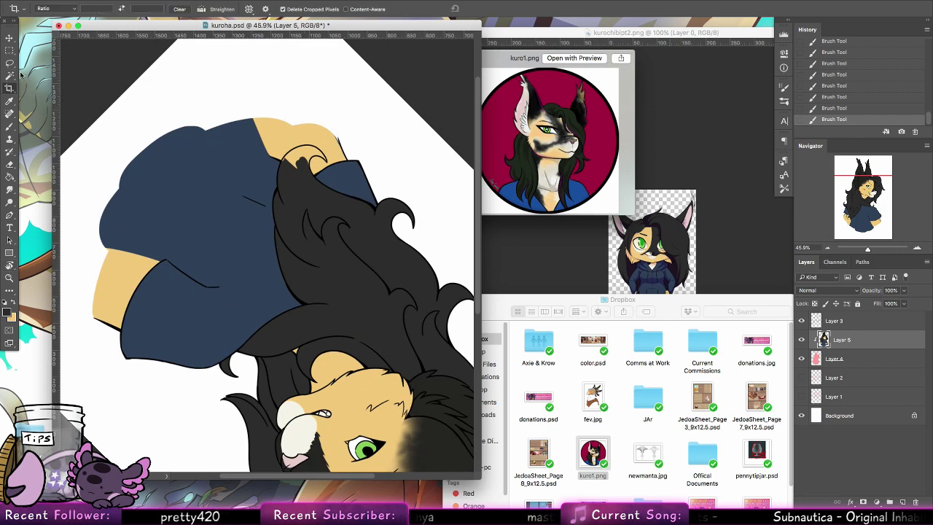
key(alt+bracketright)
key(w)
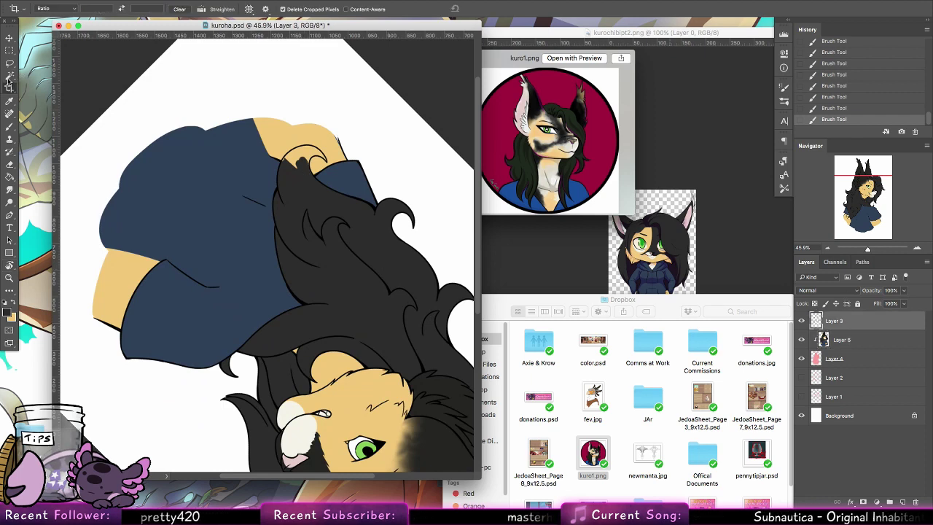
click(350, 221)
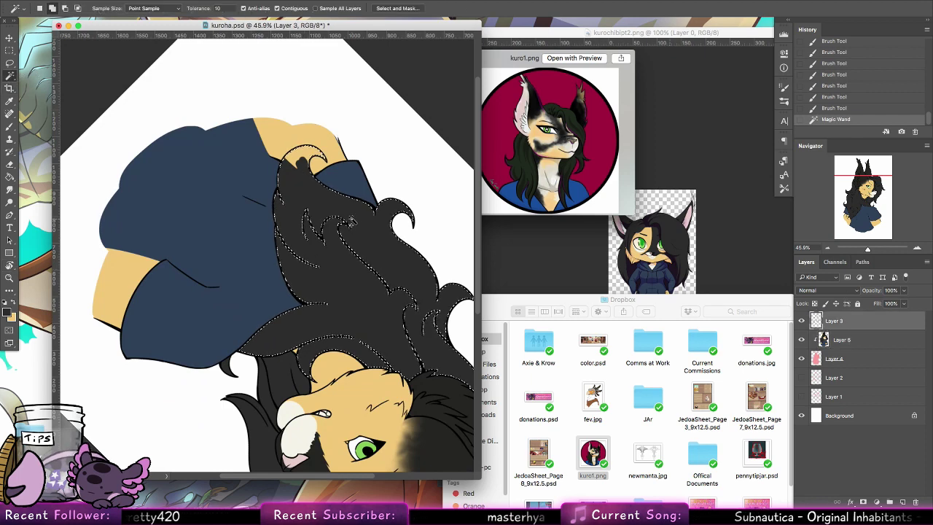
key(alt+bracketleft)
click(197, 3)
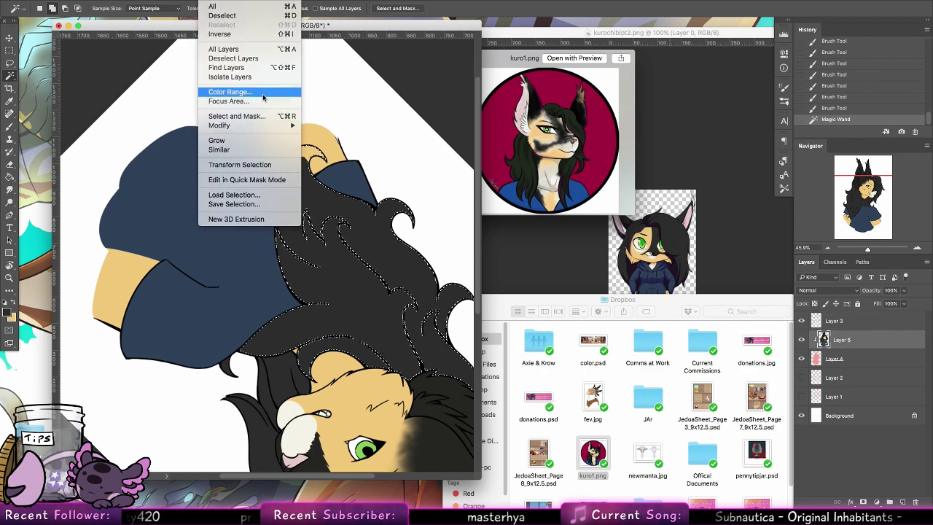
mouse_move(240, 122)
click(345, 138)
key(Return)
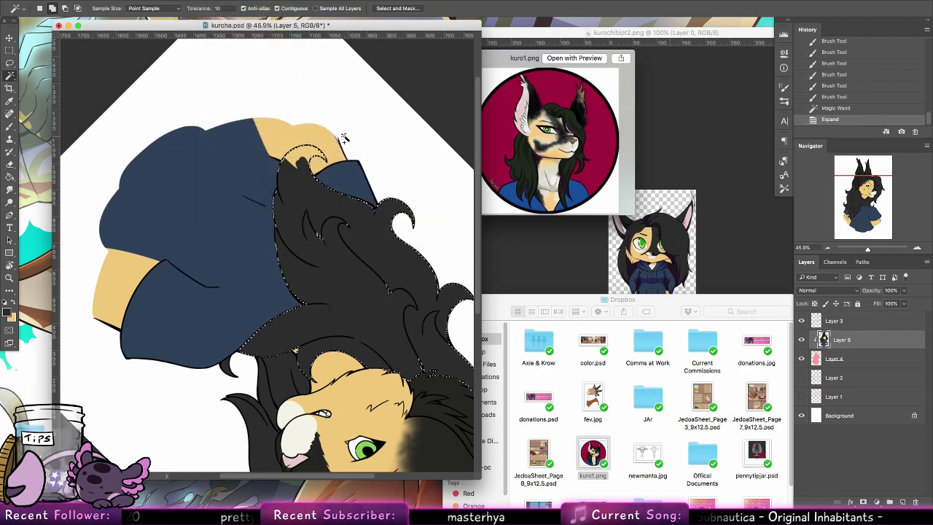
Brush the dark hair colour over the selected curl on Layer 5, deselect and reset the canvas rotation.
key(b)
mouse_move(297, 153)
mouse_down()
mouse_move(277, 169)
mouse_move(327, 144)
mouse_move(315, 236)
mouse_up()
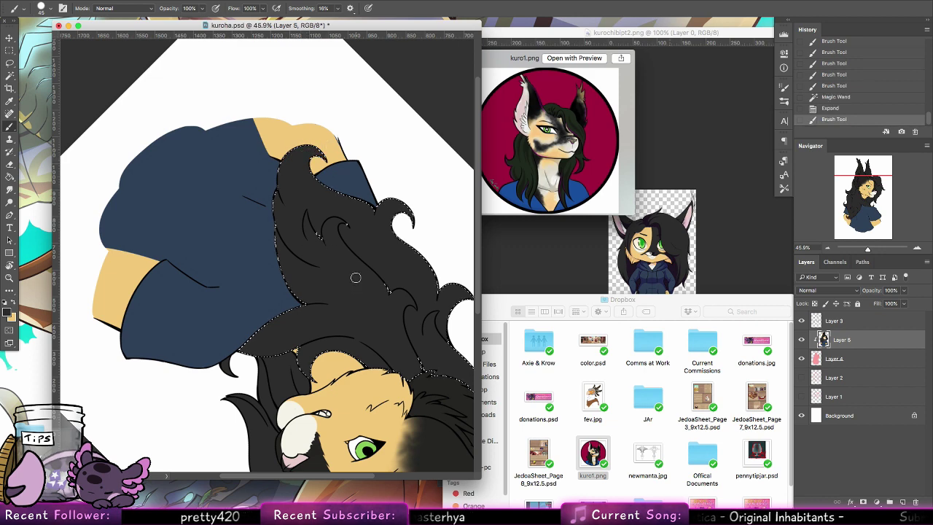
key(ctrl+d)
double_click(9, 266)
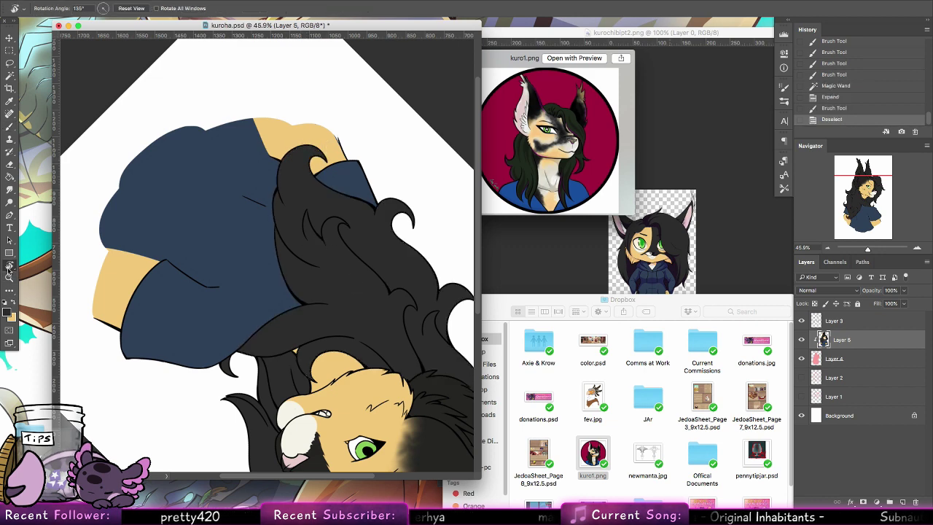
click(10, 278)
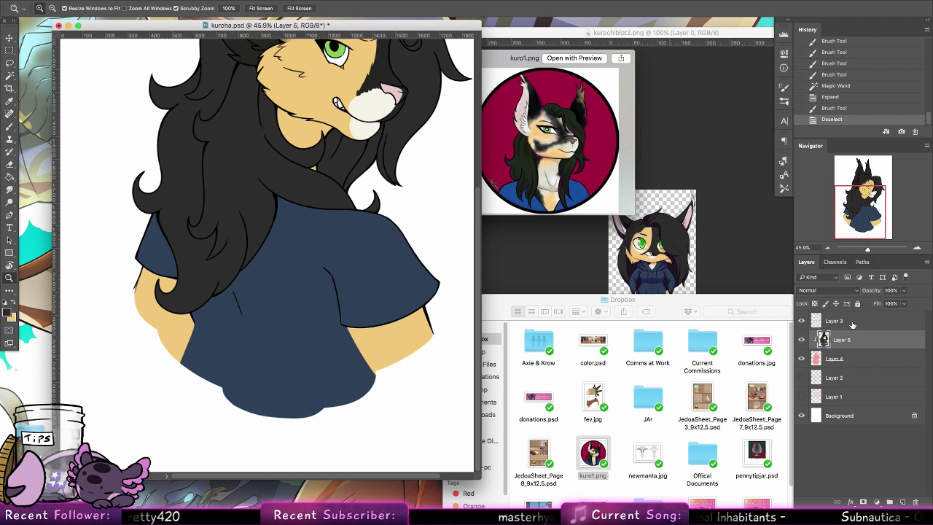
Erase the wedge between the far arm and the shirt's side on Layer 4 with a 45 px eraser.
click(834, 358)
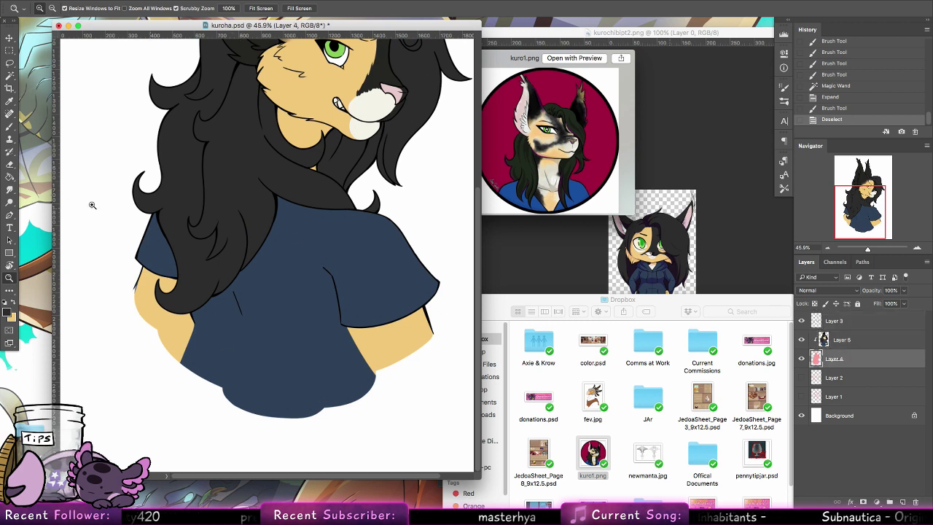
key(e)
click(50, 8)
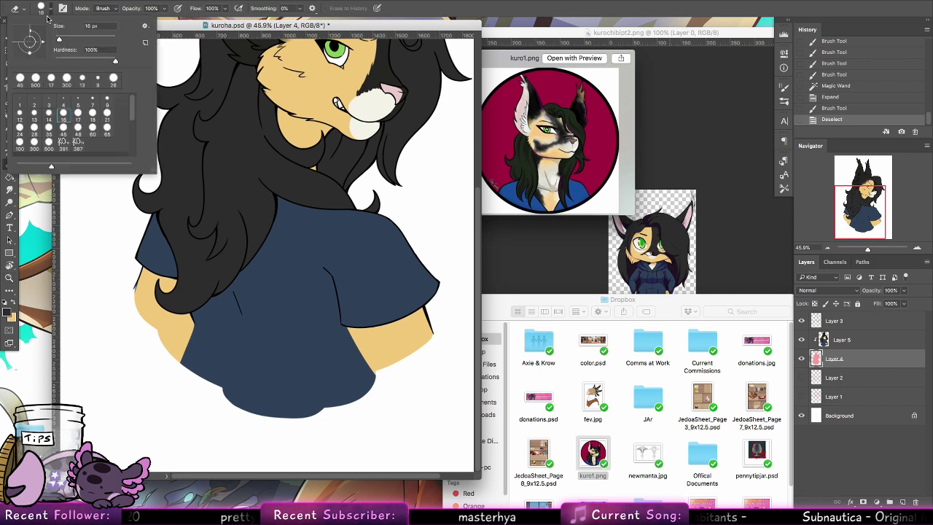
click(63, 134)
mouse_move(183, 370)
mouse_down()
mouse_move(191, 347)
mouse_move(179, 368)
mouse_up()
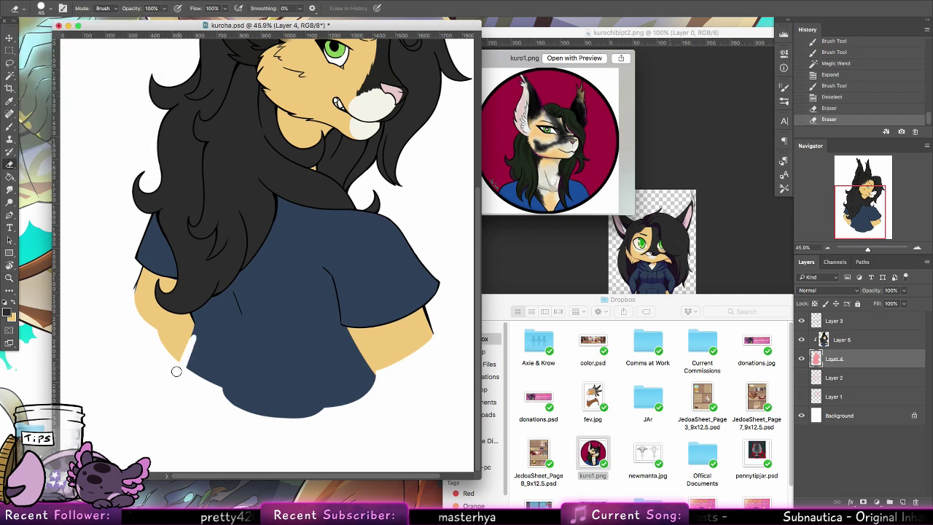
mouse_move(192, 333)
mouse_down()
mouse_move(188, 342)
mouse_move(194, 332)
mouse_move(237, 421)
mouse_up()
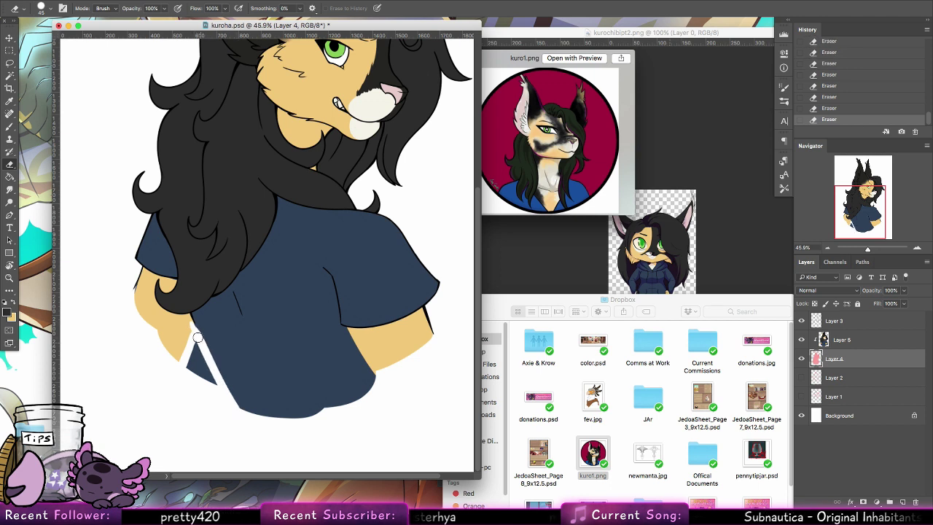
mouse_move(197, 337)
mouse_down()
mouse_move(228, 399)
mouse_move(198, 338)
mouse_move(190, 371)
mouse_up()
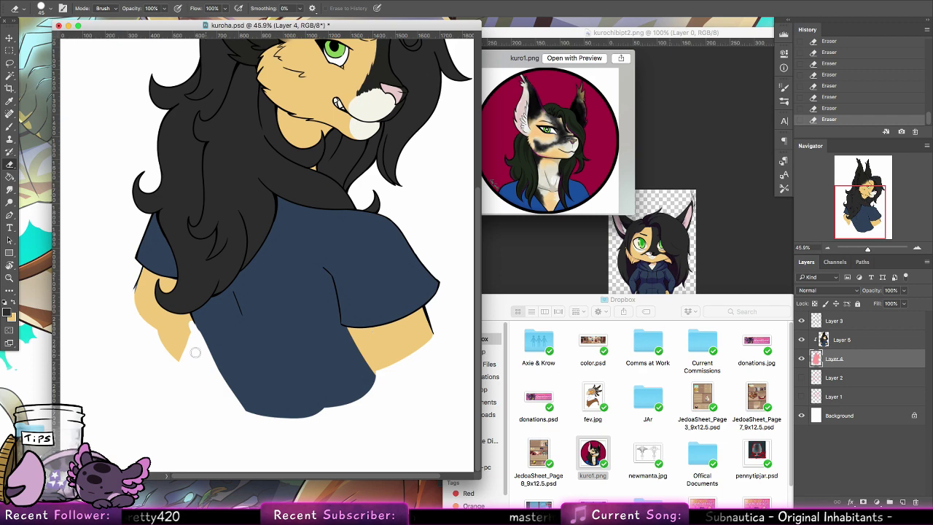
Hide Layer 5 temporarily to sample the pink base colour for the brush, and show the layer again.
click(810, 339)
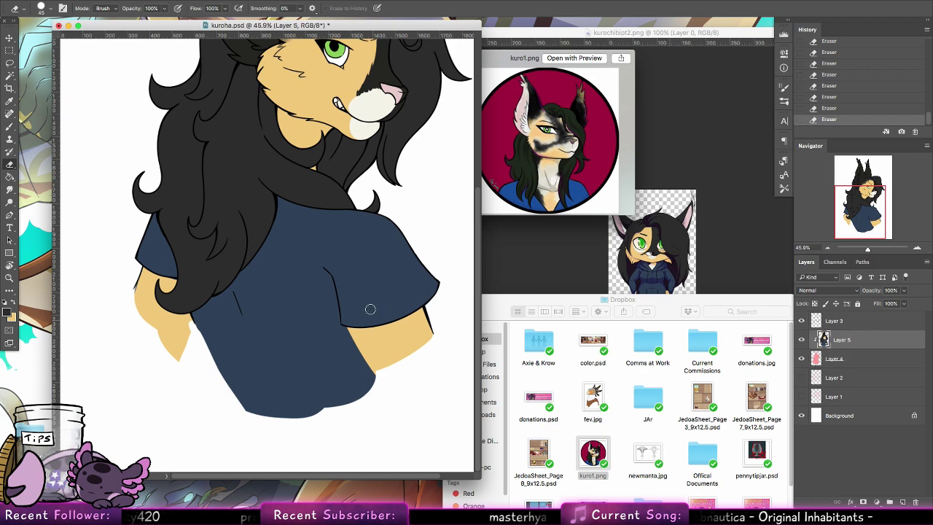
click(801, 339)
click(333, 321)
click(540, 173)
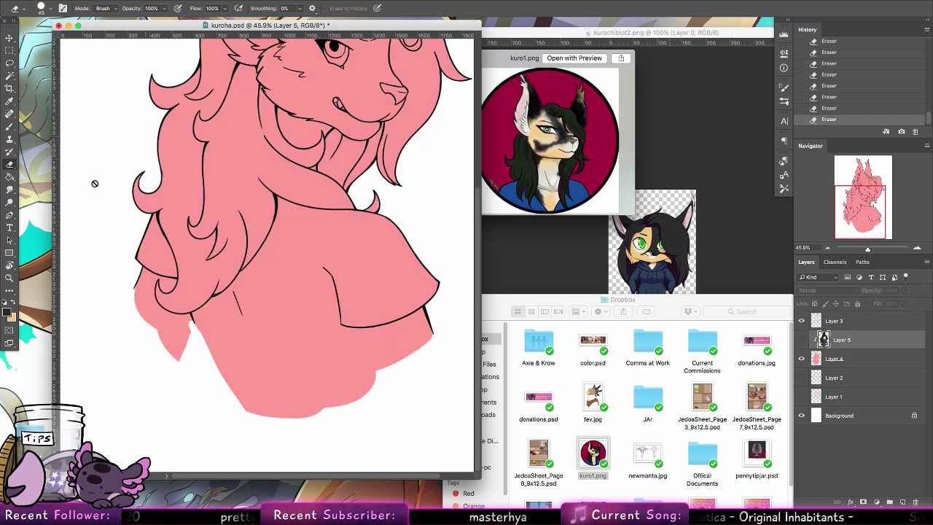
key(b)
click(802, 340)
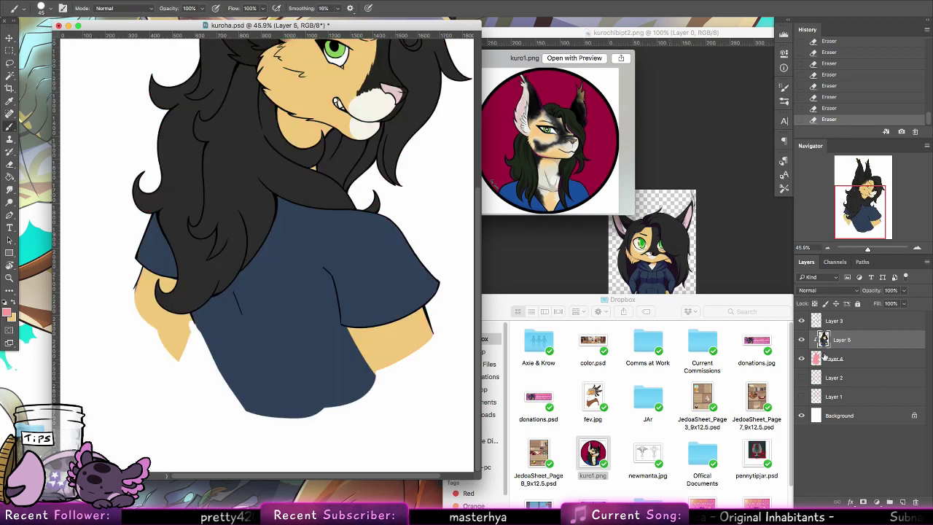
Repaint the base on Layer 4 with pink to refine the far arm's inner edge and the shirt's side.
click(835, 359)
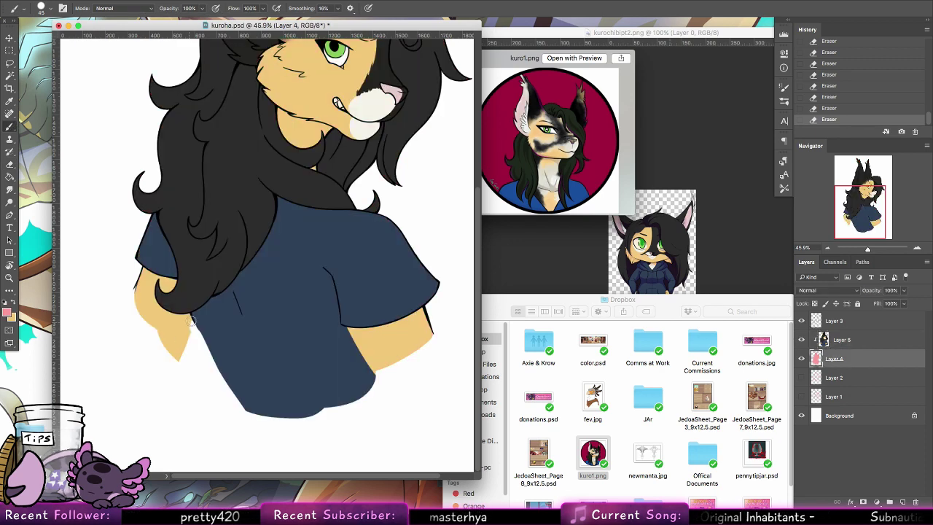
drag(191, 321, 181, 346)
mouse_move(199, 292)
mouse_down()
mouse_move(208, 342)
mouse_move(196, 319)
mouse_move(231, 374)
mouse_up()
drag(202, 329, 255, 410)
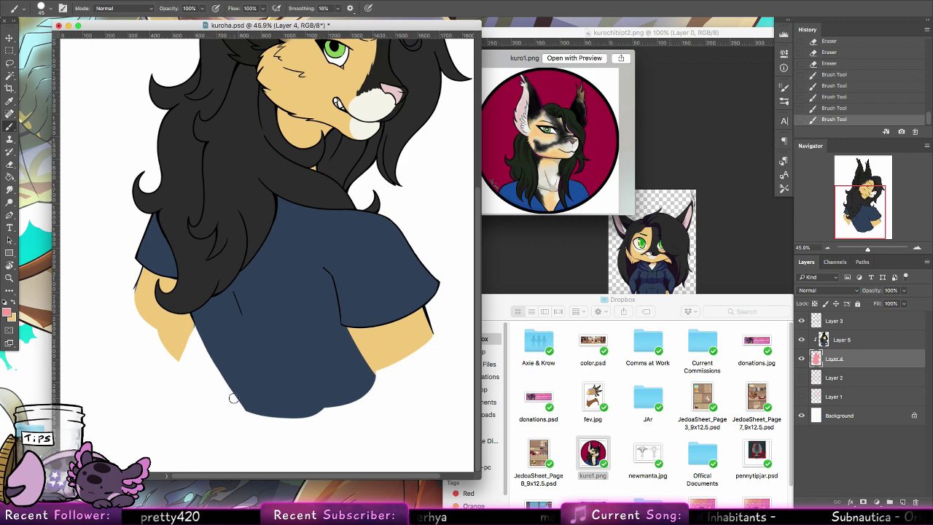
Add a layer mask to Layer 4 and choose the Gradient tool.
key(z)
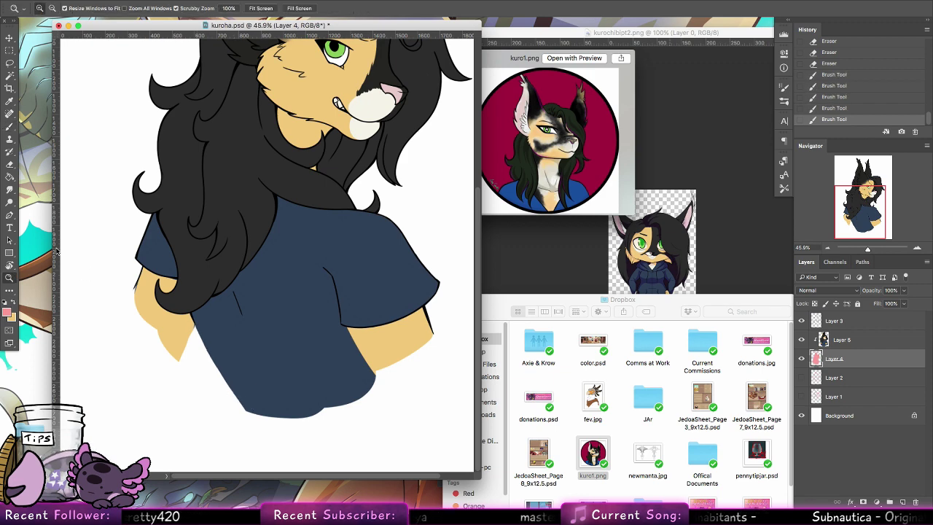
mouse_move(400, 299)
mouse_down()
mouse_move(375, 293)
mouse_move(378, 279)
mouse_up()
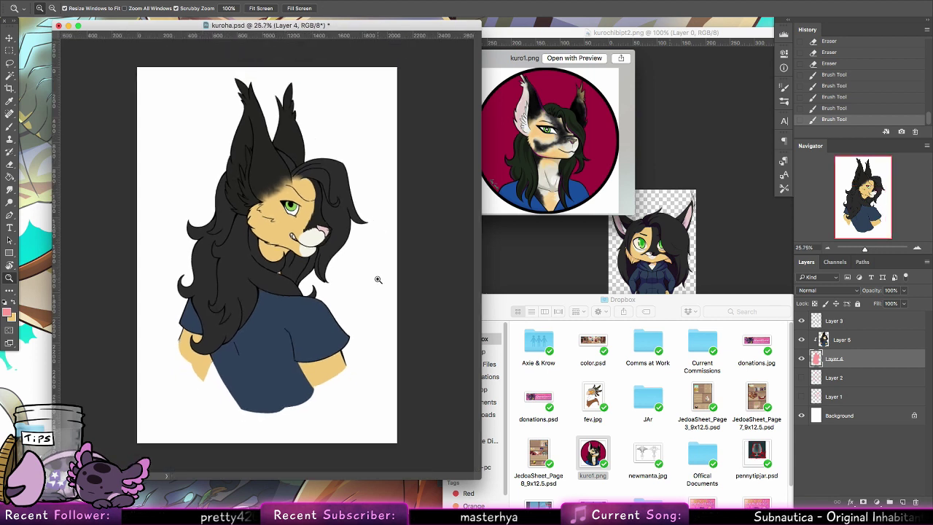
click(832, 321)
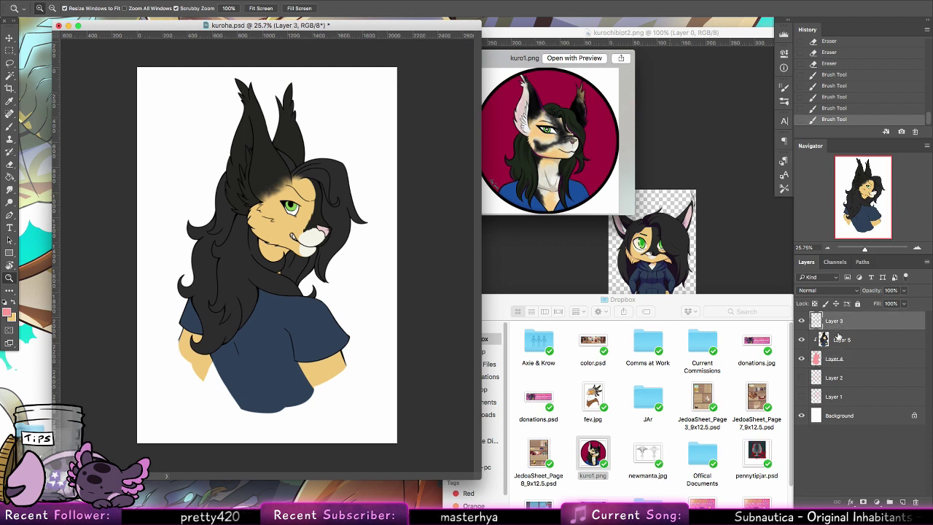
click(852, 356)
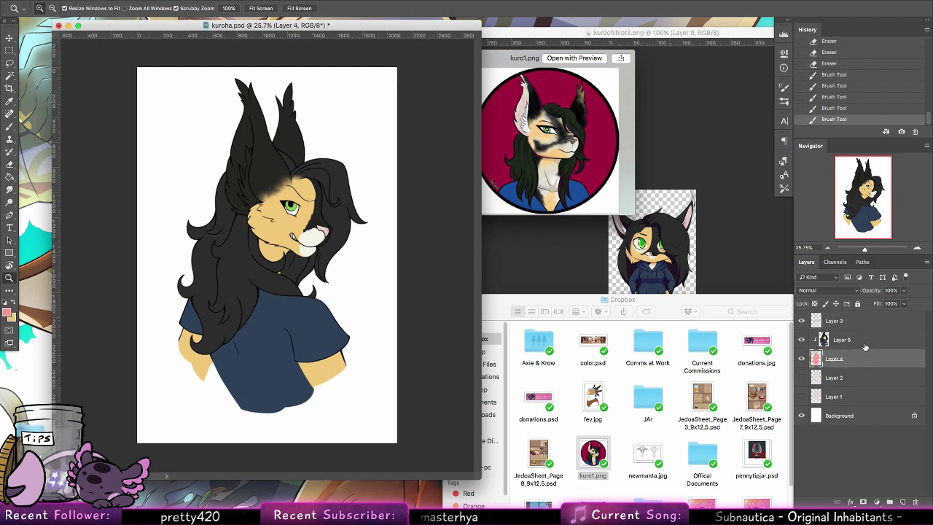
click(863, 502)
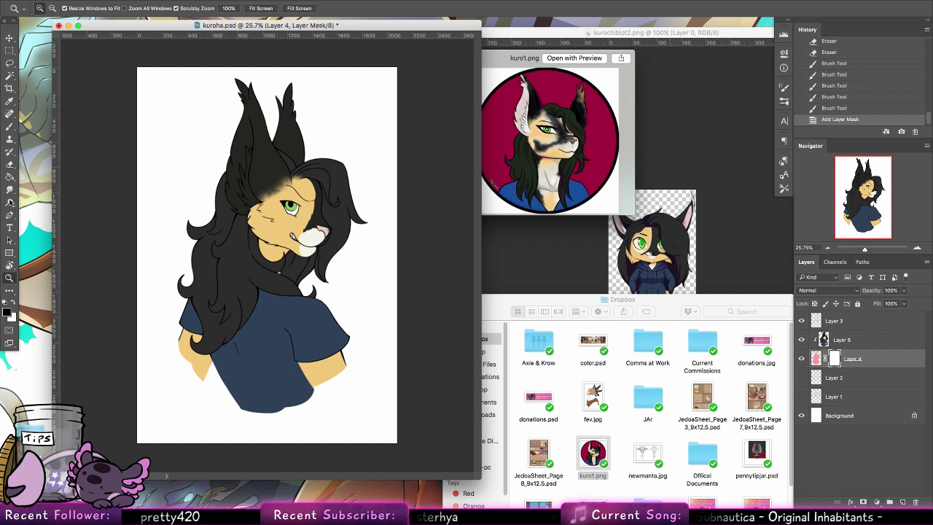
click(8, 177)
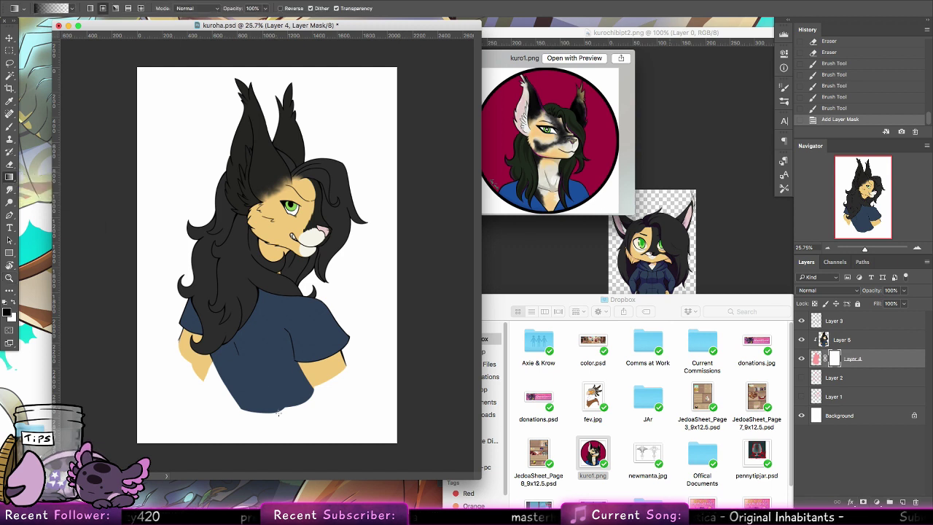
Try fading the shirt's lower edge on the mask with a radial and several linear gradients, undoing the attempts.
drag(279, 413, 283, 351)
key(super+alt+z)
key(super+alt+z)
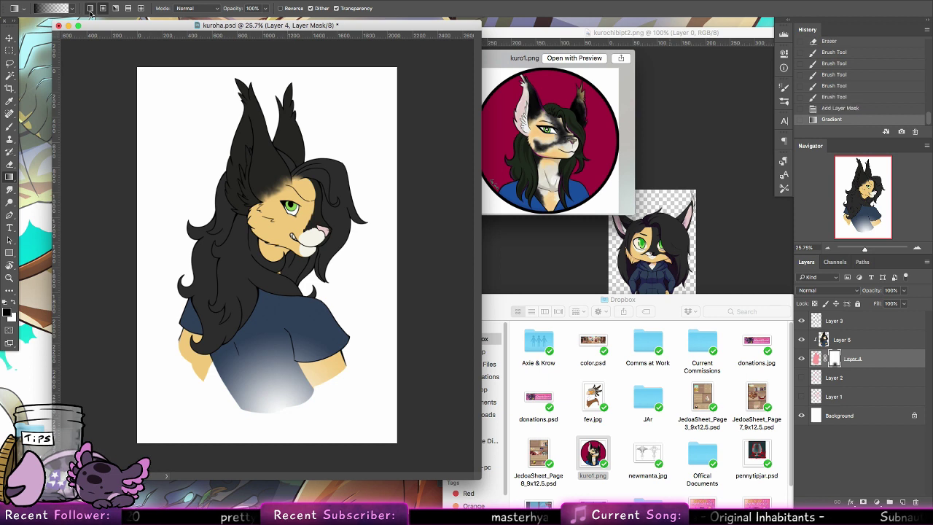
drag(254, 408, 264, 351)
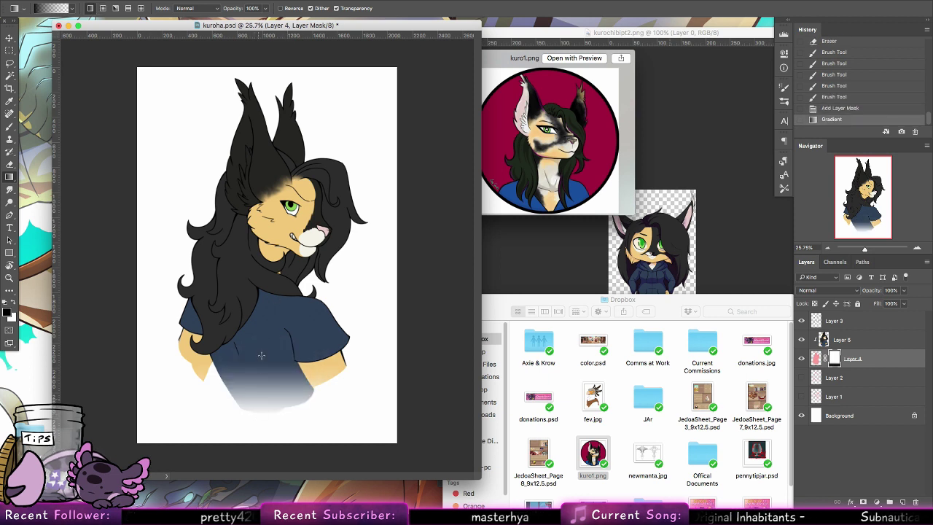
drag(258, 409, 260, 376)
key(super+alt+z)
key(super+alt+z)
Fade the shirt's lower edge on the far-arm side with angled linear gradients on Layer 4's mask.
drag(215, 406, 232, 361)
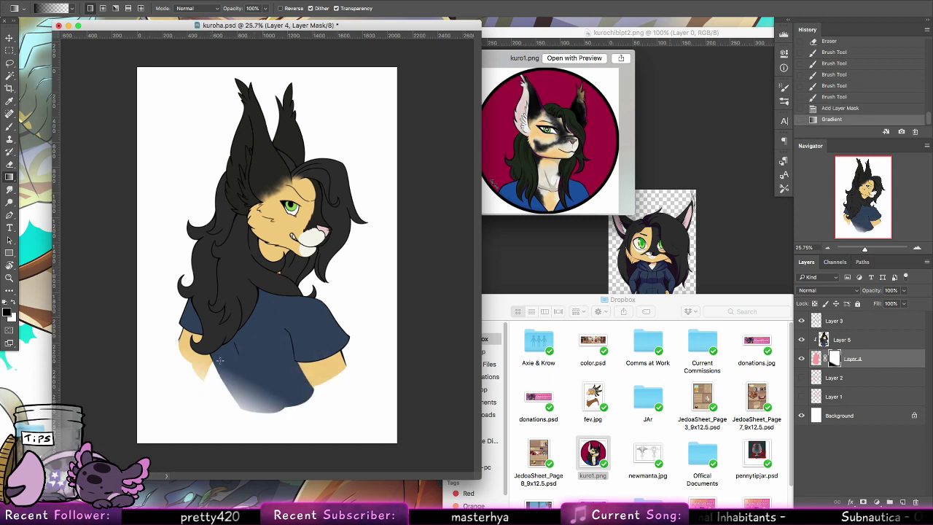
drag(213, 402, 220, 361)
drag(205, 398, 248, 287)
drag(258, 408, 289, 358)
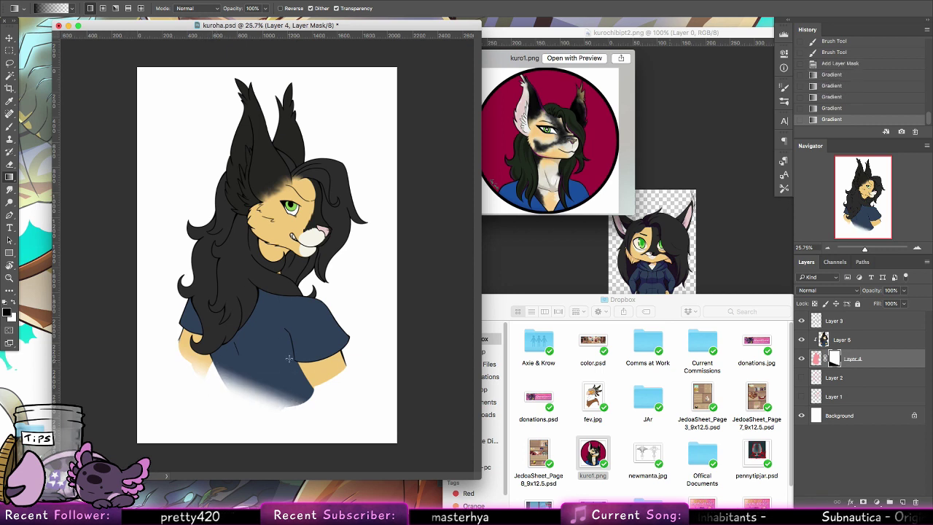
Fade the rest of the shirt's lower edge and both arms with more linear mask gradients, and switch the gradient type to radial.
drag(293, 415, 282, 357)
drag(327, 403, 303, 343)
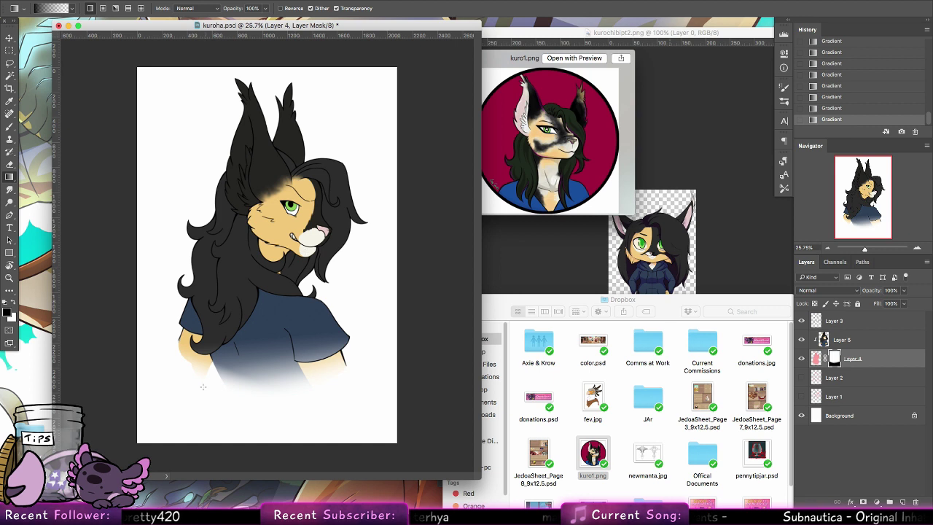
drag(203, 387, 212, 331)
drag(322, 340, 323, 338)
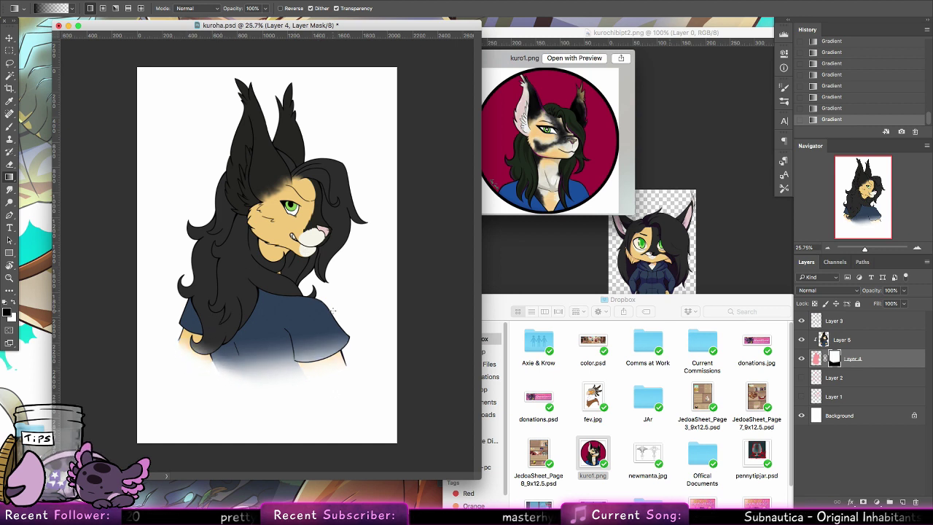
click(103, 9)
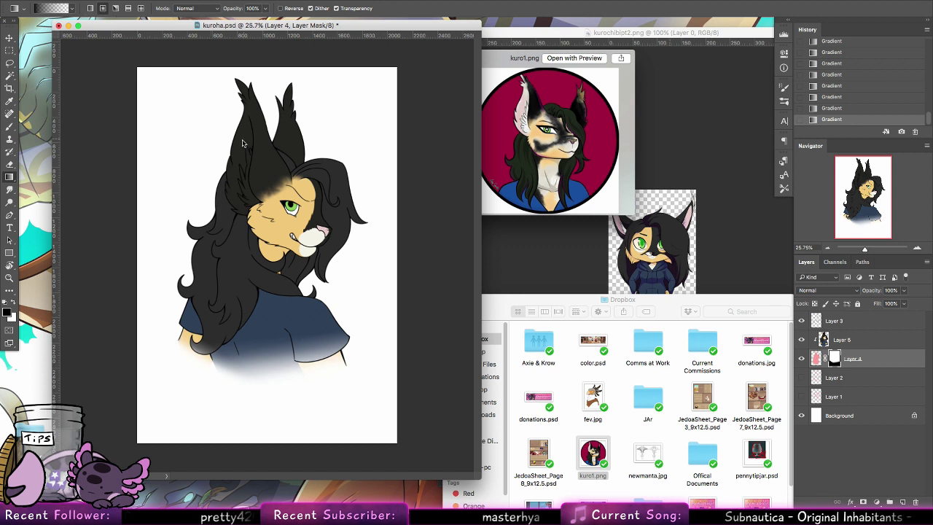
Try several radial gradients over the shirt and chest on Layer 4's mask, swapping the mask colour to white and undoing the attempts.
drag(248, 322, 267, 397)
key(super+z)
key(x)
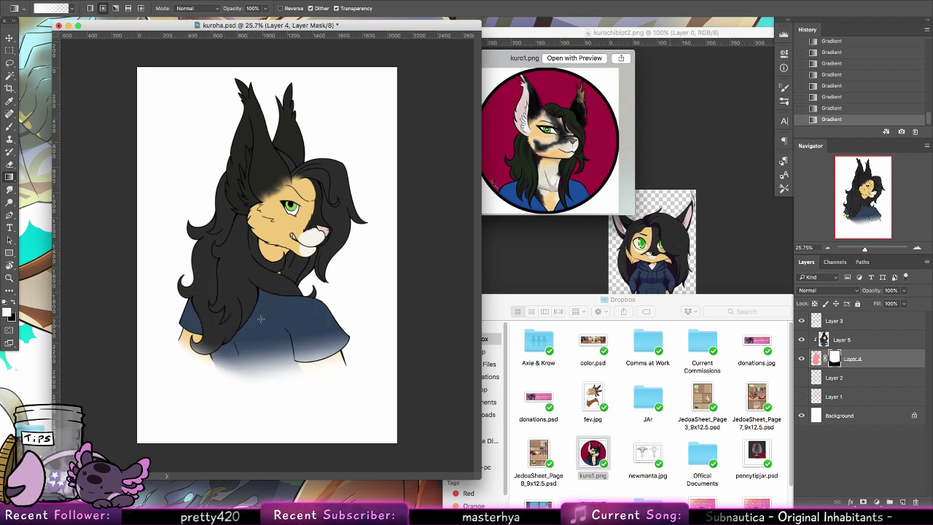
drag(253, 309, 269, 402)
key(super+z)
drag(257, 256, 268, 342)
drag(268, 249, 271, 324)
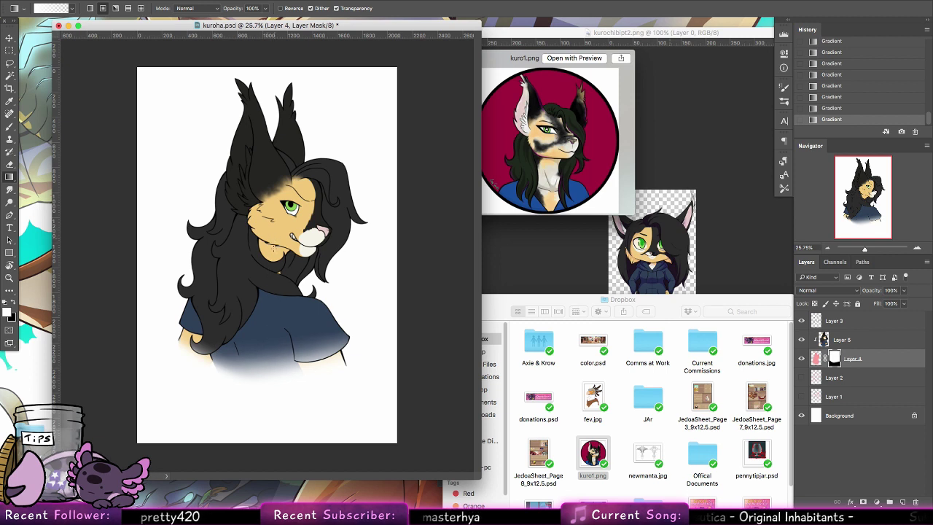
drag(273, 248, 287, 360)
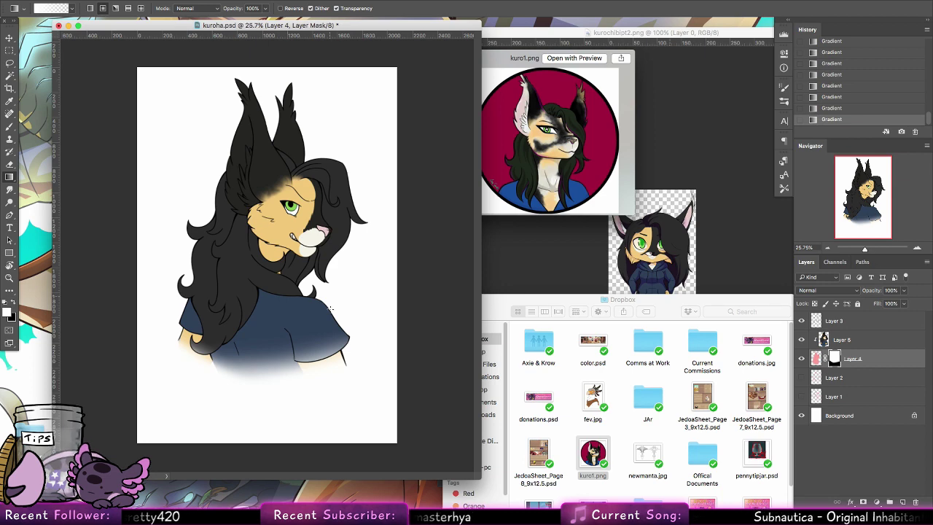
Make Layer 5 active with the Brush tool, ready to colour the character's head and ears.
click(10, 275)
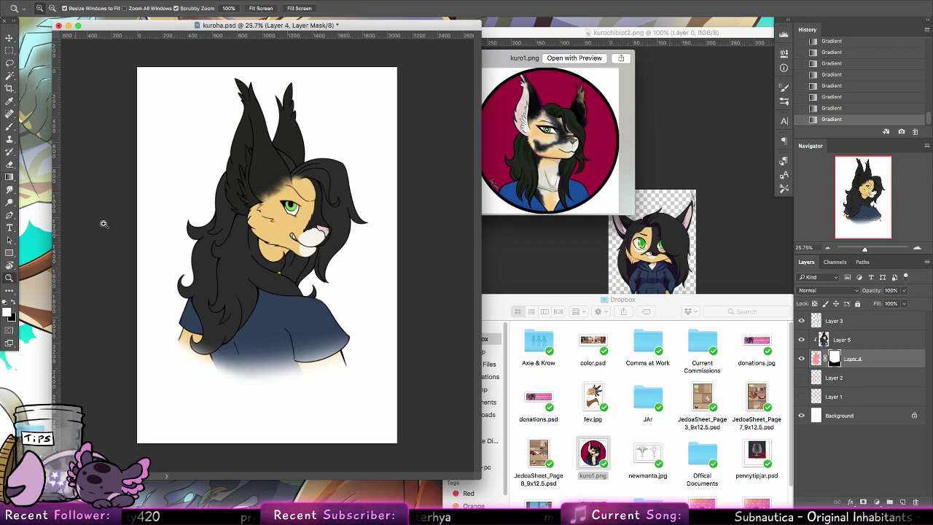
drag(299, 154, 339, 181)
click(10, 128)
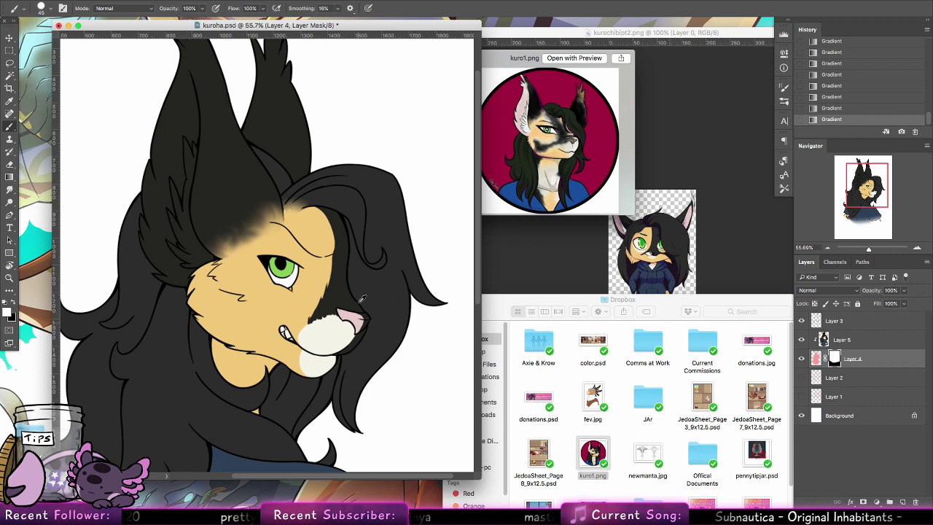
drag(343, 262, 387, 334)
click(861, 347)
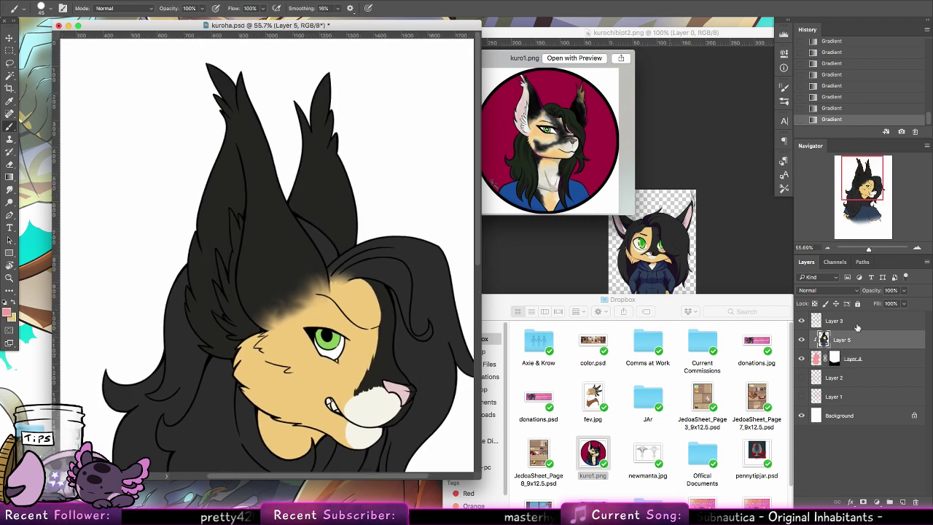
Try pink brush strokes inside the near ear and Magic Wand selections of it at tolerance 10, undoing them all.
drag(198, 299, 201, 323)
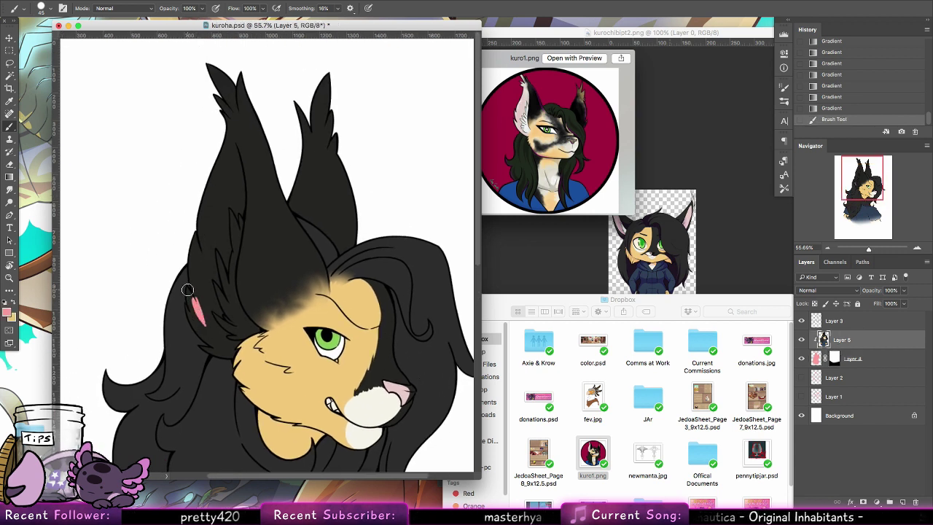
mouse_move(187, 289)
mouse_down()
mouse_move(204, 322)
mouse_move(194, 302)
mouse_up()
click(10, 76)
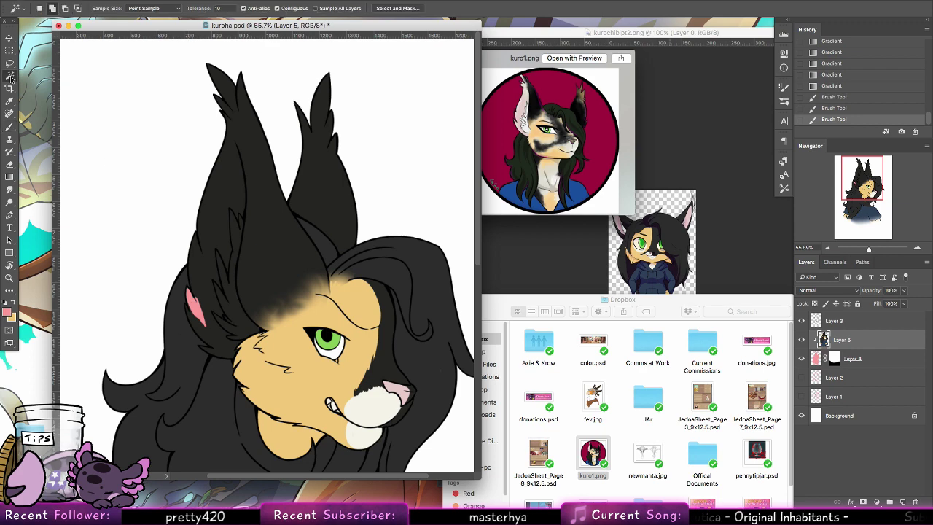
click(278, 260)
key(super+alt+z)
key(super+alt+z)
key(super+alt+z)
click(272, 225)
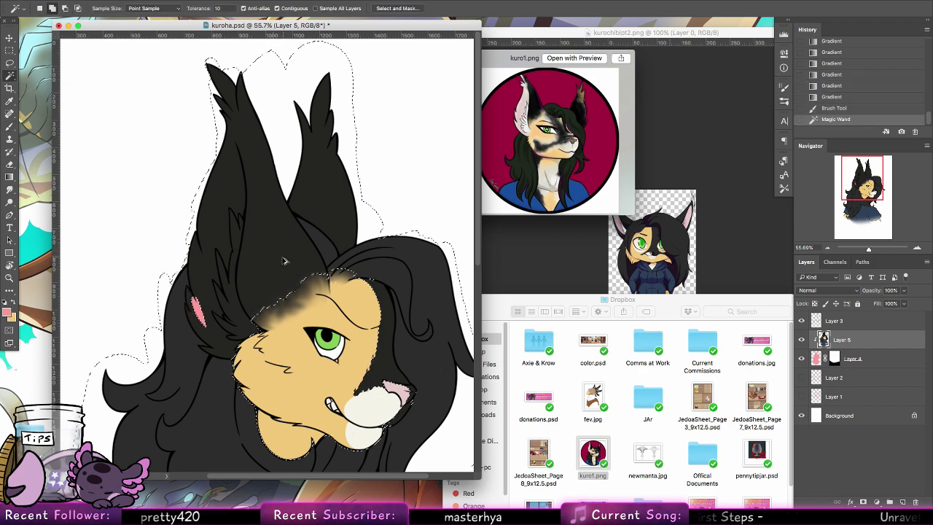
key(super+alt+z)
key(super+alt+z)
click(282, 216)
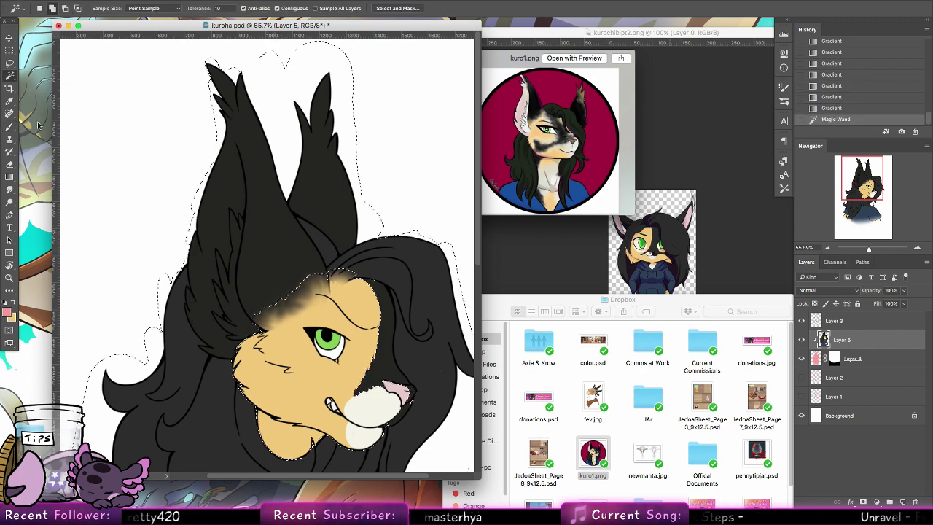
key(super+alt+z)
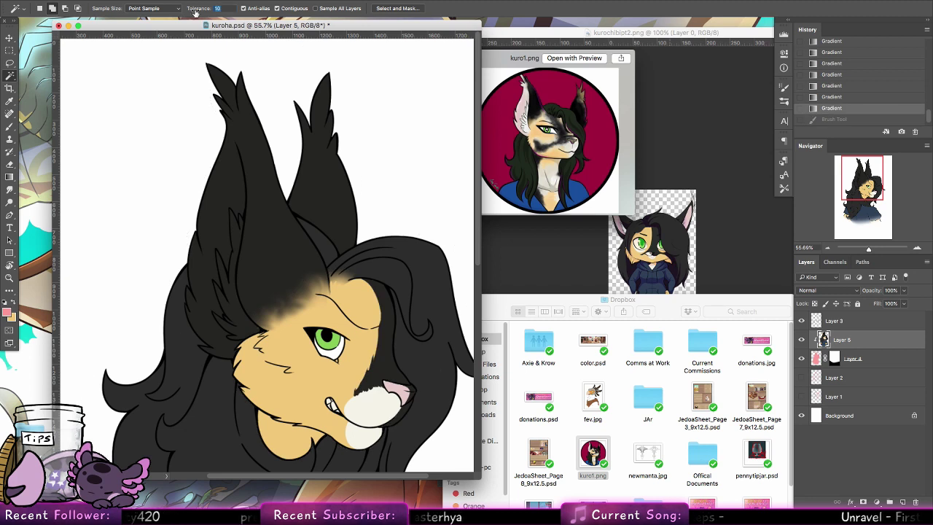
Select the near ear with the Magic Wand at tolerance 2 and sample the pale pink of the chibi reference's ear for the Brush tool.
text(2)
click(274, 223)
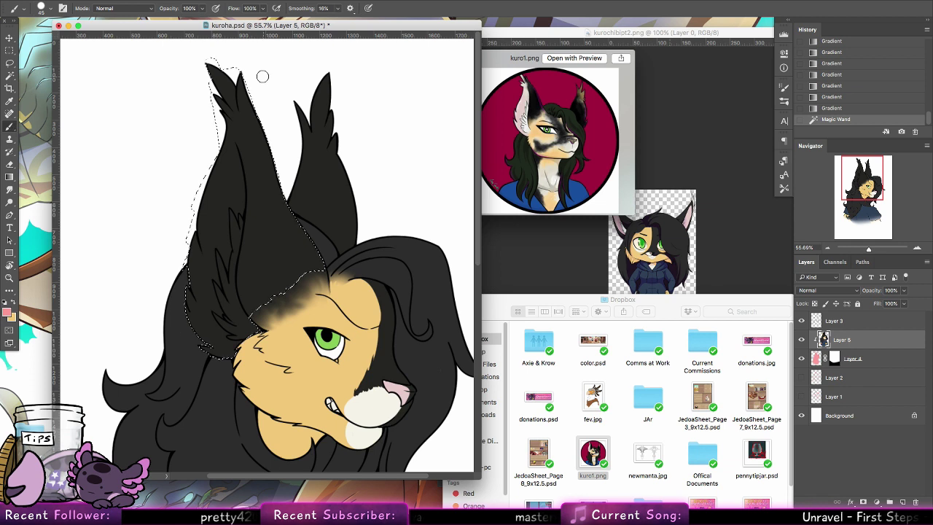
drag(217, 111, 232, 178)
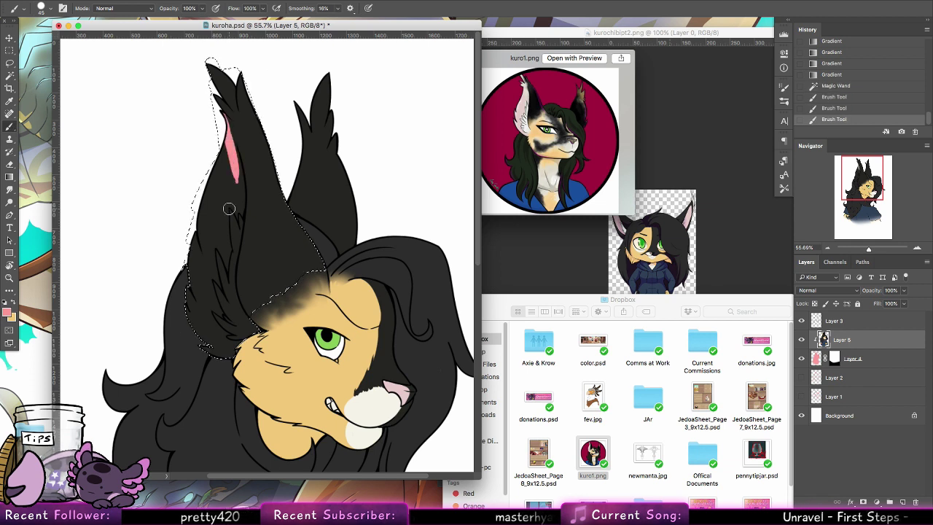
key(super+alt+z)
key(super+alt+z)
alt+click(682, 217)
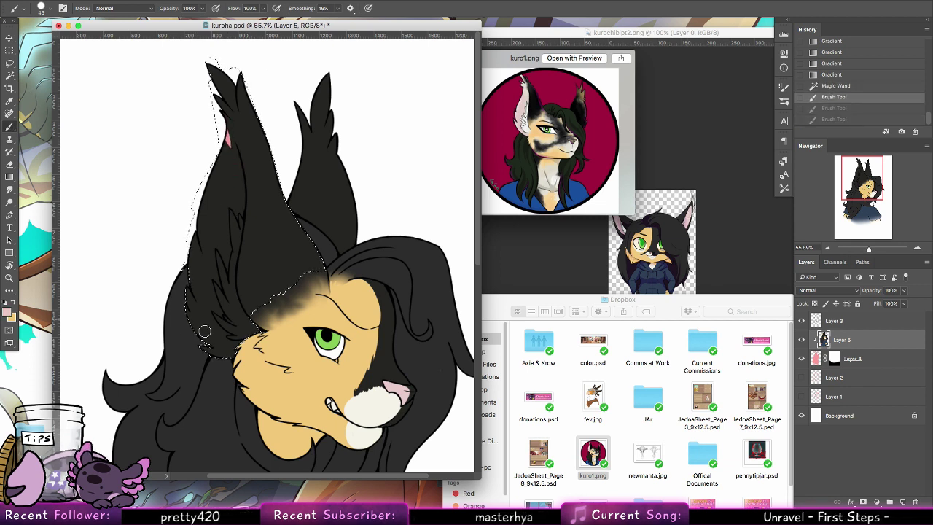
key(super+alt+z)
Paint the inside of the near ear pale pink on Layer 5, from the base fur up to the tip.
mouse_move(205, 337)
mouse_down()
mouse_move(184, 287)
mouse_move(210, 356)
mouse_move(193, 315)
mouse_move(217, 358)
mouse_move(244, 321)
mouse_move(232, 304)
mouse_move(255, 339)
mouse_move(226, 256)
mouse_move(244, 325)
mouse_move(218, 260)
mouse_move(222, 314)
mouse_move(207, 240)
mouse_move(241, 353)
mouse_move(205, 277)
mouse_move(222, 357)
mouse_move(197, 237)
mouse_move(210, 335)
mouse_move(191, 317)
mouse_up()
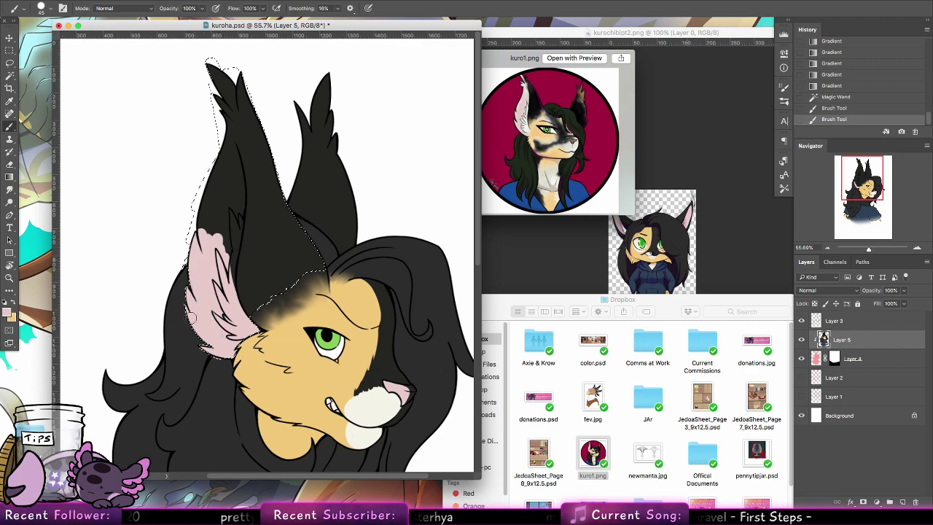
key(super+d)
scroll(336, 312, left, 3)
drag(263, 130, 276, 200)
mouse_move(266, 149)
mouse_down()
mouse_move(273, 228)
mouse_move(274, 174)
mouse_up()
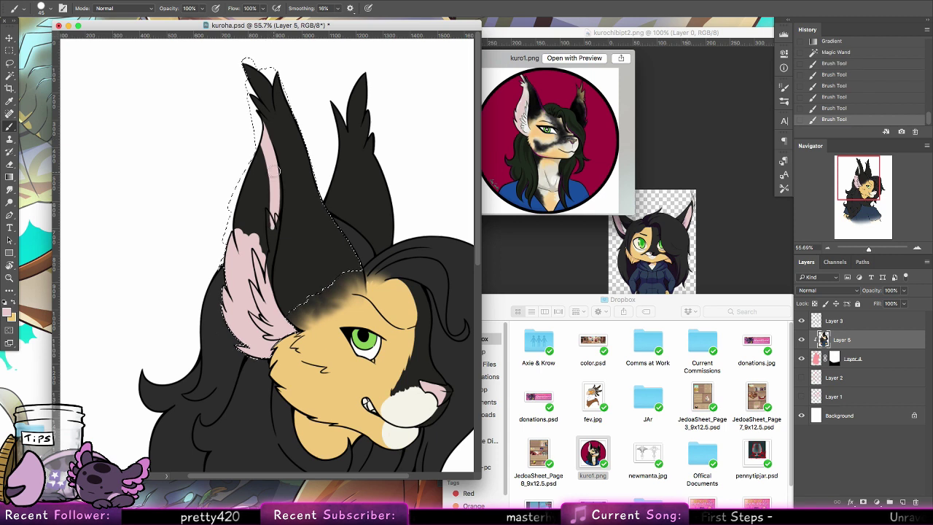
drag(276, 236, 272, 169)
mouse_move(275, 207)
mouse_down()
mouse_move(265, 284)
mouse_move(276, 203)
mouse_move(274, 333)
mouse_up()
drag(272, 231, 271, 317)
mouse_move(263, 255)
mouse_down()
mouse_move(262, 153)
mouse_move(250, 157)
mouse_up()
drag(250, 276, 245, 171)
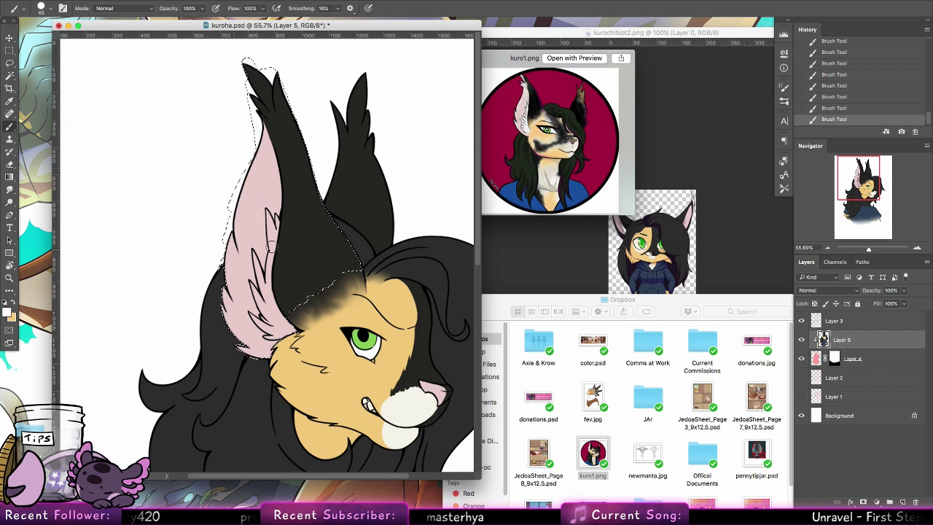
Replace the ear selection with a Magic Wand selection of the inner-ear fur tufts on Layer 3, and expand it.
click(10, 75)
key(ctrl+d)
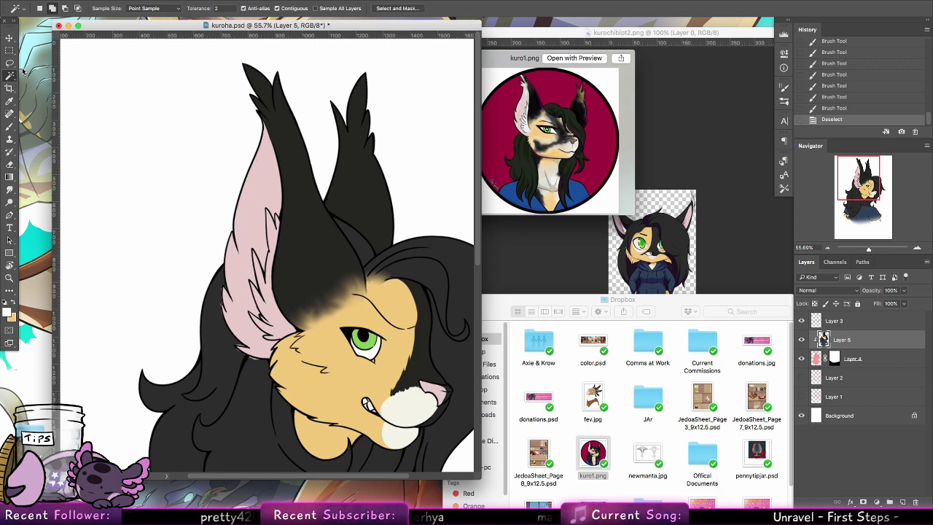
click(838, 320)
click(278, 327)
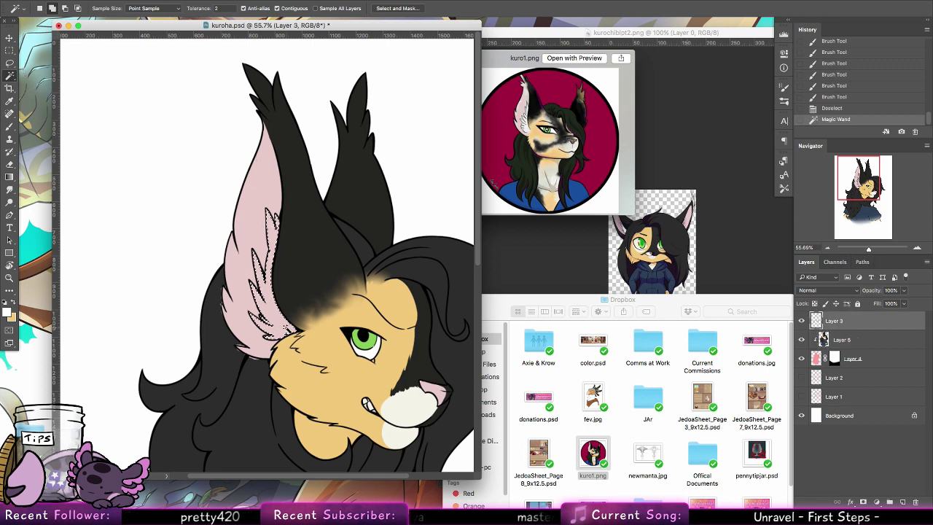
click(213, 0)
mouse_move(259, 126)
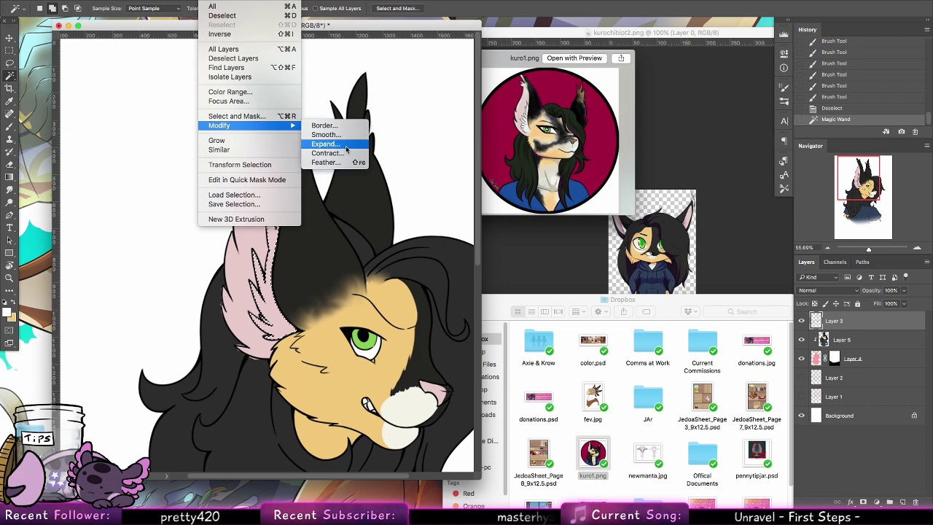
click(315, 145)
Paint the selected inner-ear fur tufts white on Layer 5 and clear the selection.
click(10, 126)
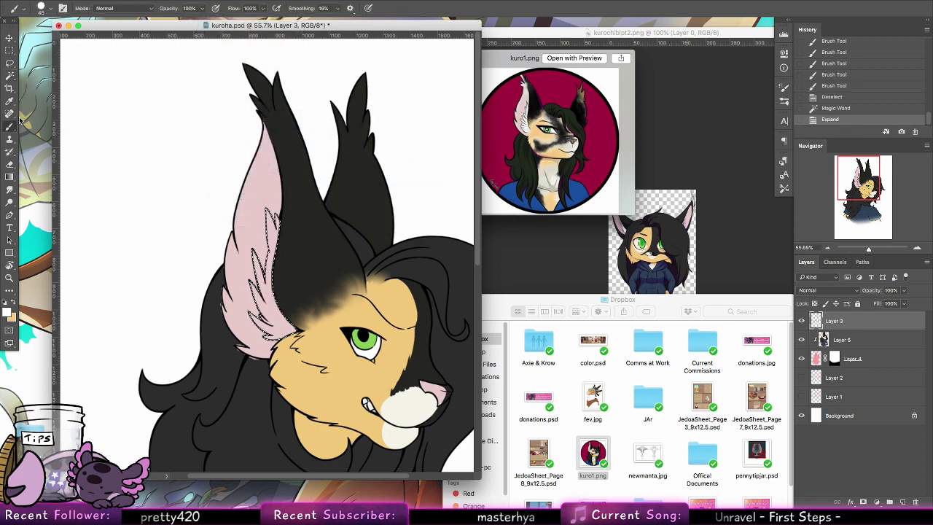
key(alt+bracketleft)
mouse_move(268, 209)
mouse_down()
mouse_move(298, 349)
mouse_move(264, 232)
mouse_move(278, 361)
mouse_move(252, 312)
mouse_move(258, 334)
mouse_up()
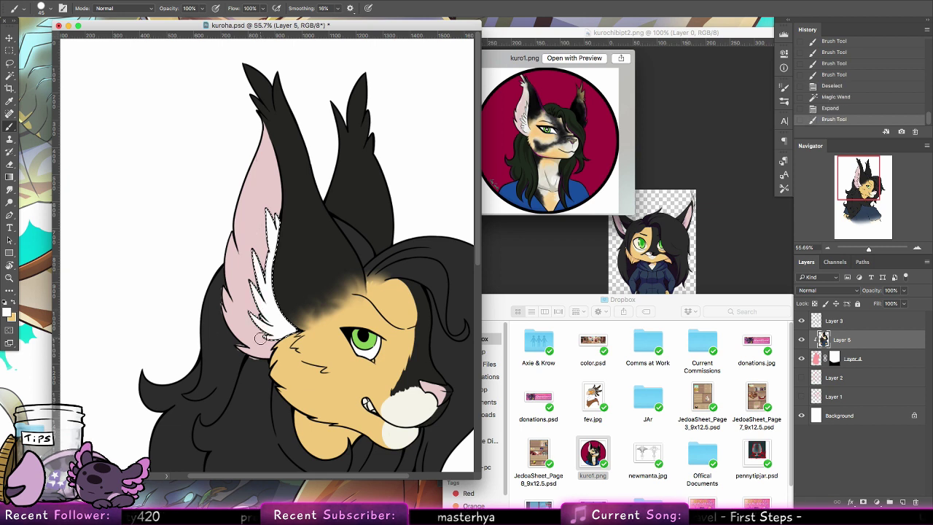
key(ctrl+d)
Touch up the dark hair along the near ear's lower outer edge with a 7 px brush.
click(44, 6)
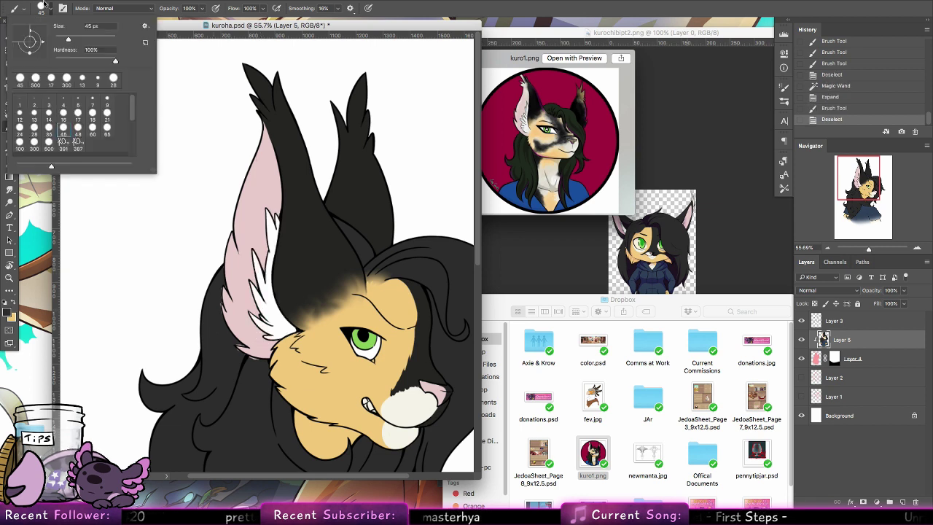
click(92, 102)
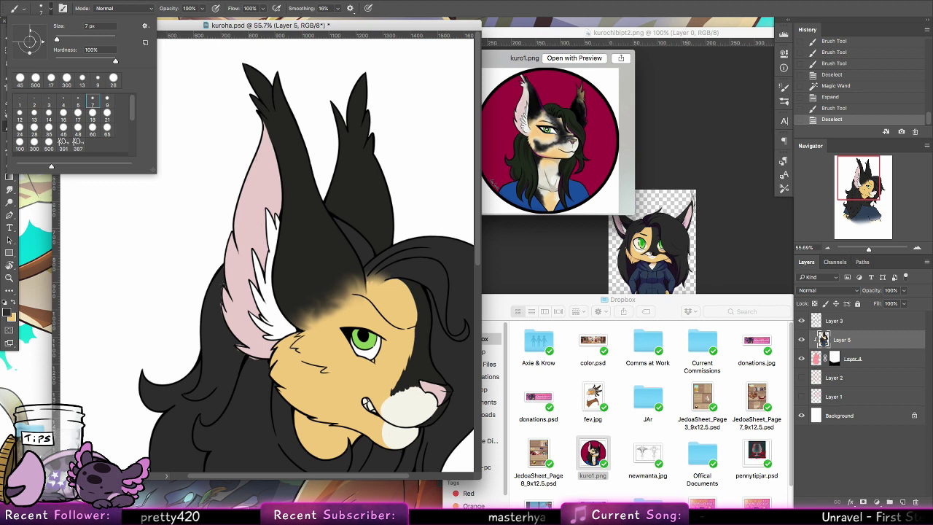
click(328, 303)
drag(222, 283, 242, 350)
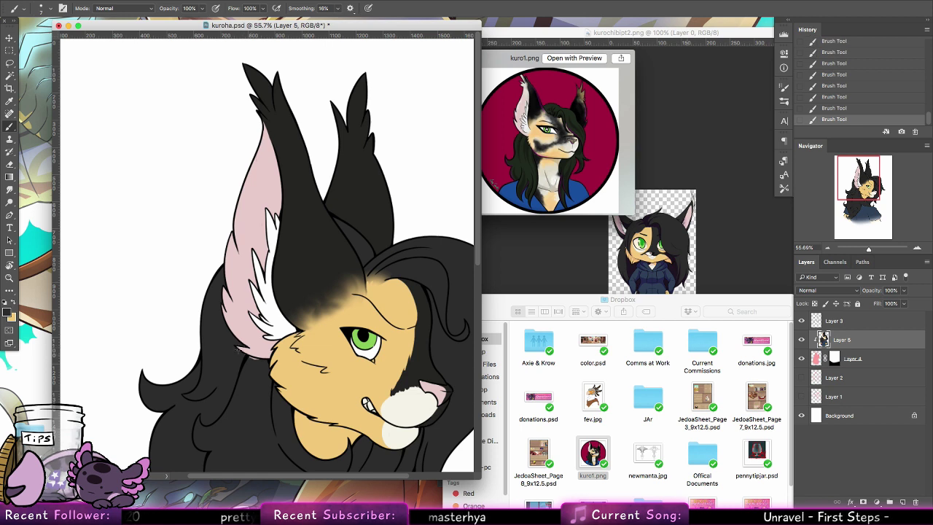
drag(249, 362, 260, 358)
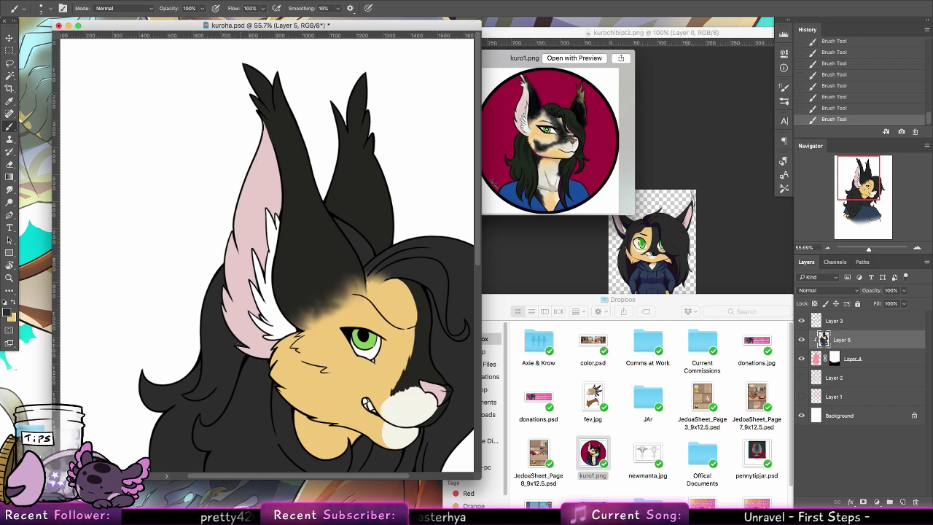
Switch to Finder to close the Quick Look preview covering the reference area, and return to kuroha.psd.
drag(419, 361, 361, 431)
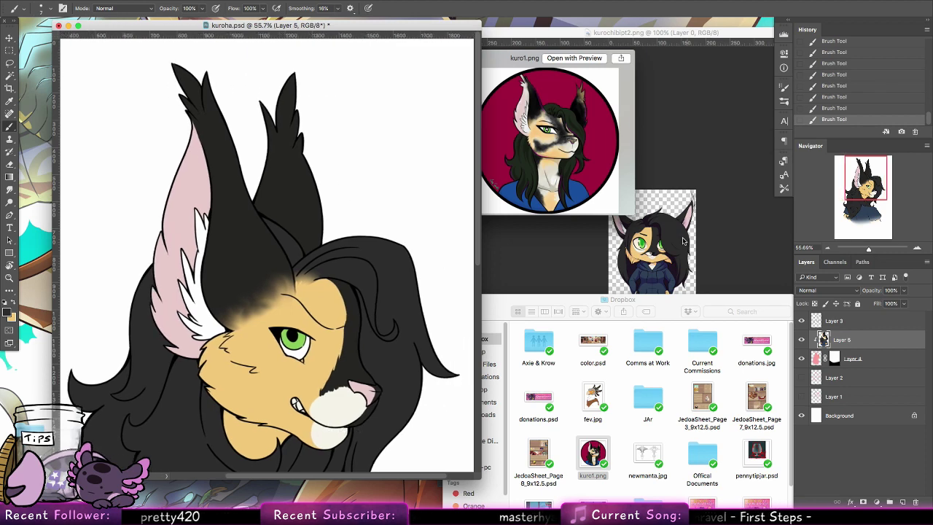
click(683, 240)
click(479, 491)
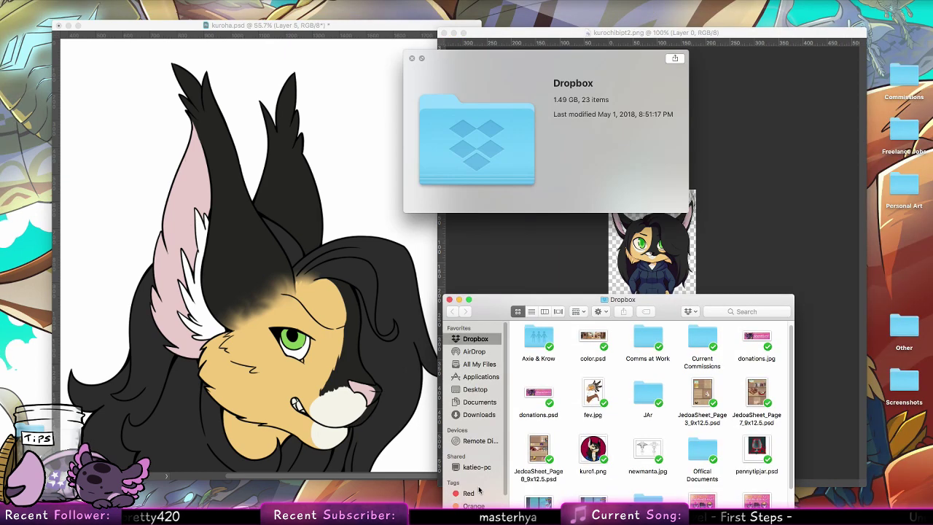
click(452, 262)
click(552, 141)
key(space)
click(321, 210)
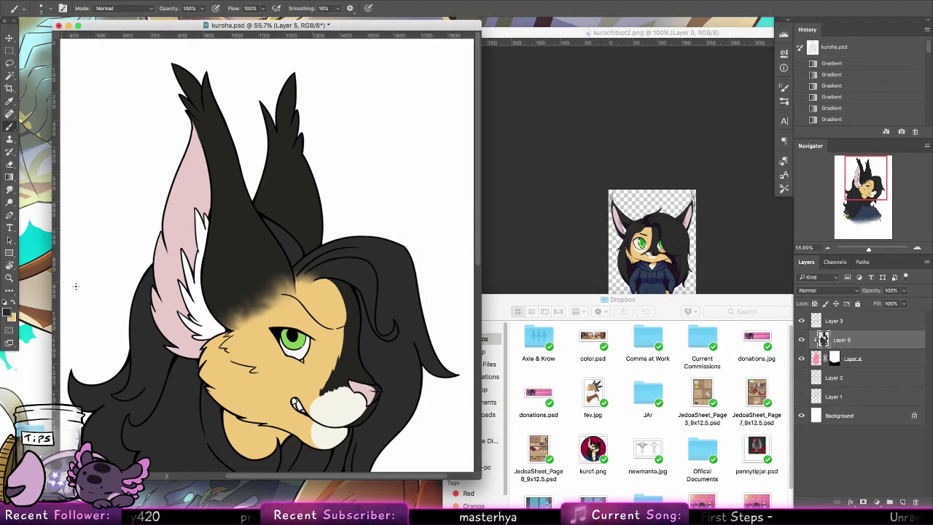
Paint the lower fur tuft near the tip of the near ear white with a 16 px brush.
drag(292, 253, 322, 253)
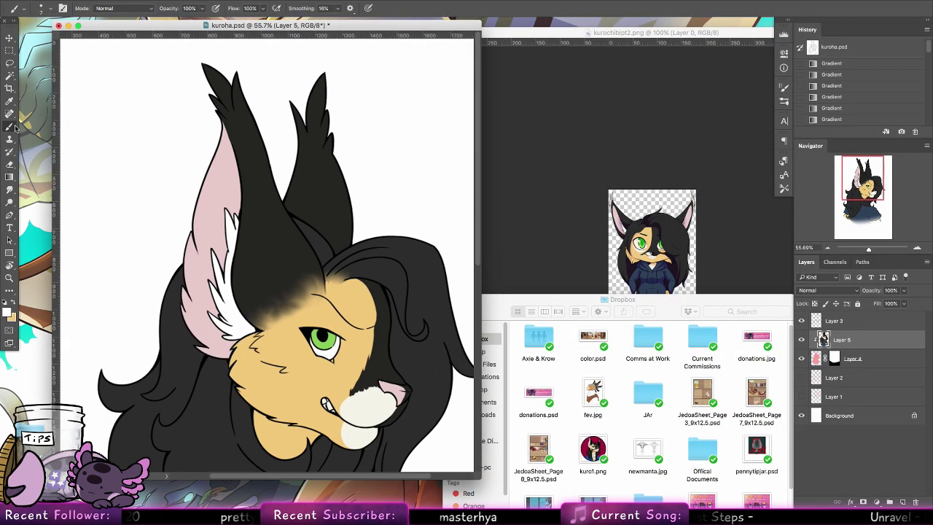
click(52, 10)
click(63, 115)
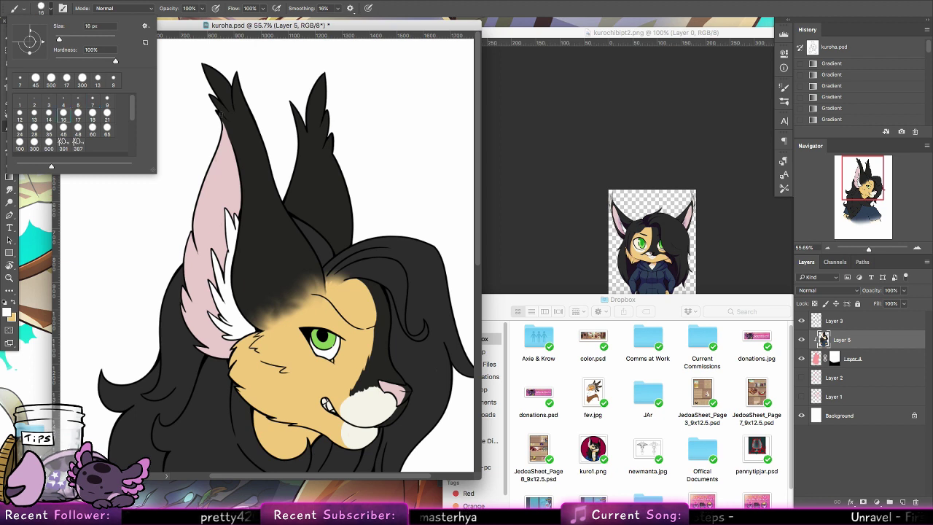
click(217, 112)
mouse_move(224, 120)
mouse_down()
mouse_move(210, 94)
mouse_move(231, 120)
mouse_up()
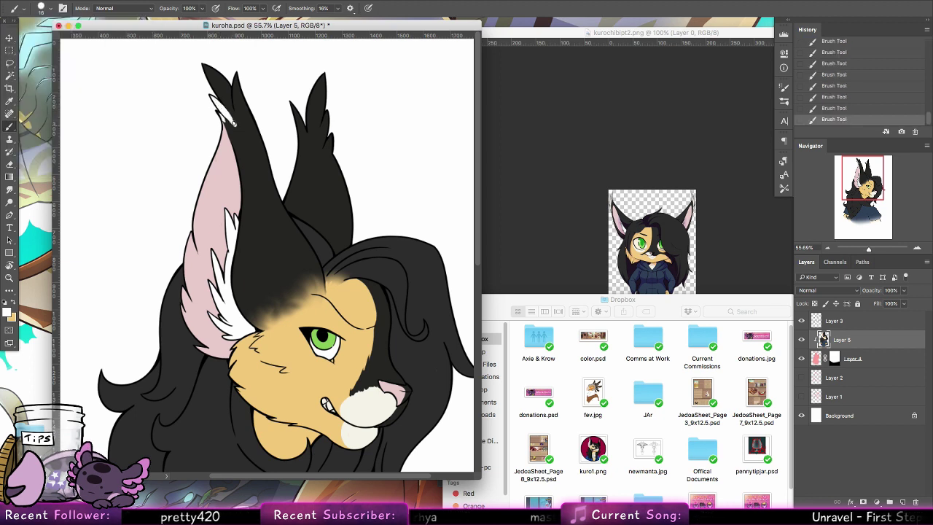
Paint the long outer tuft at the near ear's tip white, matching the tuft below it.
alt+click(233, 119)
alt+click(227, 118)
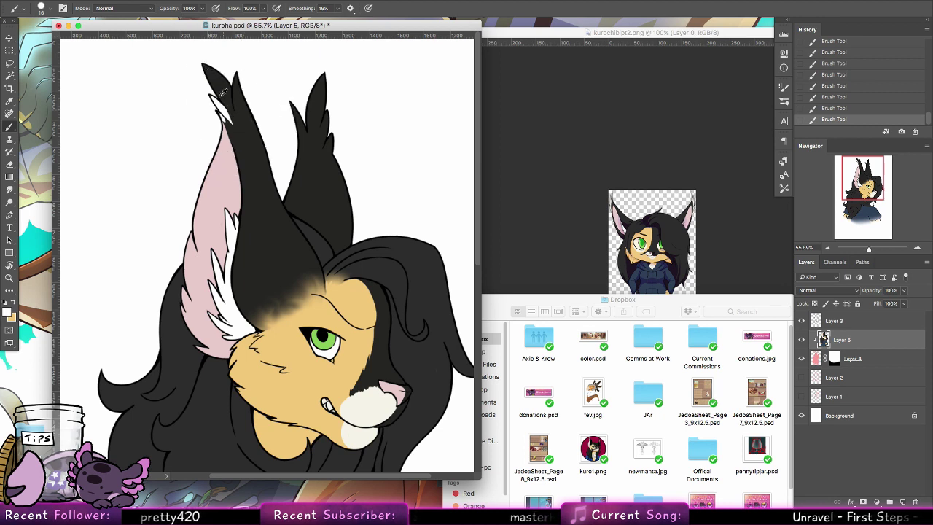
mouse_move(207, 73)
mouse_down()
mouse_move(238, 124)
mouse_move(228, 105)
mouse_up()
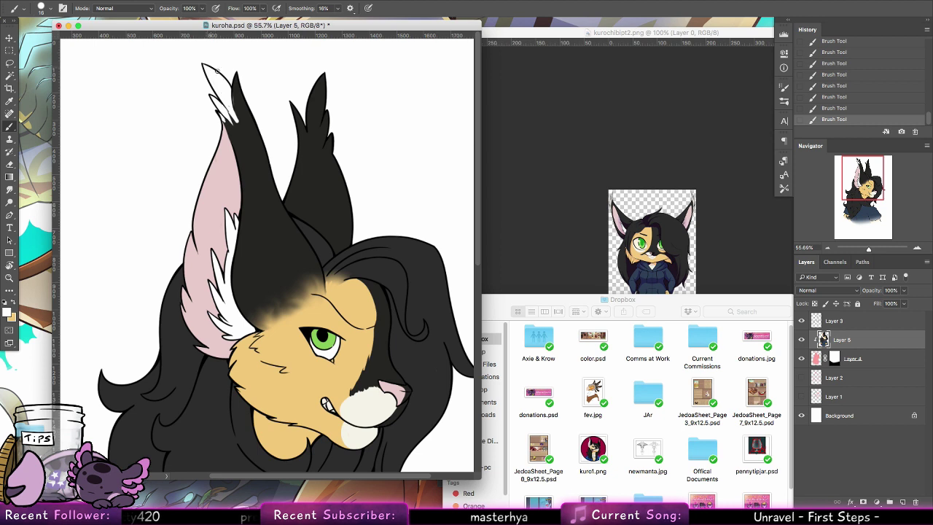
alt+click(230, 115)
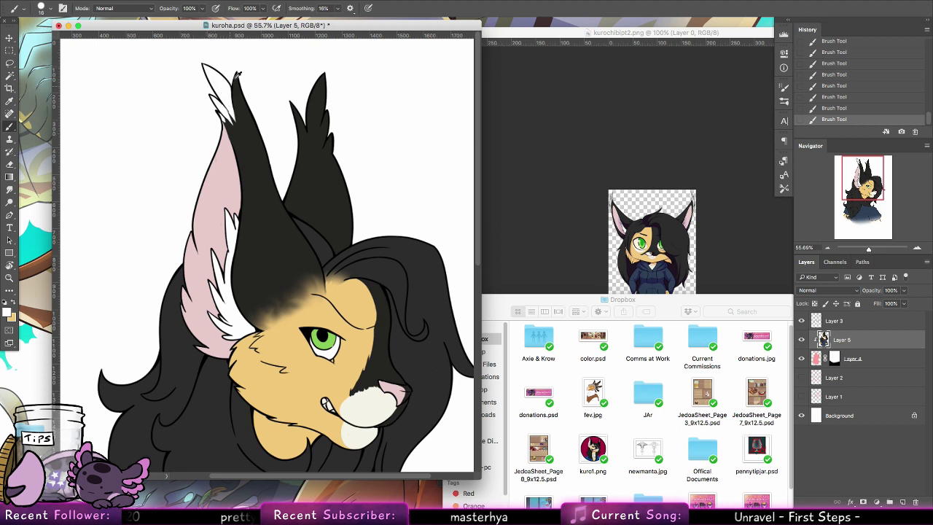
Paint the inner tuft at the near ear's tip and the two long tufts at the far ear's tip white.
mouse_move(234, 98)
mouse_down()
mouse_move(238, 117)
mouse_move(234, 81)
mouse_up()
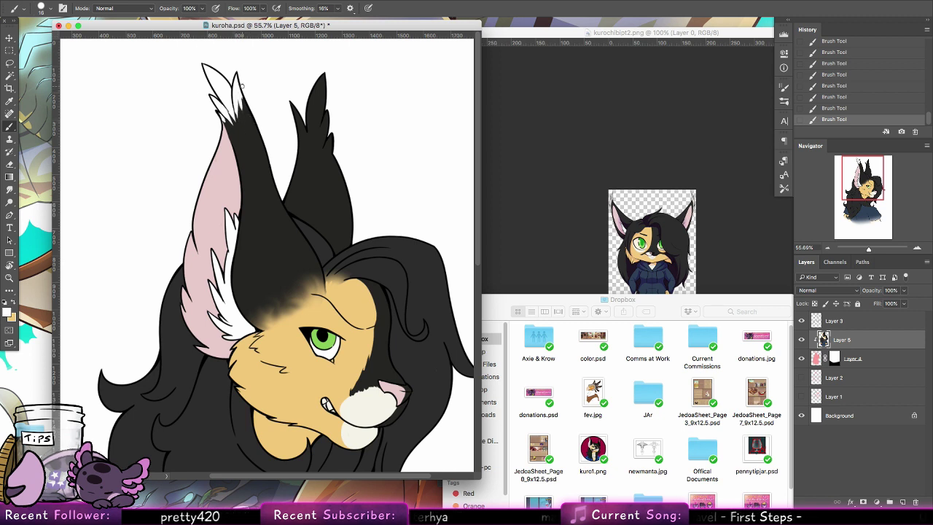
scroll(389, 181, left, 2)
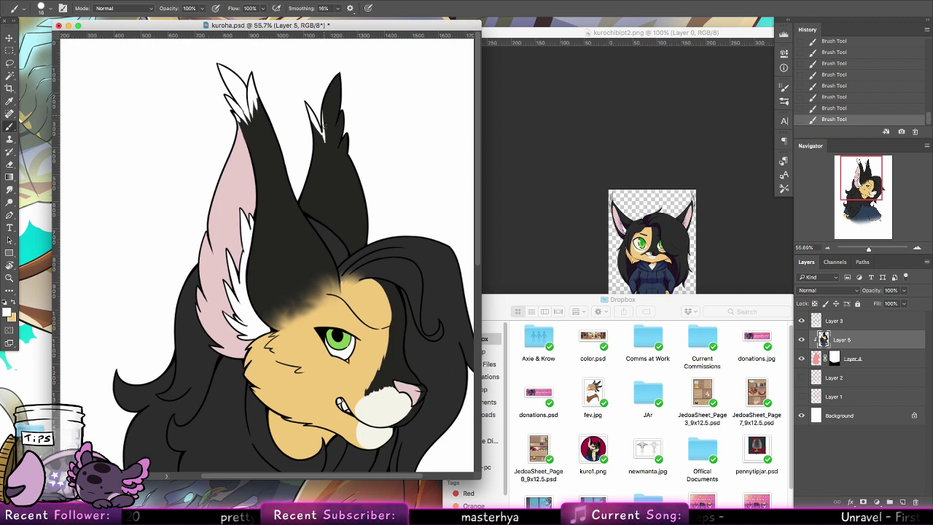
drag(325, 144, 340, 89)
key(super+z)
drag(325, 142, 338, 97)
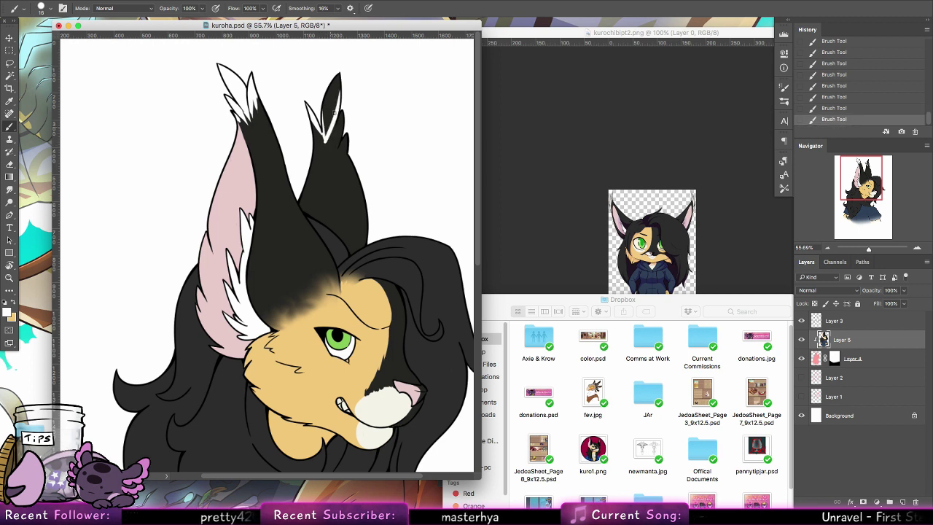
drag(328, 131, 339, 67)
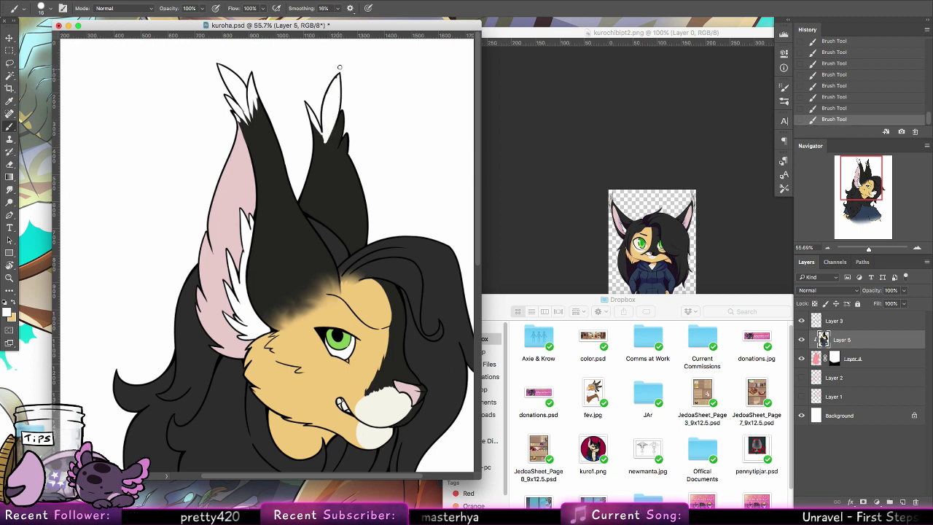
Paint the small rear tufts of the far ear white and shape their bases with the dark fur colour sampled from the ear.
alt+click(325, 152)
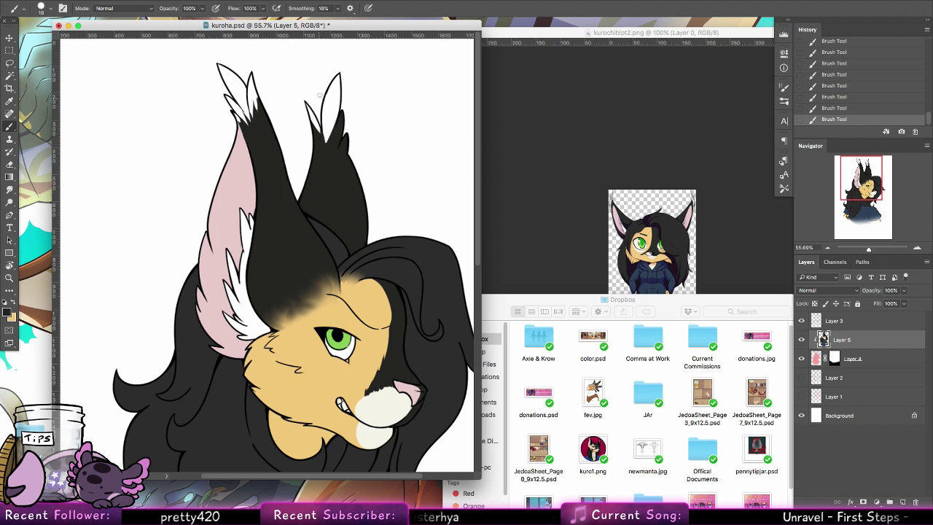
alt+click(327, 111)
drag(339, 141, 338, 111)
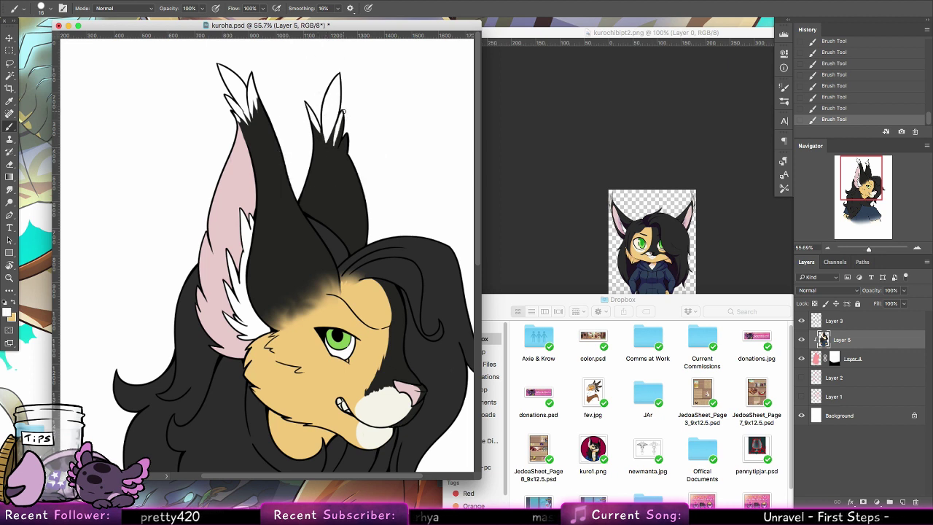
mouse_move(341, 144)
mouse_down()
mouse_move(338, 115)
mouse_move(335, 136)
mouse_move(344, 136)
mouse_up()
alt+click(337, 158)
alt+click(338, 134)
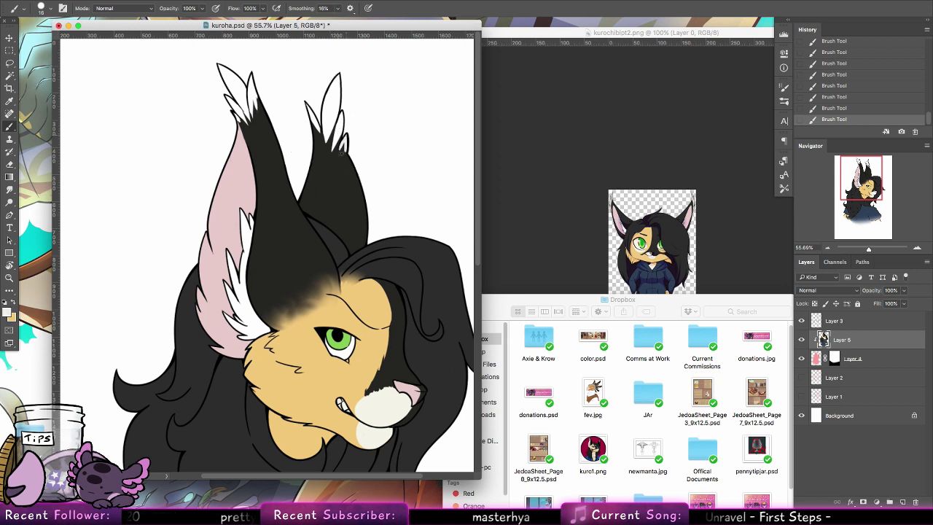
alt+click(348, 158)
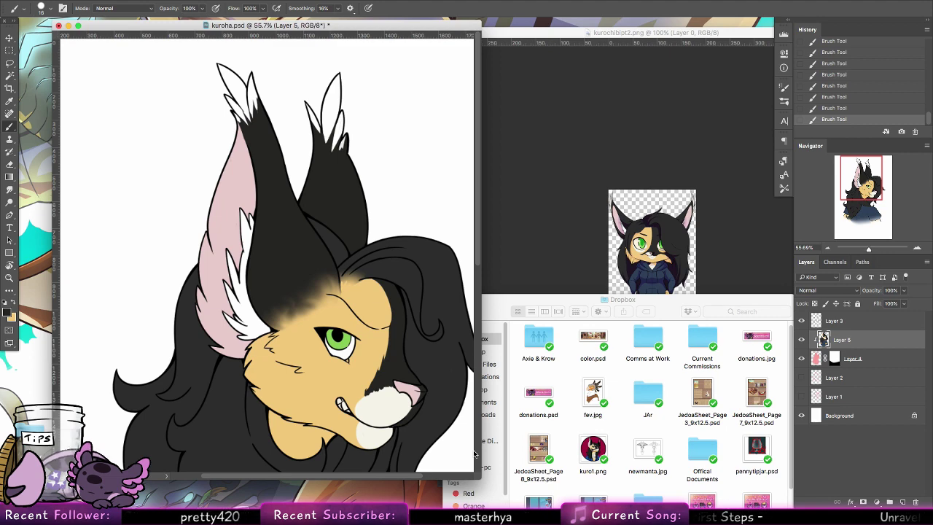
Save kuroha.psd and review the whole coloured figure.
scroll(401, 234, down, 6)
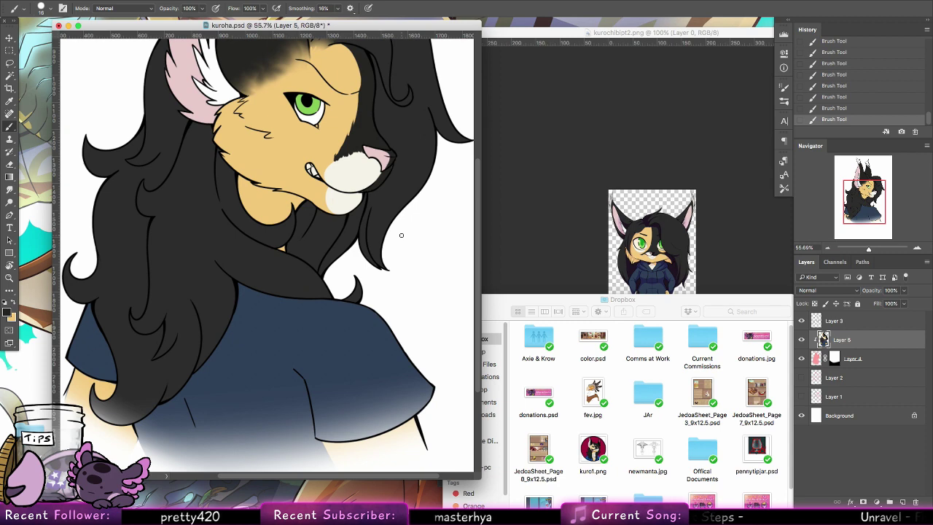
click(10, 279)
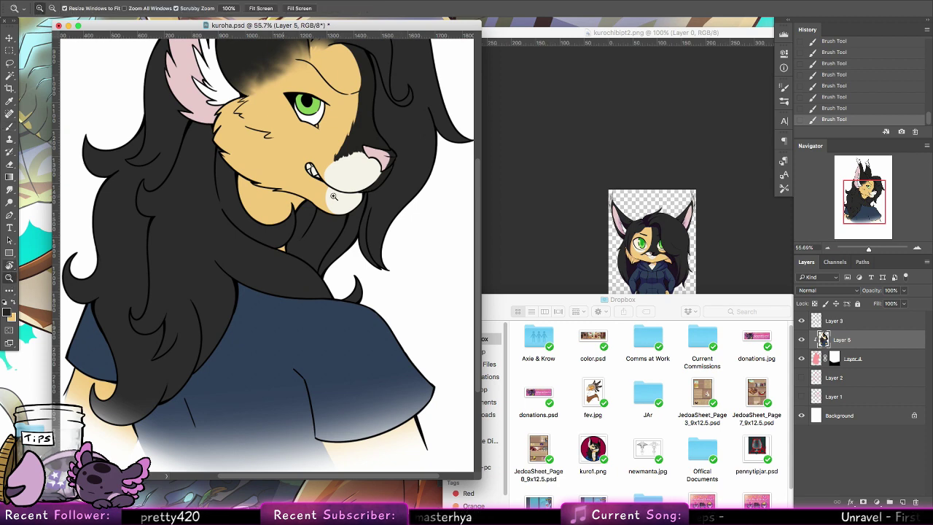
drag(386, 233, 342, 233)
key(super+s)
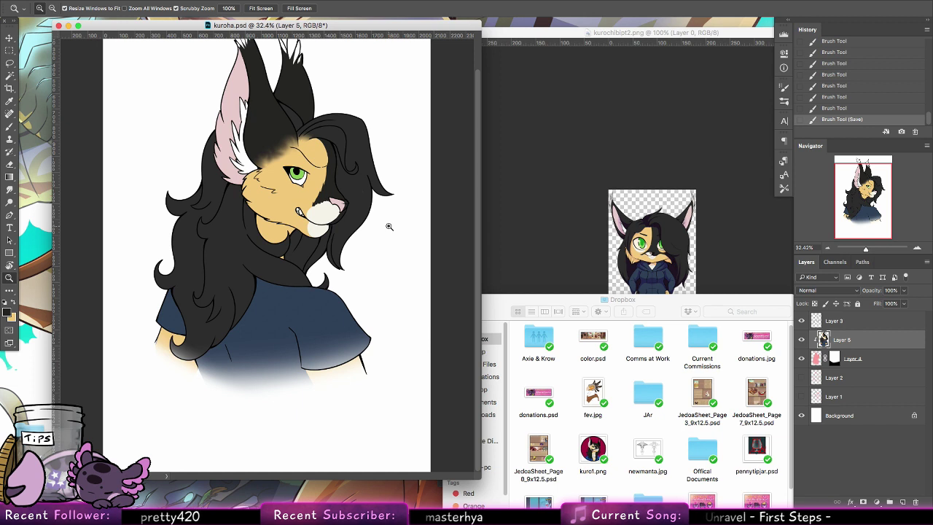
scroll(397, 248, up, 3)
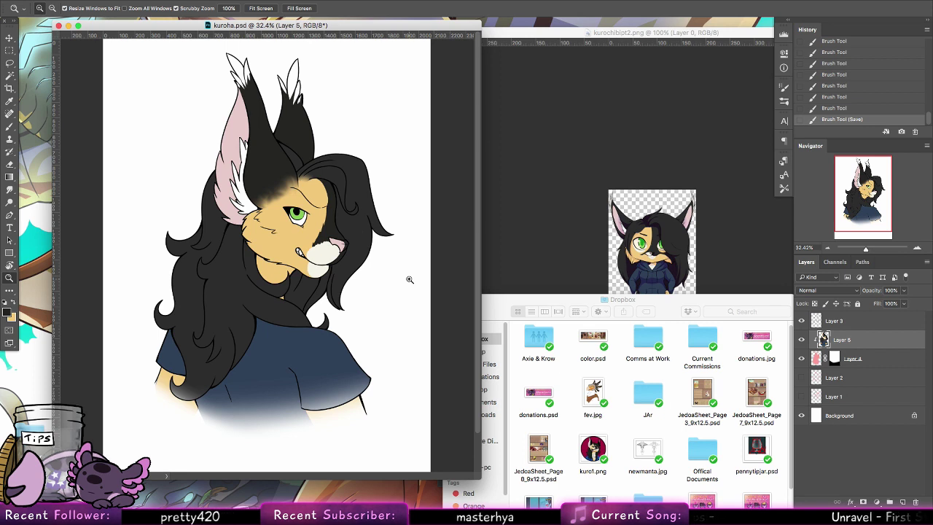
Add a new layer above Layer 5 and make it a clipping mask.
click(902, 502)
right_click(872, 342)
click(781, 219)
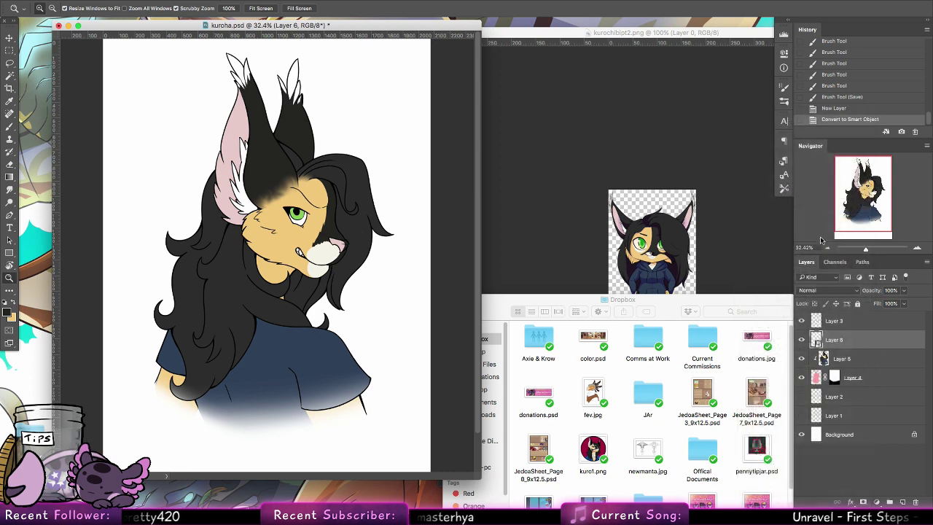
key(super+z)
right_click(875, 340)
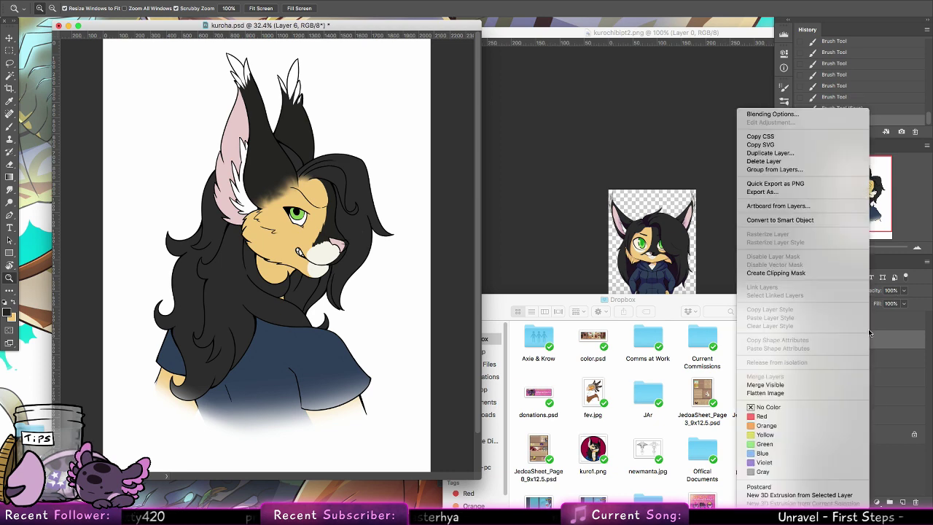
click(809, 265)
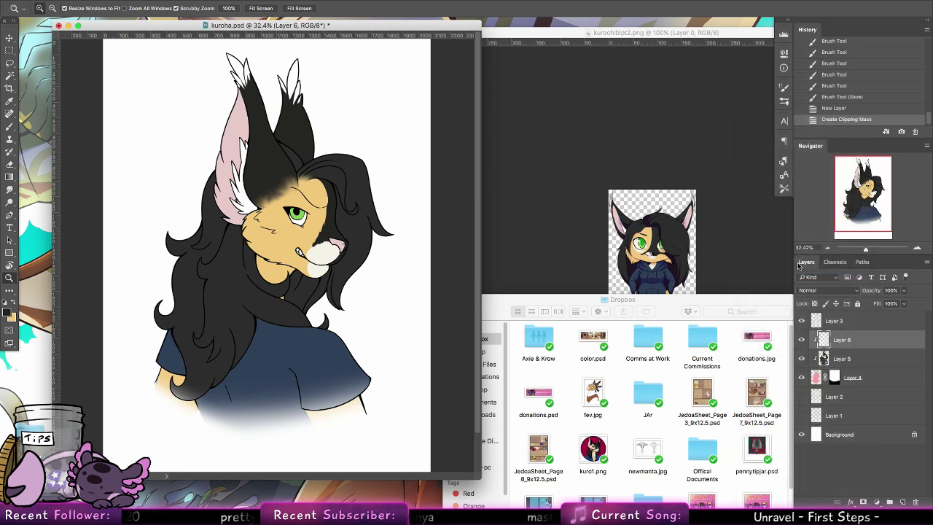
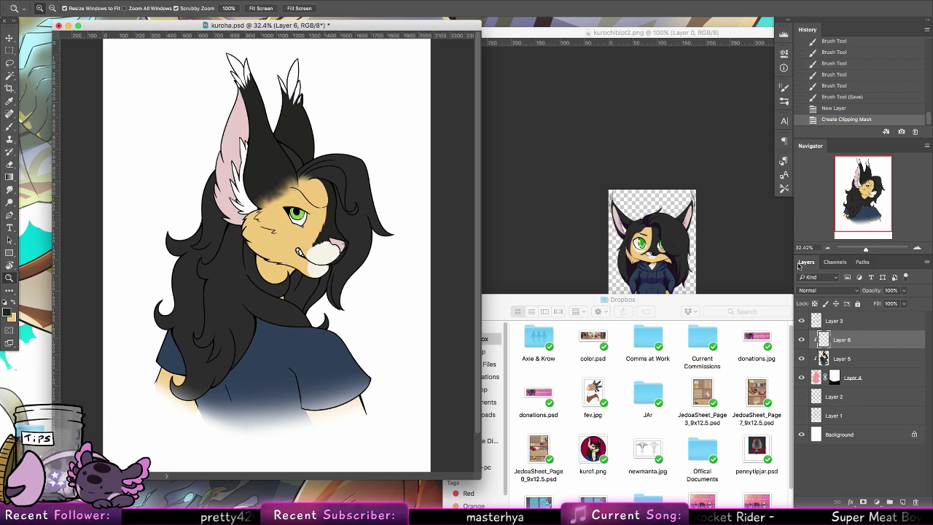
Fill the new clipped layer with a salmon pink using the Paint Bucket.
click(16, 128)
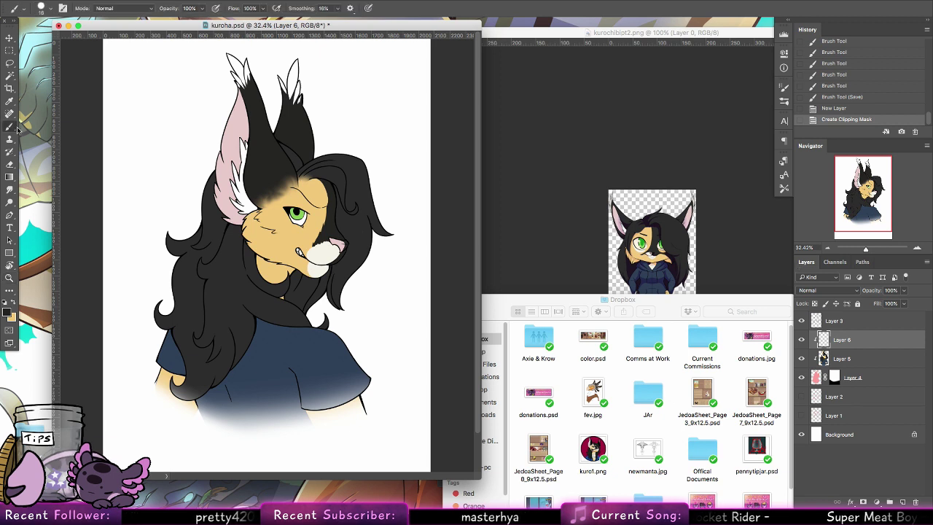
click(10, 277)
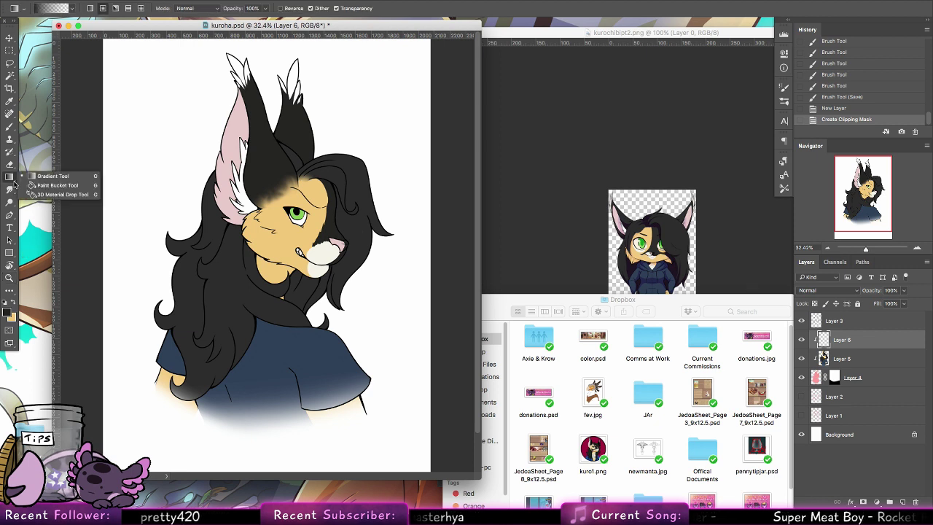
click(8, 312)
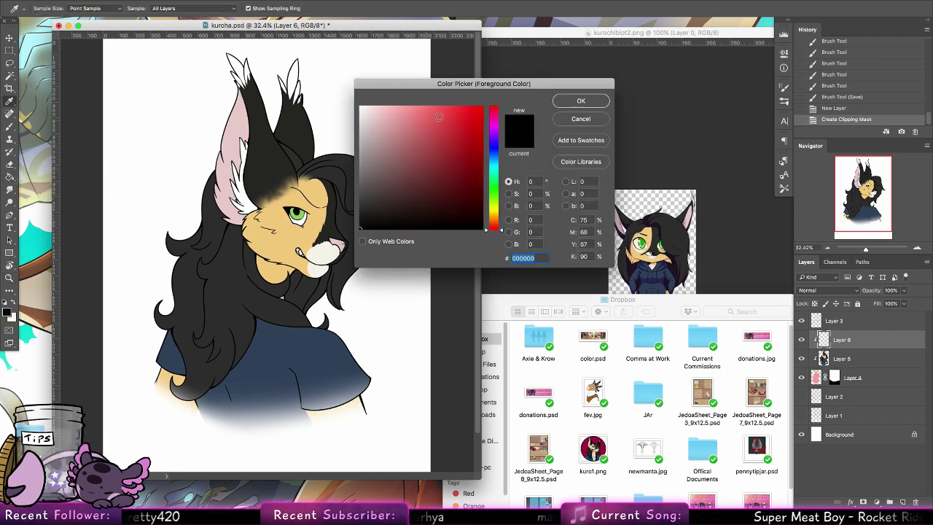
click(568, 119)
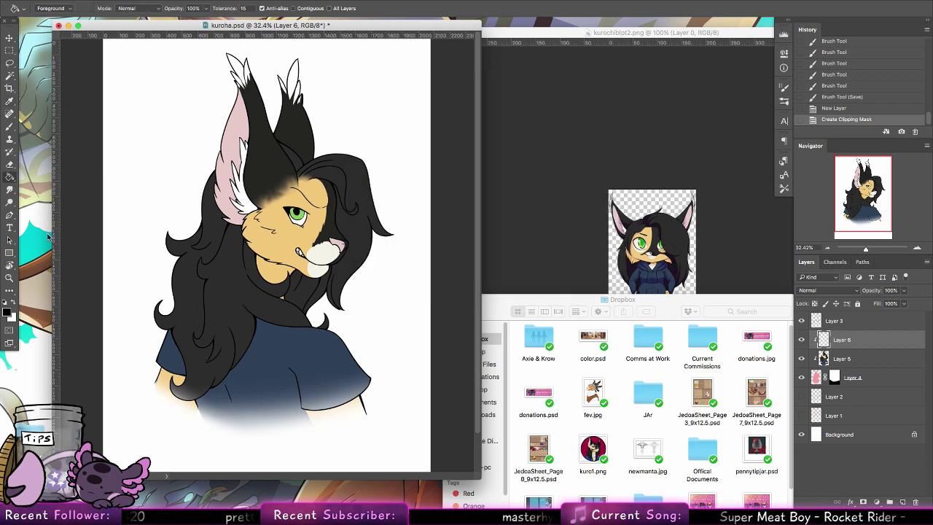
click(8, 312)
click(409, 106)
click(568, 97)
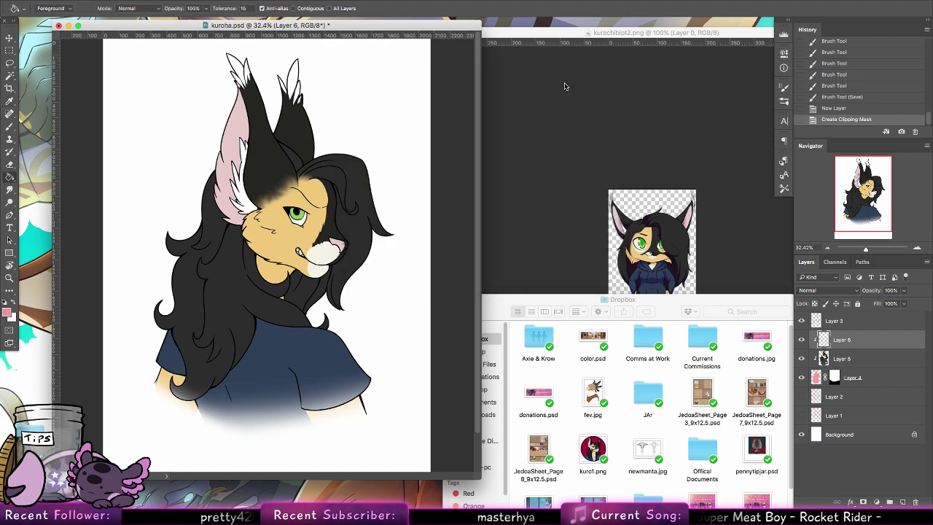
click(346, 197)
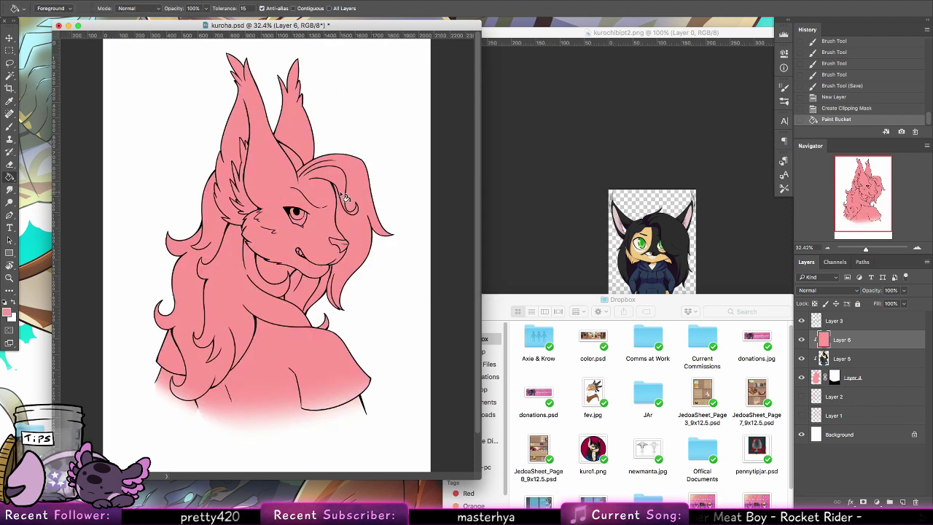
Erase the pink fill along the near ear's tip and front edge with a 100 px hard eraser.
click(9, 126)
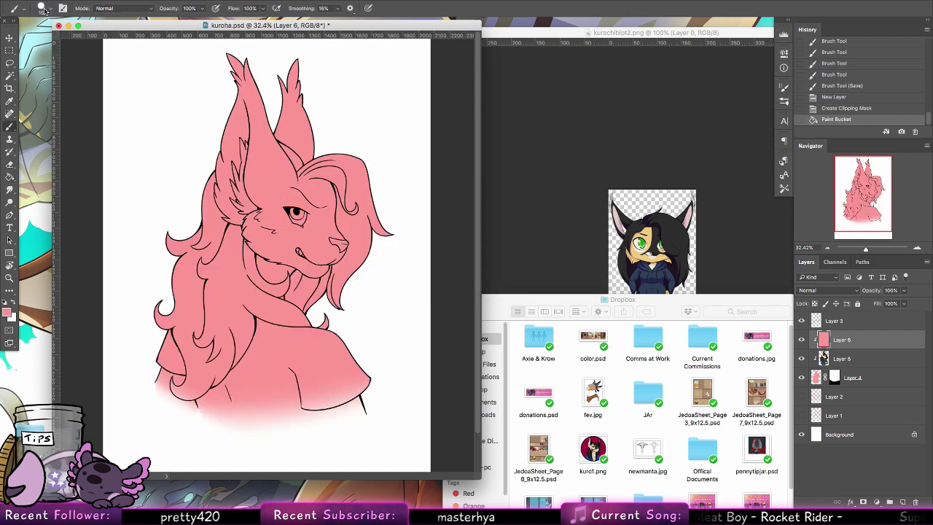
click(45, 8)
key(e)
right_click(4, 143)
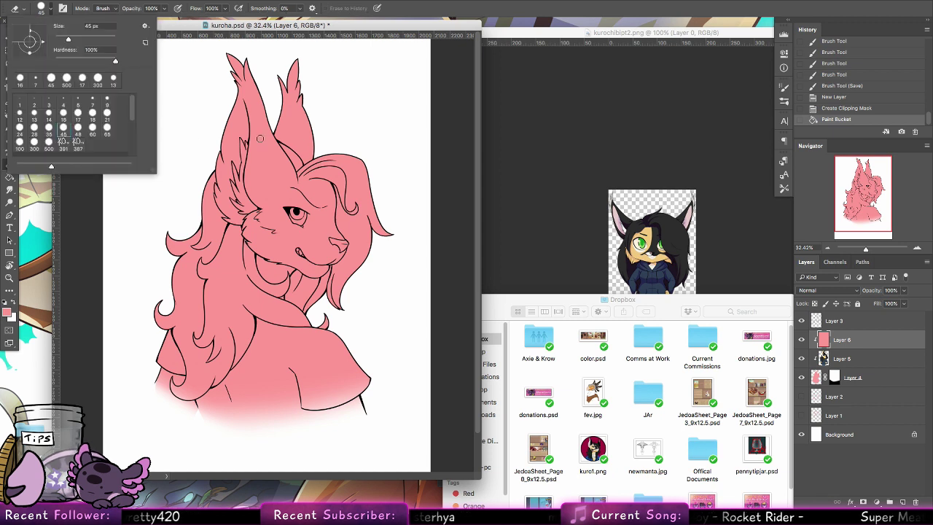
click(48, 142)
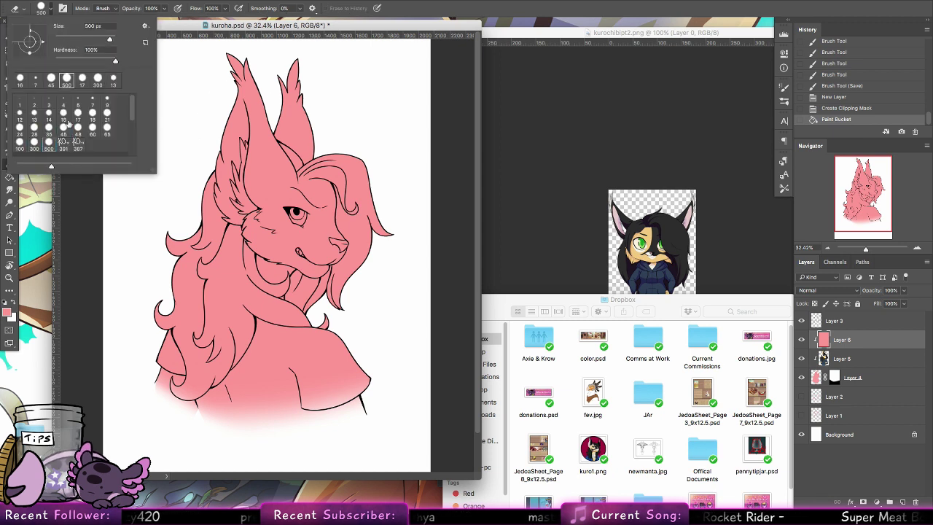
click(20, 143)
click(250, 76)
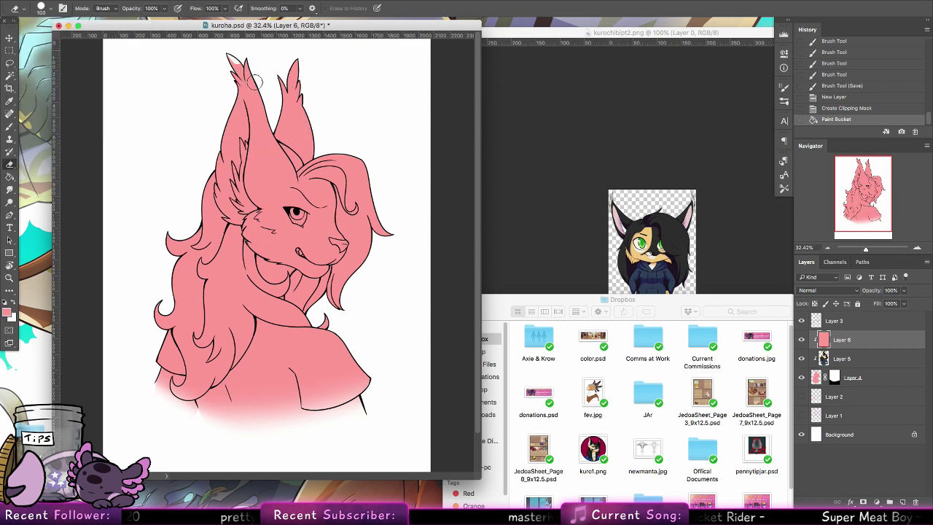
drag(240, 59, 273, 151)
Set Layer 6 to Multiply and adjust its Hue/Saturation to hue -35, saturation -8 and lightness +38.
click(827, 290)
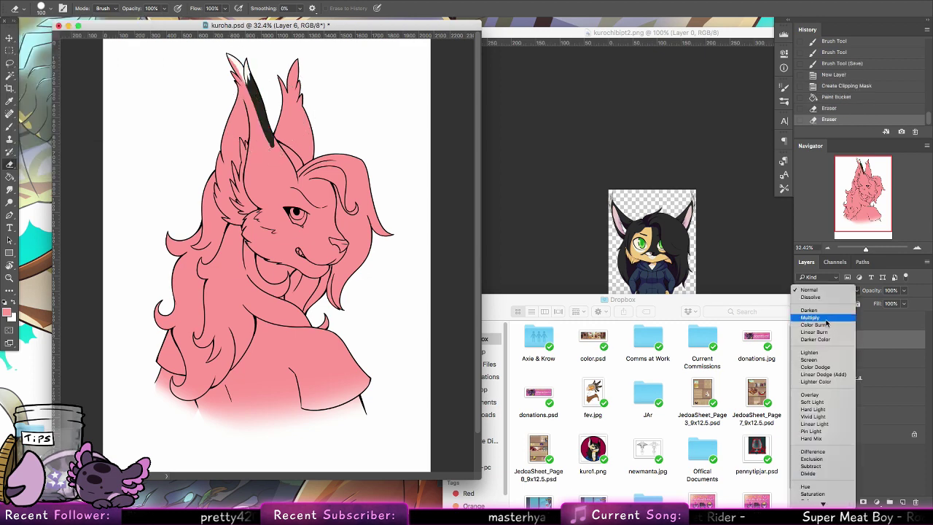
click(829, 316)
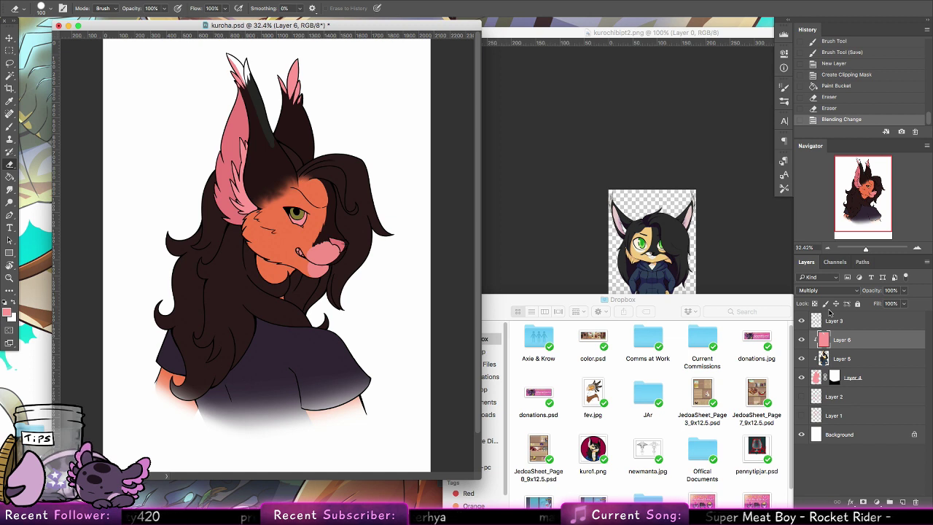
click(131, 0)
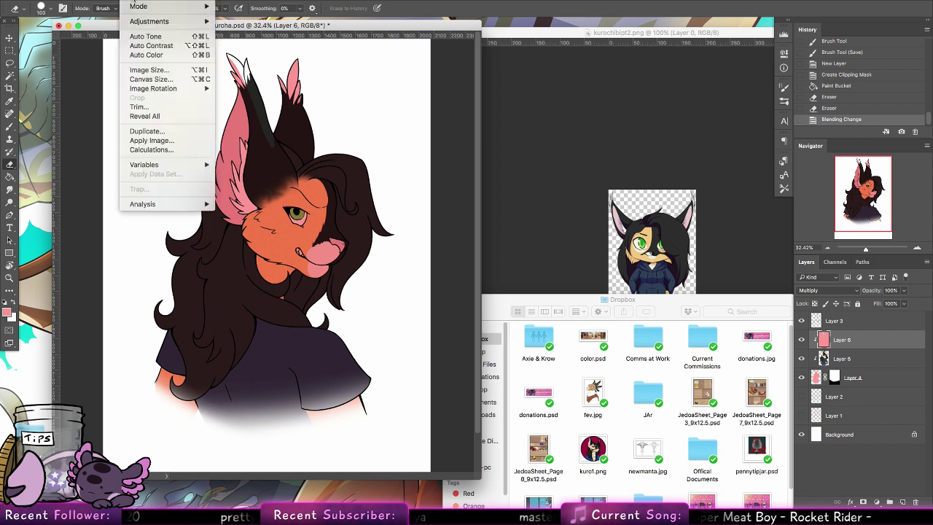
click(270, 72)
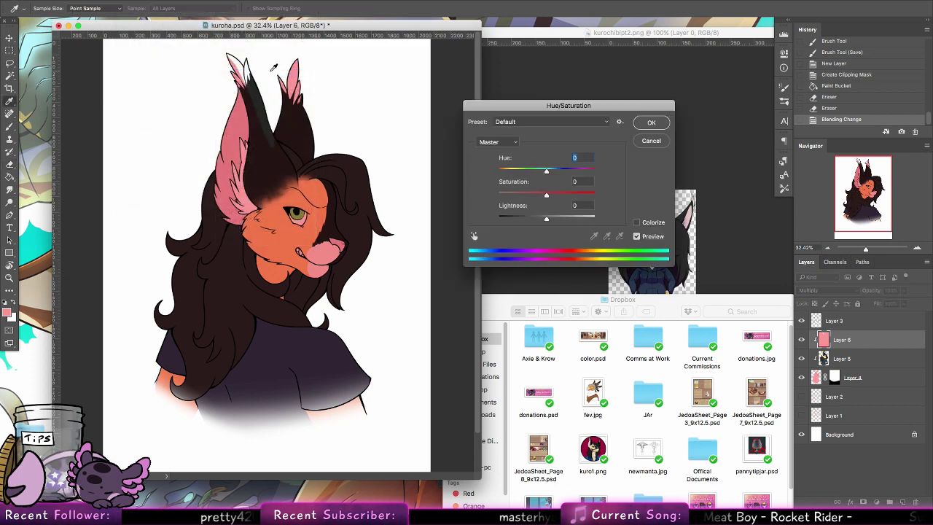
drag(560, 172, 530, 172)
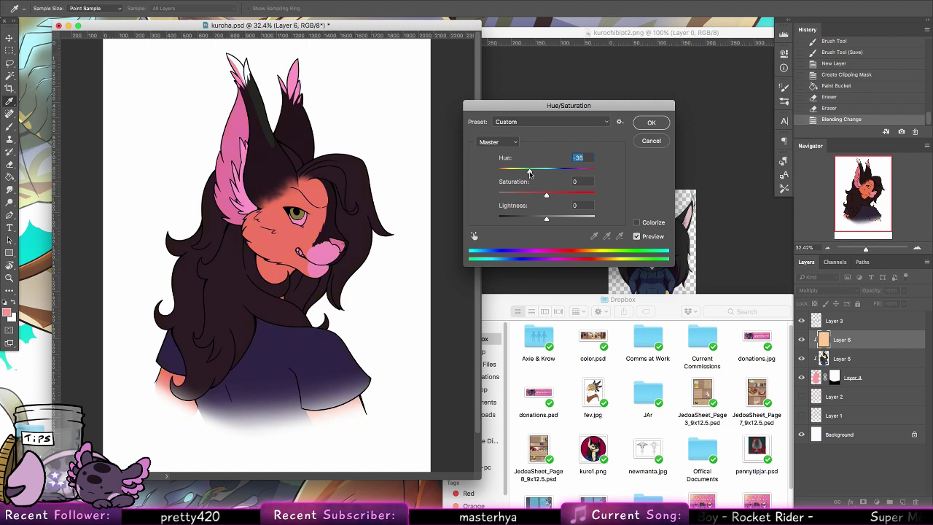
drag(572, 195, 566, 220)
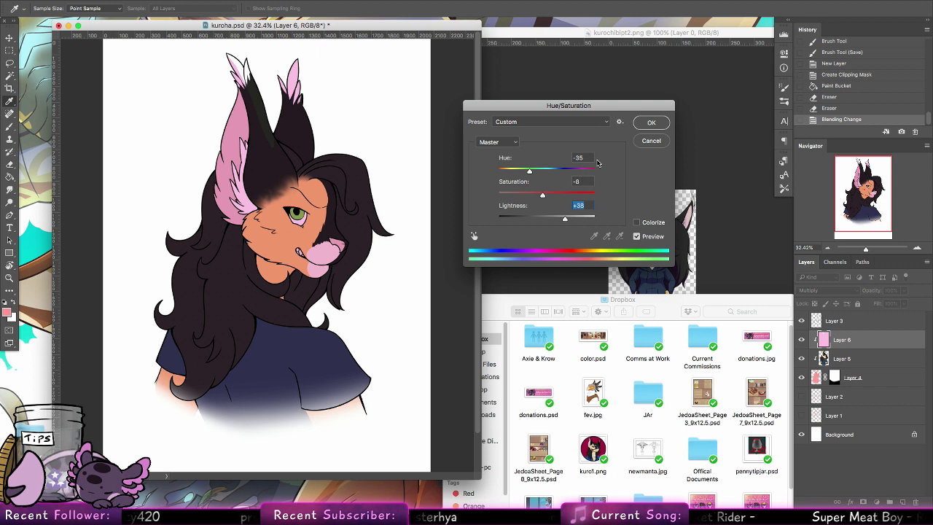
click(649, 124)
key(e)
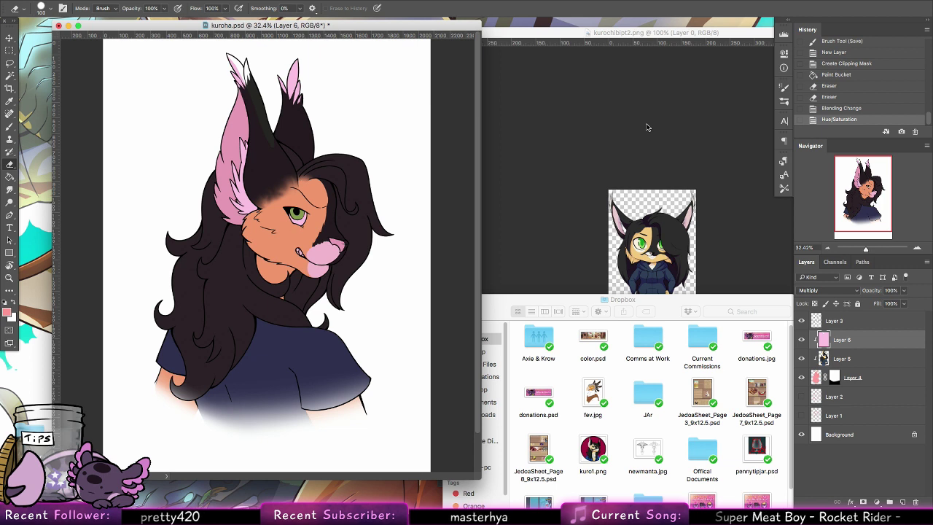
mouse_move(233, 93)
mouse_down()
mouse_move(219, 172)
mouse_move(236, 101)
mouse_move(223, 173)
mouse_move(222, 146)
mouse_move(242, 113)
mouse_move(226, 205)
mouse_up()
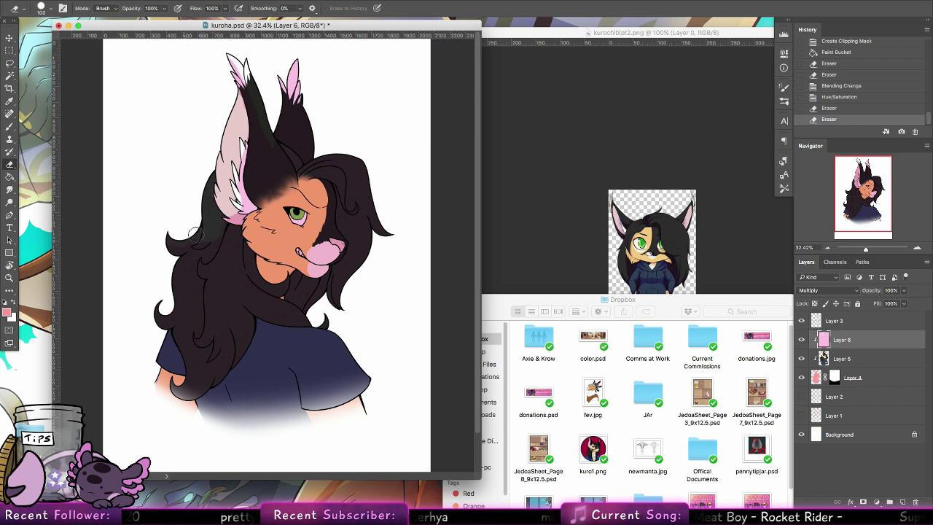
drag(195, 235, 185, 299)
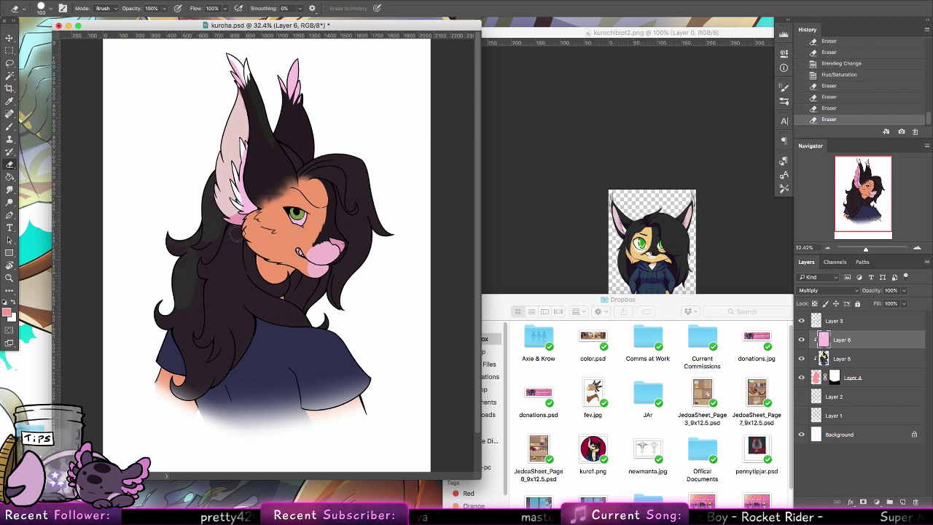
drag(236, 233, 208, 270)
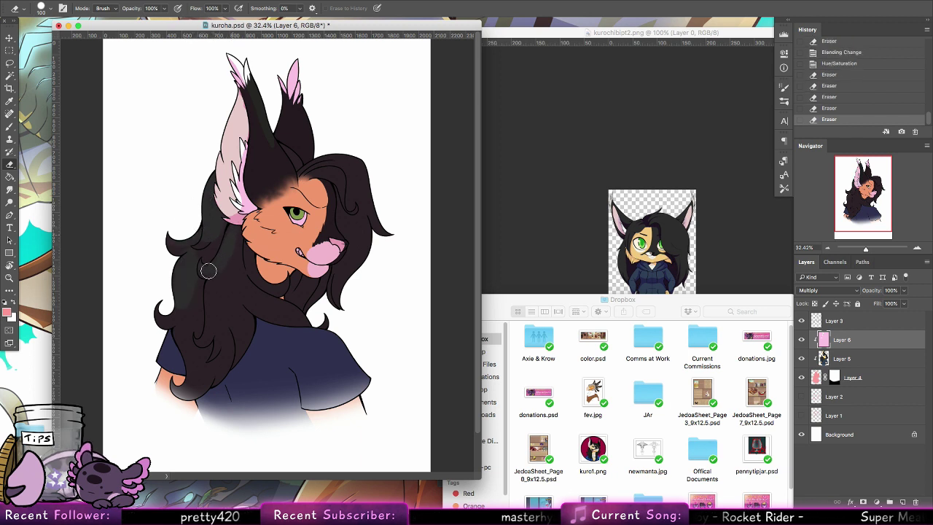
mouse_move(230, 240)
mouse_down()
mouse_move(209, 306)
mouse_move(212, 288)
mouse_up()
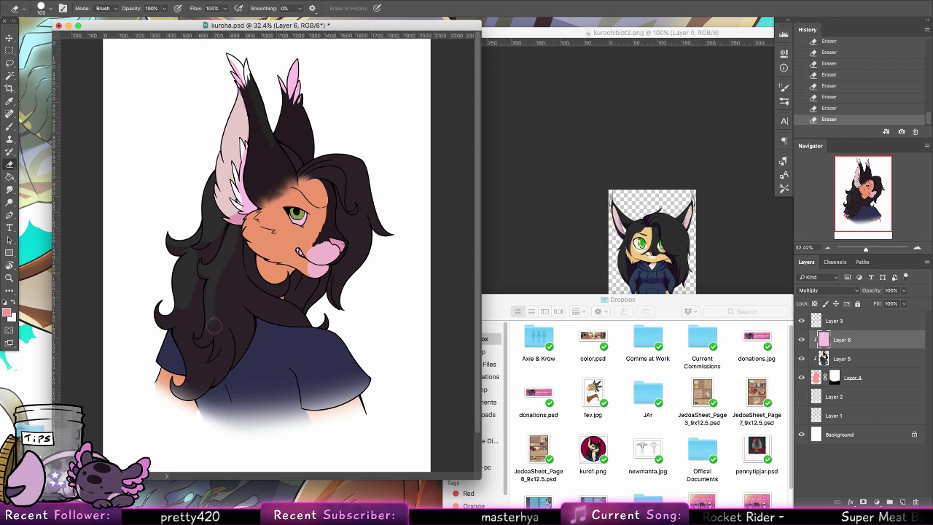
drag(166, 340, 154, 395)
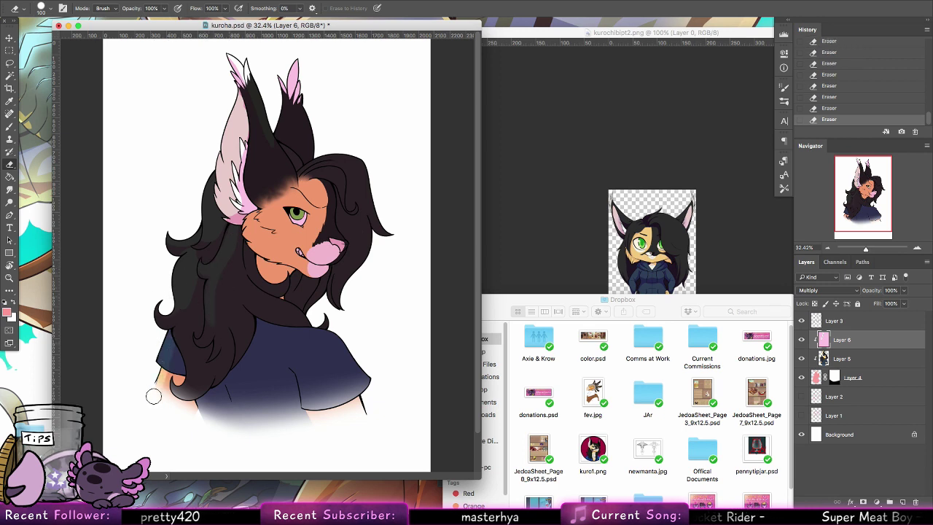
drag(182, 303, 184, 342)
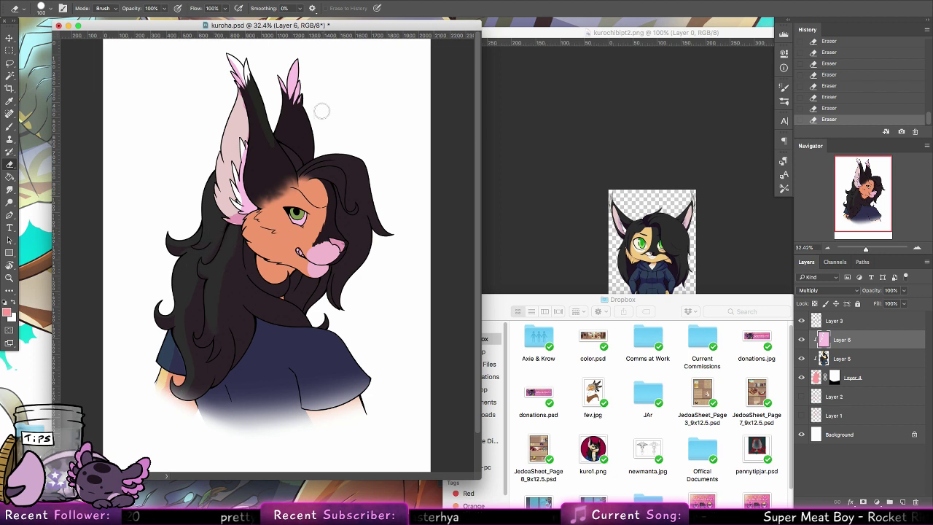
drag(266, 225, 275, 212)
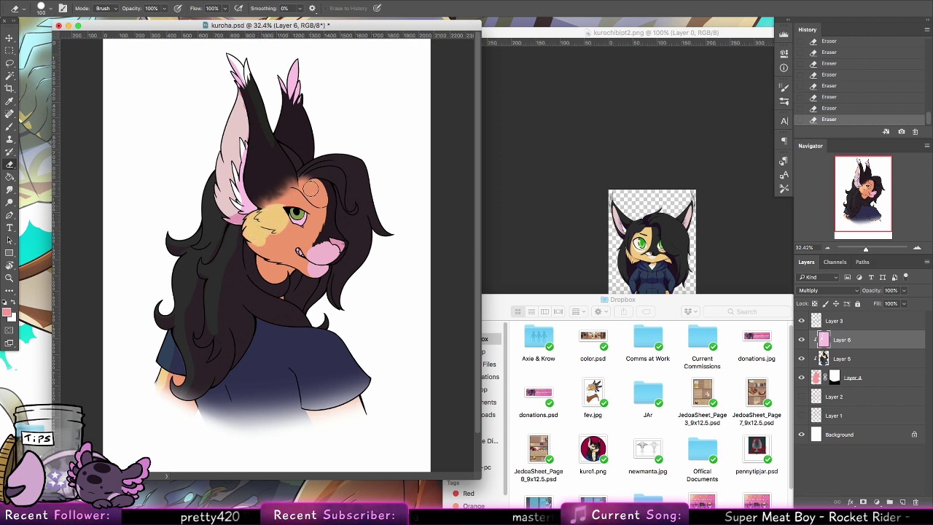
key(super+alt+z)
key(super+alt+z)
key(super+alt+z)
key(super+alt+z)
key(super+alt+z)
key(super+alt+z)
key(super+alt+z)
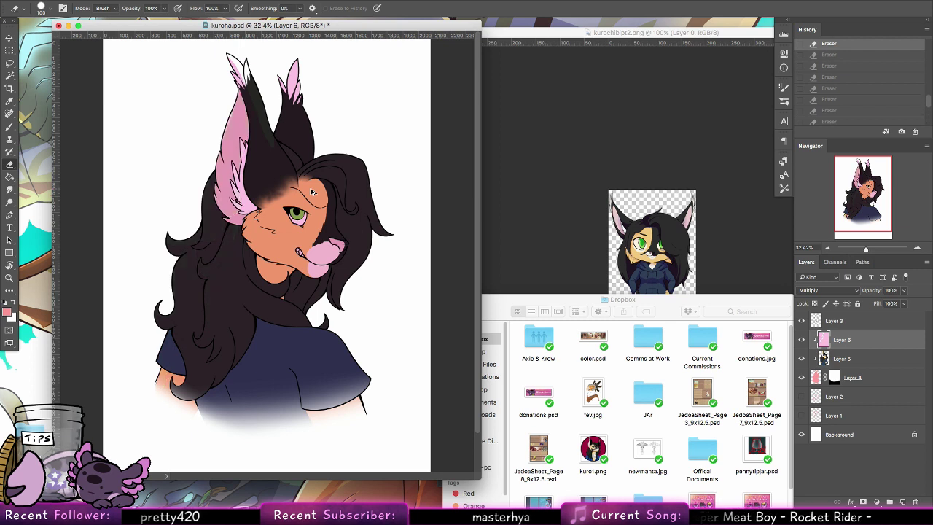
Erase lit areas from Layer 6 along the far ear's outer side and tip and the top of the fringe.
drag(311, 146, 296, 70)
drag(302, 170, 280, 147)
mouse_move(290, 168)
mouse_down()
mouse_move(297, 188)
mouse_move(276, 144)
mouse_up()
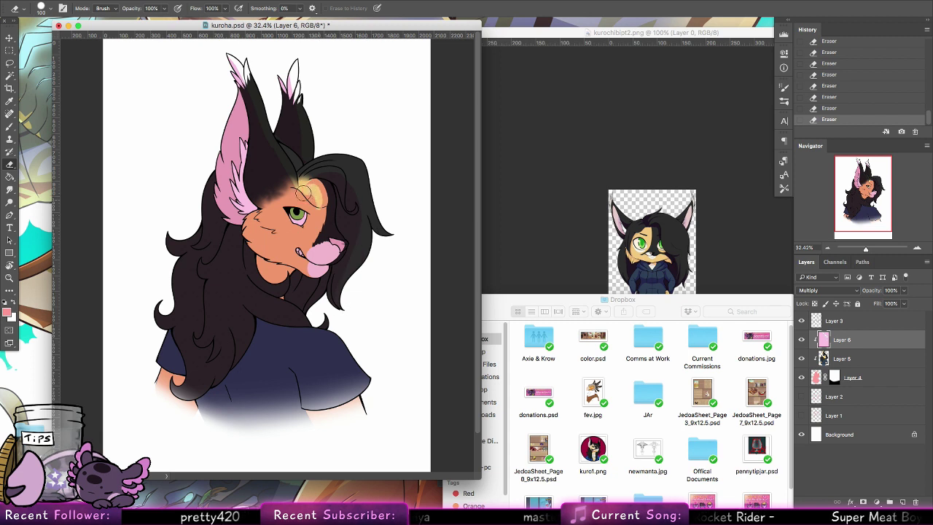
Erase lit areas from Layer 6 on the forehead, eye, muzzle and cheek, redoing the first forehead stroke.
drag(306, 191, 312, 208)
key(super+z)
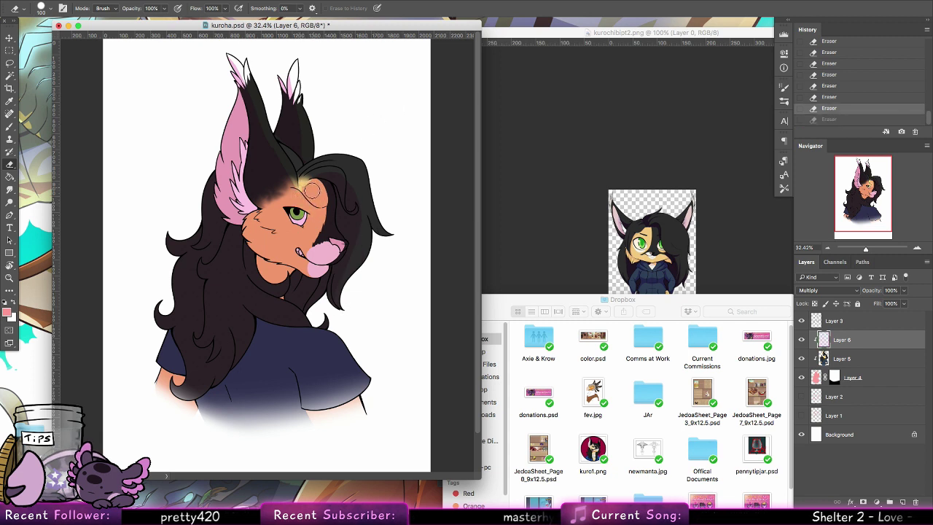
drag(310, 186, 319, 207)
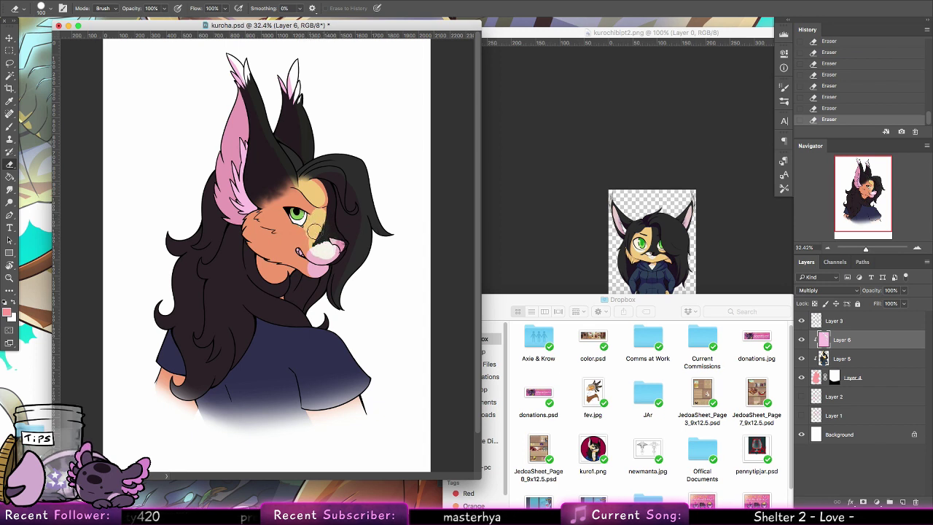
mouse_move(282, 221)
mouse_down()
mouse_move(308, 238)
mouse_move(285, 235)
mouse_up()
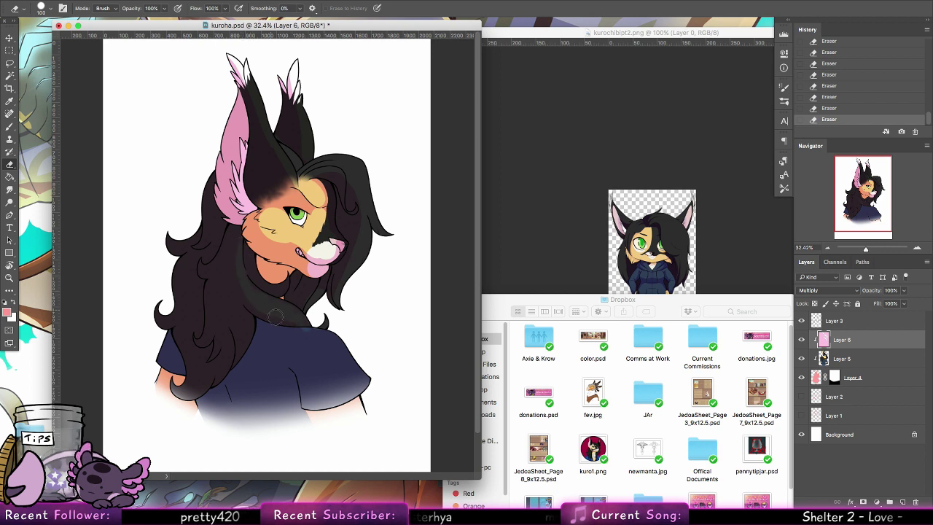
Erase lit areas from Layer 6 on the near shoulder and sleeve and along the long hair locks.
mouse_move(286, 330)
mouse_down()
mouse_move(351, 350)
mouse_move(363, 386)
mouse_up()
drag(294, 337, 345, 388)
drag(282, 333, 318, 349)
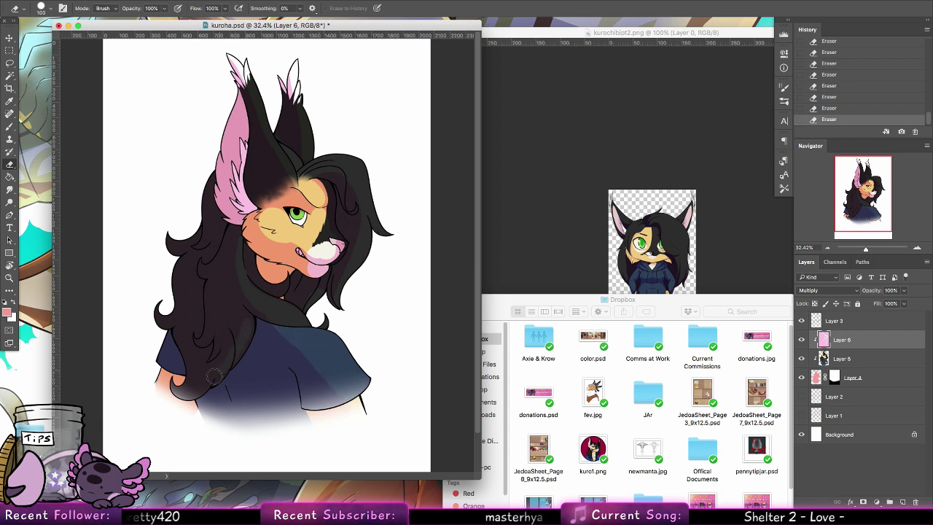
drag(218, 344, 221, 280)
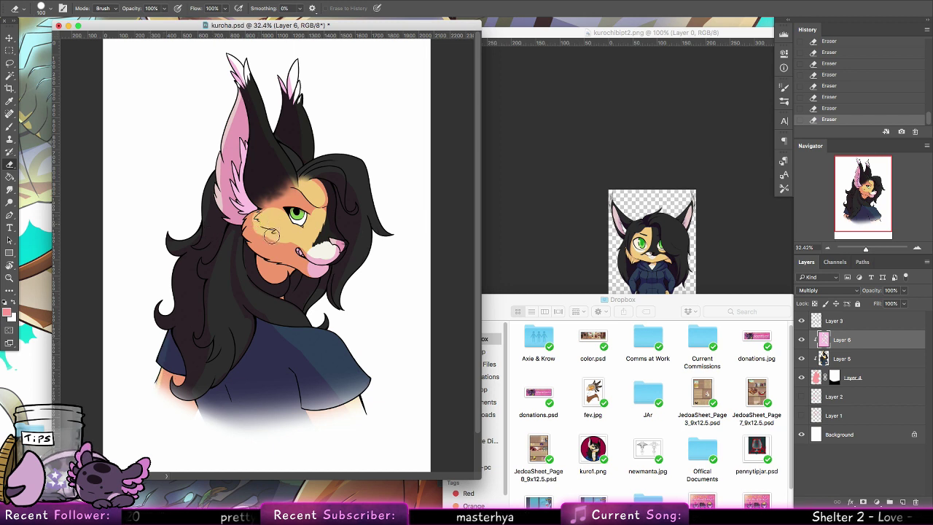
Erase more of Layer 6 at the near ear's base above the brow and across the muzzle and cheek.
drag(271, 191, 288, 172)
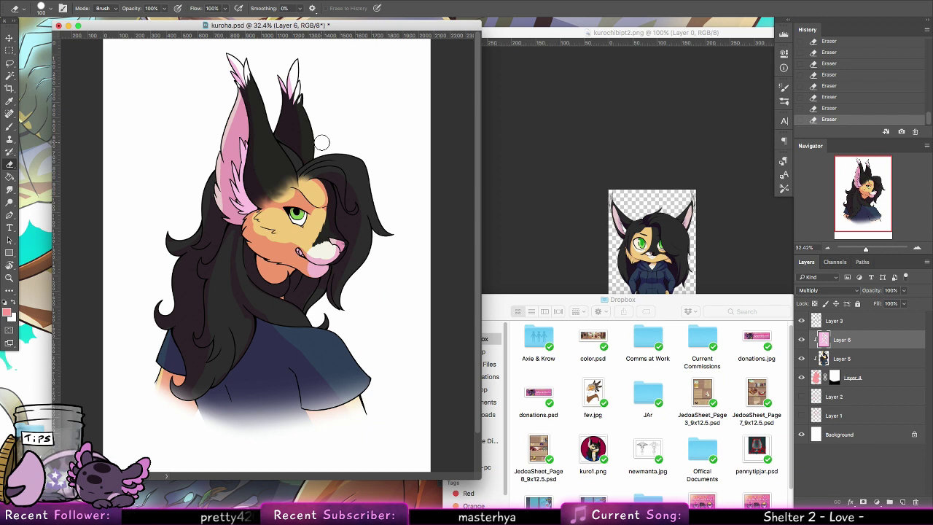
key(b)
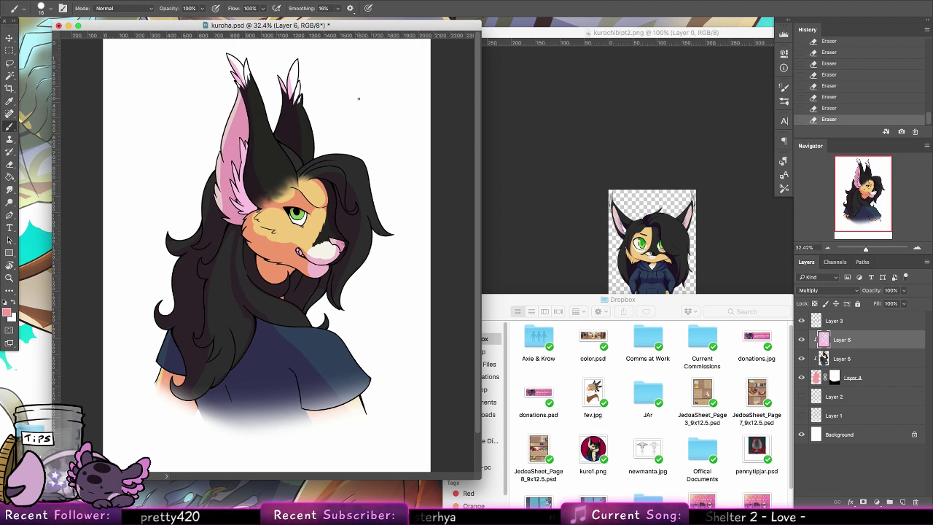
key(e)
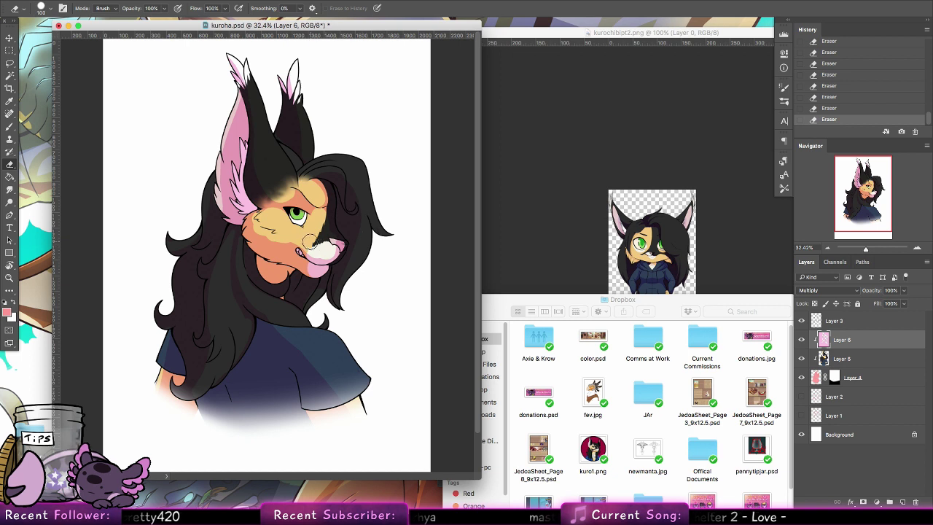
drag(329, 252, 349, 241)
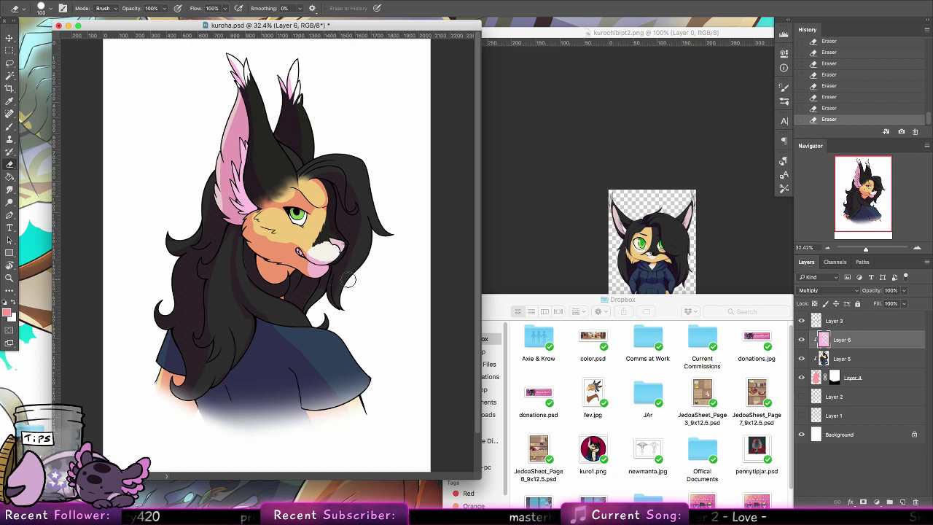
drag(297, 240, 274, 239)
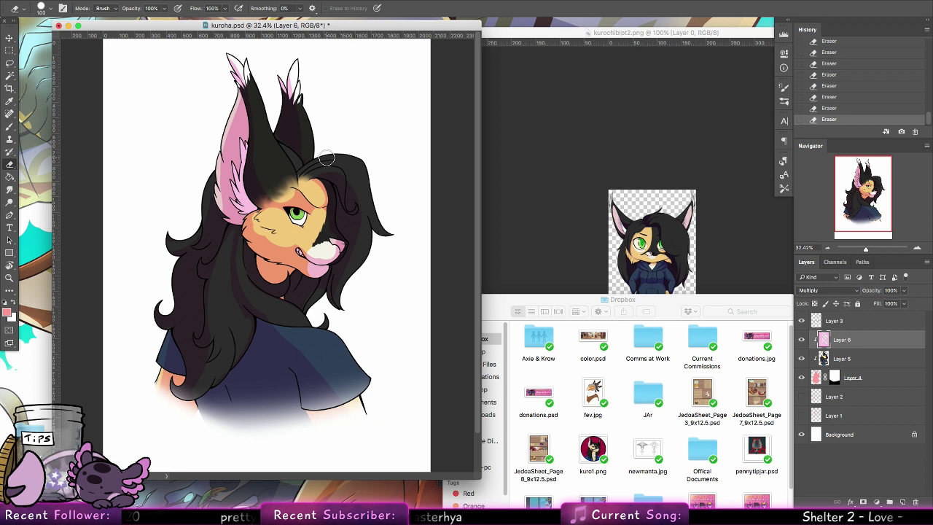
Shift Layer 6's shading colour towards lavender with a Hue/Saturation hue of about -45.
key(z)
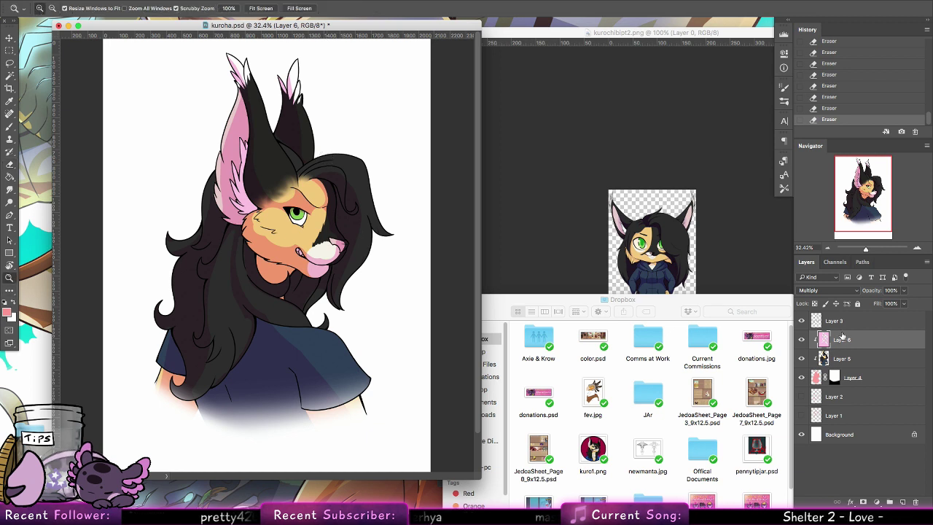
click(133, 1)
mouse_move(182, 21)
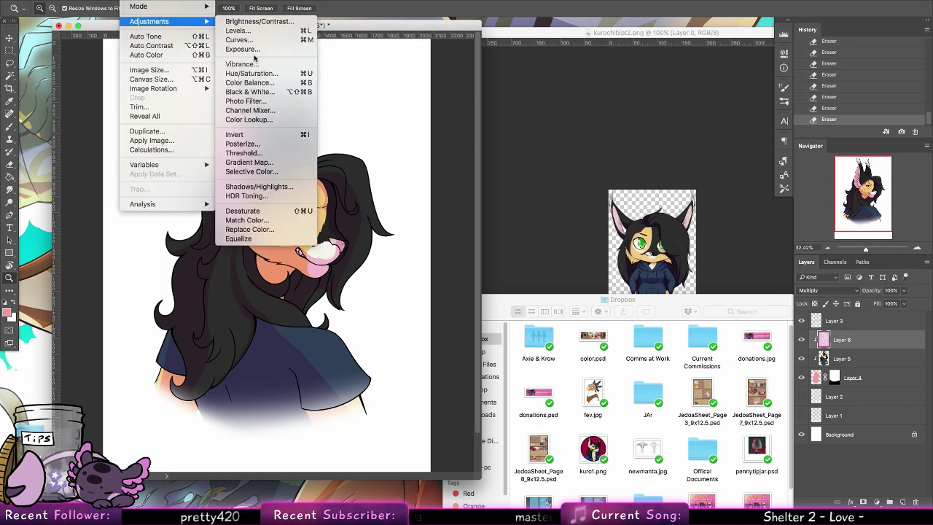
click(252, 73)
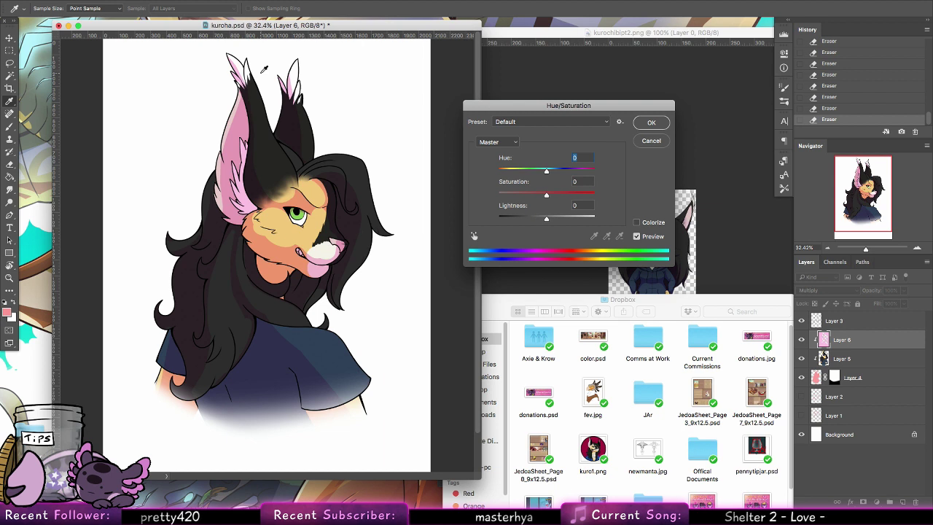
mouse_move(546, 171)
mouse_down()
mouse_move(555, 171)
mouse_move(531, 170)
mouse_up()
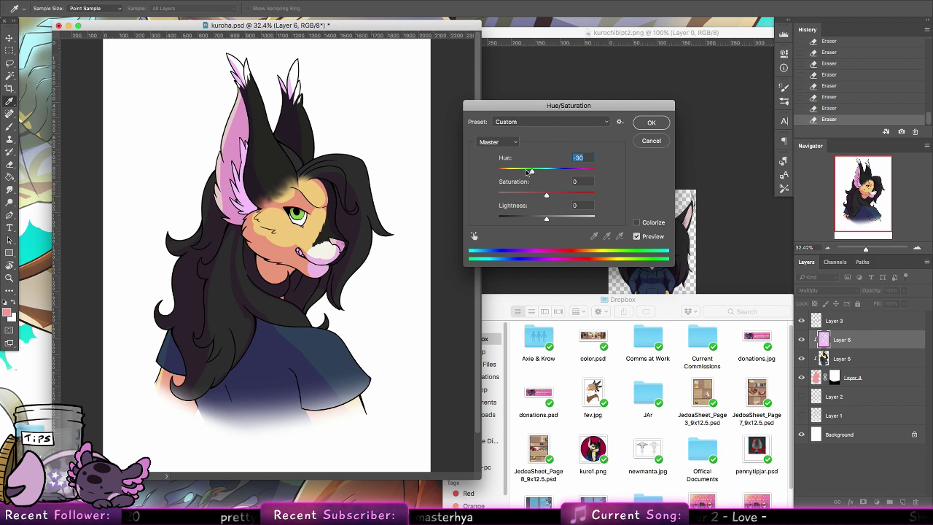
drag(529, 170, 519, 172)
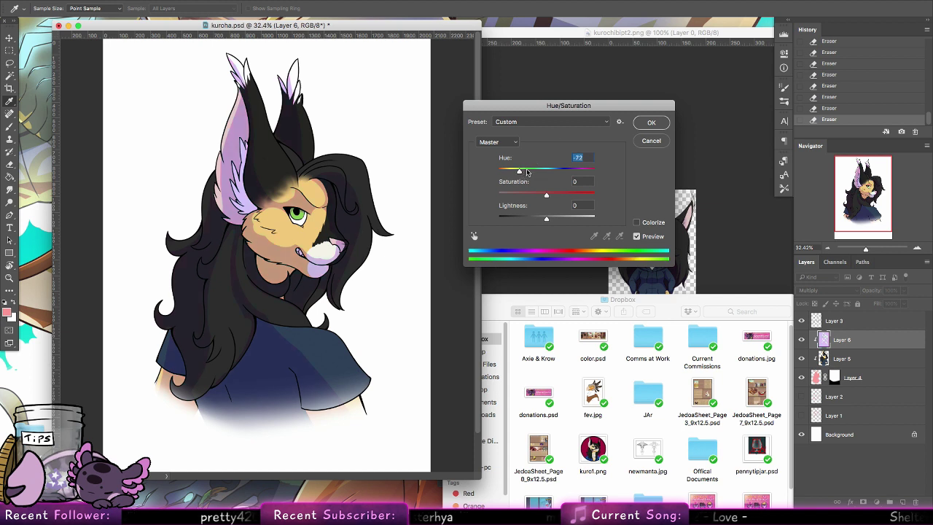
click(524, 171)
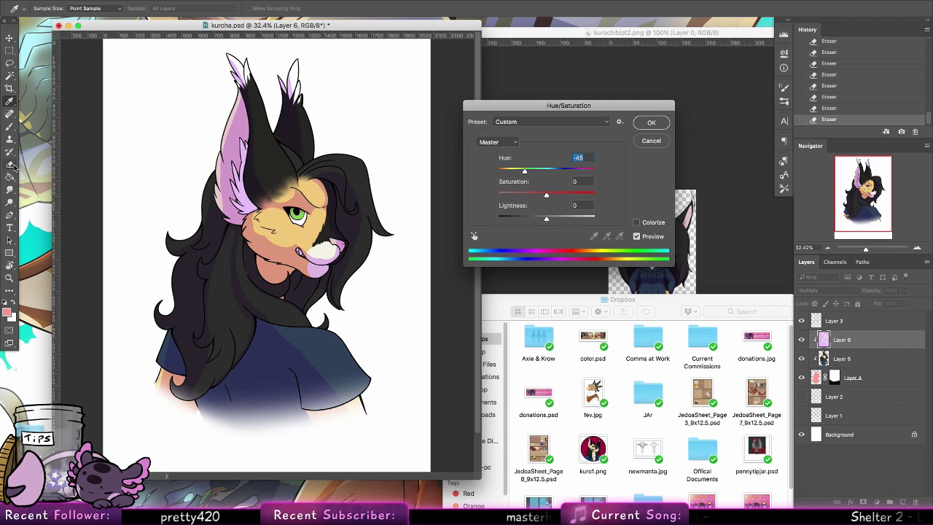
key(Return)
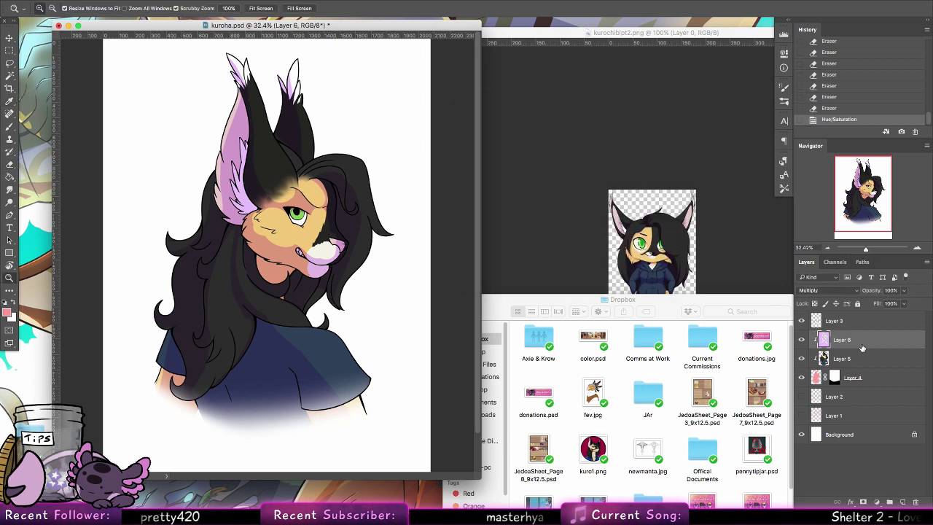
Refine the lit areas of Layer 6 on the forehead and down the muzzle bridge with the 100 px Eraser.
click(856, 340)
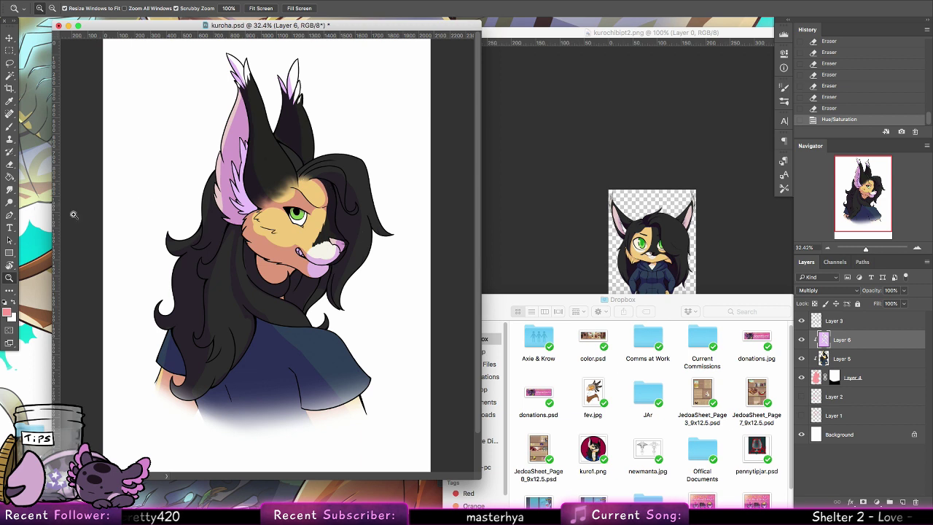
click(11, 176)
click(10, 164)
mouse_move(315, 183)
mouse_down()
mouse_move(337, 245)
mouse_move(322, 235)
mouse_up()
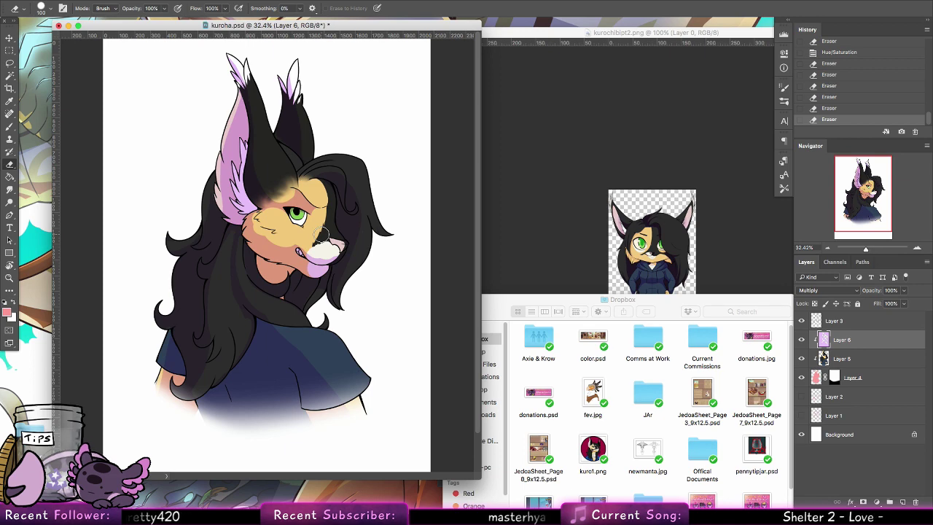
Hide Layer 5, set Layer 6's blend mode to Normal and switch to the Brush tool.
key(z)
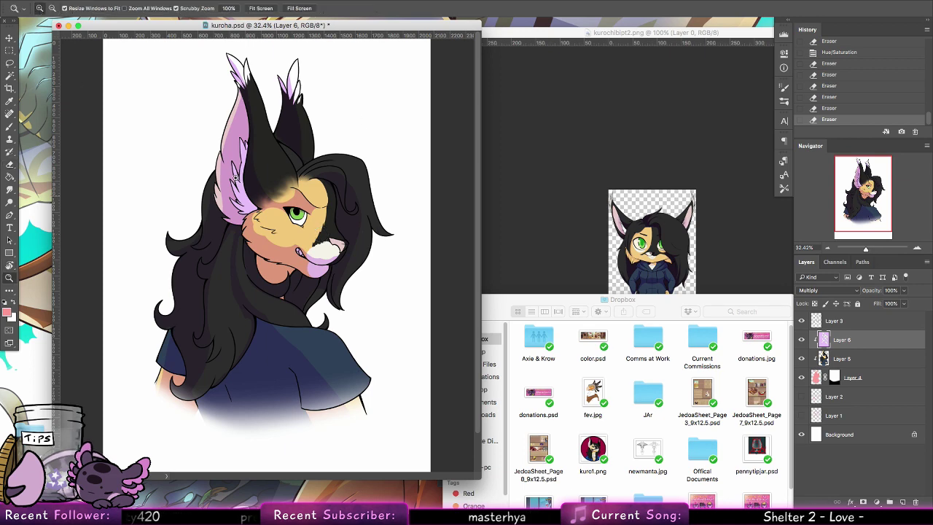
drag(319, 158, 394, 156)
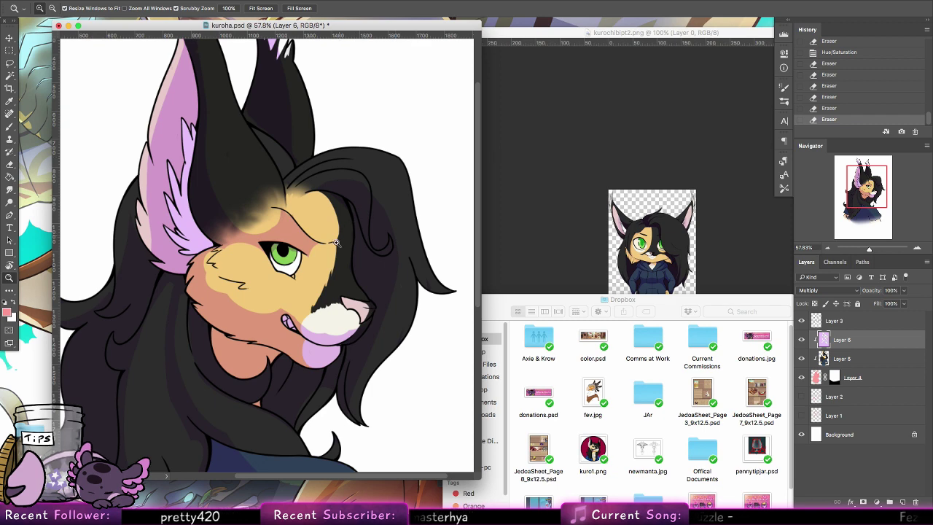
scroll(336, 243, up, 5)
scroll(336, 242, left, 4)
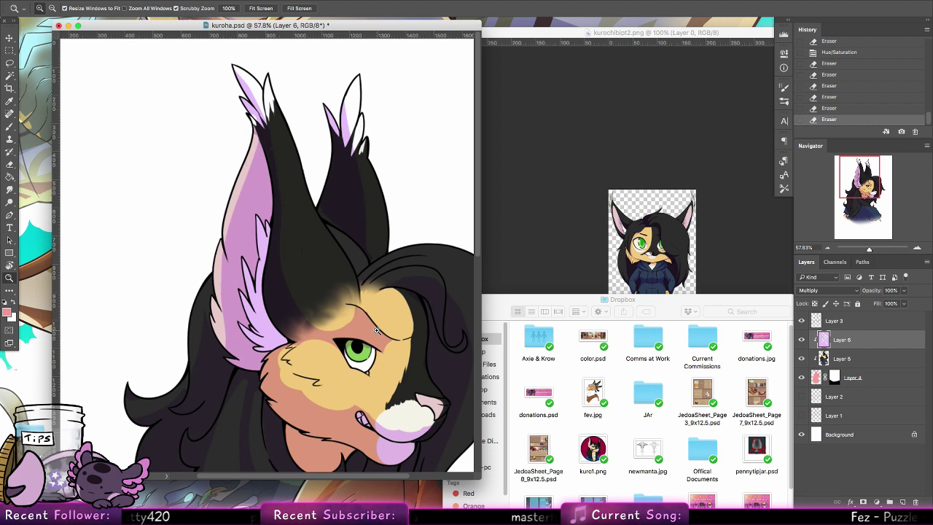
click(802, 358)
click(827, 290)
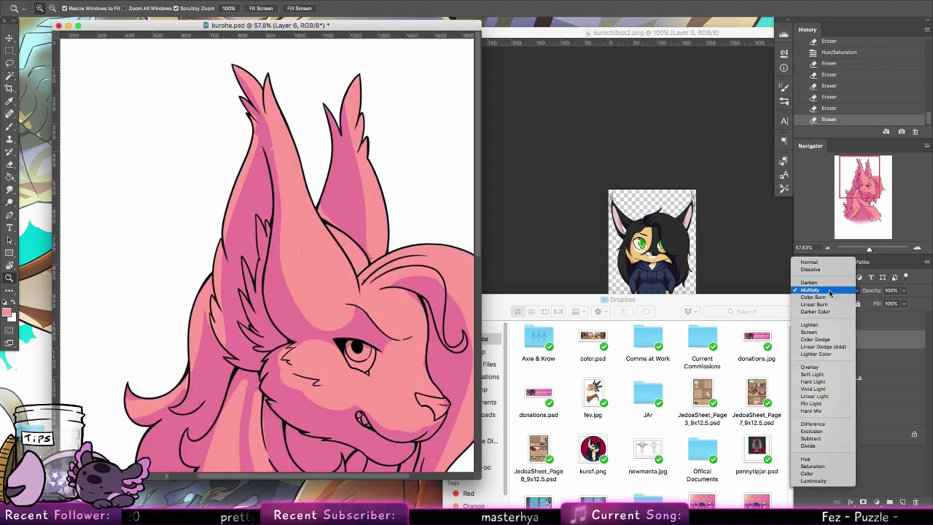
click(827, 252)
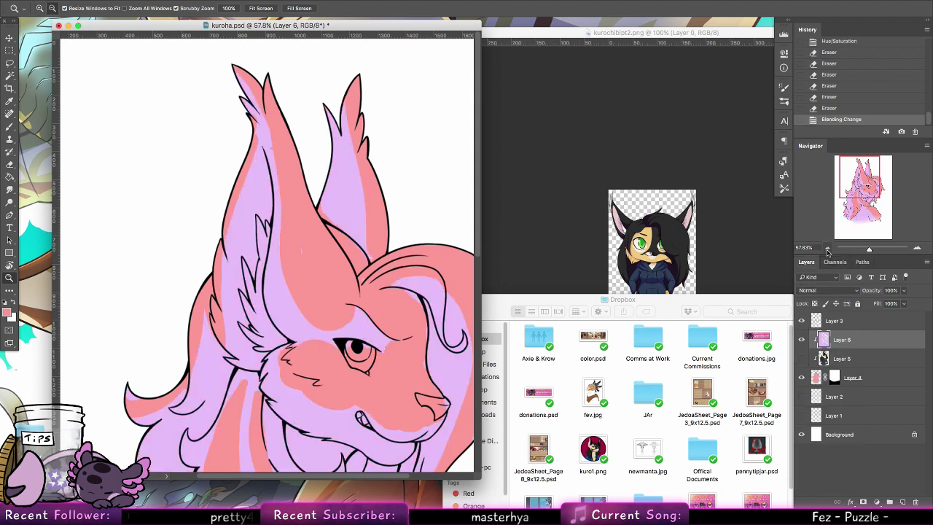
click(9, 127)
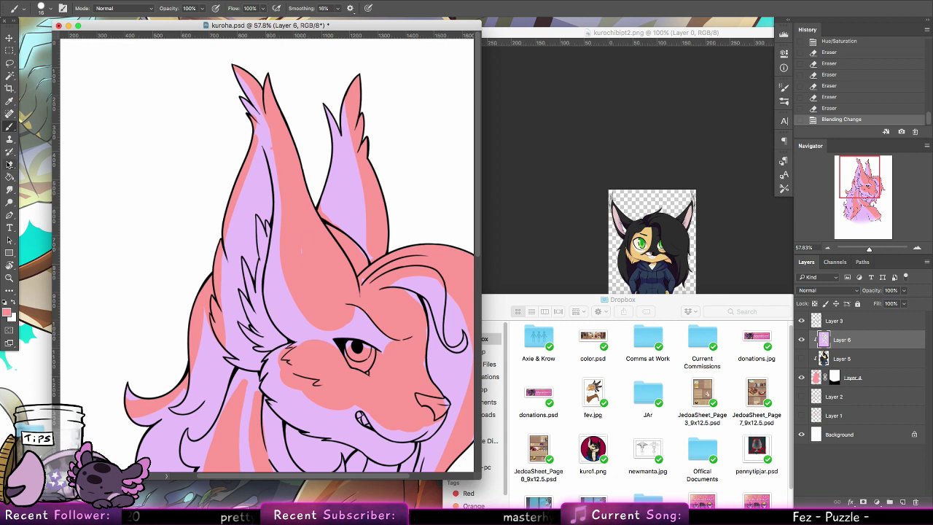
Erase the stray speck on Layer 6 inside the near ear and fill Layer 4's salmon base with the lavender shading colour.
click(9, 164)
click(307, 257)
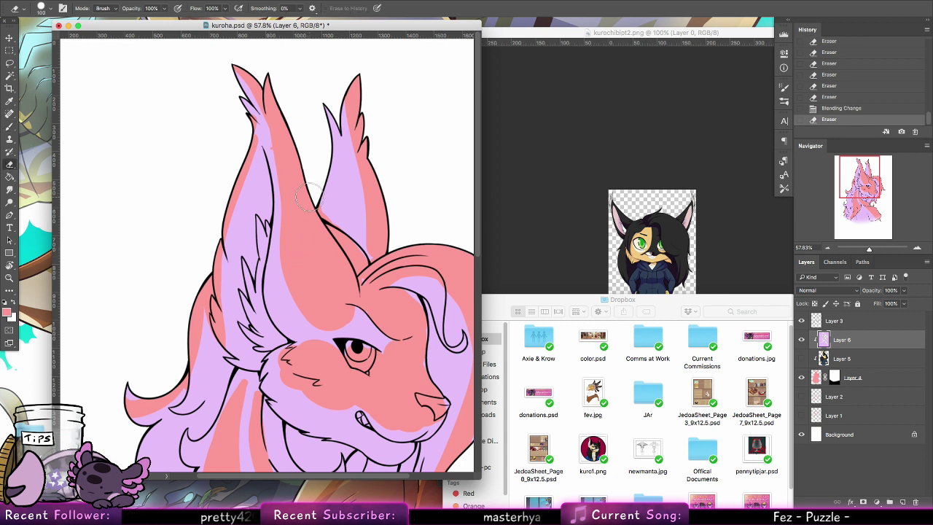
click(819, 376)
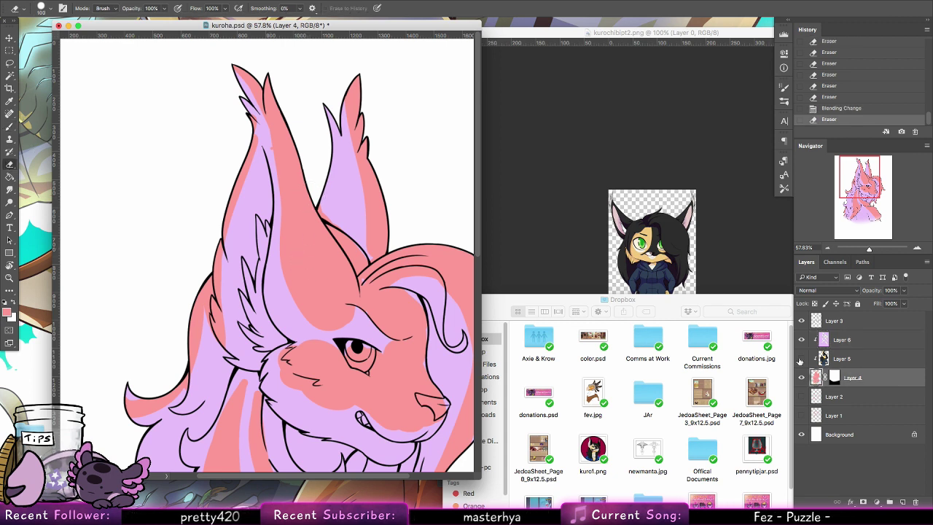
key(g)
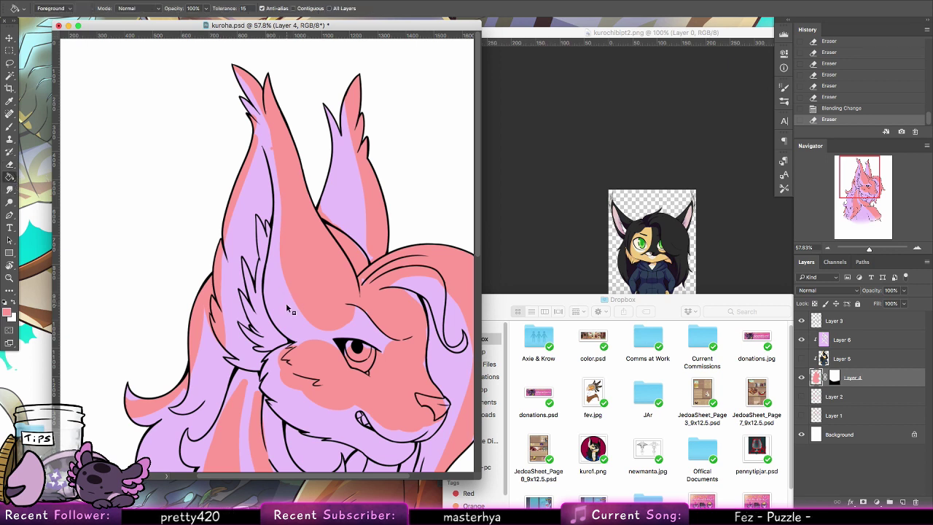
click(309, 289)
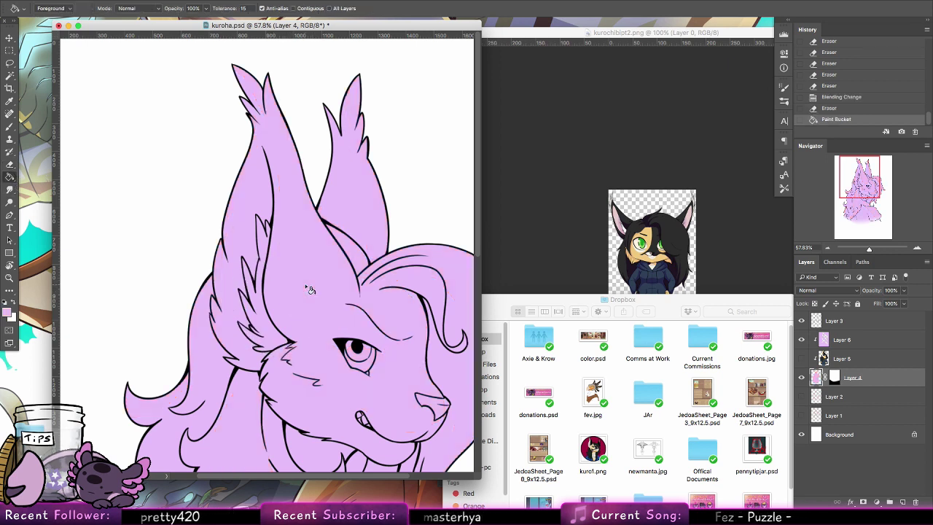
Set Layer 6's blend mode to Multiply and leave Layer 5 hidden.
click(845, 340)
click(827, 290)
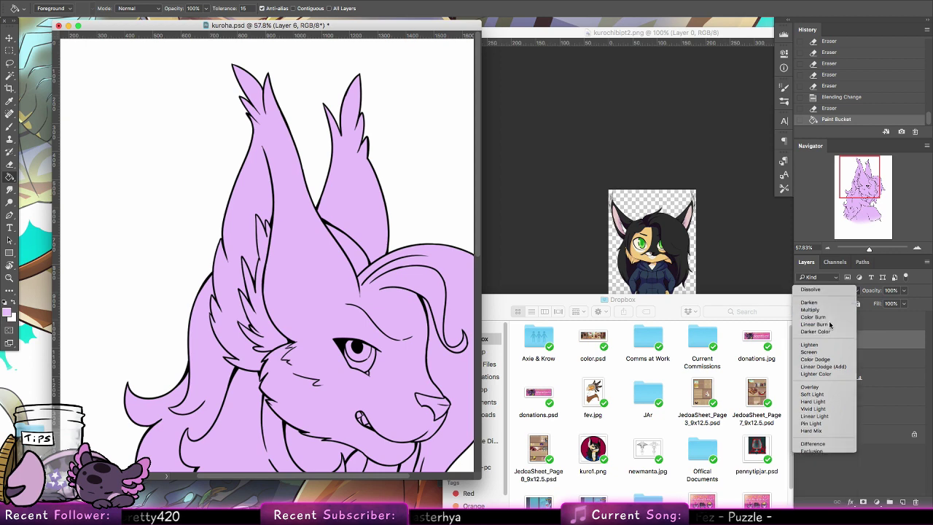
click(809, 309)
click(802, 359)
click(802, 359)
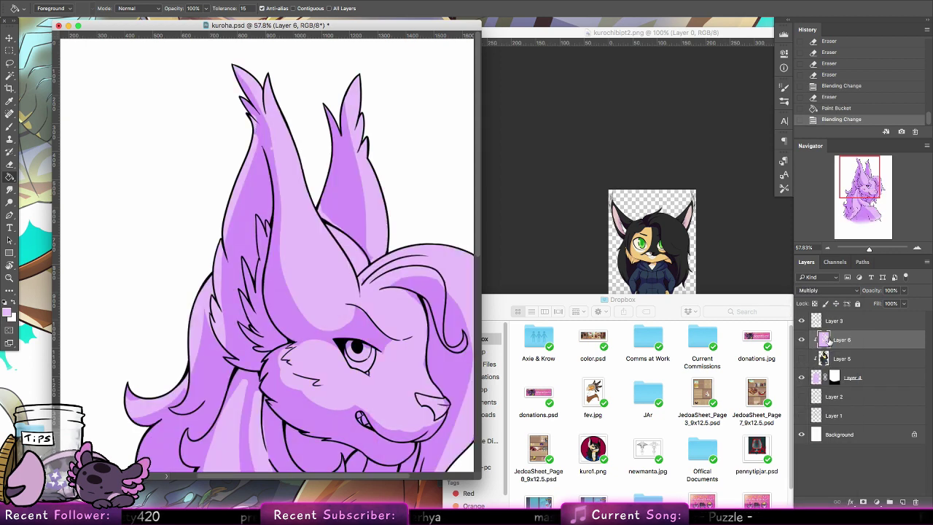
Refine Layer 6's shadow edge near the tip of the near ear with a 17 px Eraser and undo the last strokes.
click(10, 164)
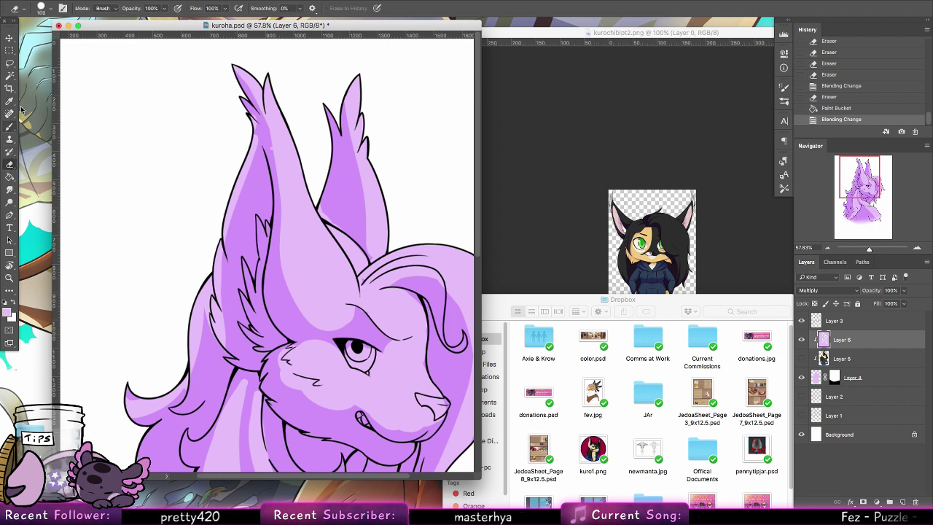
click(45, 9)
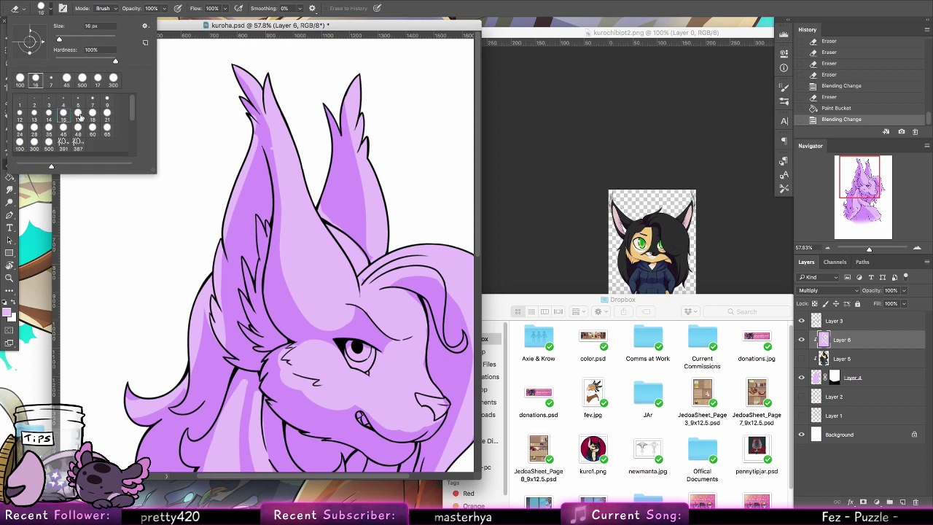
click(97, 78)
drag(262, 87, 282, 201)
drag(274, 167, 264, 98)
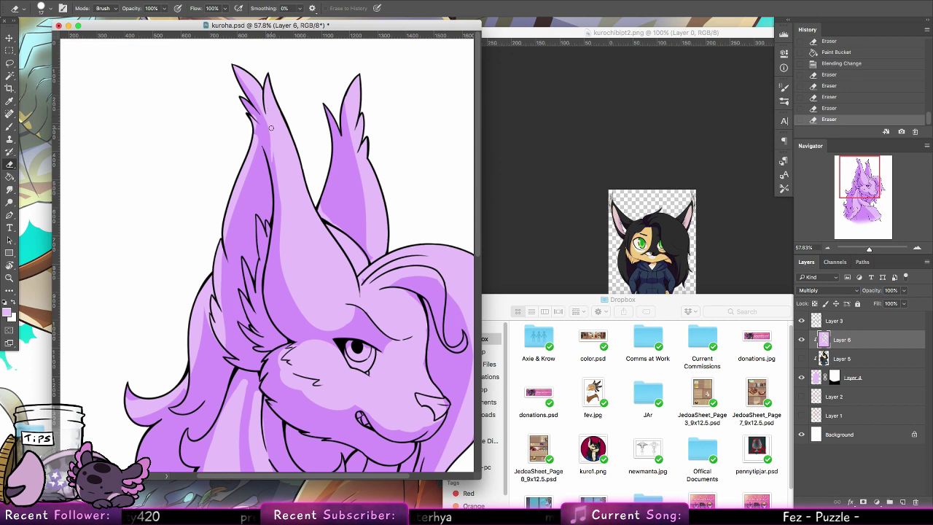
key(super+alt+z)
key(super+alt+z)
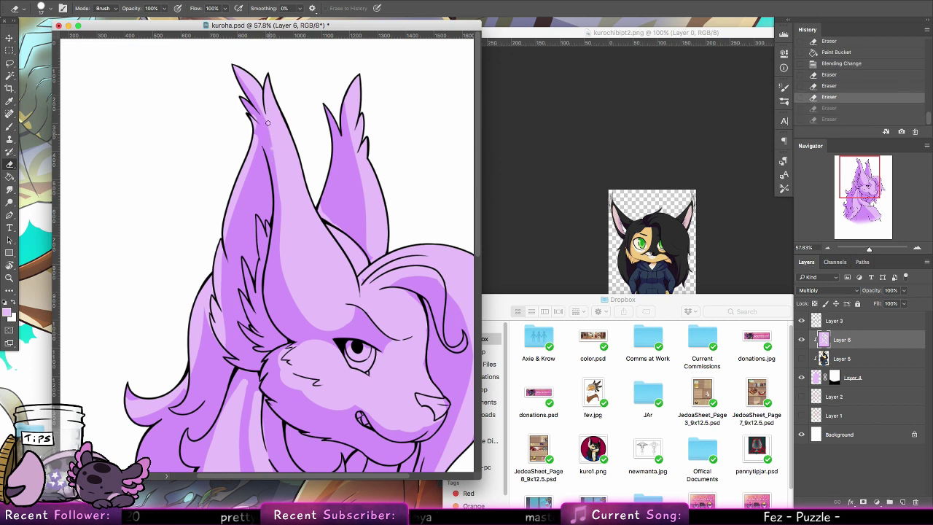
drag(271, 149, 268, 126)
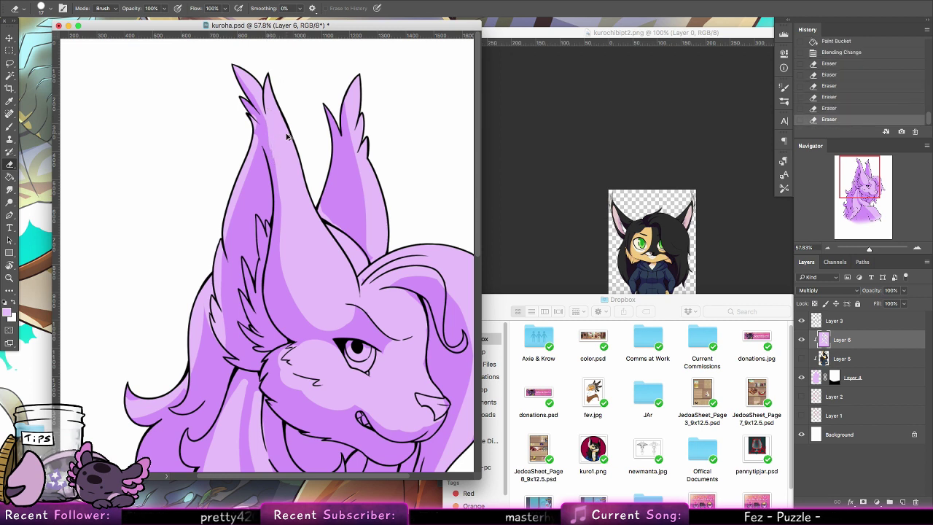
key(super+alt+z)
key(super+alt+z)
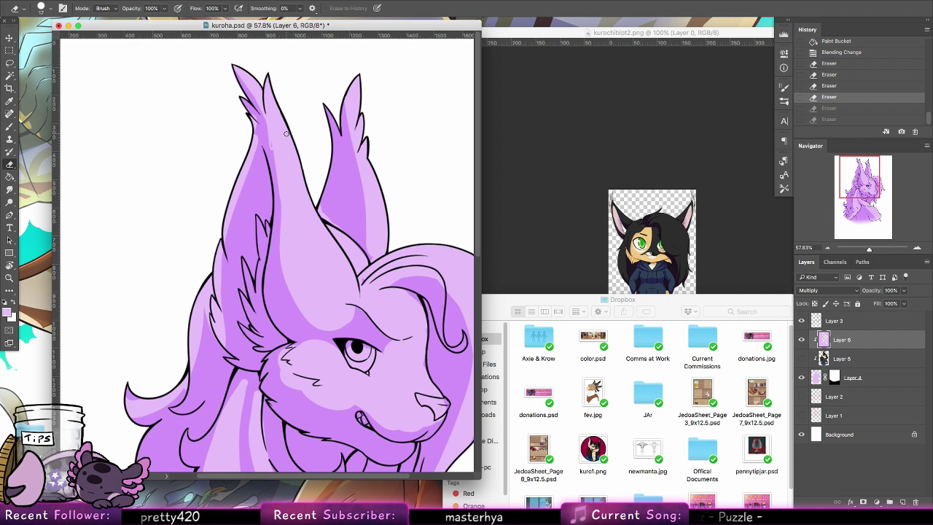
scroll(291, 145, left, 5)
key(super+z)
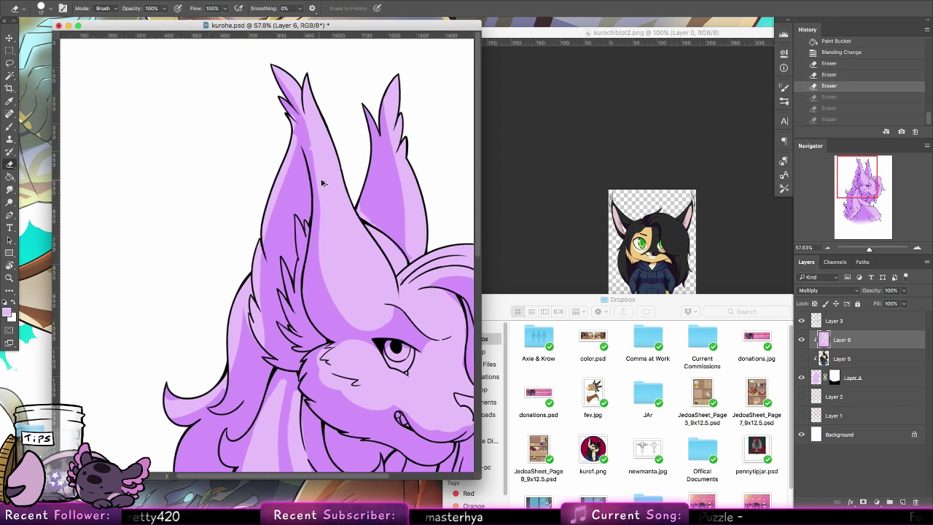
Paint tapered shading strokes on Layer 6 along the near ear's inner edge with the Brush.
click(10, 125)
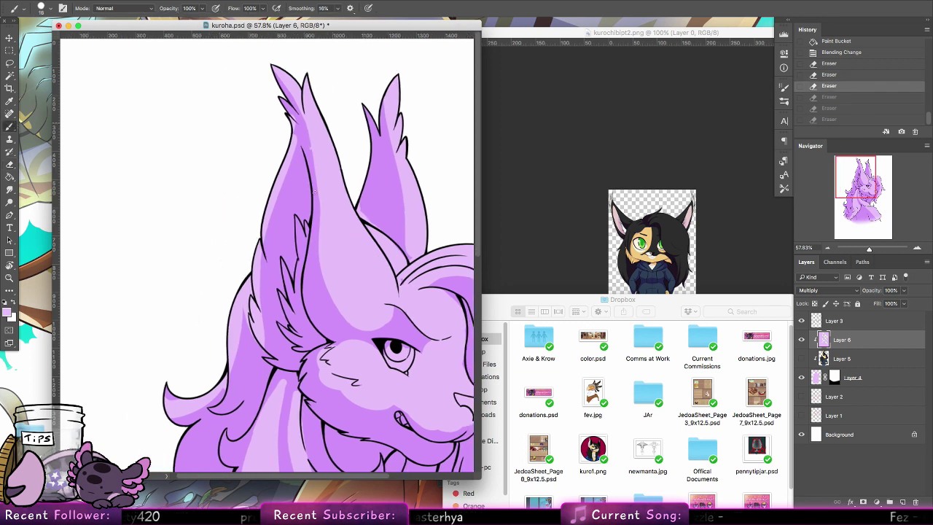
mouse_move(314, 191)
mouse_down()
mouse_move(305, 128)
mouse_move(315, 233)
mouse_up()
drag(314, 156, 309, 277)
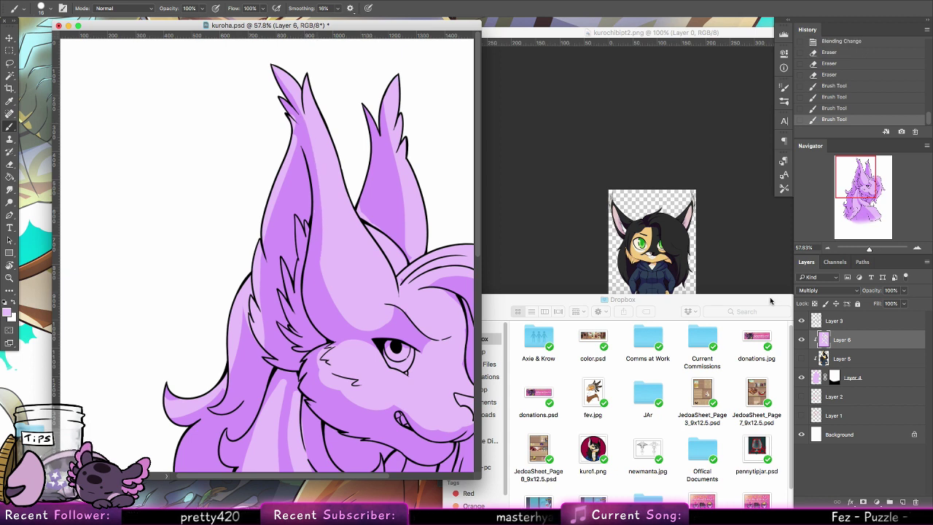
Erase thin fur strokes from Layer 6 along the near ear's shadow edge and its tufted outer rim, undoing unwanted strokes.
key(e)
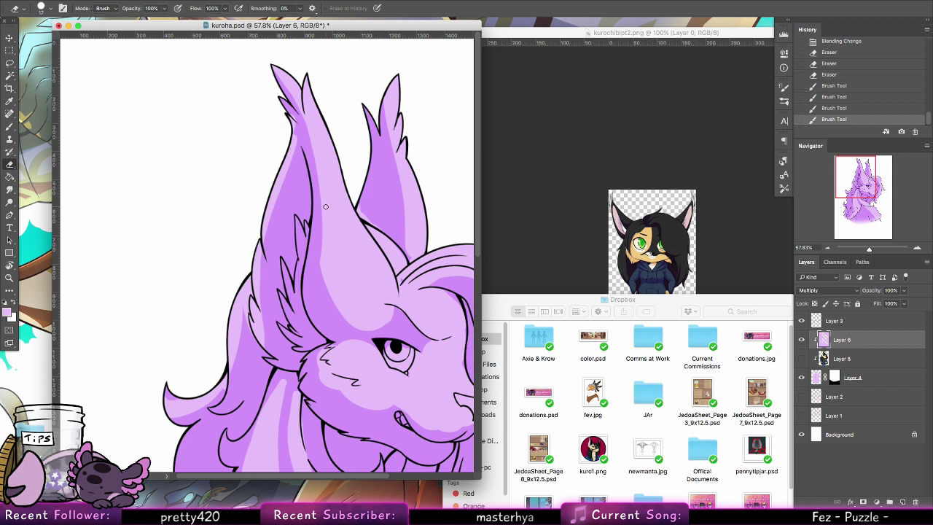
mouse_move(326, 207)
mouse_down()
mouse_move(320, 277)
mouse_move(342, 320)
mouse_up()
key(alt+super+z)
key(alt+super+z)
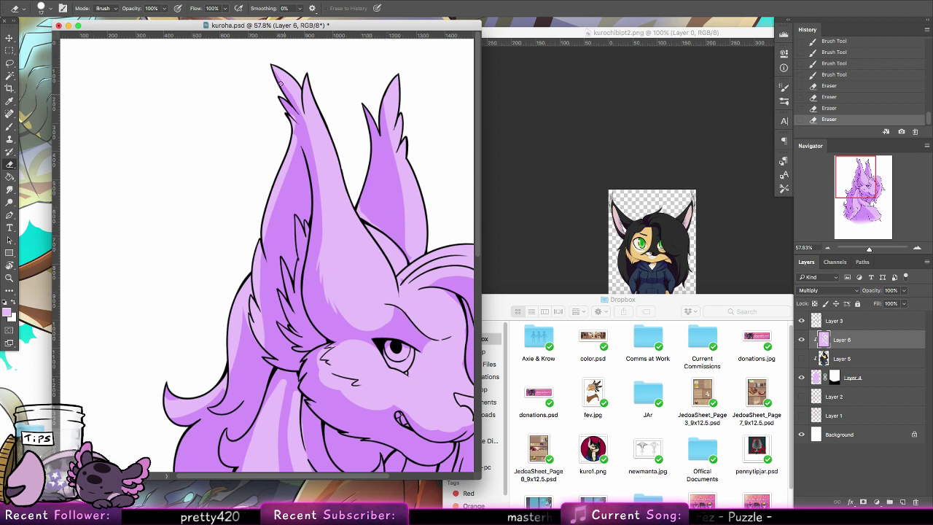
drag(279, 97, 294, 142)
key(super+z)
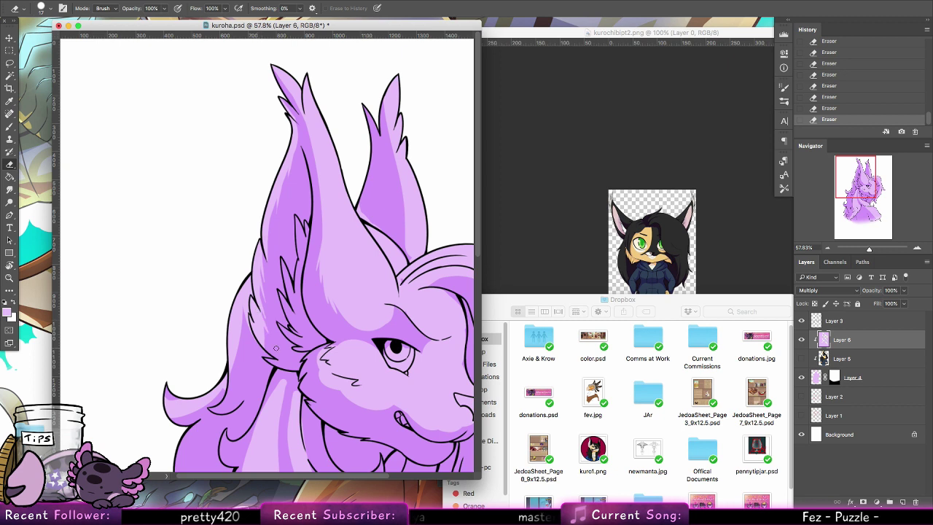
Erase Layer 6's shading from the inner fur tufts of the near ear to light them.
mouse_move(295, 216)
mouse_down()
mouse_move(301, 261)
mouse_move(296, 217)
mouse_up()
key(super+alt+z)
key(super+alt+z)
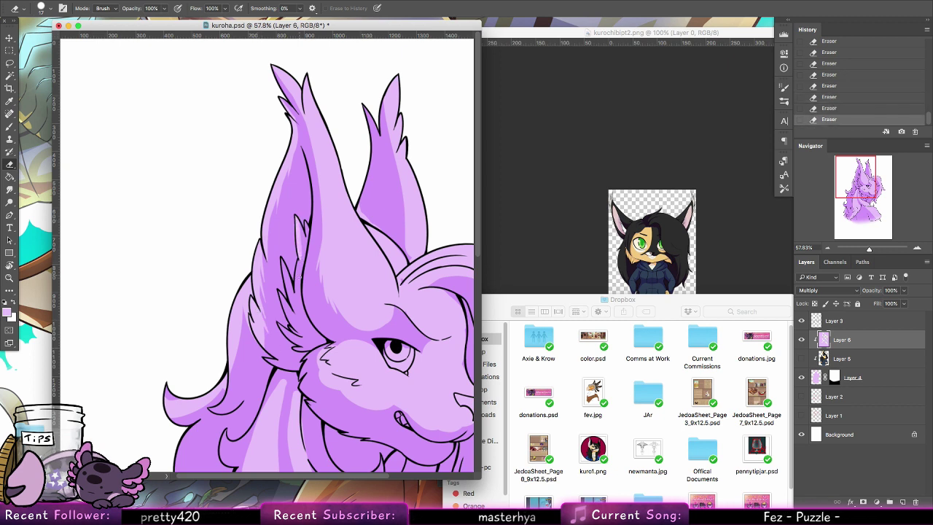
drag(299, 257, 290, 322)
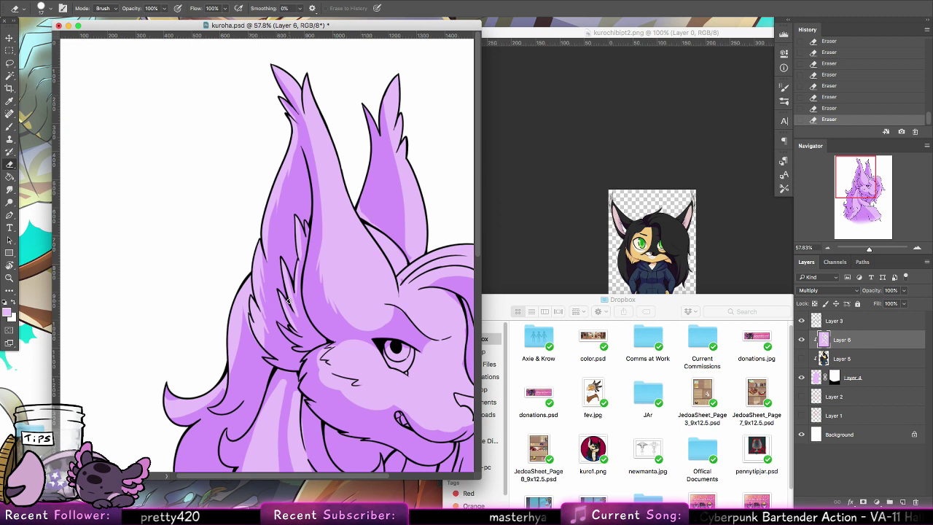
Brush shading back onto Layer 6 between the inner ear tufts and on the hair behind the near ear.
key(b)
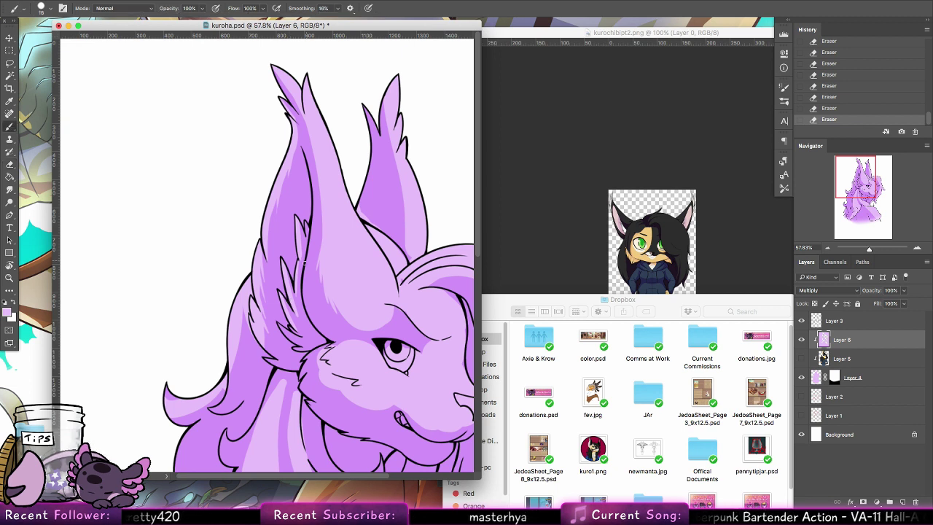
mouse_move(295, 332)
mouse_down()
mouse_move(305, 261)
mouse_move(293, 300)
mouse_move(294, 348)
mouse_move(295, 280)
mouse_up()
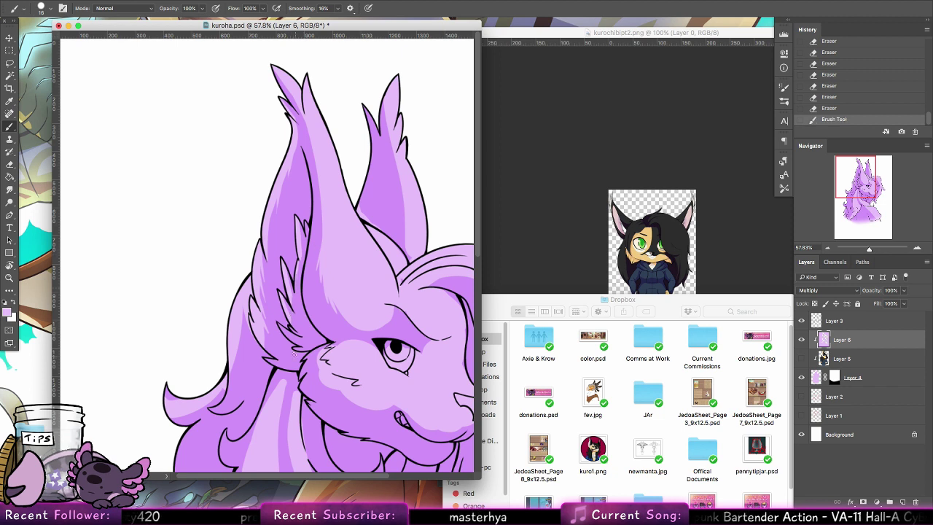
mouse_move(268, 357)
mouse_down()
mouse_move(251, 287)
mouse_move(242, 323)
mouse_up()
mouse_move(245, 291)
mouse_down()
mouse_move(237, 357)
mouse_move(240, 321)
mouse_up()
drag(247, 313, 254, 290)
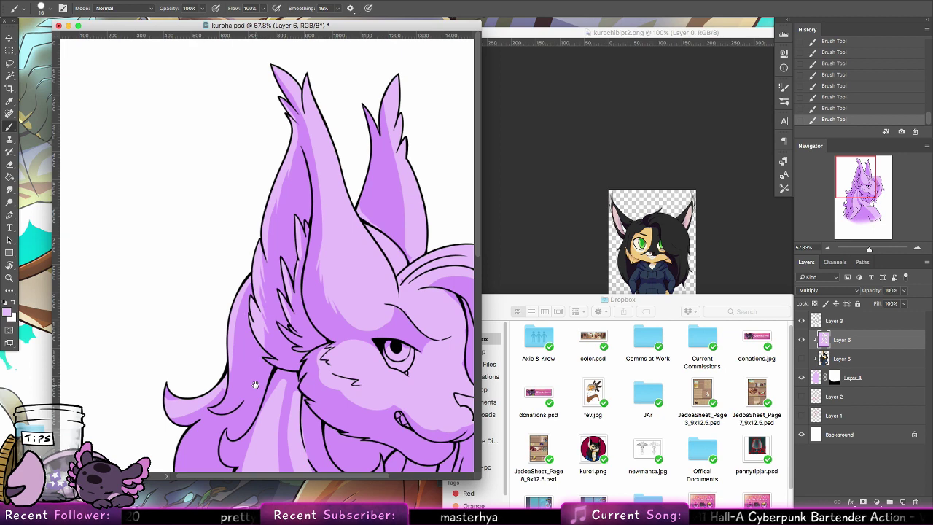
Lighten the curled tip of the upper back hair lock with the Eraser and brush shading along the lock on Layer 6.
mouse_move(255, 384)
mouse_down()
mouse_move(246, 252)
mouse_move(262, 216)
mouse_up()
key(e)
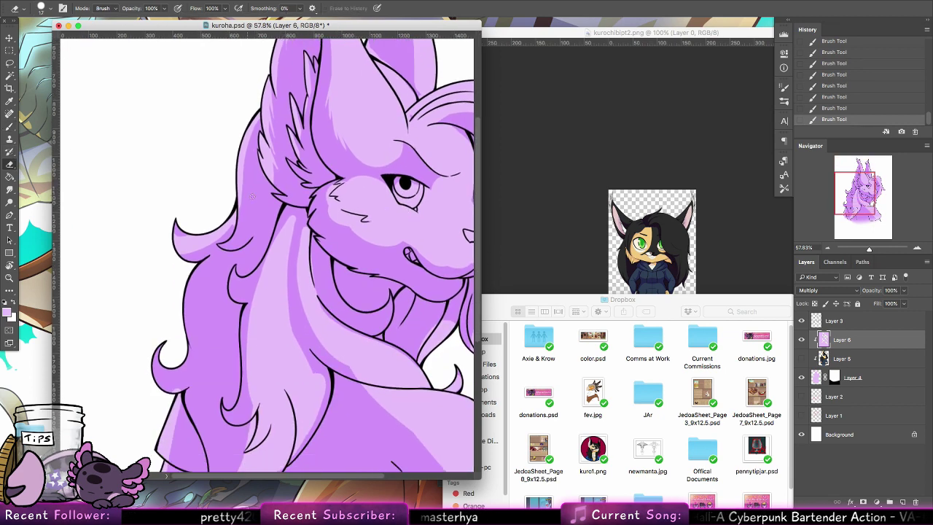
click(176, 230)
click(10, 125)
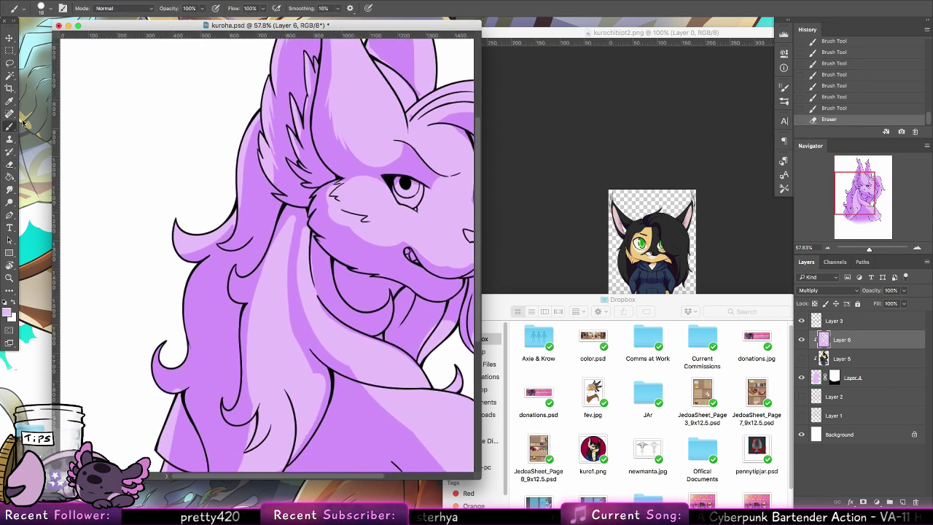
mouse_move(187, 252)
mouse_down()
mouse_move(221, 236)
mouse_move(252, 176)
mouse_up()
Paint thin shading strands on Layer 6 down the upper part of the large hair lock below the near ear.
mouse_move(297, 213)
mouse_down()
mouse_move(264, 271)
mouse_move(269, 256)
mouse_up()
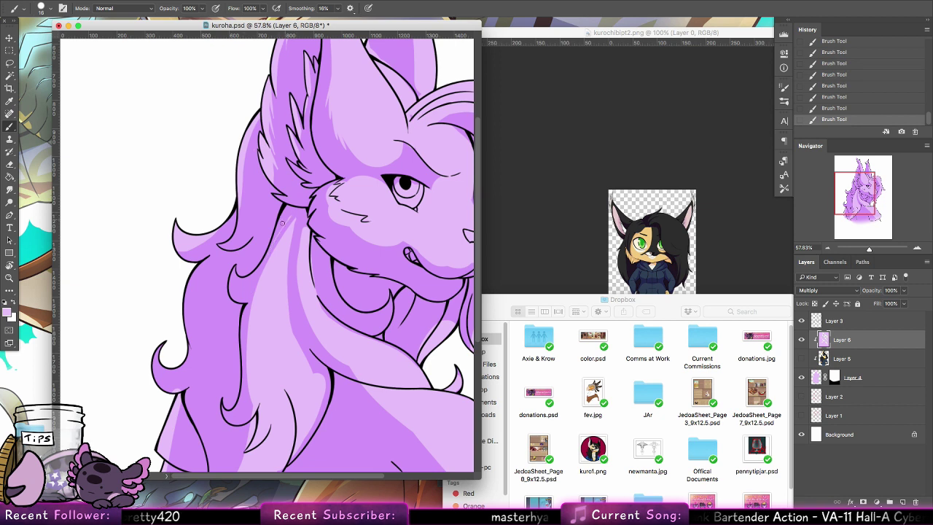
drag(292, 214, 248, 348)
mouse_move(295, 216)
mouse_down()
mouse_move(260, 330)
mouse_move(298, 211)
mouse_move(264, 289)
mouse_up()
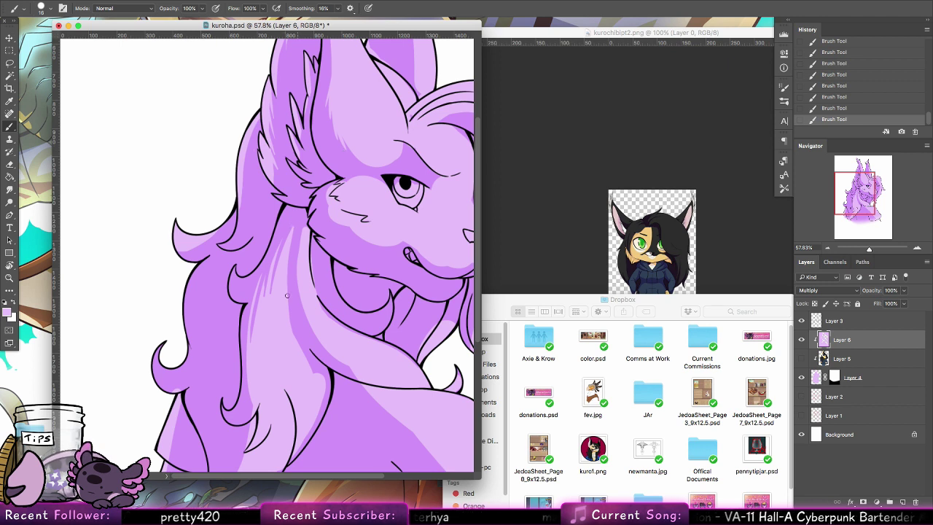
mouse_move(292, 228)
mouse_down()
mouse_move(288, 273)
mouse_move(314, 362)
mouse_move(284, 307)
mouse_up()
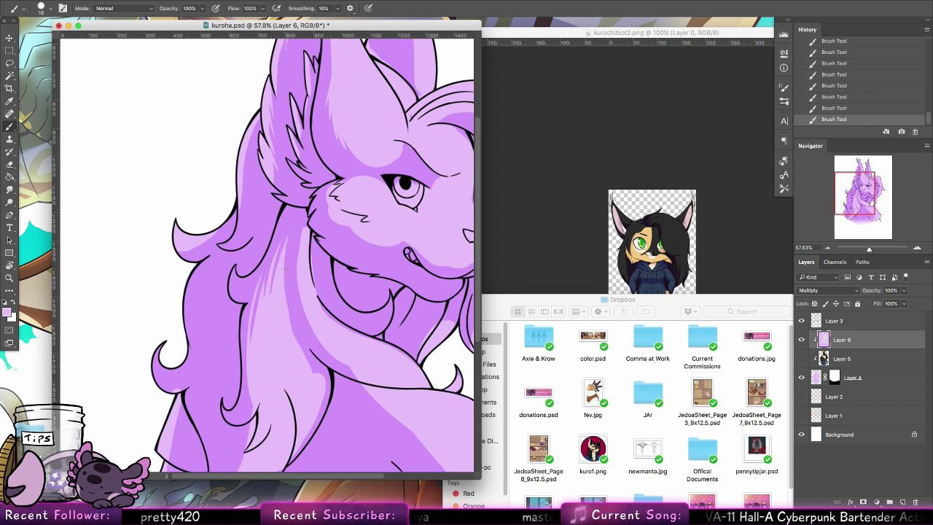
Extend the brushed shading strands towards the lower end of the large hair lock on Layer 6, undoing unwanted strokes.
drag(286, 240, 329, 389)
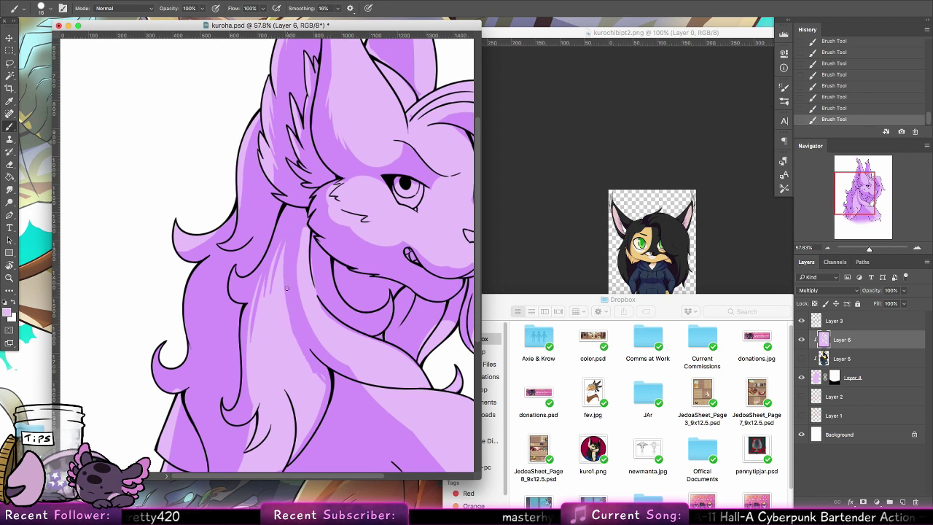
drag(288, 307, 322, 416)
key(super+z)
drag(309, 350, 334, 397)
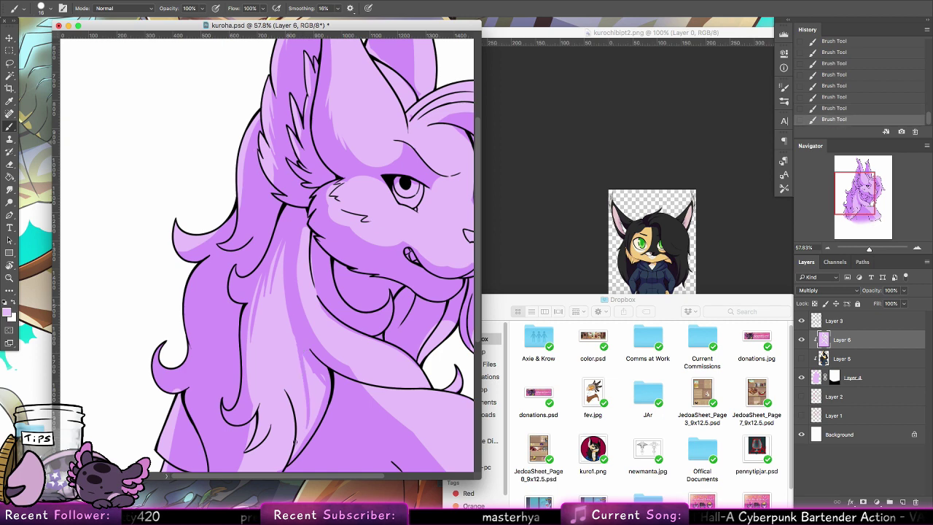
drag(351, 357, 347, 252)
key(ctrl+z)
key(ctrl+z)
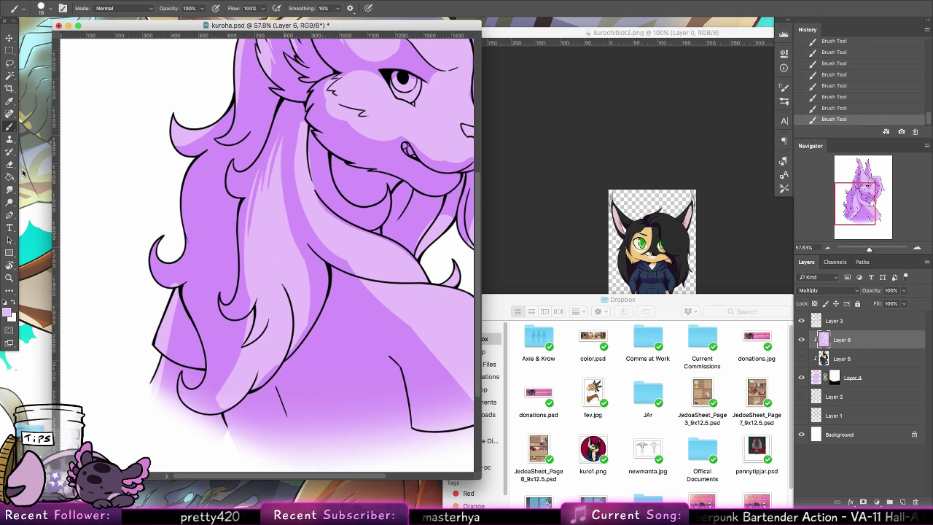
Erase fine lit strands through the middle shadow of the large hair lock on Layer 6, redoing strokes that miss.
key(e)
mouse_move(281, 198)
mouse_down()
mouse_move(293, 248)
mouse_move(281, 203)
mouse_move(312, 280)
mouse_move(282, 201)
mouse_move(315, 282)
mouse_up()
key(super+alt+z)
key(super+alt+z)
drag(286, 211, 312, 284)
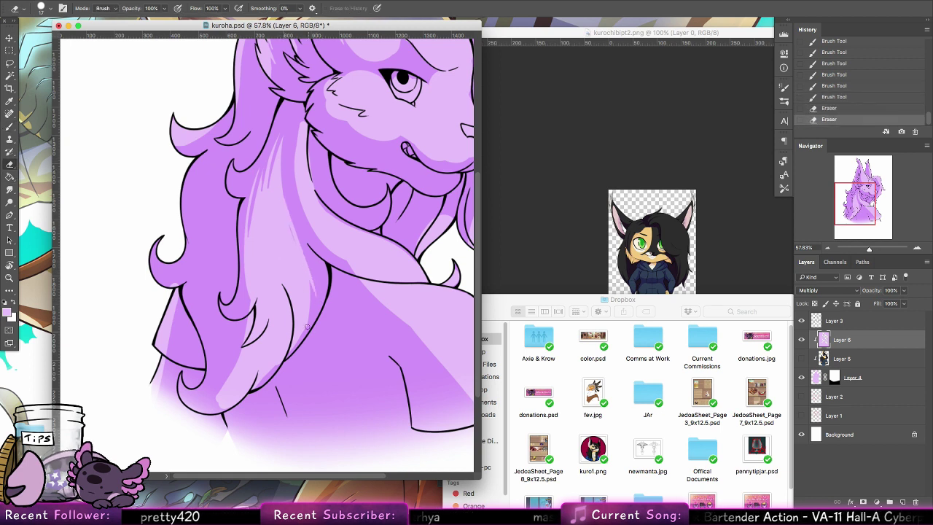
key(super+alt+z)
drag(285, 209, 310, 293)
key(ctrl+shift+z)
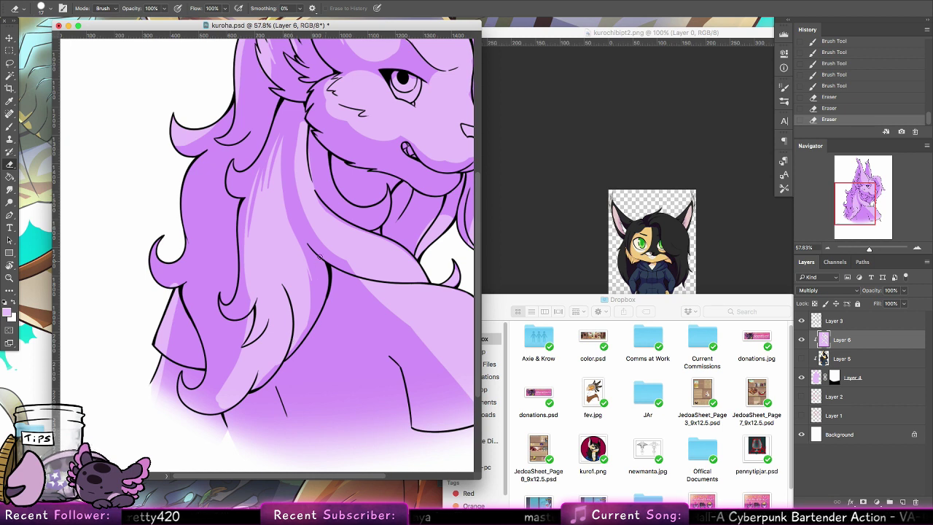
Erase more lit strands along the lower shadow edge of the large hair lock on Layer 6 and undo the last stroke.
click(307, 273)
mouse_move(306, 315)
mouse_down()
mouse_move(276, 359)
mouse_move(312, 301)
mouse_up()
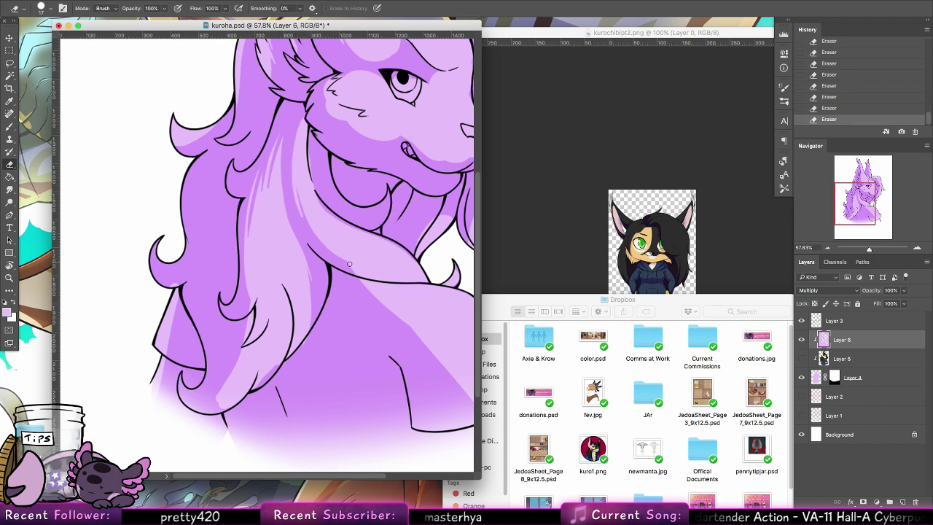
key(ctrl+z)
key(ctrl+z)
key(ctrl+z)
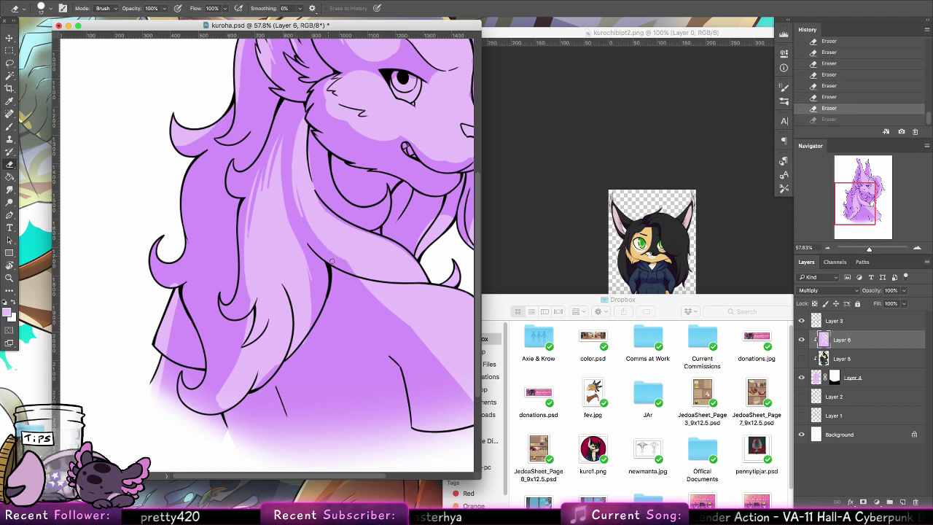
Erase lit strands along the upper outward curl of the rear hair on Layer 6, working on a rotated canvas.
key(ctrl+z)
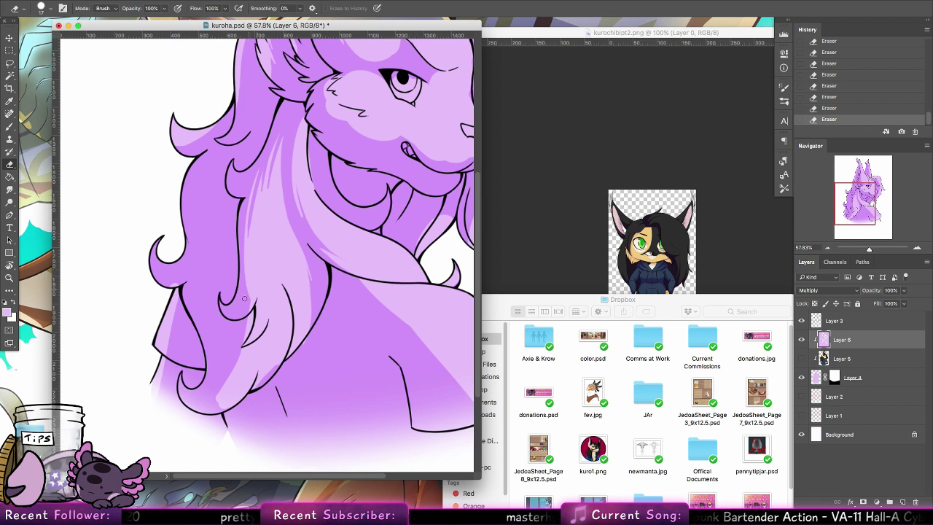
scroll(296, 224, up, 10)
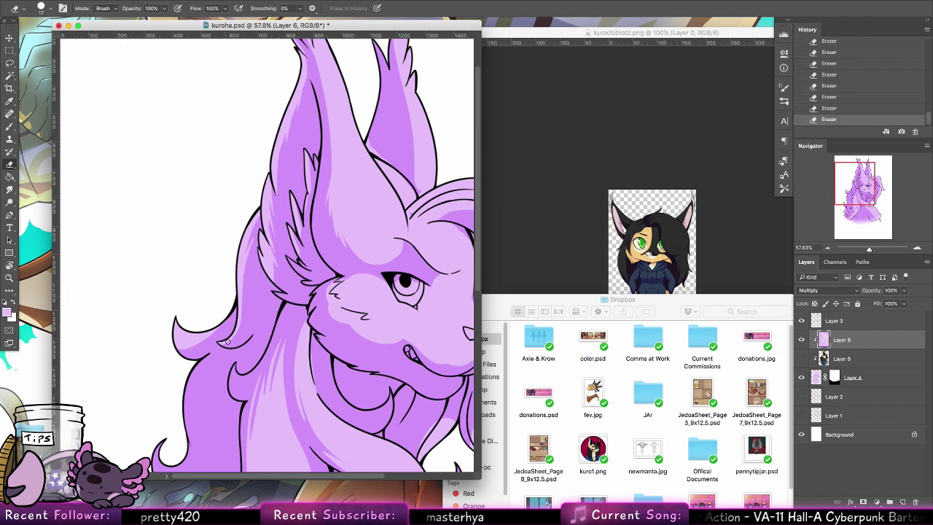
key(super+z)
key(shift+super+z)
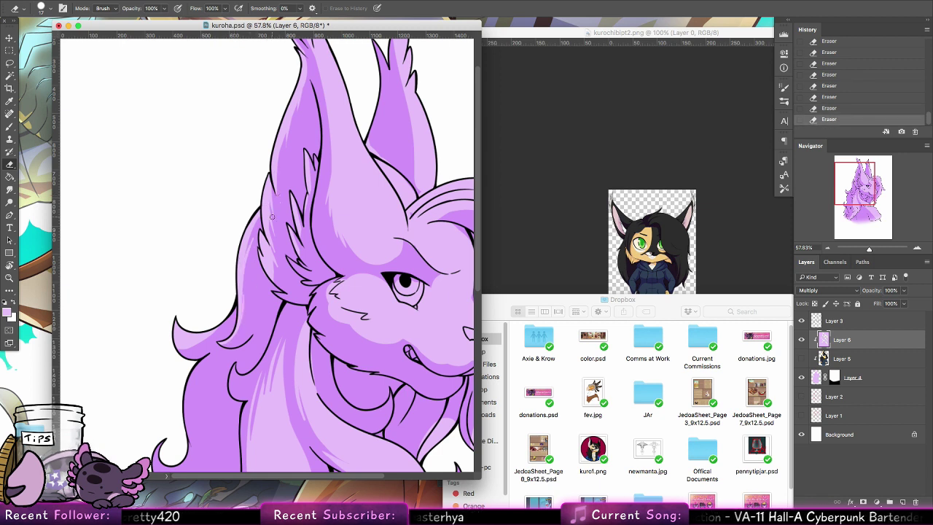
key(r)
drag(219, 198, 29, 155)
click(12, 164)
drag(266, 158, 319, 286)
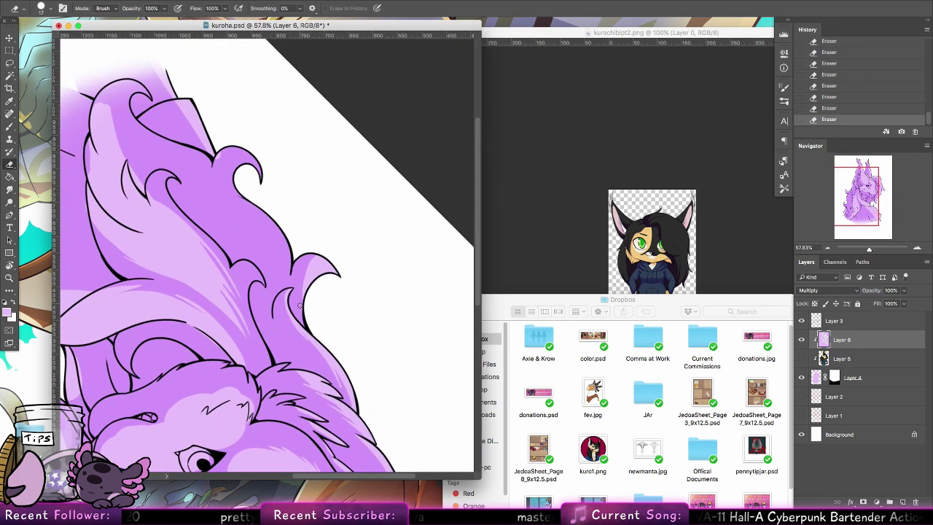
drag(305, 324, 314, 265)
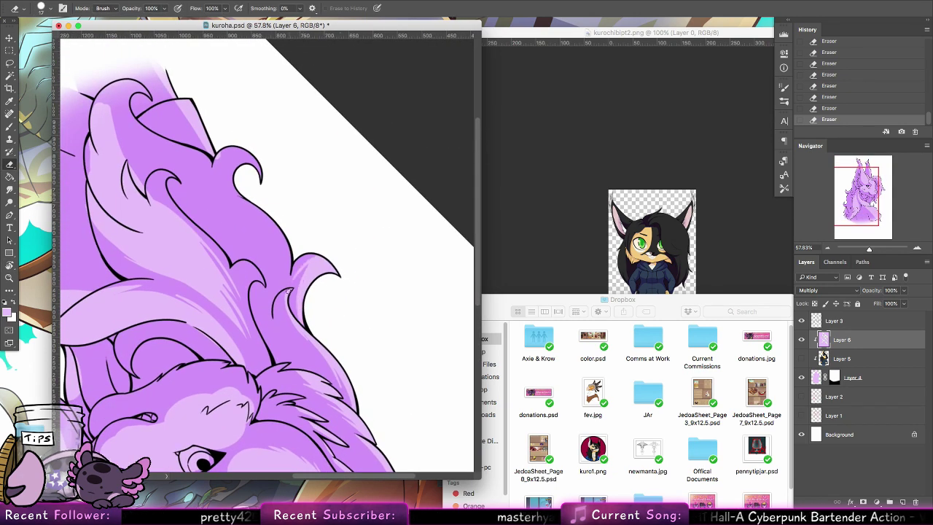
Erase thin lit strands along the rear hair's outer edge between the two curls and reset the canvas rotation.
key(super+z)
key(super+z)
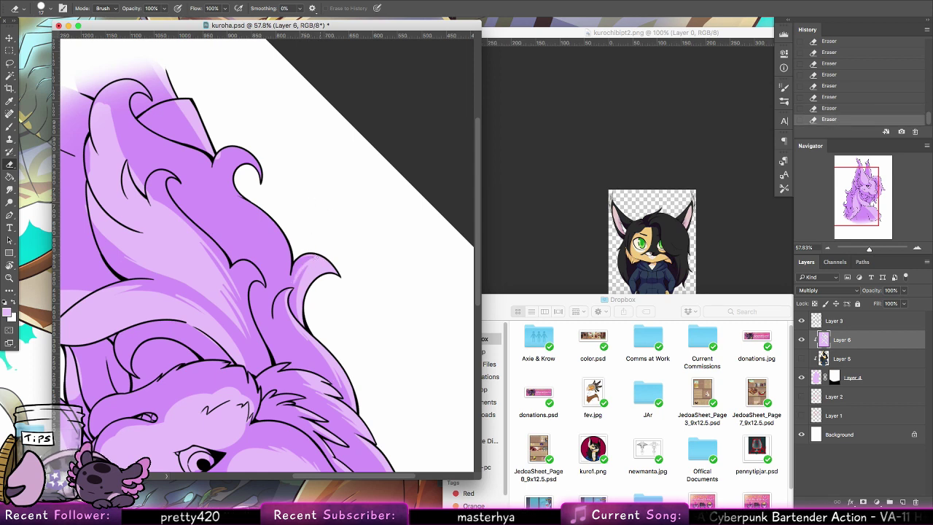
key(super+z)
key(super+z)
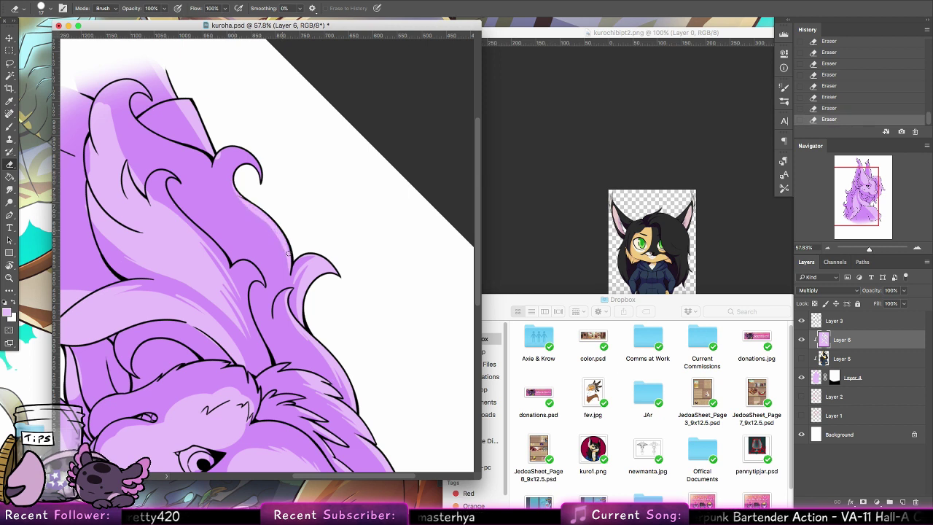
drag(288, 266, 259, 222)
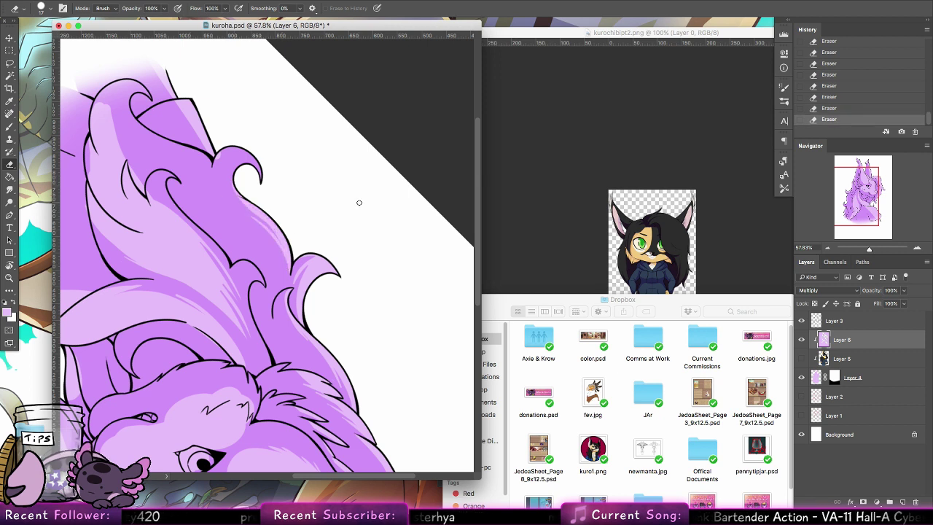
double_click(10, 264)
click(9, 164)
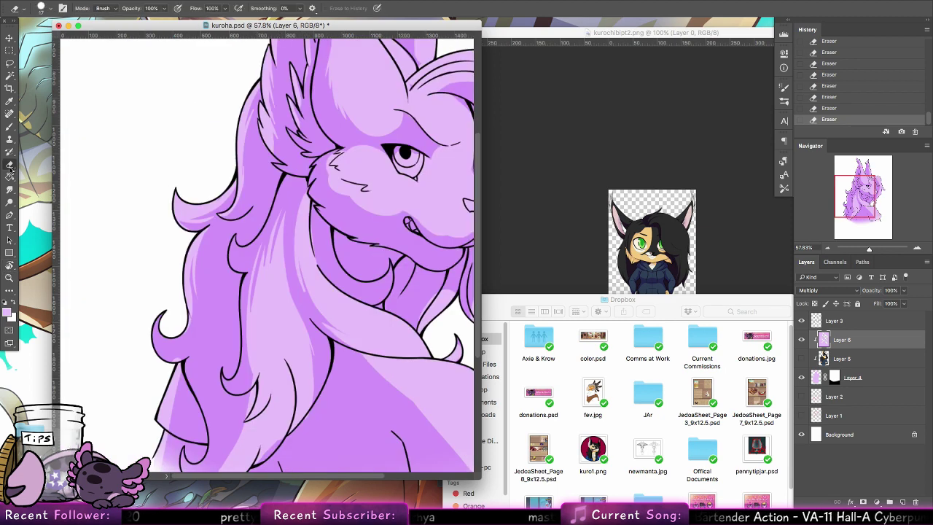
Brush shading around the lower outer curl and the shoulder behind it on Layer 6, and erase a lit strand on that curl.
scroll(223, 231, down, 5)
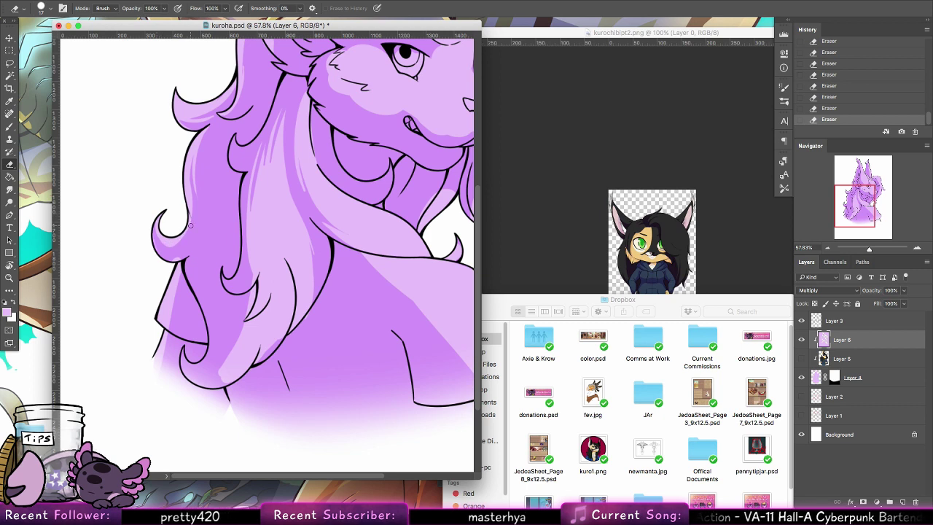
key(super+z)
key(b)
mouse_move(193, 257)
mouse_down()
mouse_move(178, 259)
mouse_move(187, 253)
mouse_up()
drag(188, 252, 189, 244)
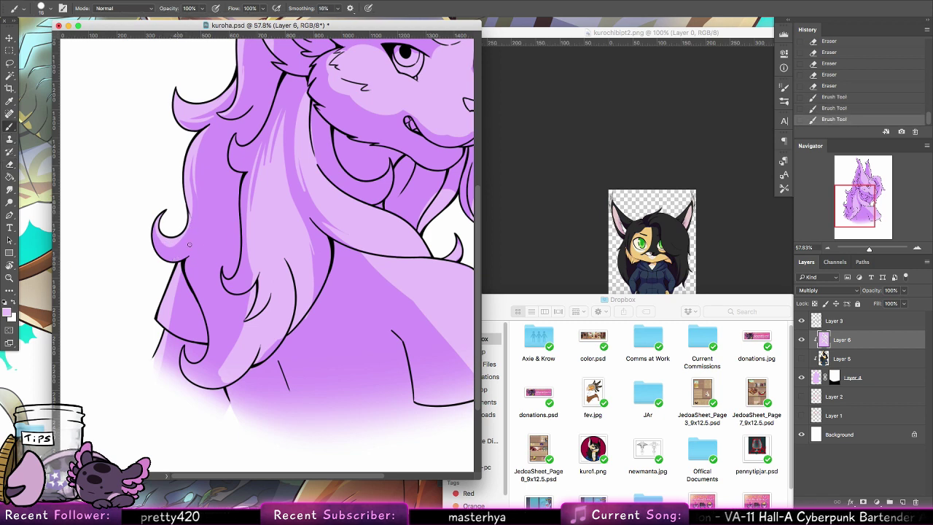
drag(172, 323, 177, 272)
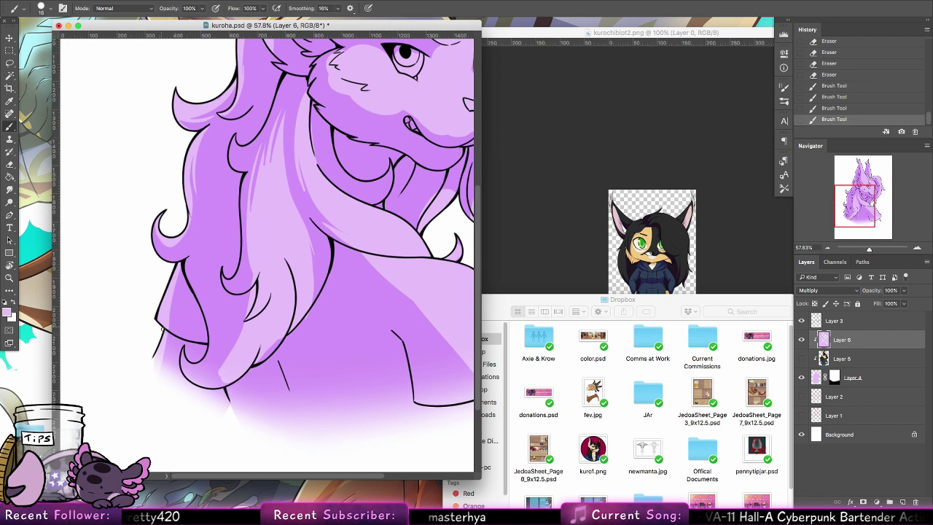
drag(170, 343, 174, 347)
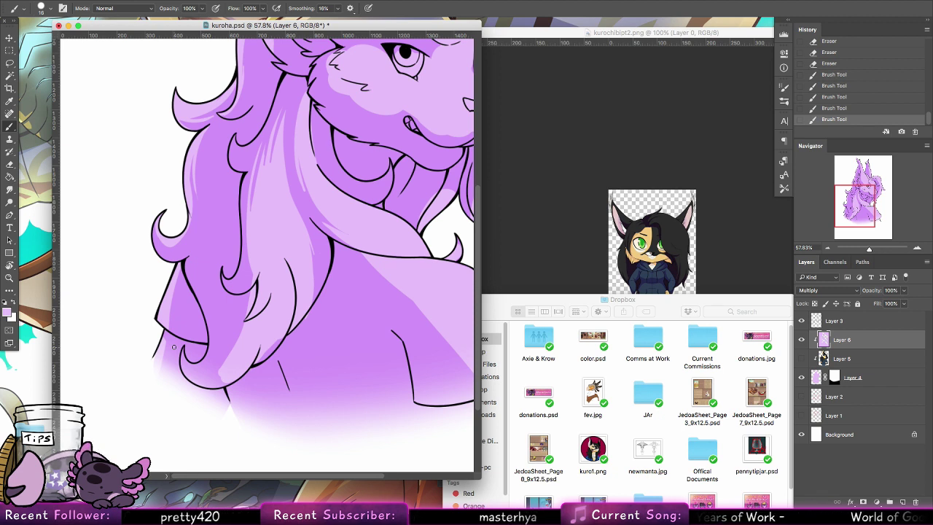
key(e)
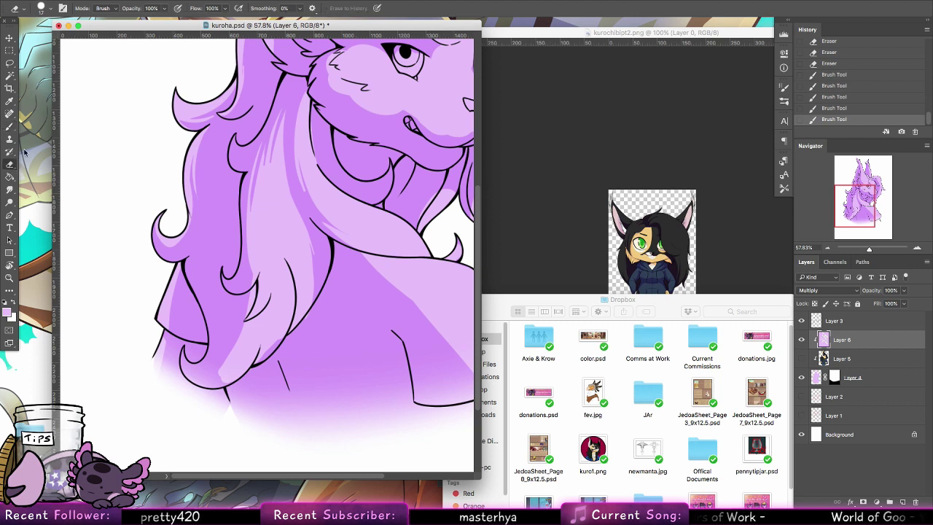
mouse_move(188, 215)
mouse_down()
mouse_move(183, 245)
mouse_move(179, 231)
mouse_up()
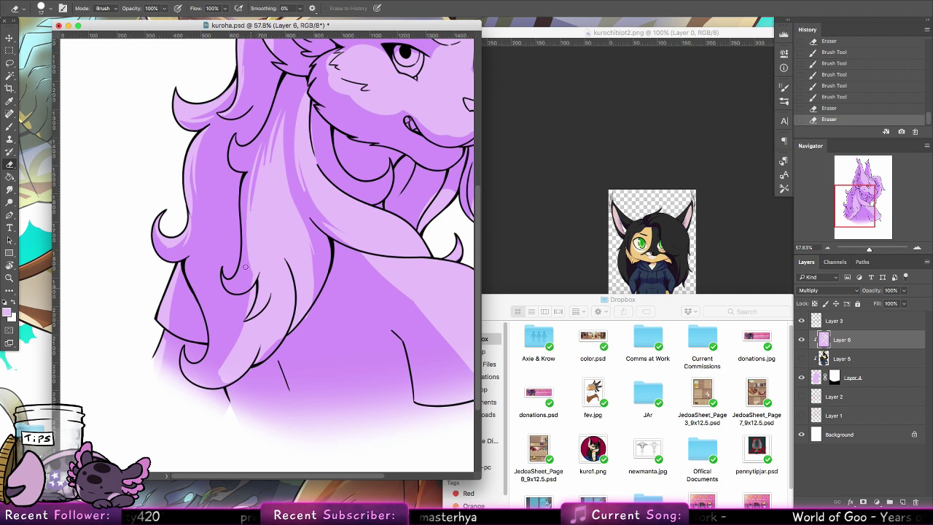
Paint thin shading strands down the outer edge of the large hair lock on Layer 6, towards its small middle curl.
click(9, 126)
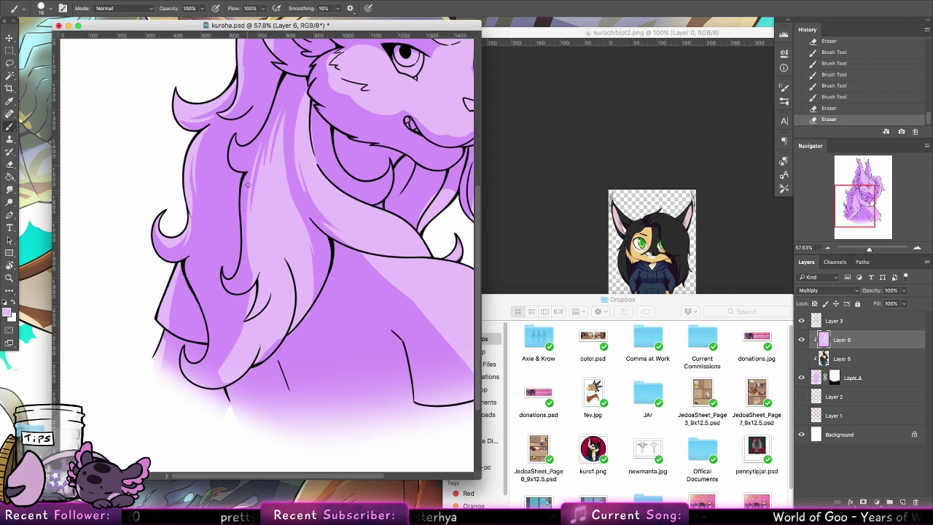
drag(247, 186, 252, 271)
mouse_move(248, 230)
mouse_down()
mouse_move(248, 289)
mouse_move(251, 276)
mouse_up()
drag(252, 232, 248, 288)
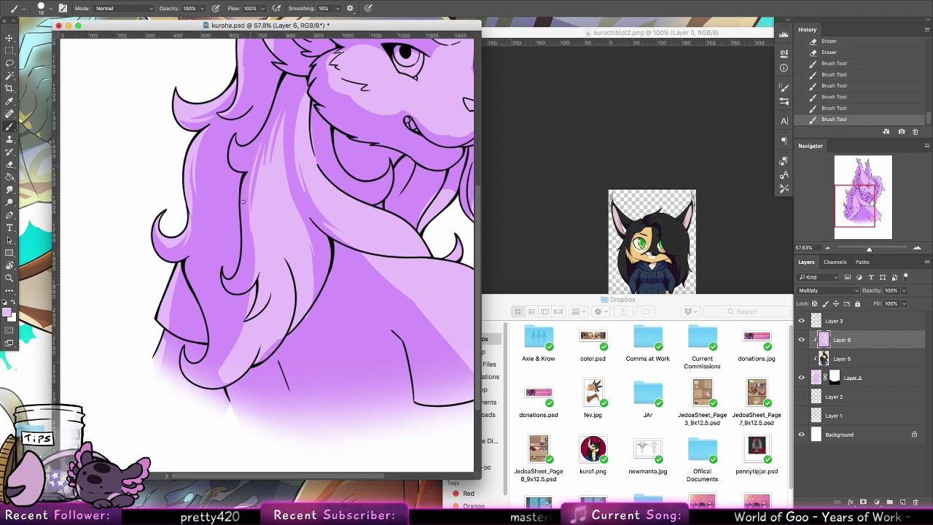
drag(243, 202, 245, 217)
drag(252, 171, 251, 229)
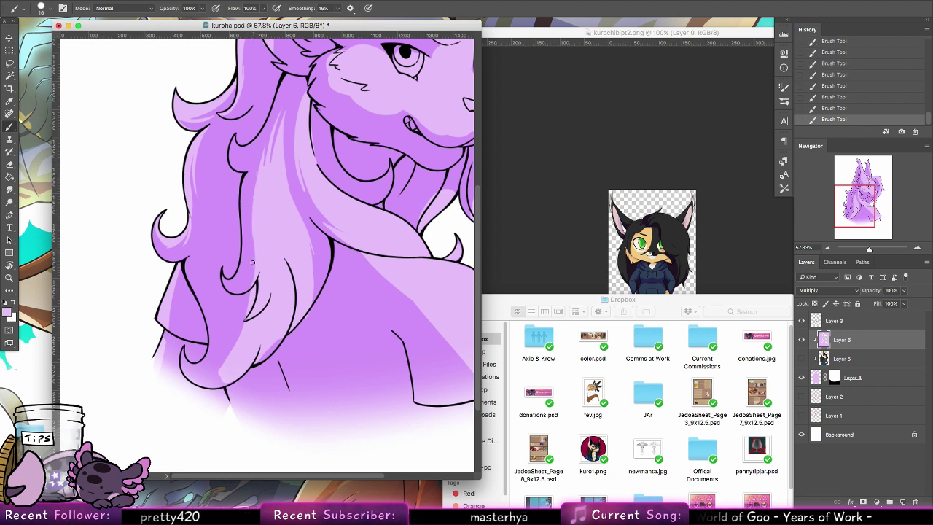
Erase lit strands back into the new shading along the large lock's outer edge, redoing strokes that miss.
key(y)
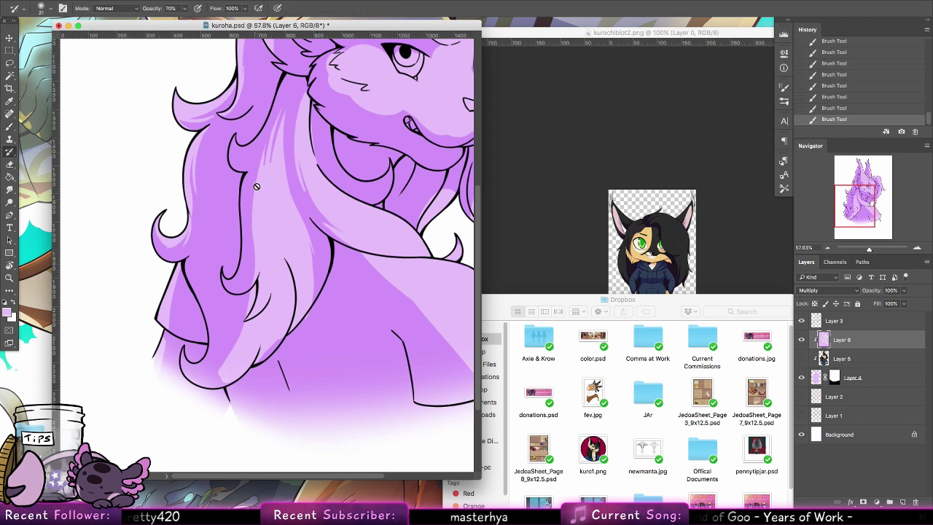
click(9, 164)
drag(252, 208, 251, 225)
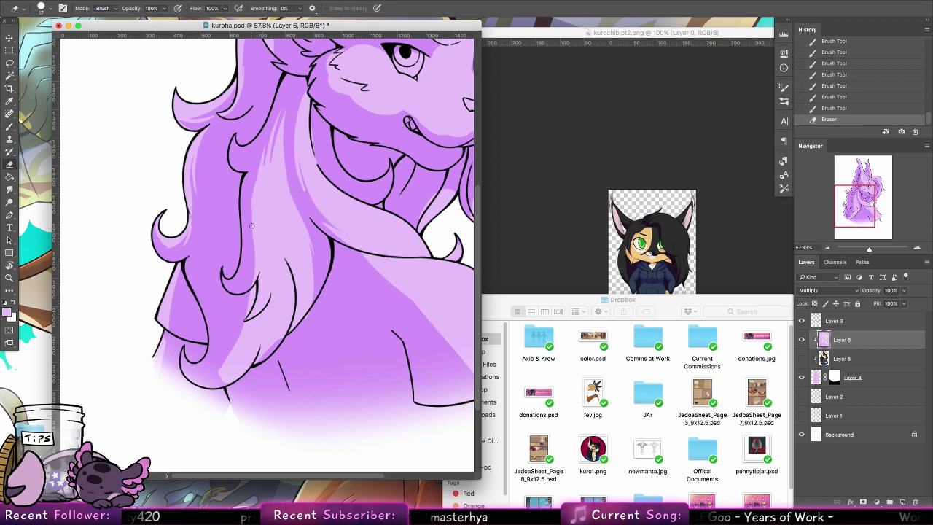
key(super+z)
drag(264, 147, 253, 222)
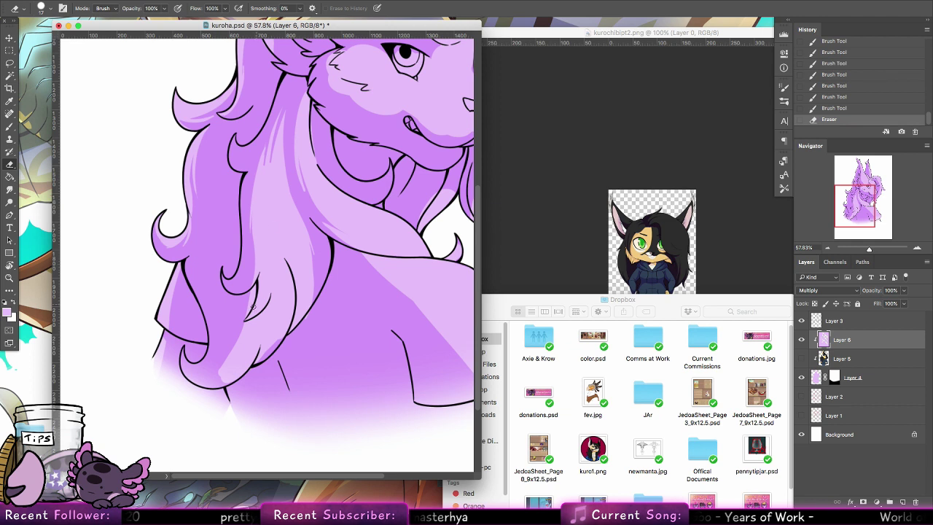
mouse_move(242, 274)
mouse_down()
mouse_move(254, 289)
mouse_move(262, 178)
mouse_up()
key(super+z)
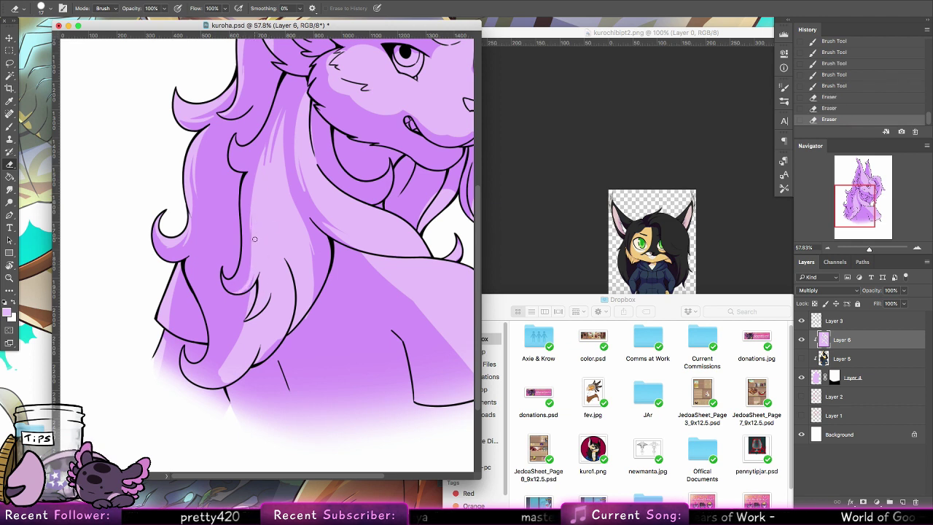
Erase more lit strands from the lock's upper part down to the small middle curl, comparing the last stroke with undo and redo.
mouse_move(254, 239)
mouse_down()
mouse_move(252, 213)
mouse_move(251, 288)
mouse_up()
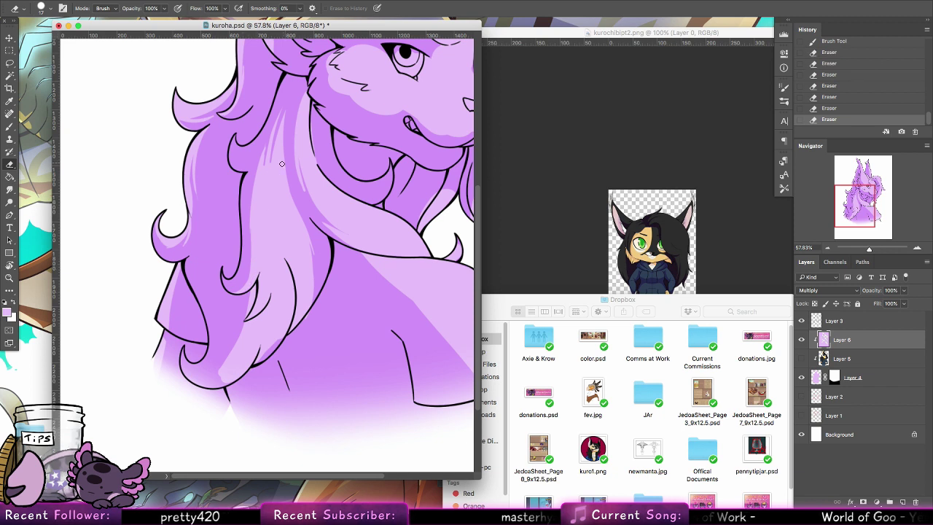
drag(259, 166, 253, 246)
key(super+z)
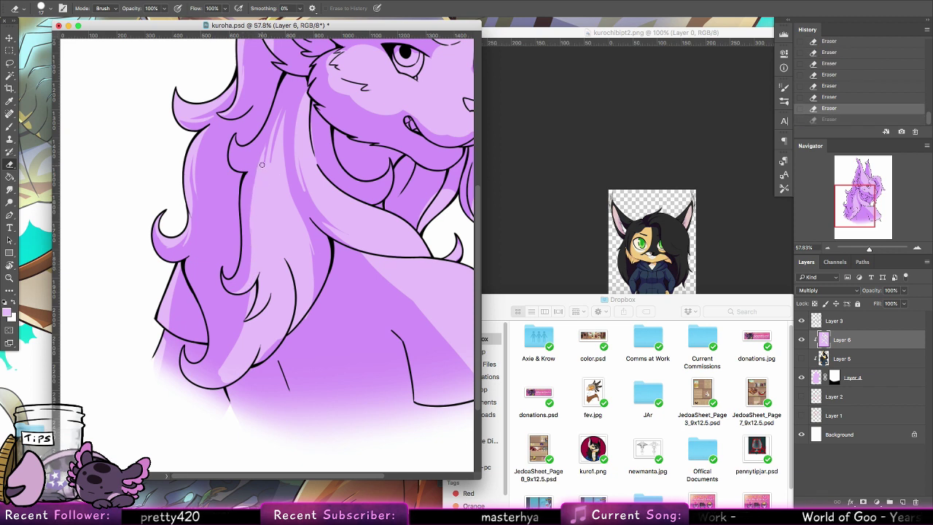
key(super+z)
key(super+z)
key(super+z)
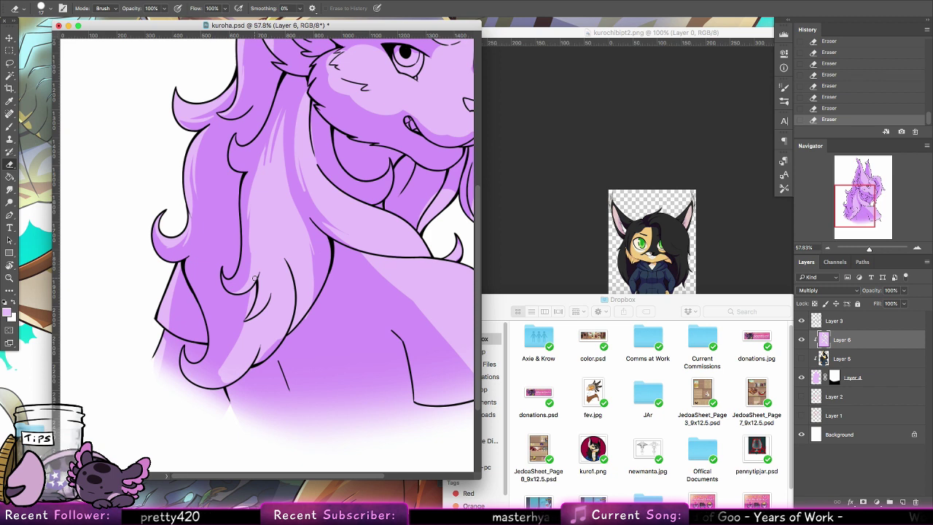
Brush fine shading strands into the upper part of the large hair lock and around its small middle curl on Layer 6.
key(b)
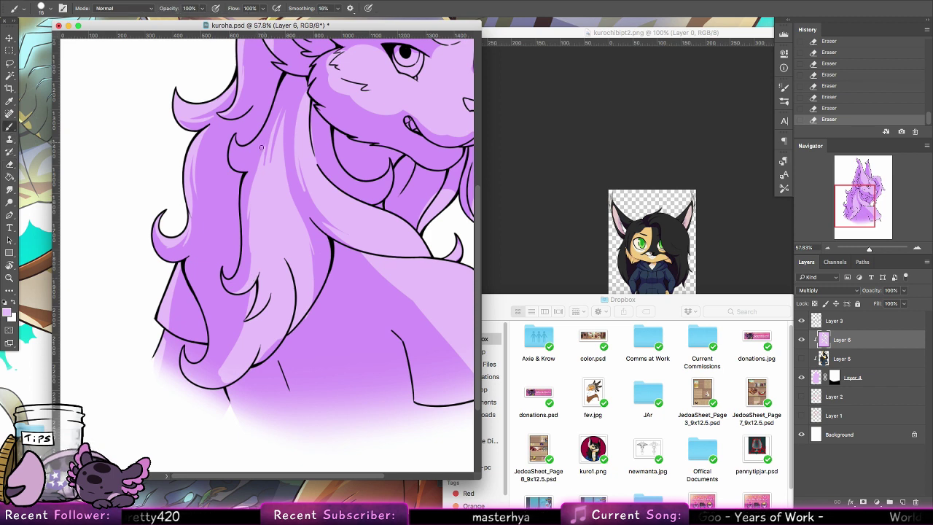
drag(261, 148, 262, 175)
drag(264, 164, 262, 181)
drag(268, 137, 264, 191)
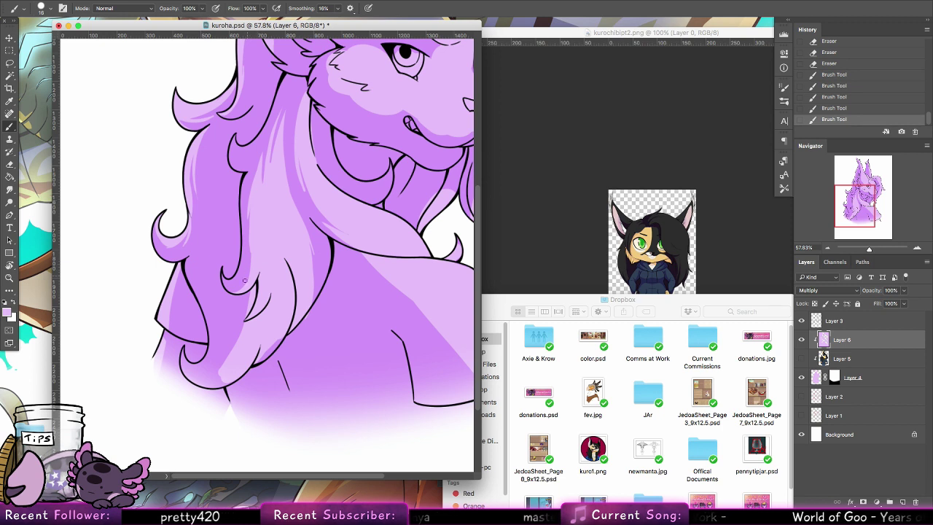
mouse_move(224, 290)
mouse_down()
mouse_move(247, 280)
mouse_move(273, 157)
mouse_up()
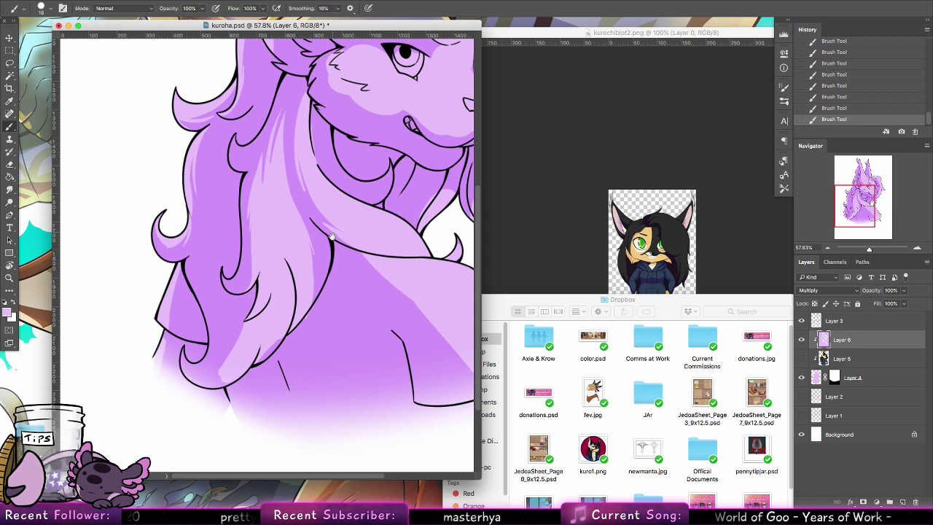
Erase lit strands beside and across the small upper curl of the large hair lock on Layer 6.
scroll(284, 231, up, 3)
click(14, 162)
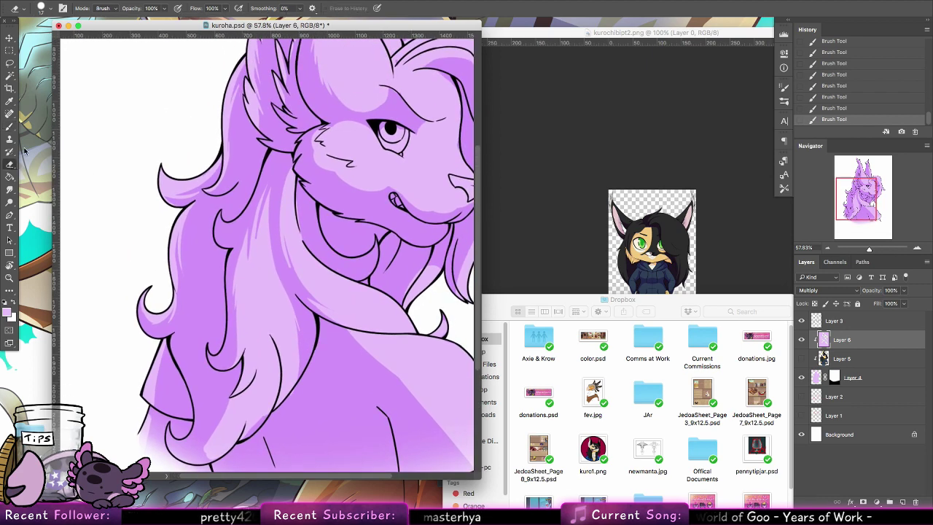
mouse_move(234, 290)
mouse_down()
mouse_move(243, 218)
mouse_move(237, 265)
mouse_up()
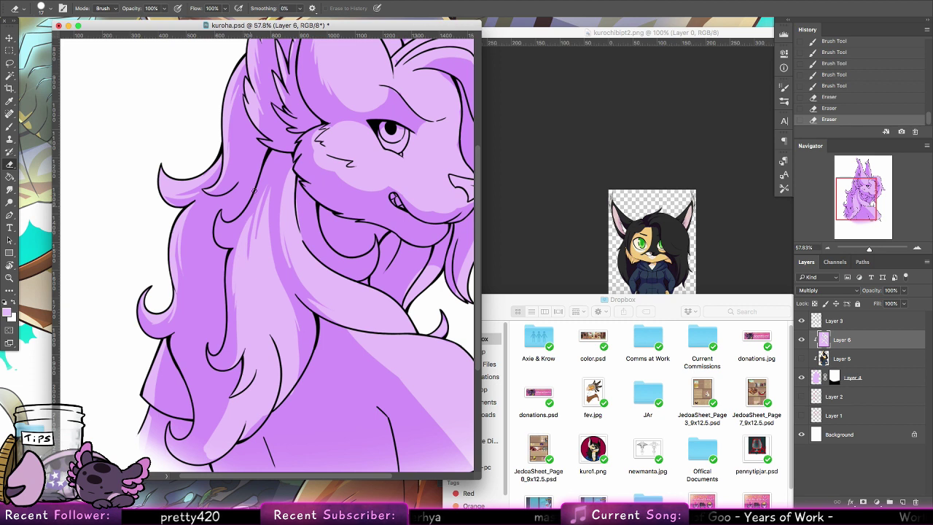
mouse_move(242, 232)
mouse_down()
mouse_move(231, 237)
mouse_move(239, 241)
mouse_move(245, 226)
mouse_move(248, 258)
mouse_move(224, 238)
mouse_up()
Brush shading strands below the small upper curl and along the lock's outer edge, and trim them with thin erased strands.
key(b)
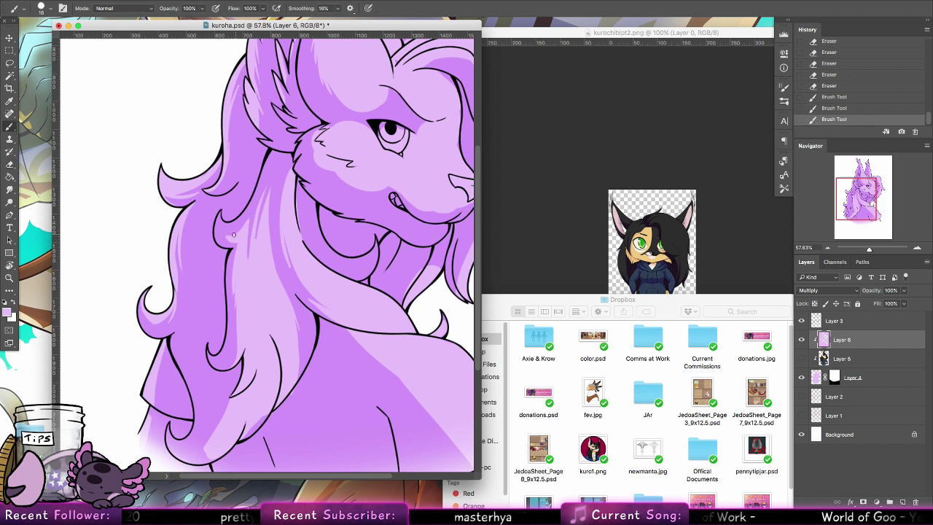
drag(249, 208, 242, 215)
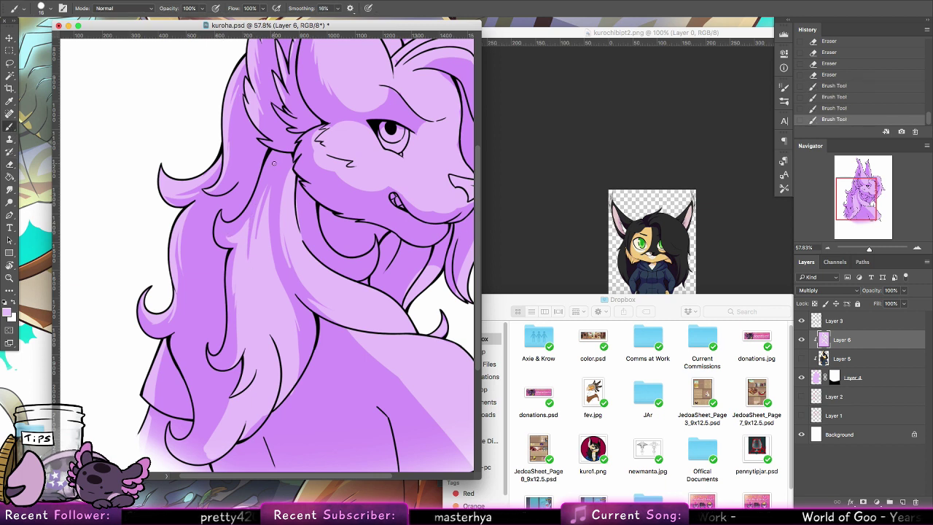
drag(233, 264, 233, 328)
key(e)
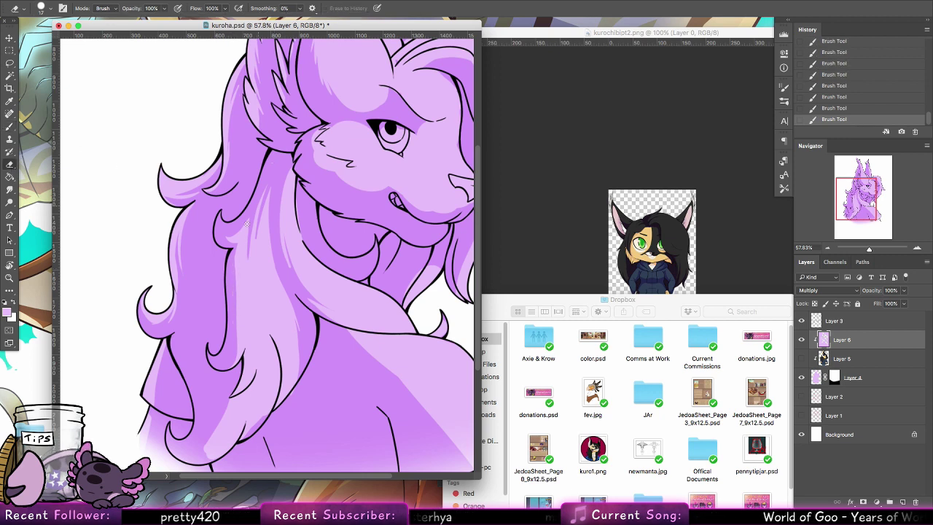
mouse_move(242, 251)
mouse_down()
mouse_move(235, 278)
mouse_move(233, 261)
mouse_move(235, 341)
mouse_up()
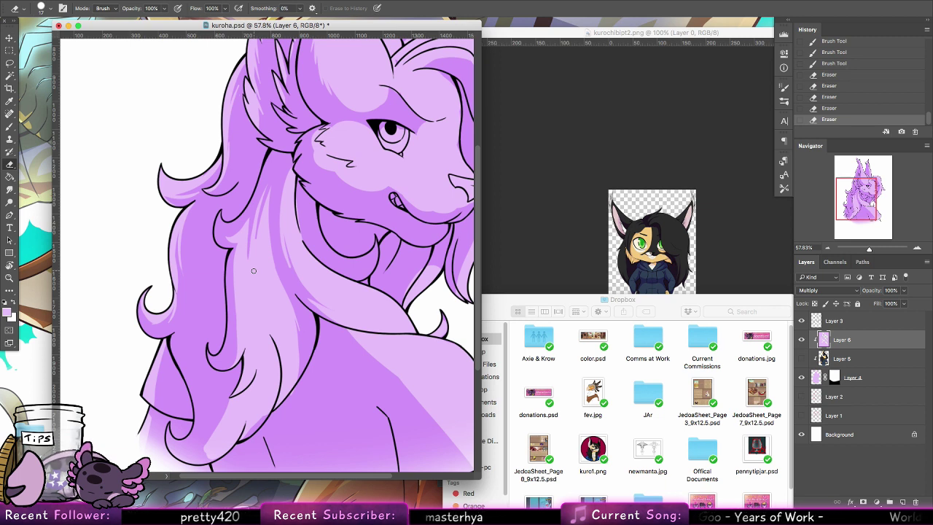
Brush thin shading strands into the lower tip of the large hair lock on Layer 6.
scroll(254, 270, down, 3)
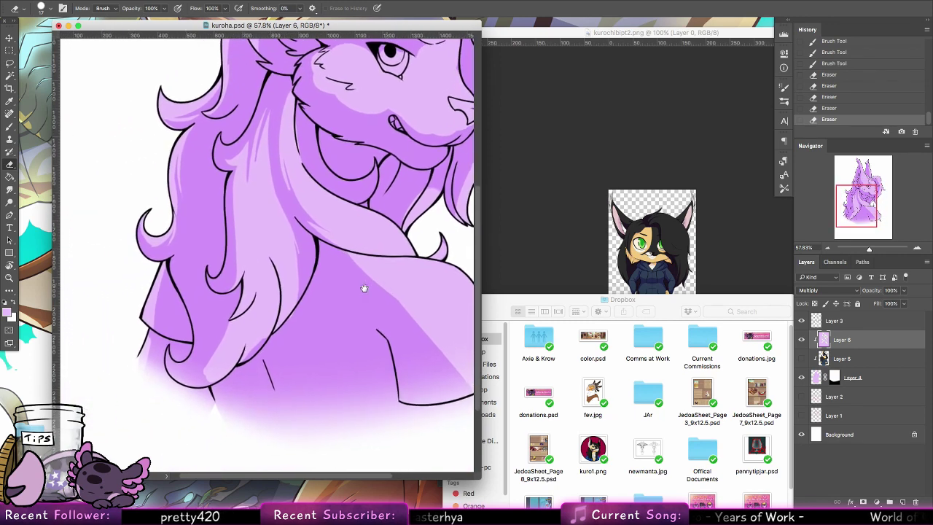
key(b)
mouse_move(256, 300)
mouse_down()
mouse_move(234, 356)
mouse_move(211, 375)
mouse_move(249, 313)
mouse_up()
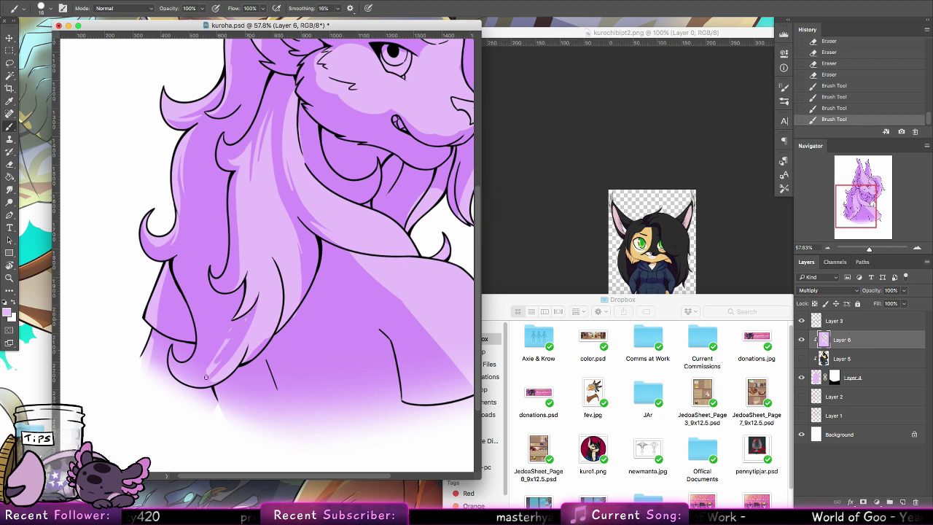
Brush shading strokes along the lower curl and strands of the long hair lock on Layer 6.
drag(208, 368, 247, 284)
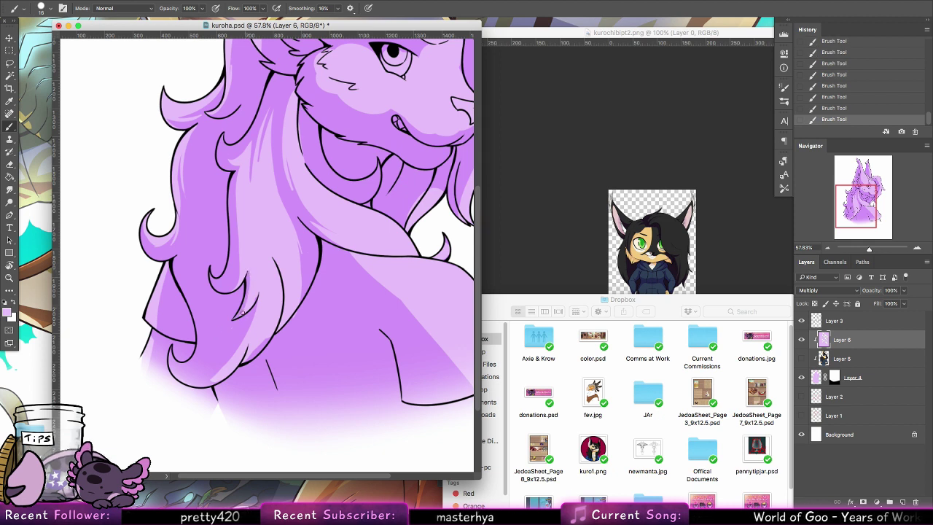
drag(209, 382, 245, 337)
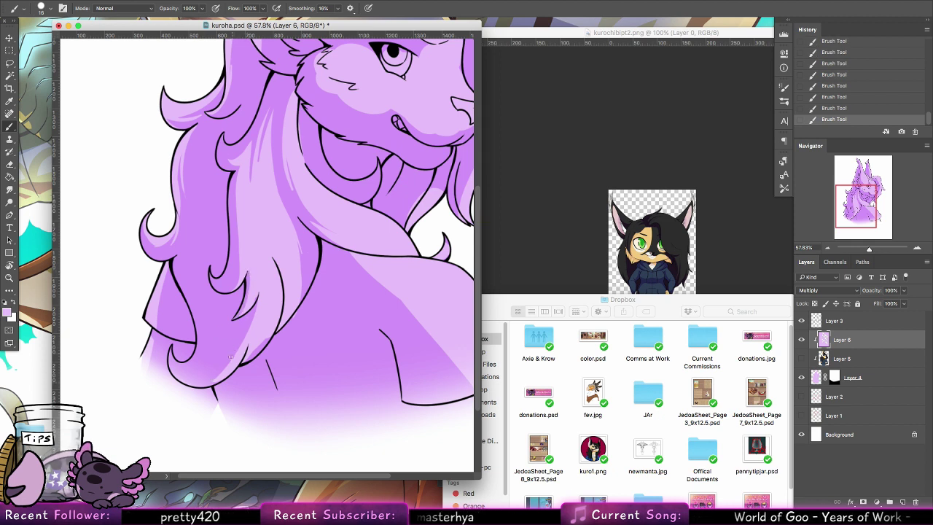
mouse_move(212, 378)
mouse_down()
mouse_move(250, 338)
mouse_move(235, 367)
mouse_move(250, 342)
mouse_move(261, 343)
mouse_move(282, 276)
mouse_up()
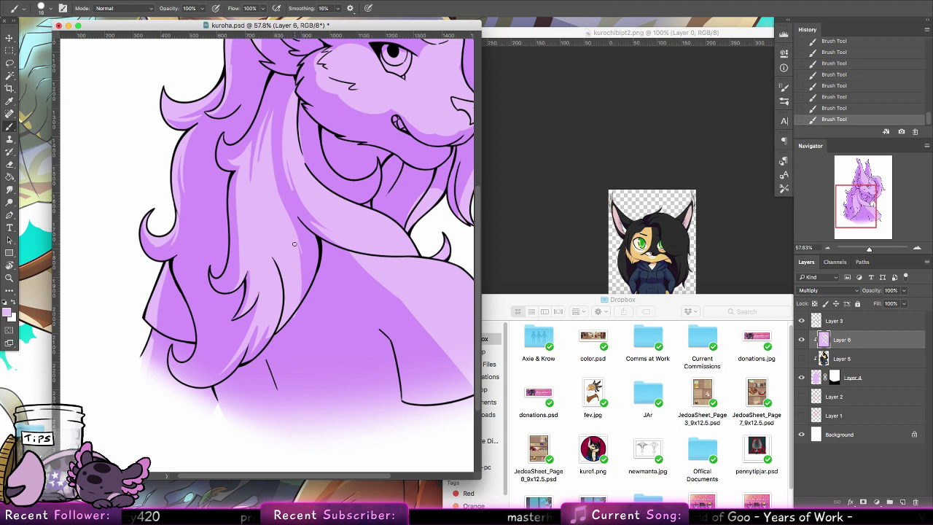
Erase thin highlight streaks into the shading on the lower strands of the long hair lock.
key(e)
mouse_move(256, 325)
mouse_down()
mouse_move(247, 359)
mouse_move(269, 335)
mouse_move(259, 350)
mouse_move(268, 326)
mouse_move(205, 385)
mouse_move(220, 380)
mouse_move(252, 328)
mouse_move(209, 385)
mouse_move(241, 354)
mouse_up()
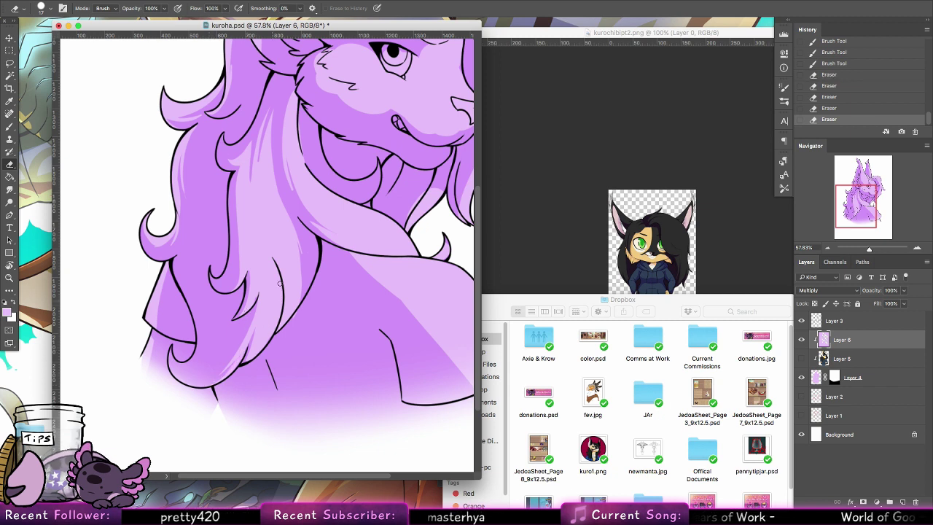
drag(296, 243, 300, 309)
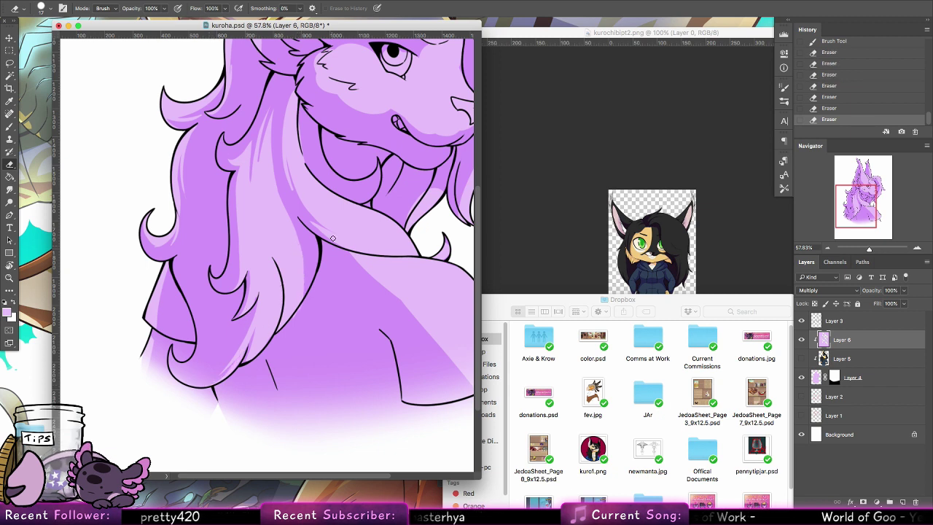
mouse_move(316, 263)
mouse_down()
mouse_move(306, 306)
mouse_move(283, 321)
mouse_up()
Brush small shading touch-ups along the outer edge of the hair lock above the shoulder.
click(10, 126)
mouse_move(285, 302)
mouse_down()
mouse_move(282, 330)
mouse_move(282, 321)
mouse_up()
click(284, 333)
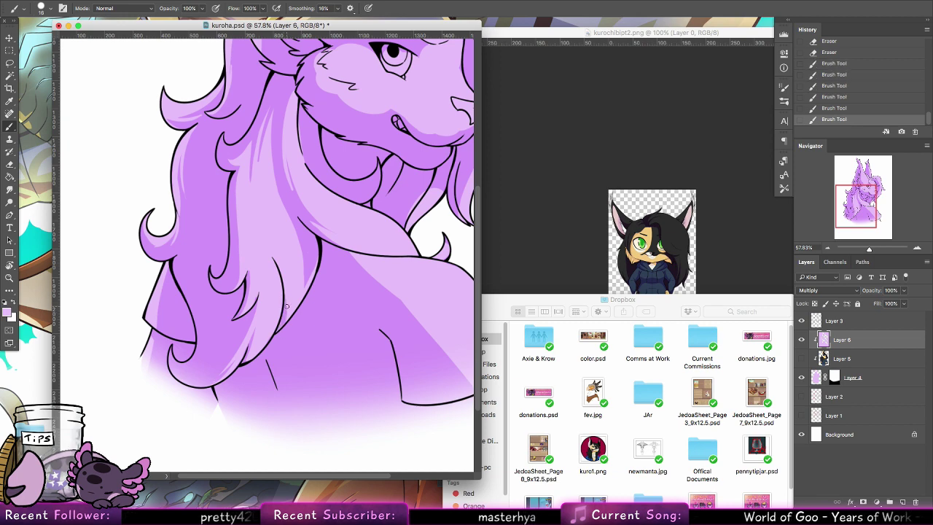
Erase highlight streaks into the shaded hair strands hanging beneath the chin, just above the shoulder.
key(space)
drag(372, 290, 214, 368)
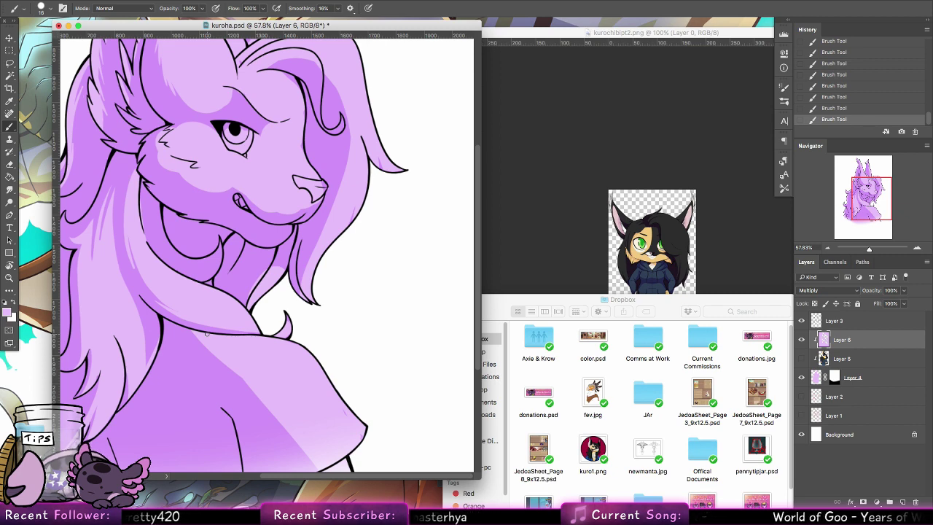
scroll(335, 272, down, 3)
scroll(336, 273, left, 3)
key(e)
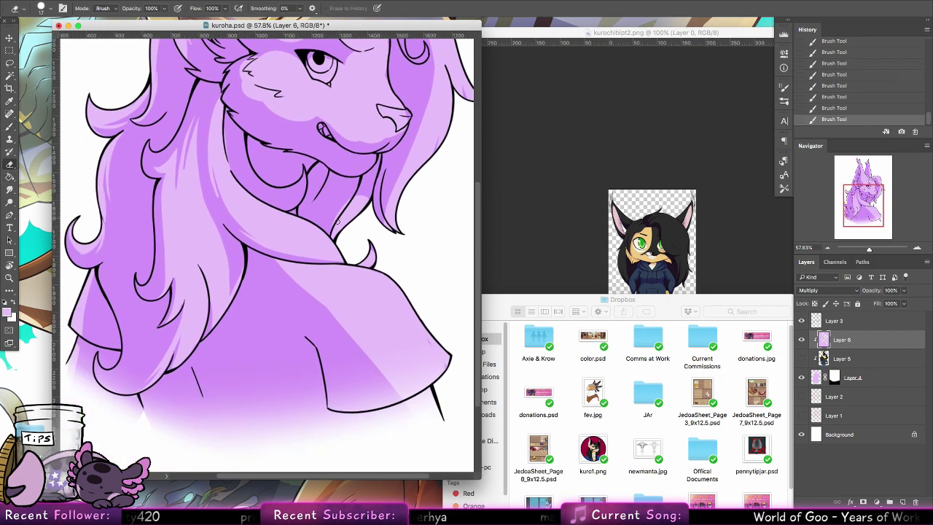
drag(339, 207, 331, 224)
drag(354, 190, 333, 215)
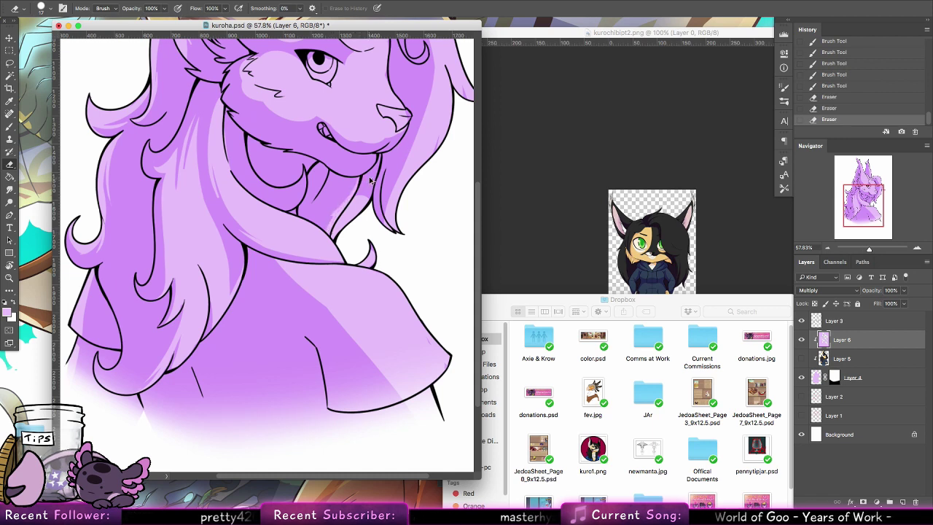
mouse_move(370, 182)
mouse_down()
mouse_move(364, 197)
mouse_move(328, 213)
mouse_up()
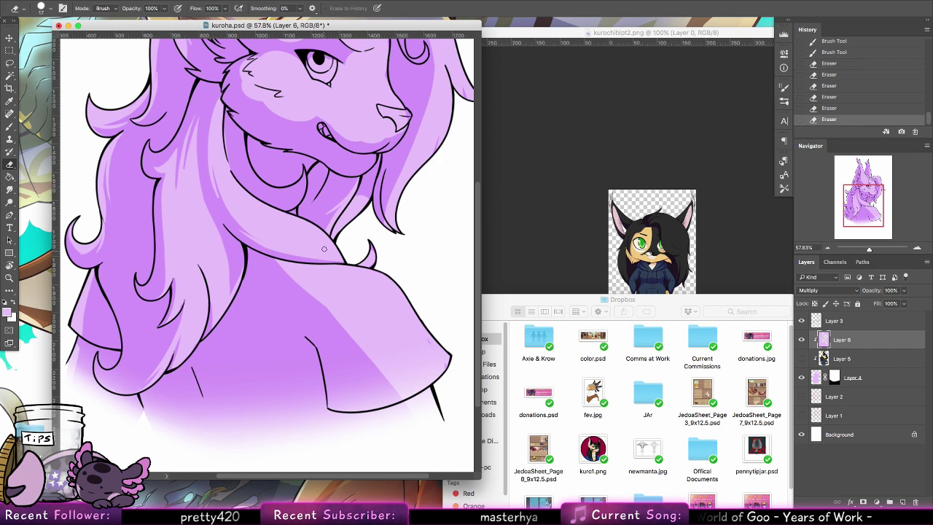
Erase tapered highlight strokes into the shading of the curled tuft on the neck below the jaw.
scroll(207, 217, up, 4)
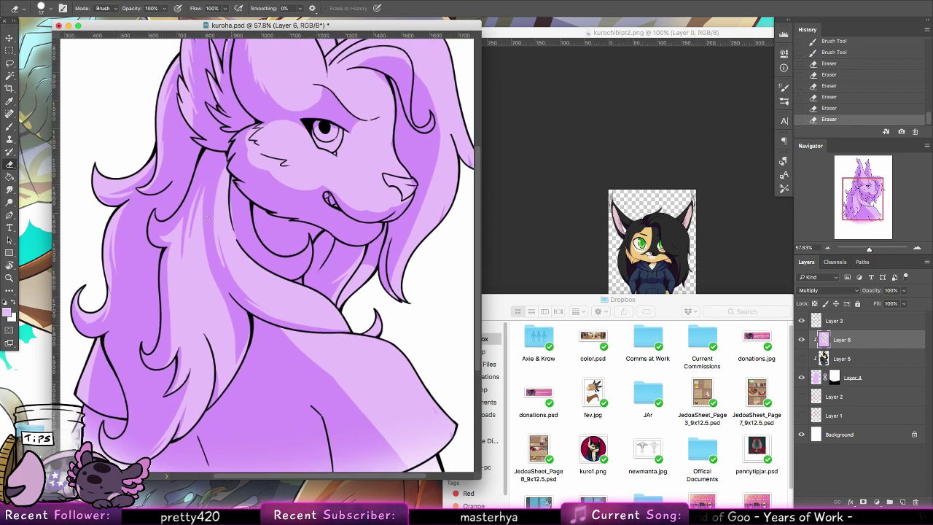
key(r)
drag(246, 163, 342, 198)
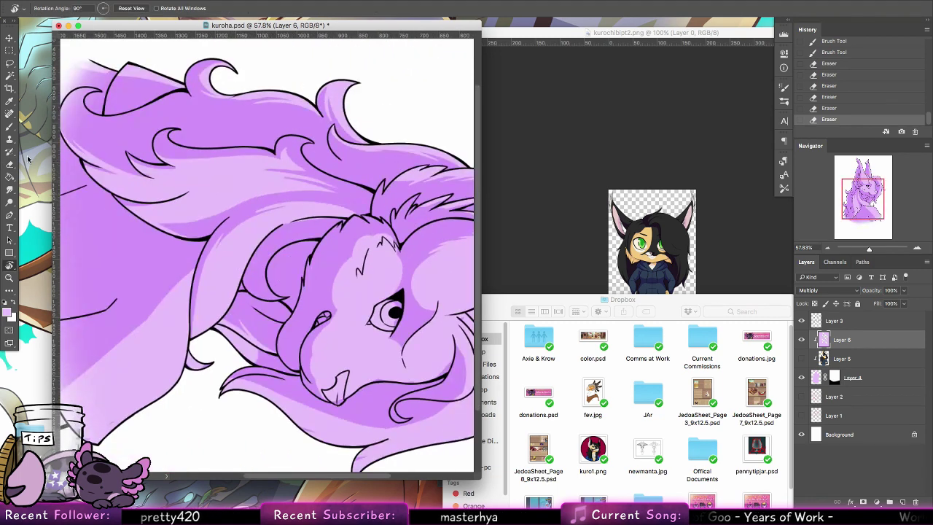
key(e)
mouse_move(249, 265)
mouse_down()
mouse_move(253, 287)
mouse_move(256, 235)
mouse_move(256, 291)
mouse_move(243, 273)
mouse_move(256, 295)
mouse_move(244, 276)
mouse_move(272, 298)
mouse_move(250, 282)
mouse_move(260, 224)
mouse_move(271, 296)
mouse_move(259, 247)
mouse_move(271, 297)
mouse_move(253, 271)
mouse_move(257, 253)
mouse_move(256, 287)
mouse_up()
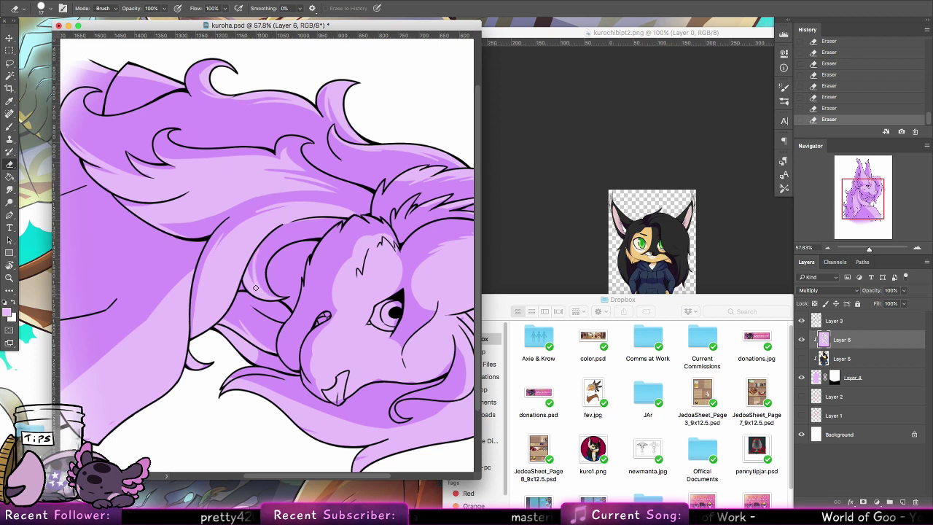
mouse_move(259, 249)
mouse_down()
mouse_move(266, 293)
mouse_move(261, 248)
mouse_up()
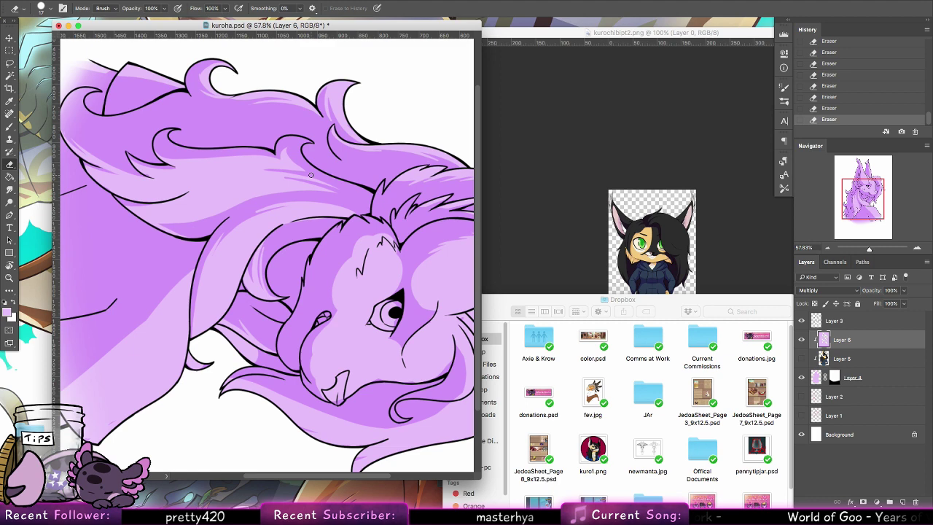
double_click(10, 265)
click(11, 165)
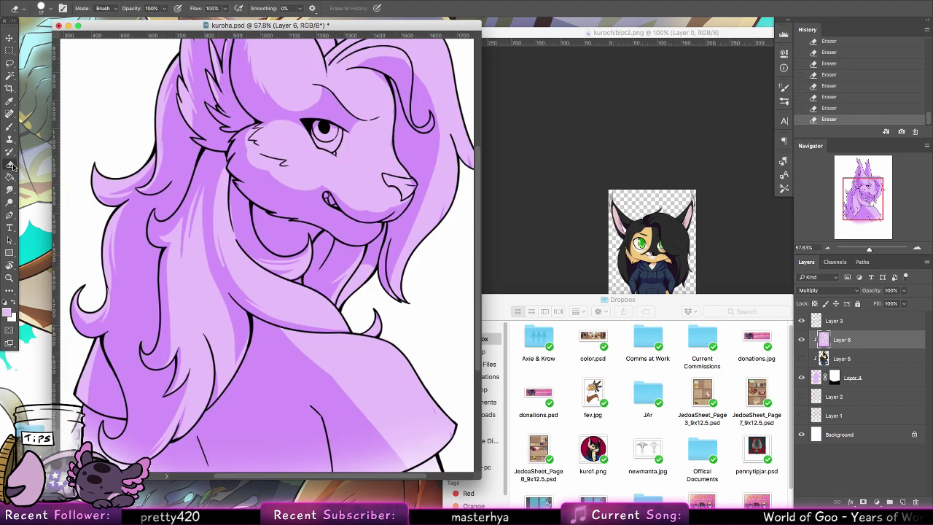
key(super+z)
drag(310, 250, 307, 248)
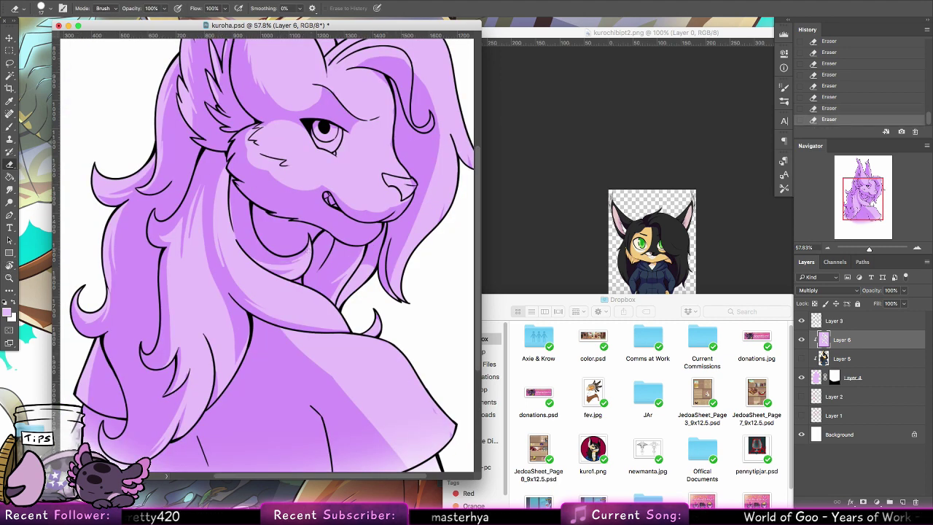
Erase a highlight under the chin and fur-like streaks into the shading along the jaw and cheek.
scroll(384, 256, up, 3)
scroll(385, 255, right, 3)
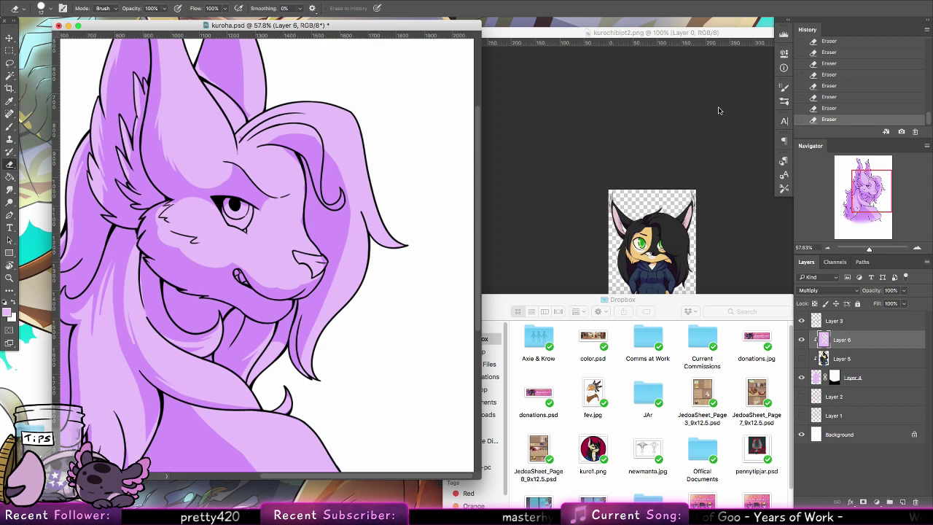
key(r)
drag(277, 102, 105, 222)
key(e)
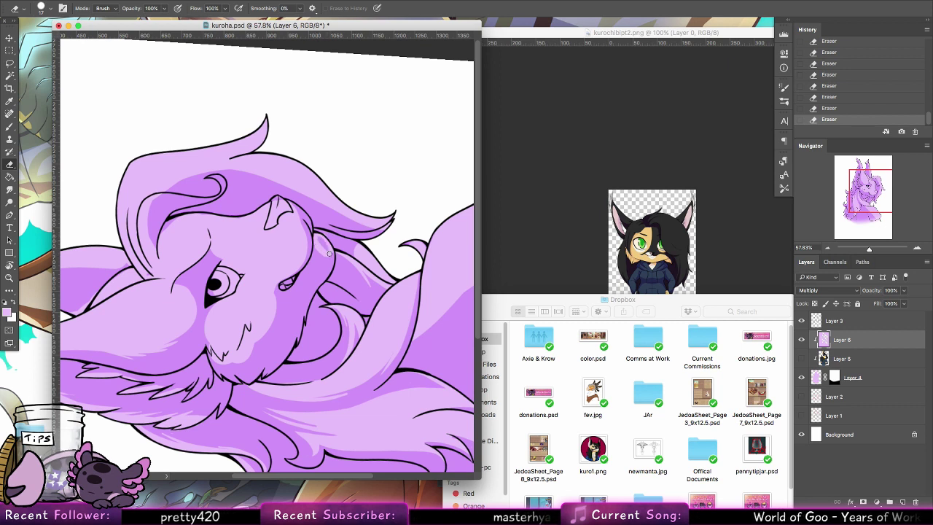
key(super+z)
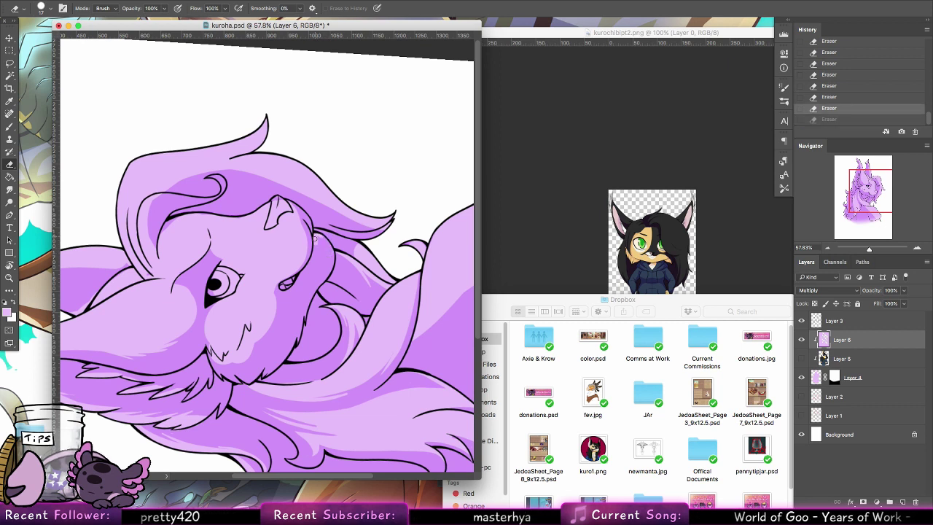
key(super+shift+z)
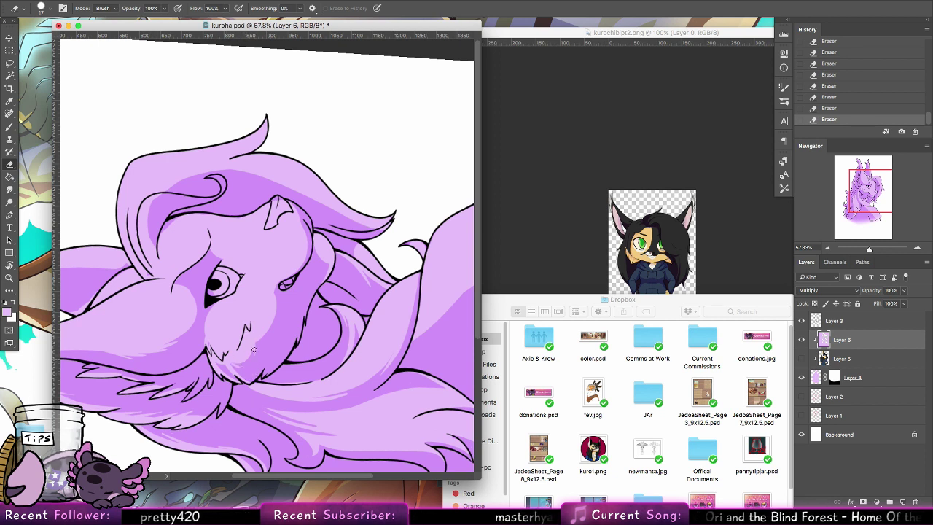
key(super+z)
key(super+z)
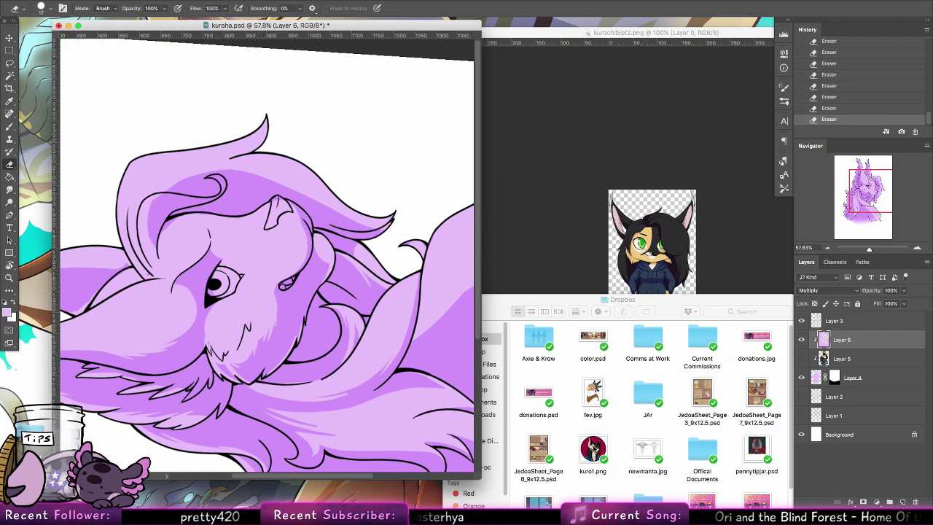
Switch to the Finder and preview the reference image kuro1.png, examining the character's face and colouring.
click(594, 448)
key(space)
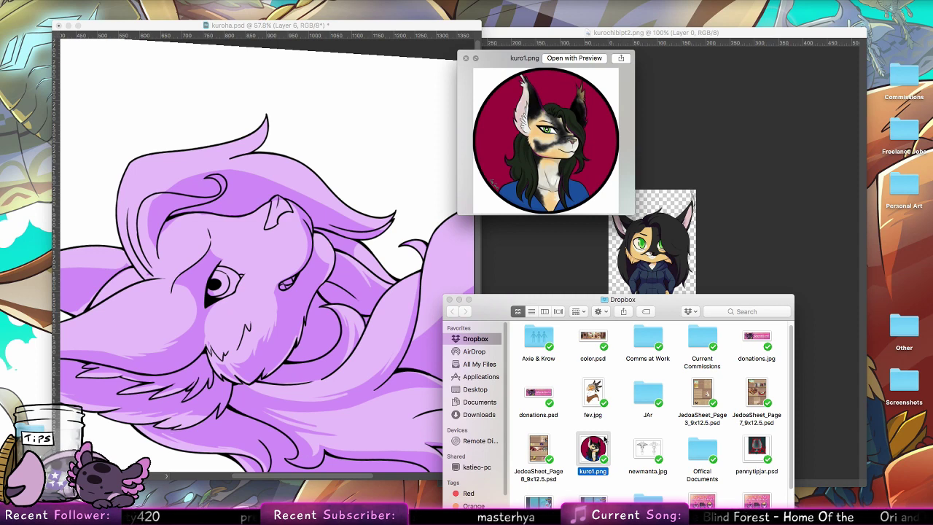
key(space)
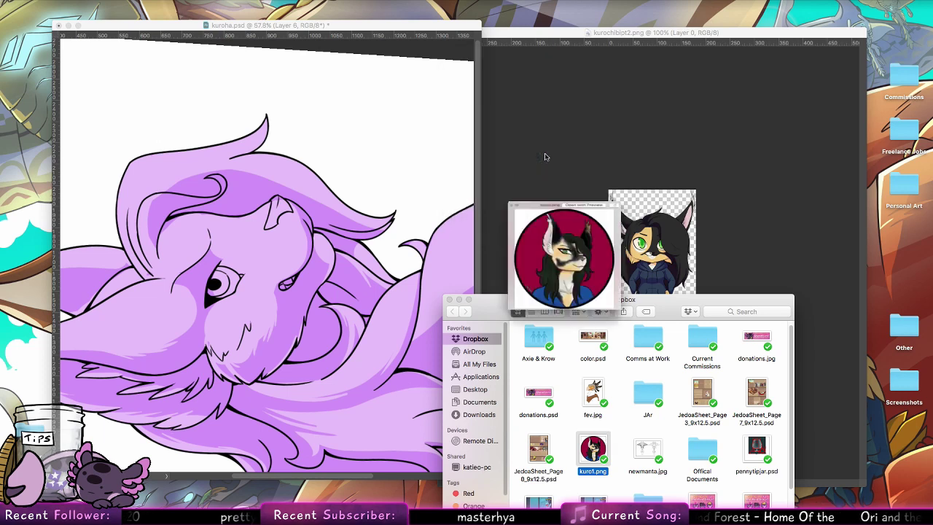
Return to kuroha.psd, brush shading beneath the front hair curl on the forehead and clean up its edge with the Eraser.
click(335, 270)
drag(277, 293, 334, 306)
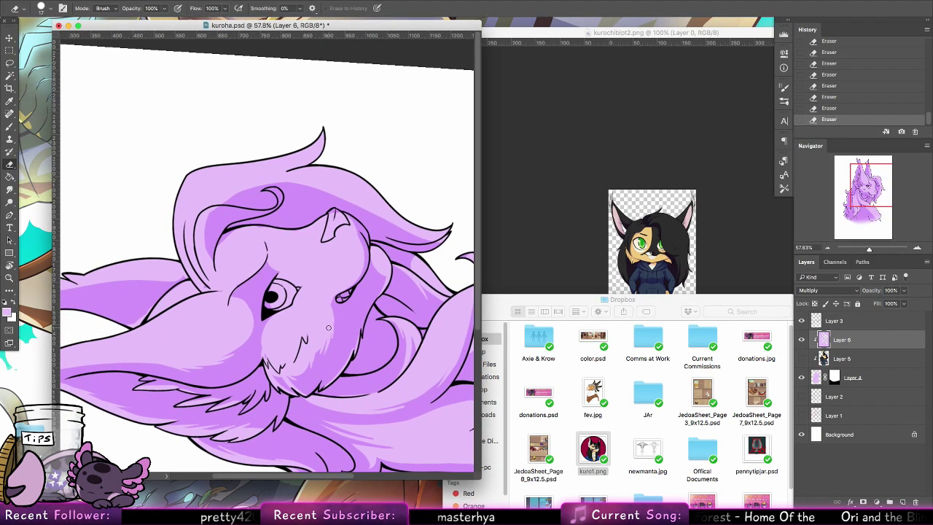
click(9, 127)
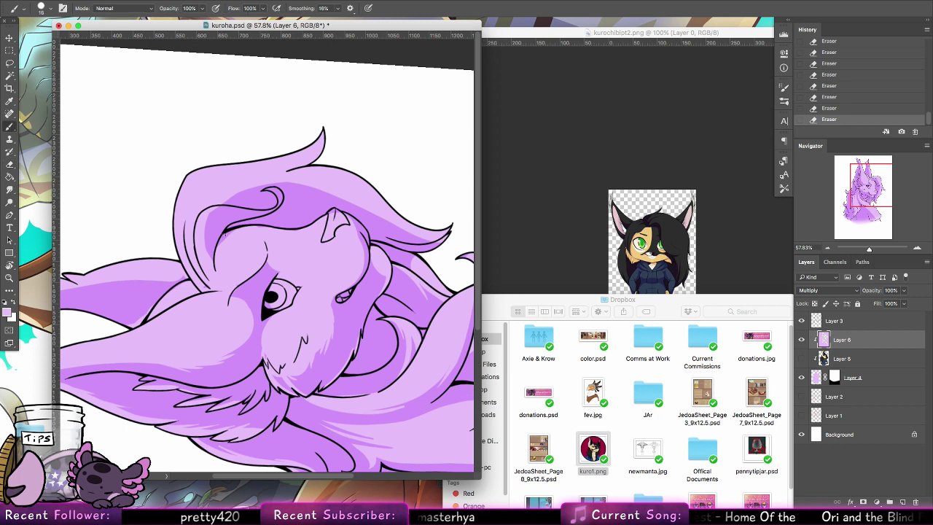
mouse_move(215, 267)
mouse_down()
mouse_move(250, 219)
mouse_move(216, 262)
mouse_move(236, 230)
mouse_move(216, 259)
mouse_move(255, 227)
mouse_up()
drag(220, 261, 242, 235)
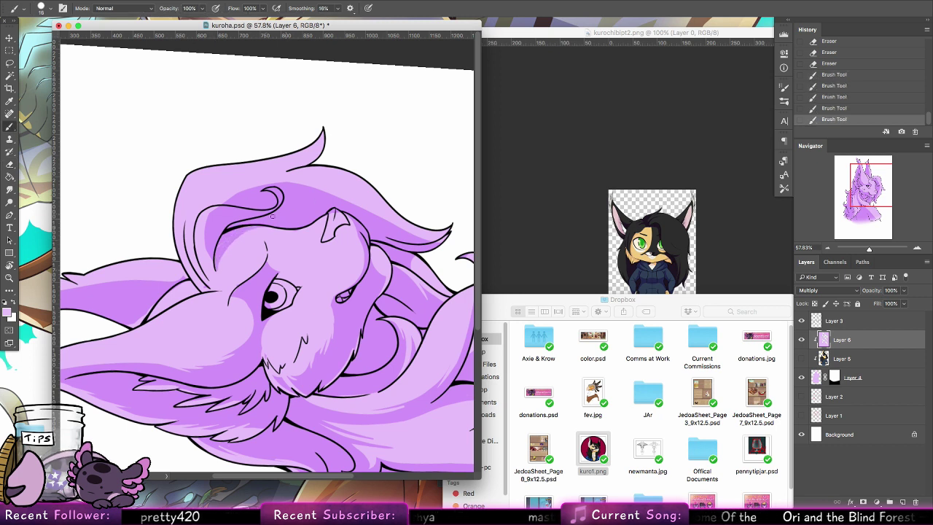
click(13, 166)
drag(206, 290, 211, 245)
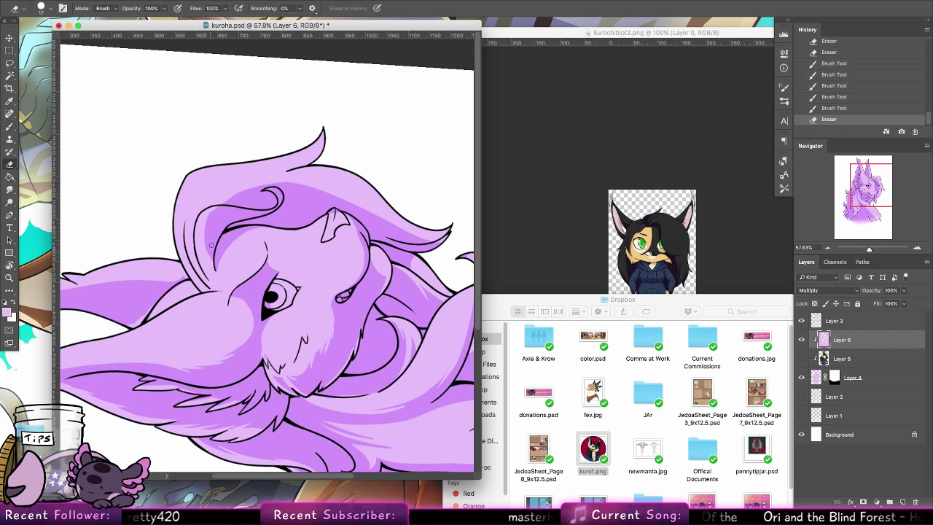
Brush shading at the base of the far ear and touch up the shadow under the front hair curl.
drag(288, 311, 405, 294)
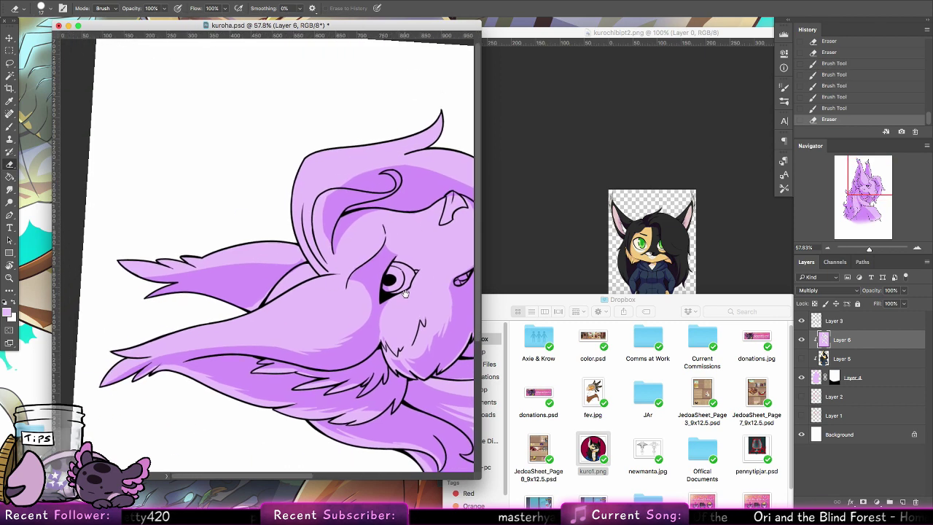
click(10, 125)
drag(304, 259, 307, 263)
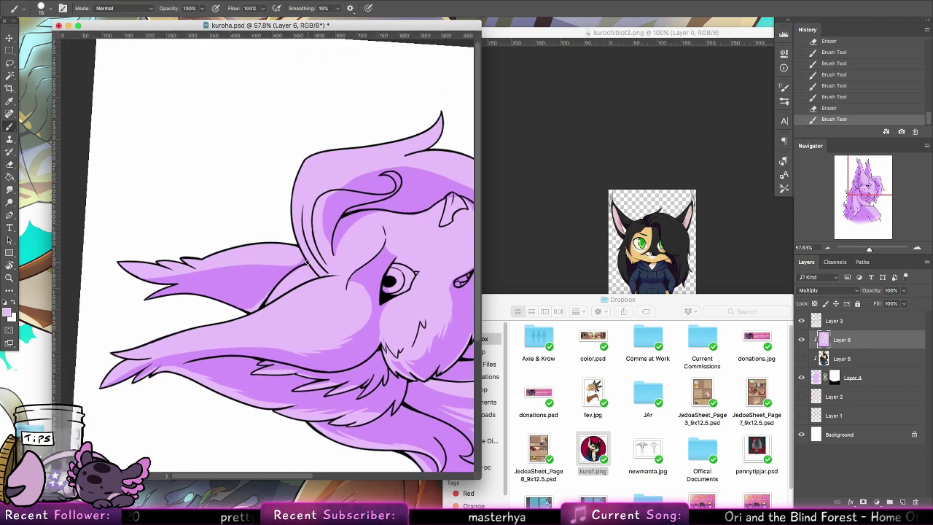
click(306, 263)
mouse_move(268, 288)
mouse_down()
mouse_move(249, 312)
mouse_move(267, 293)
mouse_up()
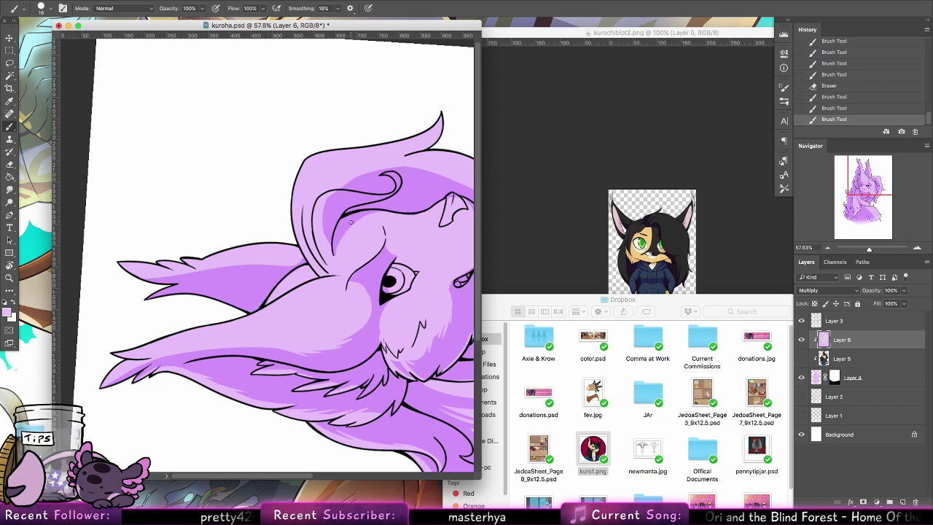
click(351, 222)
Erase tapered fur highlights into the shading of the far ear, from its tufted tips down to its middle.
double_click(10, 264)
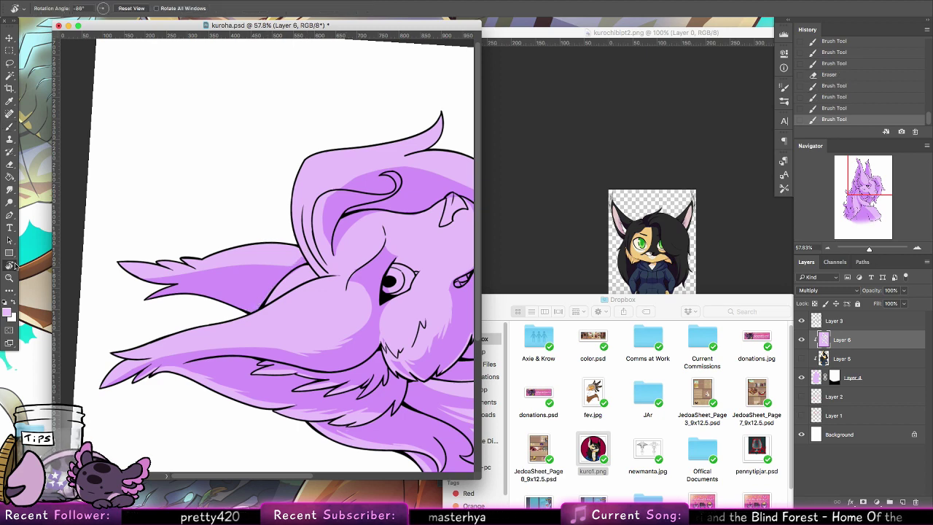
click(10, 164)
click(233, 133)
drag(234, 133, 236, 139)
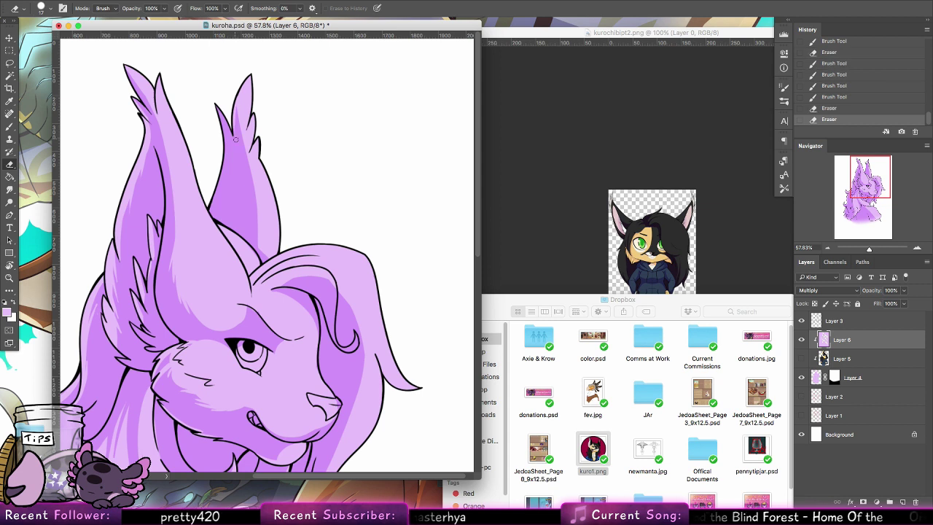
drag(217, 108, 222, 125)
drag(224, 164, 213, 201)
drag(243, 160, 245, 125)
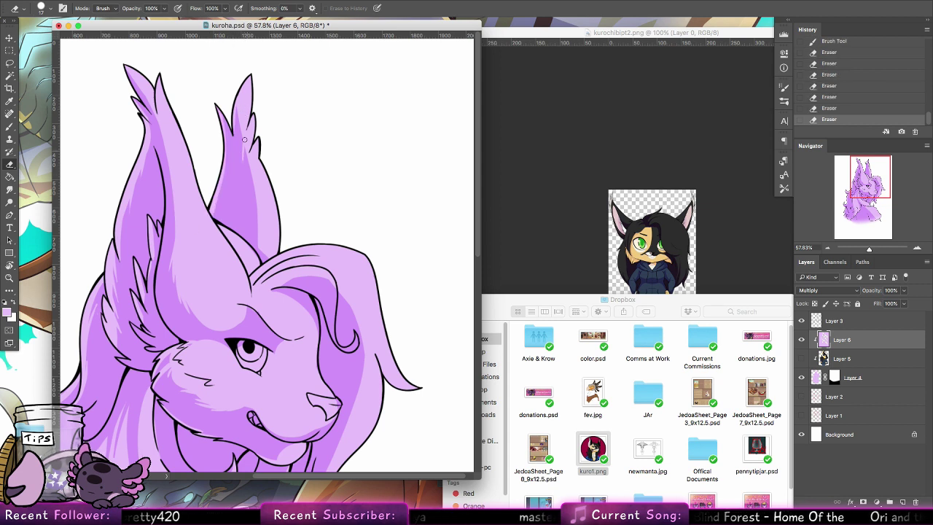
drag(246, 184, 250, 135)
drag(258, 222, 253, 174)
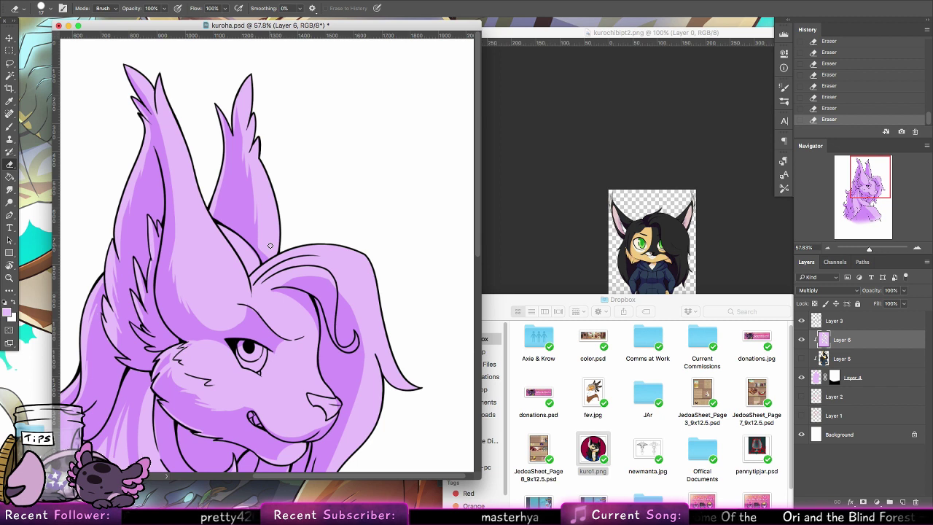
key(b)
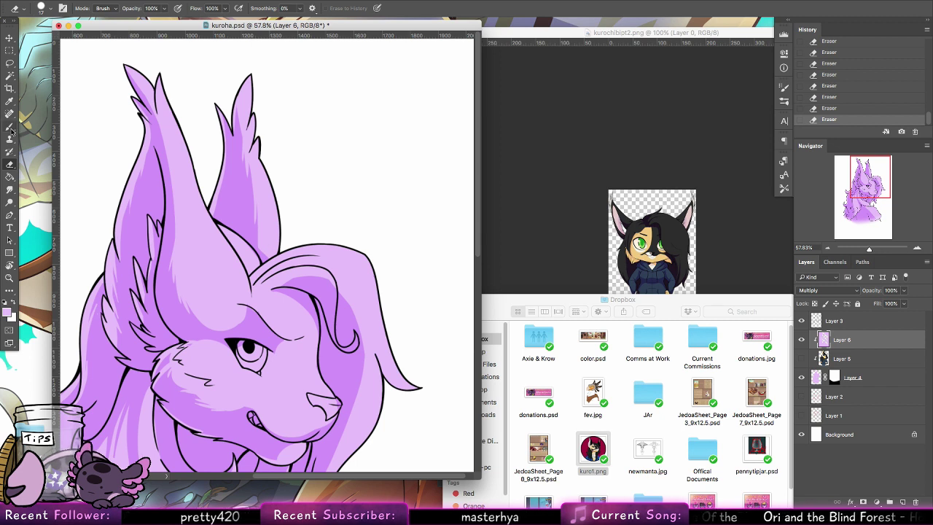
Brush small shadows at the root of the front hair where it meets the forehead, and clean them up with the Eraser.
mouse_move(250, 271)
mouse_down()
mouse_move(247, 241)
mouse_move(256, 263)
mouse_move(261, 240)
mouse_move(258, 256)
mouse_up()
key(e)
key(b)
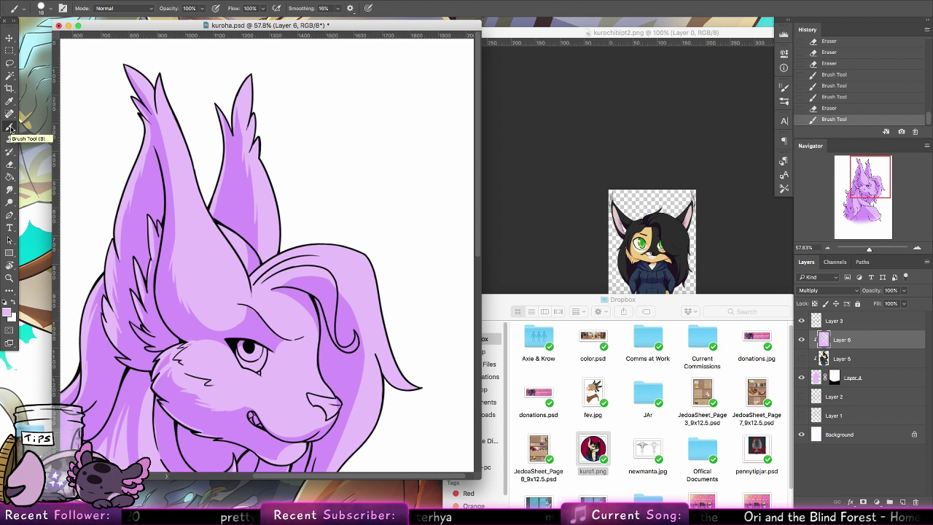
mouse_move(247, 261)
mouse_down()
mouse_move(250, 272)
mouse_move(259, 264)
mouse_move(251, 264)
mouse_up()
key(e)
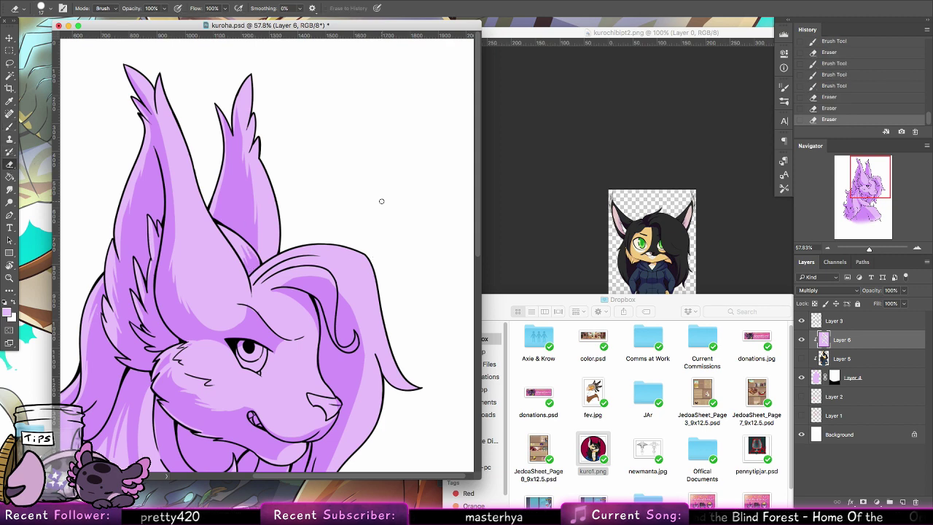
scroll(380, 319, down, 5)
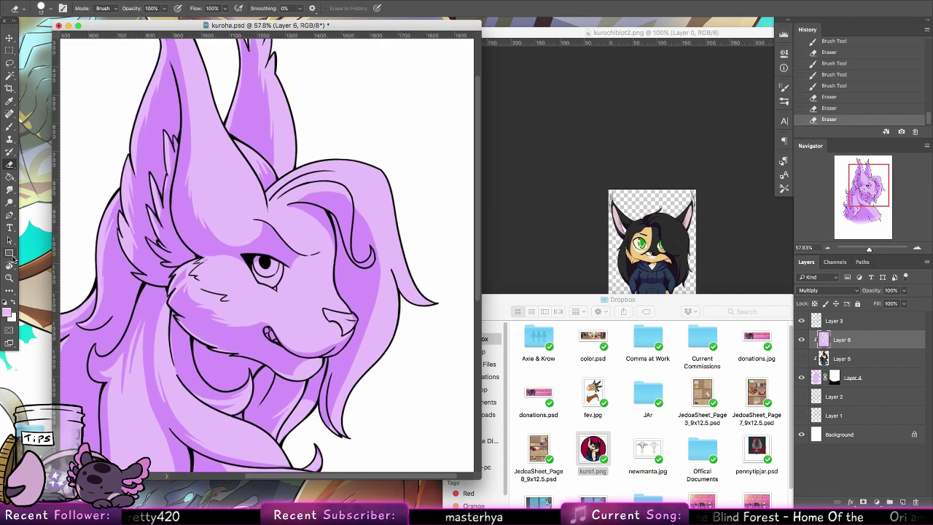
key(r)
mouse_move(252, 178)
mouse_down()
mouse_move(291, 190)
mouse_move(321, 233)
mouse_up()
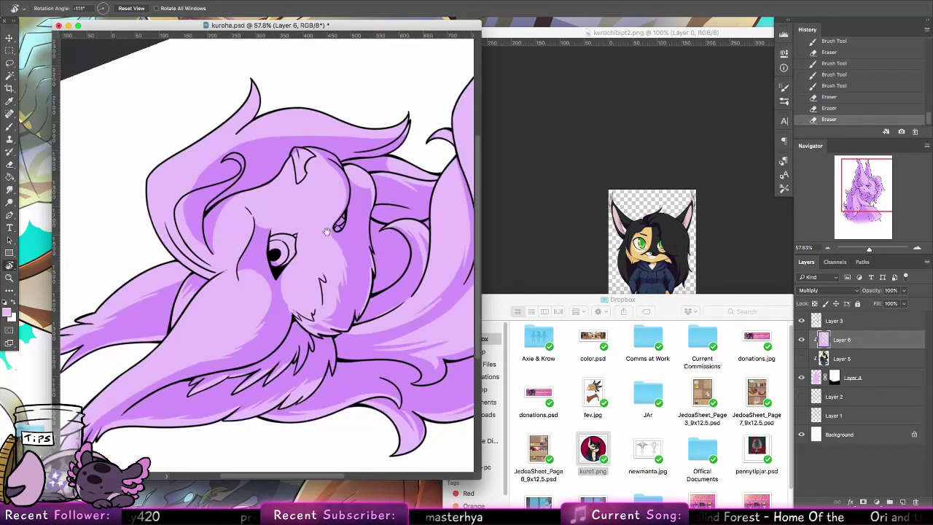
Switch to Discord and open the newest image posted in the art-share channel of The Axie Stack server.
mouse_move(548, 497)
click(508, 494)
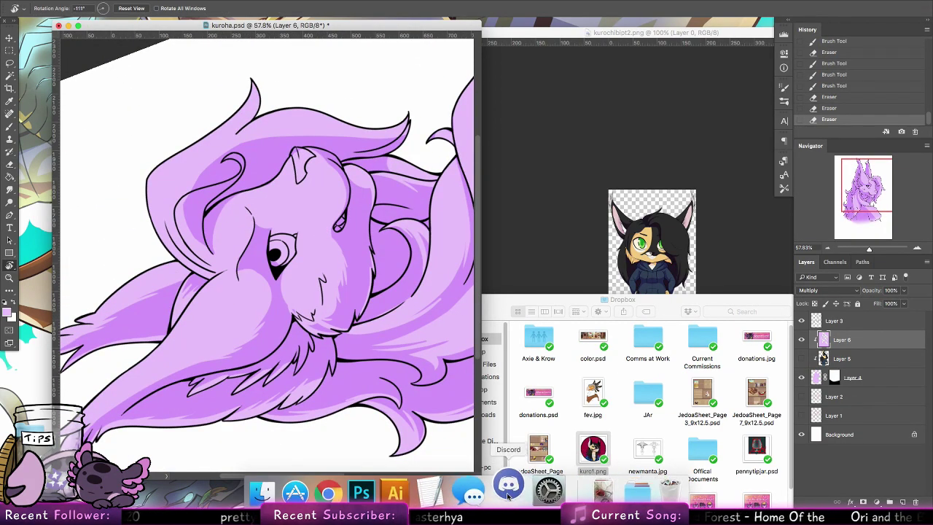
click(508, 495)
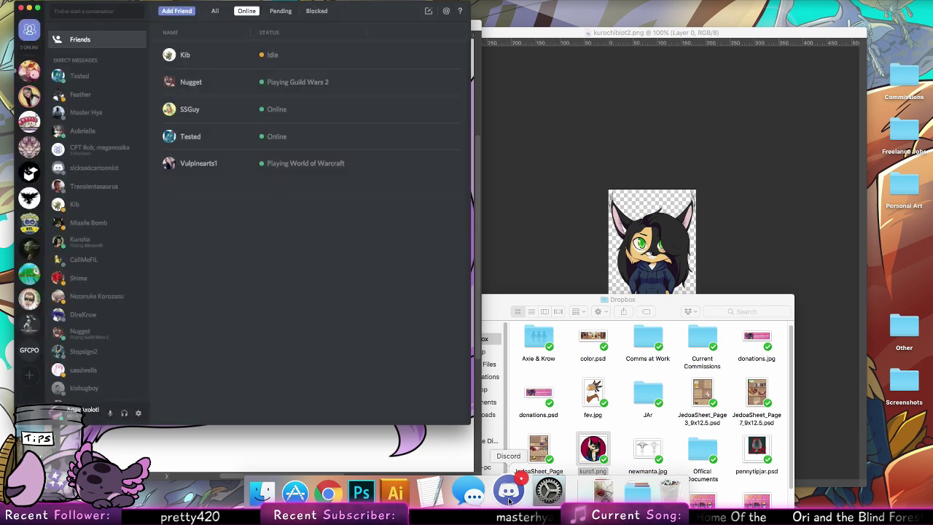
click(29, 70)
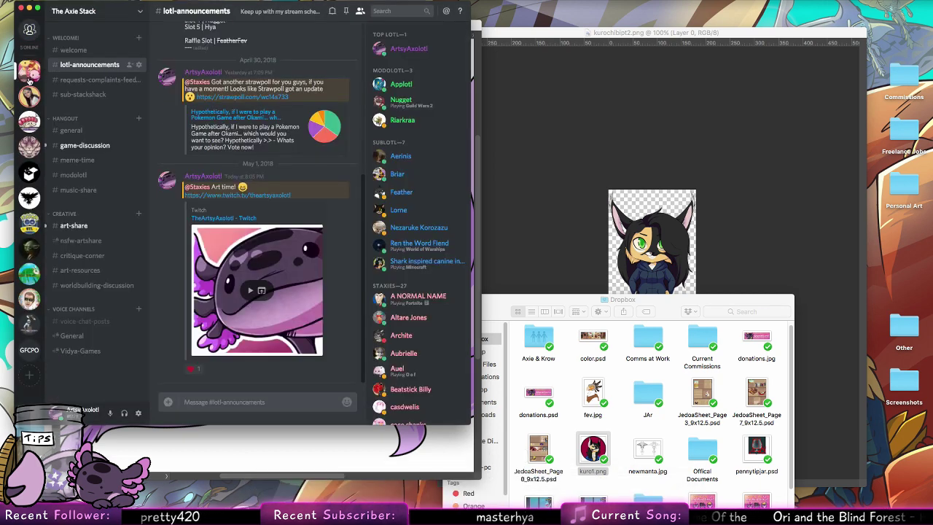
click(115, 229)
click(309, 317)
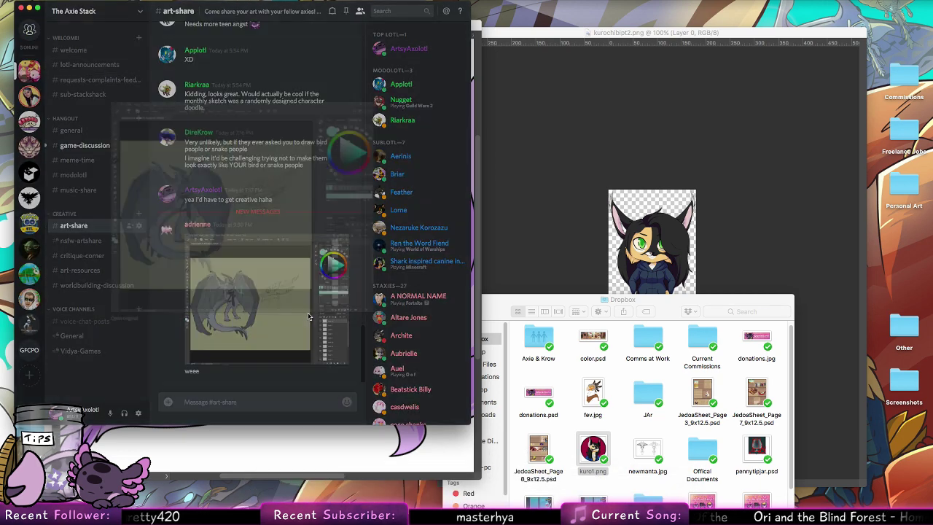
Open the original image in the browser, examine the winged dragon drawing up close, and close both it and the Discord window.
click(95, 348)
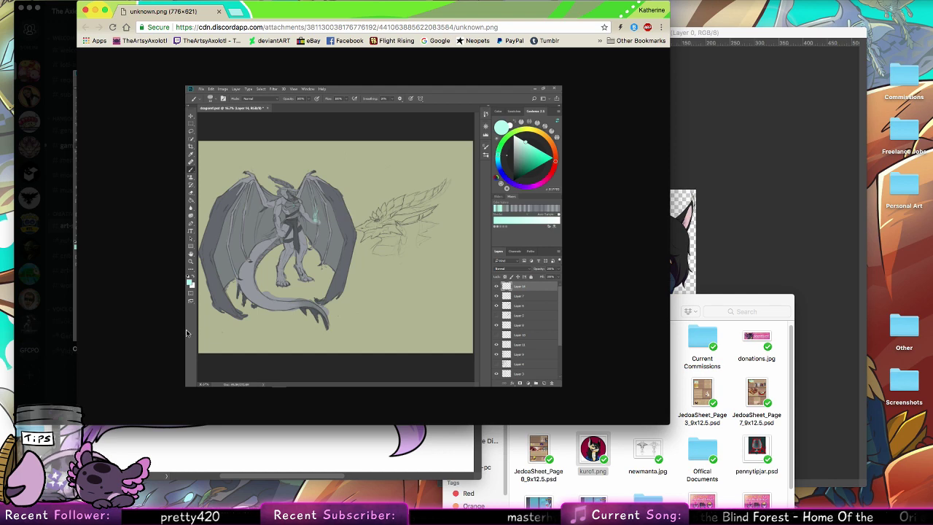
click(252, 267)
scroll(252, 267, up, 4)
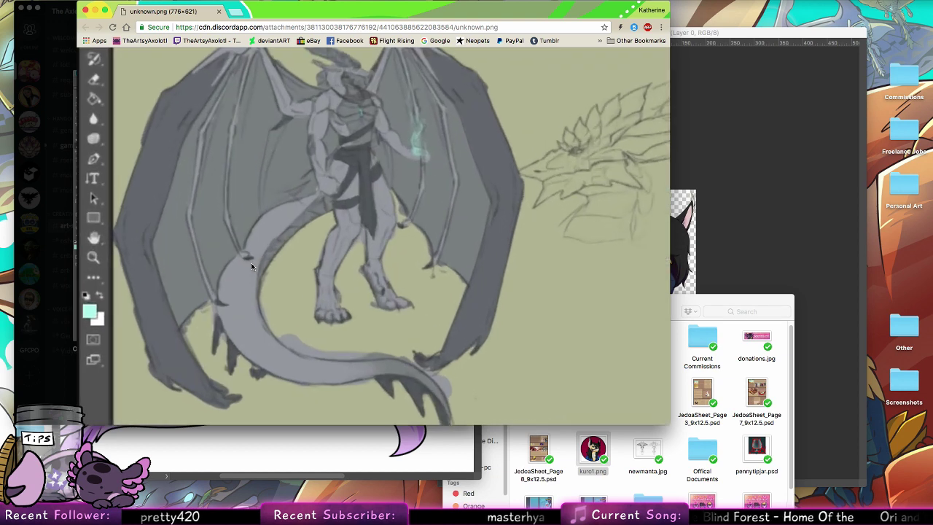
scroll(252, 267, up, 3)
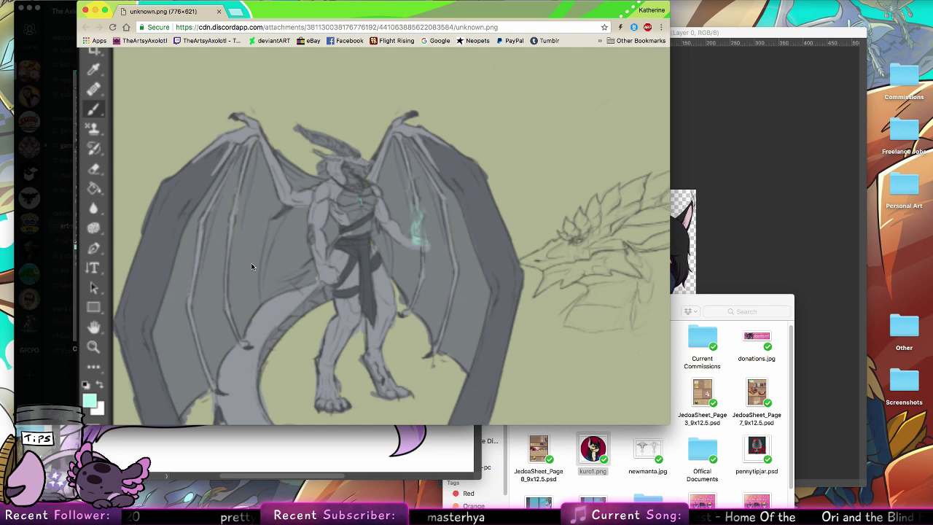
click(219, 11)
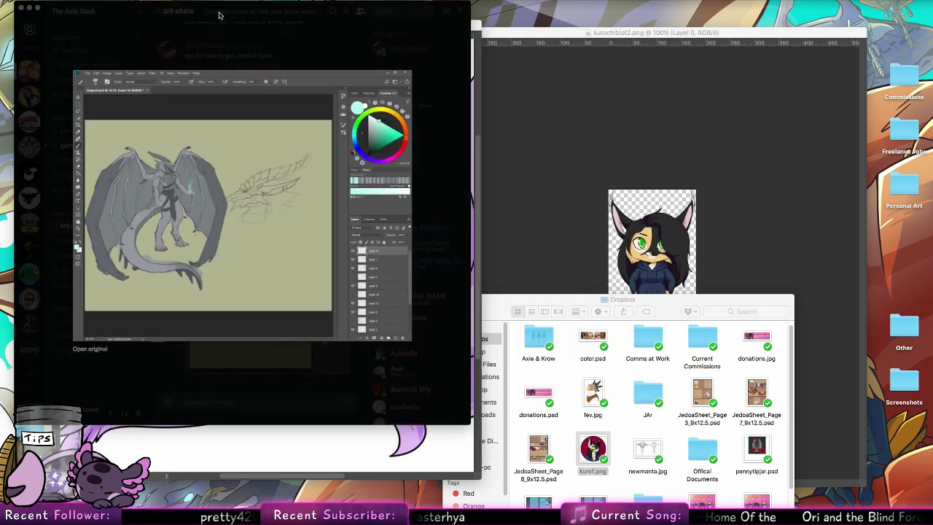
click(22, 8)
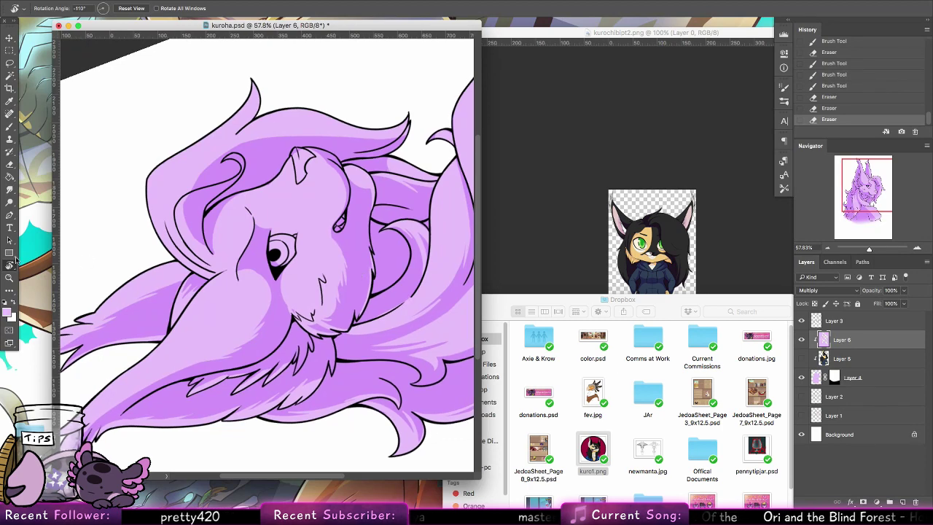
With the canvas rotated, erase long tapered highlights into the shading of the hair lock behind the muzzle, up to its tip.
drag(177, 135, 92, 173)
click(10, 164)
mouse_move(226, 206)
mouse_down()
mouse_move(294, 303)
mouse_move(258, 283)
mouse_move(272, 293)
mouse_move(242, 341)
mouse_up()
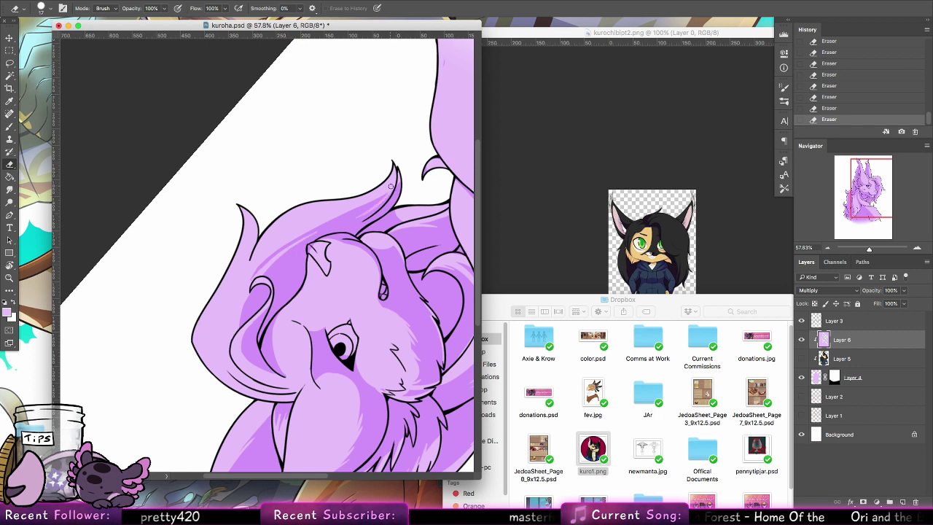
key(super+z)
drag(390, 193, 360, 221)
key(super+z)
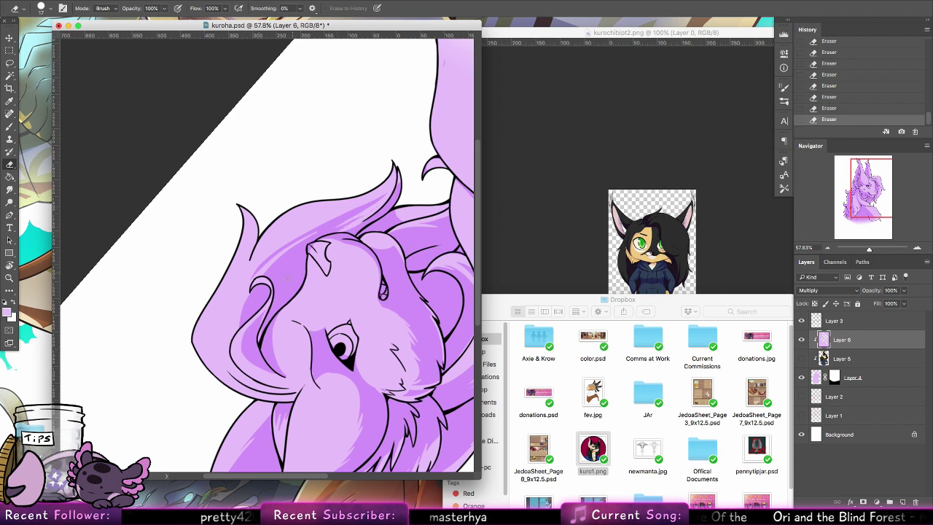
Add thinner erased strand highlights along the hair lock behind the muzzle, undoing and redoing strokes until they taper cleanly.
key(ctrl+z)
key(ctrl+z)
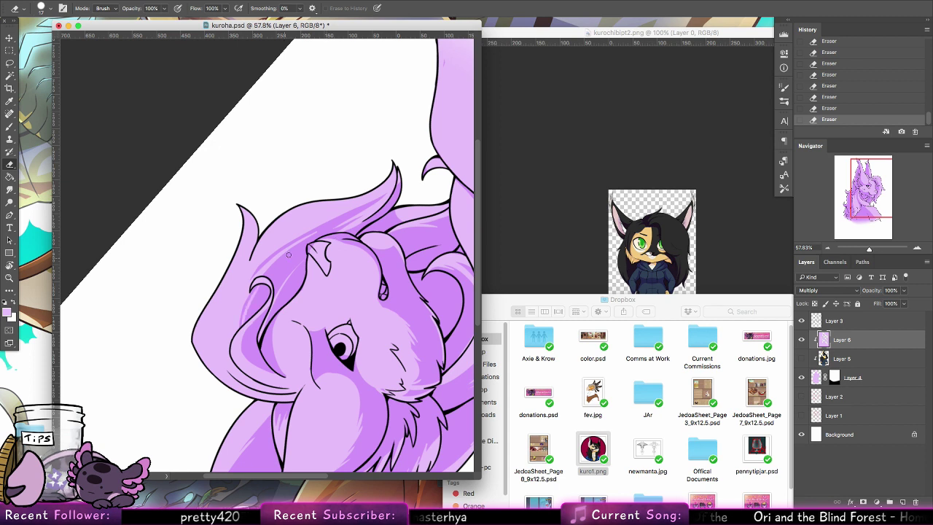
key(ctrl+z)
key(ctrl+z)
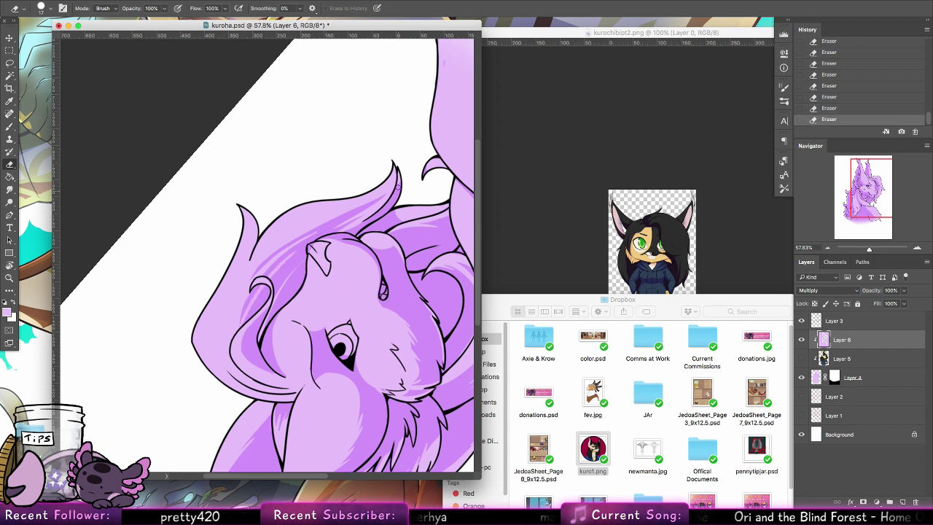
key(ctrl+z)
key(ctrl+z)
key(ctrl+z)
key(ctrl+z)
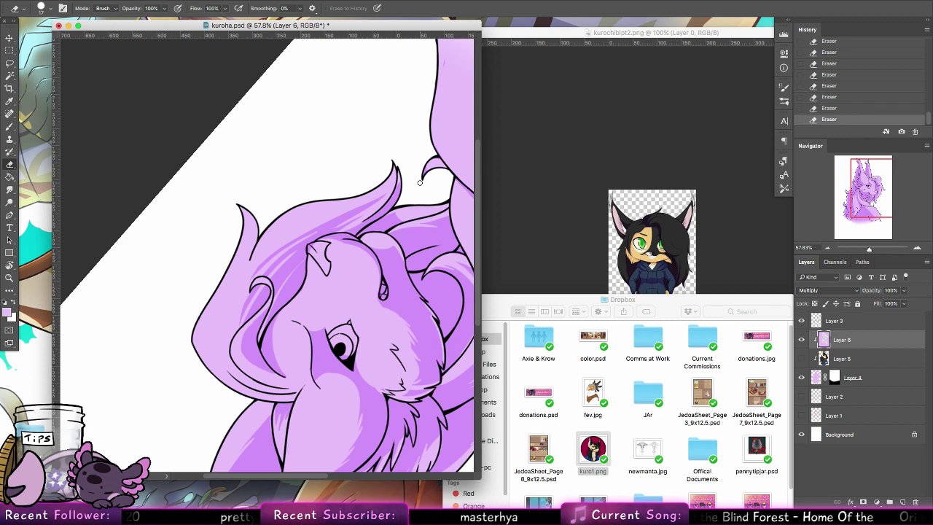
Reset the canvas rotation, brush shading onto the nose and the muzzle beneath it, and trim it with the Eraser.
double_click(10, 264)
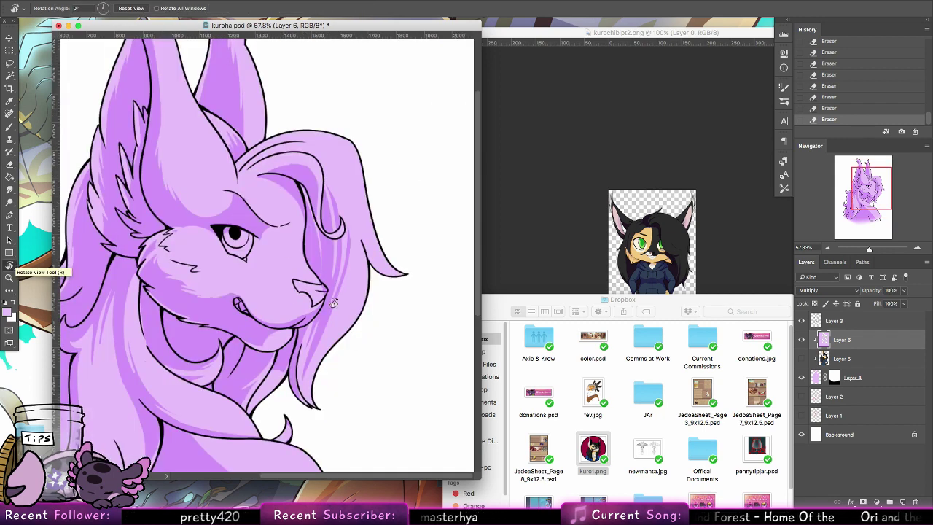
click(10, 164)
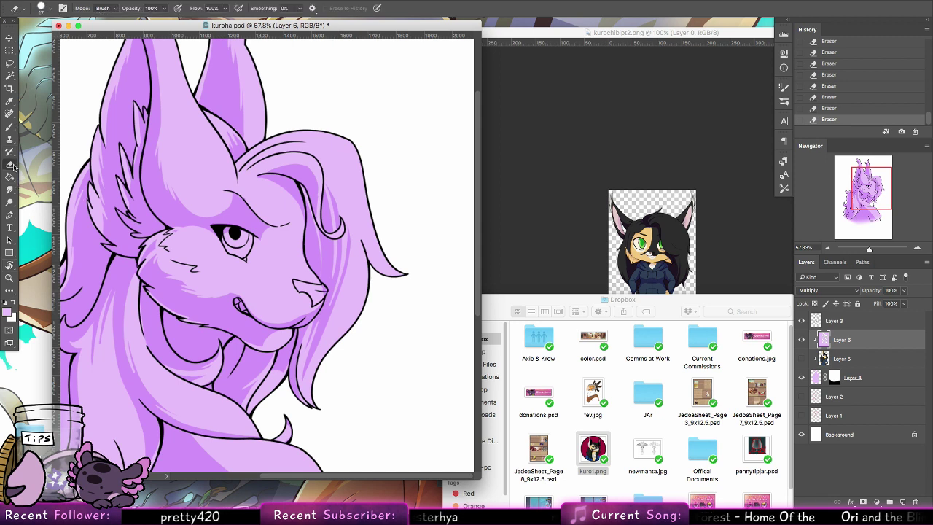
click(11, 127)
mouse_move(295, 321)
mouse_down()
mouse_move(308, 294)
mouse_move(328, 295)
mouse_up()
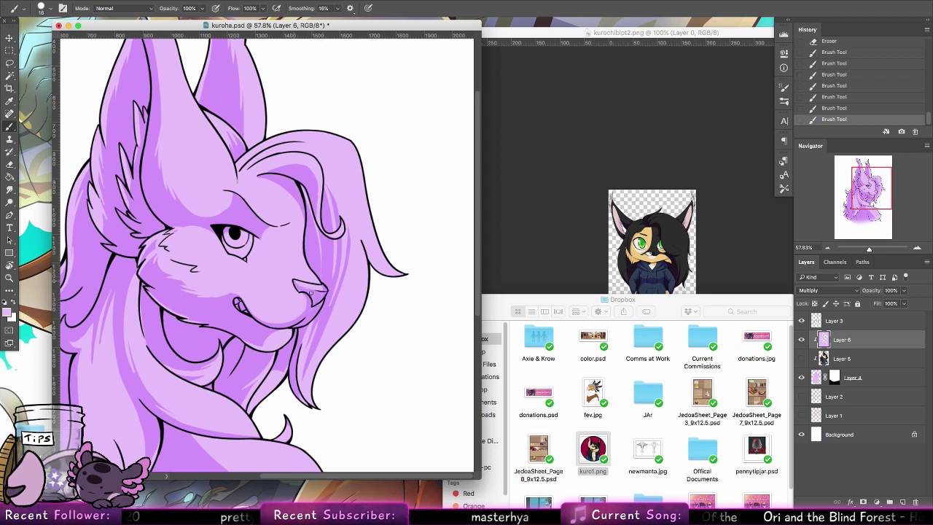
drag(295, 282, 300, 287)
key(e)
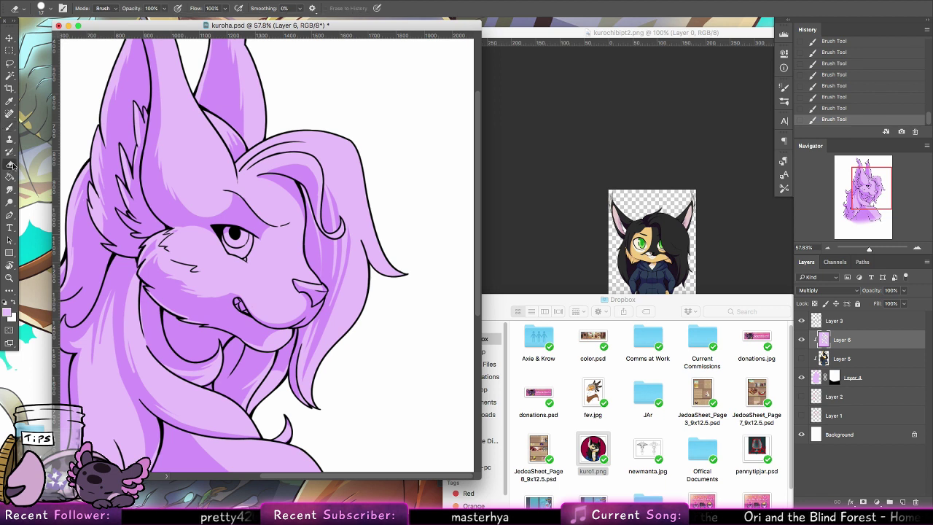
drag(317, 301, 325, 294)
drag(321, 298, 301, 326)
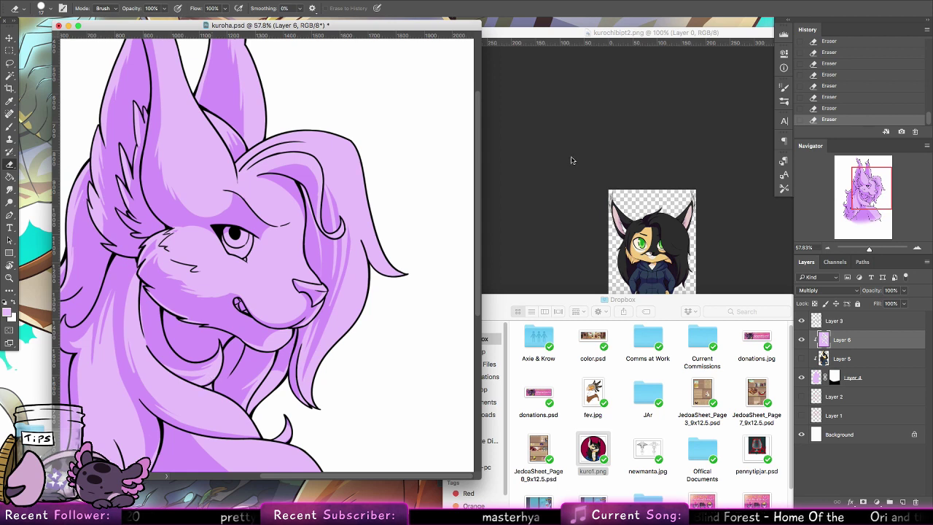
Brush a shadow onto the eye beneath the upper lid, and erase fur highlights into the cheek shading by the ear.
key(b)
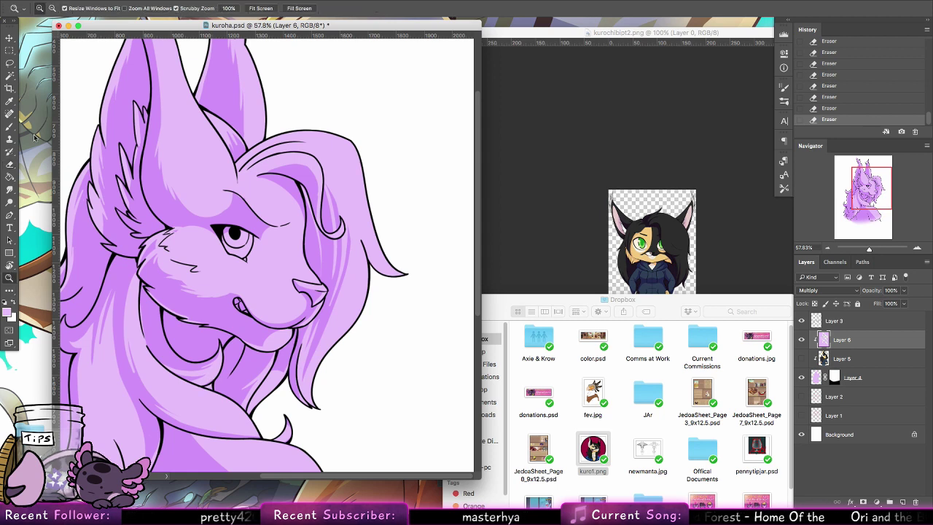
mouse_move(223, 232)
mouse_down()
mouse_move(237, 234)
mouse_move(225, 239)
mouse_move(237, 244)
mouse_up()
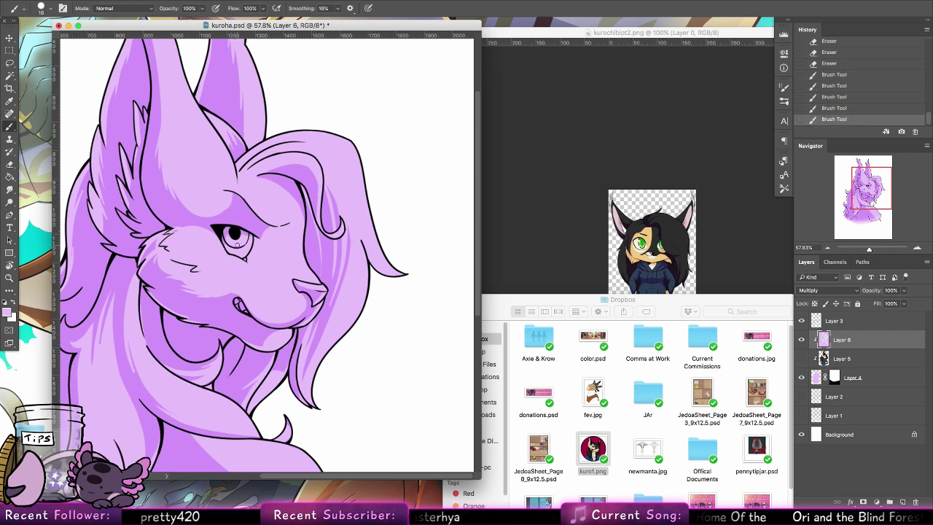
click(9, 163)
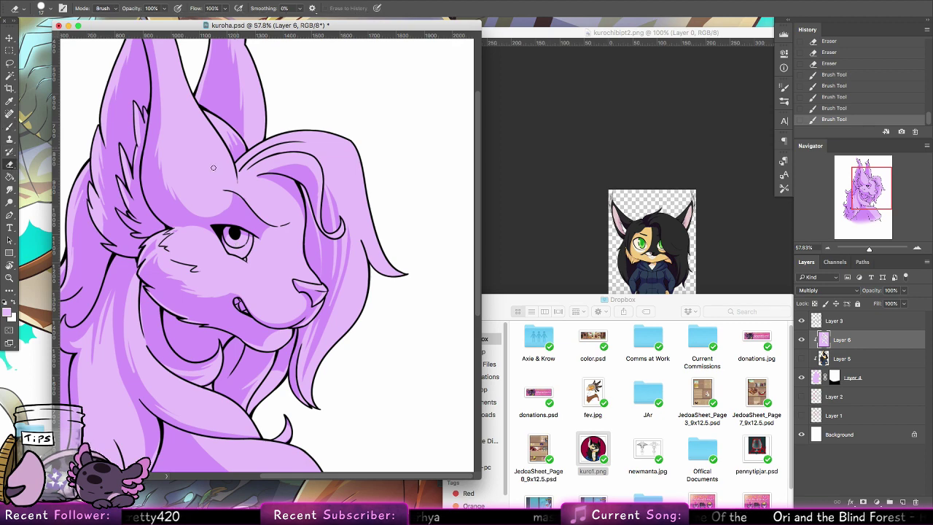
drag(144, 262, 175, 231)
Erase pointed fur highlights into the shading around the brow above the eye, undoing and retrying unsatisfactory strokes.
drag(211, 285, 295, 301)
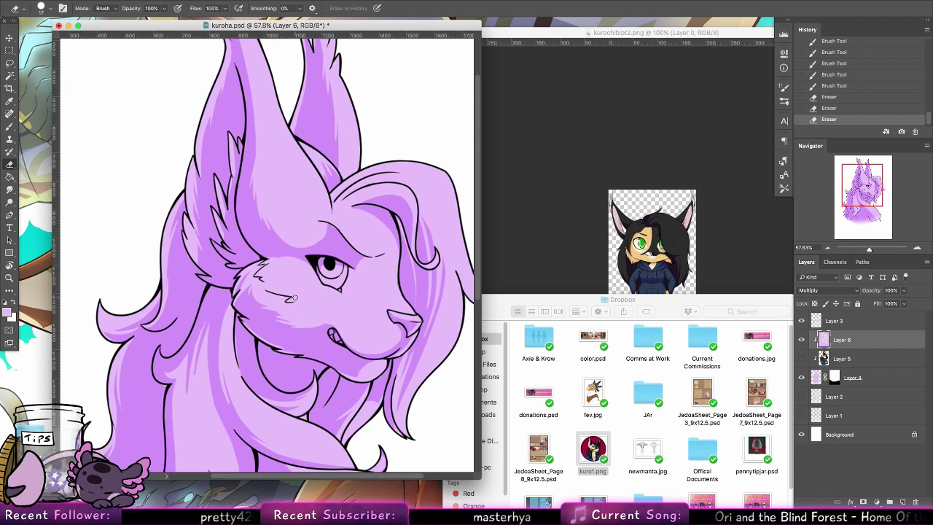
mouse_move(300, 259)
mouse_down()
mouse_move(279, 262)
mouse_move(312, 269)
mouse_up()
key(super+z)
mouse_move(298, 251)
mouse_down()
mouse_move(314, 272)
mouse_move(285, 233)
mouse_move(285, 242)
mouse_up()
key(super+z)
key(alt+super+z)
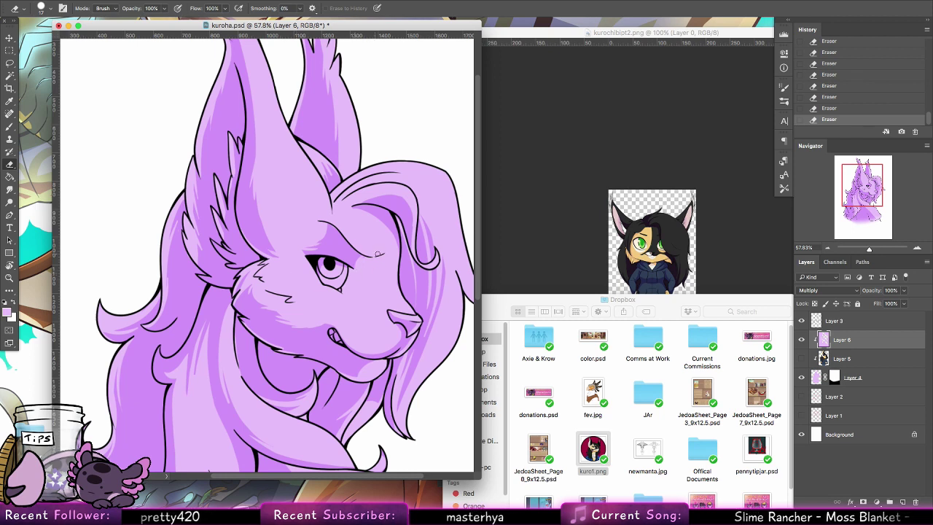
Refine the shading between the eye and the bridge of the muzzle with Brush and Eraser, stepping back unwanted strokes.
key(super+z)
mouse_move(356, 273)
mouse_down()
mouse_move(386, 259)
mouse_move(353, 268)
mouse_move(345, 258)
mouse_move(356, 273)
mouse_move(370, 261)
mouse_move(357, 266)
mouse_up()
key(b)
click(15, 164)
key(super+z)
key(alt+super+z)
key(alt+super+z)
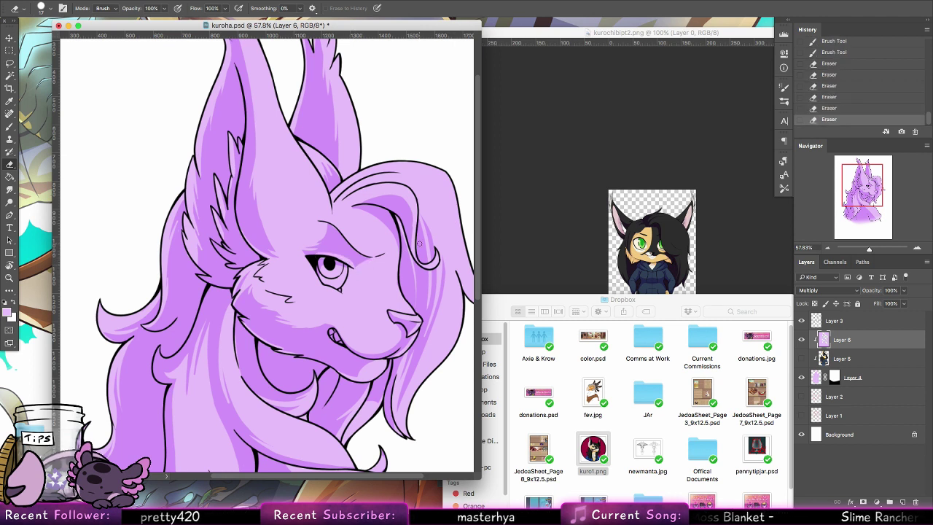
Erase highlights into the shading of the near shirt sleeve along its hem, undoing the stray eraser strokes.
key(z)
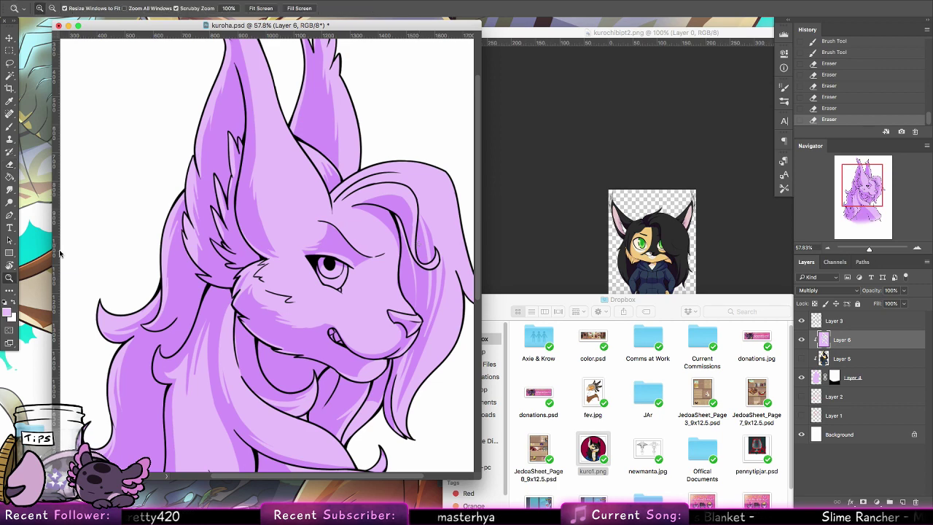
mouse_move(398, 330)
mouse_down()
mouse_move(312, 322)
mouse_move(352, 335)
mouse_up()
key(e)
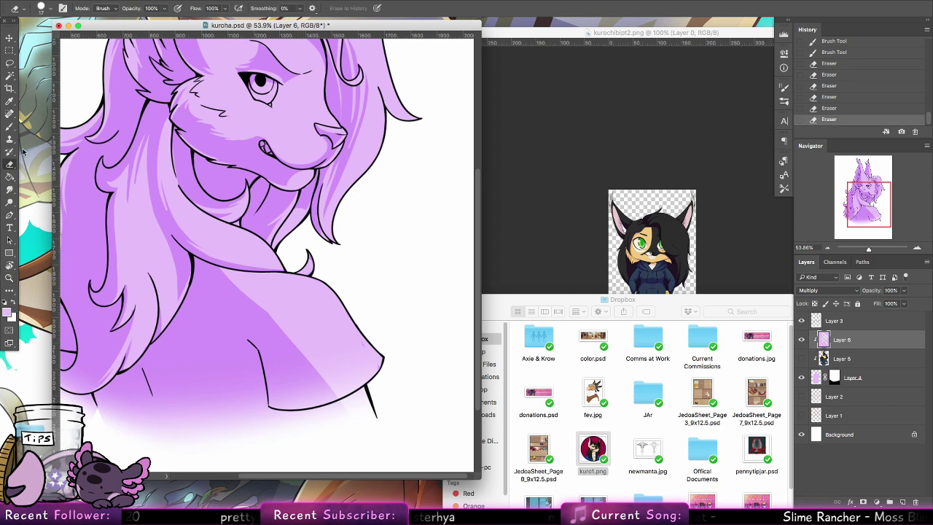
click(236, 276)
key(super+z)
key(super+z)
key(super+z)
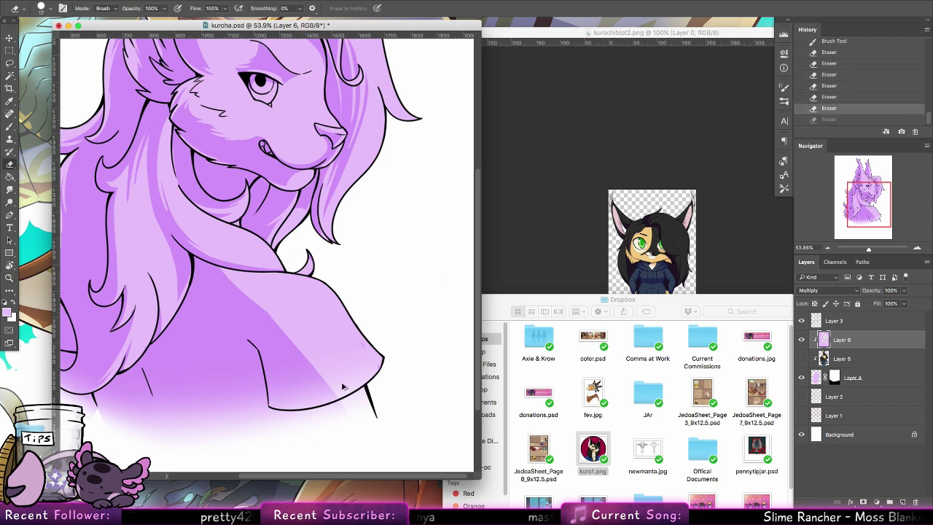
key(super+z)
key(super+z)
key(super+z)
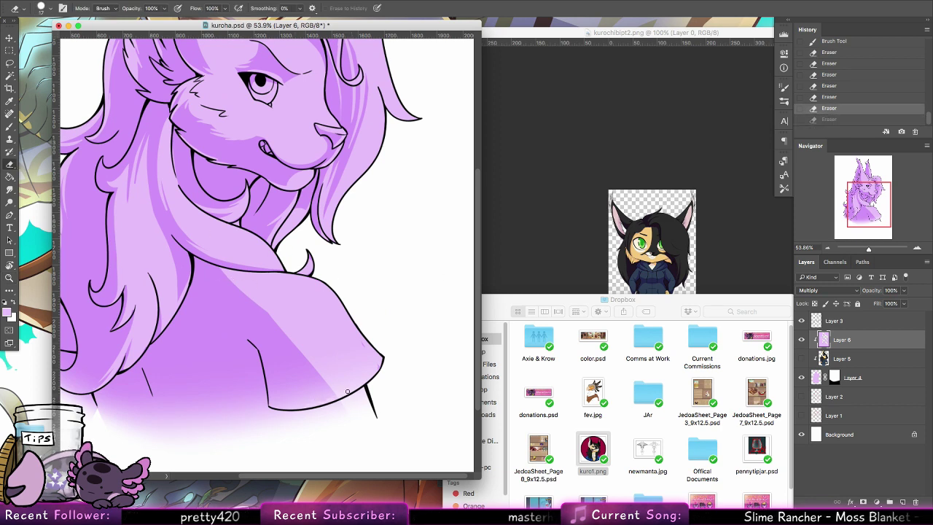
drag(378, 365, 359, 362)
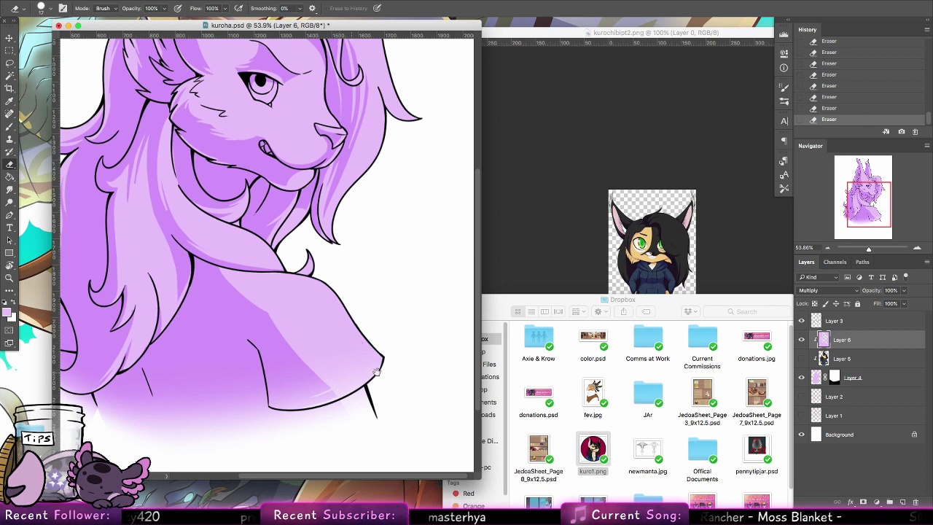
scroll(377, 372, left, 5)
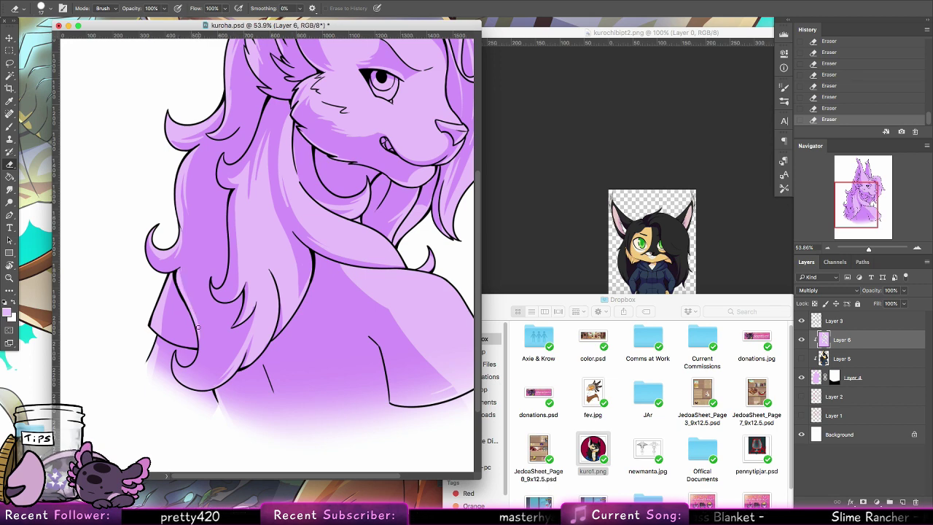
Brush shadow strands into the long hair below the ear, tapering upward along the inner curl.
scroll(271, 250, up, 5)
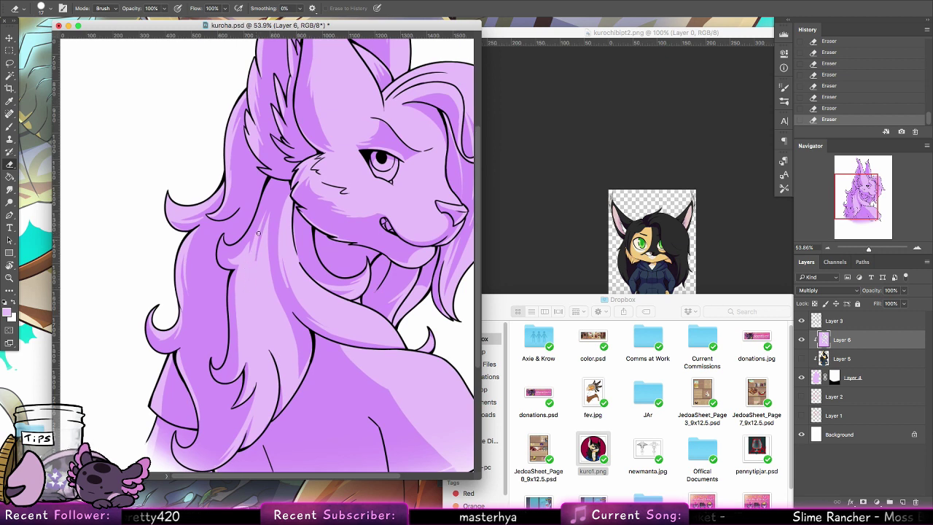
click(10, 126)
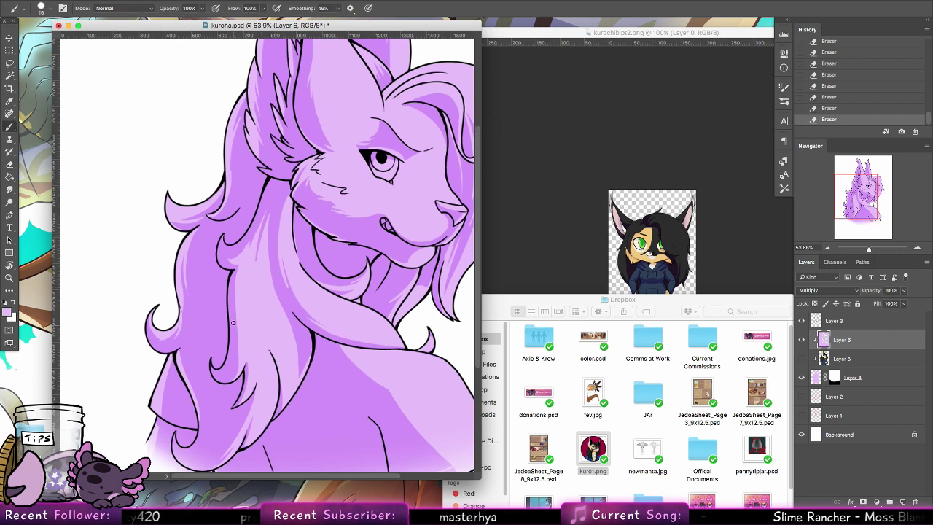
drag(235, 296, 269, 200)
drag(242, 268, 269, 199)
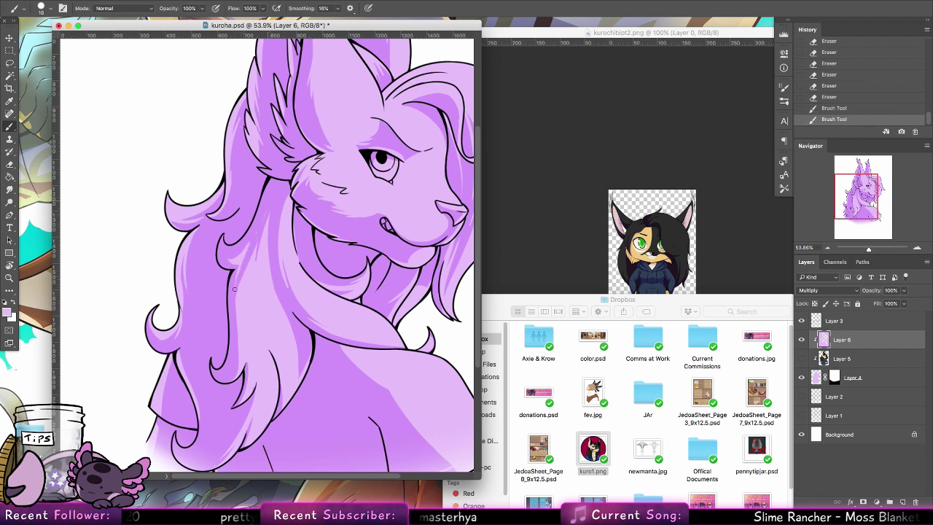
drag(234, 289, 253, 246)
drag(232, 300, 271, 208)
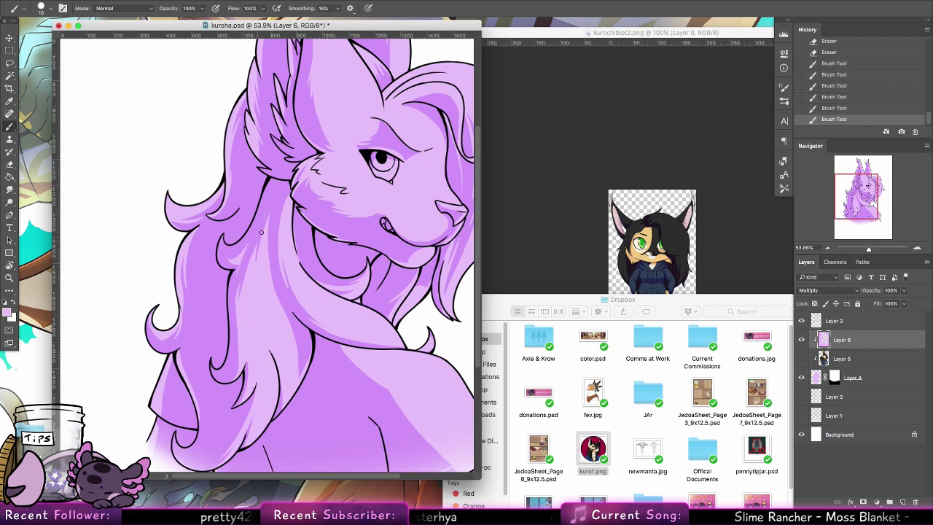
Refine the lit streaks of the long hair beside the neck, alternating Brush shadows with an Eraser highlight.
drag(257, 243, 243, 311)
drag(247, 260, 240, 341)
mouse_move(240, 289)
mouse_down()
mouse_move(245, 346)
mouse_move(236, 325)
mouse_move(248, 348)
mouse_move(244, 280)
mouse_move(265, 229)
mouse_up()
key(e)
mouse_move(255, 264)
mouse_down()
mouse_move(248, 240)
mouse_move(256, 281)
mouse_move(284, 182)
mouse_move(300, 255)
mouse_up()
click(10, 126)
drag(287, 199, 285, 268)
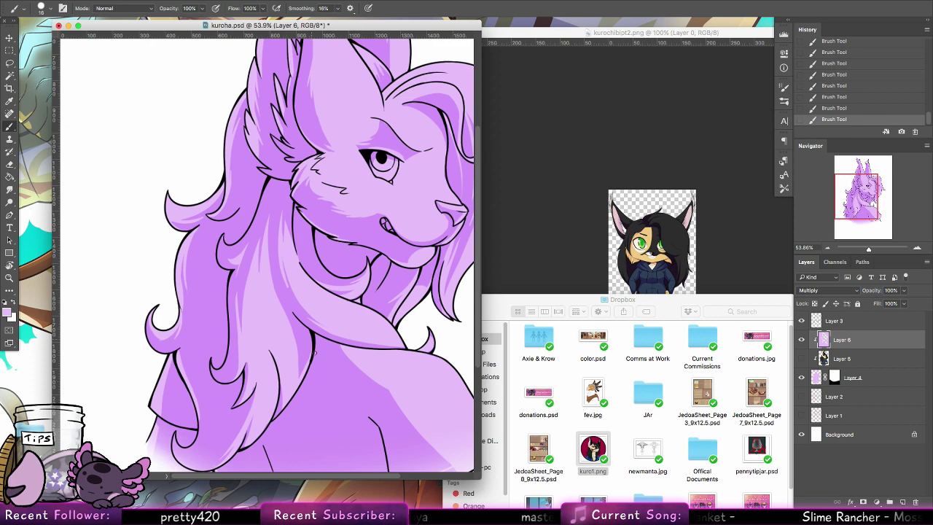
Touch up the shading of the front hair lock hanging beside the muzzle with Eraser and Brush.
click(10, 278)
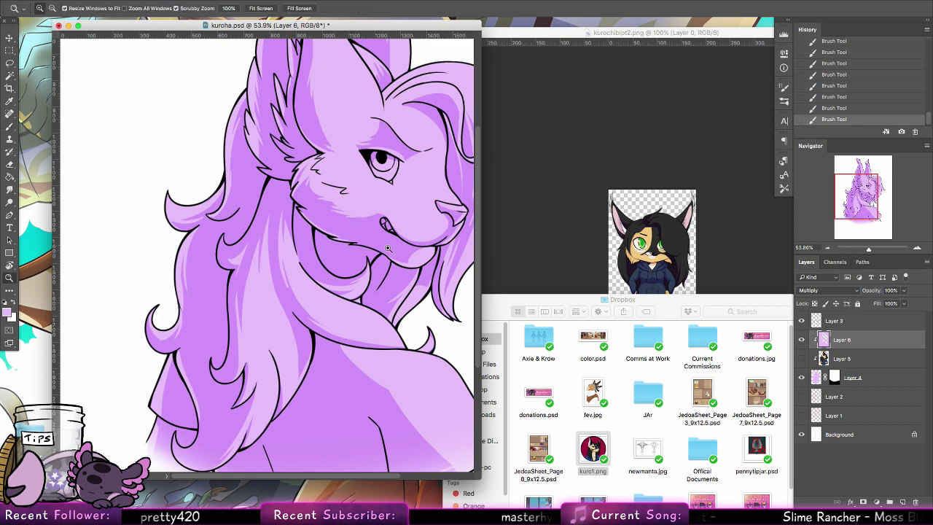
drag(391, 271, 354, 267)
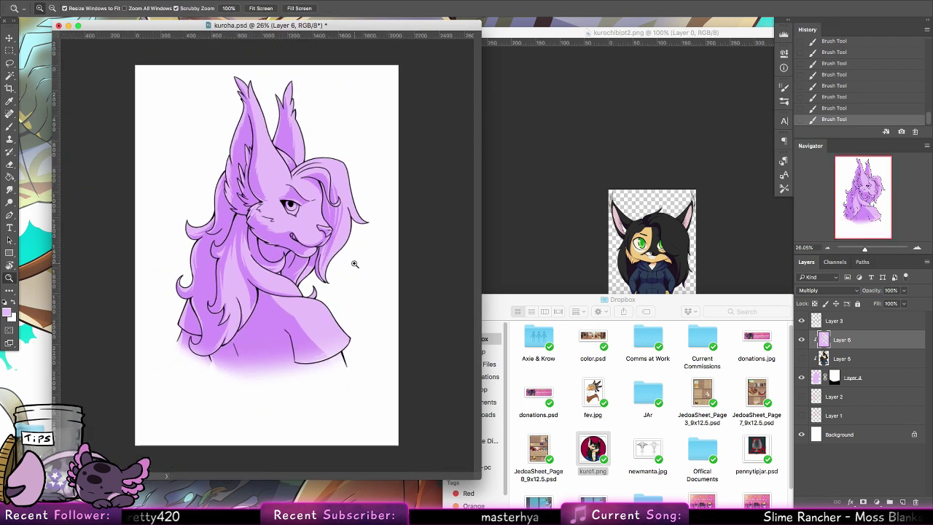
mouse_move(358, 213)
mouse_down()
mouse_move(385, 225)
mouse_move(396, 205)
mouse_move(366, 232)
mouse_move(356, 268)
mouse_move(332, 295)
mouse_move(338, 345)
mouse_up()
key(e)
key(b)
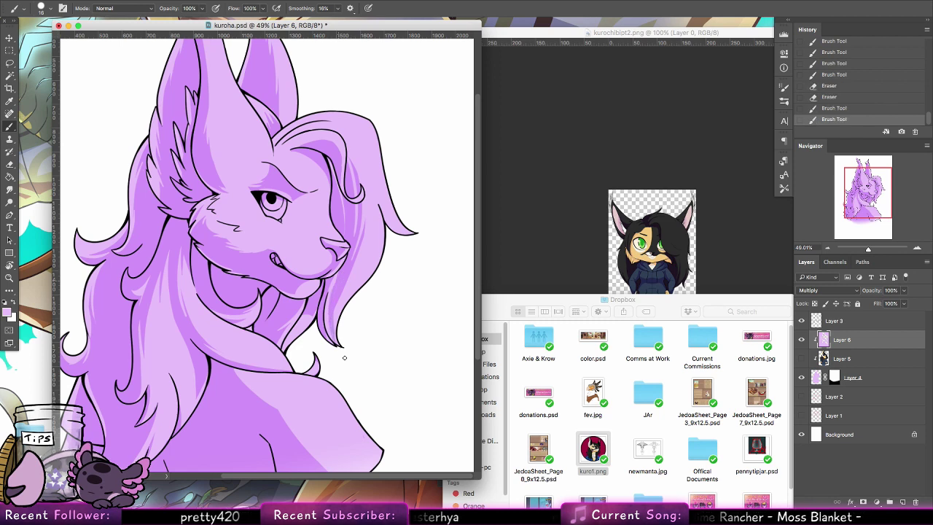
mouse_move(335, 286)
mouse_down()
mouse_move(328, 321)
mouse_move(336, 340)
mouse_move(335, 294)
mouse_up()
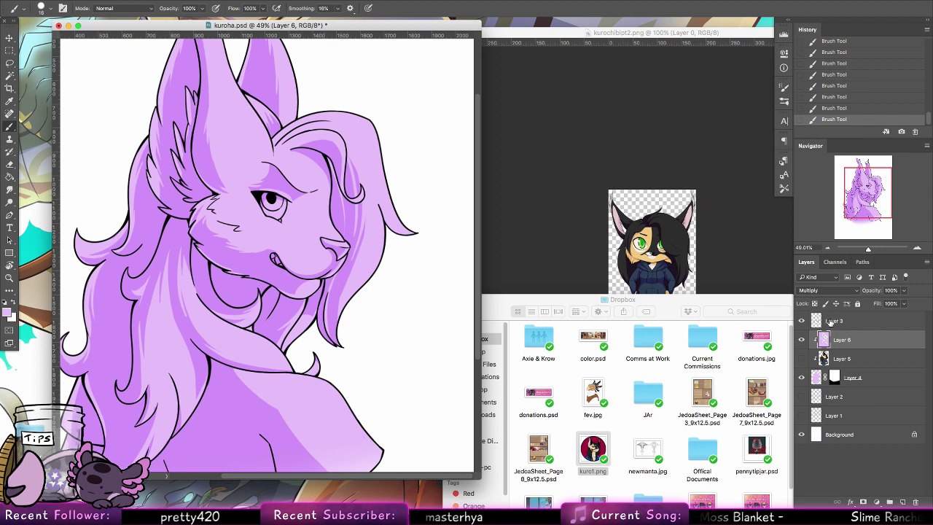
Add a layer mask to Layer 6 and set up a radial black-to-transparent gradient to fade the front hair shading.
click(863, 502)
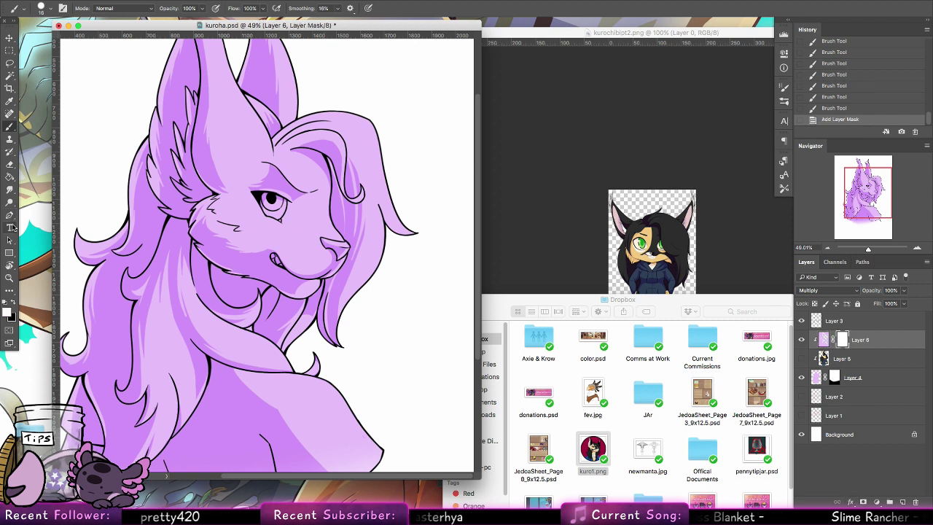
click(9, 176)
click(31, 176)
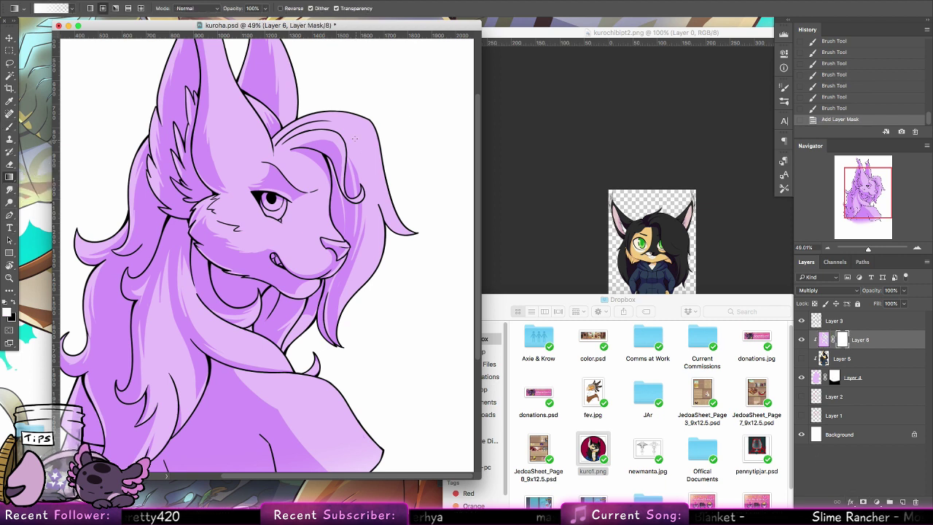
mouse_move(347, 349)
mouse_down()
mouse_move(337, 299)
mouse_move(346, 332)
mouse_up()
key(x)
Apply small radial gradients on the Layer 6 mask to soften the shading across the shirt, hair and head.
drag(350, 381, 387, 282)
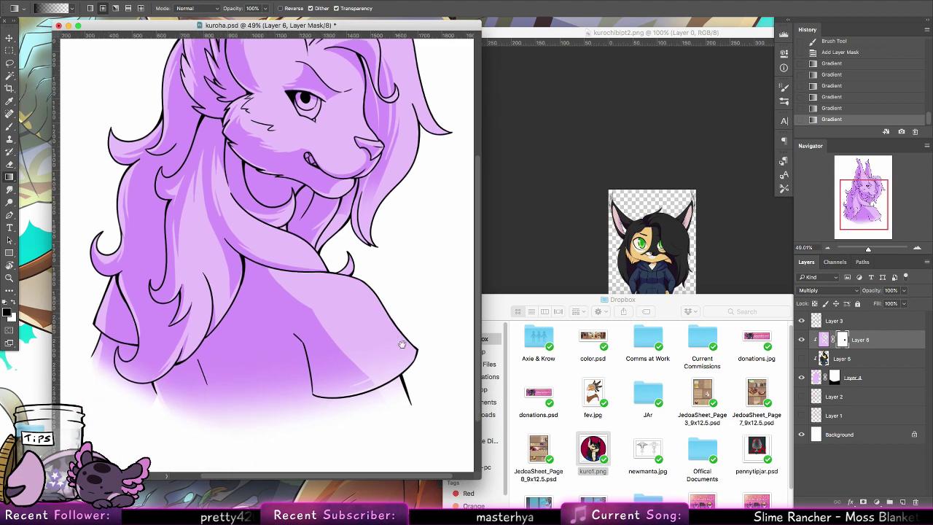
drag(369, 169, 408, 365)
drag(373, 293, 357, 273)
mouse_move(380, 310)
mouse_down()
mouse_move(364, 288)
mouse_move(333, 281)
mouse_move(331, 291)
mouse_move(290, 268)
mouse_up()
drag(404, 225, 414, 319)
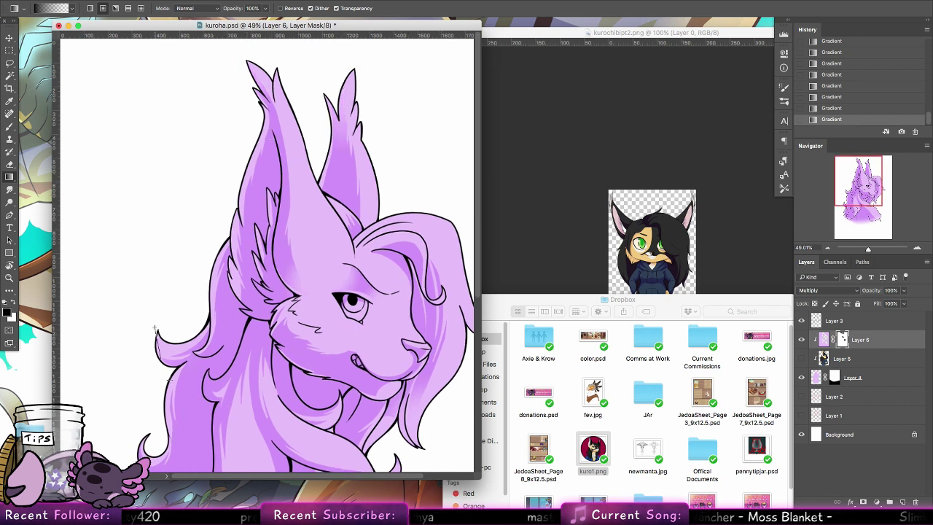
Show the Layer 5 colours and lasso the near shirt sleeve from the shoulder down past the hem.
key(l)
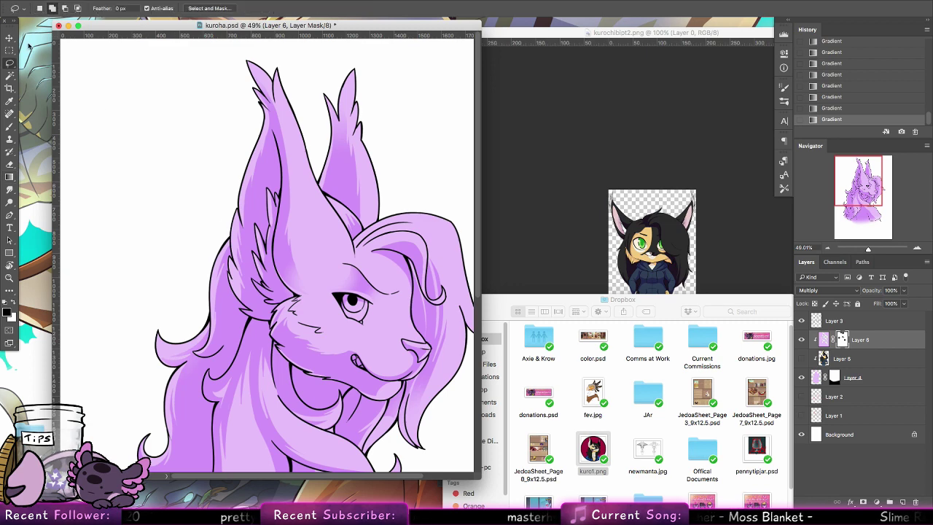
click(801, 358)
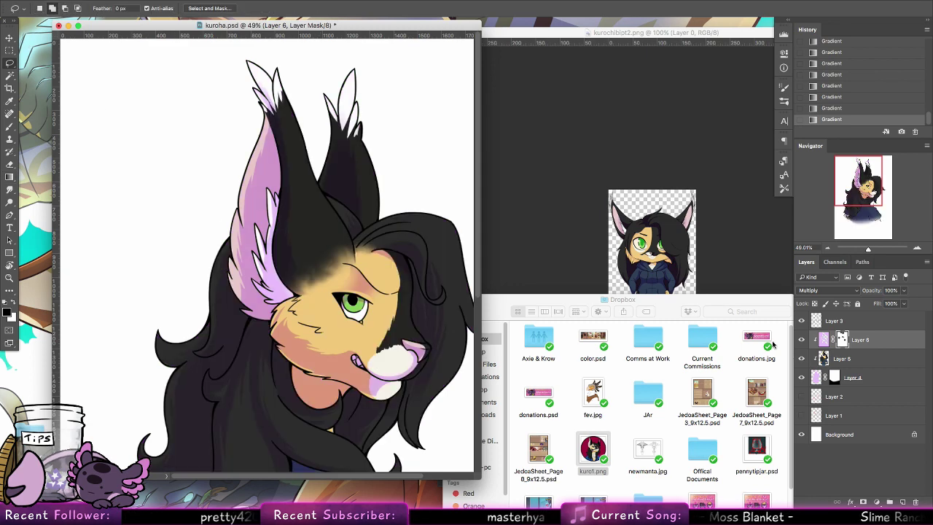
scroll(344, 296, down, 5)
scroll(344, 296, down, 3)
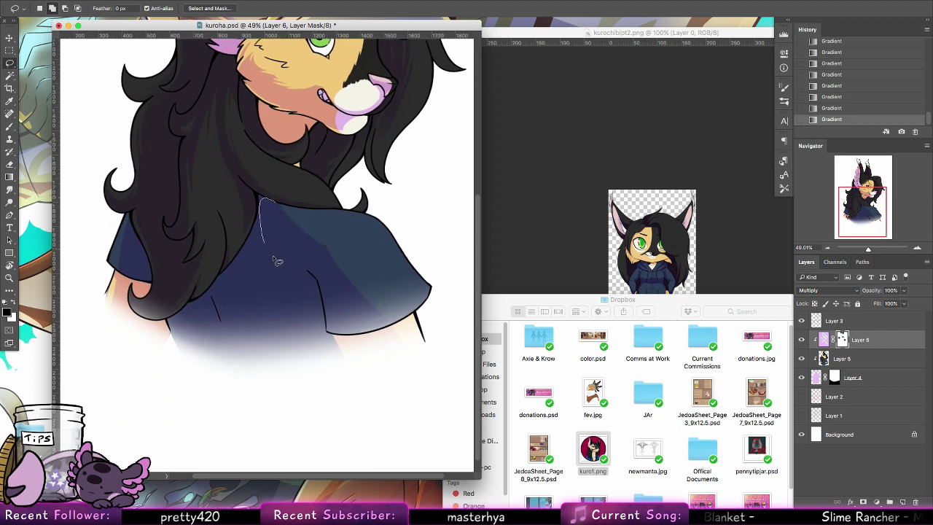
mouse_move(310, 276)
mouse_down()
mouse_move(268, 200)
mouse_move(360, 246)
mouse_move(414, 295)
mouse_move(434, 320)
mouse_move(431, 386)
mouse_move(352, 368)
mouse_move(319, 281)
mouse_up()
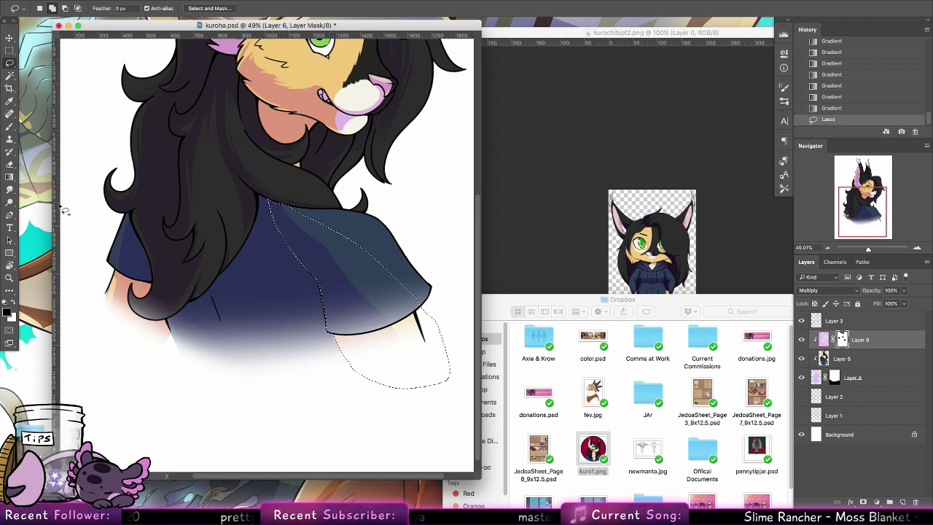
Fade the shading inside the sleeve selection with radial mask gradients, undoing an unwanted one, and deselect.
key(g)
mouse_move(325, 228)
mouse_down()
mouse_move(361, 228)
mouse_move(388, 259)
mouse_move(330, 300)
mouse_up()
key(super+z)
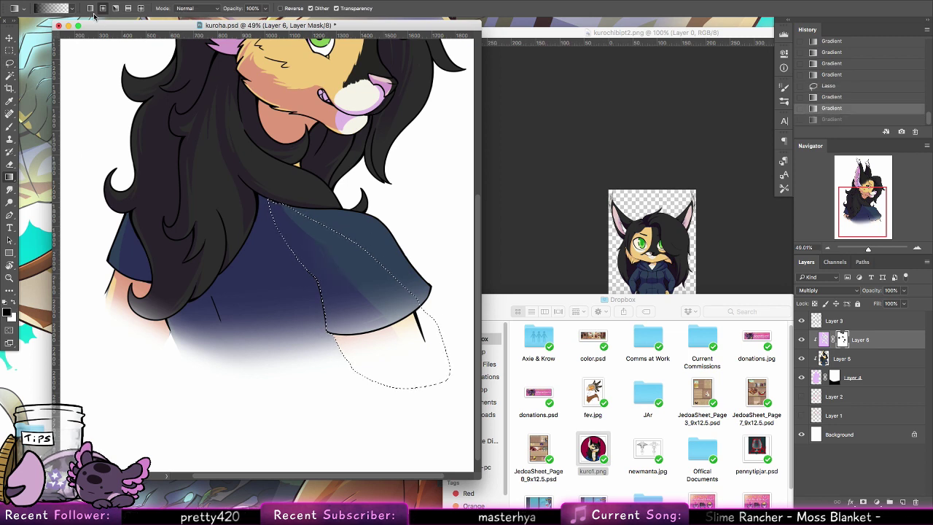
drag(324, 228, 324, 251)
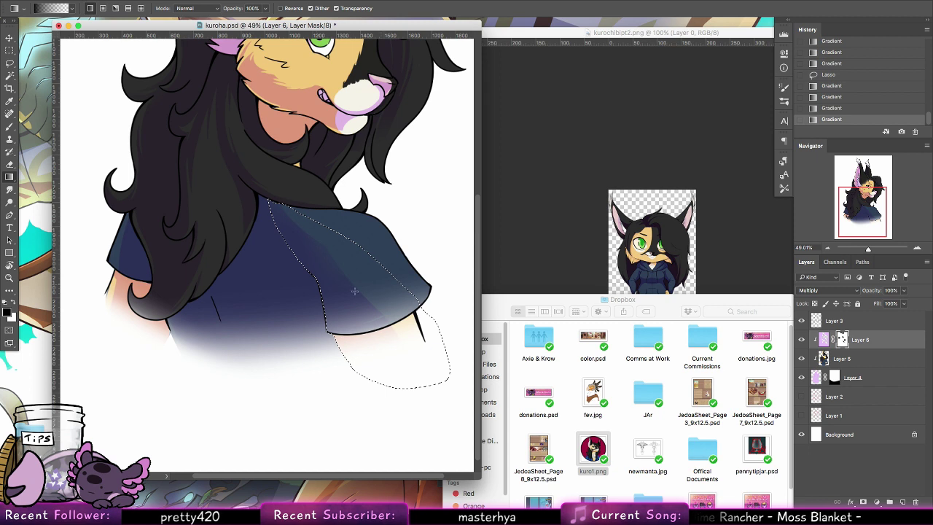
mouse_move(354, 291)
mouse_down()
mouse_move(394, 290)
mouse_move(359, 309)
mouse_up()
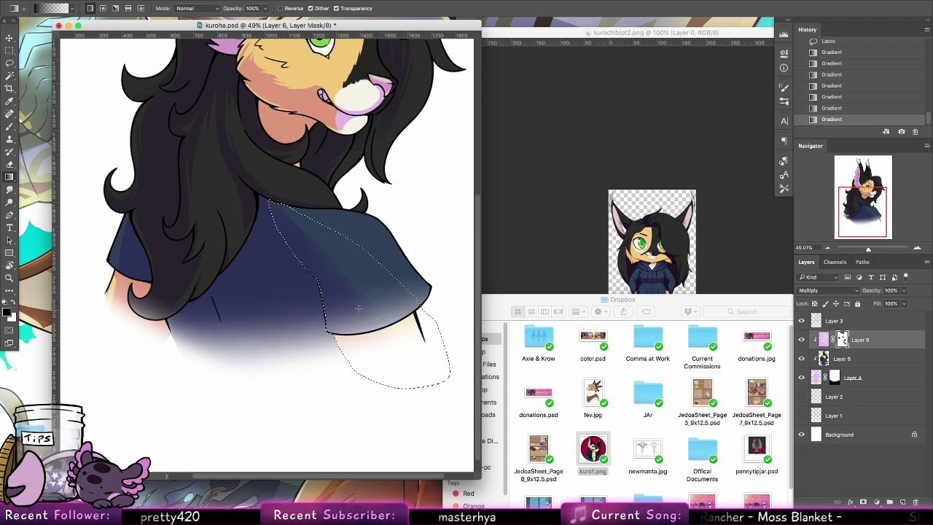
key(ctrl+d)
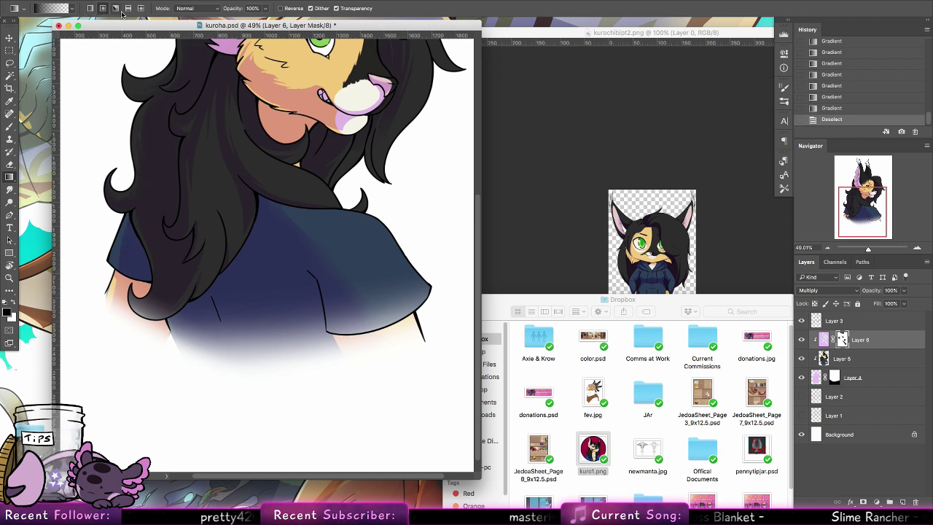
Soften the shading on the far sleeve and the long hair over the back with radial mask gradients.
drag(101, 177, 128, 250)
drag(329, 284, 347, 378)
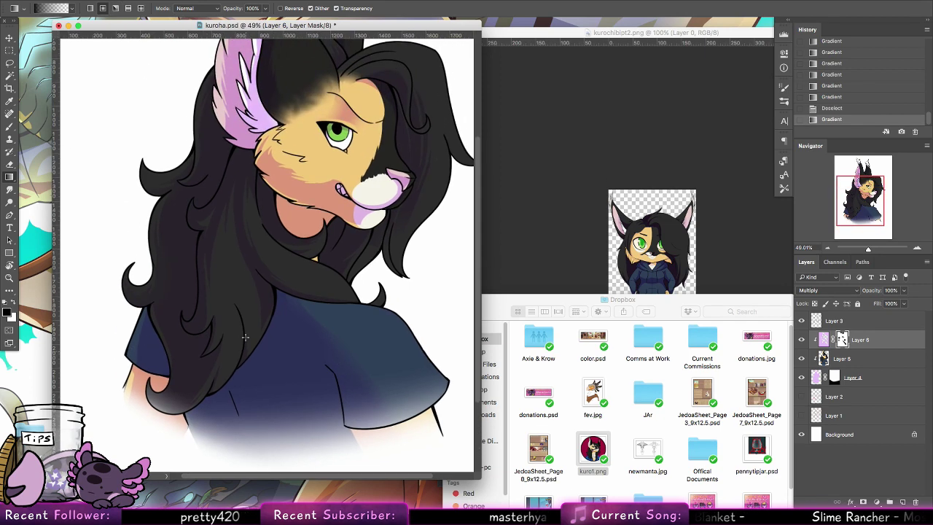
drag(245, 338, 236, 307)
mouse_move(394, 263)
mouse_down()
mouse_move(373, 301)
mouse_move(429, 246)
mouse_move(422, 333)
mouse_up()
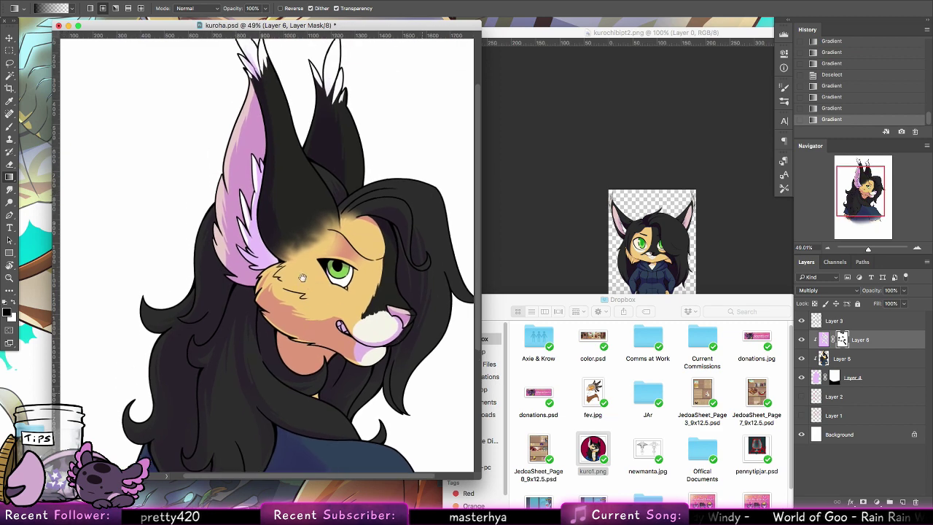
Fade the shading on the cheek and inner ear with mask gradients, undoing the one beside the eye.
drag(302, 277, 303, 299)
mouse_move(299, 336)
mouse_down()
mouse_move(299, 317)
mouse_move(309, 335)
mouse_up()
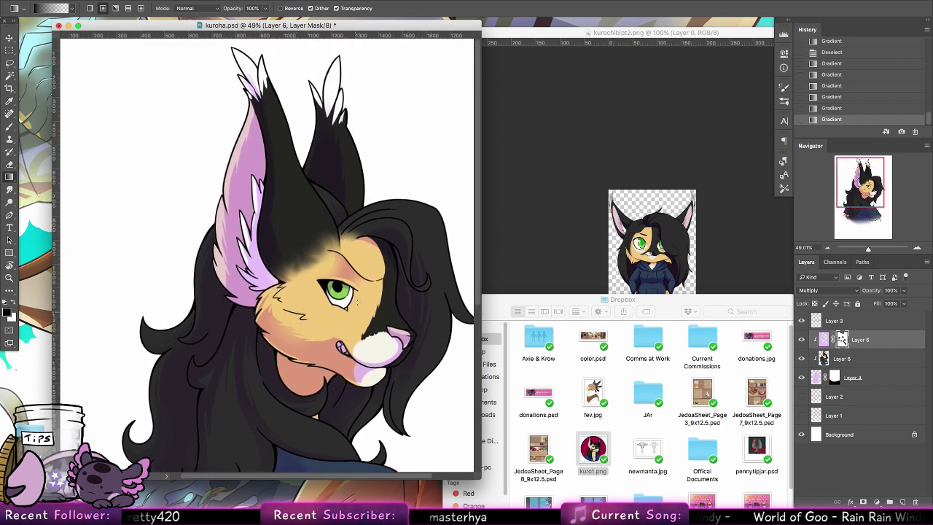
drag(356, 287, 363, 328)
key(super+z)
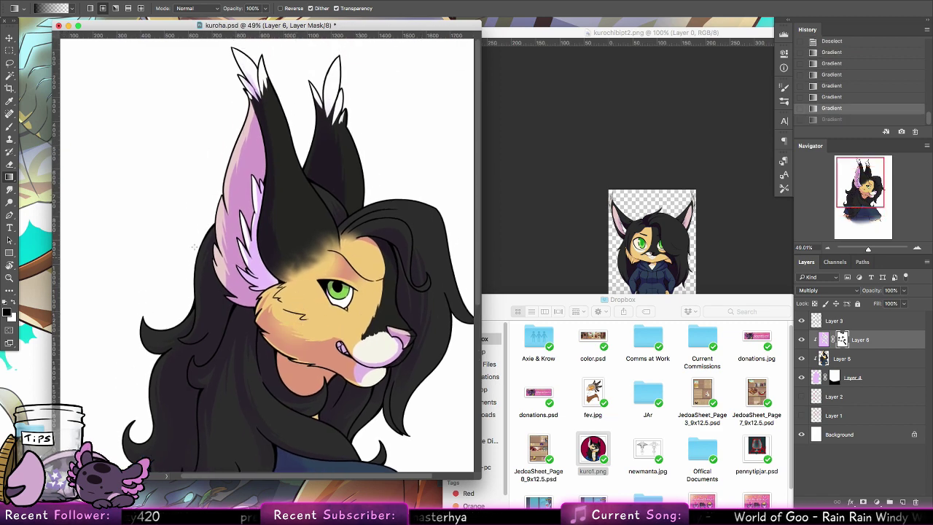
mouse_move(241, 201)
mouse_down()
mouse_move(220, 213)
mouse_move(230, 234)
mouse_up()
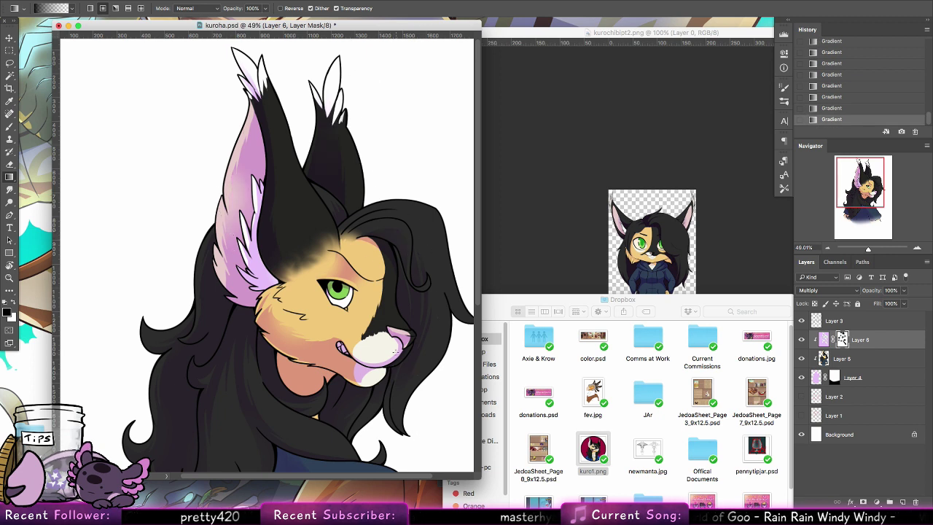
Compare the last mask gradient by undoing and redoing it, and fade more of the hair shading with gradients.
drag(280, 384, 296, 270)
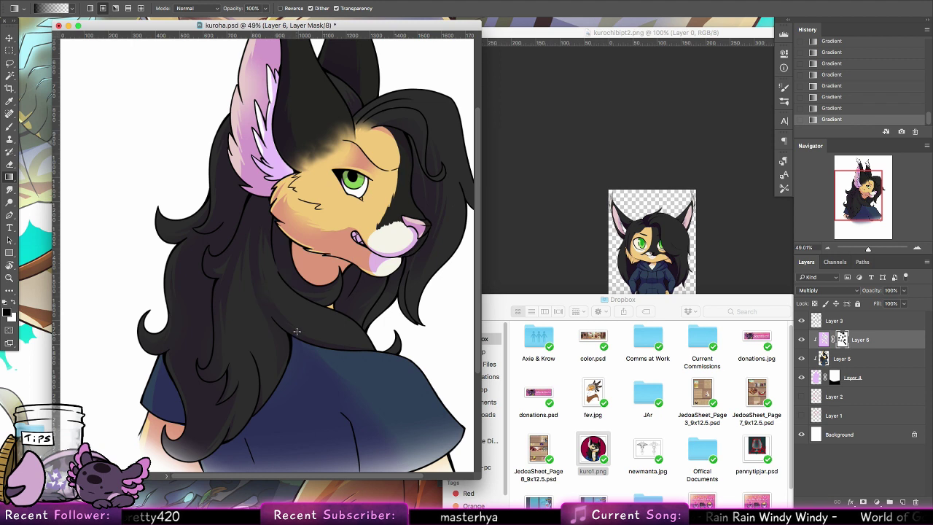
key(super+z)
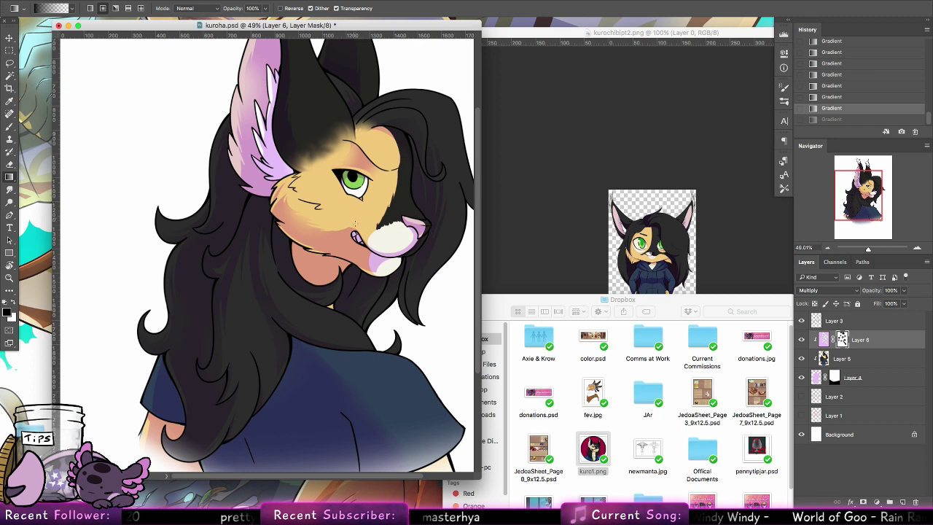
key(super+shift+z)
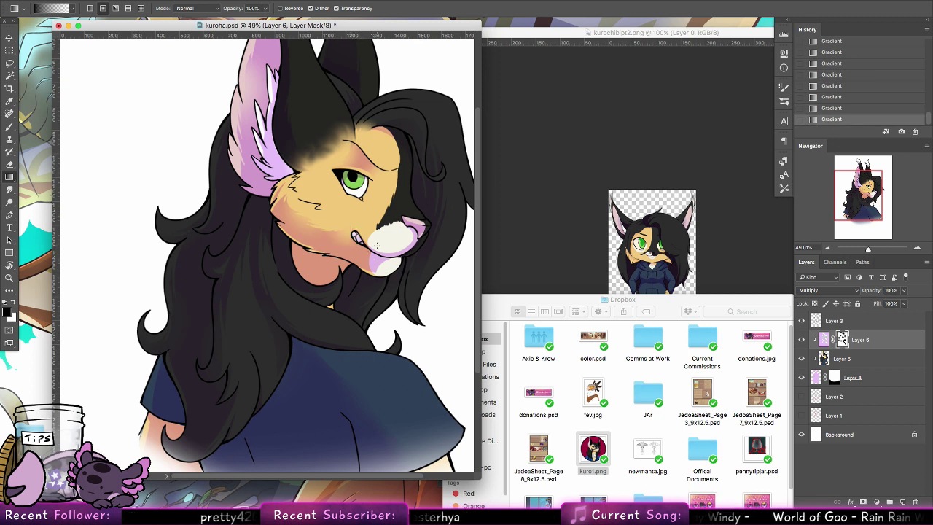
drag(320, 344, 379, 251)
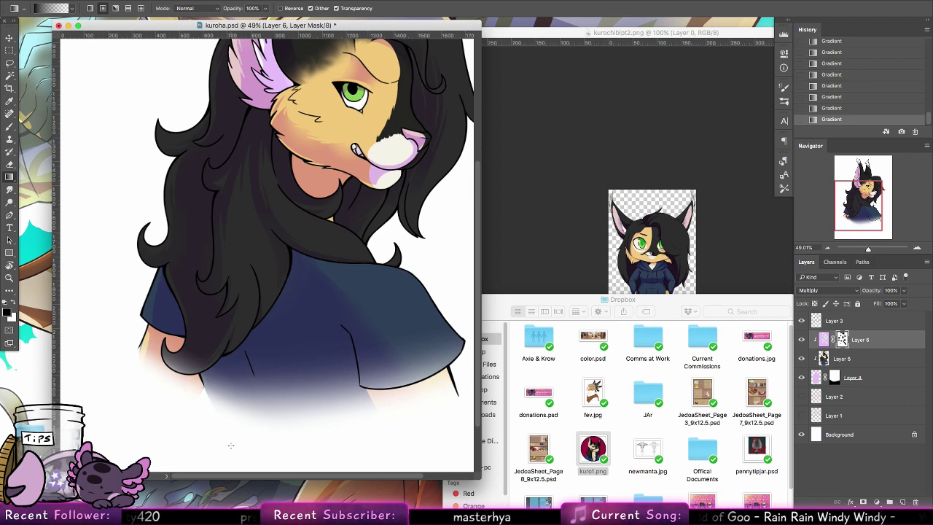
drag(420, 233, 339, 345)
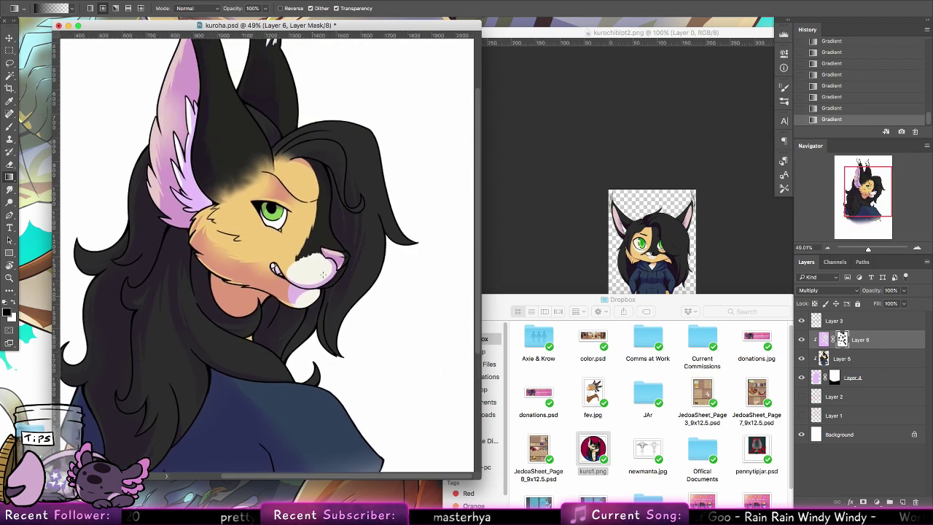
drag(411, 290, 419, 320)
scroll(419, 319, up, 3)
scroll(419, 319, left, 2)
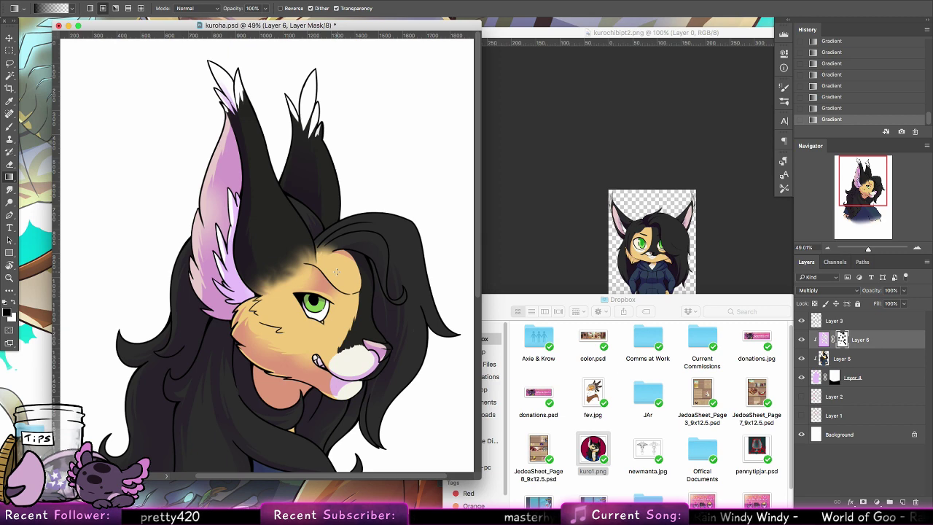
Adjust the shading on Layer 6 with Hue/Saturation, setting hue to -6, saturation to +44 and lightness to -18.
key(z)
drag(398, 292, 386, 281)
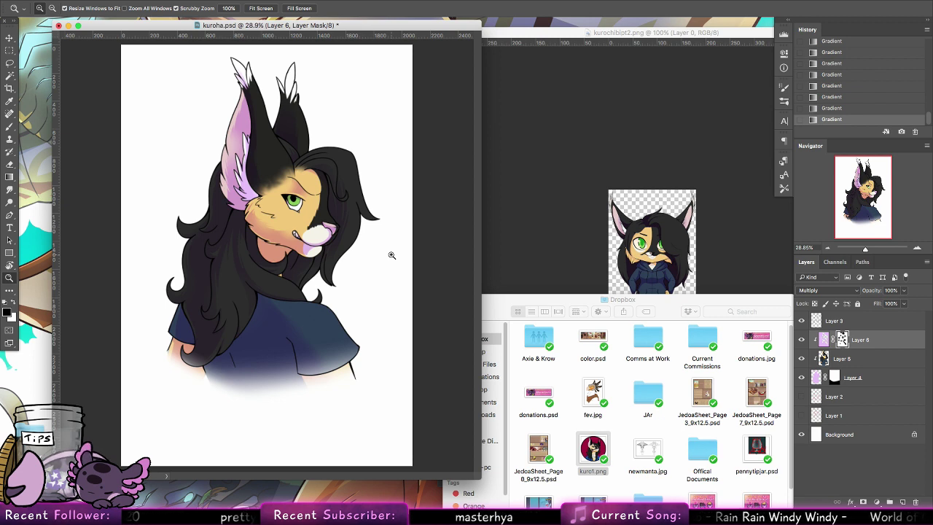
click(824, 339)
click(140, 3)
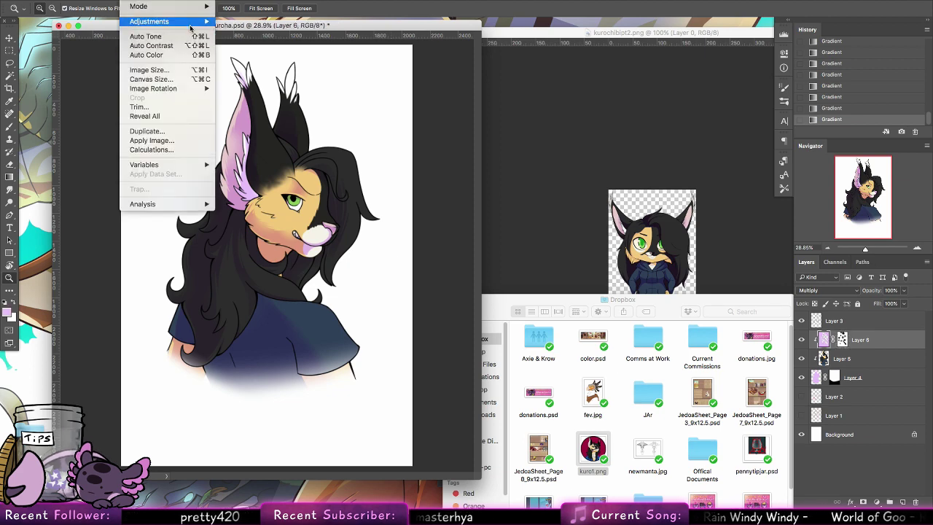
mouse_move(175, 21)
click(253, 73)
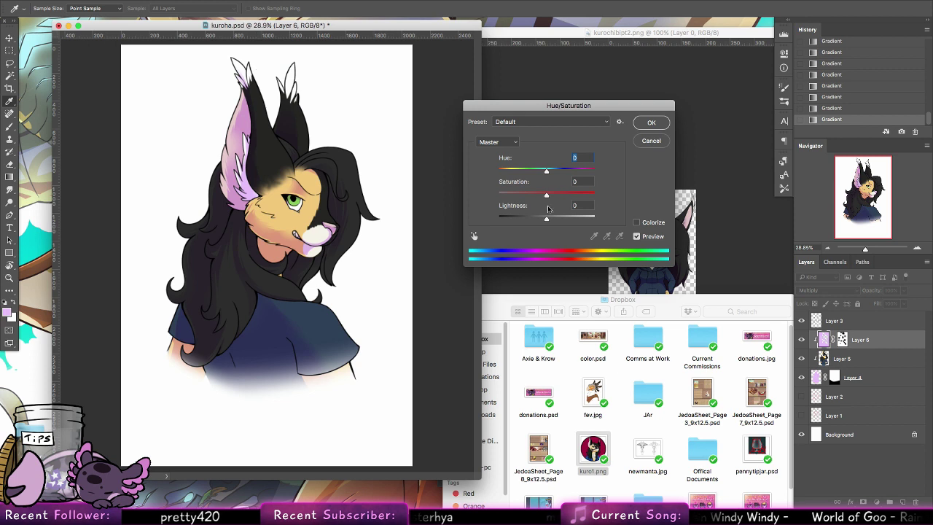
drag(546, 217, 572, 196)
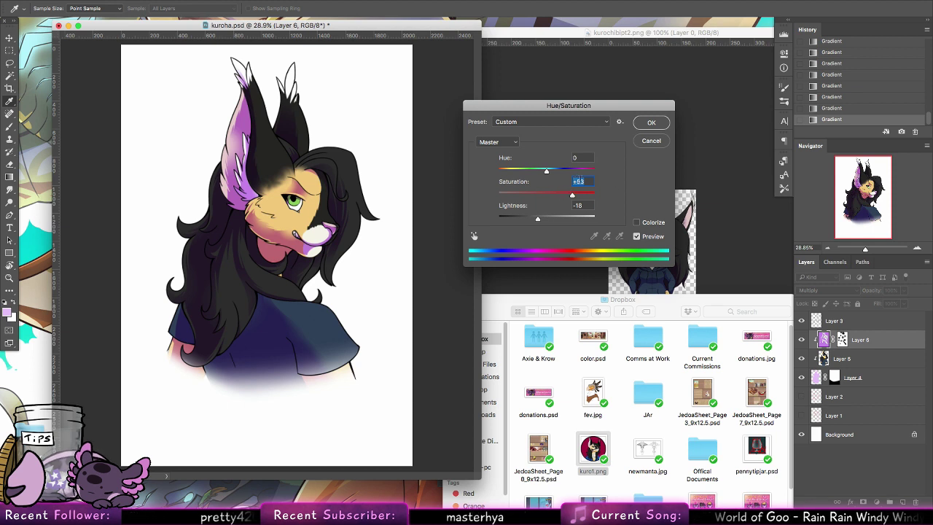
drag(576, 195, 543, 172)
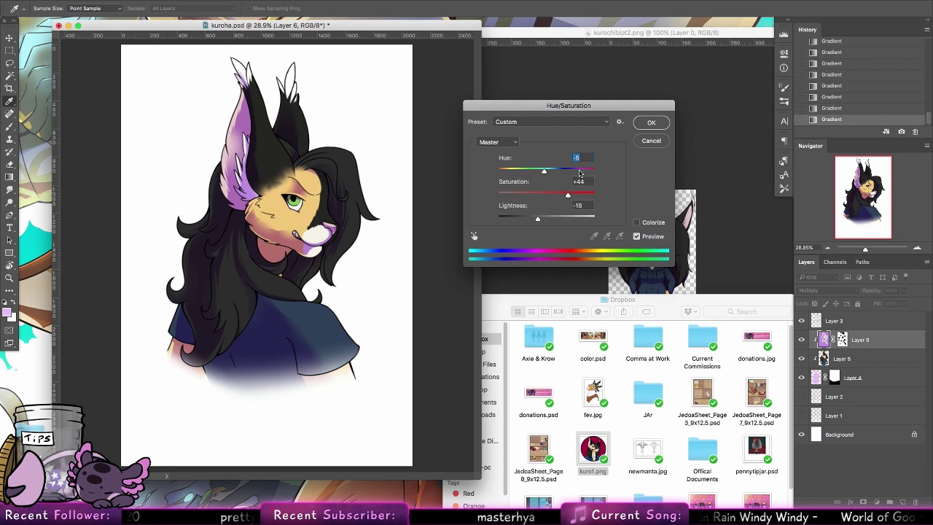
click(651, 123)
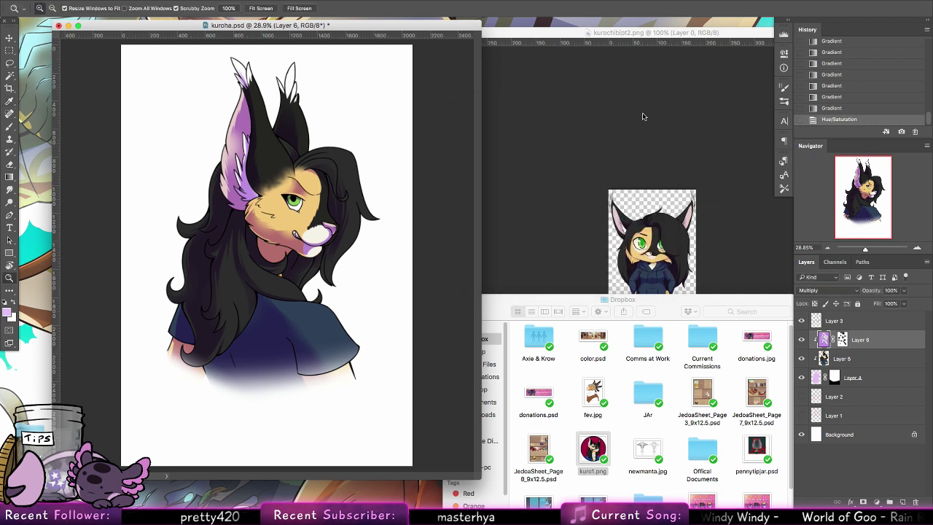
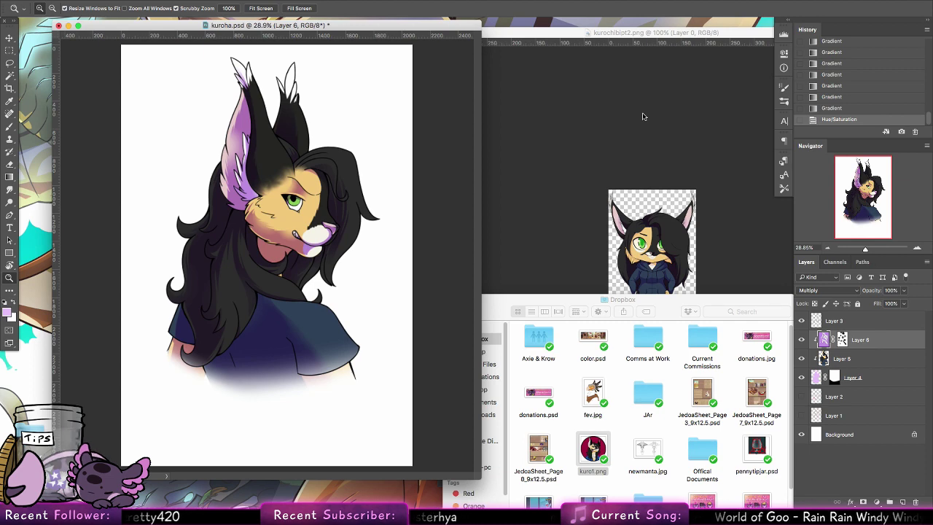
Add a new layer above Layer 6 and make it a clipping mask.
click(902, 501)
right_click(863, 338)
click(785, 274)
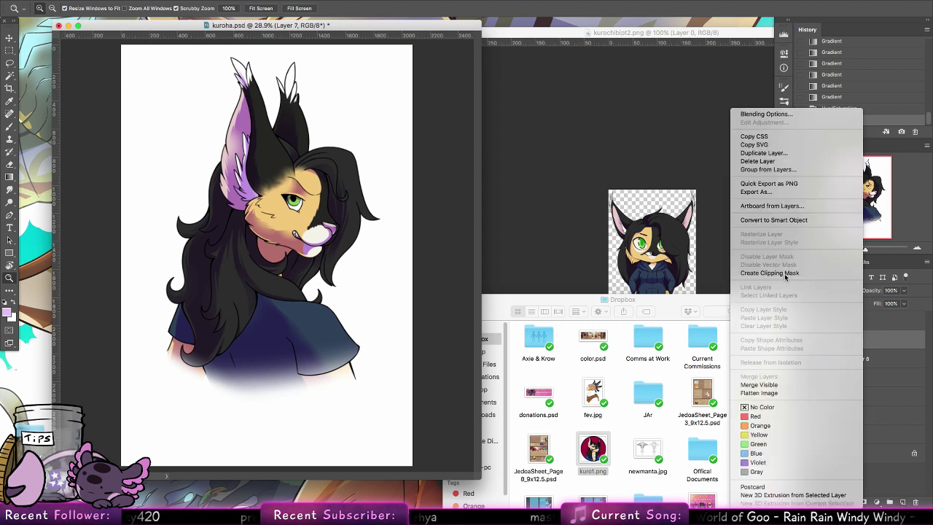
click(769, 273)
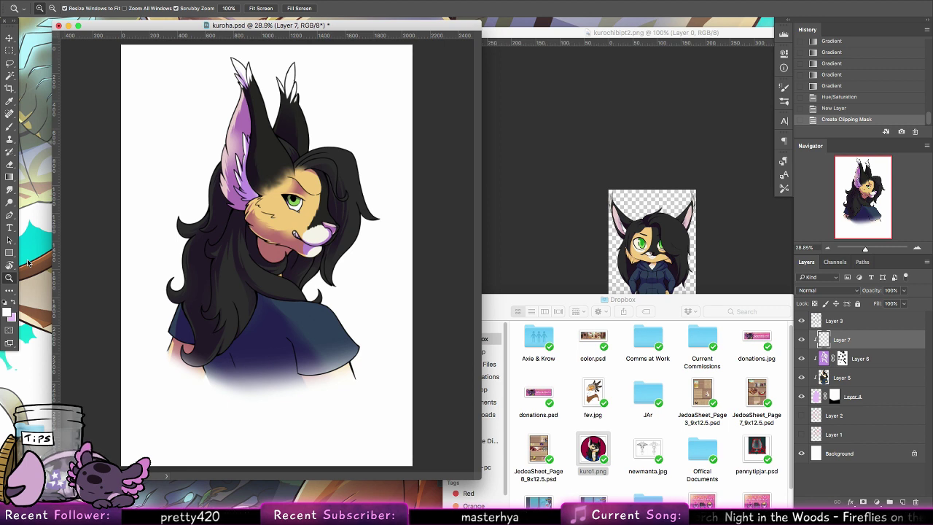
Brush a thin white rim highlight along the outer edge of the far ear, undoing an unwanted stroke.
click(370, 162)
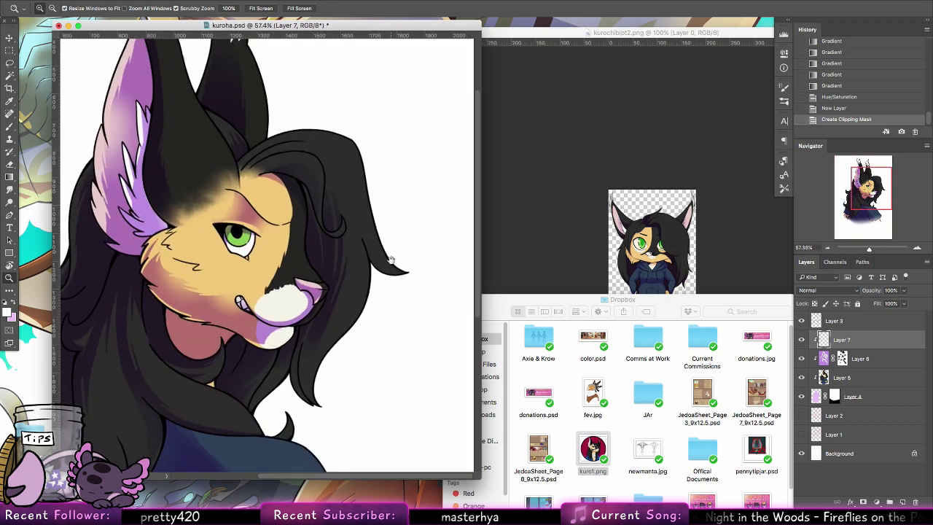
drag(391, 259, 431, 374)
key(b)
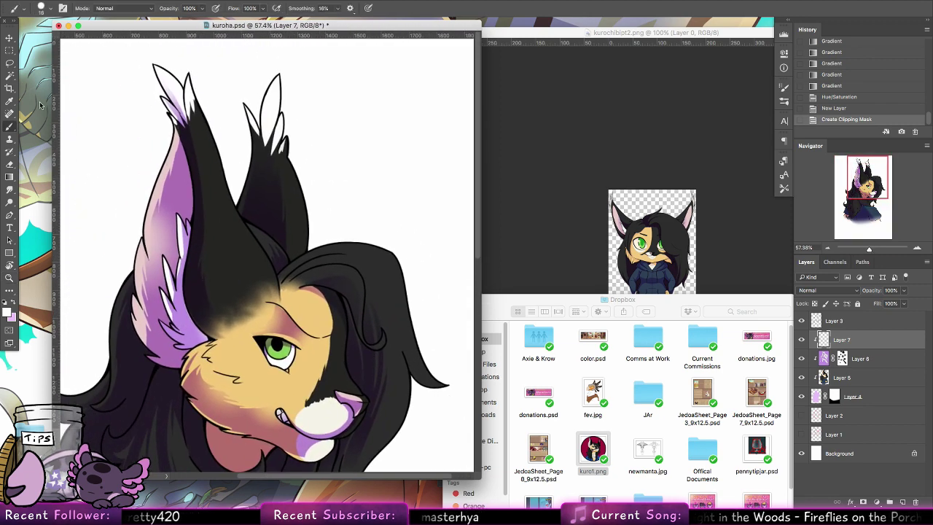
mouse_move(286, 136)
mouse_down()
mouse_move(306, 231)
mouse_move(303, 214)
mouse_up()
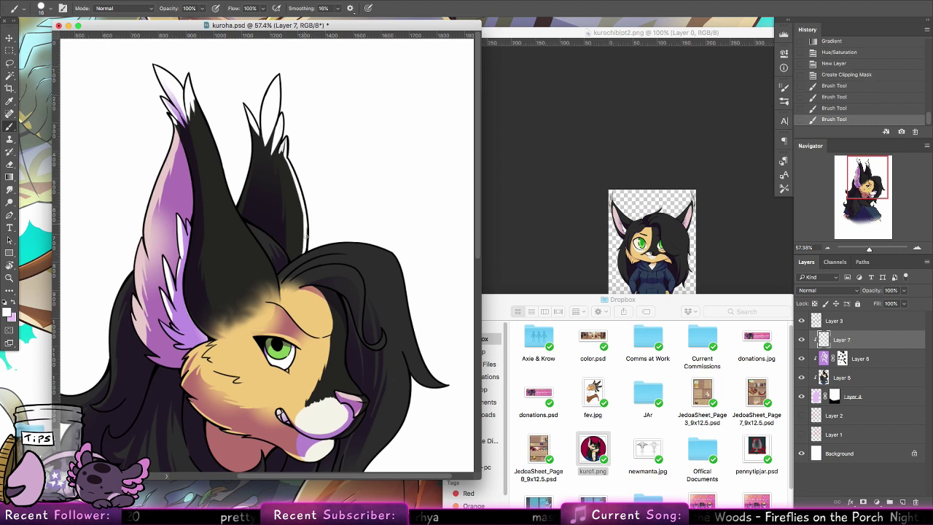
mouse_move(304, 257)
mouse_down()
mouse_move(302, 212)
mouse_move(306, 219)
mouse_up()
key(super+z)
Paint a white rim highlight along the top edge of the front hair, undoing and redrawing unsatisfactory strokes.
mouse_move(298, 185)
mouse_down()
mouse_move(301, 259)
mouse_move(301, 239)
mouse_move(300, 254)
mouse_move(378, 246)
mouse_move(395, 254)
mouse_move(413, 293)
mouse_up()
key(e)
key(b)
key(super+z)
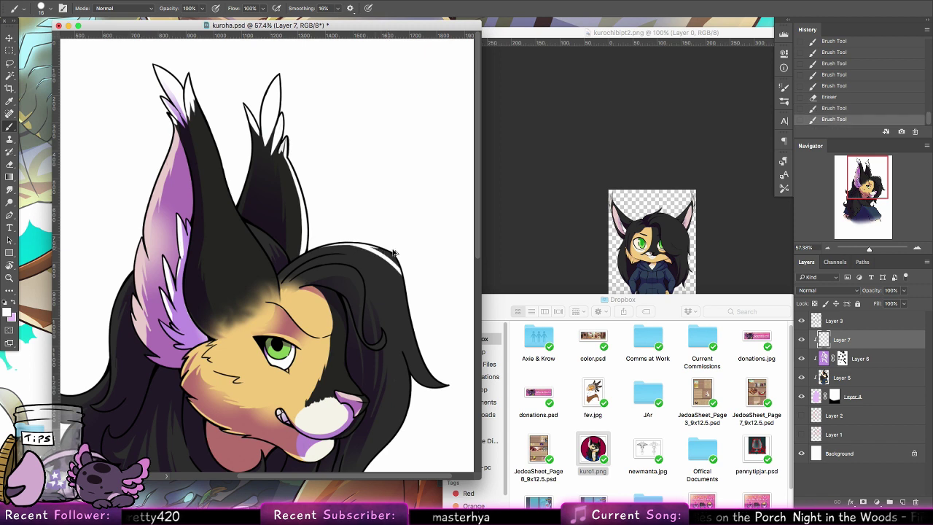
key(super+z)
mouse_move(370, 246)
mouse_down()
mouse_move(412, 305)
mouse_move(380, 250)
mouse_move(410, 283)
mouse_move(387, 254)
mouse_move(409, 307)
mouse_up()
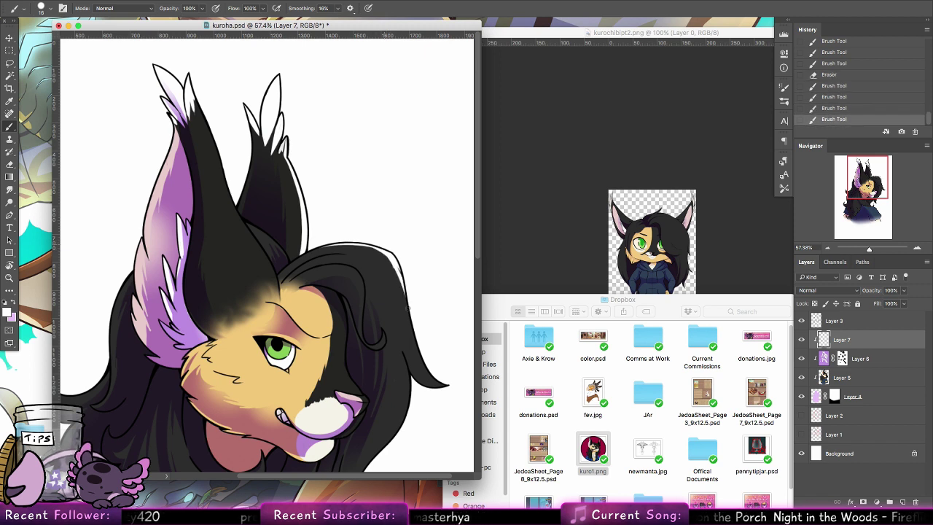
Extend the white rim highlight down the outer edge of the front hair to its pointed tip.
drag(395, 269, 421, 348)
mouse_move(405, 294)
mouse_down()
mouse_move(421, 348)
mouse_move(407, 302)
mouse_move(456, 392)
mouse_up()
key(super+z)
drag(401, 290, 419, 354)
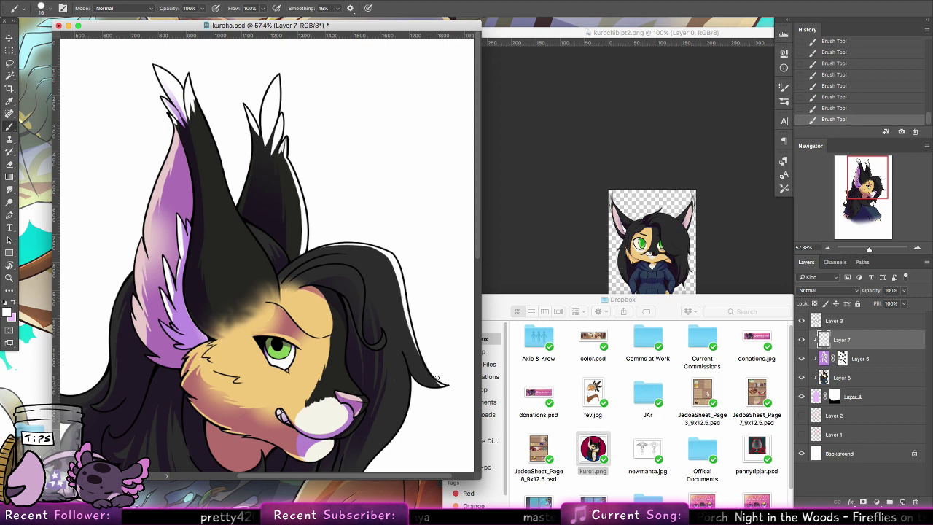
mouse_move(405, 315)
mouse_down()
mouse_move(420, 363)
mouse_move(454, 392)
mouse_move(407, 315)
mouse_move(448, 387)
mouse_up()
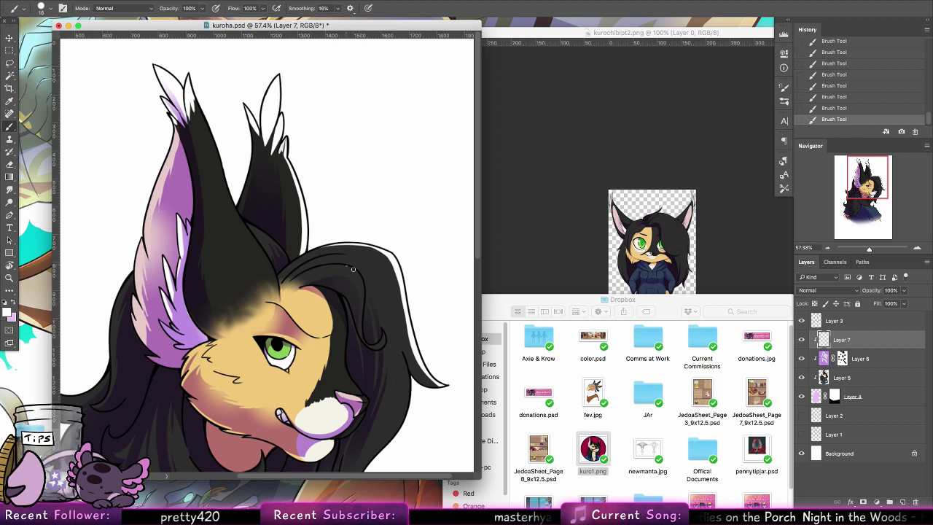
Paint a white highlight on the inner strand of the front hair, undoing and redoing strokes to refine it.
mouse_move(348, 267)
mouse_down()
mouse_move(363, 289)
mouse_move(361, 269)
mouse_move(351, 269)
mouse_move(364, 286)
mouse_move(352, 269)
mouse_move(359, 325)
mouse_move(391, 268)
mouse_move(402, 283)
mouse_move(368, 259)
mouse_up()
key(super+z)
key(super+z)
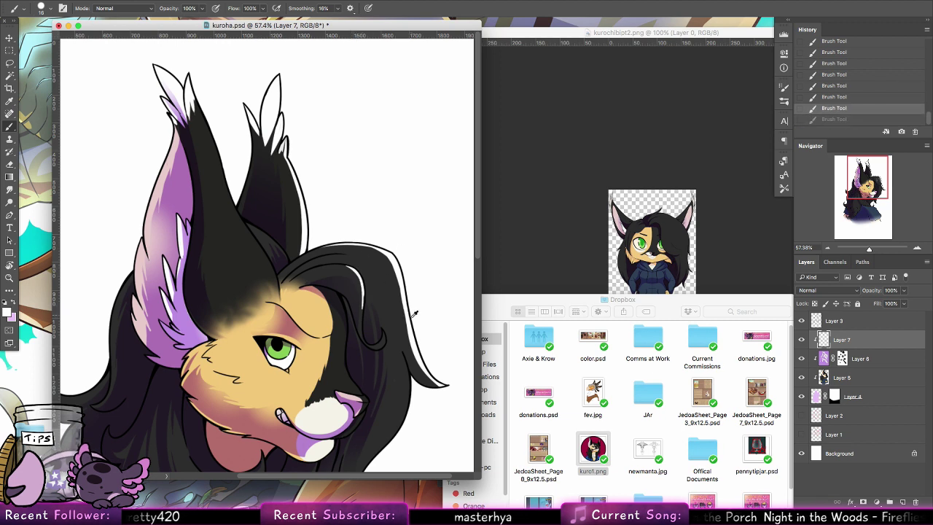
key(super+z)
key(super+z)
key(ctrl+z)
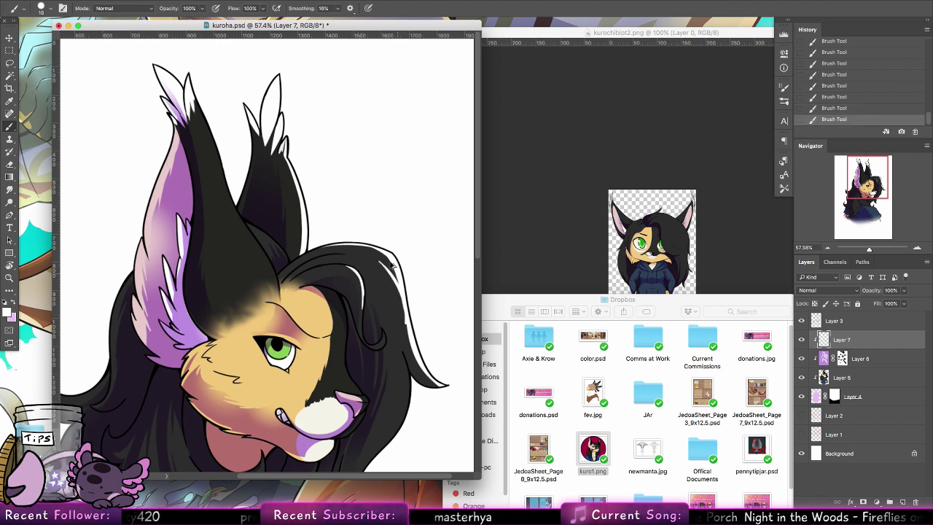
key(ctrl+z)
key(ctrl+z)
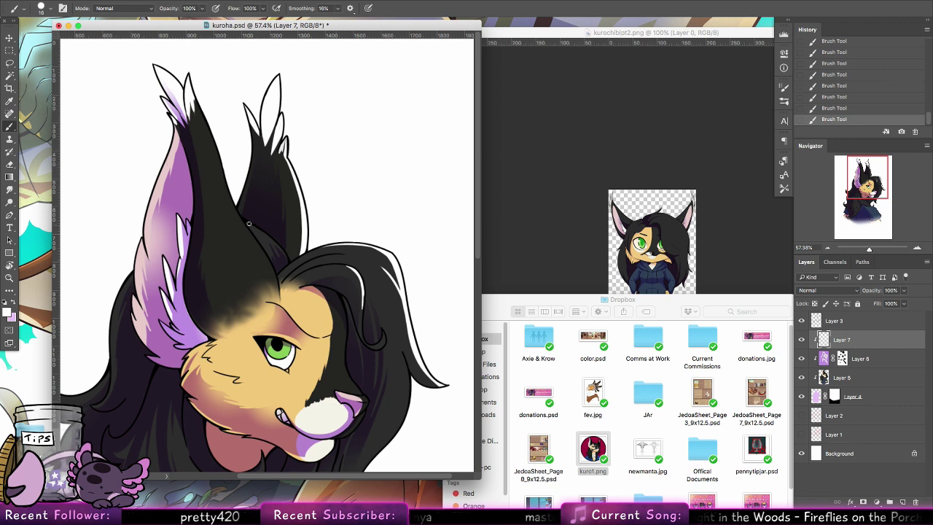
Paint white rim highlights along the near ear's inward edge and the hair between the two ears.
drag(247, 225, 287, 260)
drag(194, 102, 225, 182)
drag(214, 150, 273, 275)
drag(251, 234, 280, 294)
mouse_move(268, 260)
mouse_down()
mouse_move(280, 299)
mouse_move(277, 286)
mouse_up()
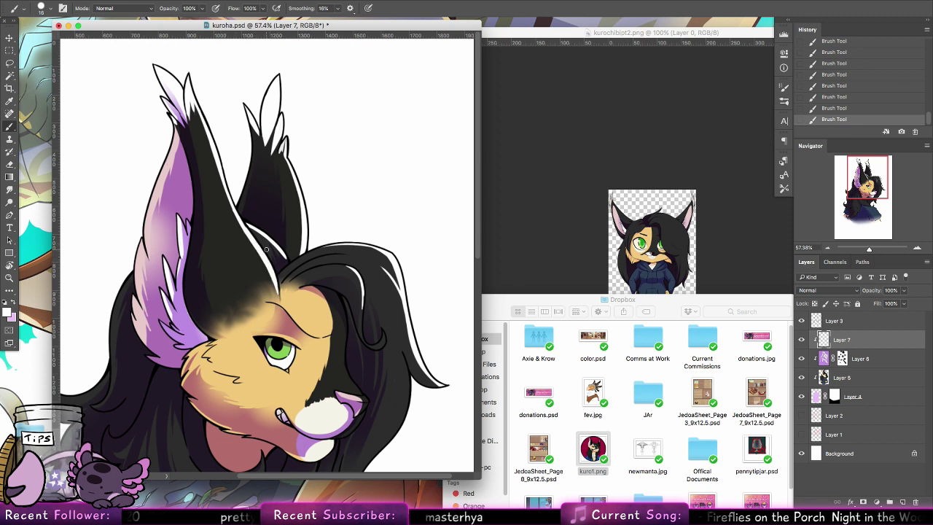
Highlight the dark face marking beside the front hair, the nose bridge and the brow in white, undoing unwanted strokes.
drag(340, 301, 344, 367)
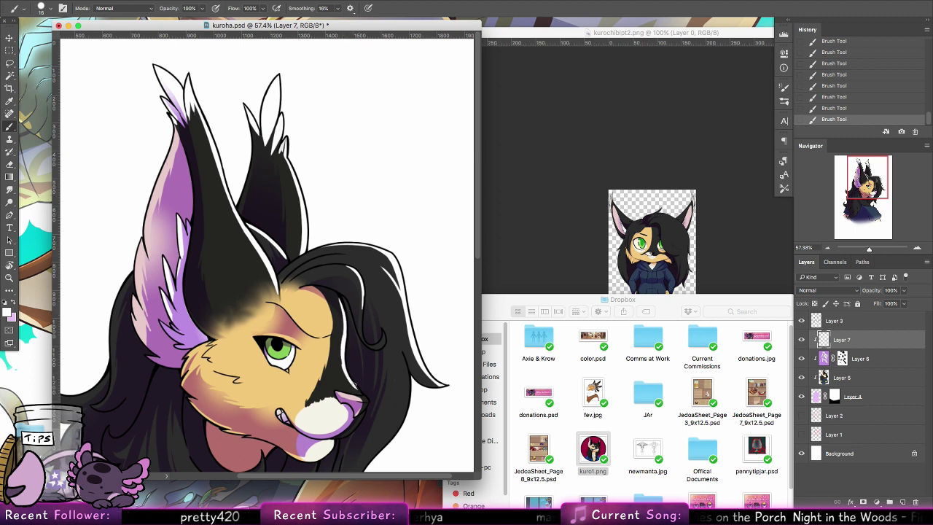
key(super+alt+z)
key(super+alt+z)
drag(348, 373, 365, 399)
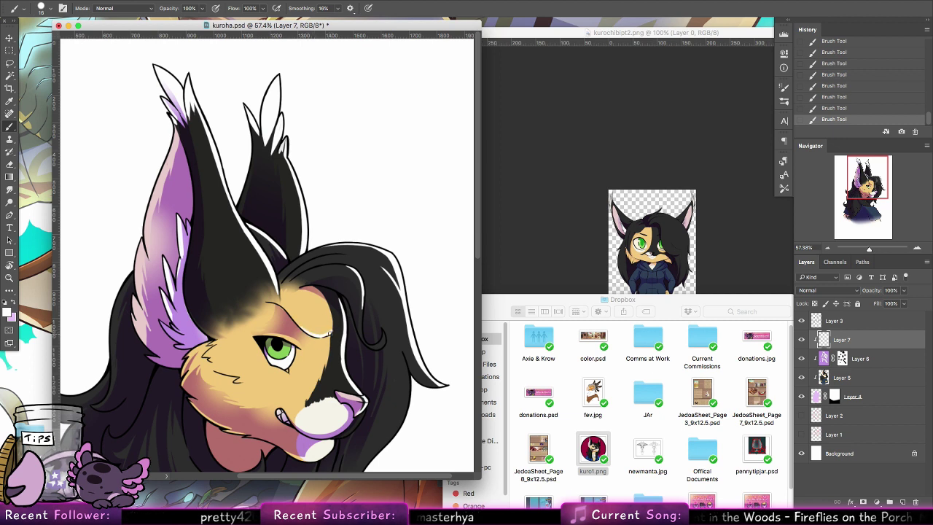
Add short white highlight strokes to the cheek tufts near the ear and beneath the eye.
drag(400, 350, 523, 241)
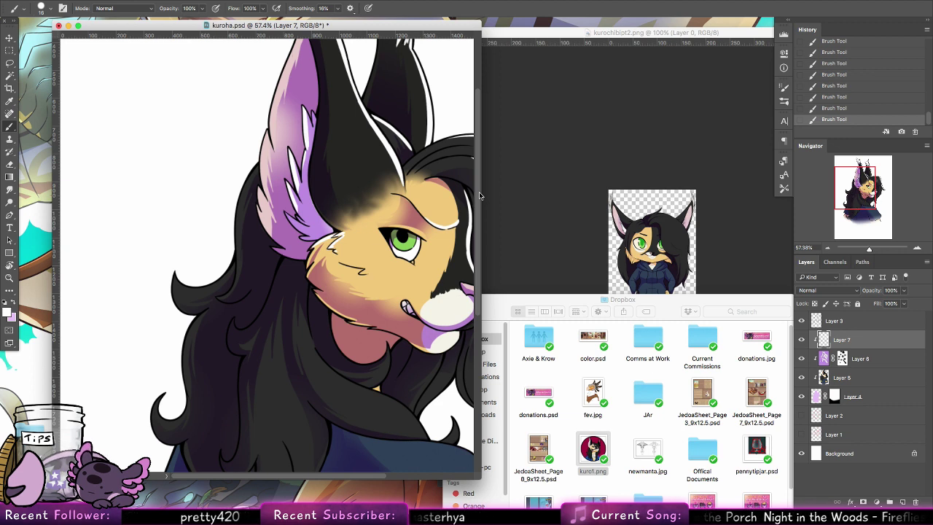
scroll(445, 296, right, 5)
scroll(444, 296, up, 2)
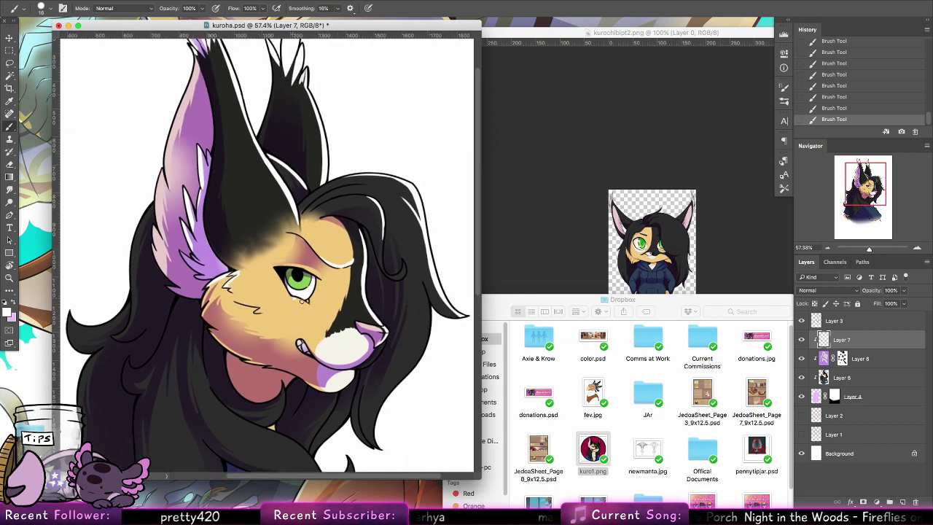
mouse_move(306, 301)
mouse_down()
mouse_move(283, 297)
mouse_move(281, 306)
mouse_up()
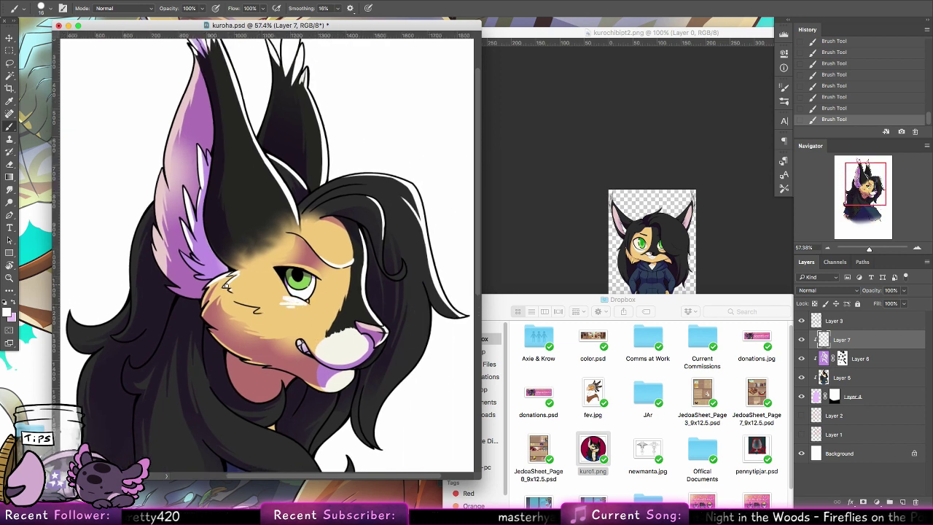
Paint a white highlight along the hair lock sweeping over the shoulder, undoing unwanted strokes on the hair.
scroll(242, 277, down, 3)
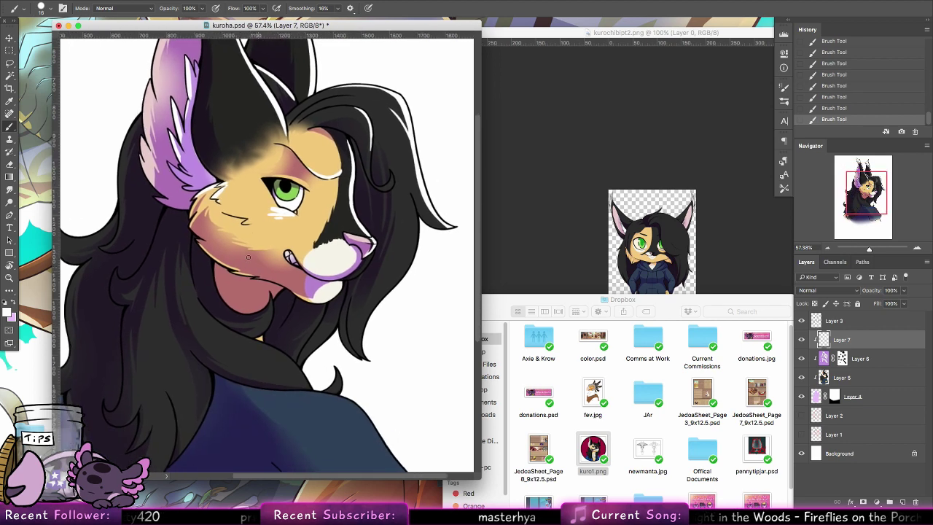
drag(187, 275, 207, 315)
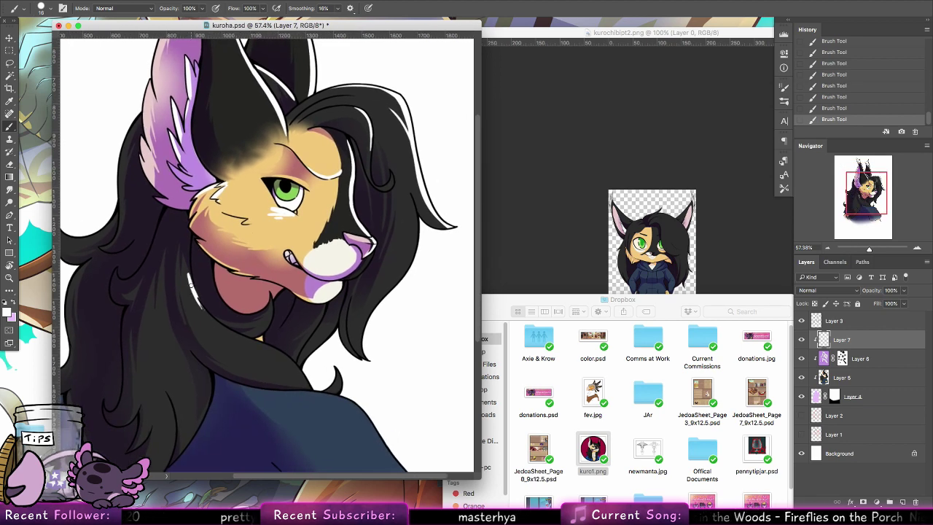
key(super+alt+z)
key(super+alt+z)
mouse_move(189, 282)
mouse_down()
mouse_move(246, 346)
mouse_move(220, 326)
mouse_move(275, 354)
mouse_up()
key(super+alt+z)
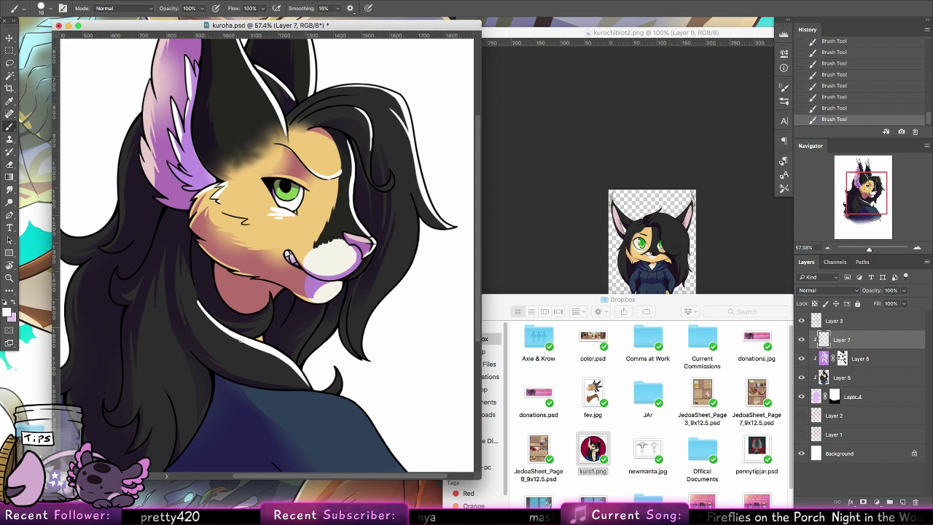
drag(240, 338, 287, 362)
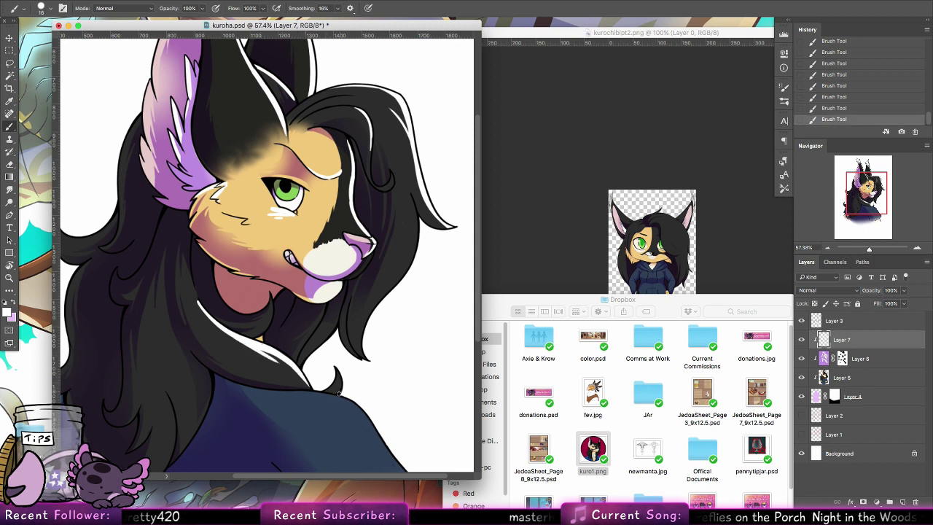
key(ctrl+z)
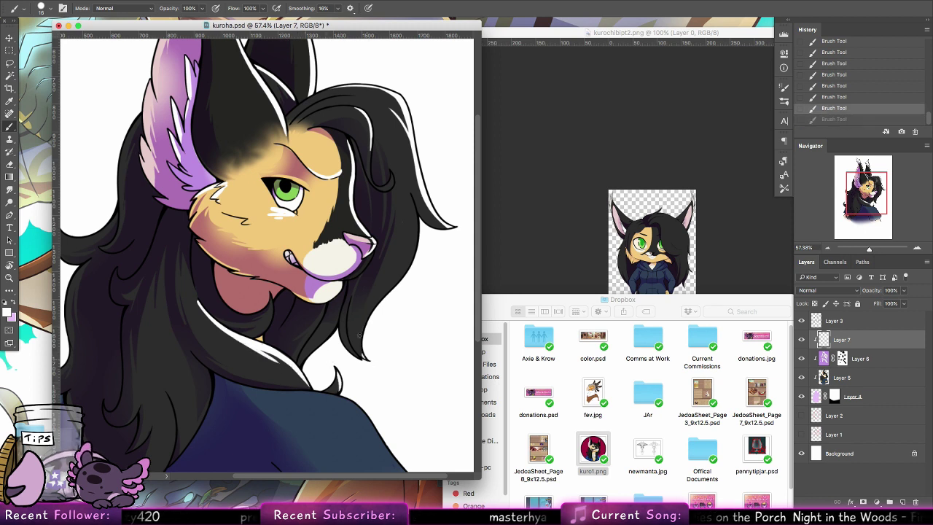
key(ctrl+z)
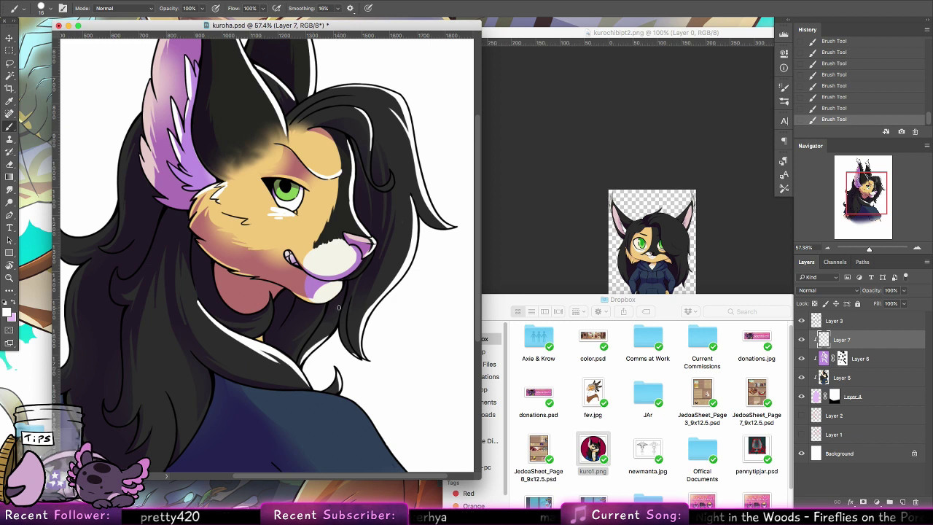
Paint white highlight strokes near the lower end of the long hair hanging over the back, undoing the unwanted stroke.
scroll(377, 276, up, 5)
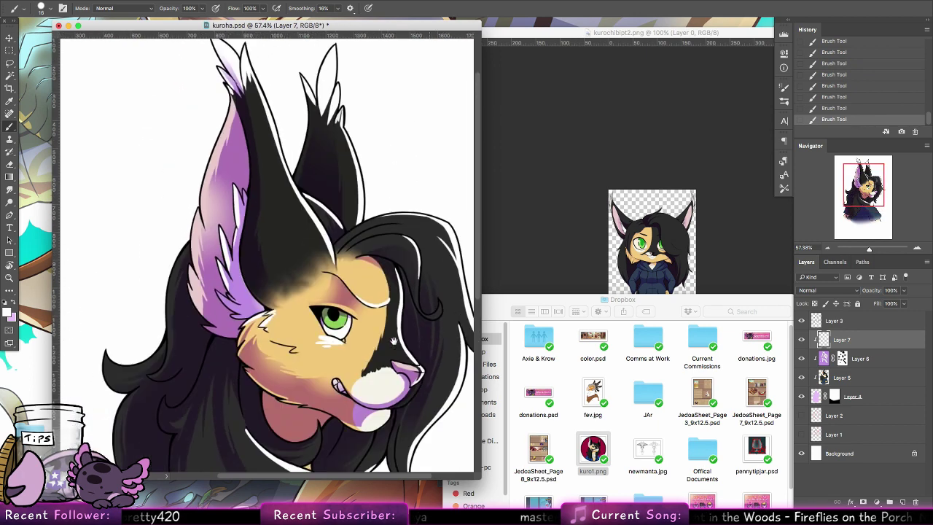
scroll(369, 270, down, 2)
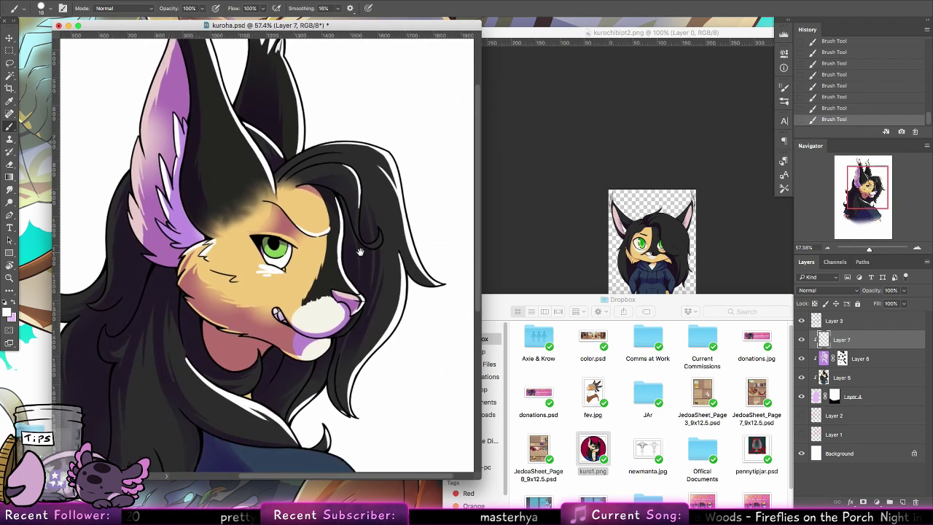
scroll(359, 252, down, 4)
scroll(360, 252, left, 3)
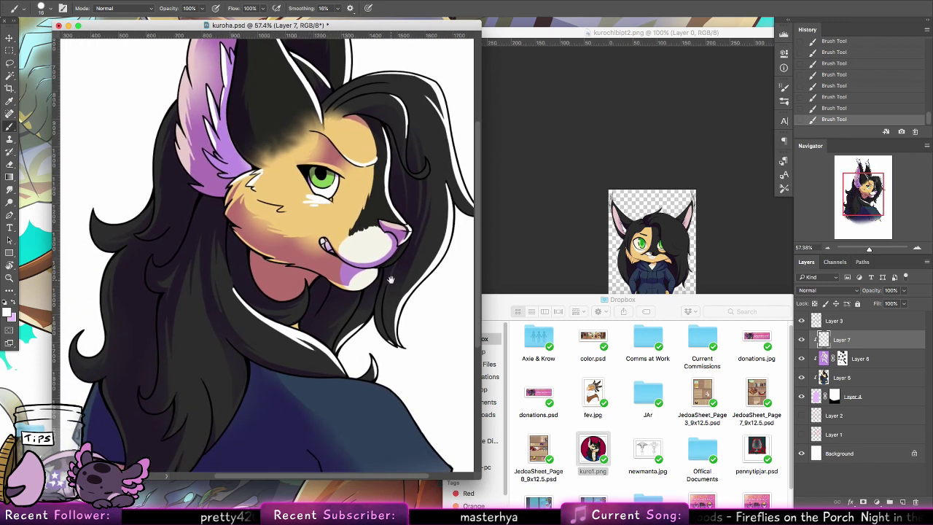
scroll(391, 280, left, 3)
scroll(391, 280, down, 1)
drag(243, 449, 259, 397)
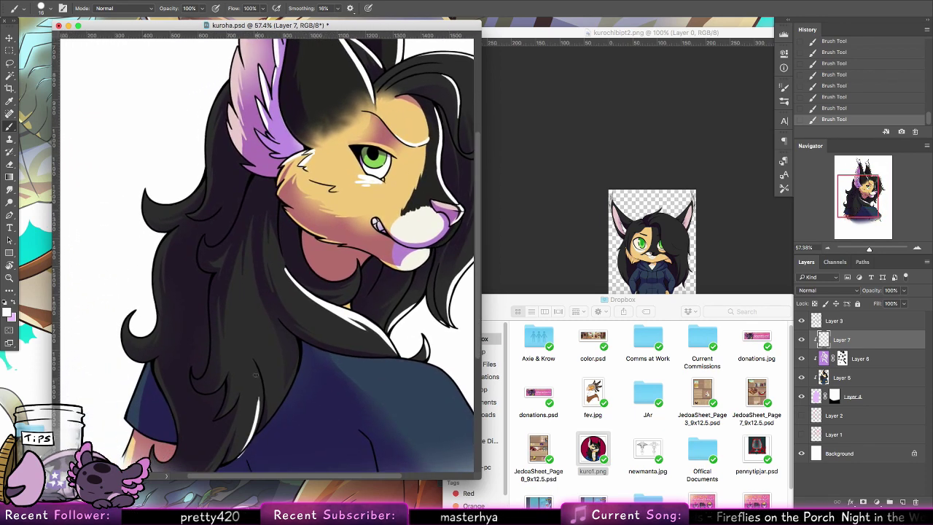
key(super+z)
mouse_move(244, 446)
mouse_down()
mouse_move(260, 379)
mouse_move(262, 401)
mouse_move(246, 353)
mouse_up()
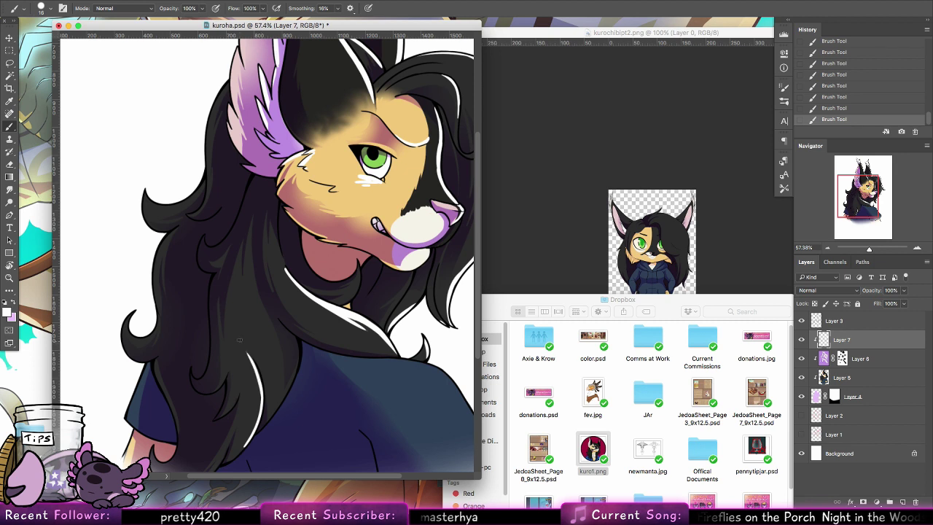
drag(255, 429, 259, 387)
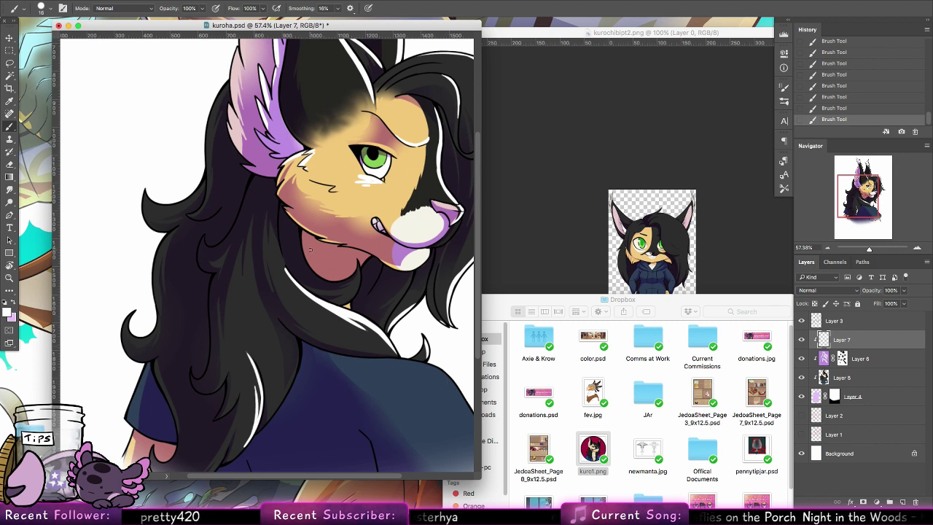
Add a short white highlight to the shoulder lock and rim highlights along the back hair's outer edge up to the ear.
drag(359, 332, 337, 322)
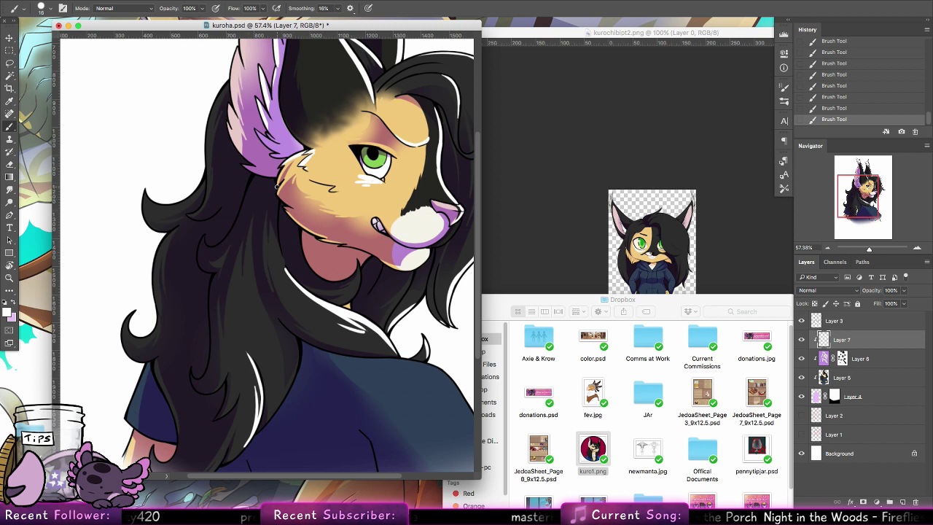
mouse_move(162, 236)
mouse_down()
mouse_move(156, 317)
mouse_move(162, 246)
mouse_move(143, 326)
mouse_move(131, 308)
mouse_move(147, 335)
mouse_up()
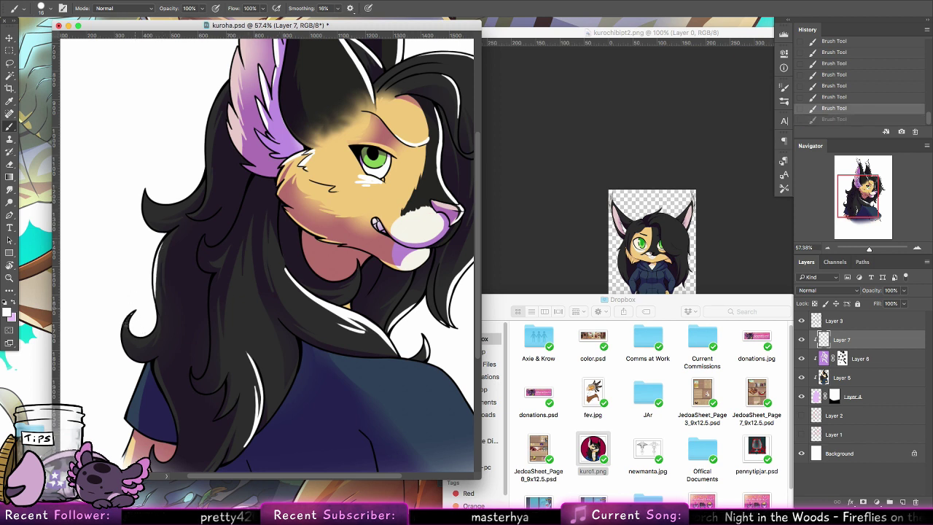
scroll(217, 192, up, 5)
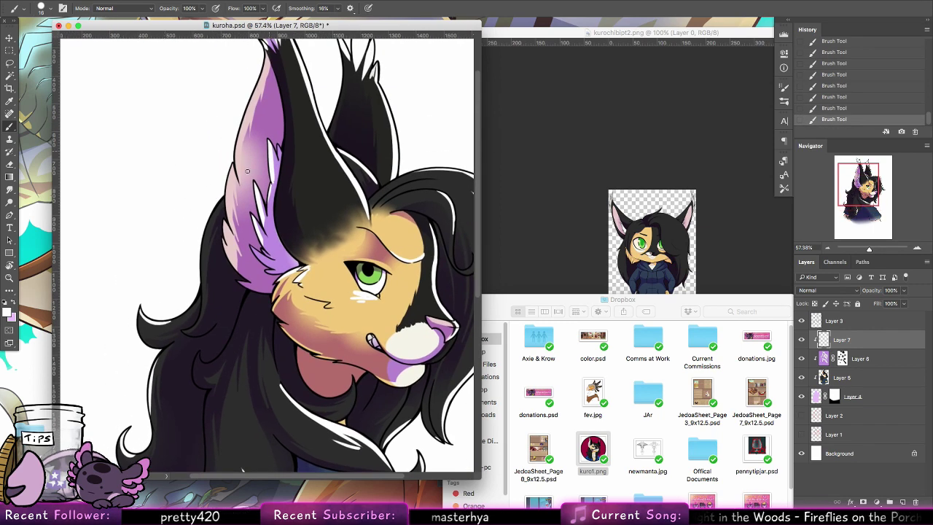
key(ctrl+z)
key(ctrl+z)
drag(201, 251, 228, 193)
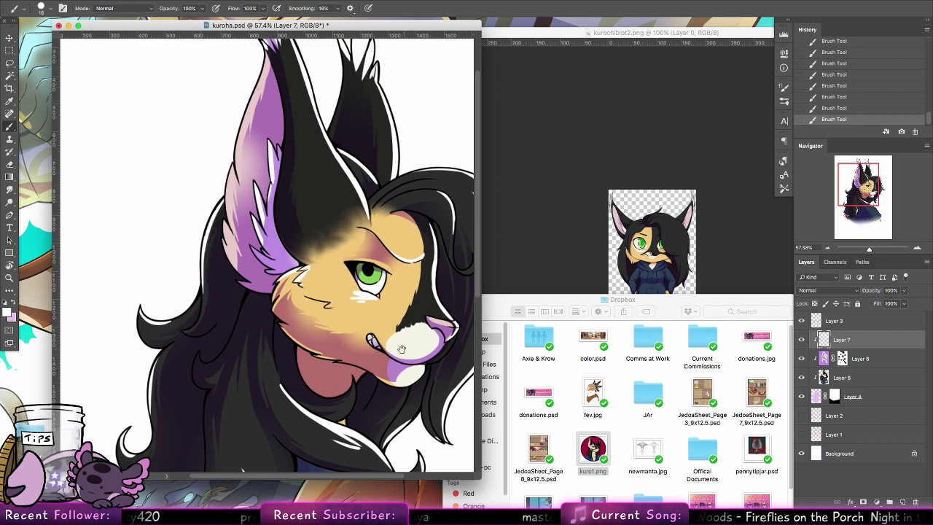
Paint white highlights along the outer edge of the front hair lock beyond the muzzle, undoing unwanted strokes.
mouse_move(401, 350)
mouse_down()
mouse_move(335, 322)
mouse_move(268, 276)
mouse_up()
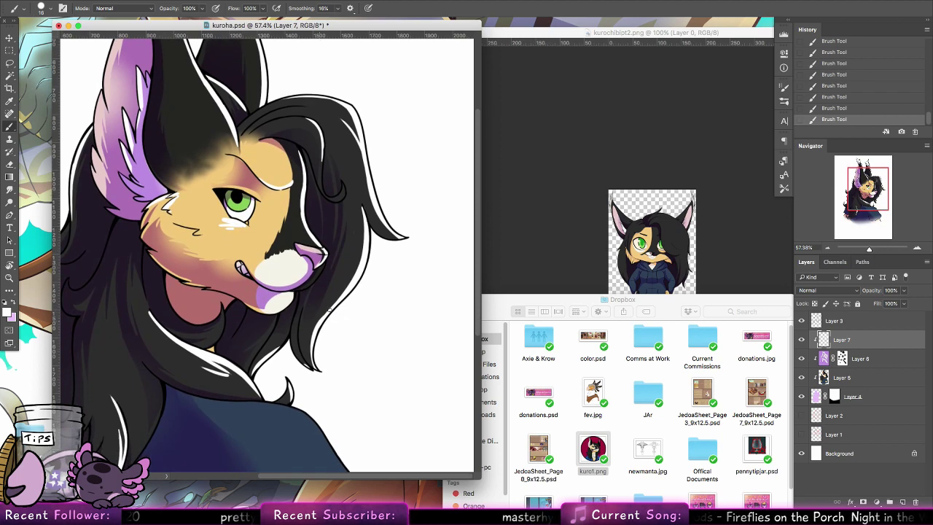
key(super+z)
mouse_move(362, 205)
mouse_down()
mouse_move(354, 242)
mouse_move(406, 306)
mouse_move(409, 330)
mouse_up()
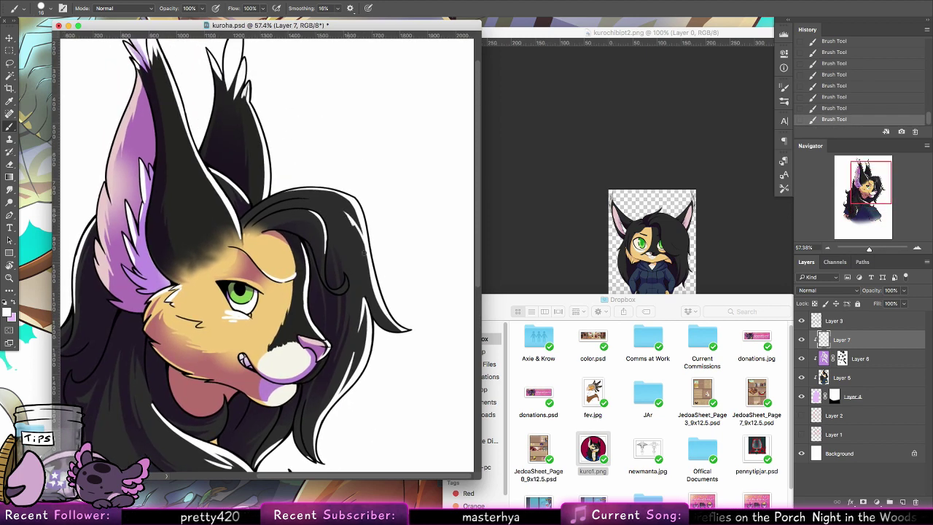
key(super+z)
drag(354, 222, 364, 251)
key(super+z)
drag(349, 216, 383, 314)
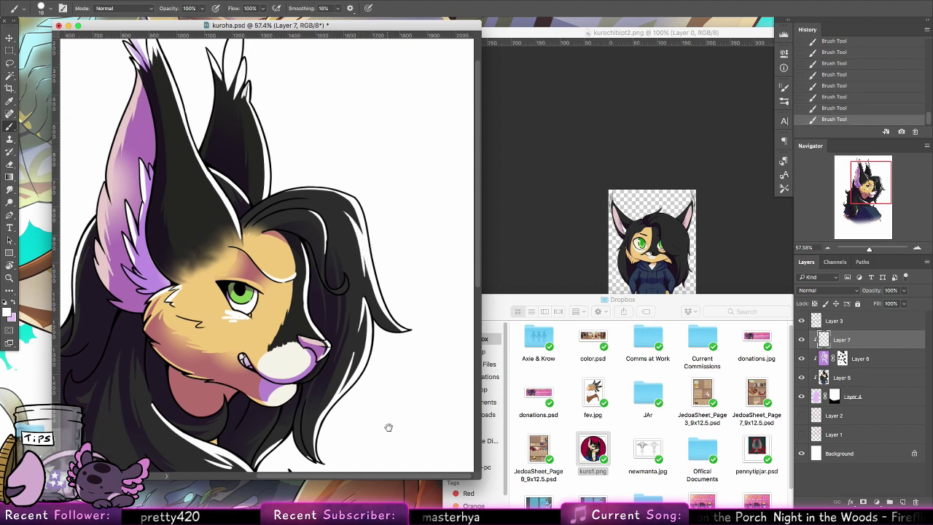
key(super+z)
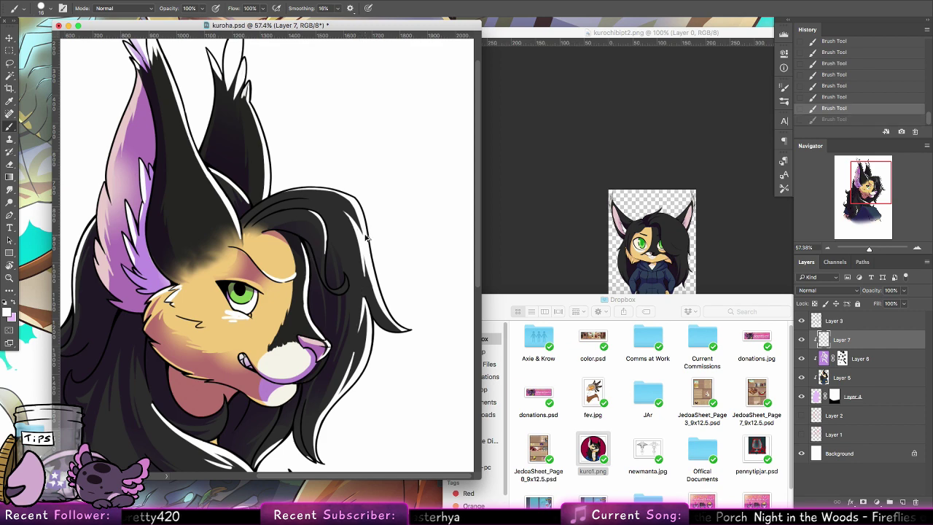
Paint white rim highlights along the shirt's shoulder and sleeve edges, undoing unwanted strokes.
mouse_move(372, 341)
mouse_down()
mouse_move(389, 203)
mouse_move(418, 197)
mouse_up()
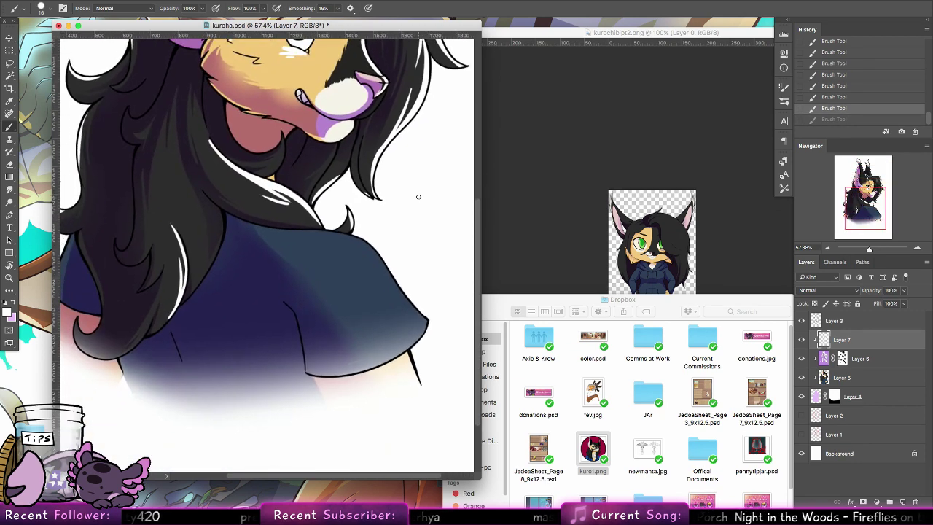
drag(319, 233, 383, 261)
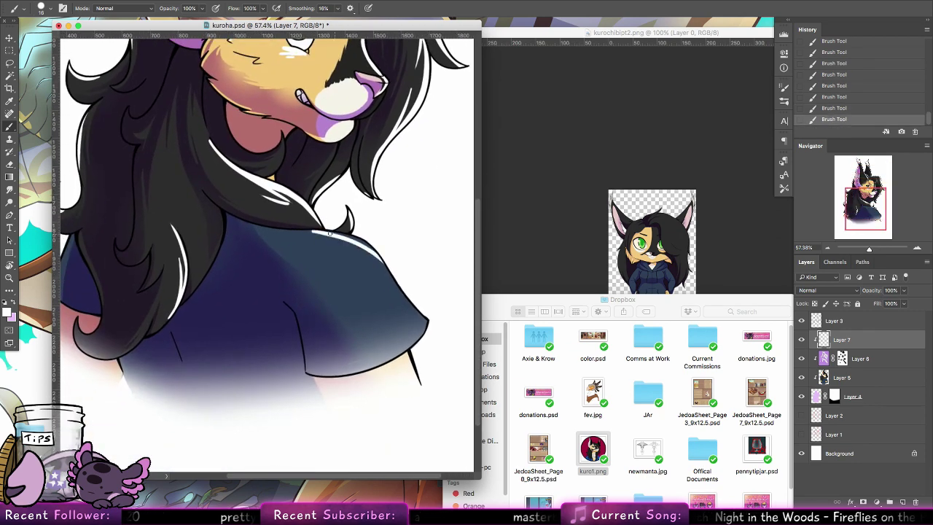
mouse_move(364, 245)
mouse_down()
mouse_move(432, 343)
mouse_move(384, 274)
mouse_move(424, 328)
mouse_up()
drag(396, 286, 424, 325)
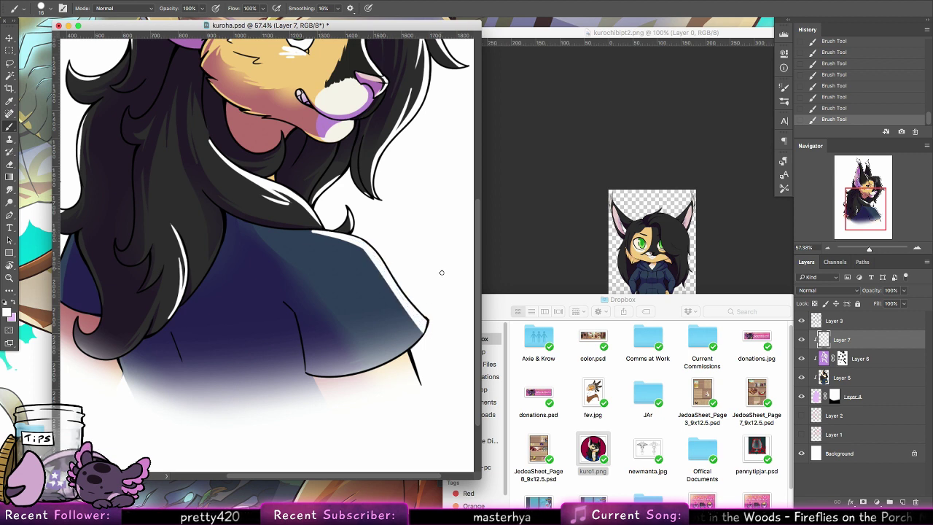
drag(387, 358, 426, 323)
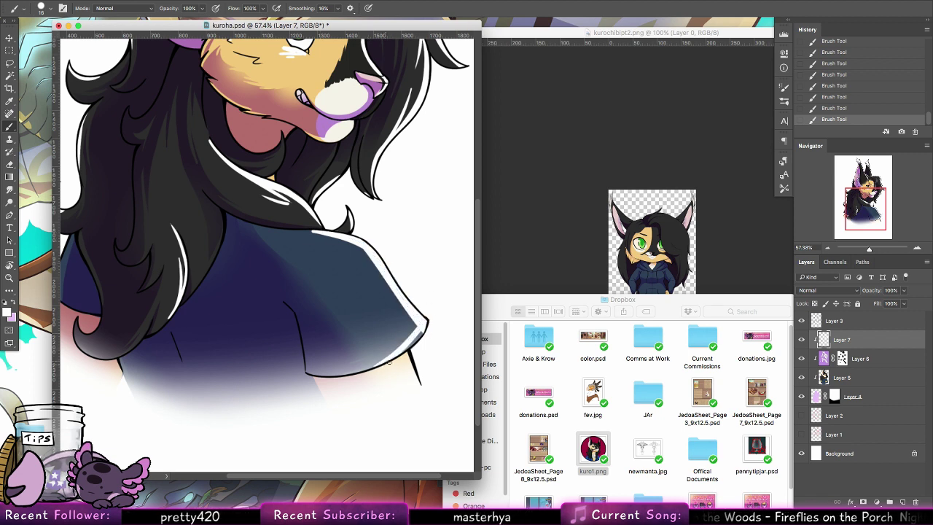
drag(390, 362, 420, 338)
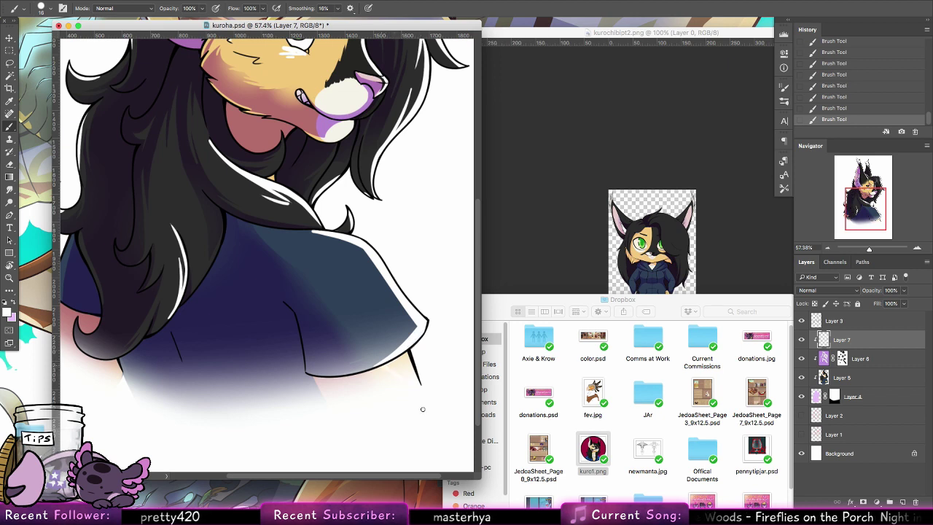
key(super+z)
key(super+z)
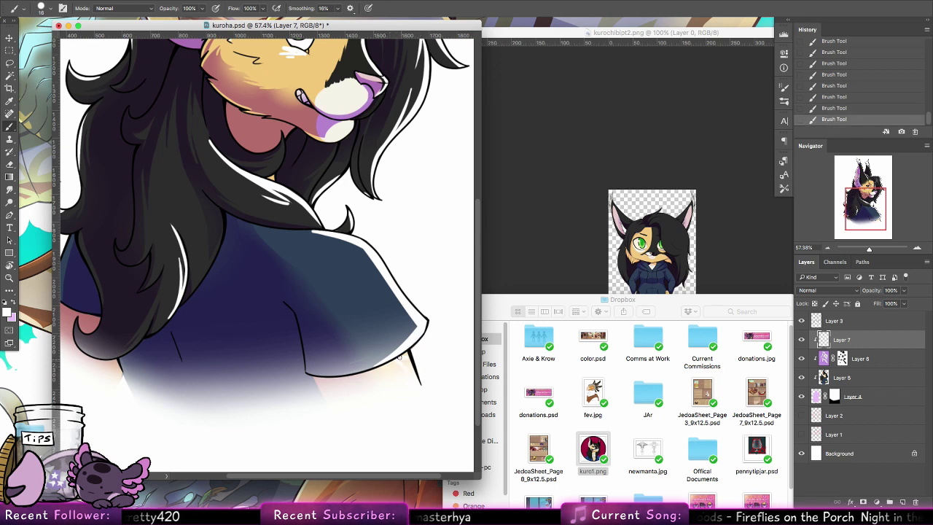
drag(395, 332, 417, 401)
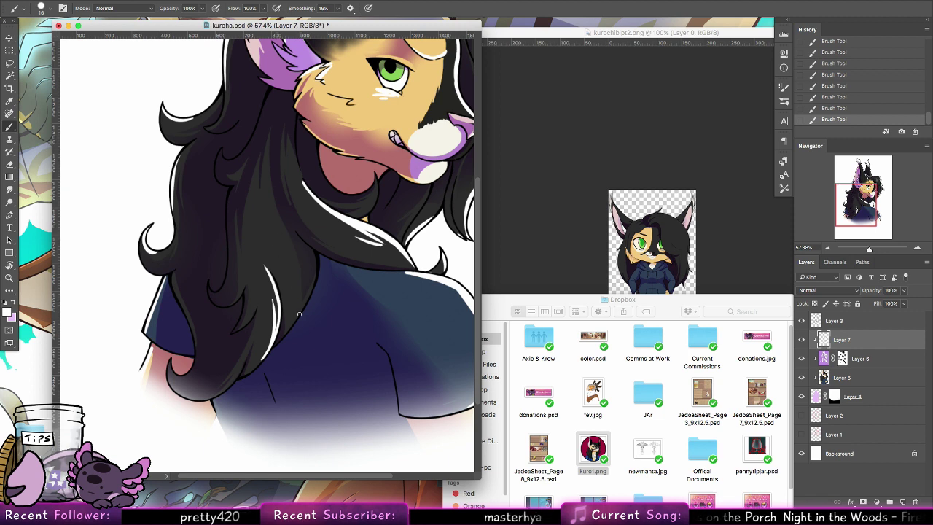
Try additional thin white highlight strokes beside the existing ones on the hanging back hair.
key(super+z)
key(super+z)
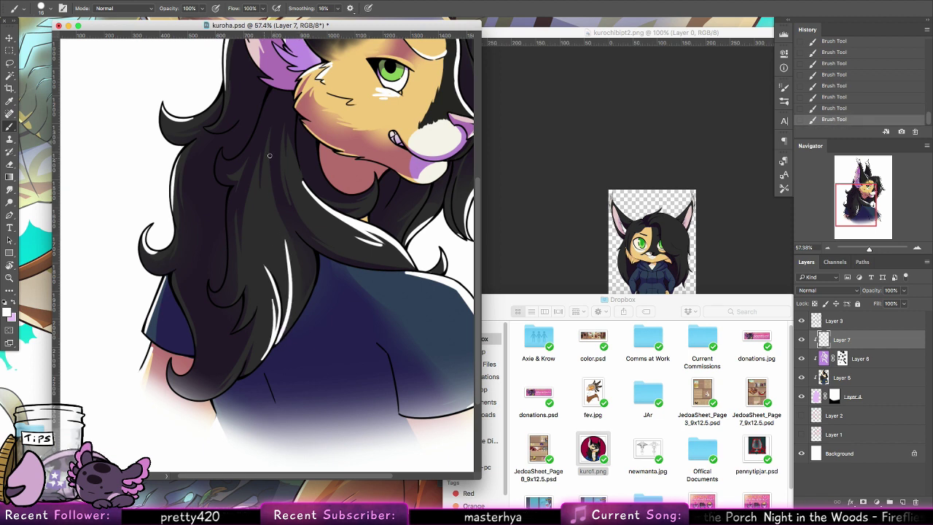
drag(292, 314, 278, 339)
mouse_move(298, 283)
mouse_down()
mouse_move(282, 340)
mouse_move(299, 312)
mouse_move(266, 220)
mouse_up()
key(super+z)
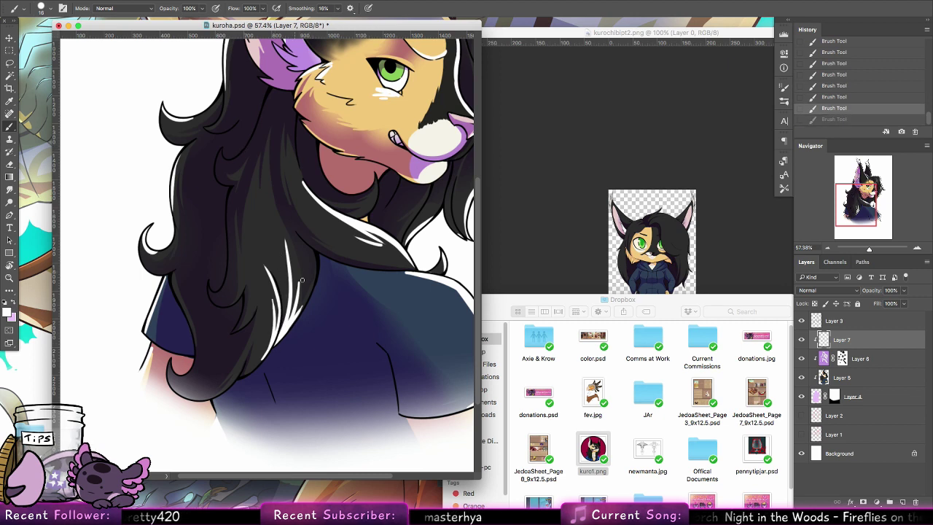
Lasso and delete the white strokes on the hanging back hair, deselect, and erase the remaining bits.
key(l)
mouse_move(304, 348)
mouse_down()
mouse_move(330, 293)
mouse_move(305, 394)
mouse_up()
key(Delete)
key(super+d)
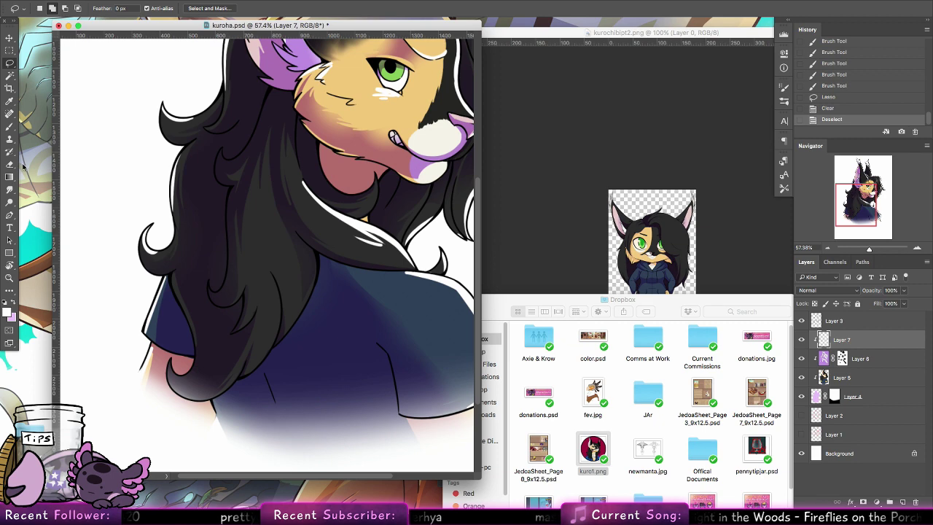
key(e)
drag(378, 277, 346, 343)
click(217, 239)
key(b)
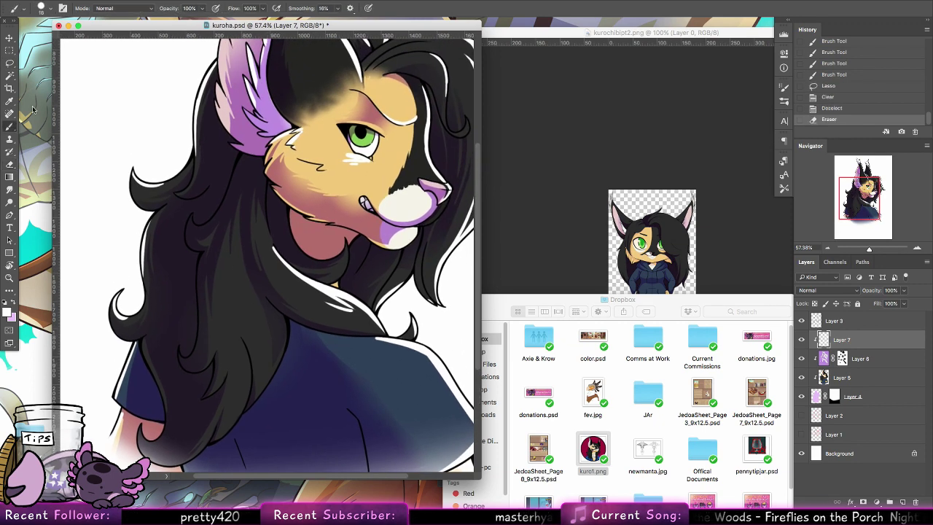
Paint tapered white highlight strokes higher up on the hanging back hair beside the shoulder lock, undoing unwanted strokes.
drag(239, 254, 259, 331)
key(super+z)
mouse_move(255, 328)
mouse_down()
mouse_move(254, 301)
mouse_move(260, 348)
mouse_up()
key(super+z)
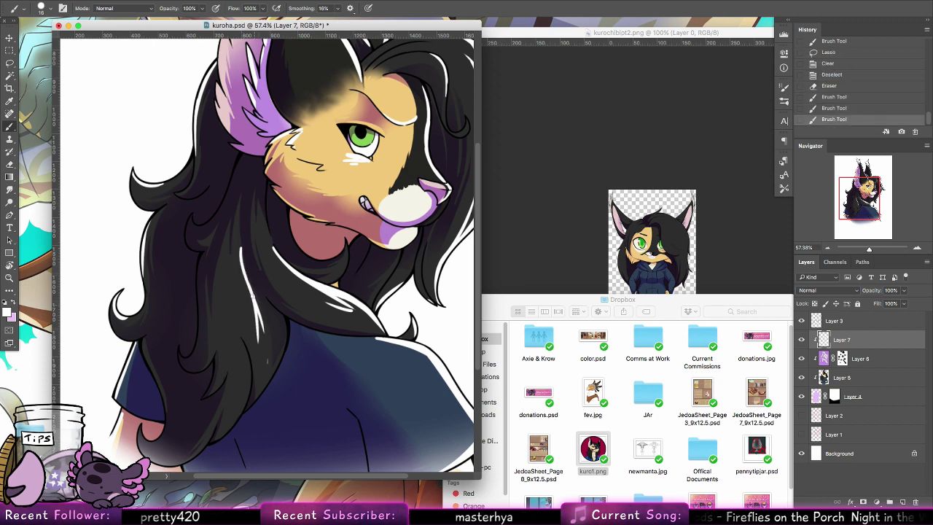
drag(243, 279, 252, 335)
key(super+z)
mouse_move(243, 279)
mouse_down()
mouse_move(253, 326)
mouse_move(245, 286)
mouse_up()
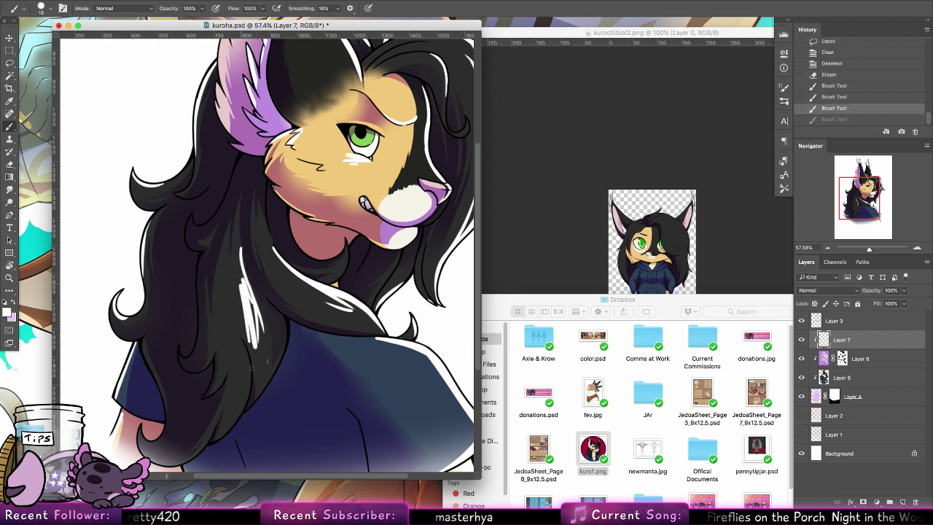
key(super+z)
key(super+z)
key(super+z)
key(ctrl+z)
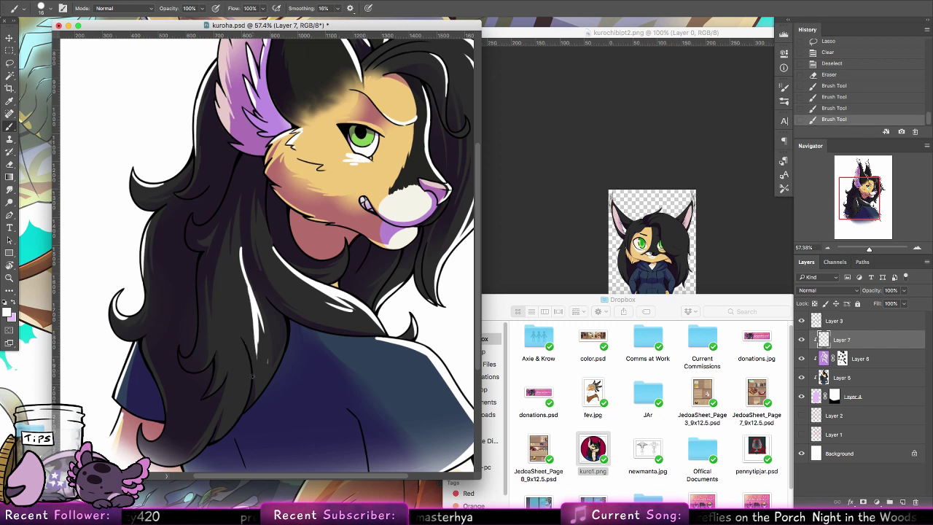
drag(249, 302, 255, 350)
Try to fade the top of the back hair highlight with gradients while Layer 7's transparent pixels are locked.
click(9, 177)
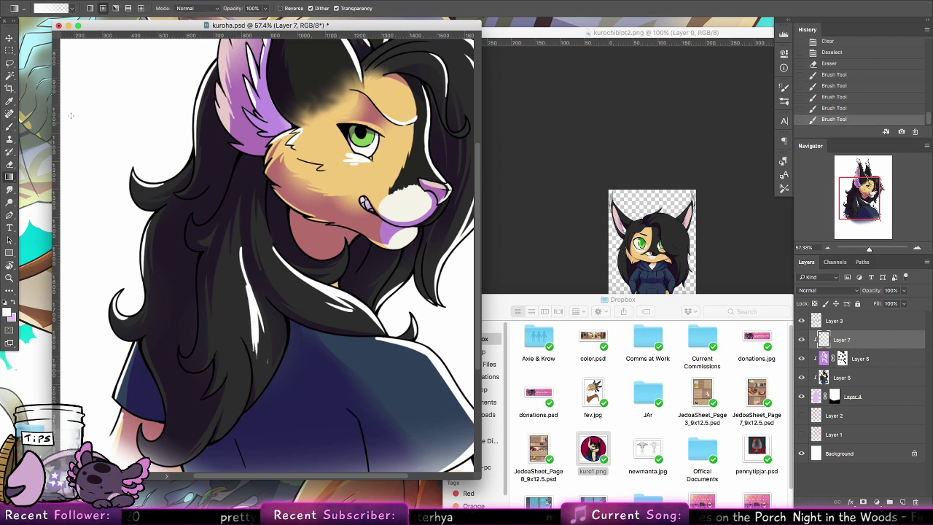
click(814, 303)
drag(240, 277, 247, 303)
key(x)
drag(240, 256, 248, 299)
key(d)
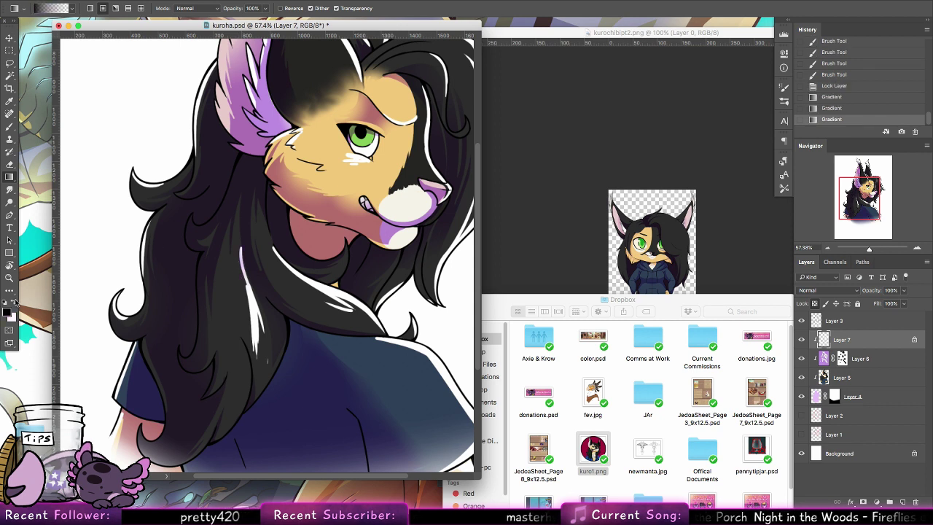
key(super+z)
click(814, 303)
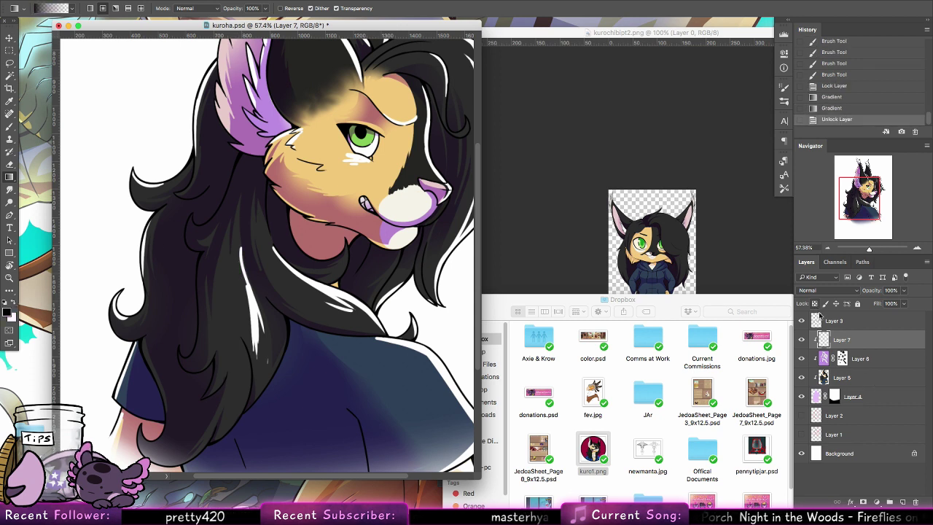
Add a layer mask to Layer 7 and fade the upper end of the back hair highlight with black gradients.
click(862, 501)
drag(234, 268, 243, 306)
drag(237, 274, 241, 310)
drag(236, 248, 244, 311)
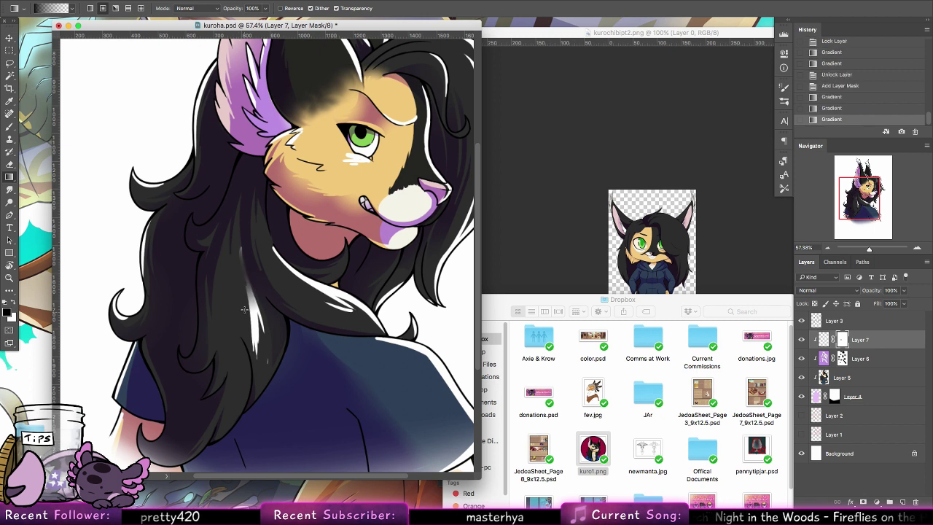
drag(235, 246, 253, 324)
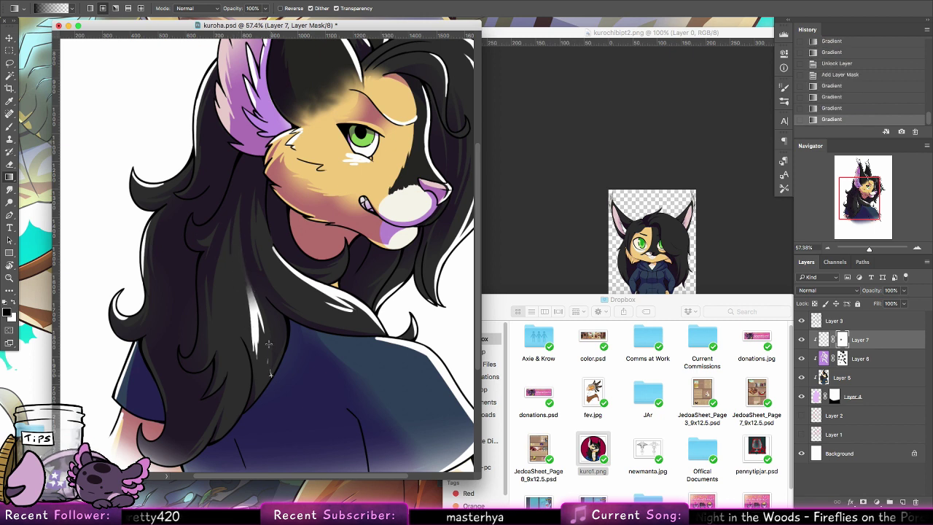
Fade the lower end of the back hair highlight with short black gradients on Layer 7's mask.
drag(271, 373, 270, 372)
drag(260, 341, 264, 370)
drag(259, 337, 274, 368)
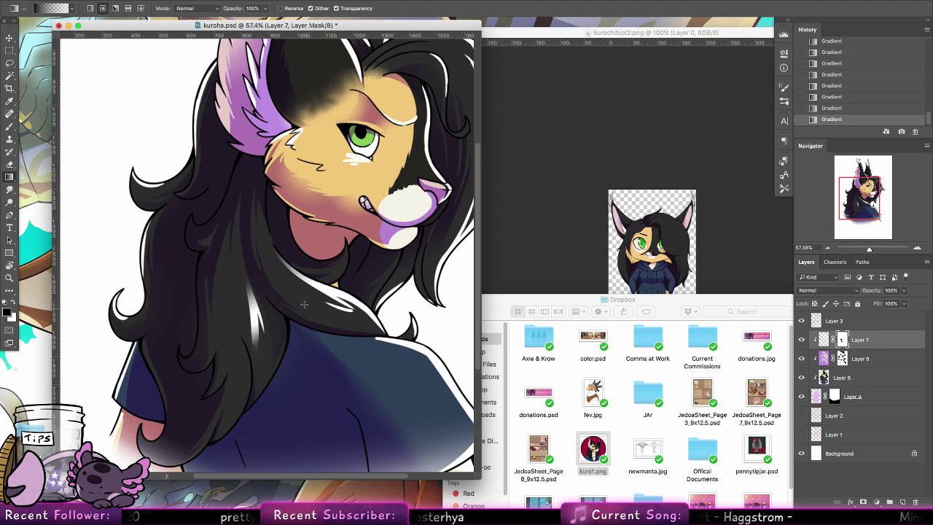
Fade the inner highlights of the shoulder hair lock with gradients on Layer 7's mask, undoing unwanted ones, and switch to white.
drag(347, 324, 379, 348)
drag(332, 315, 346, 330)
key(super+alt+z)
key(super+alt+z)
key(super+alt+z)
drag(331, 312, 356, 332)
key(x)
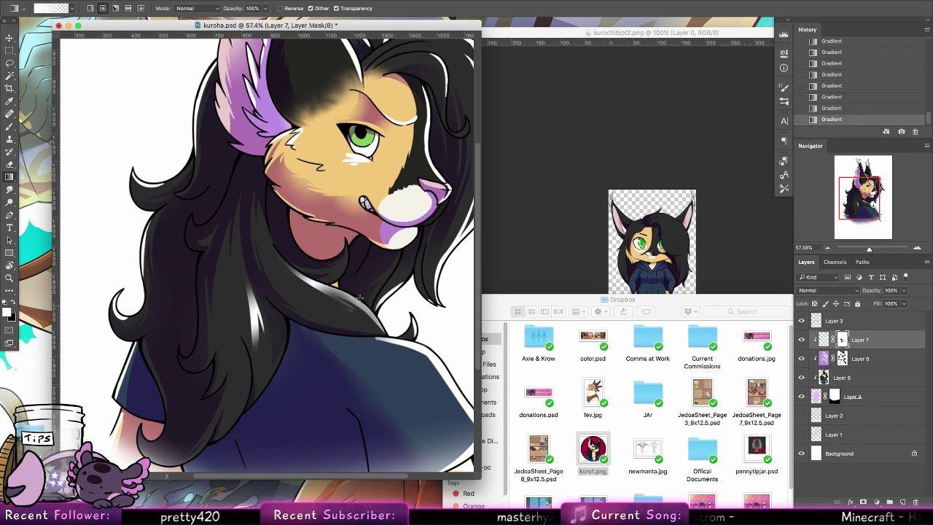
Rework the fade of the shoulder hair lock's highlights with one white and one black gradient on Layer 7's mask.
drag(337, 298, 348, 274)
key(x)
drag(377, 344, 394, 377)
Fade the white rim highlights at the tip and base of the ears with black gradients on Layer 7's mask.
scroll(419, 359, down, 5)
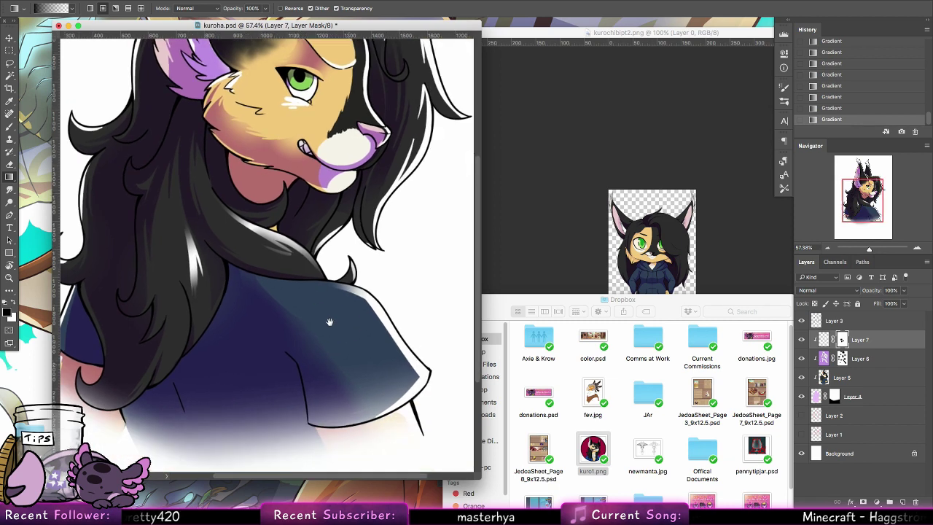
scroll(416, 323, right, 3)
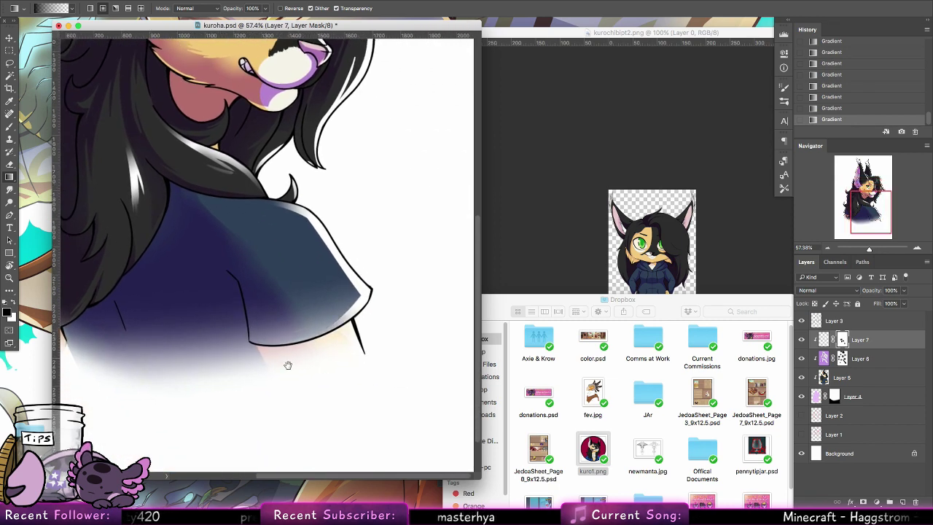
scroll(288, 364, up, 6)
scroll(277, 357, left, 4)
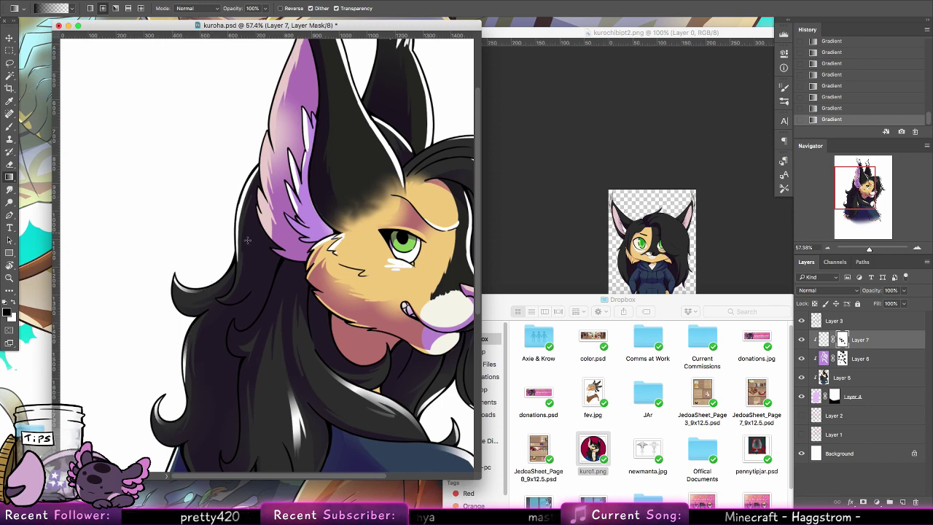
scroll(322, 215, up, 3)
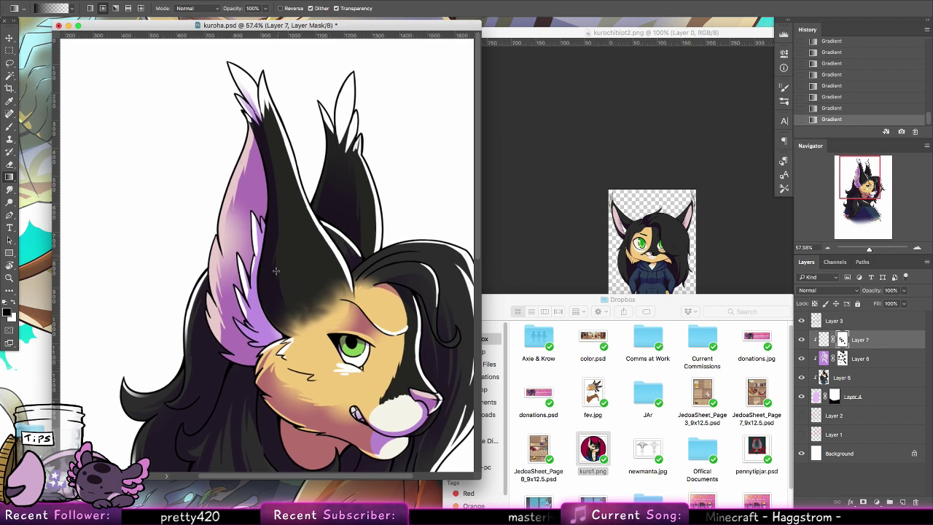
drag(352, 304, 338, 253)
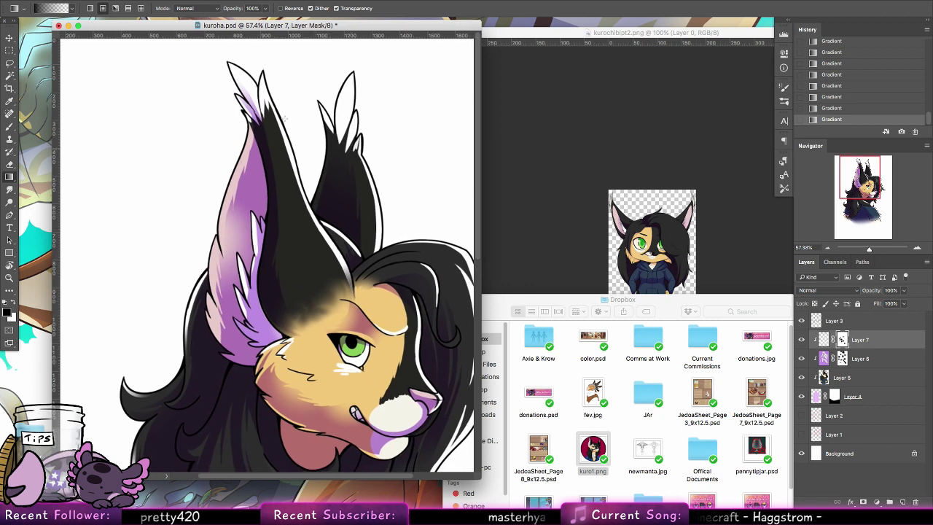
drag(285, 117, 267, 71)
drag(357, 252, 332, 209)
Fade the front hair and forehead highlights with black gradients on Layer 7's mask, undoing unwanted ones.
drag(418, 304, 304, 265)
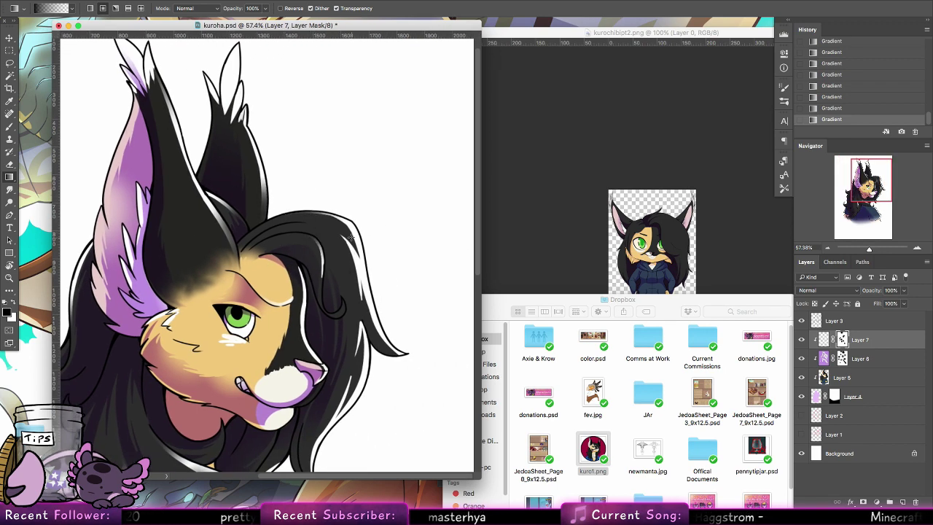
drag(377, 292, 404, 377)
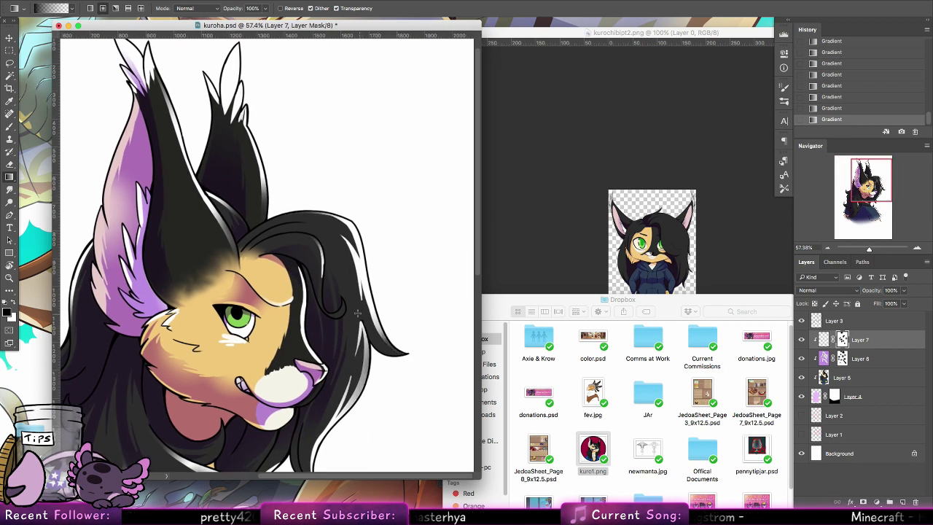
key(super+z)
key(alt+super+z)
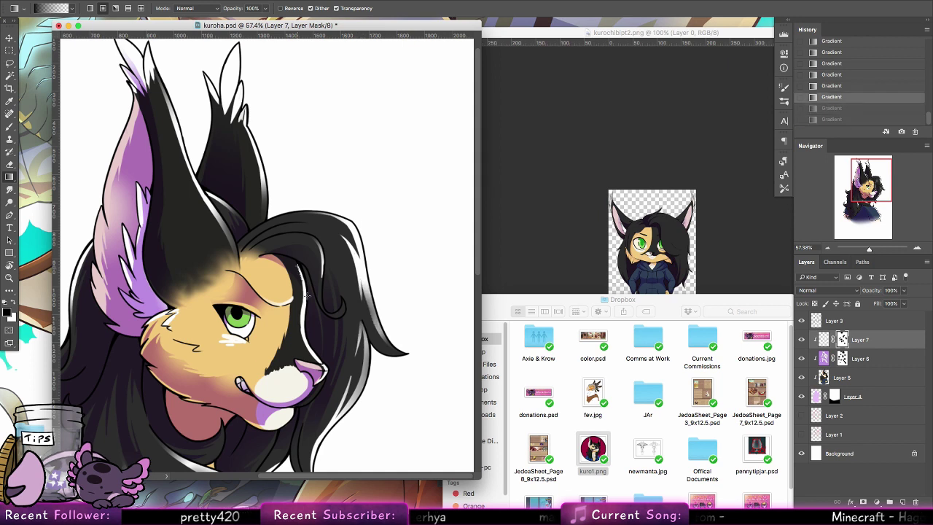
drag(368, 306, 383, 328)
drag(299, 270, 321, 287)
Apply a white gradient beside the outer front hair on Layer 7's mask, and switch back to black.
drag(334, 373, 339, 273)
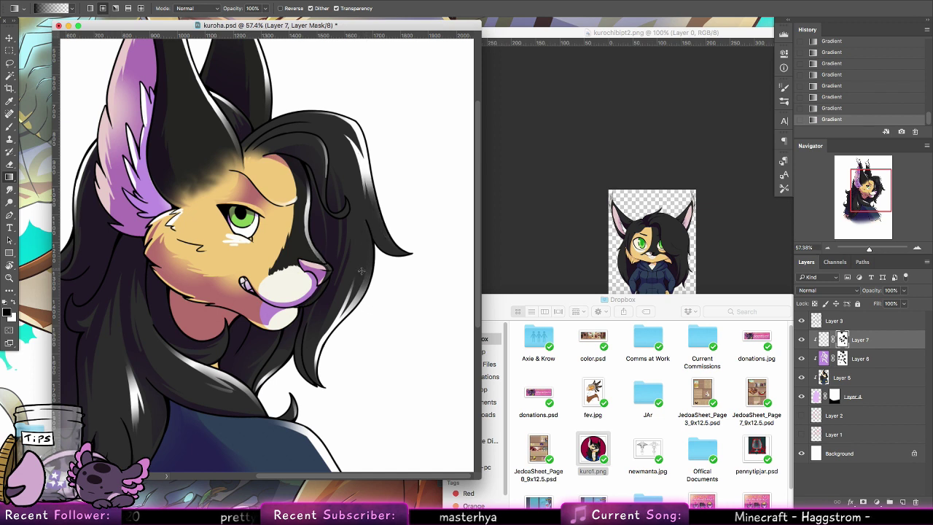
key(x)
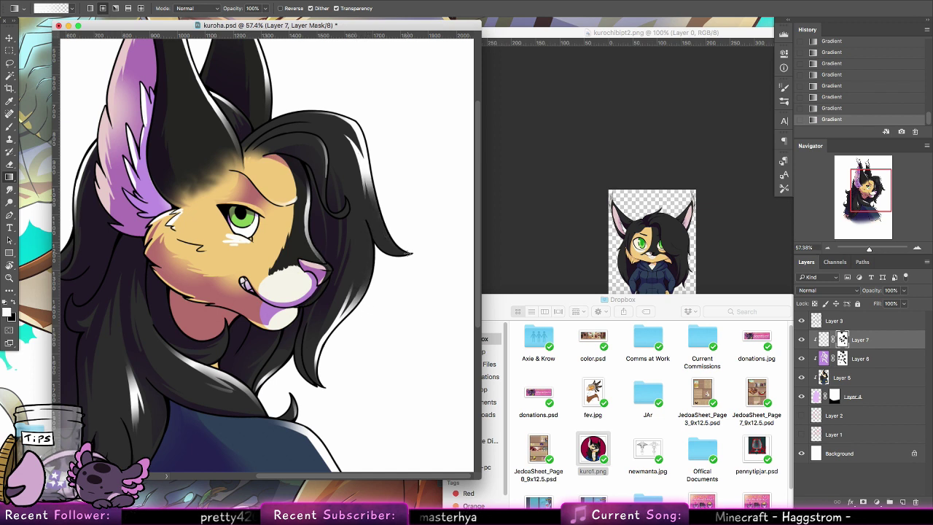
drag(408, 218, 418, 291)
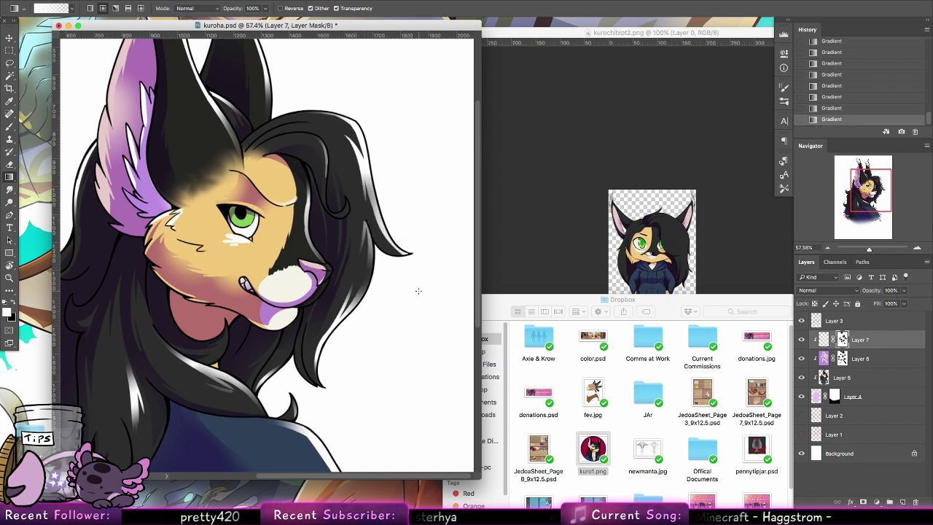
key(x)
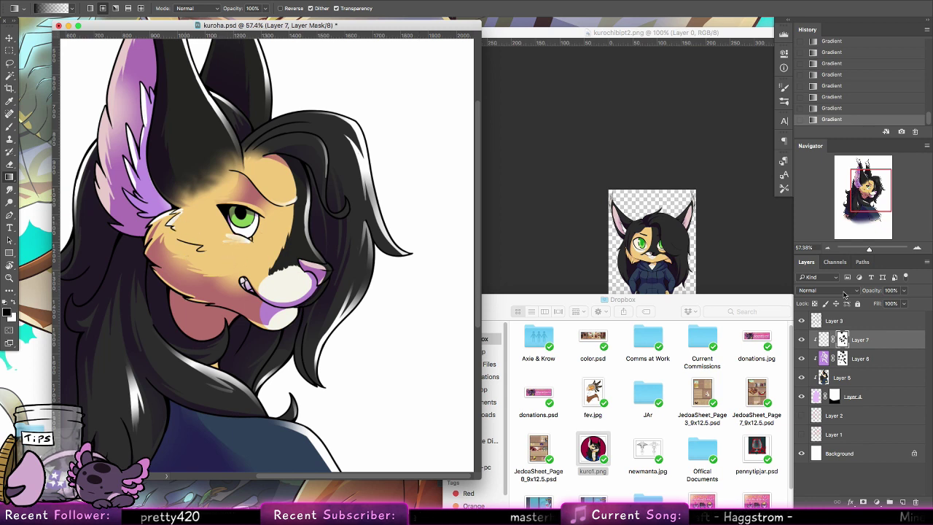
Set Layer 7's blend mode to Overlay and view the whole portrait.
click(838, 291)
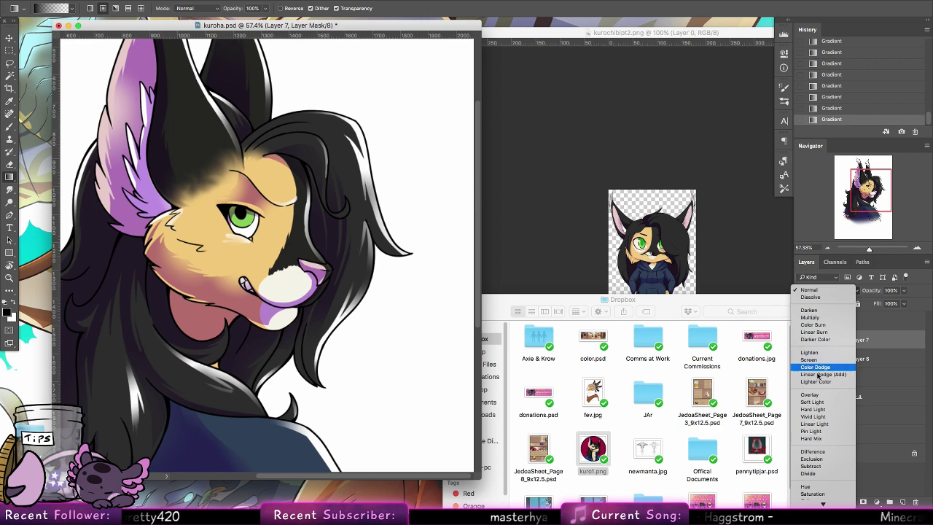
click(810, 395)
key(z)
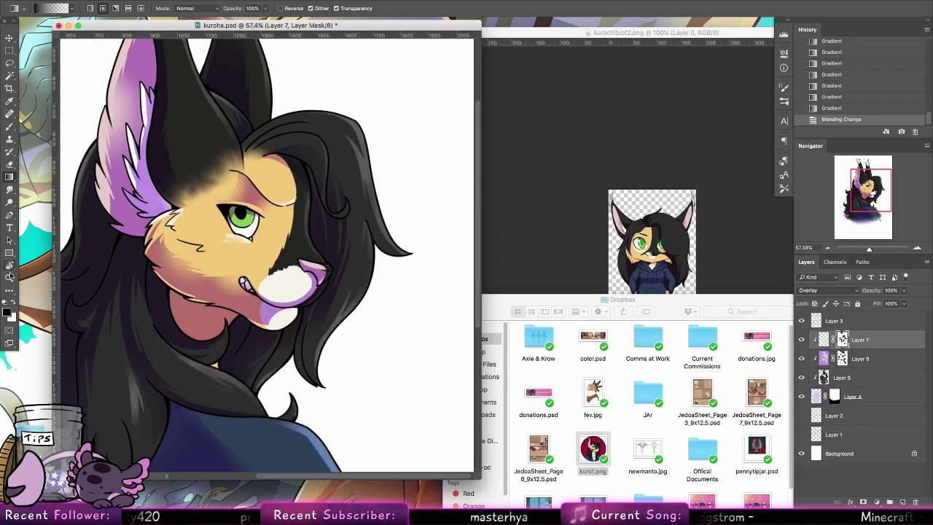
drag(398, 306, 403, 231)
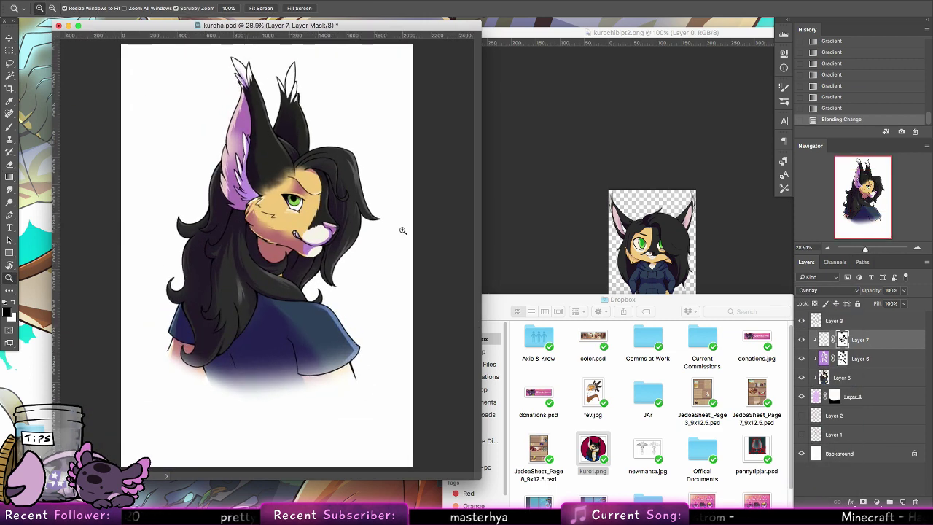
Duplicate Layer 7 directly above itself and make the copy a clipping mask.
alt+drag(861, 346, 861, 337)
right_click(870, 345)
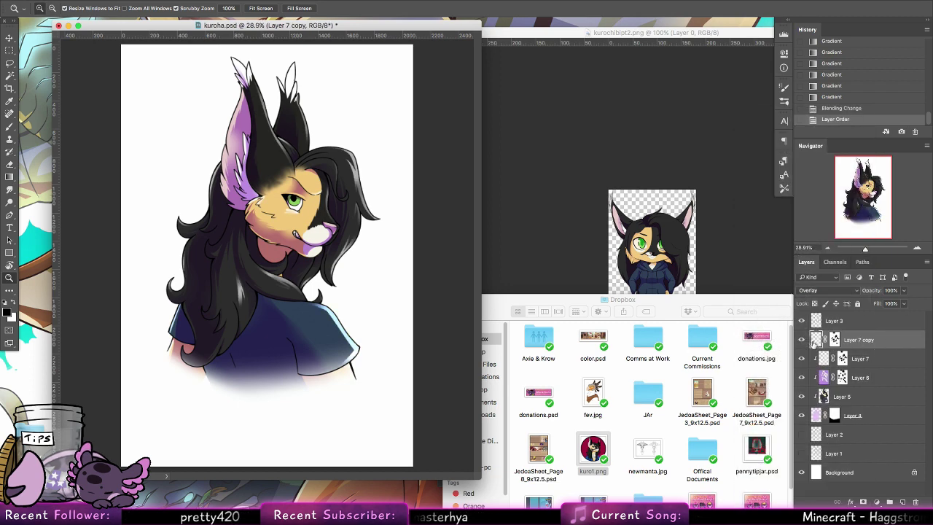
right_click(871, 329)
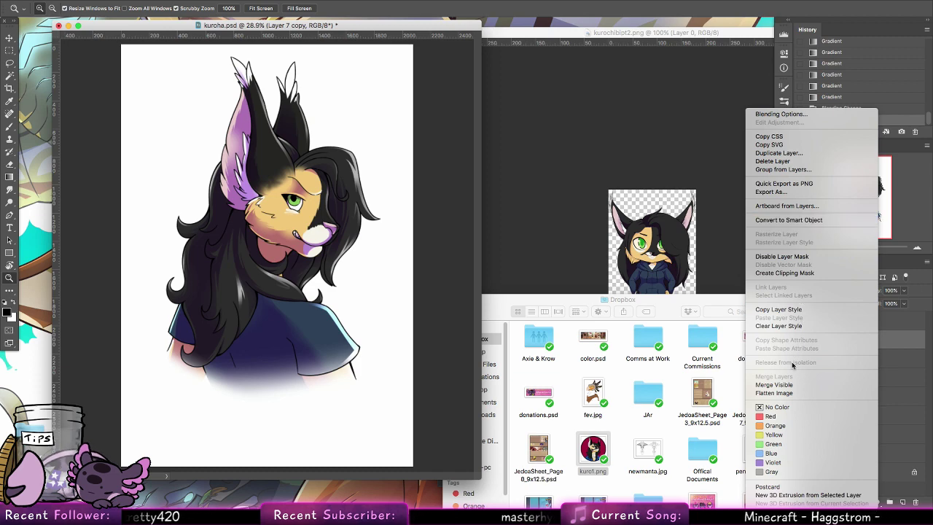
click(875, 342)
right_click(816, 339)
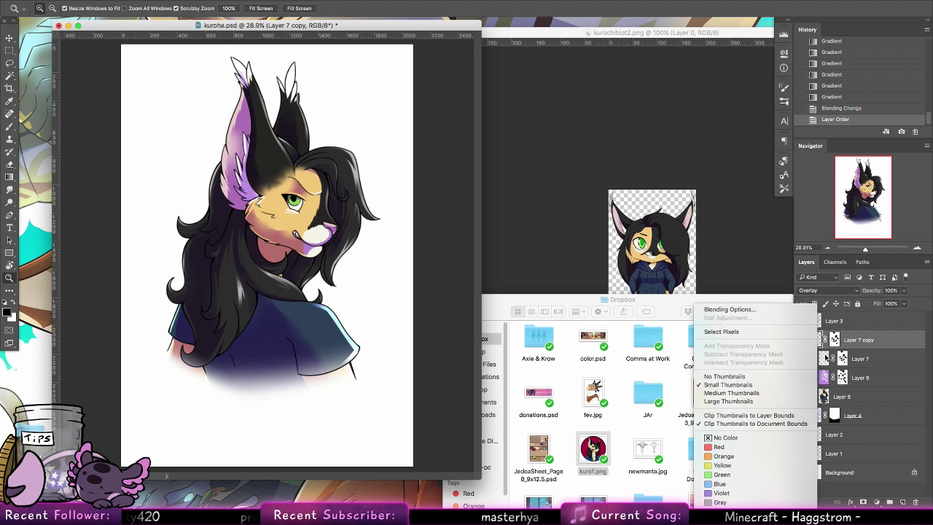
click(826, 356)
right_click(895, 341)
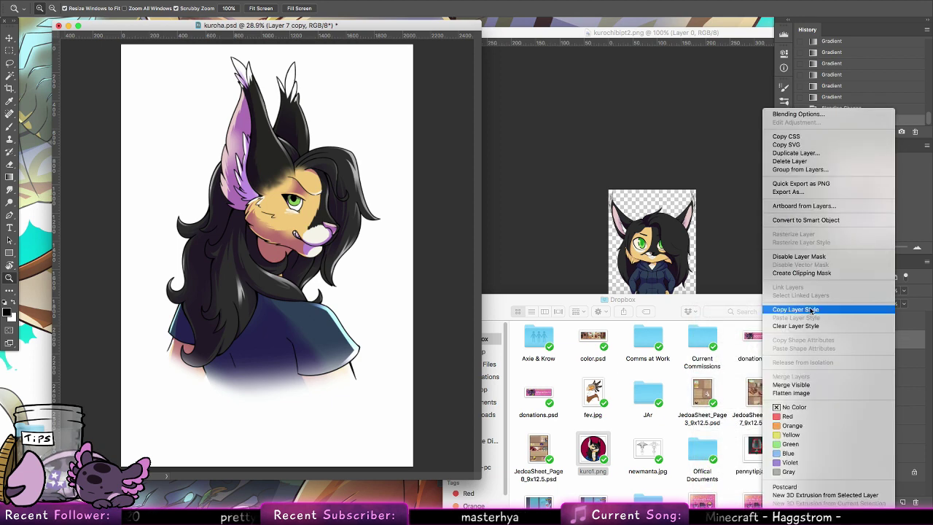
click(815, 274)
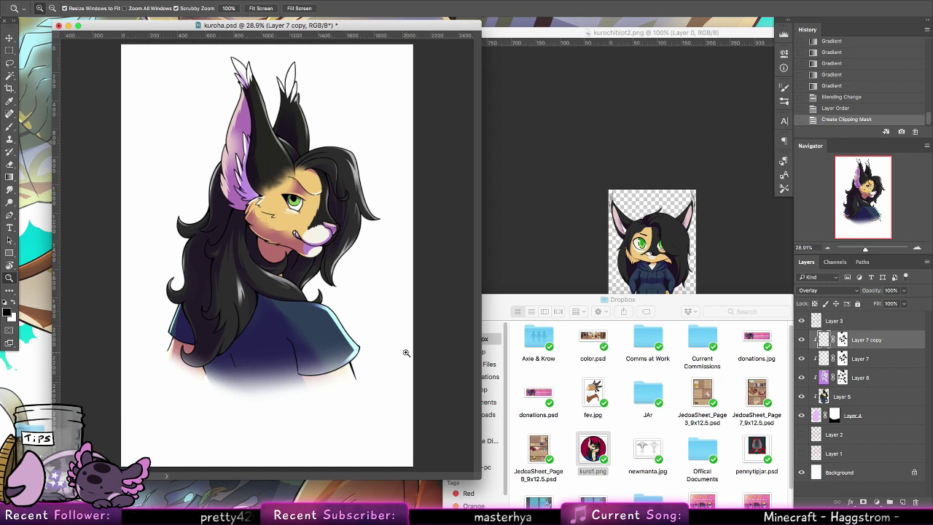
Select the black hair area on Layer 5 with the Magic Wand.
click(9, 176)
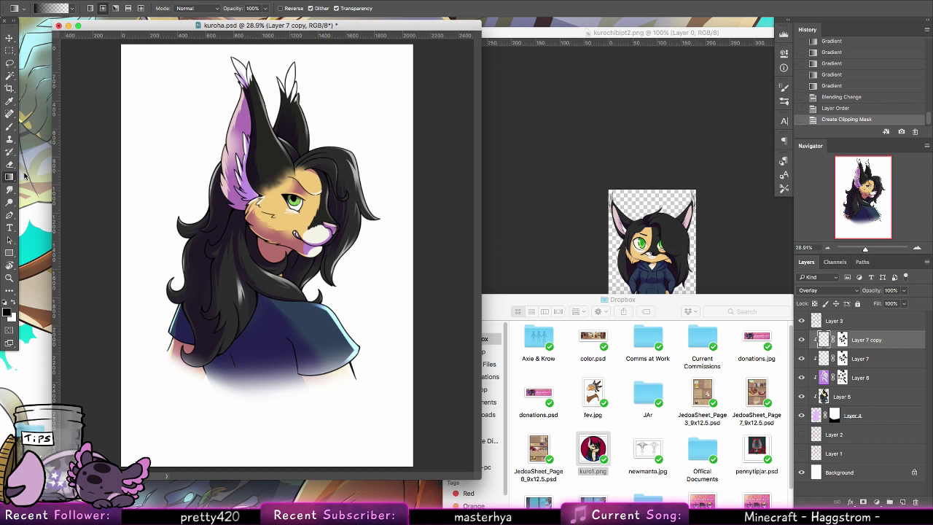
key(w)
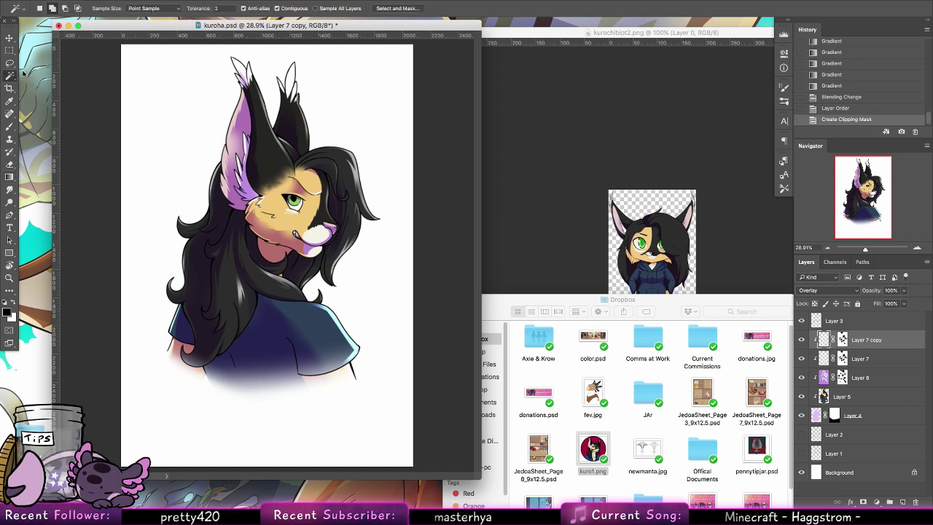
click(854, 396)
click(267, 294)
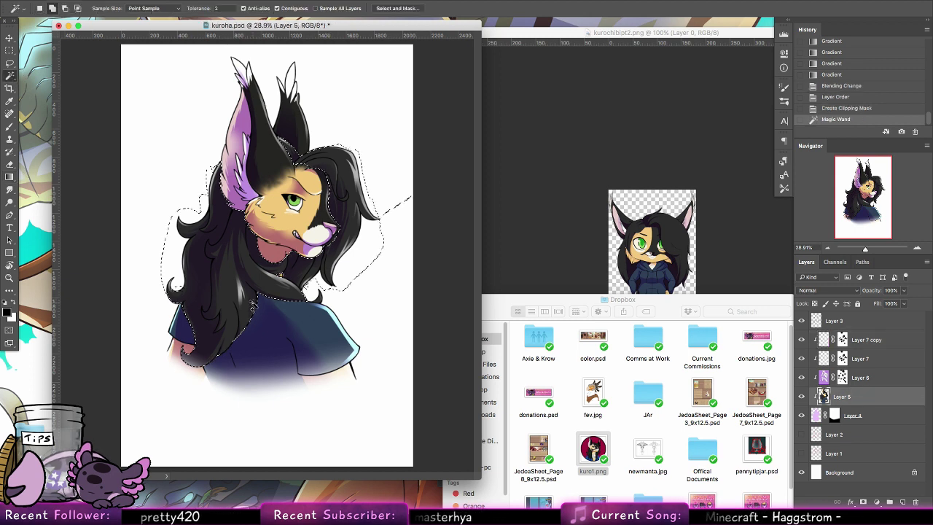
Lighten the lower back hair with white gradients on Layer 7 copy inside the selection, and deselect.
click(10, 176)
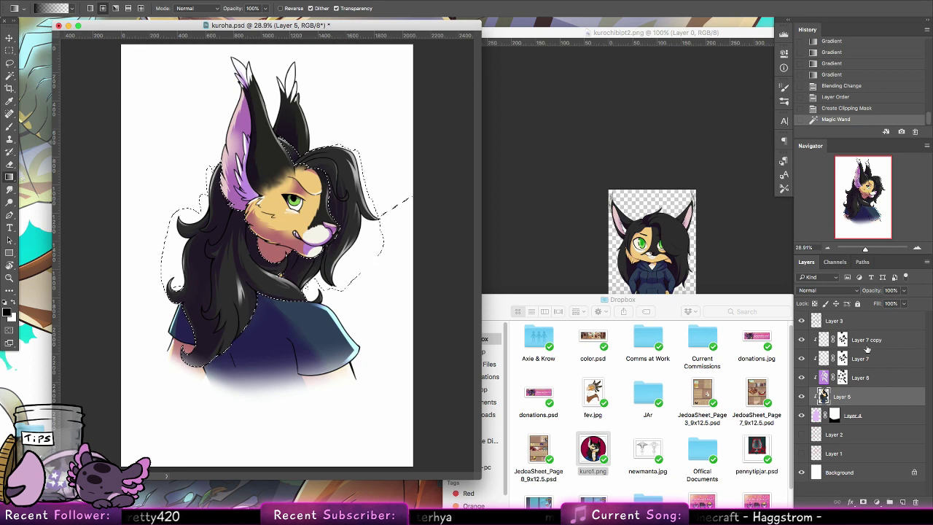
click(826, 343)
drag(271, 365, 278, 388)
key(super+z)
key(x)
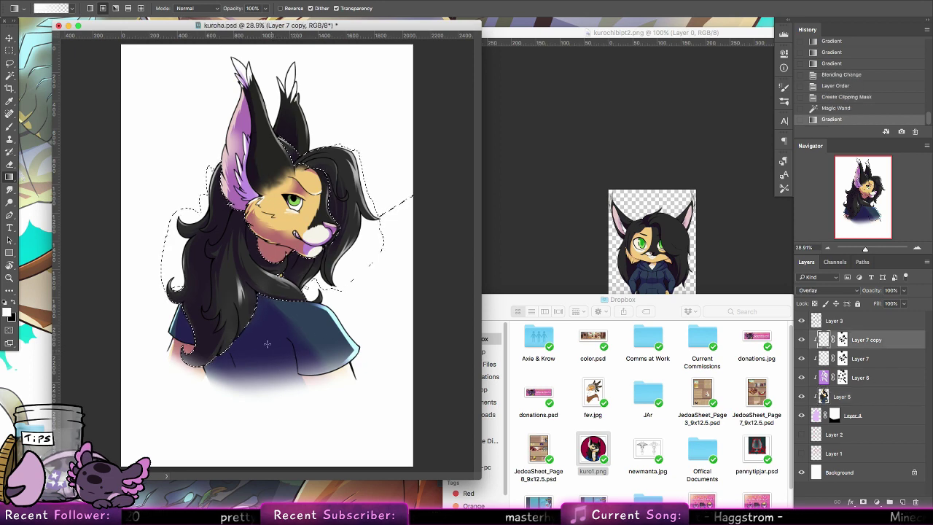
drag(267, 344, 269, 394)
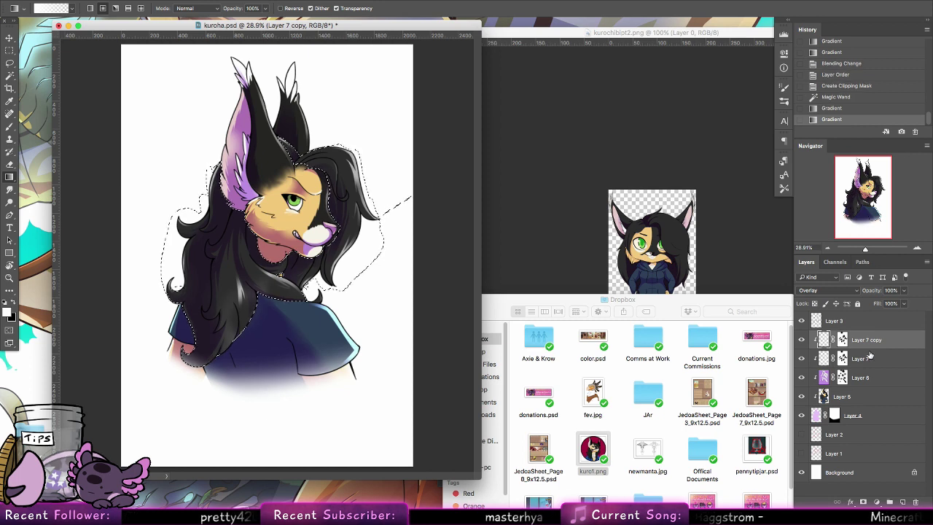
key(super+d)
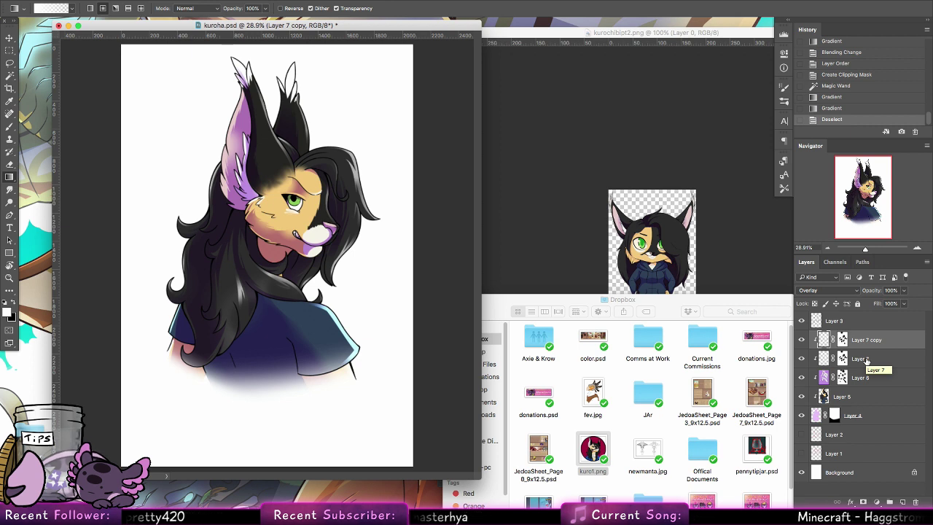
Add a new layer above Layer 7 copy and make it a clipping mask.
click(846, 324)
drag(880, 337, 888, 344)
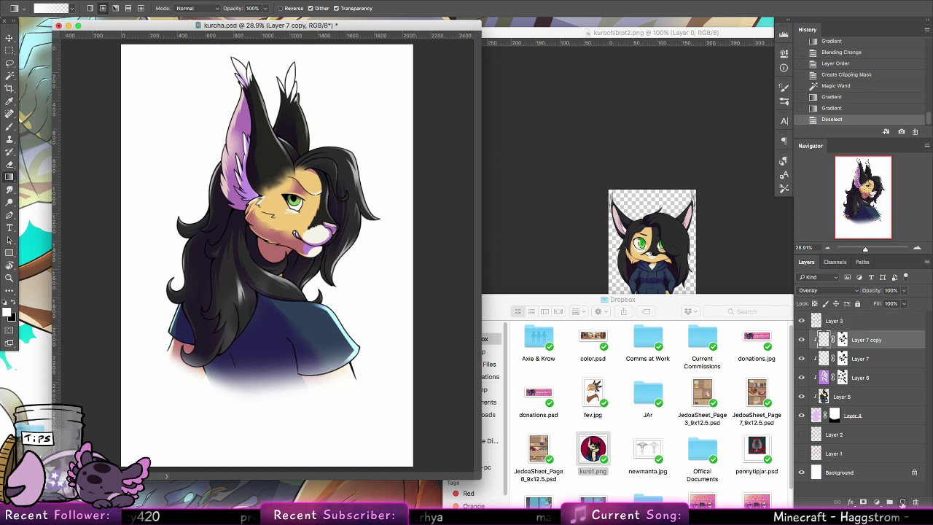
click(902, 501)
right_click(876, 338)
click(800, 274)
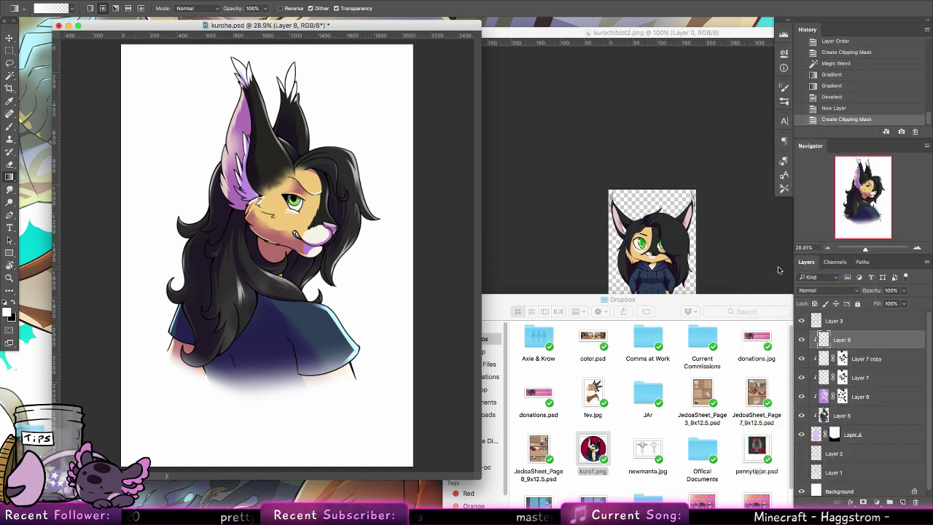
Set the foreground colour to bright yellow and apply a linear gradient on Layer 8 from above the ears down to the back hair.
click(7, 312)
click(490, 207)
drag(490, 207, 491, 211)
click(481, 108)
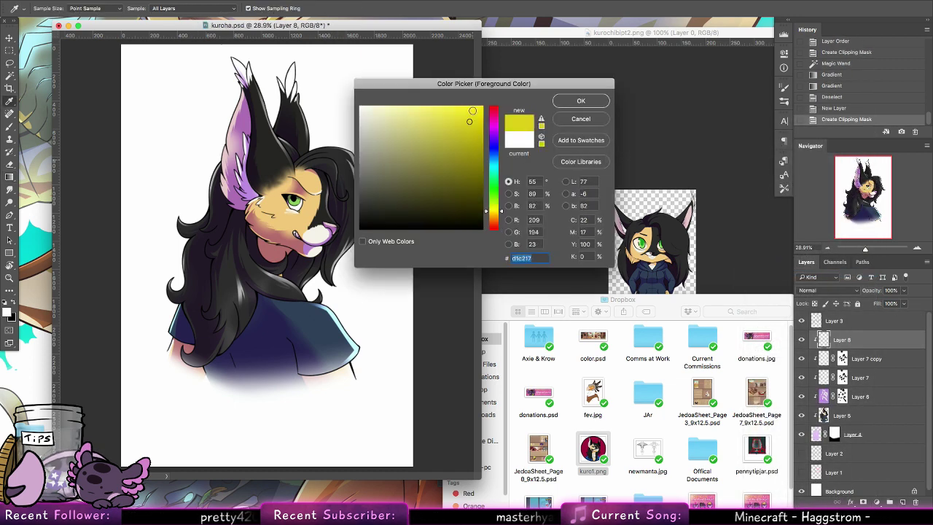
click(579, 101)
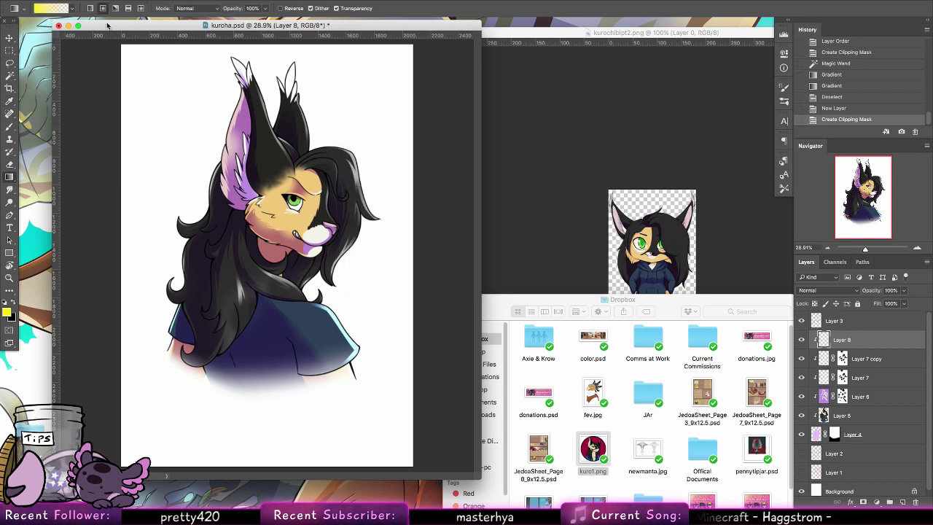
drag(157, 69, 223, 300)
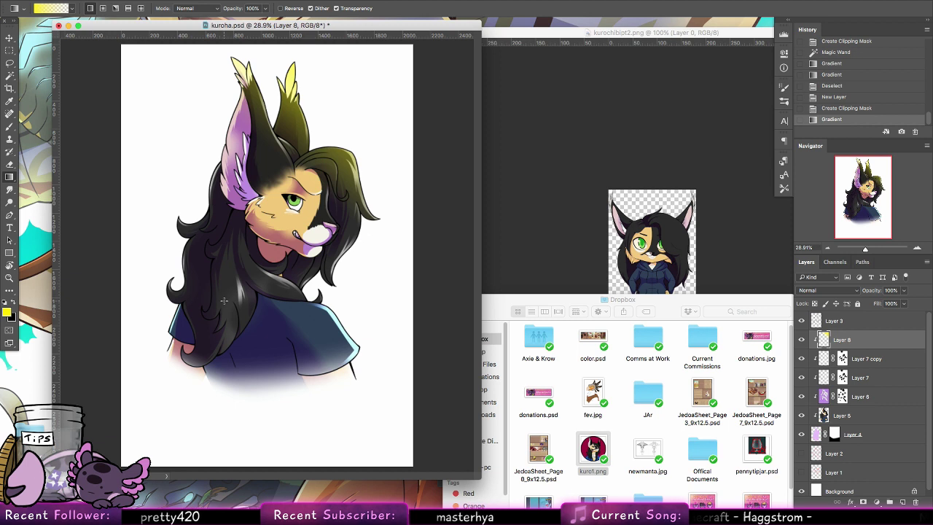
Set the foreground colour to purple d359e3 and apply a gradient on Layer 8 from the lower back hair up toward the face.
click(6, 312)
click(494, 154)
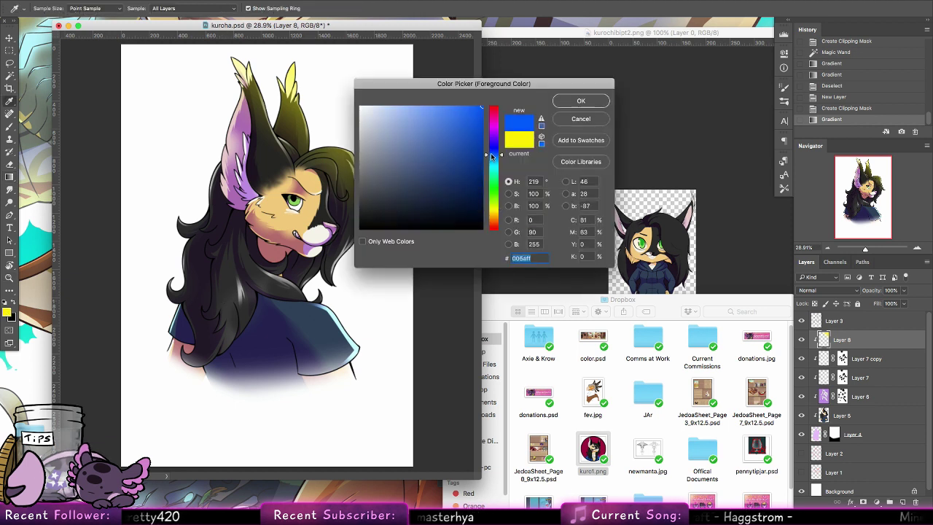
click(240, 191)
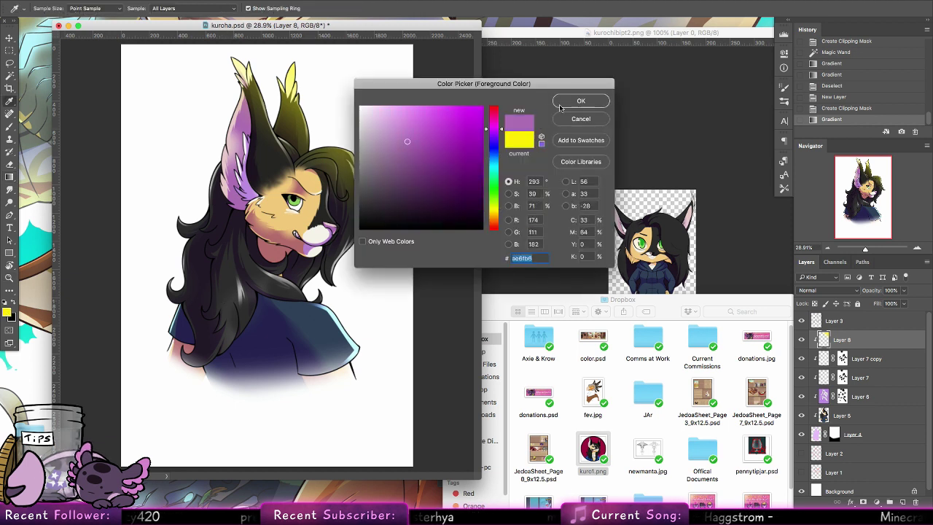
click(561, 102)
click(7, 313)
click(433, 119)
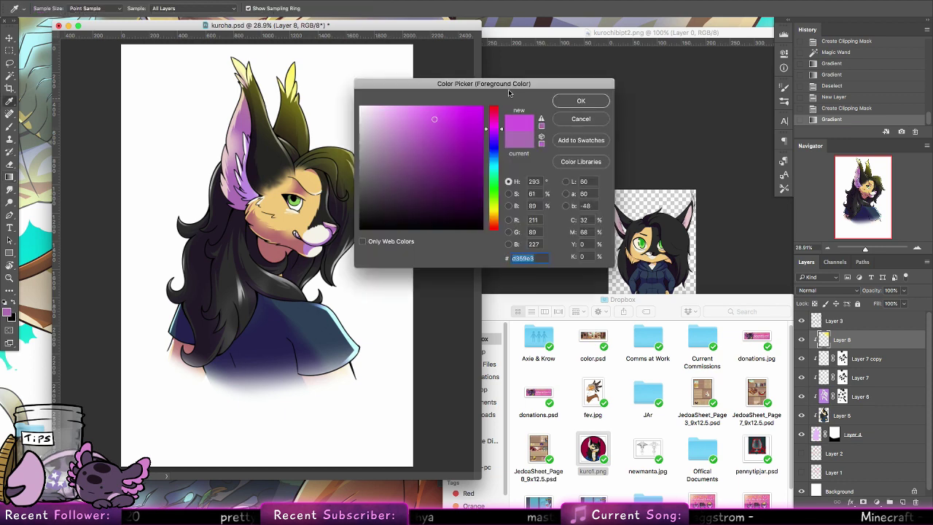
click(567, 100)
drag(223, 297, 311, 196)
key(super+z)
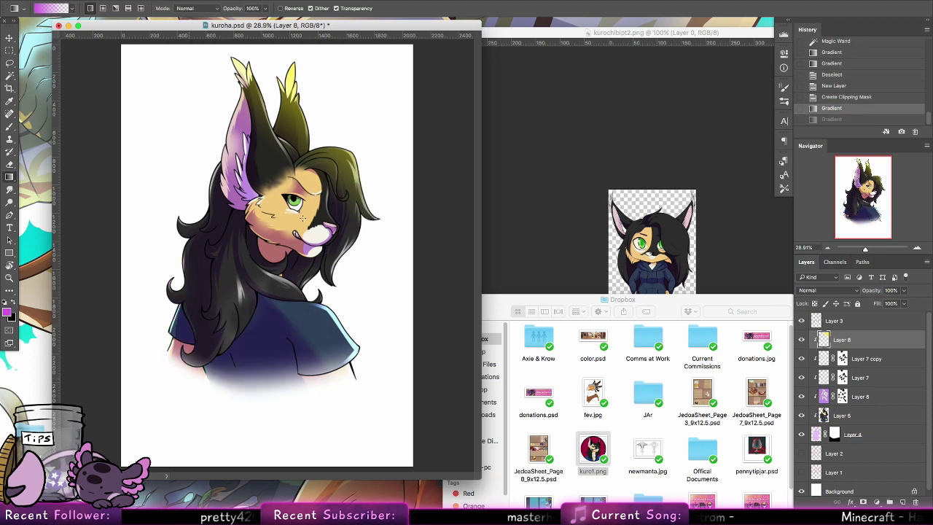
key(ctrl+z)
Set the blending mode of the yellow and purple gradient layer, Layer 8, to Overlay.
click(827, 290)
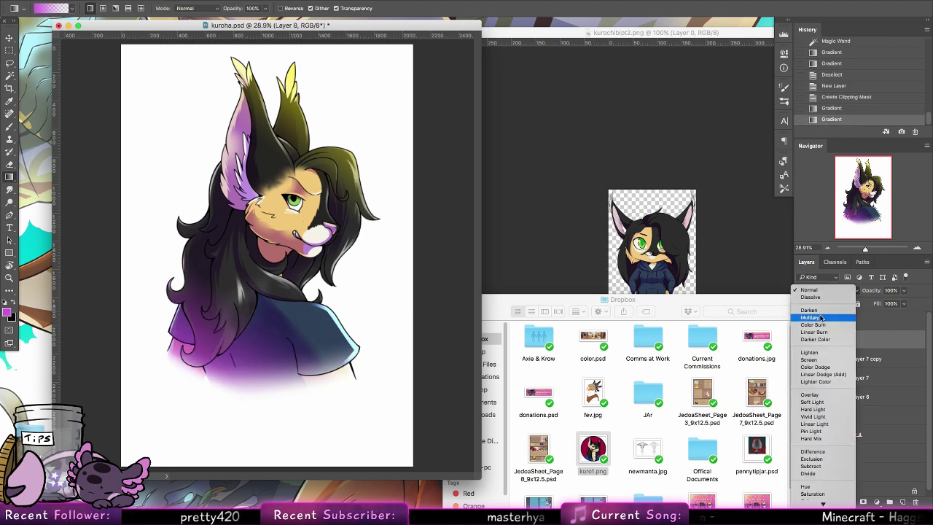
click(822, 394)
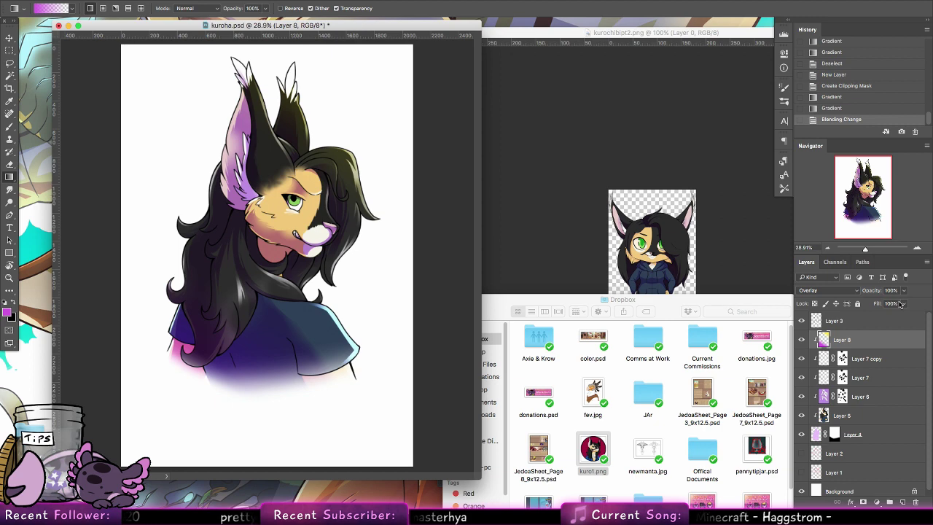
click(859, 326)
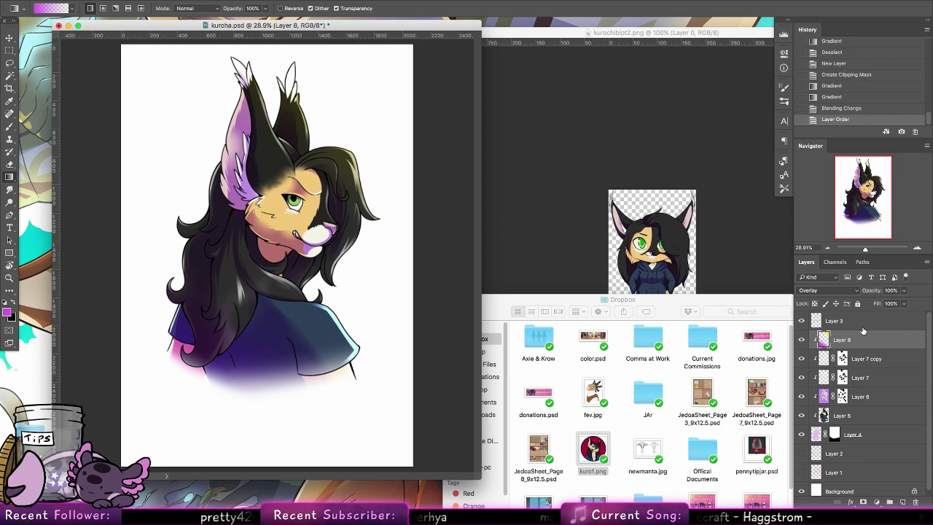
Add a new layer above Layer 3 and paint small white brush highlights on the green eye.
click(902, 501)
click(8, 277)
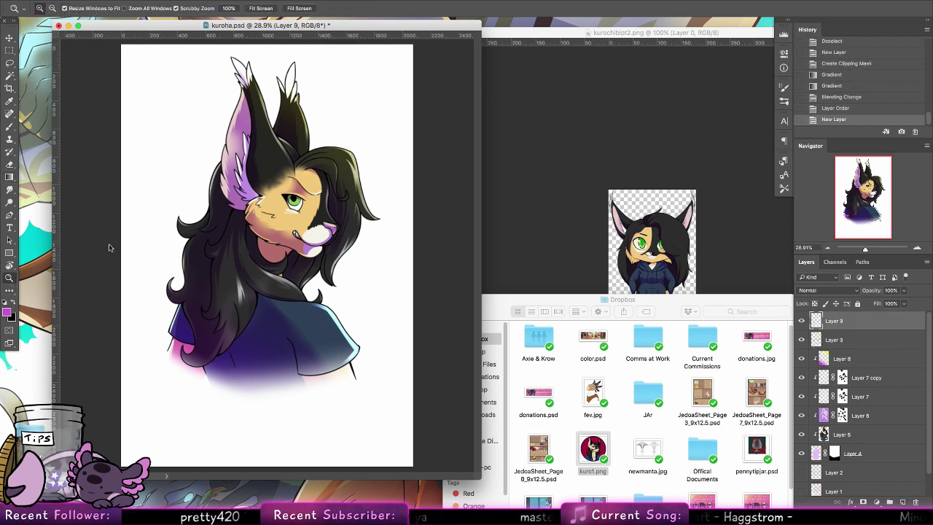
drag(273, 182, 290, 201)
click(4, 302)
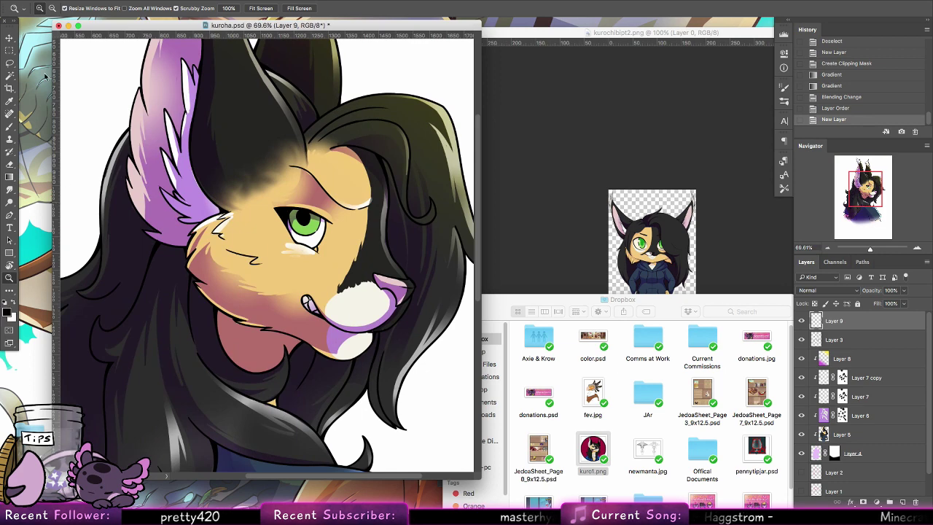
click(9, 126)
click(41, 9)
key(Escape)
key(x)
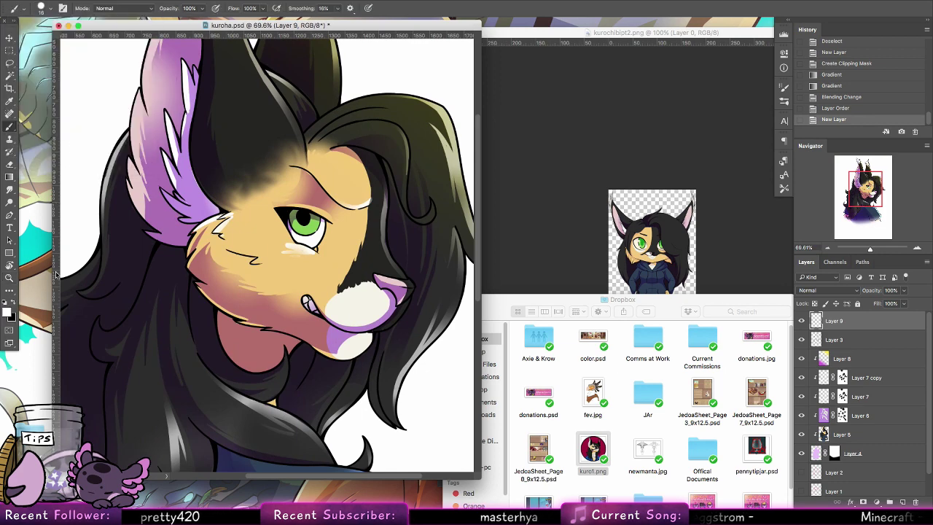
click(296, 216)
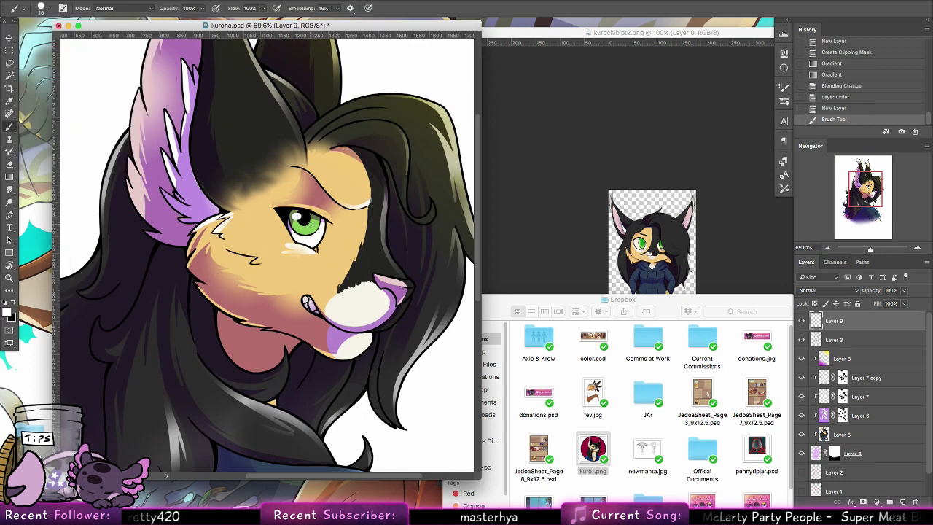
click(322, 221)
drag(317, 219, 310, 225)
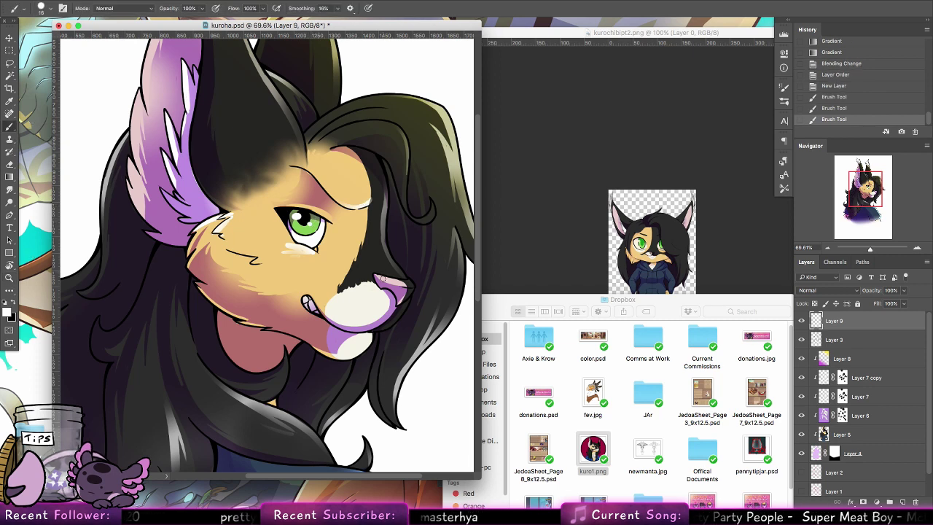
View the whole portrait and close the Dropbox folder window and the kurochibipt2.png reference image.
key(z)
mouse_move(378, 247)
mouse_down()
mouse_move(354, 226)
mouse_move(362, 205)
mouse_move(413, 183)
mouse_up()
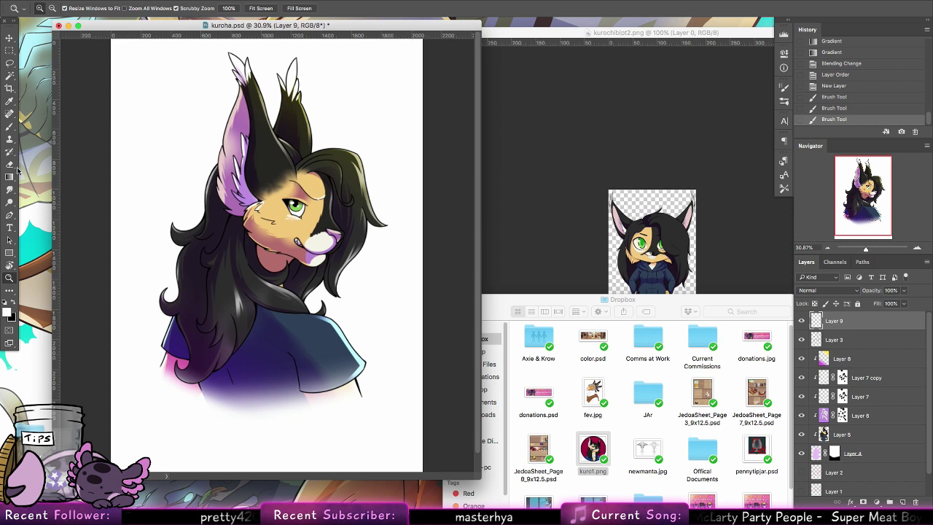
drag(10, 176, 45, 169)
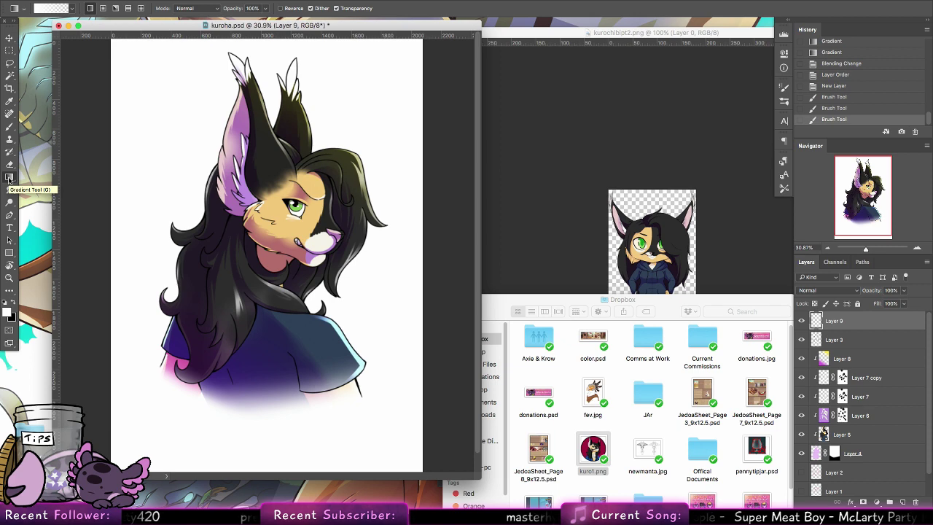
click(525, 300)
click(450, 300)
click(547, 294)
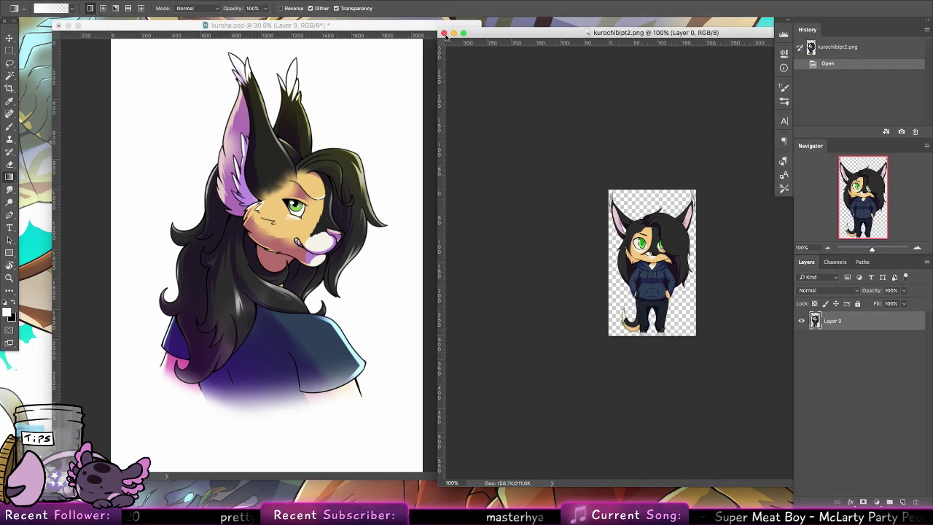
click(444, 33)
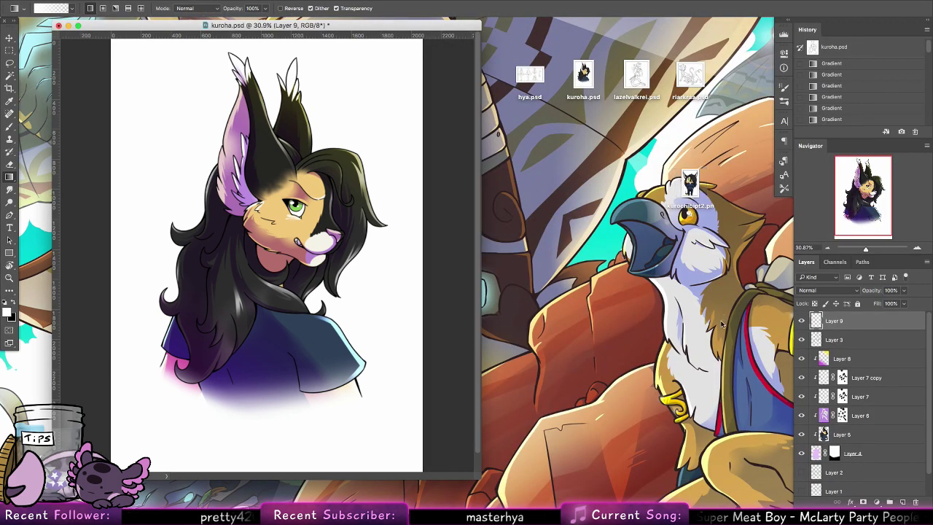
Switch to Finder, open the Personal Art folder from the desktop and select Texture1.jpg and Texture2.jpg.
click(902, 328)
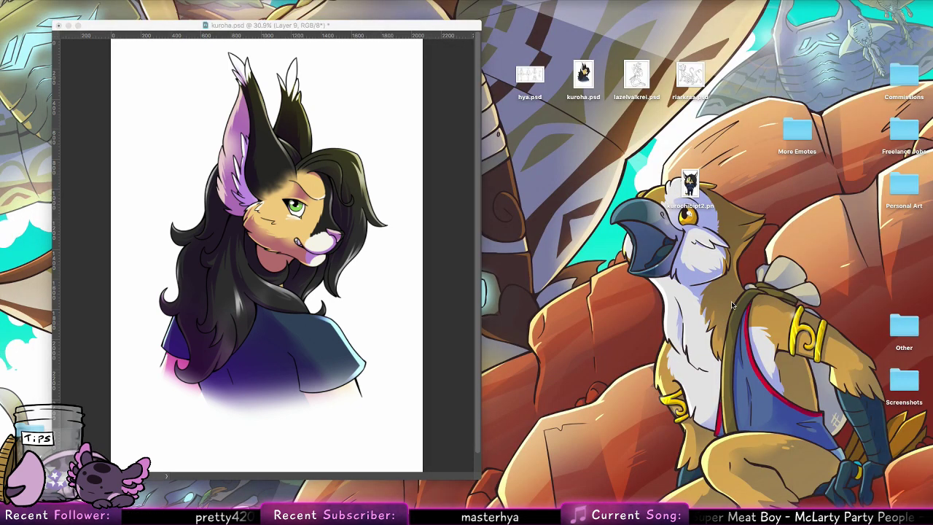
double_click(902, 330)
click(308, 149)
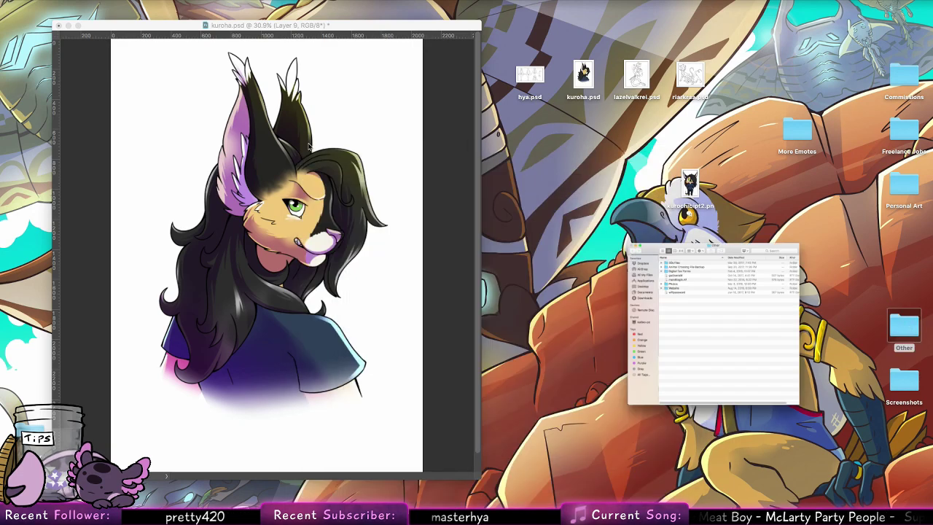
double_click(906, 190)
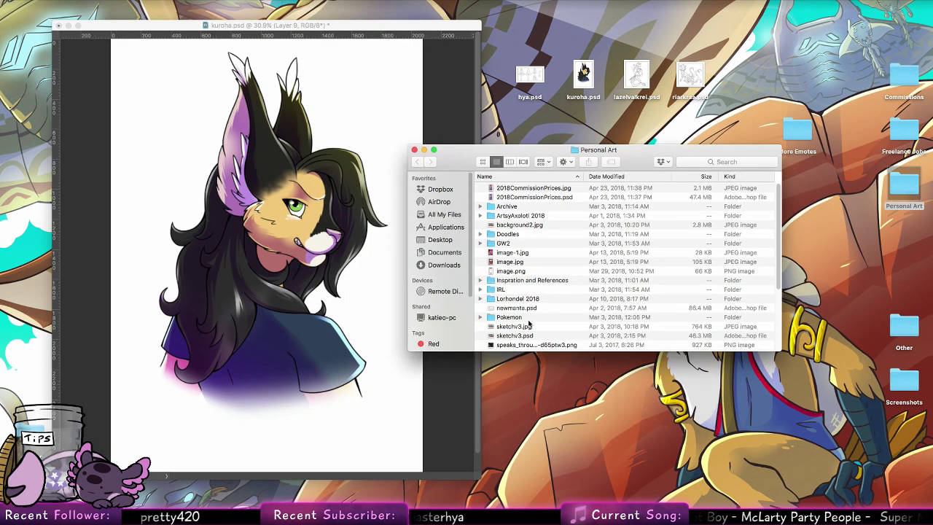
scroll(536, 324, down, 5)
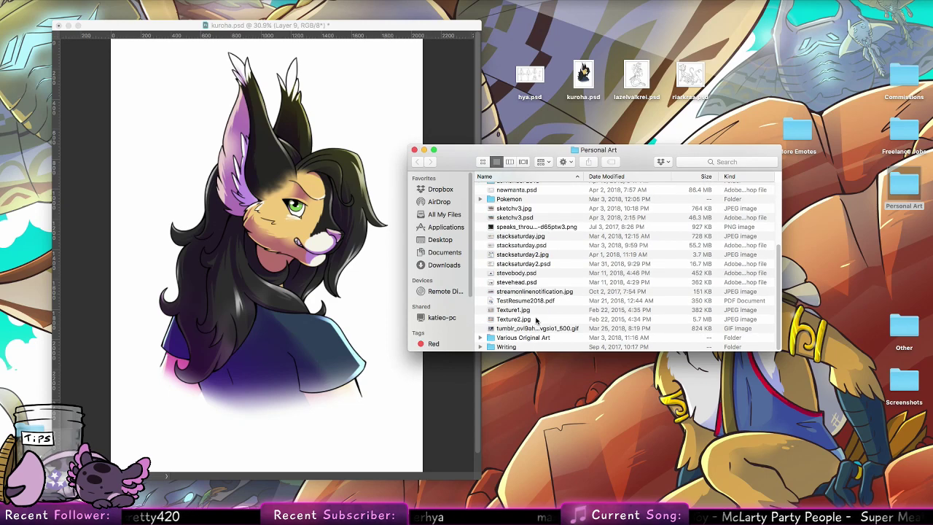
click(536, 310)
shift+click(535, 319)
Return to kuroha.psd, open Hue/Saturation for Layer 3 and try saturation +100 with lightness +50.
click(382, 353)
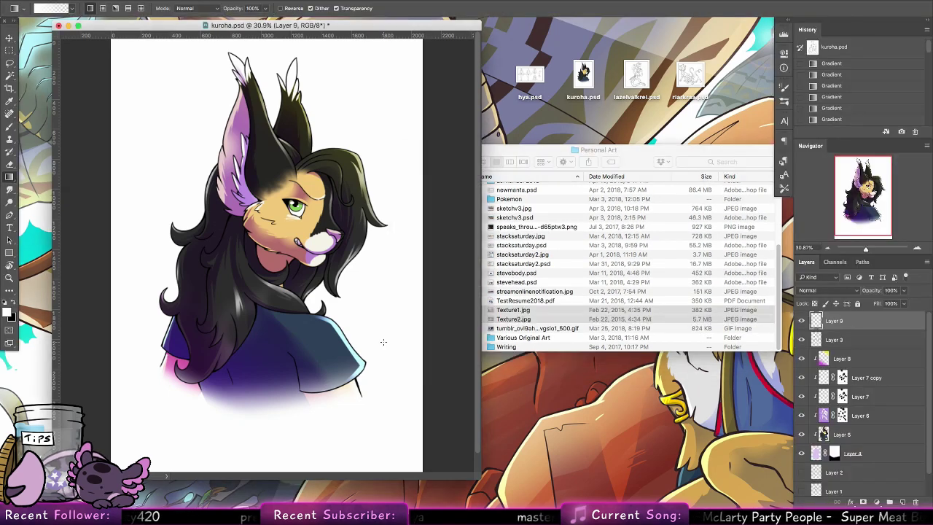
click(865, 342)
click(139, 3)
mouse_move(176, 23)
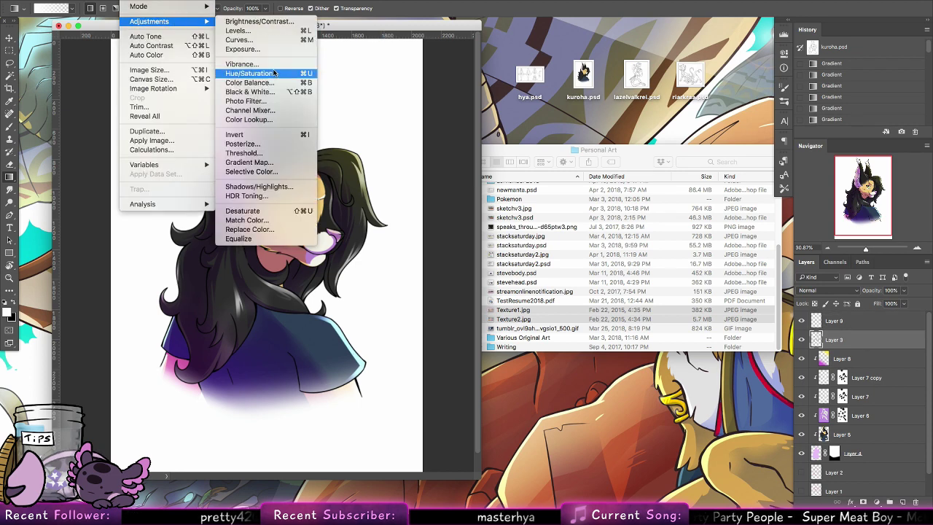
click(266, 73)
drag(546, 195, 612, 196)
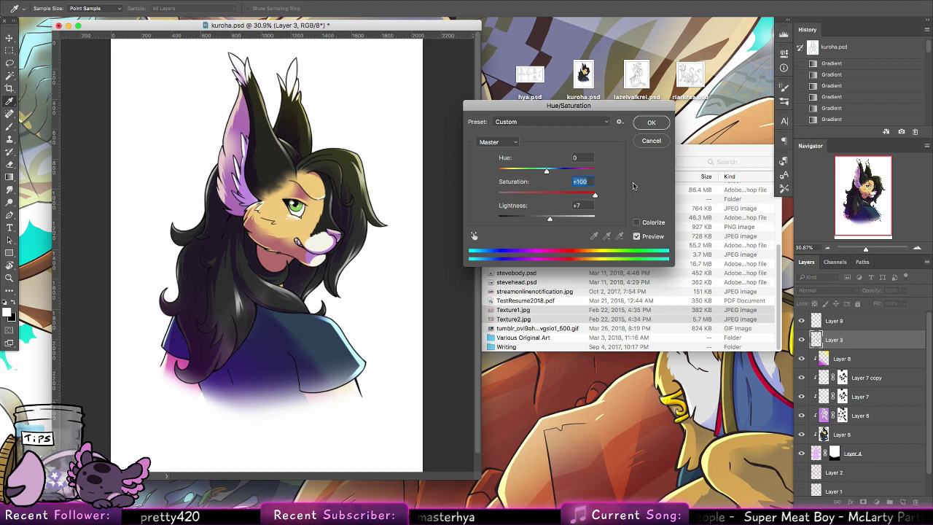
drag(550, 218, 571, 219)
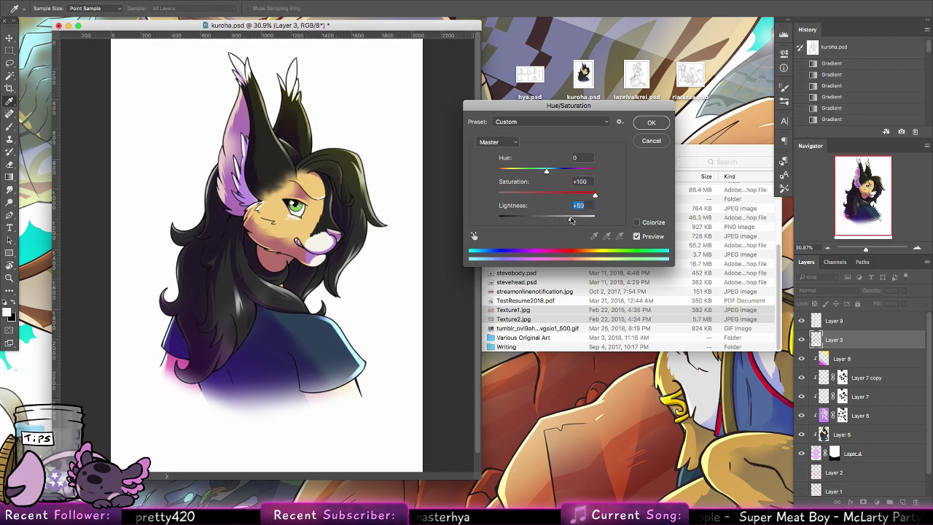
Colorize Layer 3's line art at hue 254, saturation 79 and lightness +9, apply it, and compare before and after.
click(637, 222)
drag(548, 219, 565, 218)
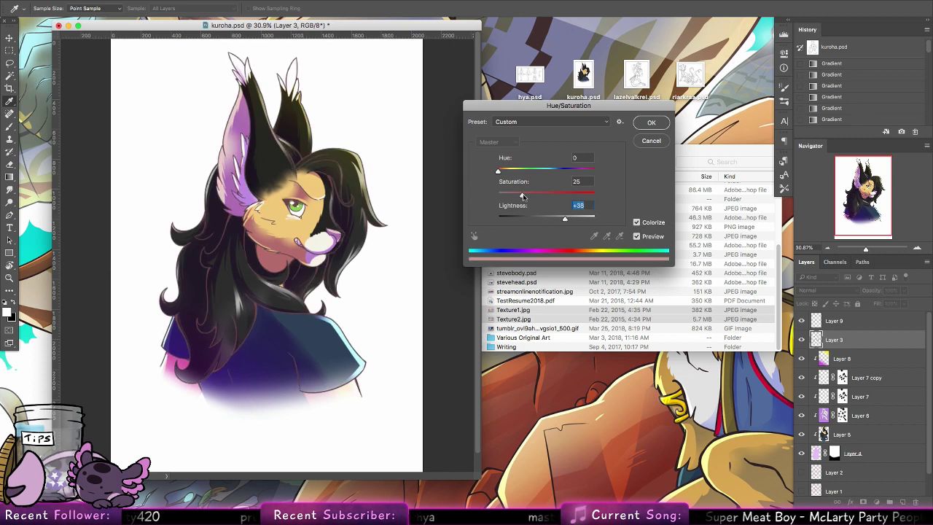
drag(522, 195, 565, 218)
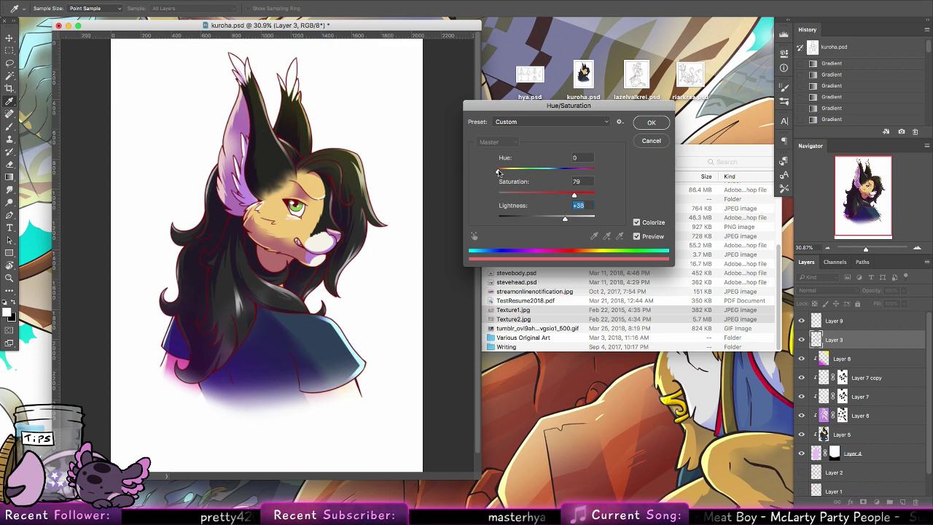
drag(498, 172, 565, 169)
drag(565, 218, 543, 222)
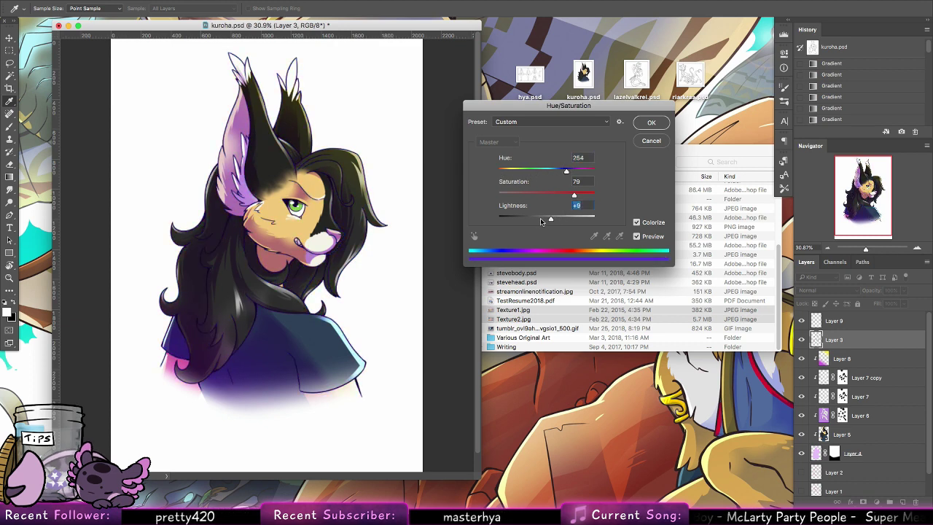
click(653, 122)
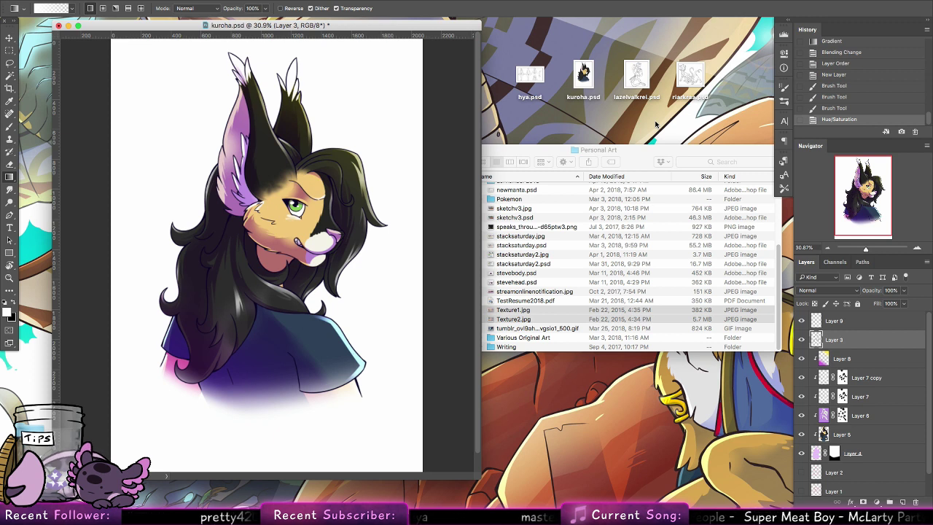
key(super+z)
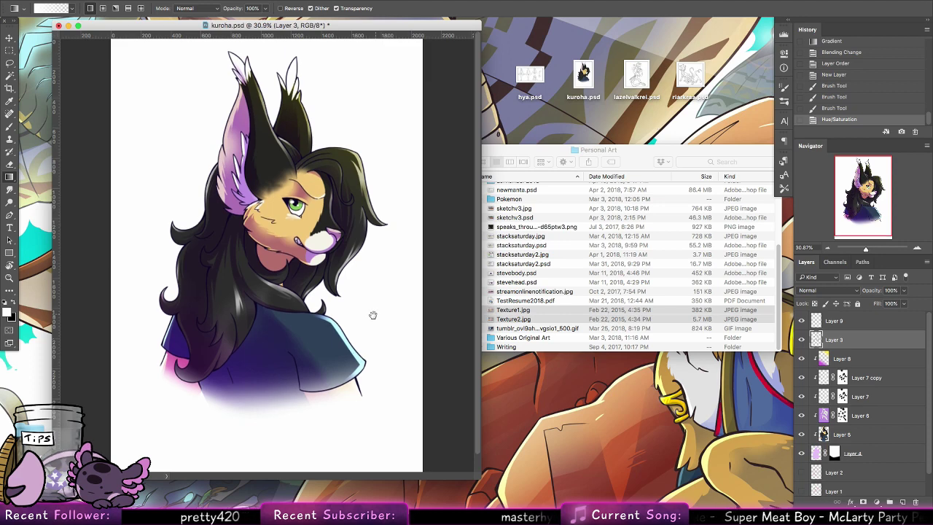
key(super+z)
Paint a near-black brush stroke on Layer 5 along the hair beside the muzzle's underside.
double_click(11, 276)
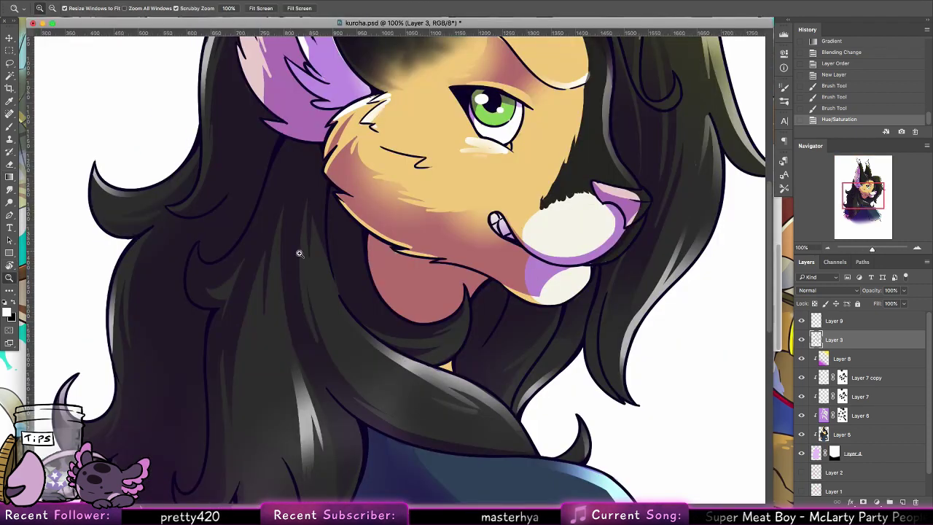
click(11, 127)
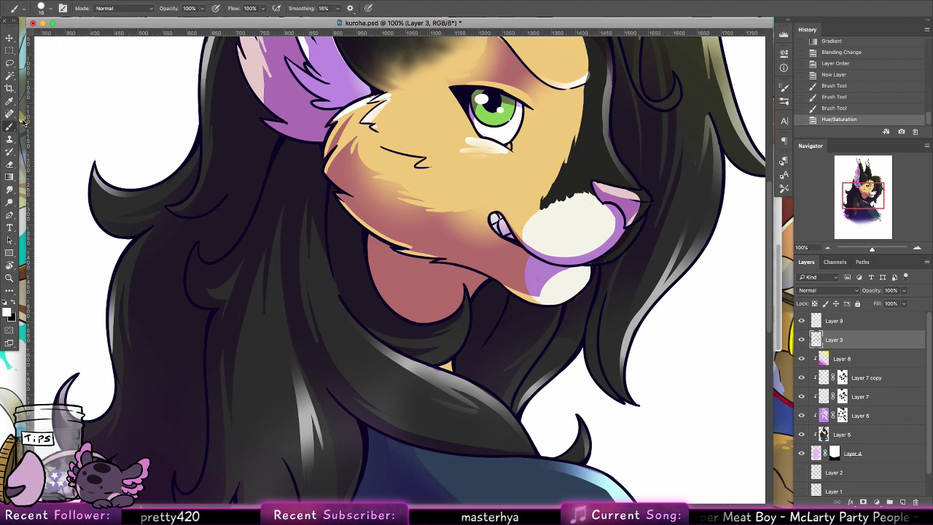
key(x)
click(839, 436)
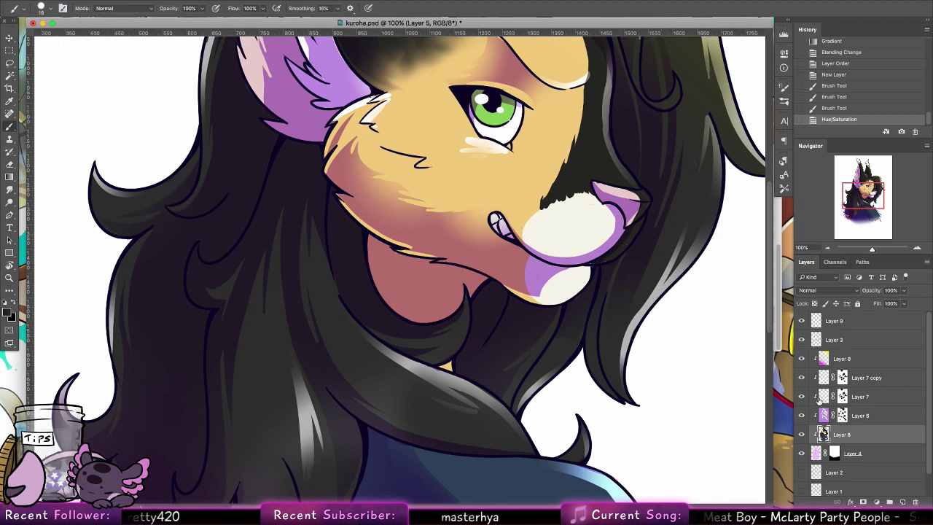
drag(595, 264, 644, 237)
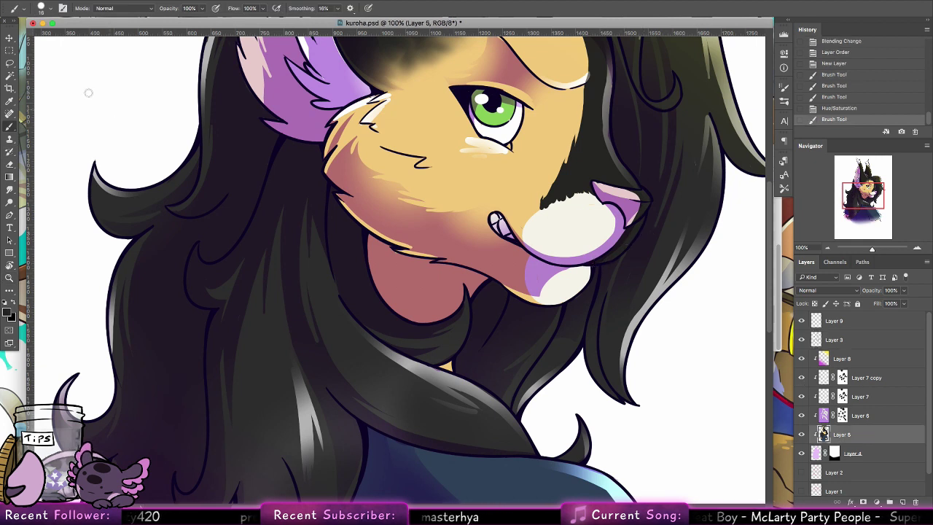
key(w)
click(838, 471)
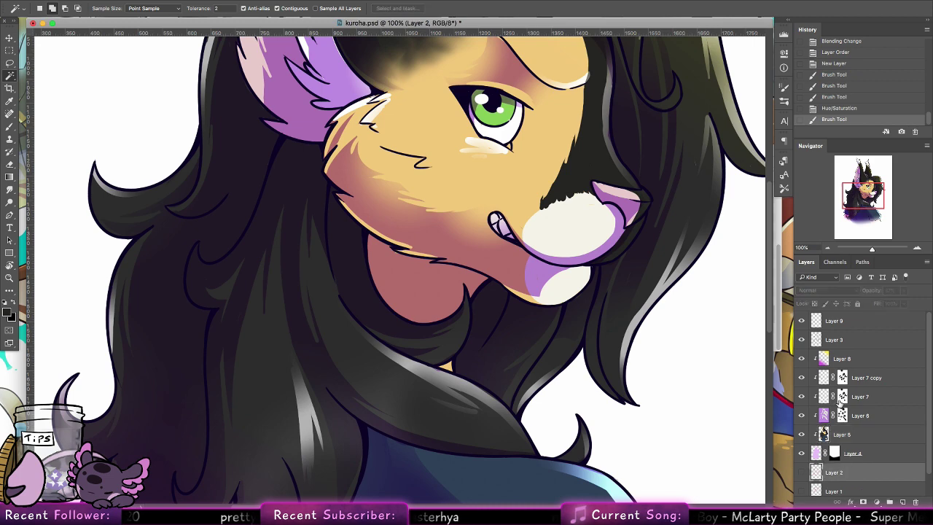
click(833, 339)
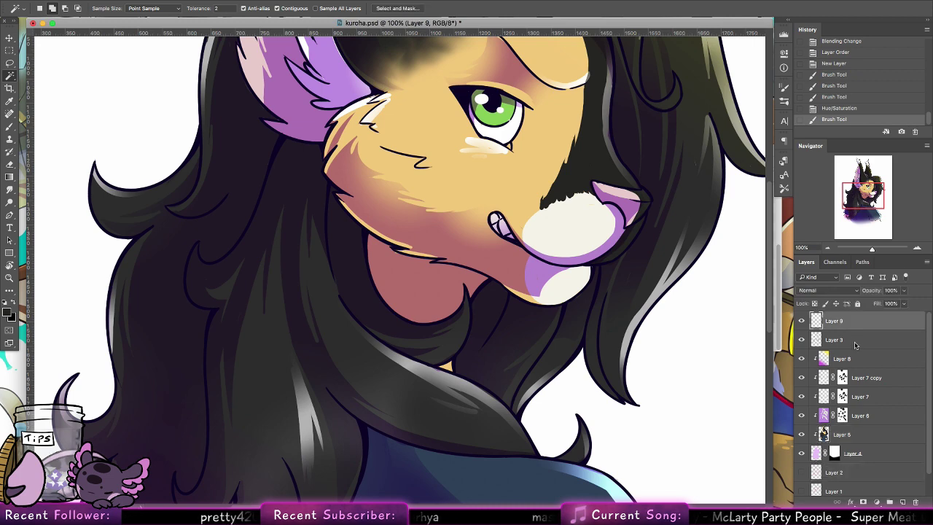
click(626, 287)
key(super+z)
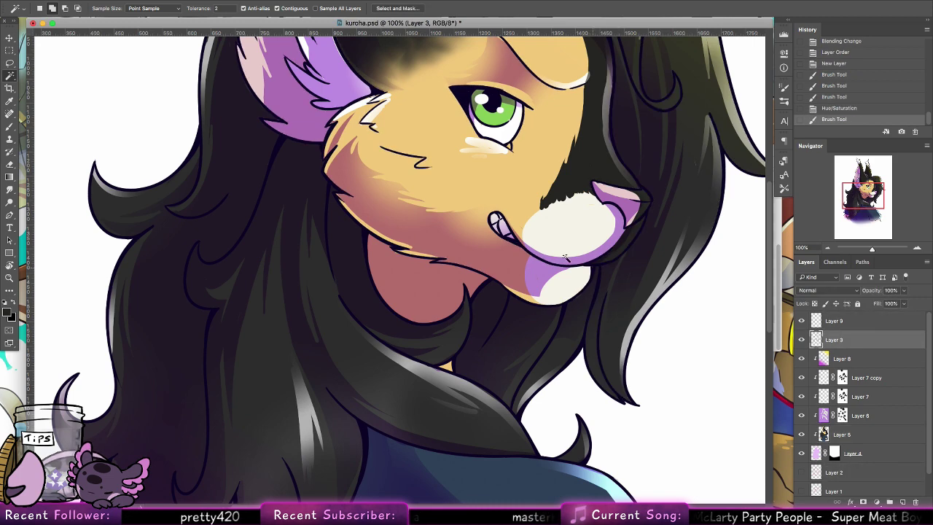
Lasso the front hair lock behind the muzzle, refining the selection along the face edge, forehead strands and small curl.
key(l)
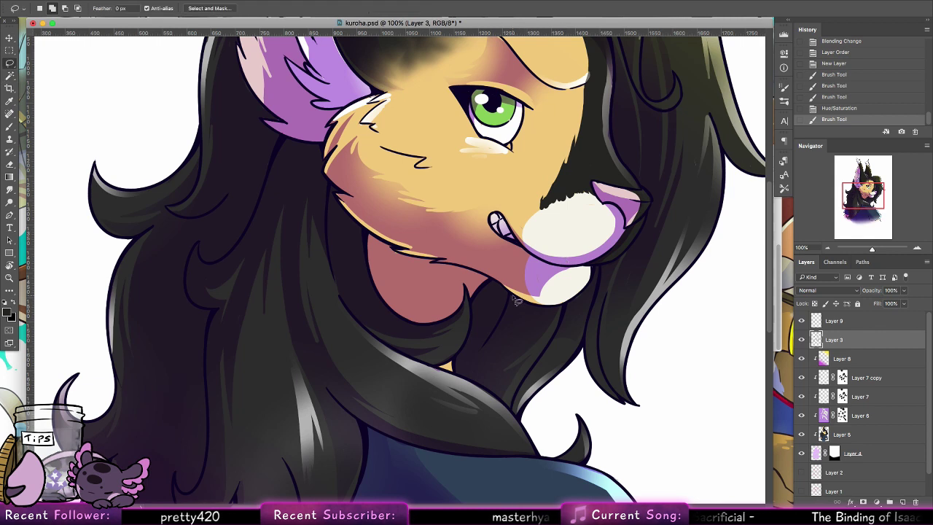
mouse_move(510, 295)
mouse_down()
mouse_move(505, 374)
mouse_move(566, 422)
mouse_move(659, 429)
mouse_move(700, 380)
mouse_move(737, 257)
mouse_move(747, 148)
mouse_move(680, 62)
mouse_move(626, 54)
mouse_move(612, 77)
mouse_move(614, 150)
mouse_move(654, 206)
mouse_move(637, 242)
mouse_move(564, 305)
mouse_move(514, 297)
mouse_up()
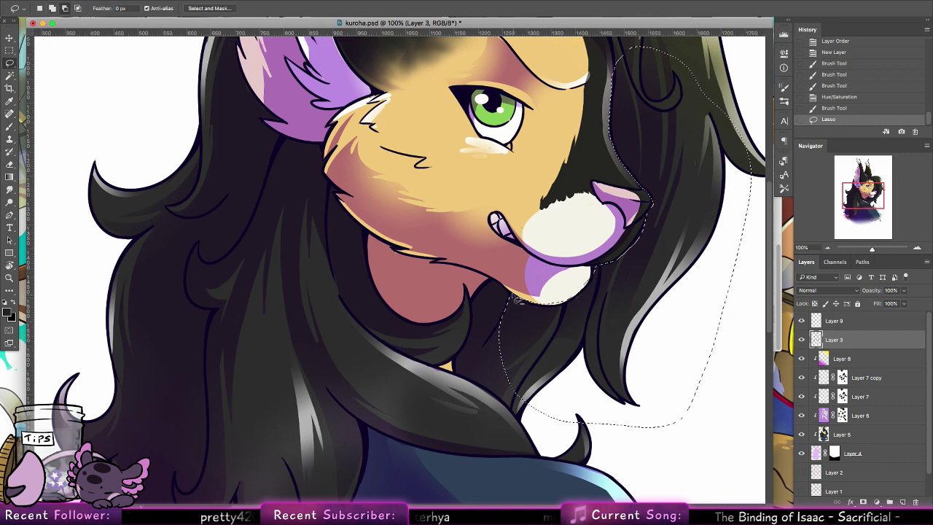
mouse_move(586, 288)
mouse_down()
mouse_move(533, 276)
mouse_move(474, 323)
mouse_move(417, 455)
mouse_up()
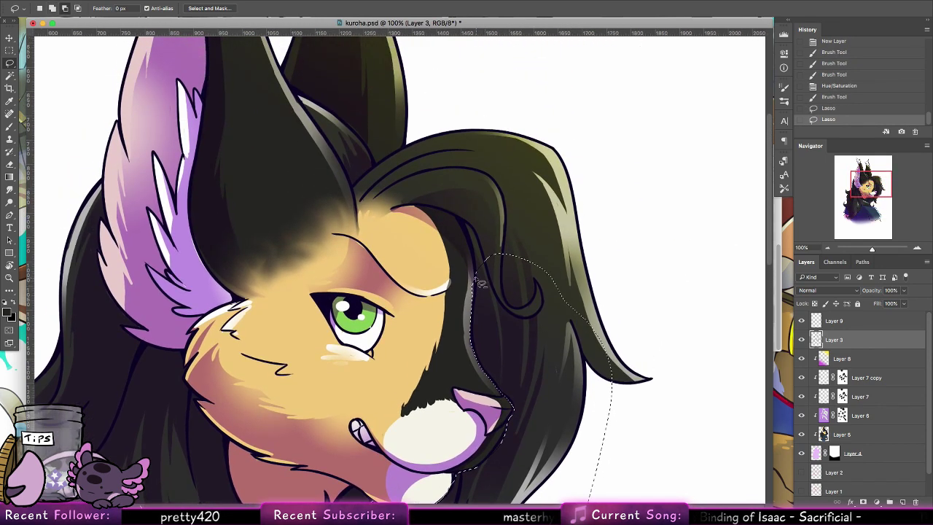
mouse_move(478, 283)
mouse_down()
mouse_move(472, 219)
mouse_move(592, 387)
mouse_move(543, 371)
mouse_up()
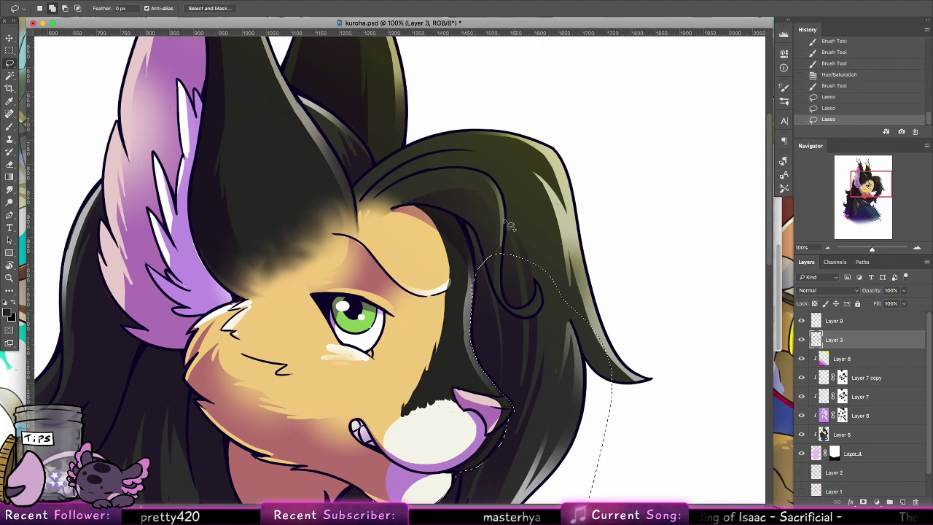
mouse_move(474, 239)
mouse_down()
mouse_move(462, 221)
mouse_move(502, 302)
mouse_move(508, 232)
mouse_move(450, 201)
mouse_up()
mouse_move(503, 226)
mouse_down()
mouse_move(492, 200)
mouse_move(499, 194)
mouse_up()
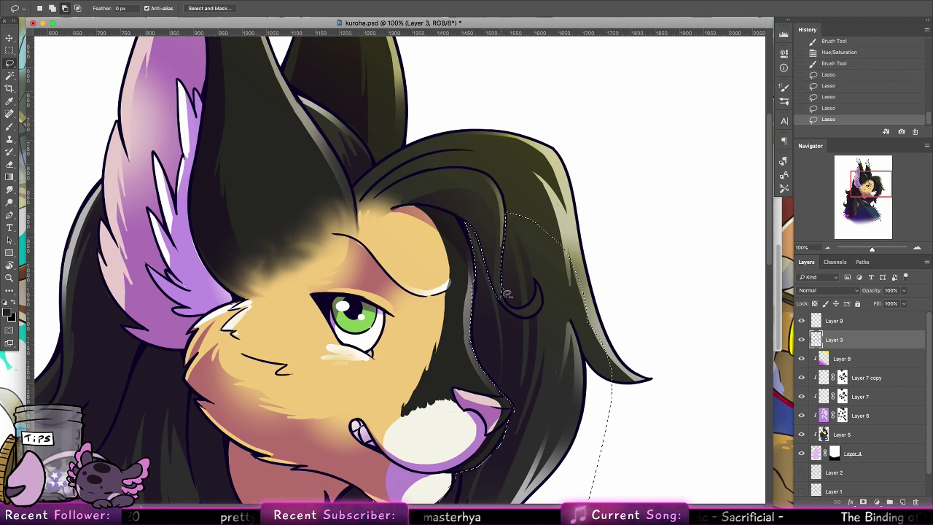
mouse_move(536, 280)
mouse_down()
mouse_move(548, 307)
mouse_move(539, 320)
mouse_move(502, 306)
mouse_move(504, 287)
mouse_move(408, 293)
mouse_up()
Sample the ear's purple for the Gradient tool and add a new layer directly above Layer 5.
click(10, 278)
mouse_move(588, 314)
mouse_down()
mouse_move(566, 314)
mouse_move(573, 306)
mouse_up()
click(9, 177)
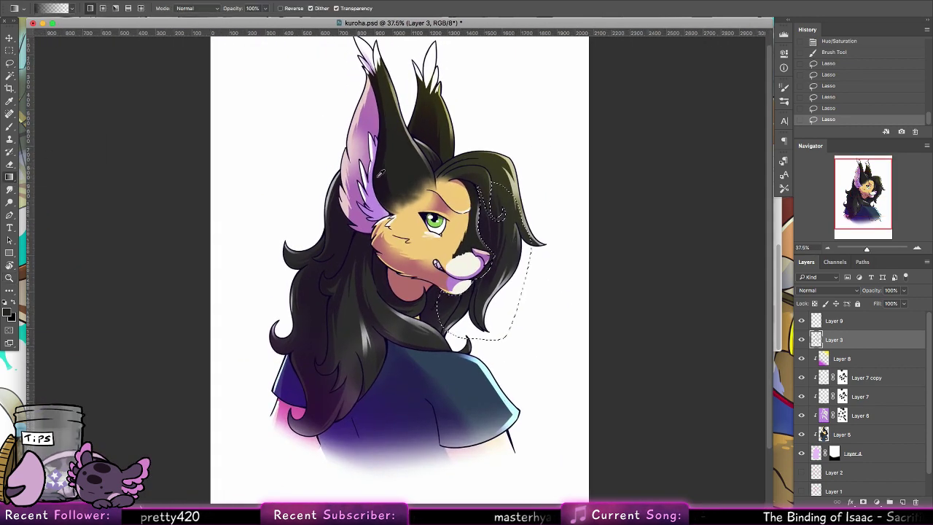
alt+click(376, 177)
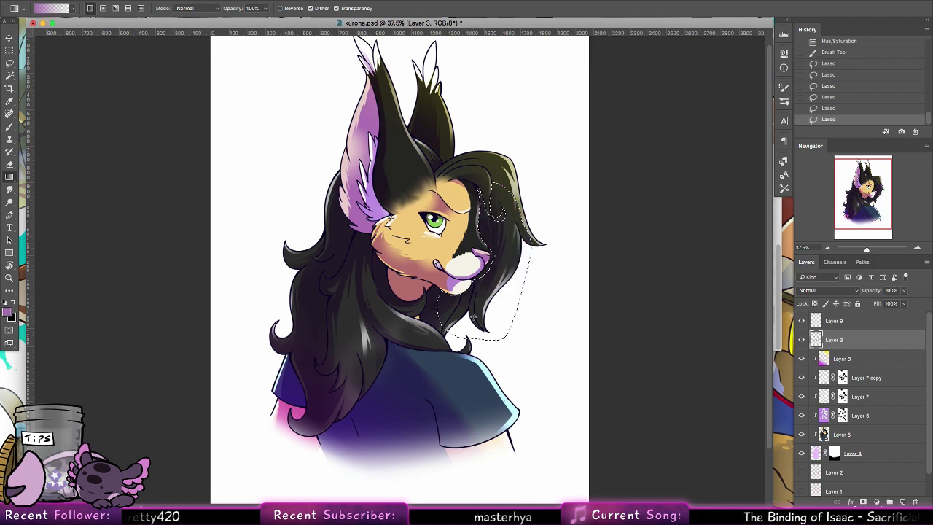
click(845, 359)
click(875, 423)
click(877, 434)
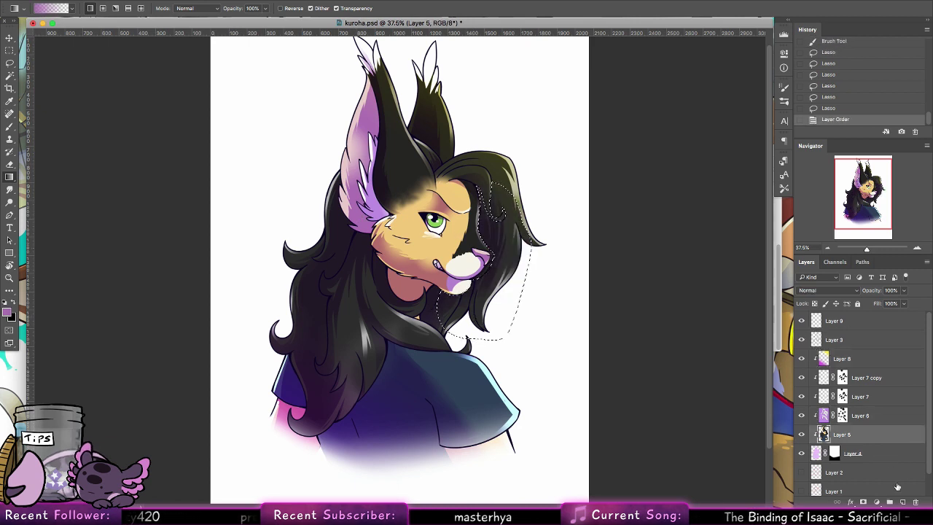
click(902, 502)
Try linear purple gradients across the selected front hair, then undo them.
drag(525, 230, 480, 191)
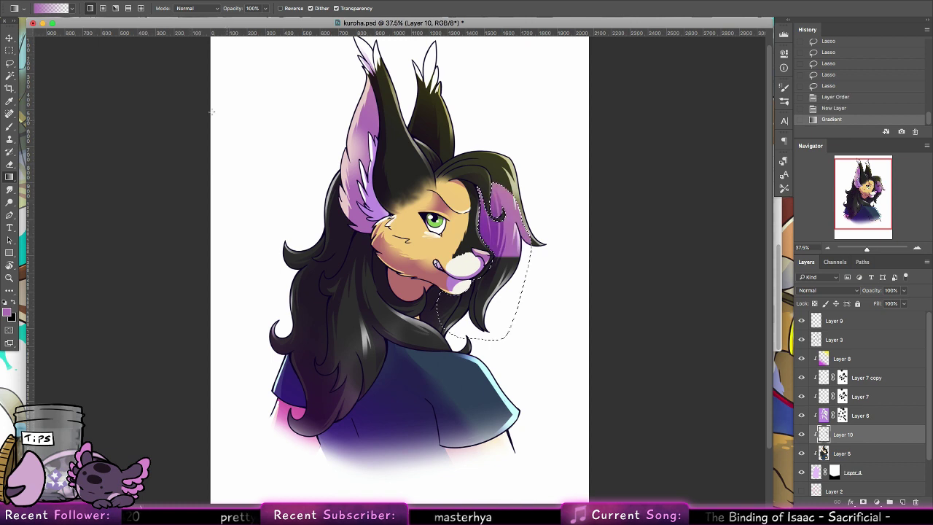
key(alt+super+z)
key(alt+super+z)
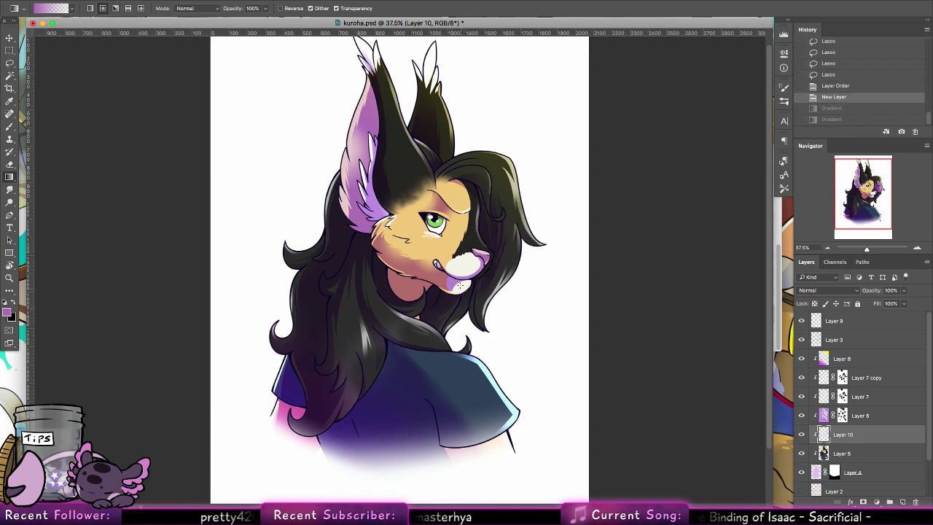
Fill the selected front hair with soft radial purple gradients on Layer 10 and deselect.
drag(493, 232, 459, 312)
drag(526, 230, 489, 212)
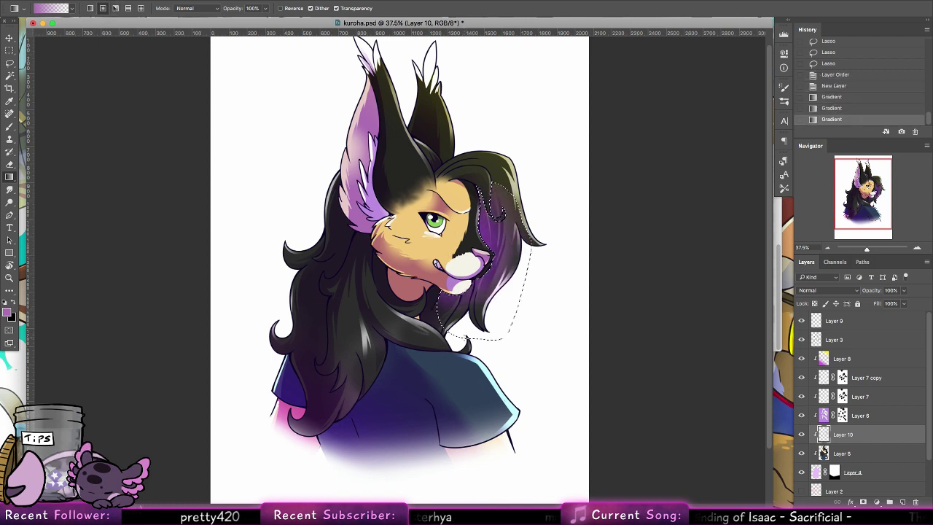
key(ctrl+d)
Try the Overlay and Screen blend modes on Layer 10, then switch it to Multiply.
click(827, 292)
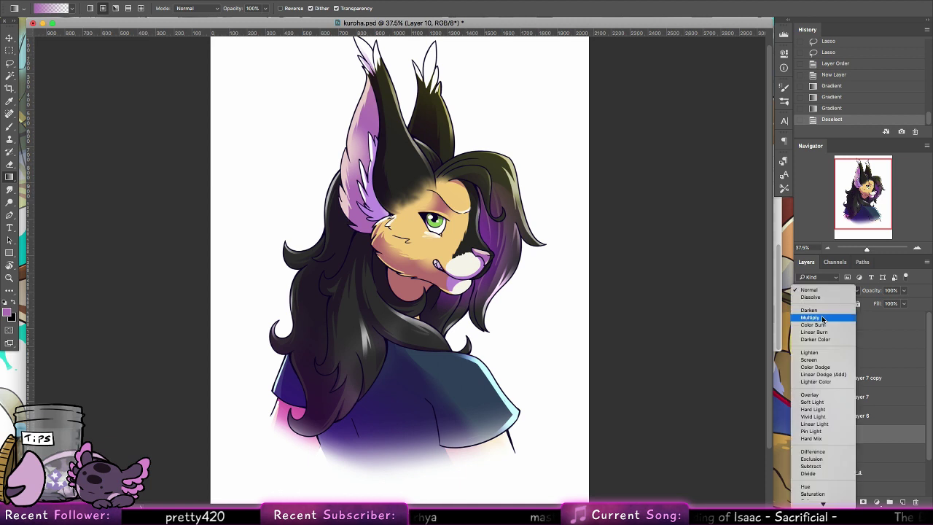
click(822, 384)
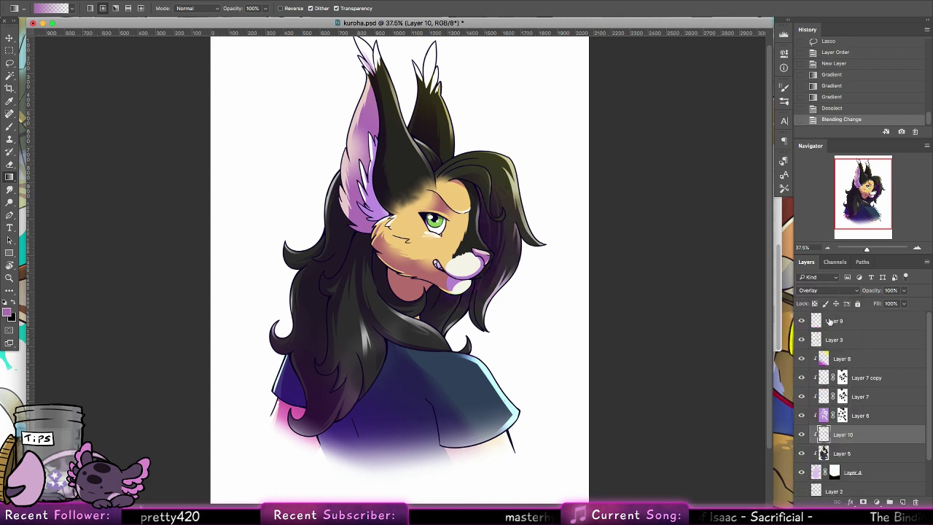
click(821, 290)
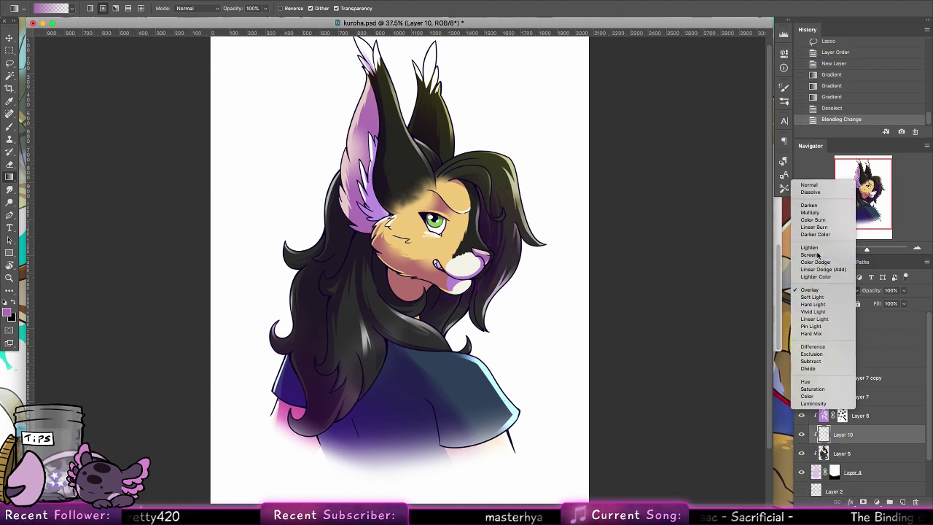
click(822, 256)
click(811, 290)
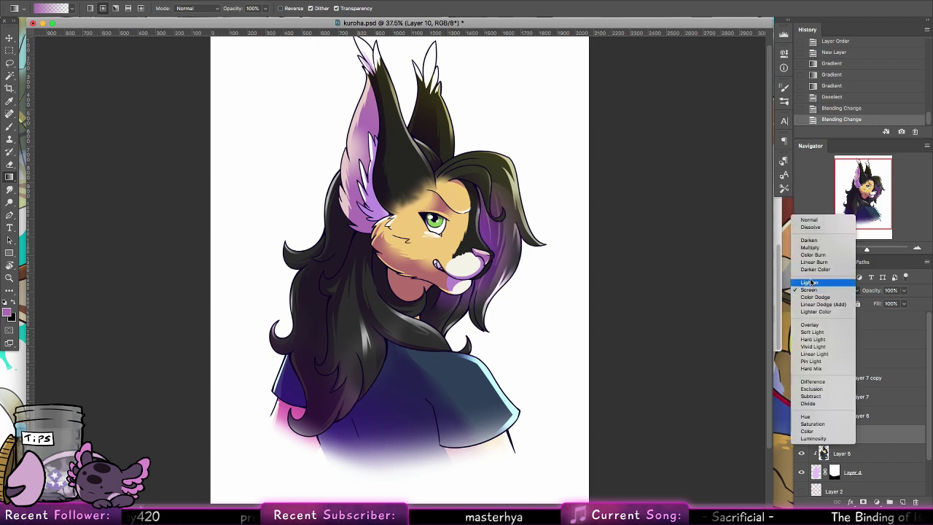
click(814, 249)
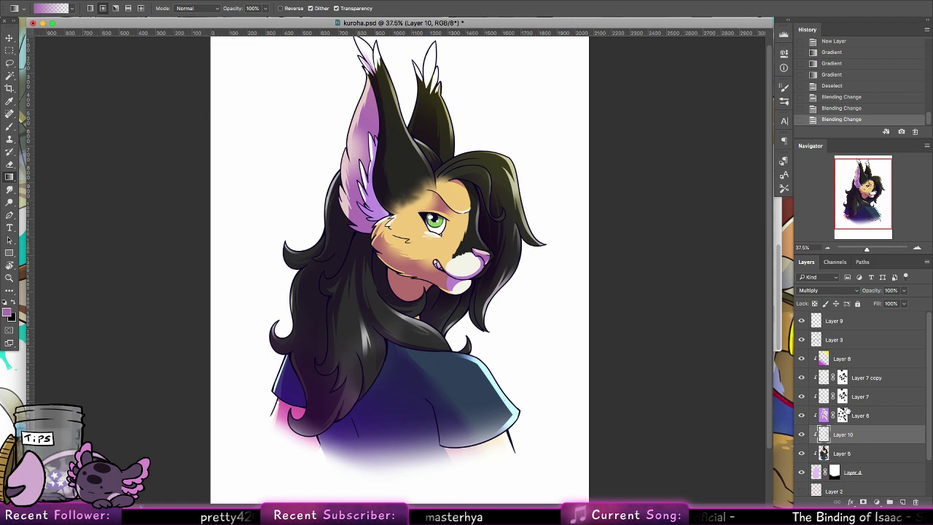
Shift Layer 6's purple shading toward blue-violet with a negative hue in Hue/Saturation and apply it.
click(860, 415)
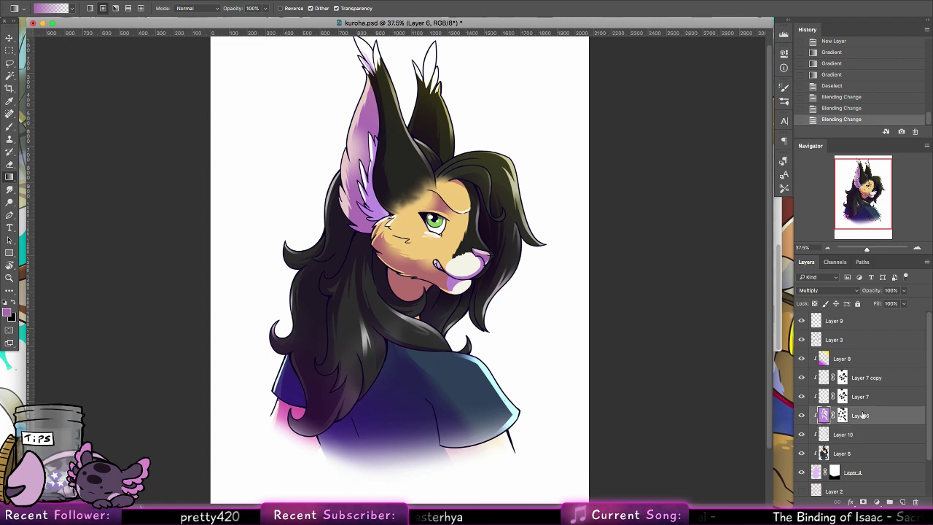
click(130, 1)
mouse_move(175, 23)
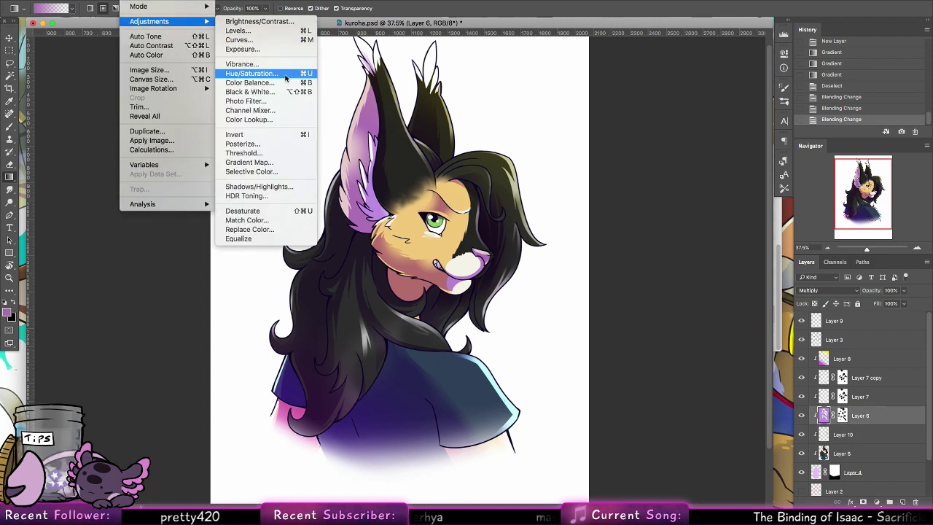
click(285, 74)
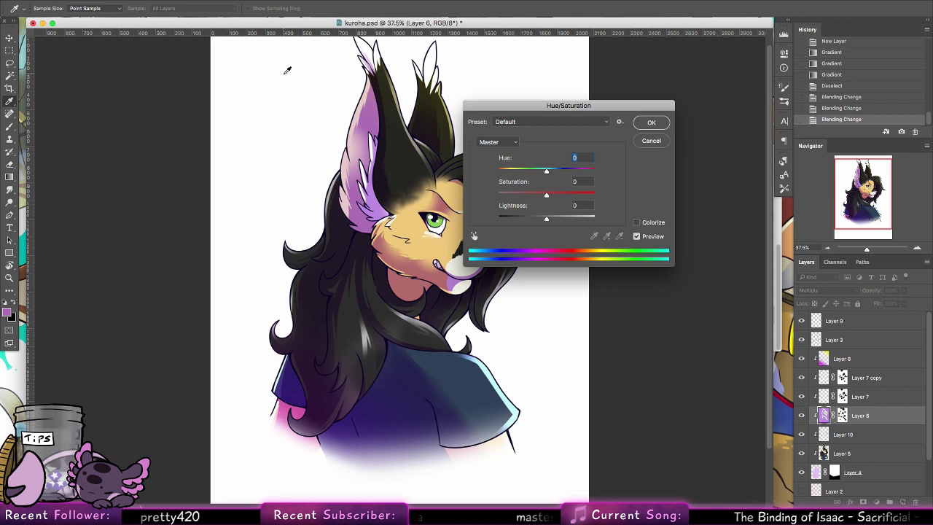
key(Down)
key(Down)
key(Down)
key(Down)
key(Down)
key(Down)
key(Down)
key(Down)
key(Down)
key(Down)
key(Down)
key(Down)
key(Down)
key(Down)
key(Down)
key(Down)
key(Down)
key(Down)
key(Down)
key(Down)
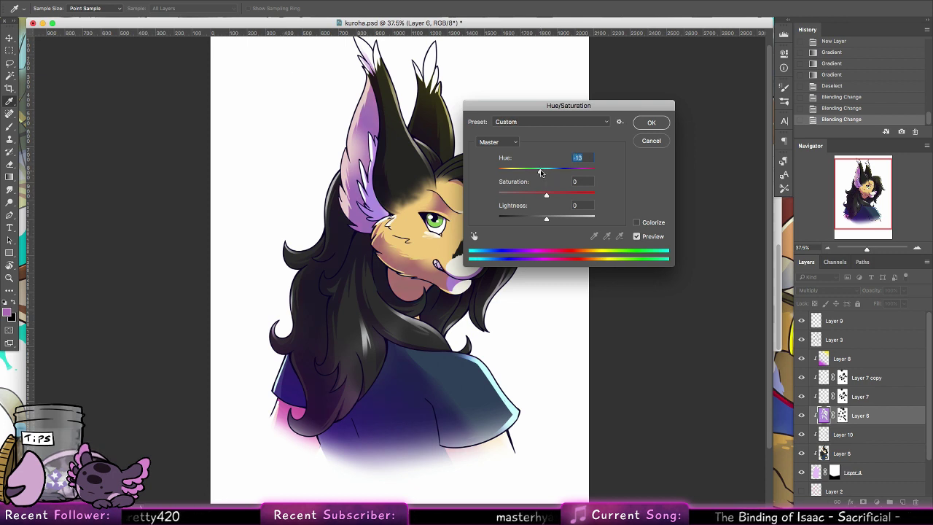
click(652, 121)
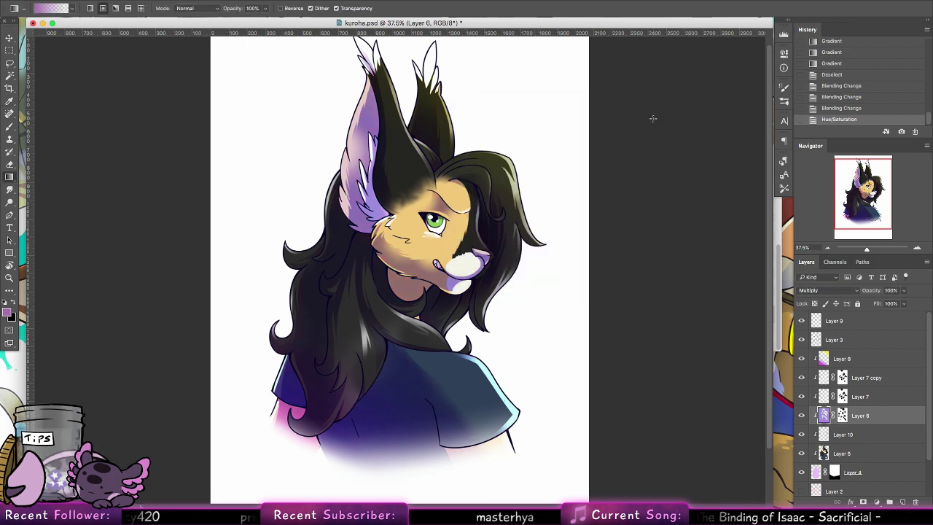
Try Multiply on Layer 8's yellow and purple lighting, then set it to Normal and lower the layer's opacity.
click(864, 362)
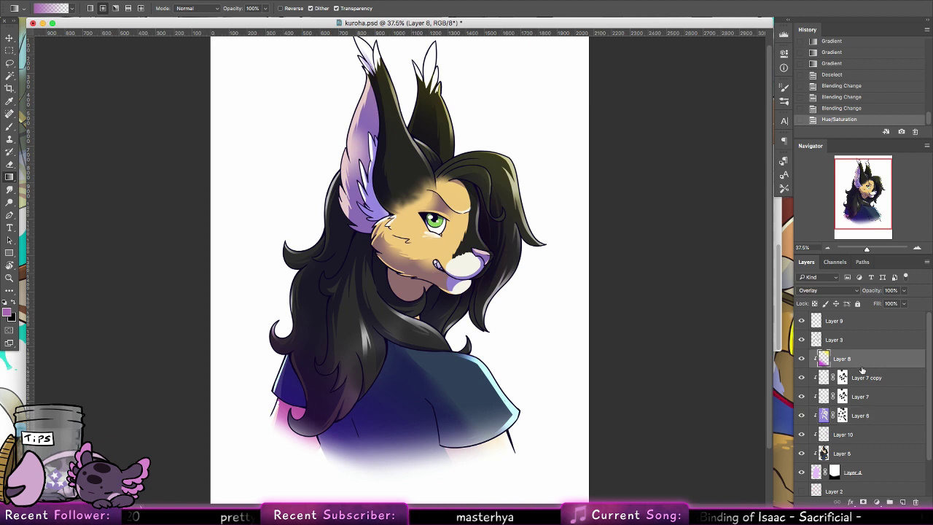
click(828, 290)
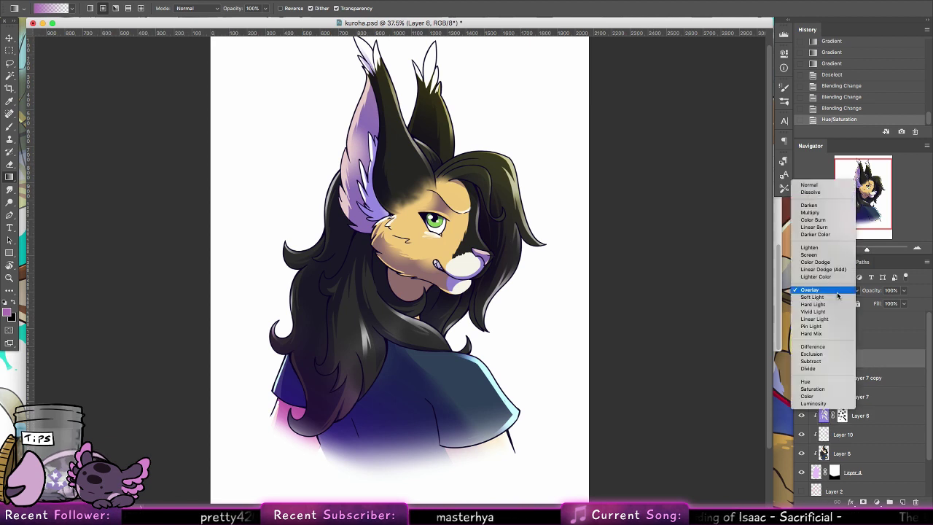
click(831, 225)
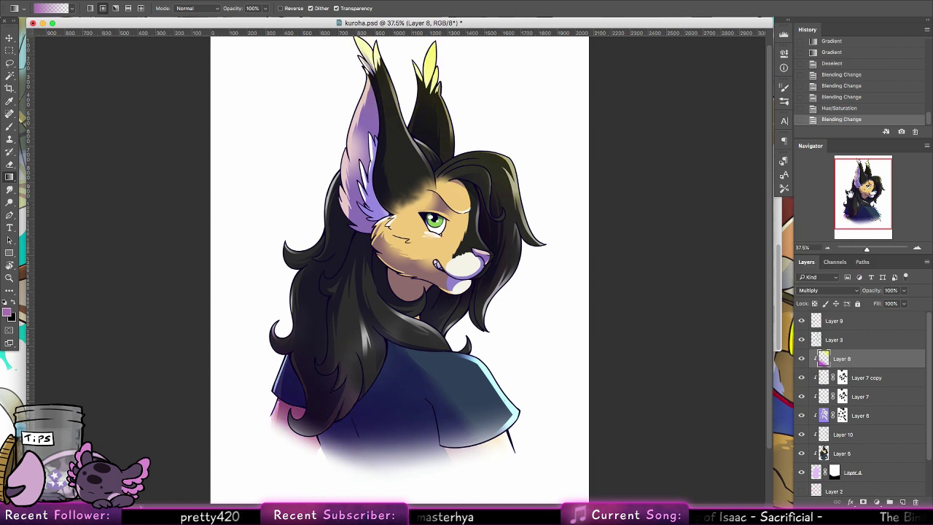
click(835, 290)
click(810, 262)
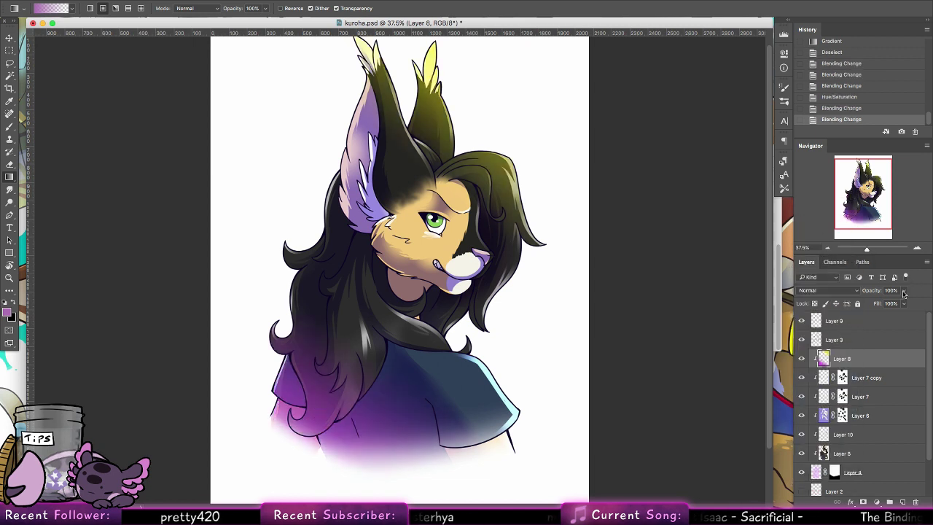
click(904, 290)
drag(907, 302, 885, 304)
Lighten the purple hair gradient on Layer 10 with Hue/Saturation at lightness +38.
click(846, 426)
click(846, 433)
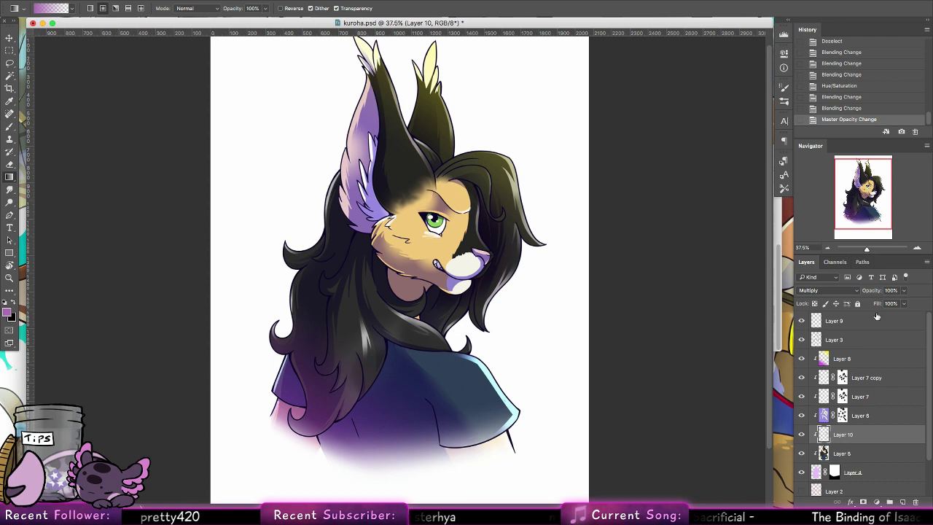
click(132, 1)
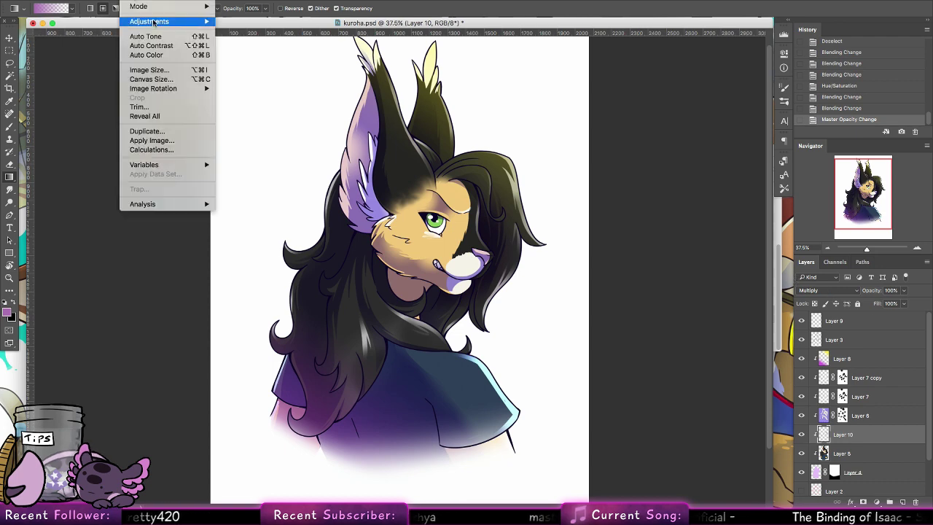
mouse_move(167, 21)
click(280, 75)
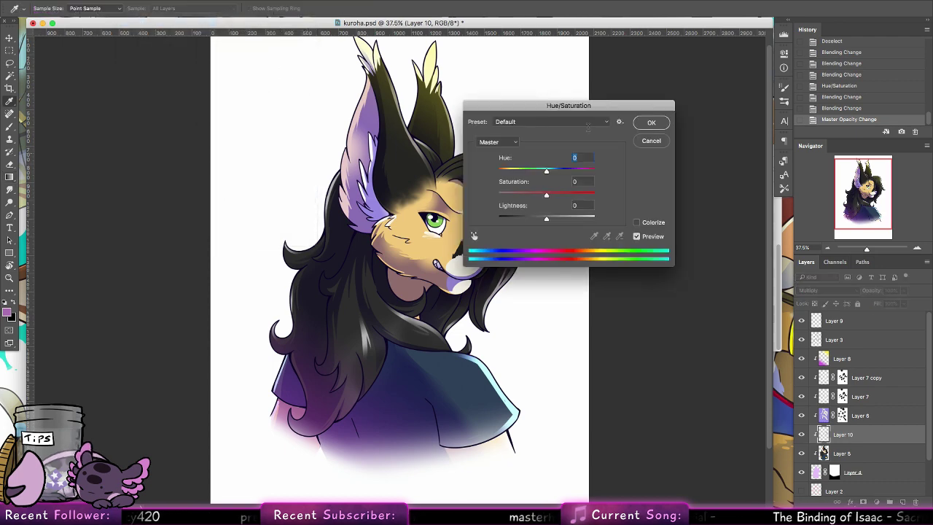
drag(625, 105, 694, 105)
drag(612, 215, 632, 216)
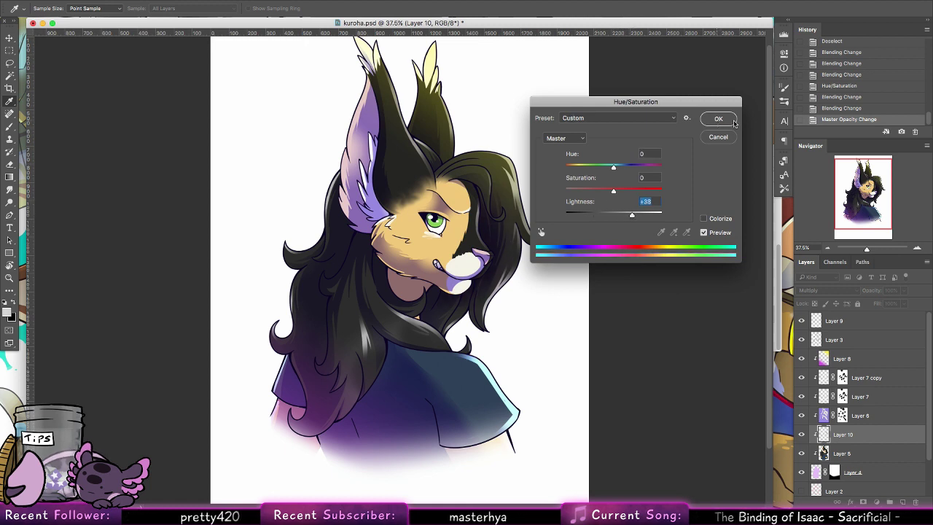
click(732, 121)
Set Layer 10's blend mode to Overlay and save kuroha.psd, then view the whole portrait.
click(831, 292)
click(817, 367)
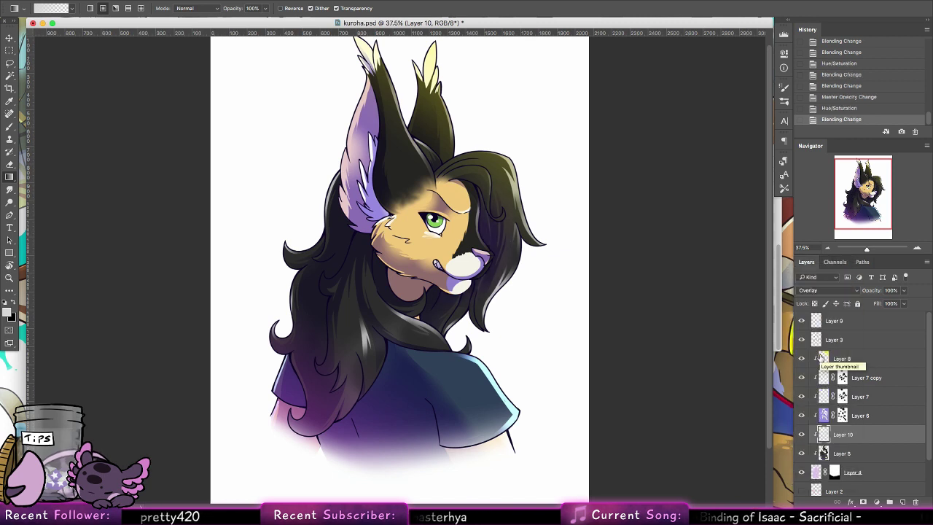
key(super+s)
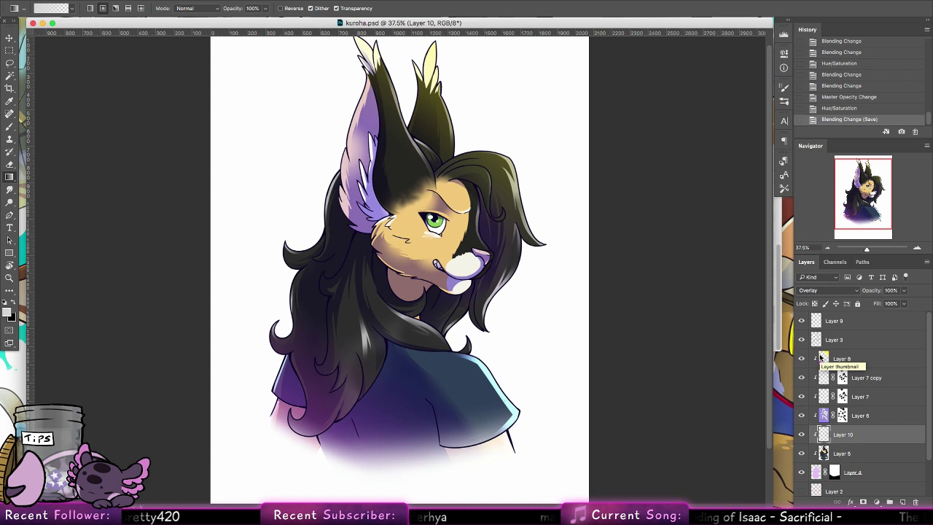
key(z)
drag(467, 303, 458, 304)
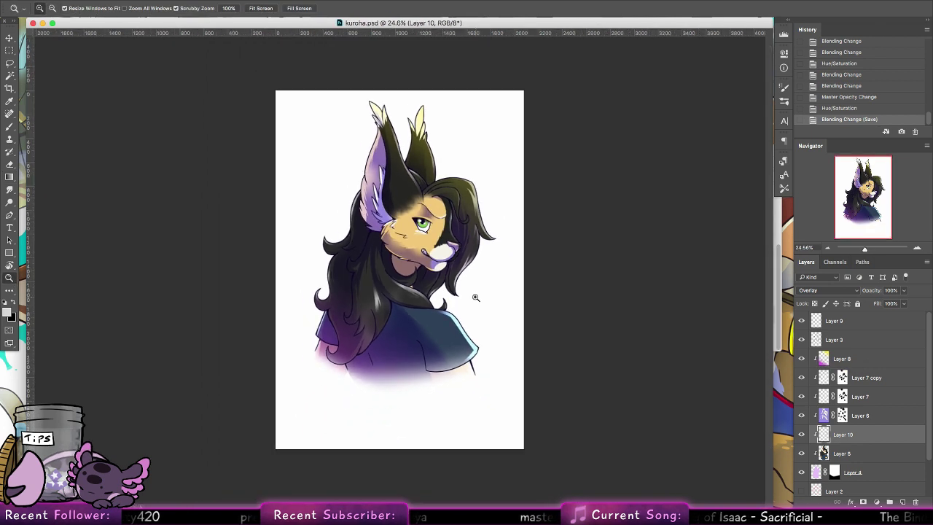
Crop the canvas tighter around the portrait, trimming the empty margins at the sides and below the figure.
click(9, 88)
mouse_move(291, 99)
mouse_down()
mouse_move(485, 221)
mouse_move(521, 402)
mouse_move(508, 395)
mouse_up()
drag(284, 246, 294, 247)
drag(400, 97, 400, 93)
click(488, 8)
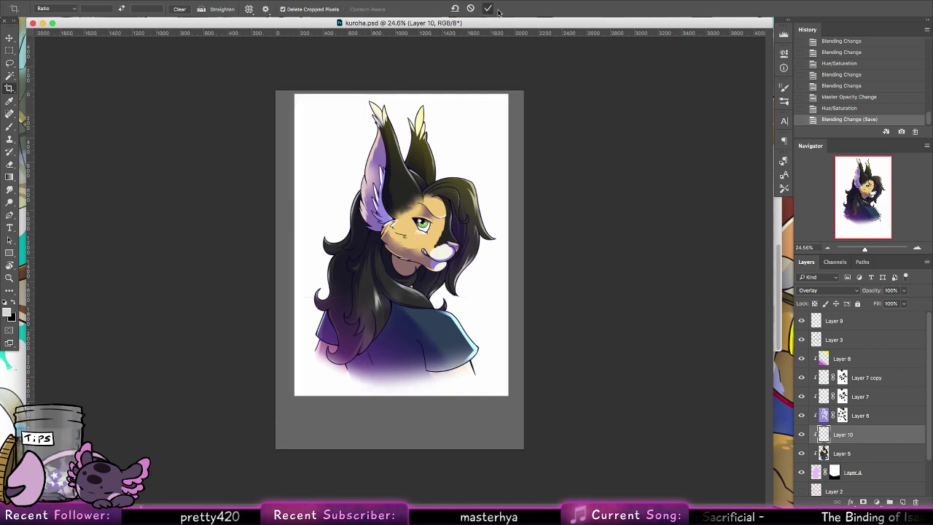
Add a new layer beneath Layer 4 and make a large circular selection behind the character's head.
click(10, 63)
right_click(10, 50)
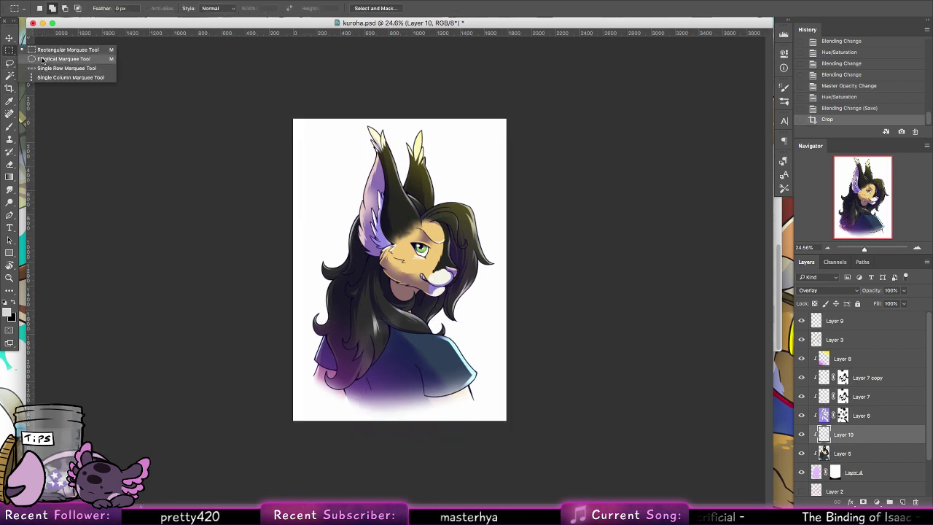
click(59, 61)
click(893, 489)
click(902, 502)
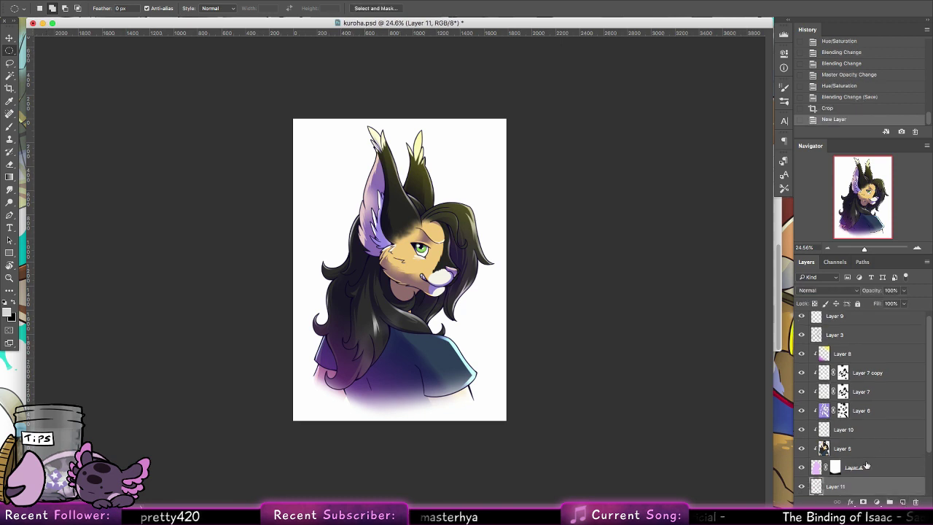
drag(307, 152, 505, 341)
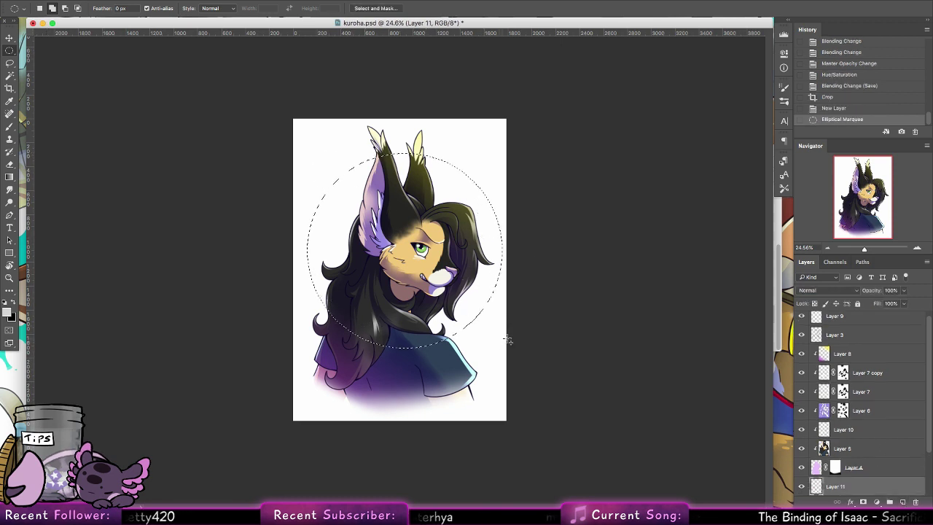
Fill the circular selection on Layer 11 with a muted purple sampled from the lower hair tips, and deselect it.
right_click(9, 177)
click(51, 182)
alt+click(333, 381)
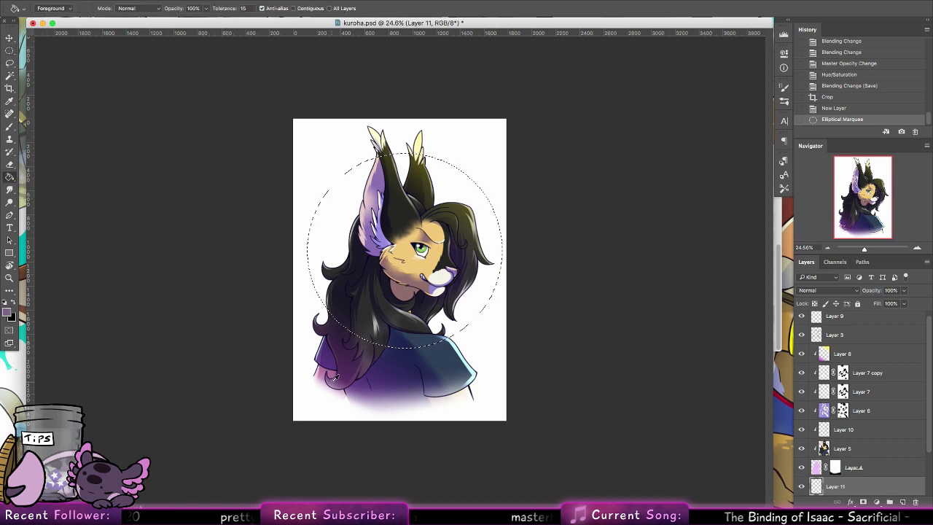
click(454, 302)
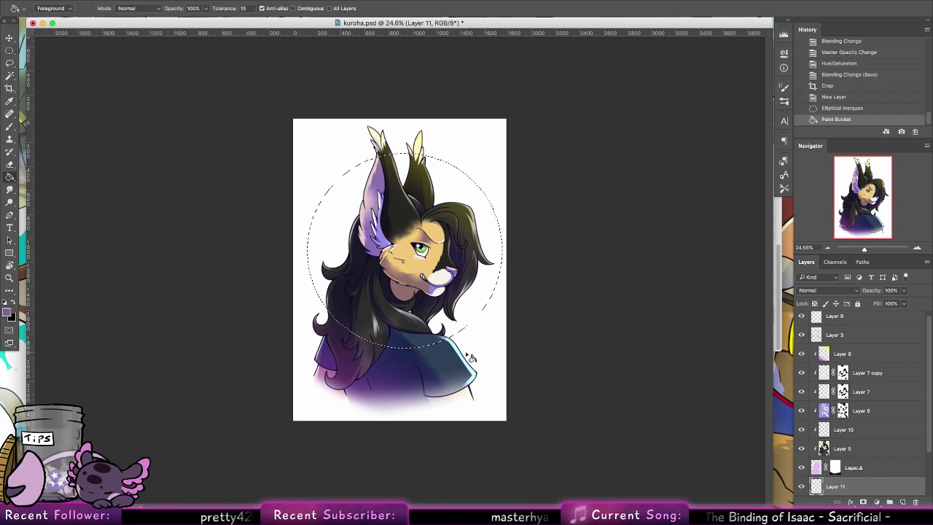
key(super+d)
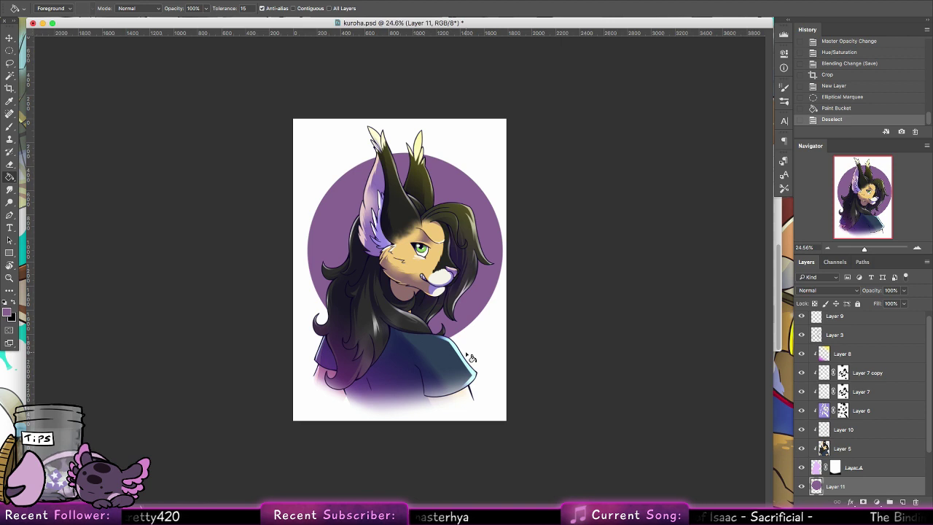
Refill the background circle on Layer 11 with a pale greyish purple.
click(7, 312)
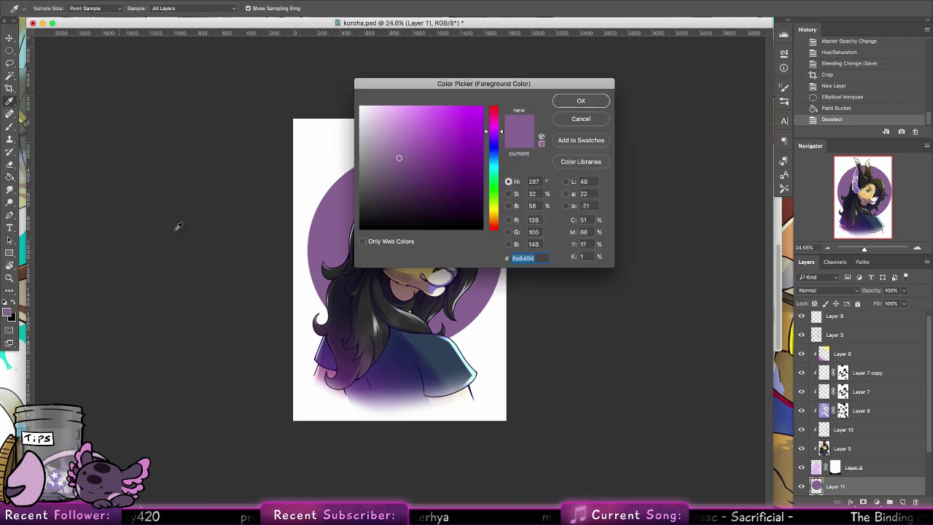
click(379, 134)
click(580, 100)
click(477, 247)
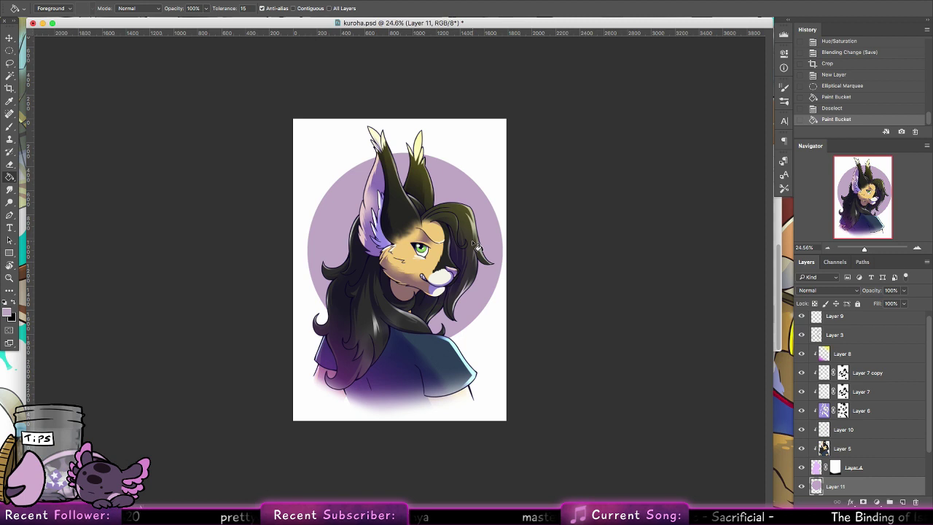
Refill the background circle on Layer 11 with a brighter, more saturated purple.
click(7, 312)
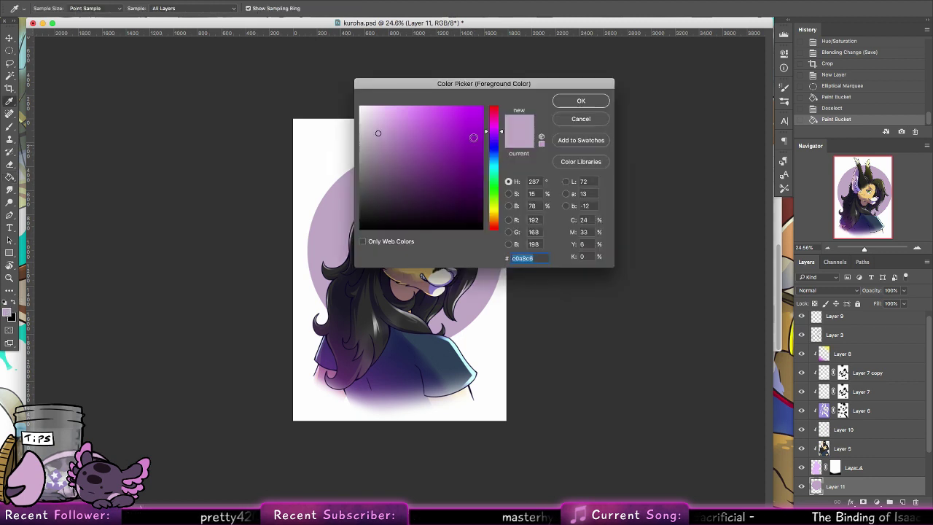
click(414, 132)
click(570, 104)
click(478, 262)
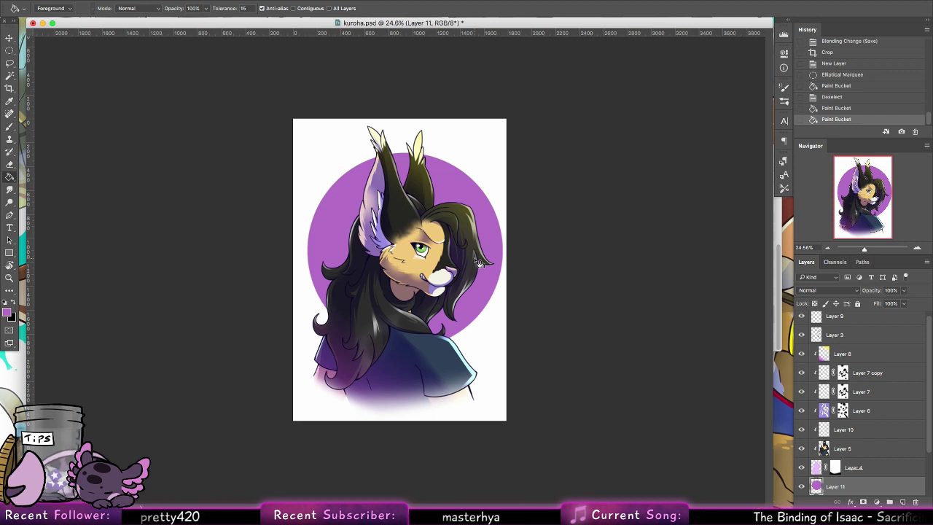
Stamp the KO signature on Layer 5 over the shirt's lower edge, using the 100 px signature brush and a dark colour sampled from the hair.
key(b)
click(48, 8)
click(85, 145)
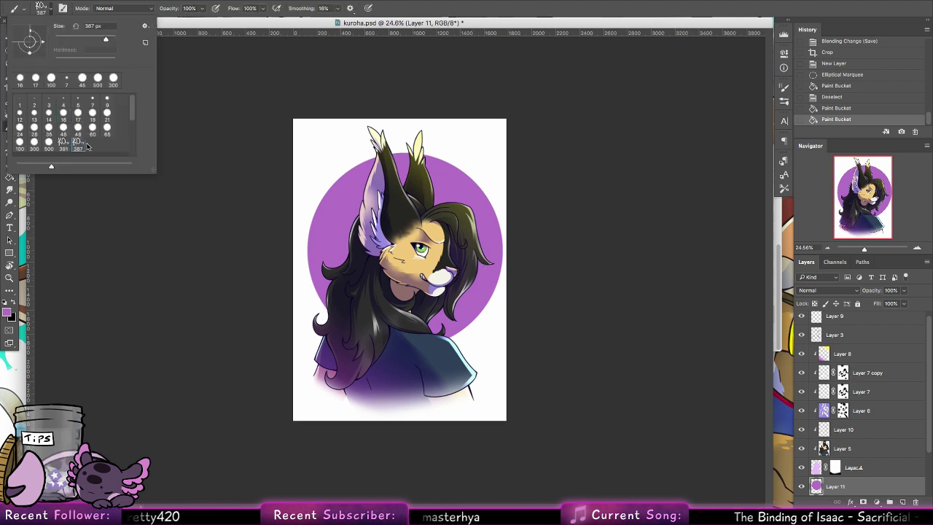
drag(105, 38, 95, 39)
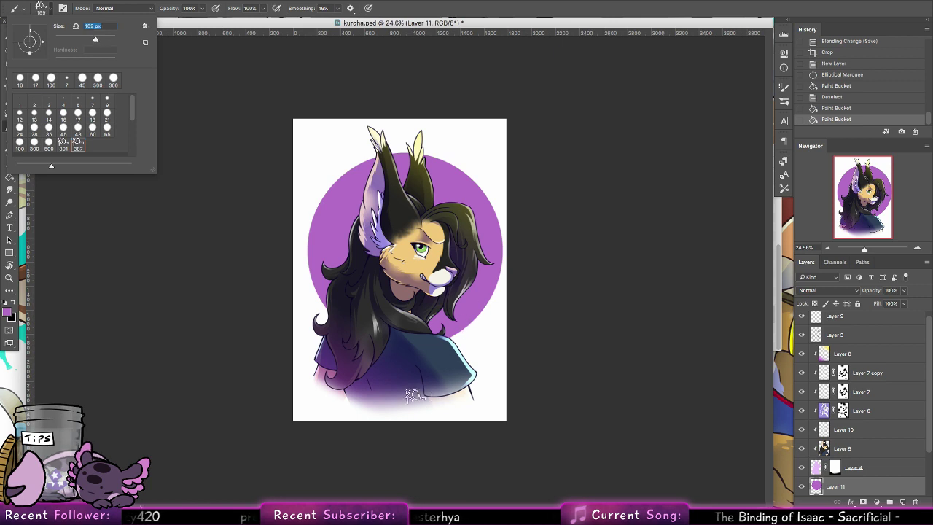
click(86, 39)
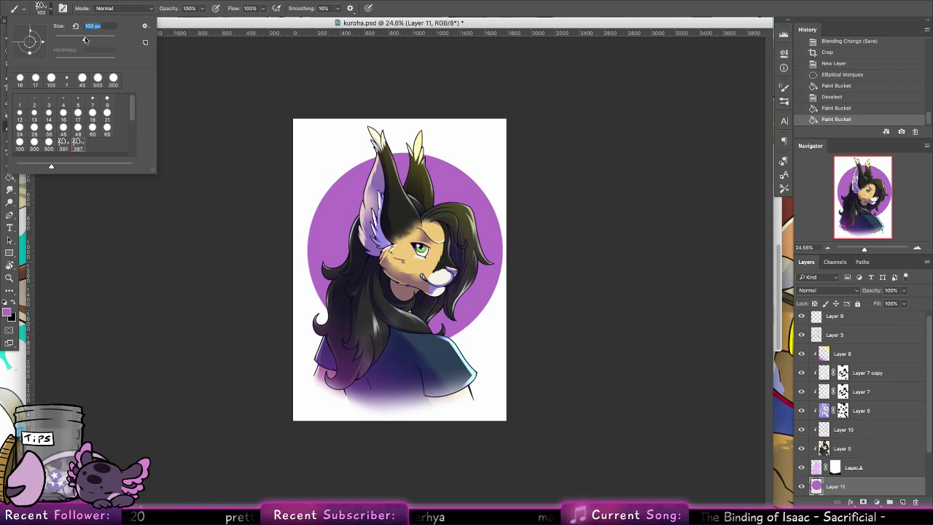
click(886, 449)
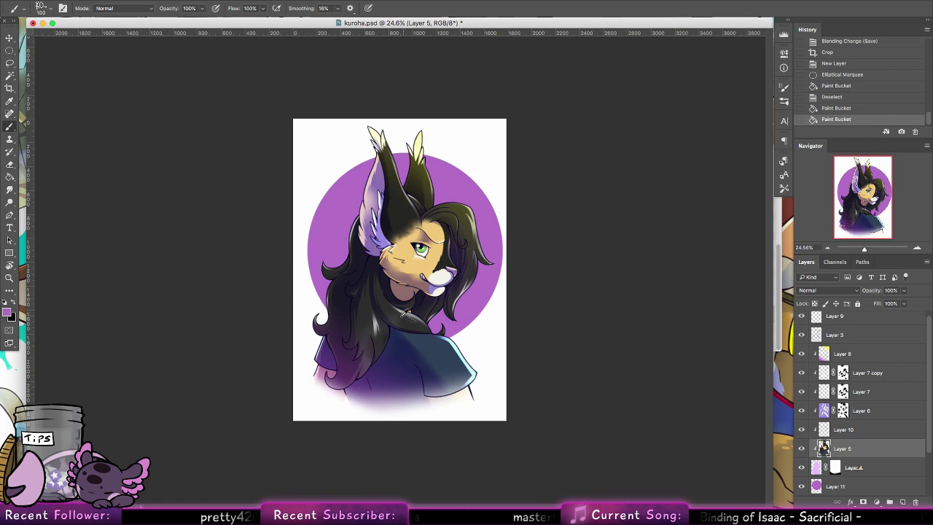
alt+click(370, 269)
click(416, 394)
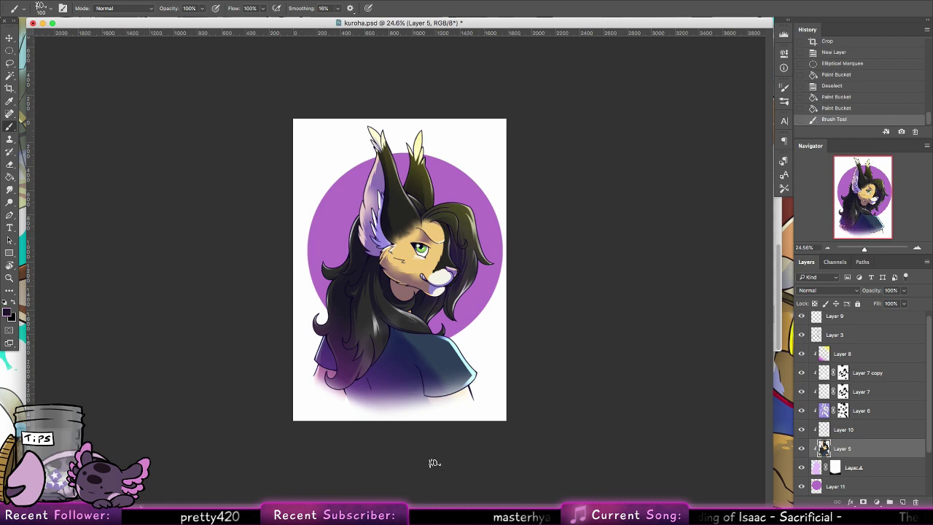
Touch up the small marks after the KO signature with a 4 px brush on Layer 5, and save kuroha.psd.
double_click(9, 277)
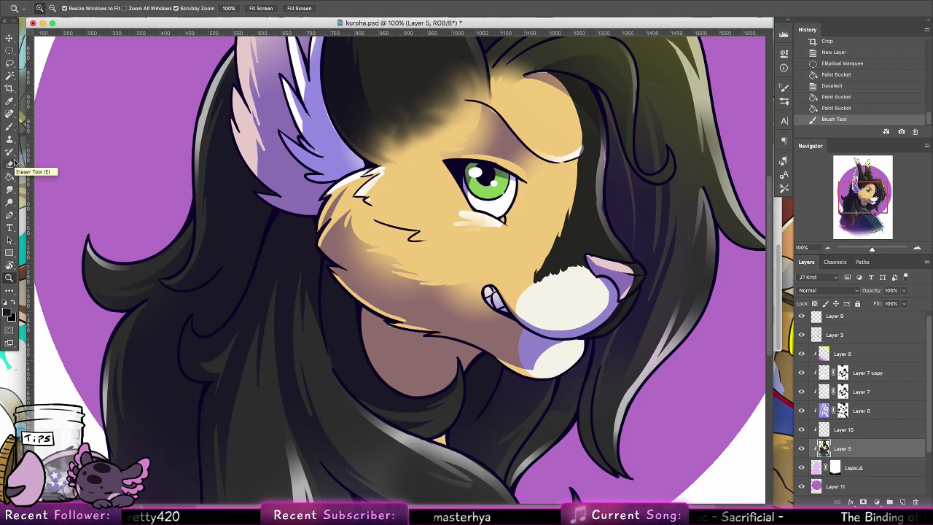
click(9, 127)
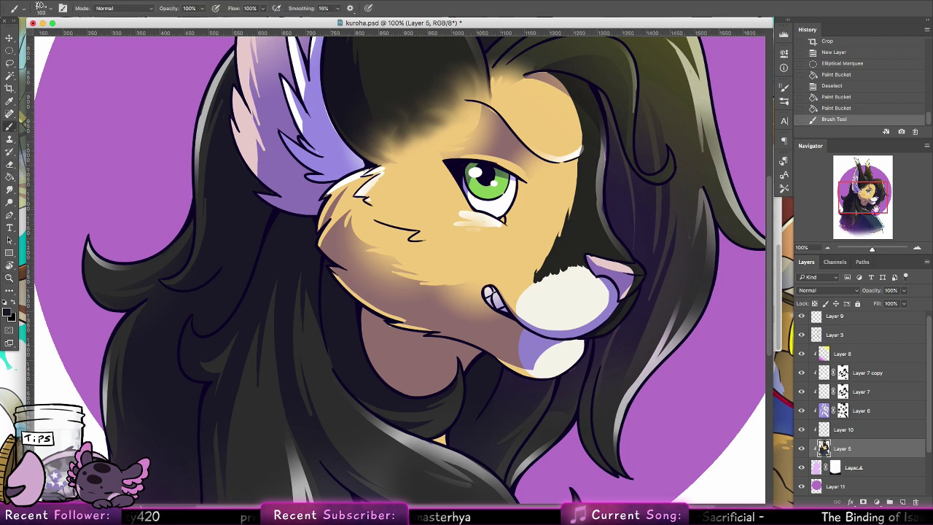
drag(865, 204, 856, 235)
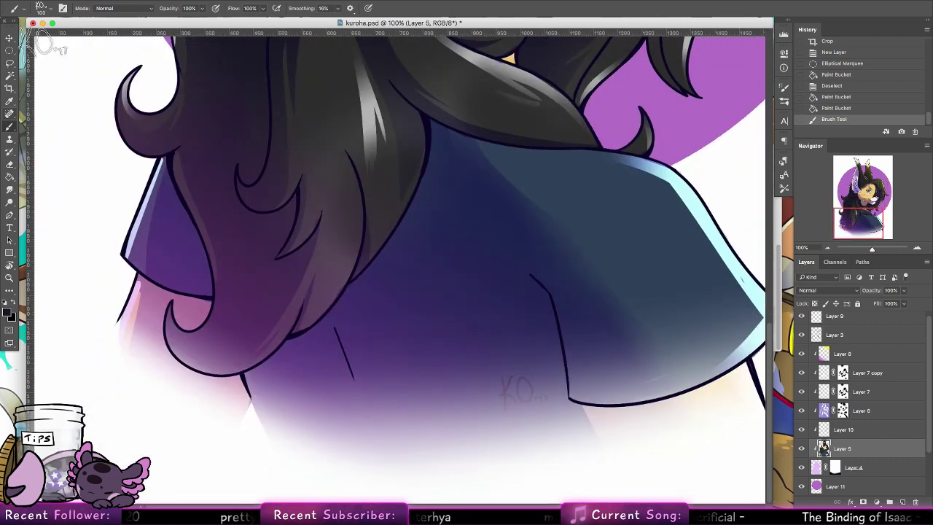
click(47, 10)
click(63, 104)
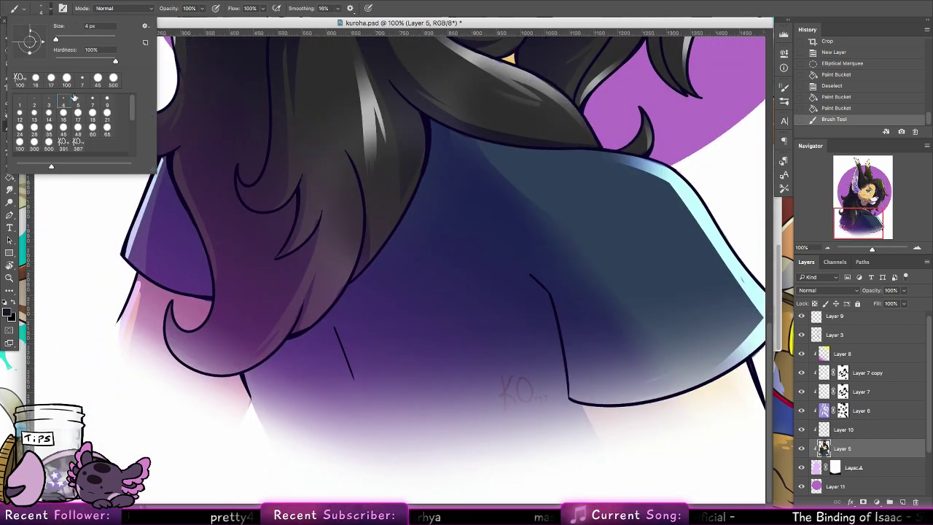
click(542, 396)
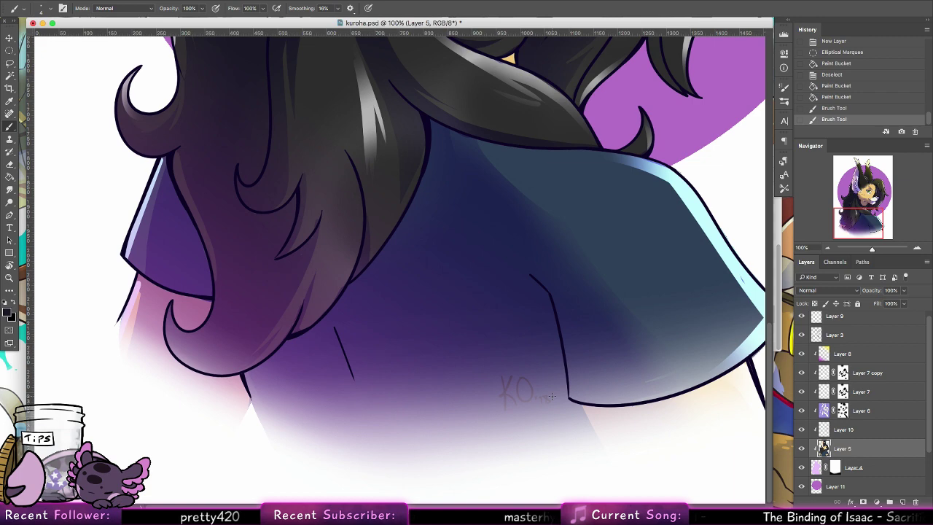
click(10, 278)
drag(640, 223, 600, 232)
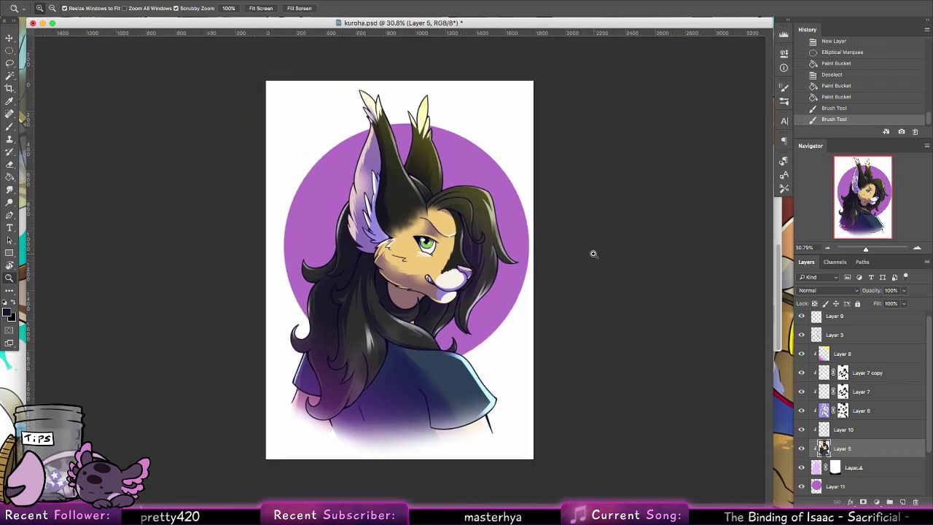
drag(527, 271, 525, 264)
key(super+s)
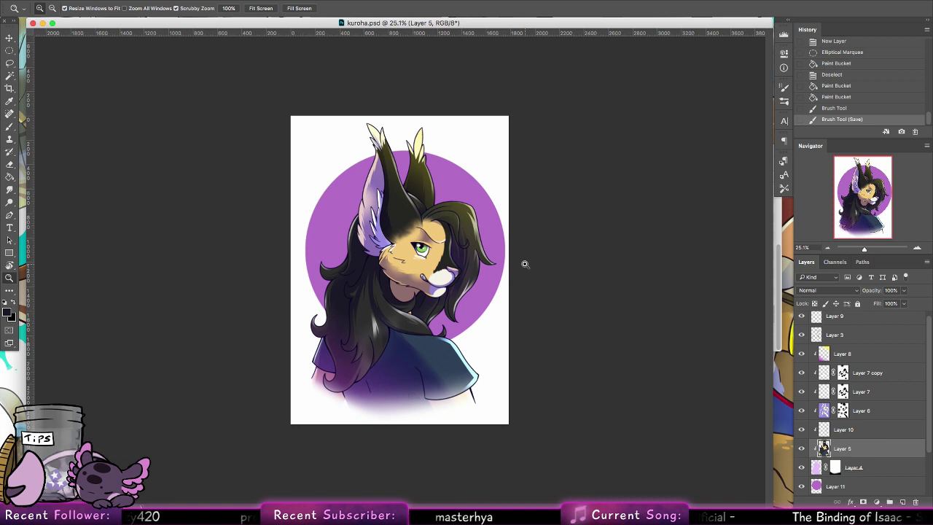
Extend the canvas slightly on its right side with the Crop tool, to a width of about 1842 px.
key(c)
drag(207, 88, 592, 477)
drag(509, 270, 517, 270)
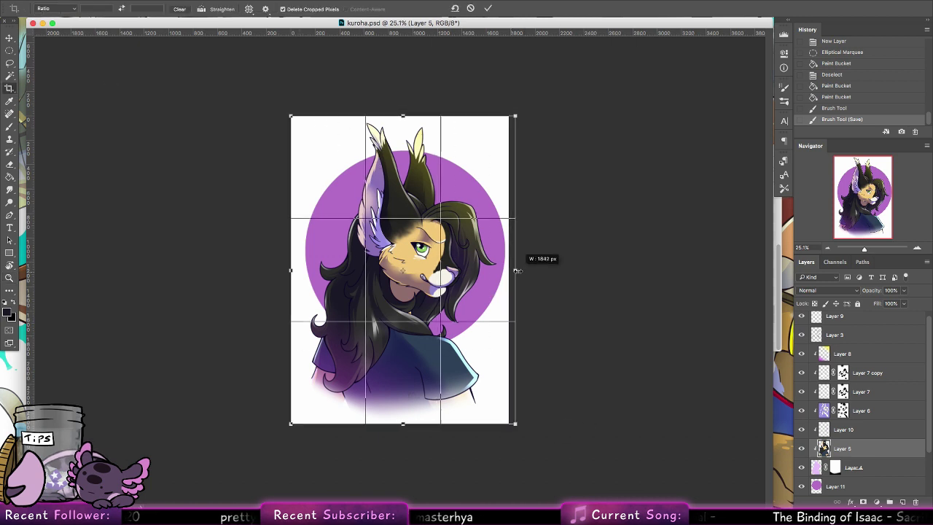
click(487, 8)
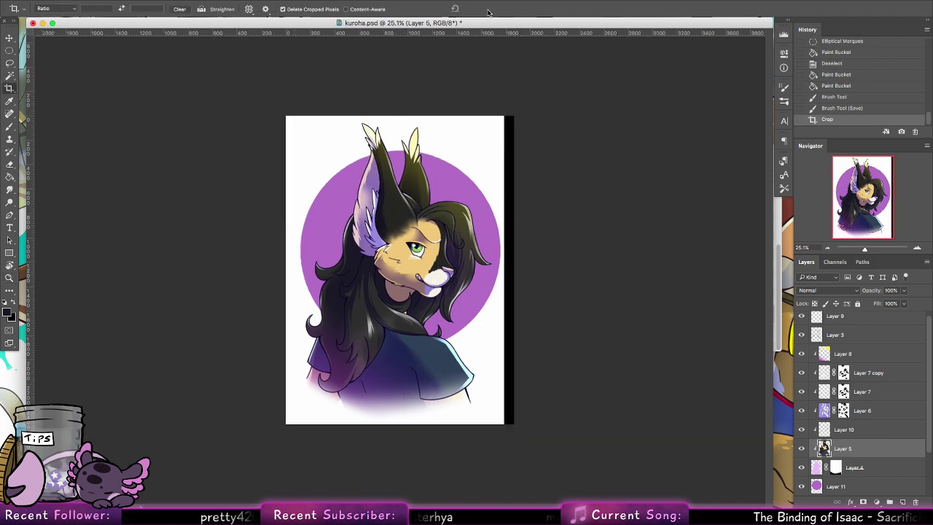
Fill the black strip on the Background layer with white to match the canvas, and save kuroha.psd.
drag(8, 177, 35, 187)
click(5, 302)
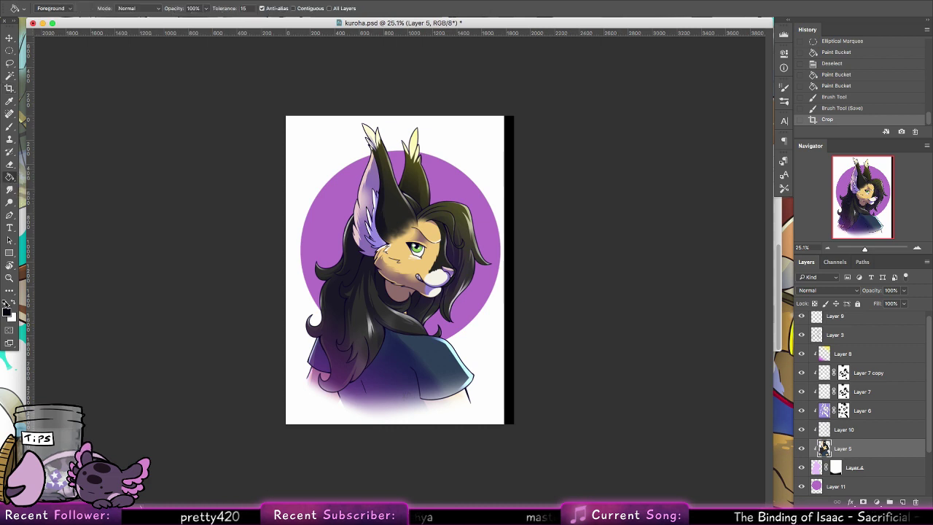
click(15, 302)
scroll(845, 437, down, 3)
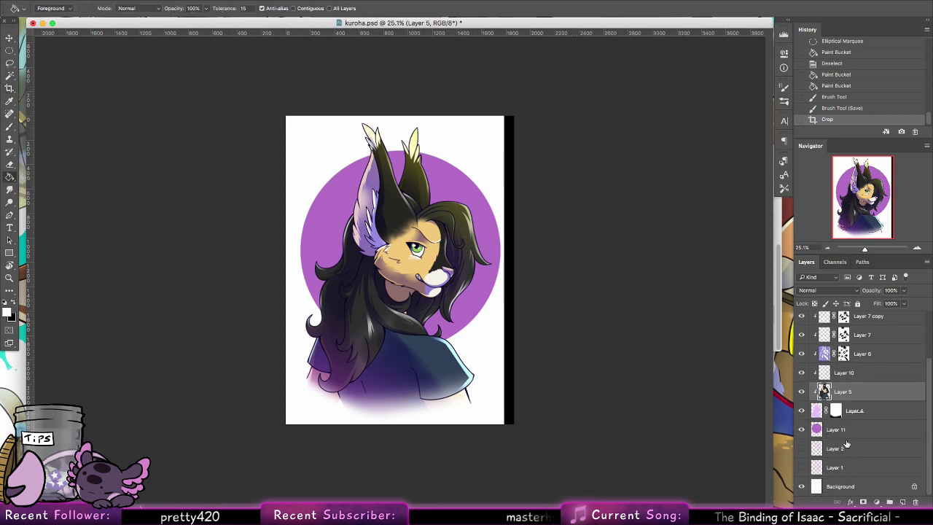
click(838, 486)
click(510, 321)
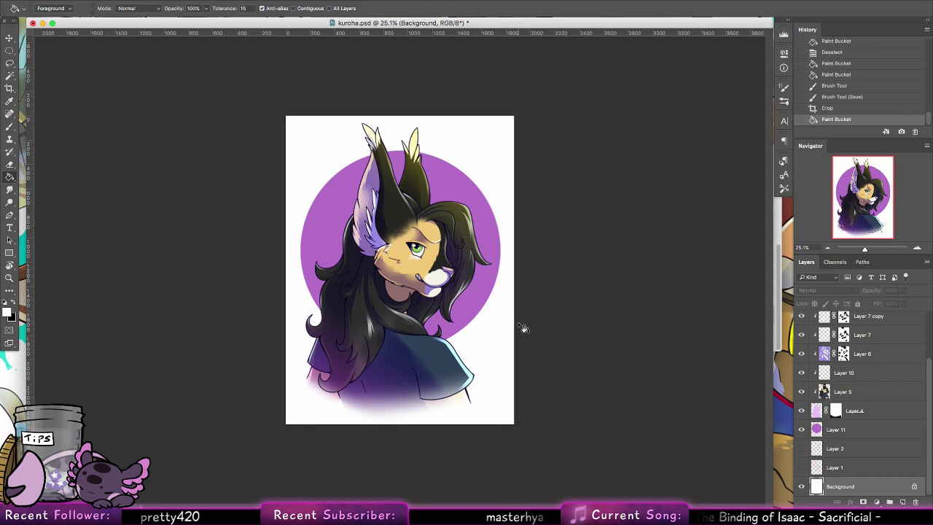
key(super+s)
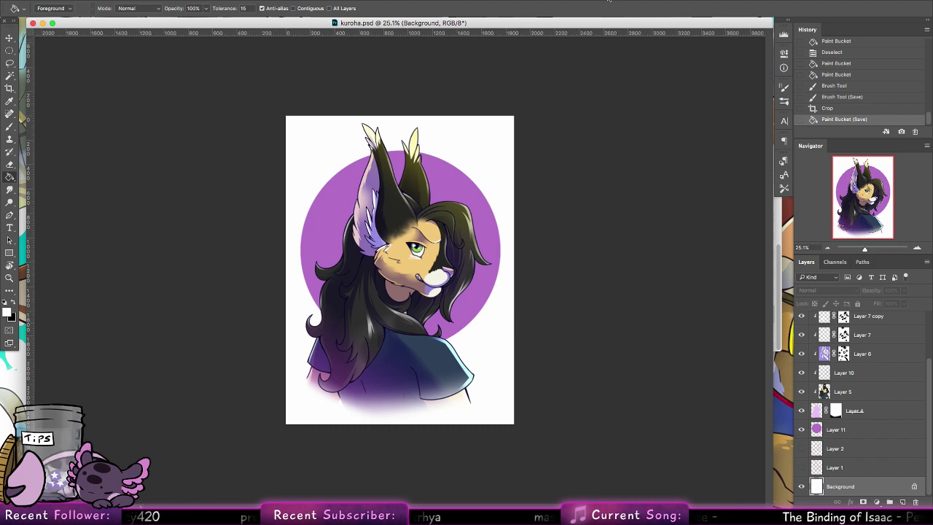
Open the Dropbox folder in Finder and preview fev.jpg to examine the secretary bird drawing.
click(628, 1)
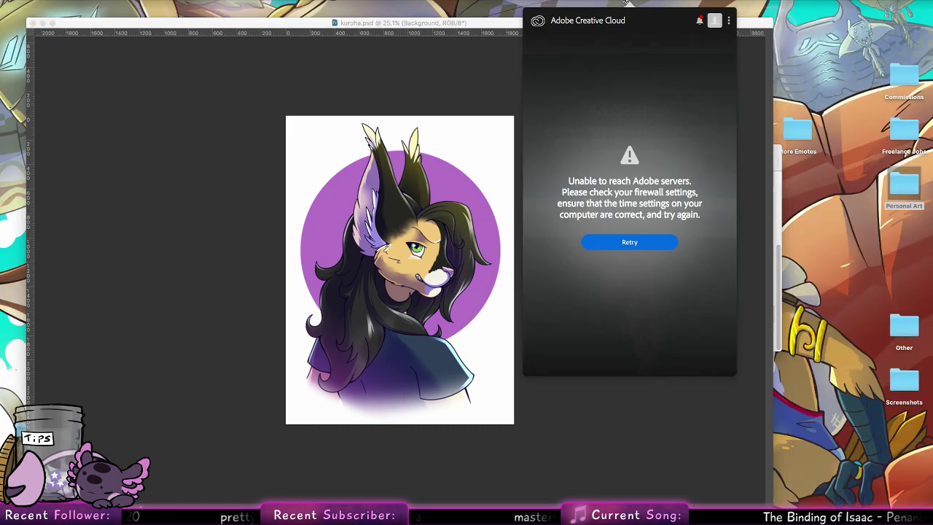
click(618, 2)
click(677, 16)
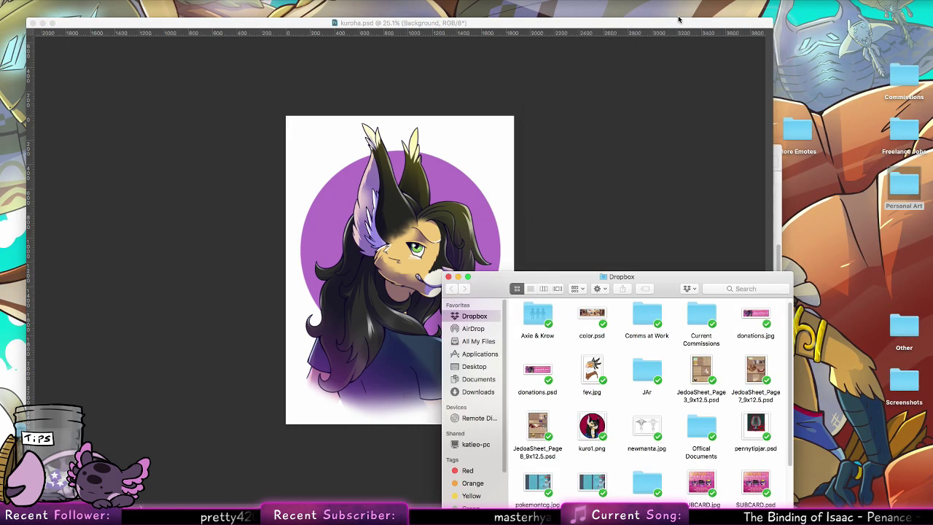
click(585, 361)
key(space)
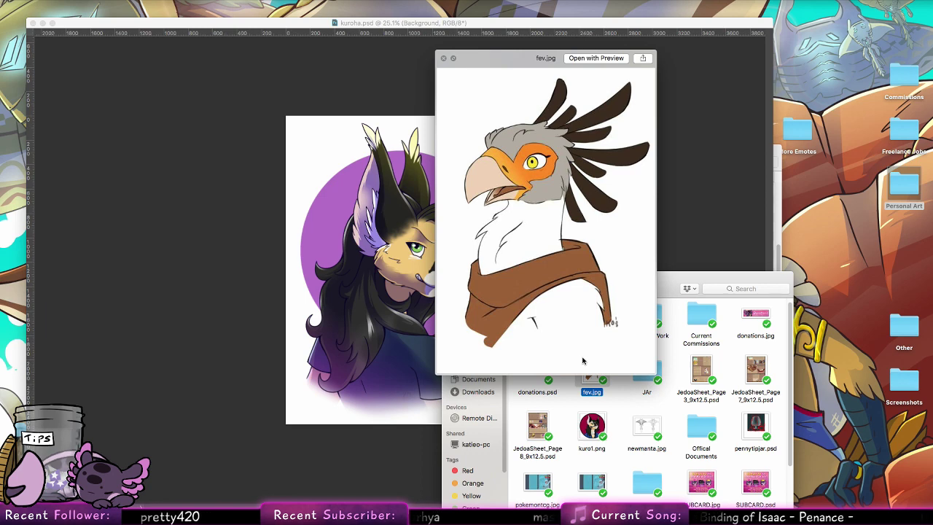
key(space)
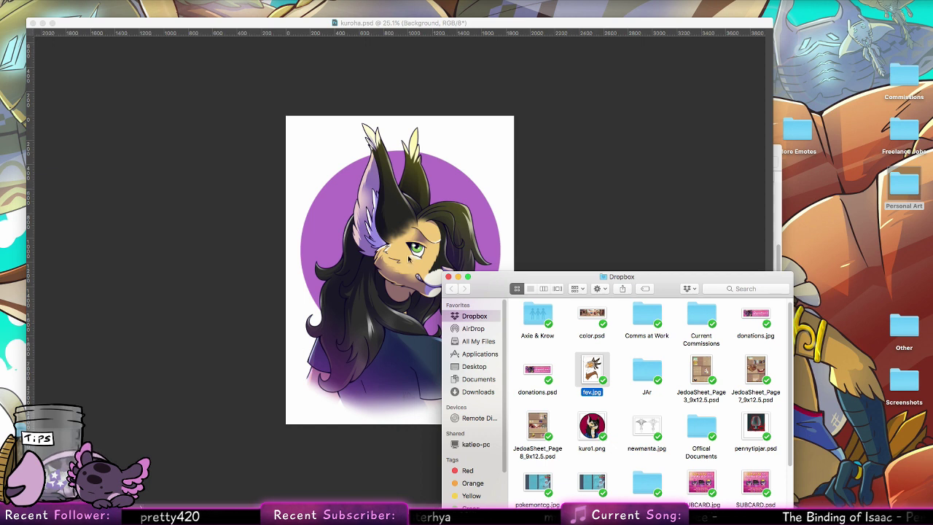
Close the Dropbox and Personal Art folders and the kuroha.psd document, and select lazelvalkrei.psd on the desktop.
click(448, 277)
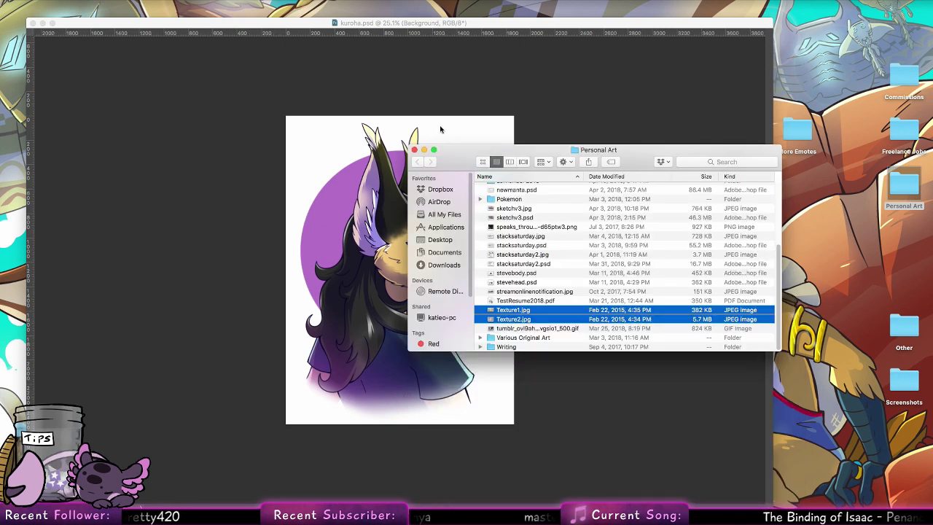
click(416, 156)
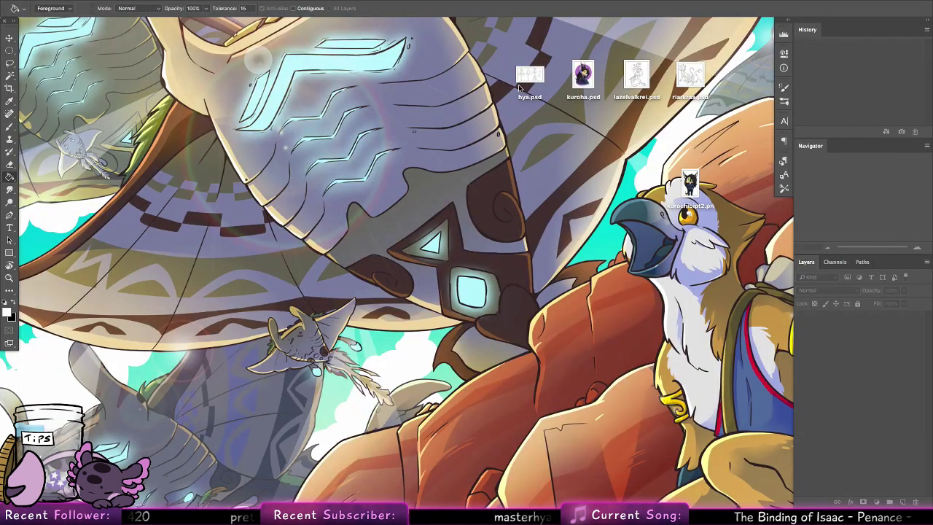
click(645, 70)
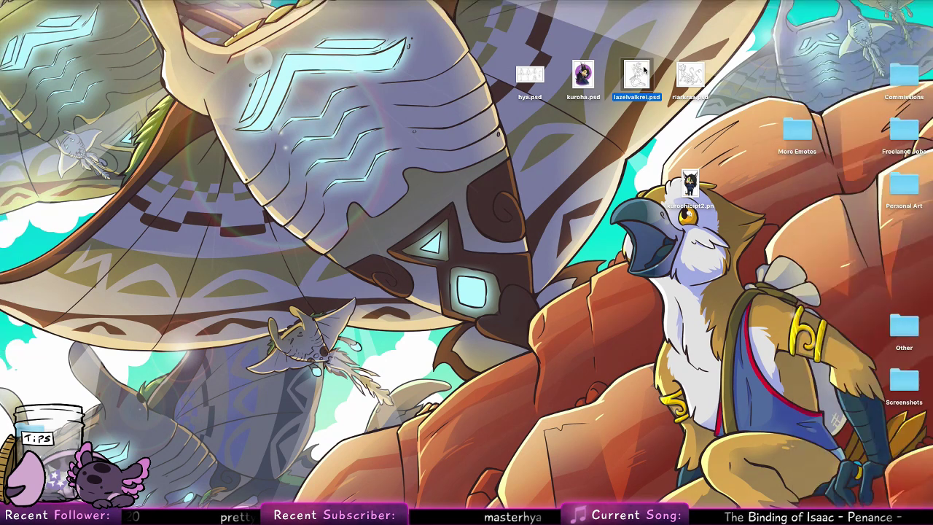